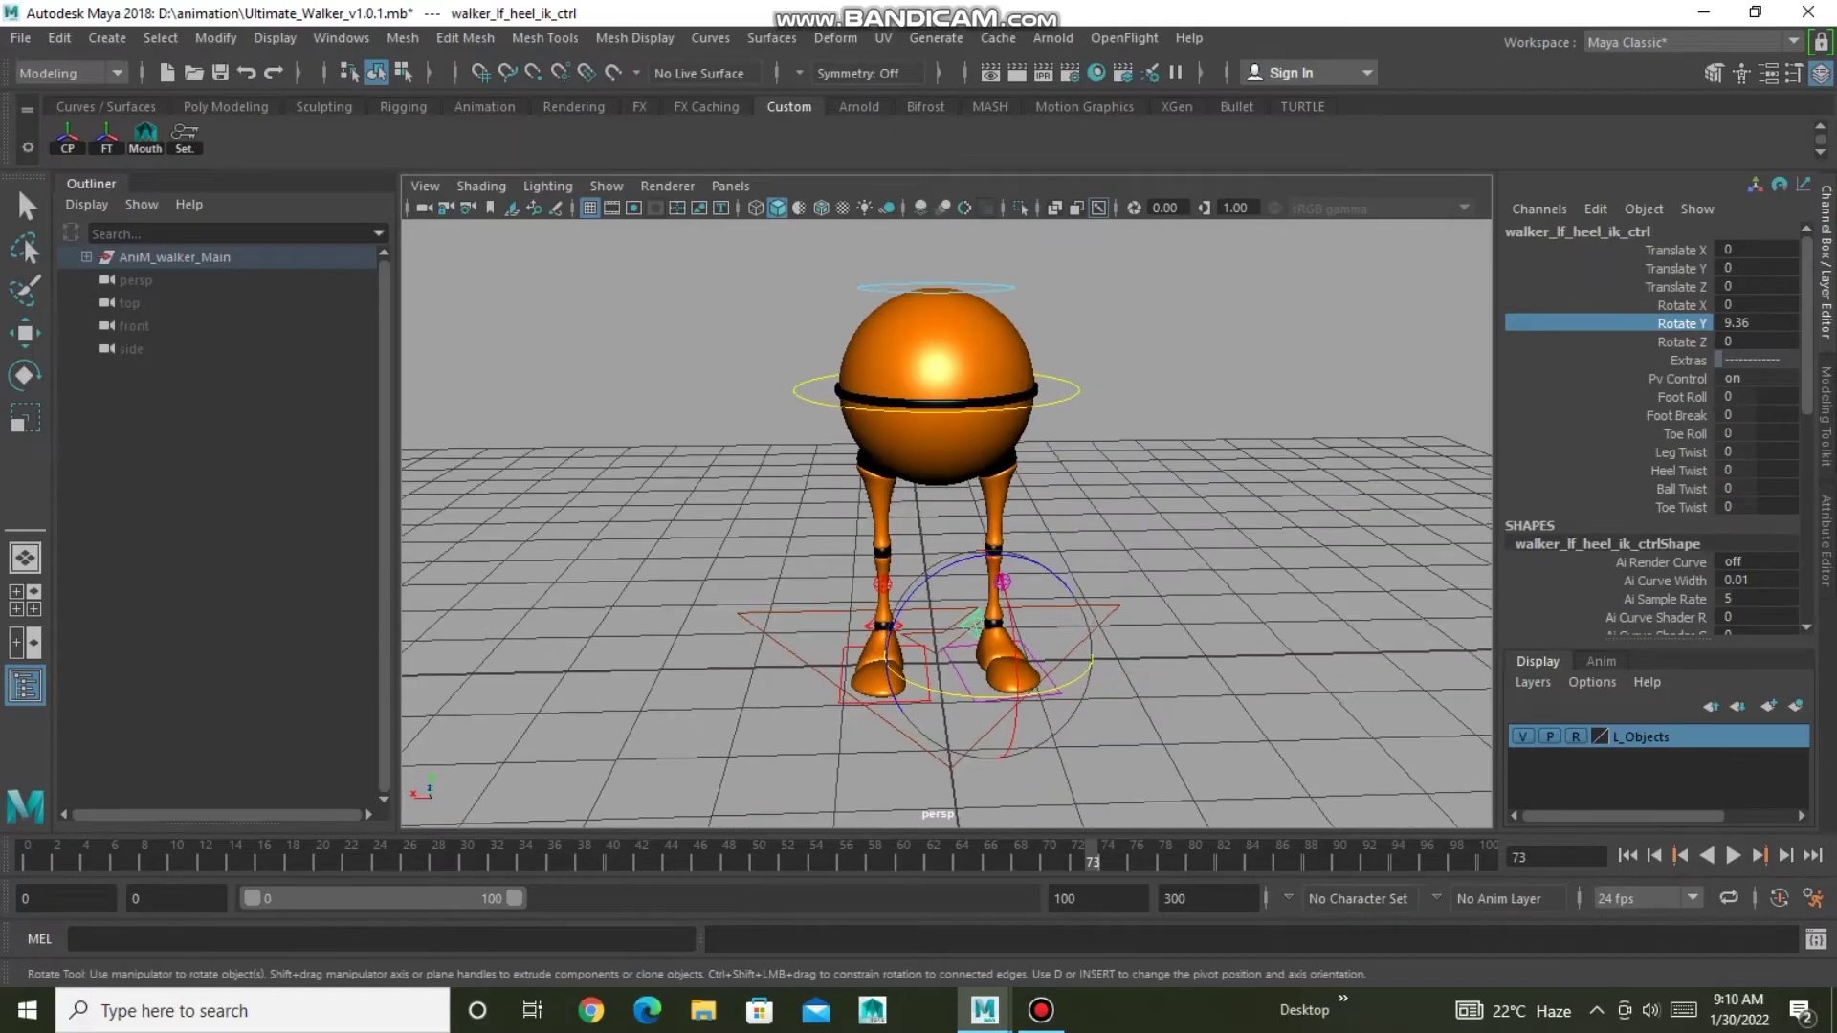
Turn the right heel control inward to Rotate Y -11.27.
key("q")
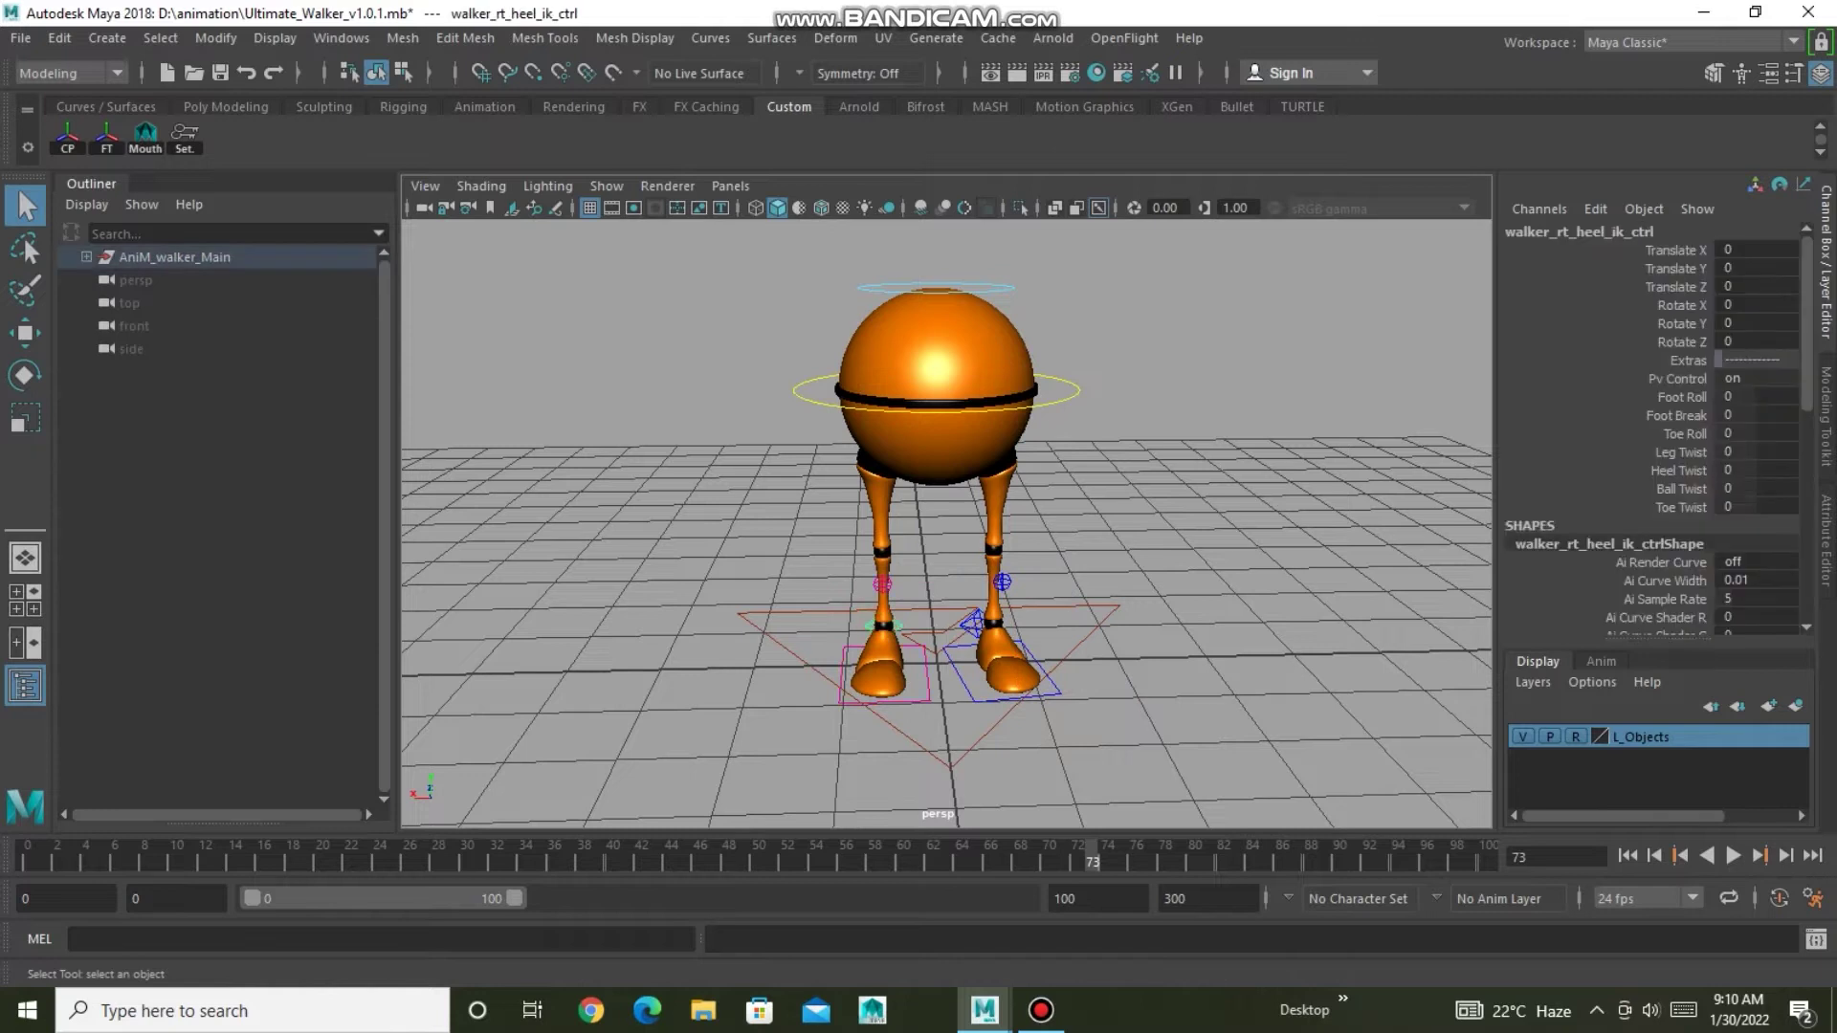
key("e")
left_click_drag(899, 701, 844, 695)
Switch the panel to the left side view, zoom in, and select the left heel control.
key("space")
key("space")
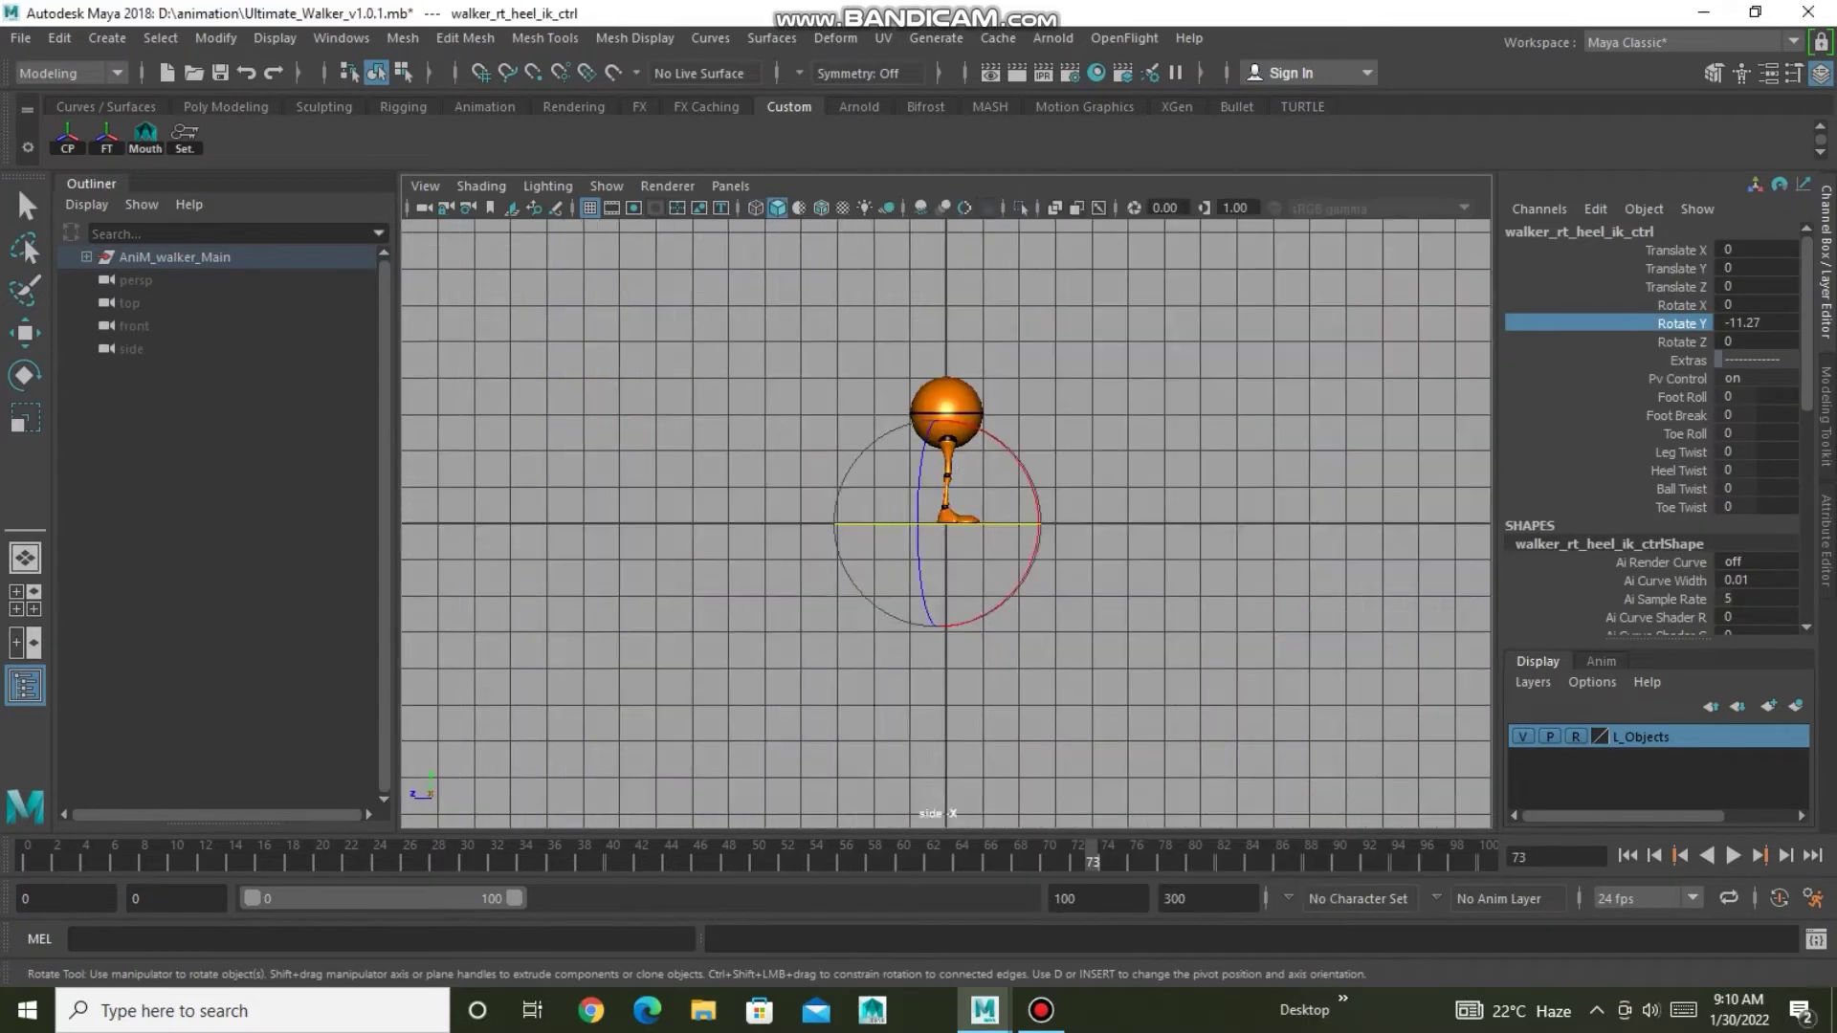
key("space")
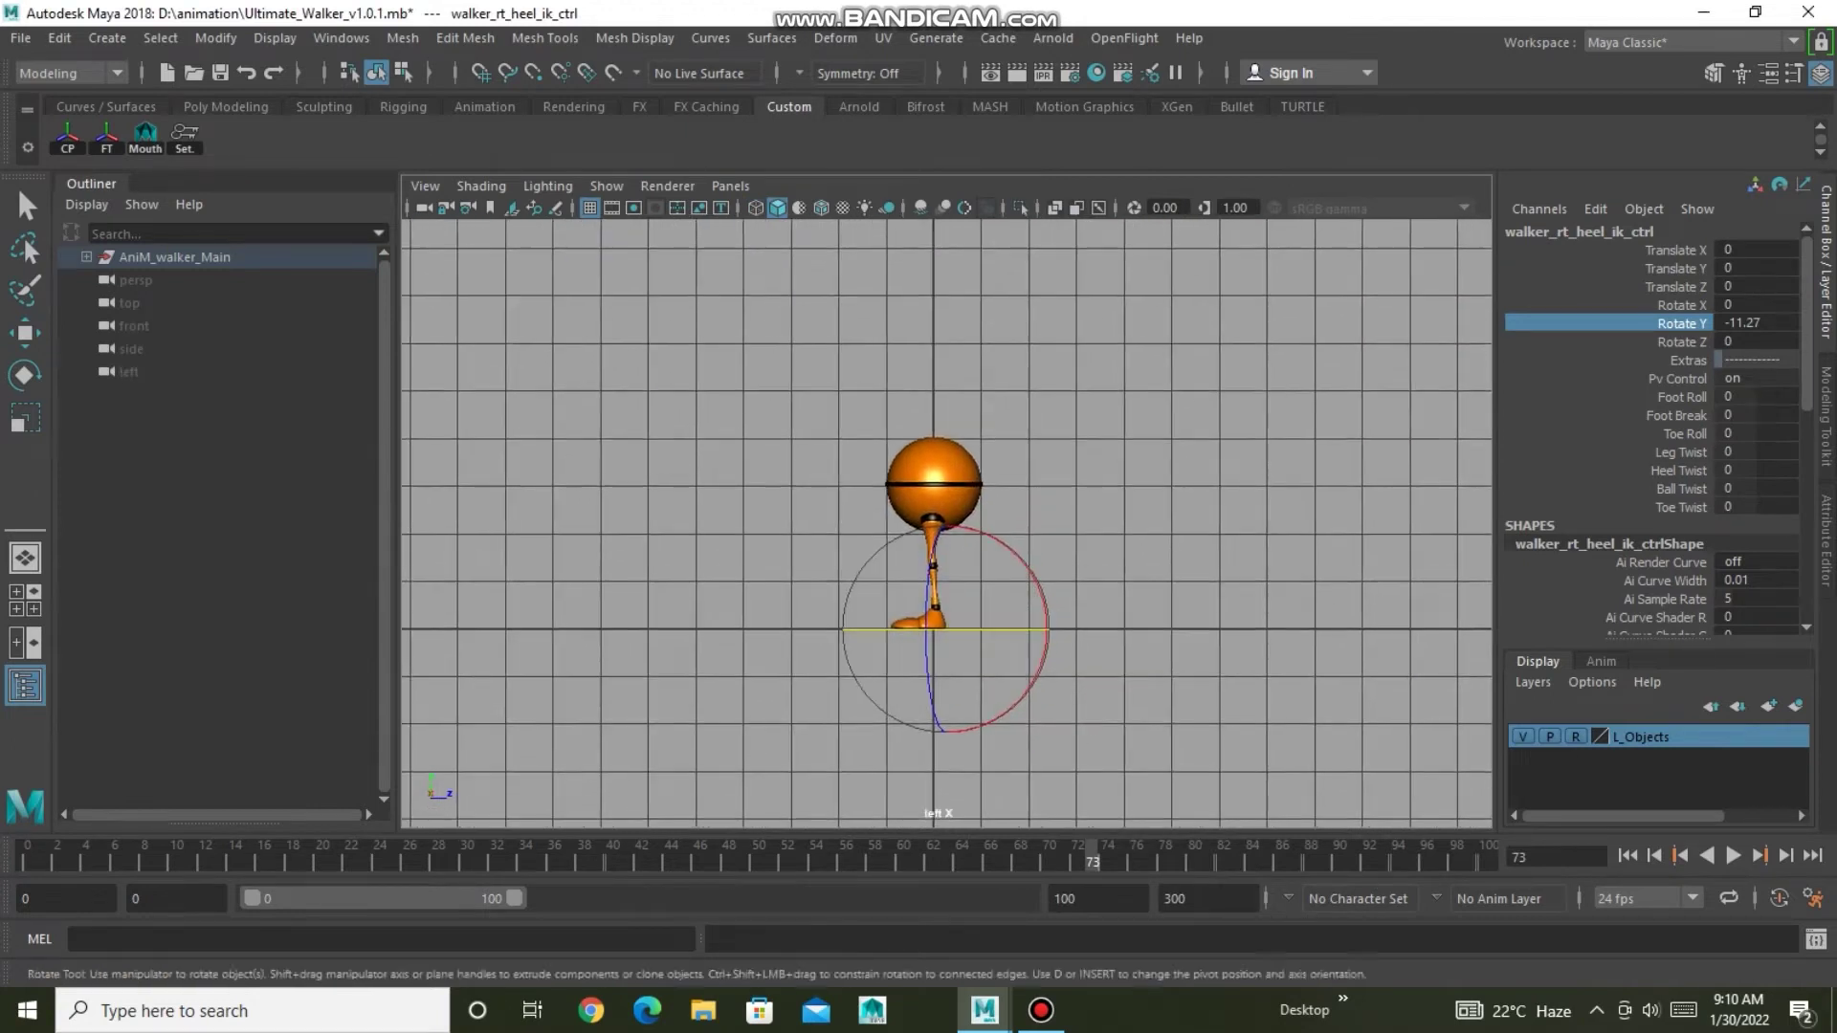
left_click(607, 185)
left_click(701, 137)
scroll(955, 536, "up", 3)
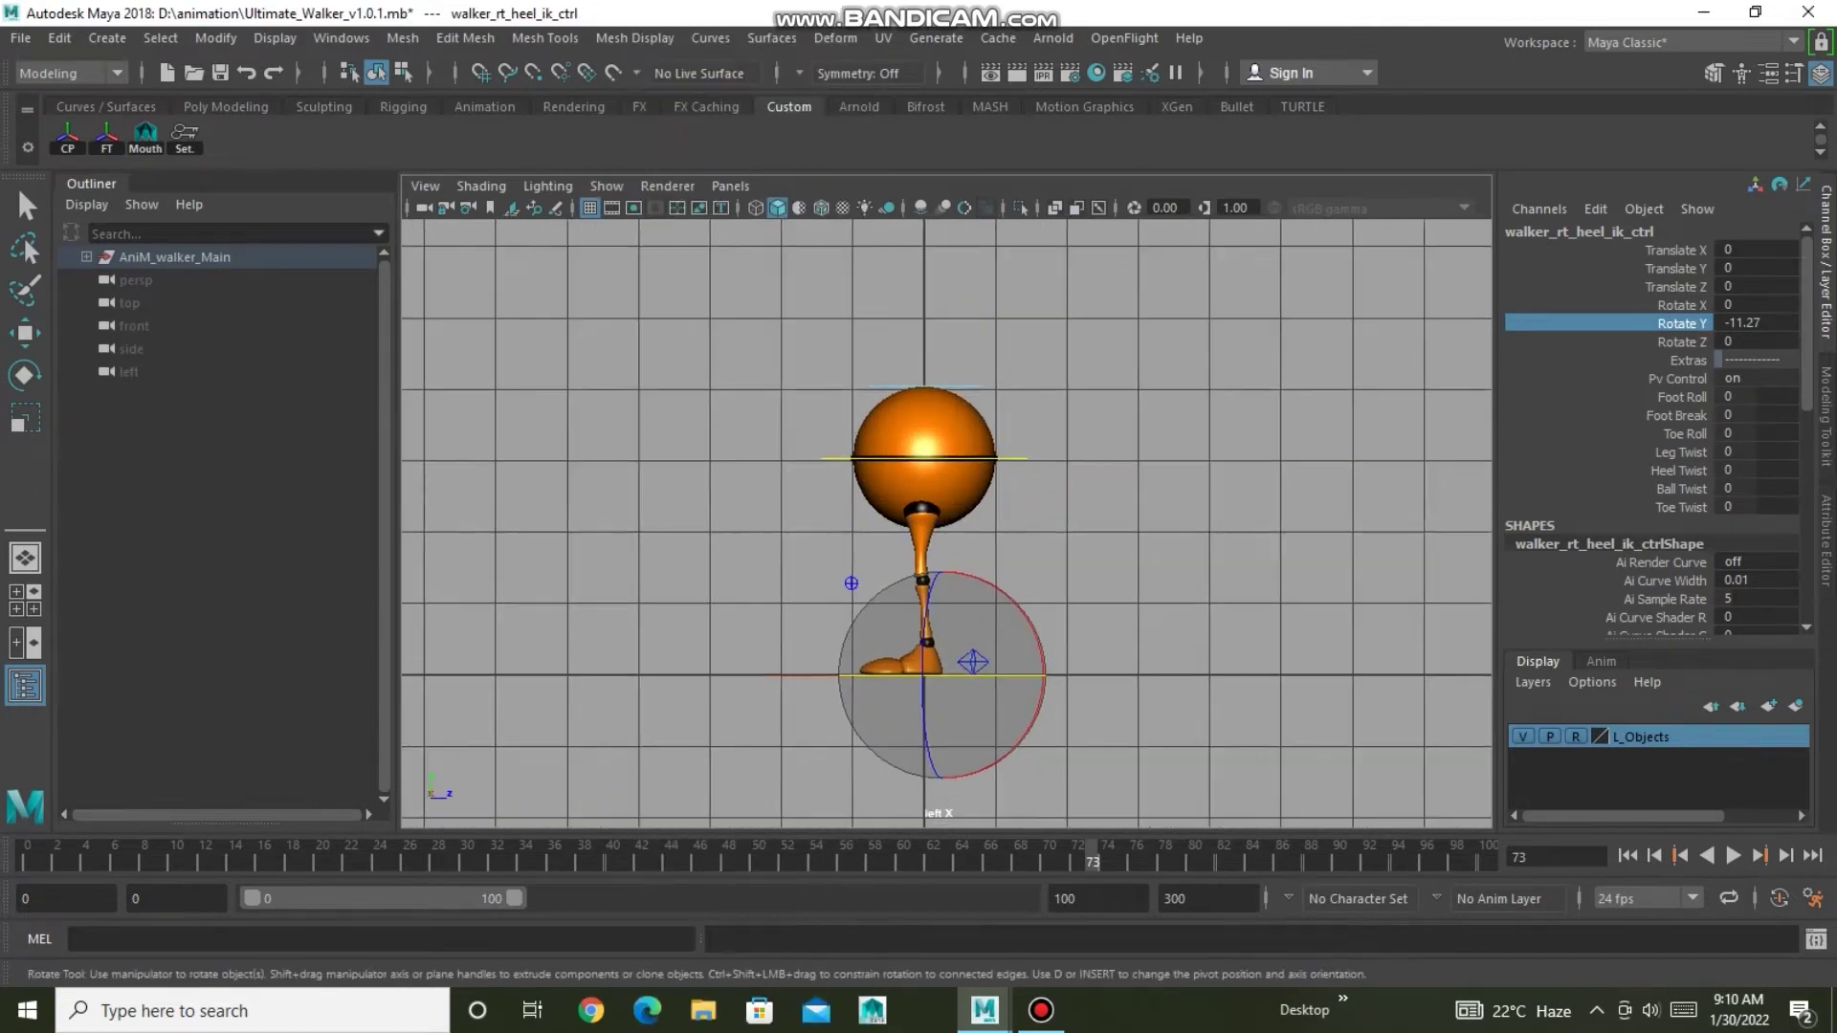
left_click(1160, 521)
left_click(973, 661)
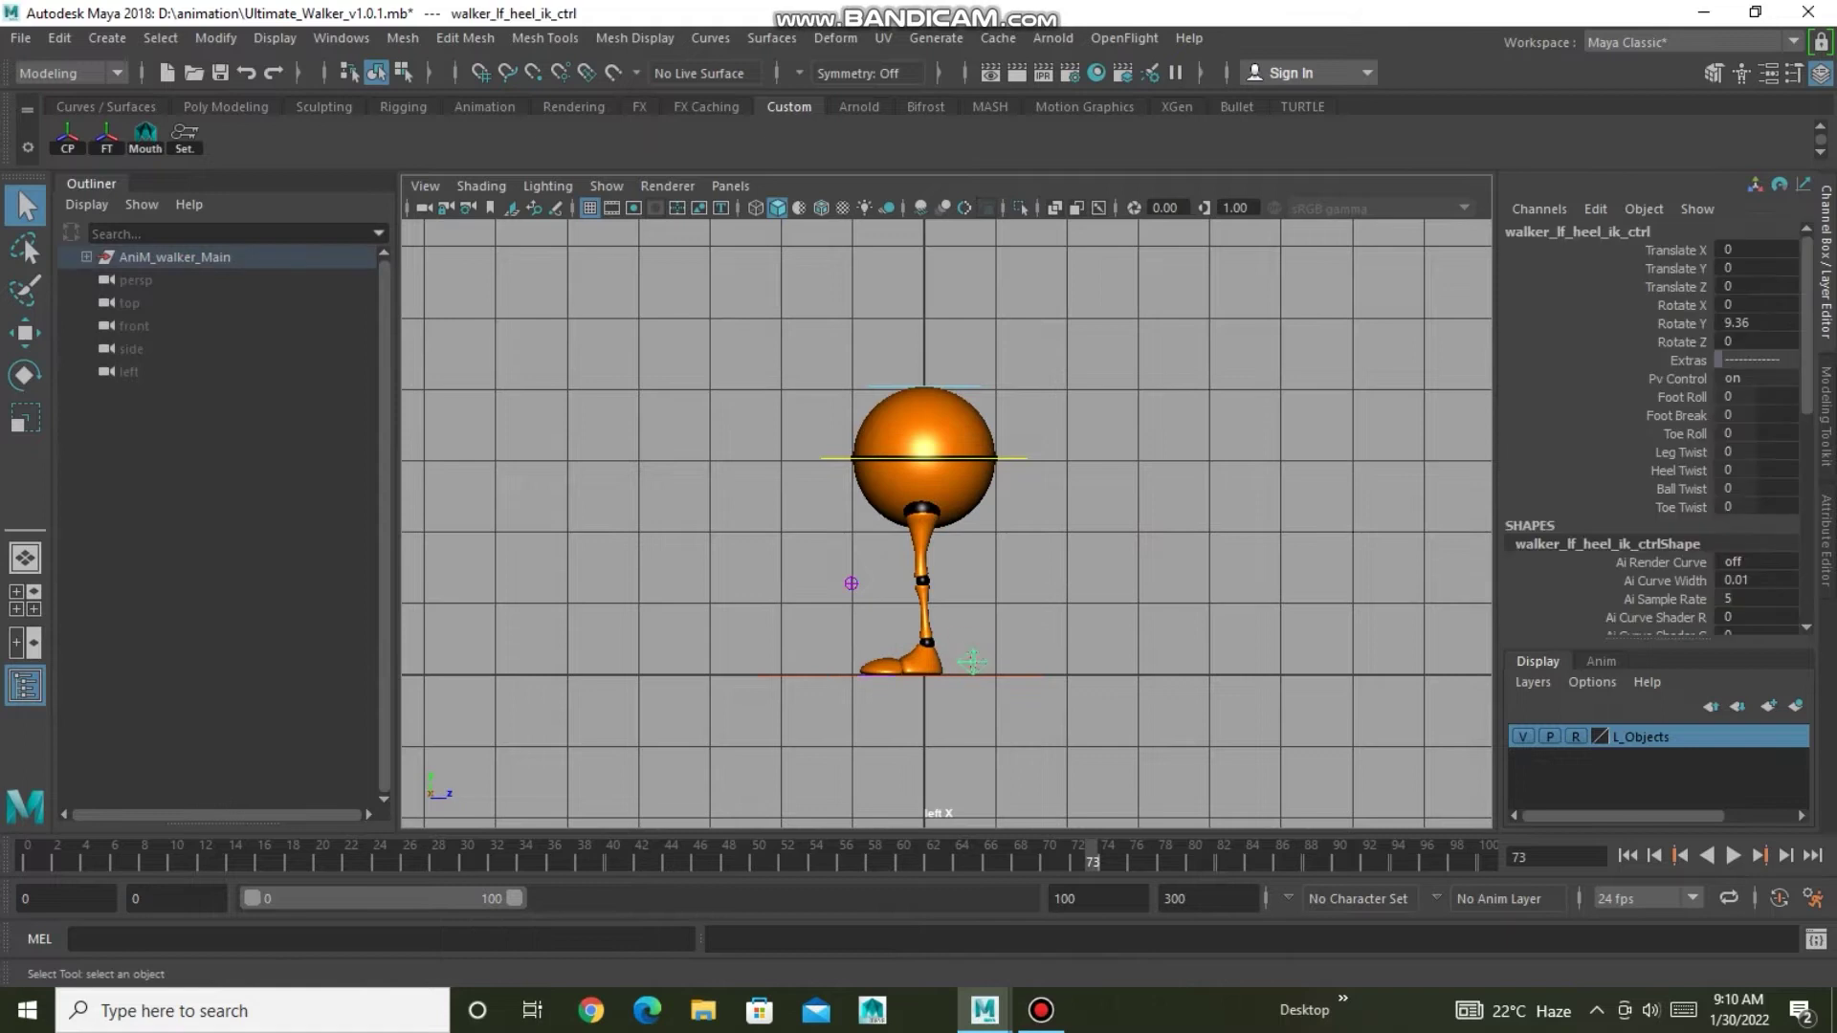
Slide the left foot forward and the right foot back into a stride.
key("w")
left_click_drag(973, 661, 914, 661)
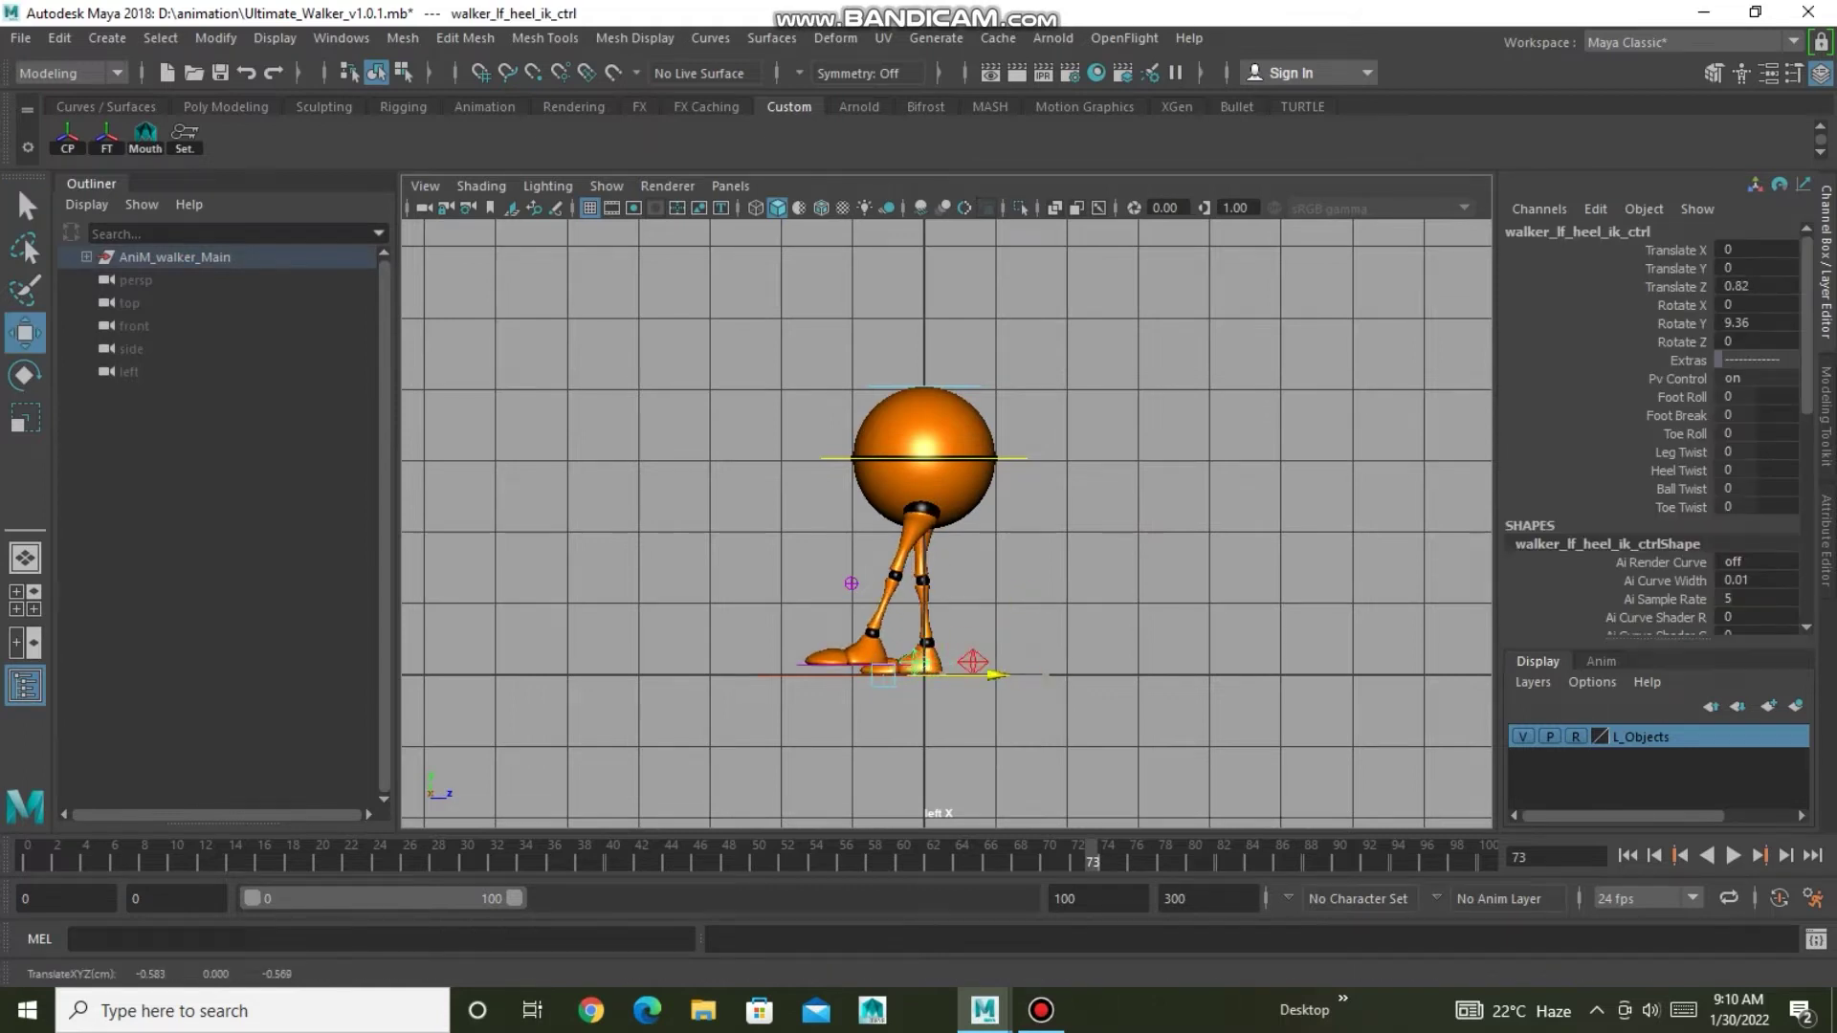
left_click(1053, 612)
left_click(973, 661)
left_click_drag(1005, 665, 1103, 675)
left_click(1099, 656)
left_click(1029, 661)
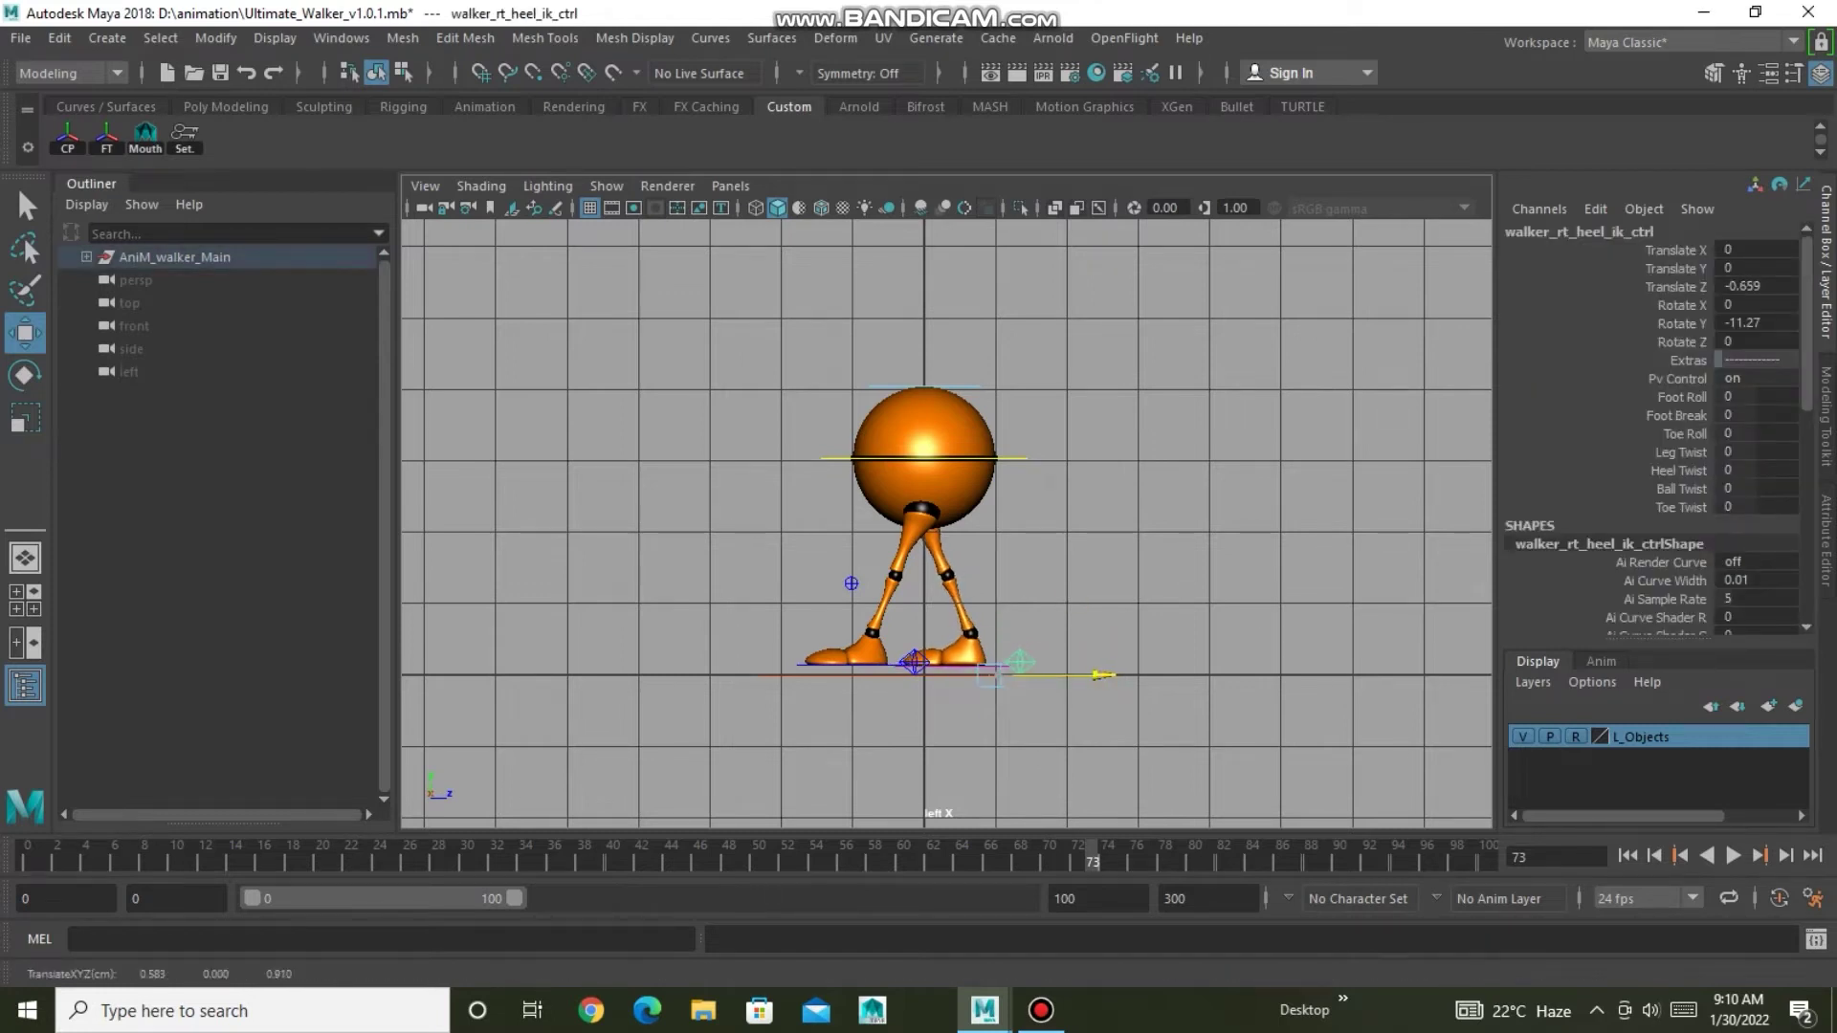
Move the left foot further forward and lower the main body control slightly.
left_click(1034, 661)
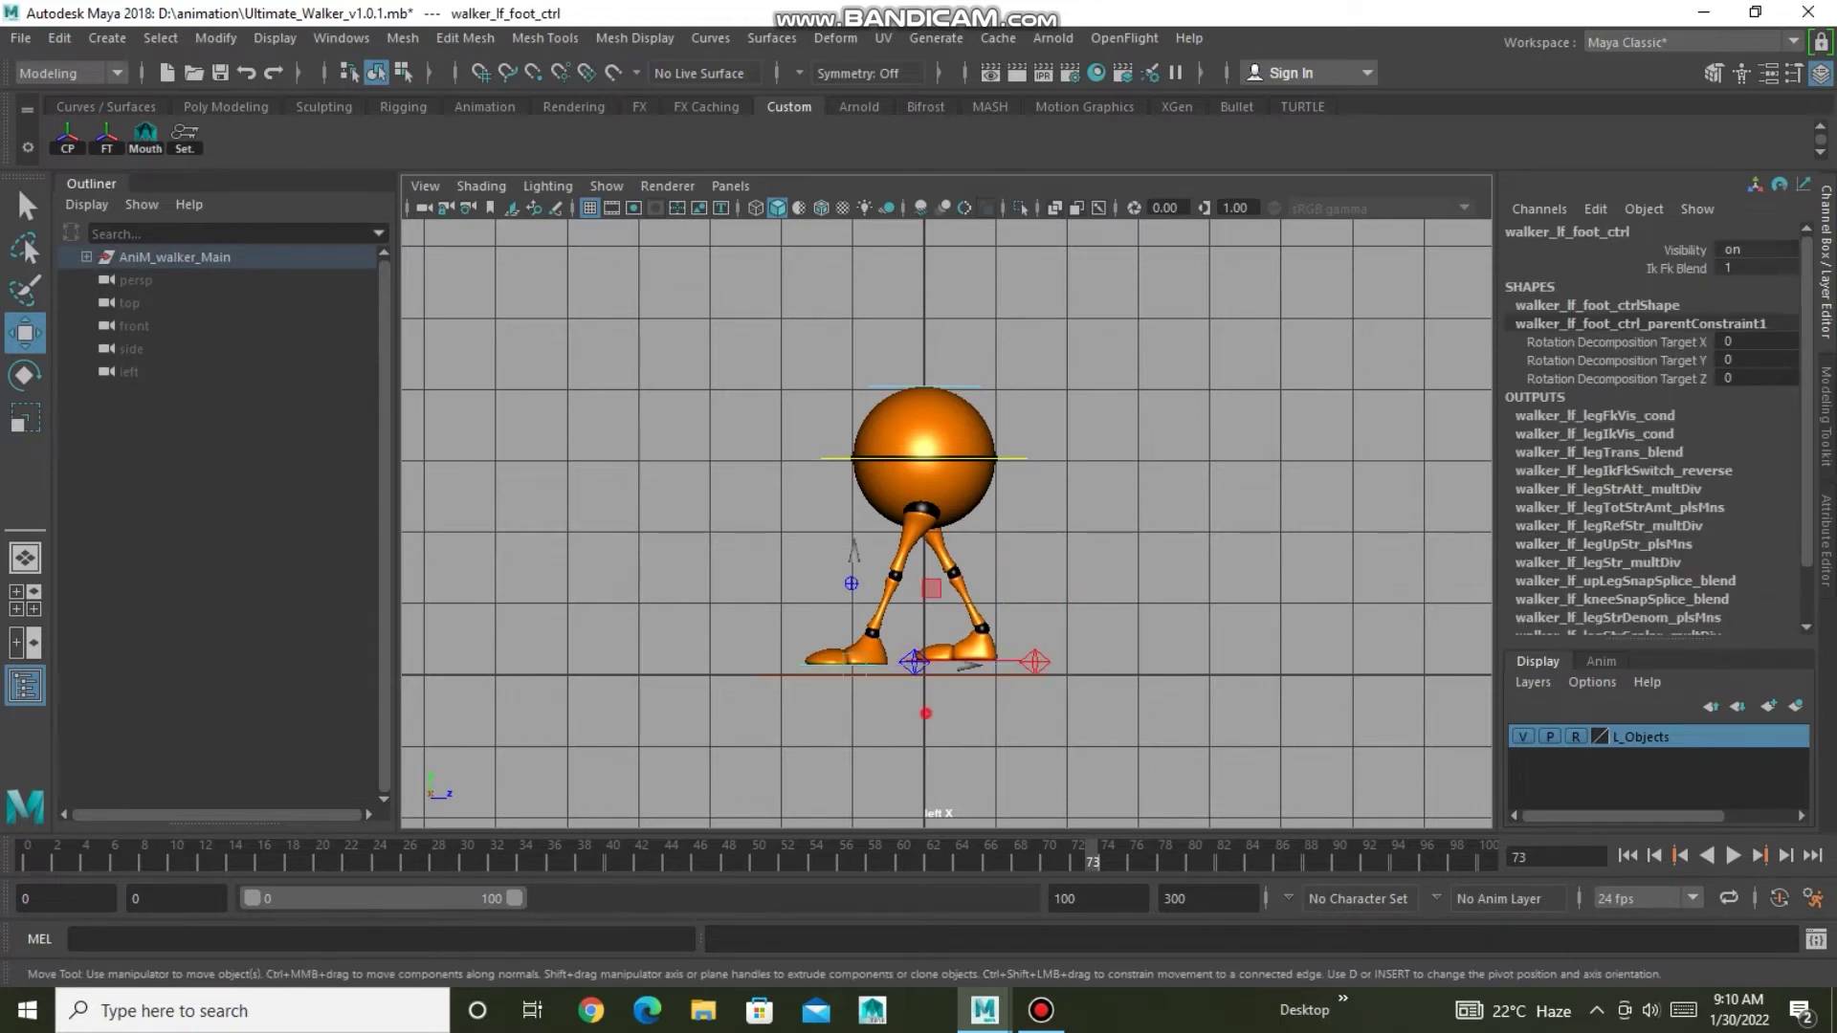
left_click(914, 661)
left_click_drag(995, 676, 954, 676)
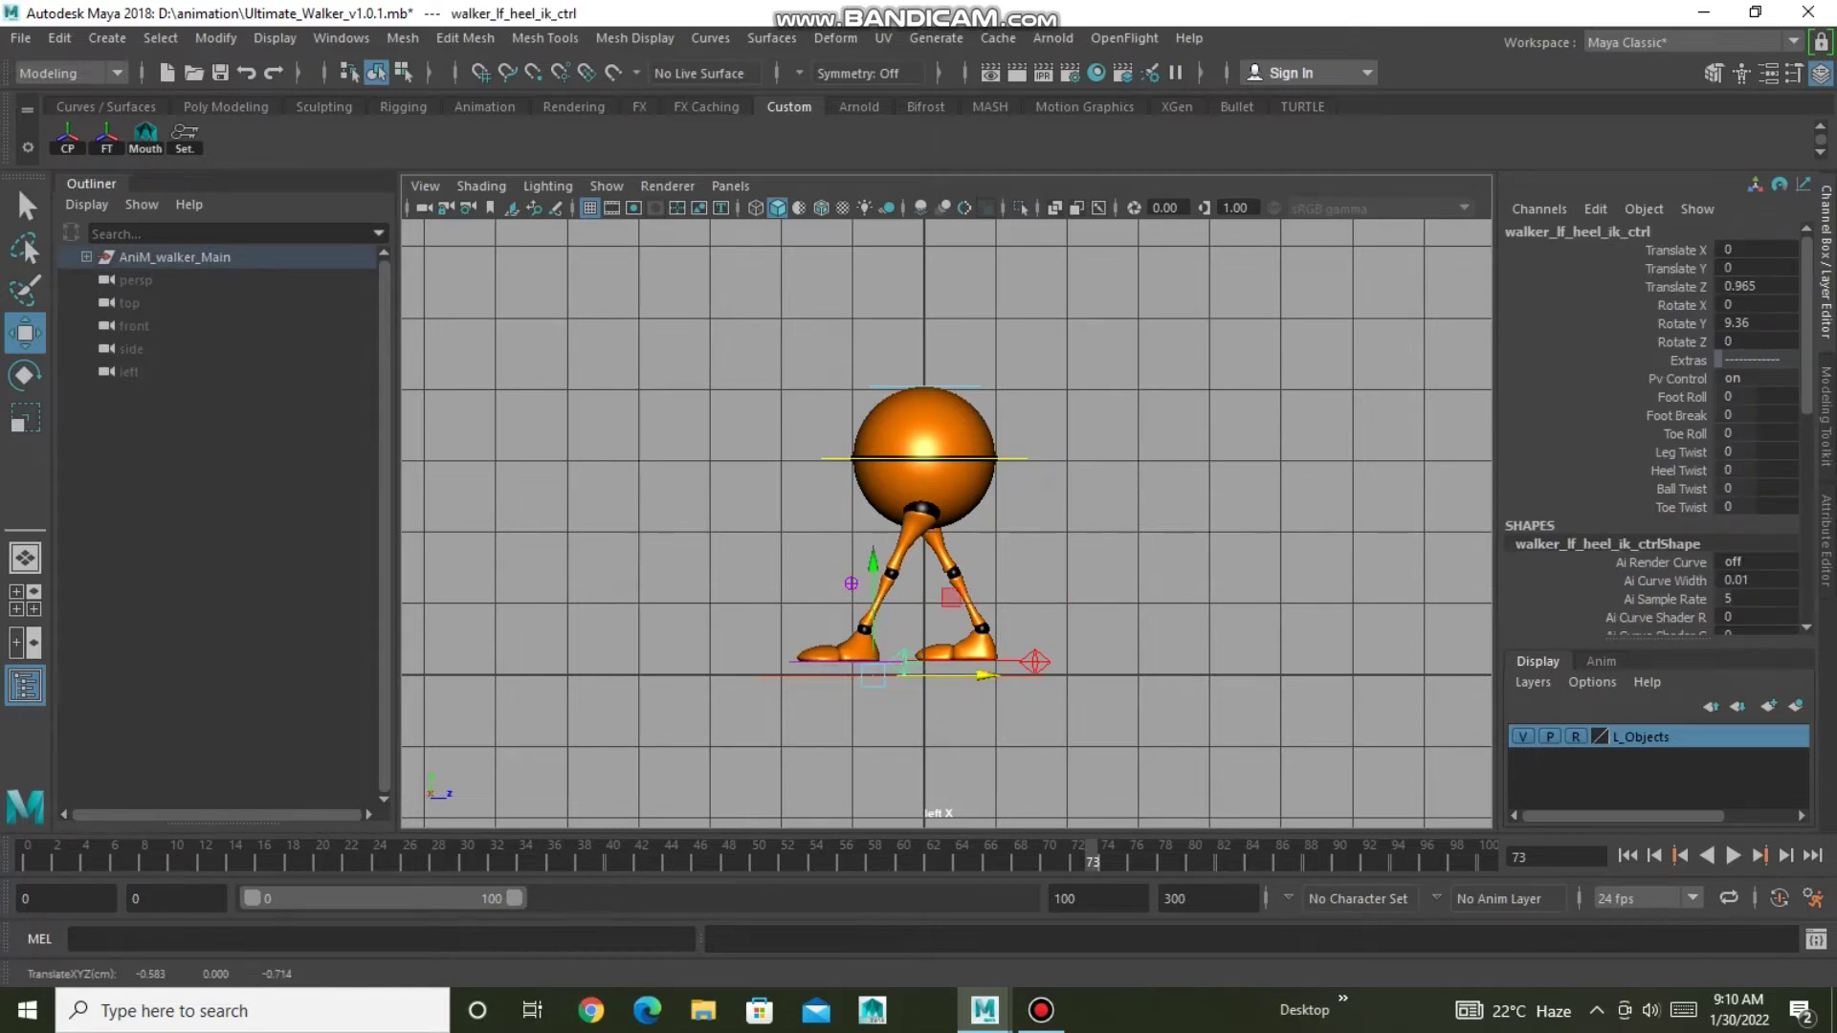
left_click(1014, 457)
left_click_drag(923, 345, 923, 366)
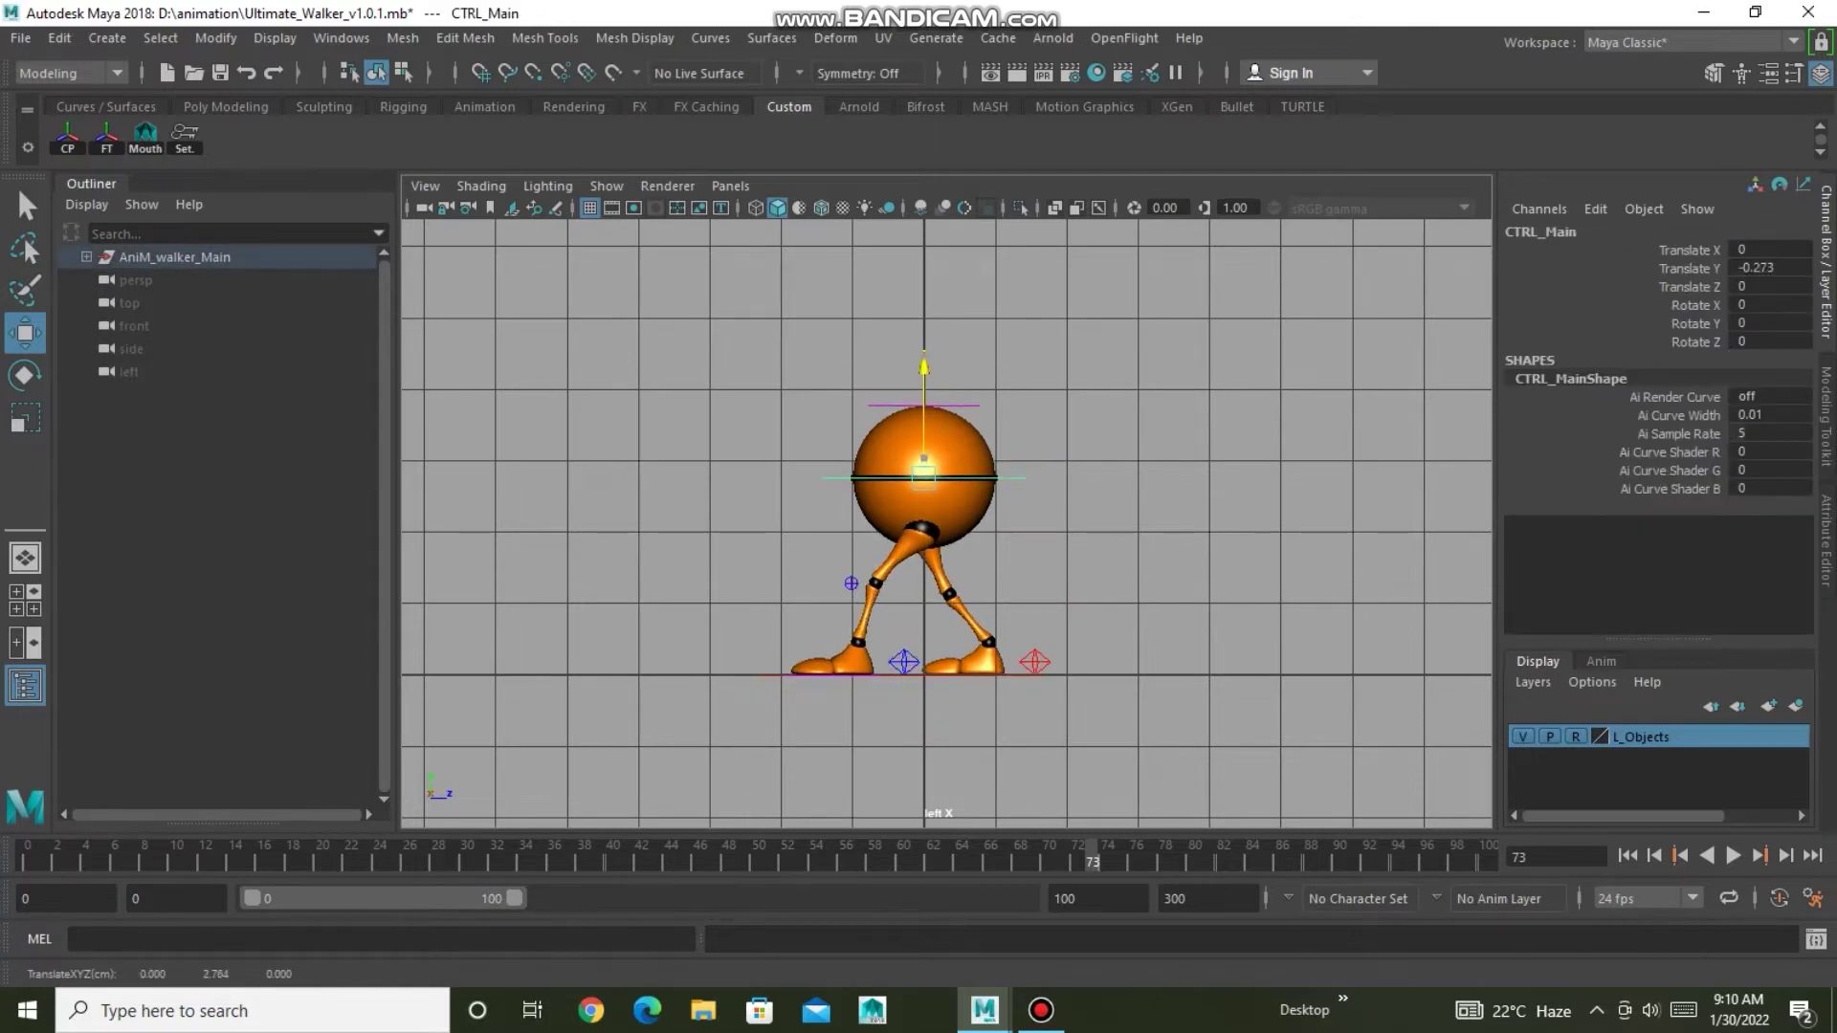
Roll the right foot to 25.3 and push it slightly further back to Z -0.949.
left_click(1034, 661)
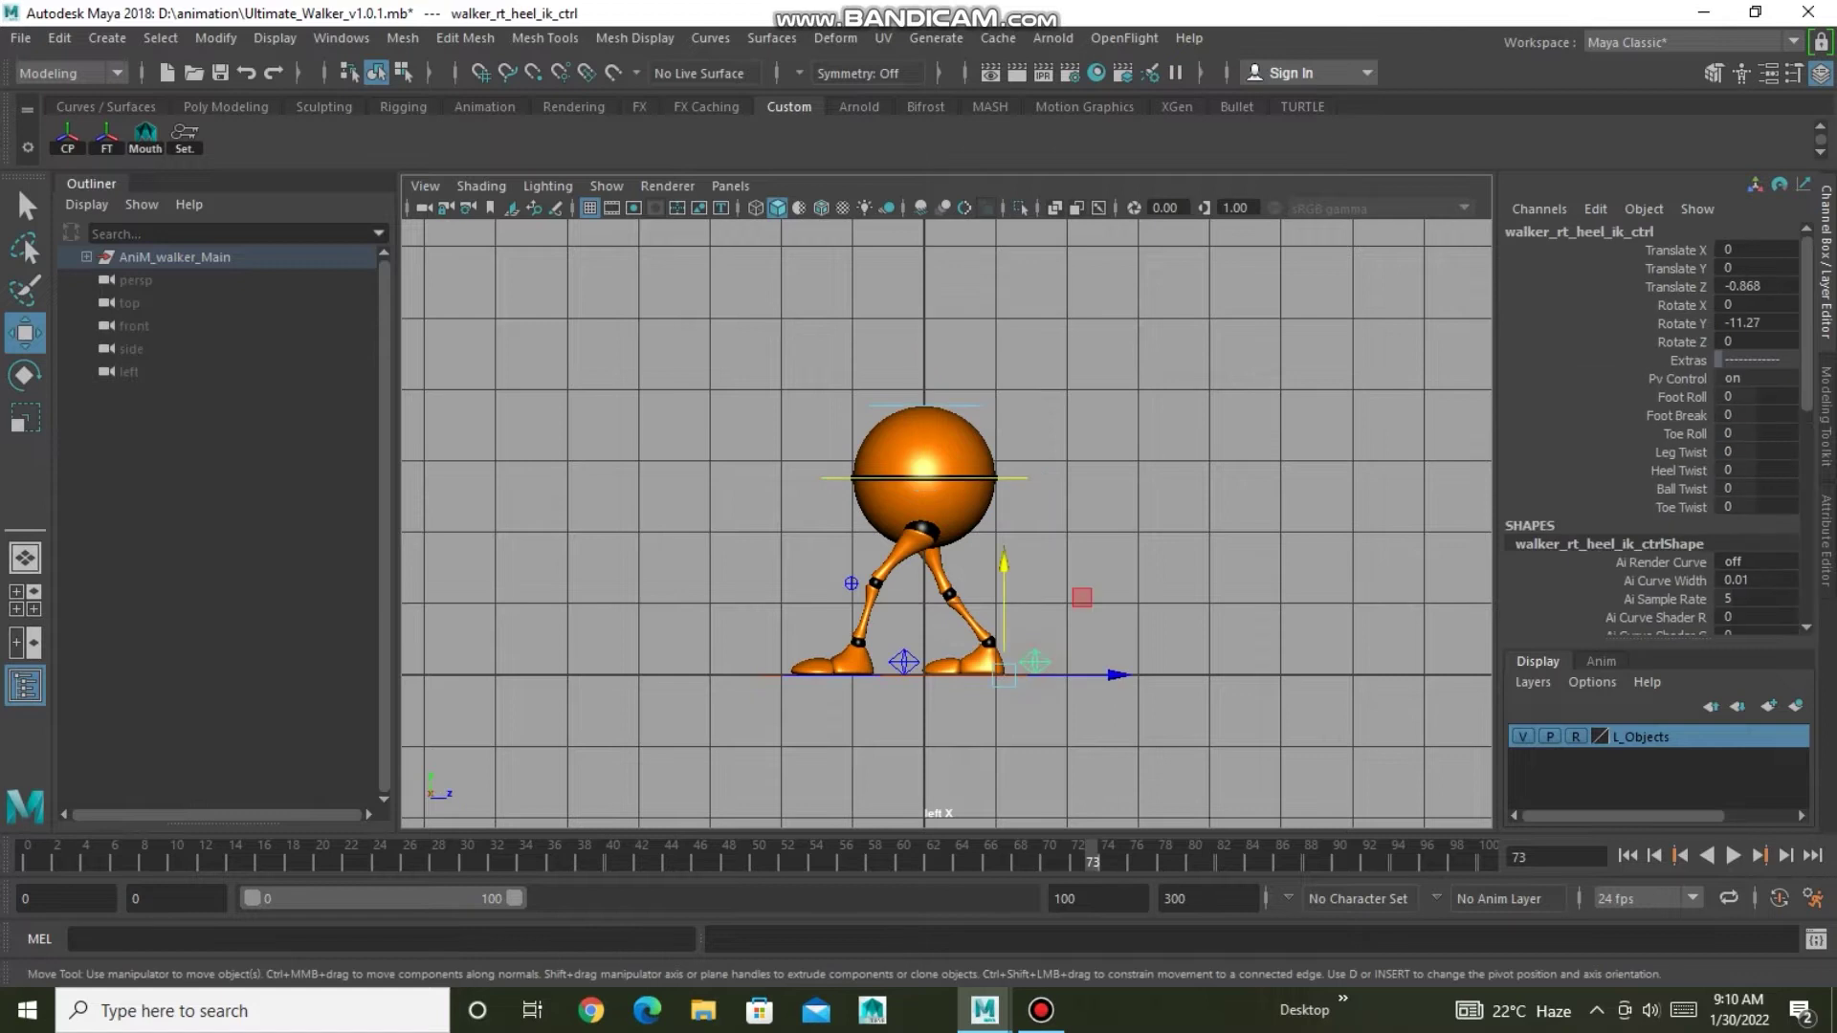
key("q")
left_click_drag(1682, 396, 1676, 415)
middle_click_drag(956, 478, 1071, 478)
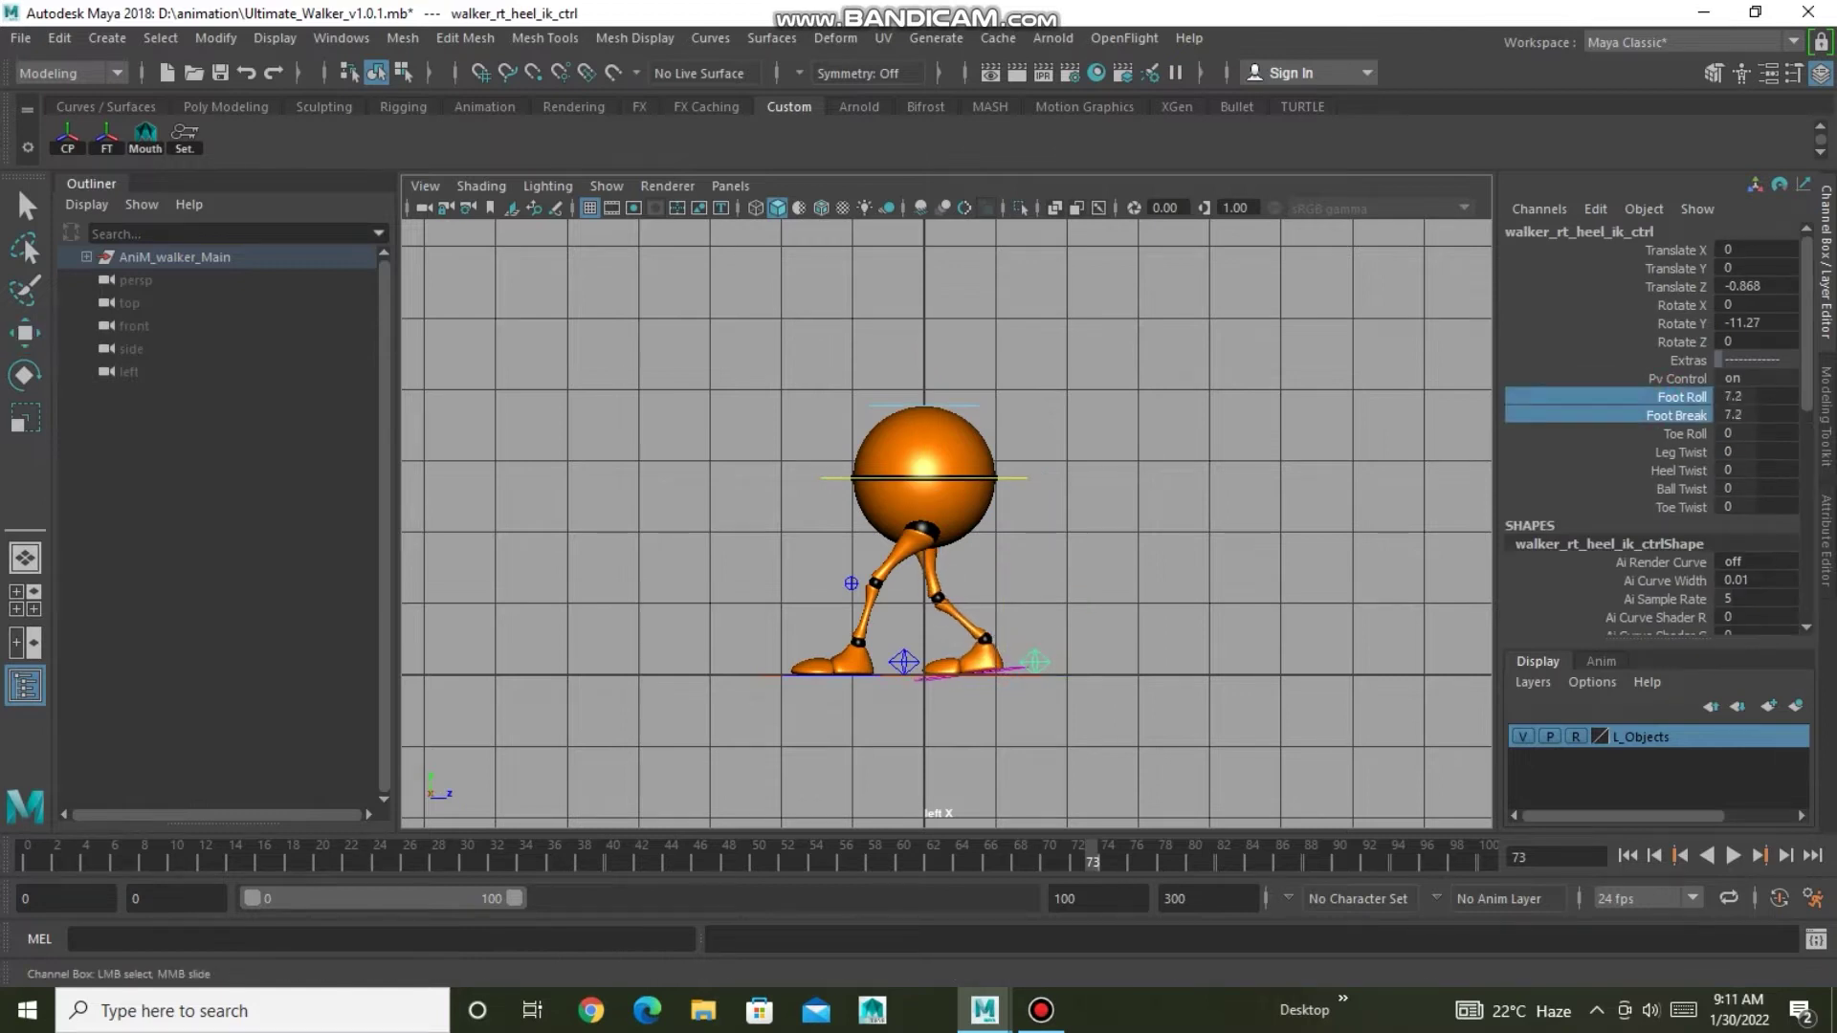
left_click(1665, 579)
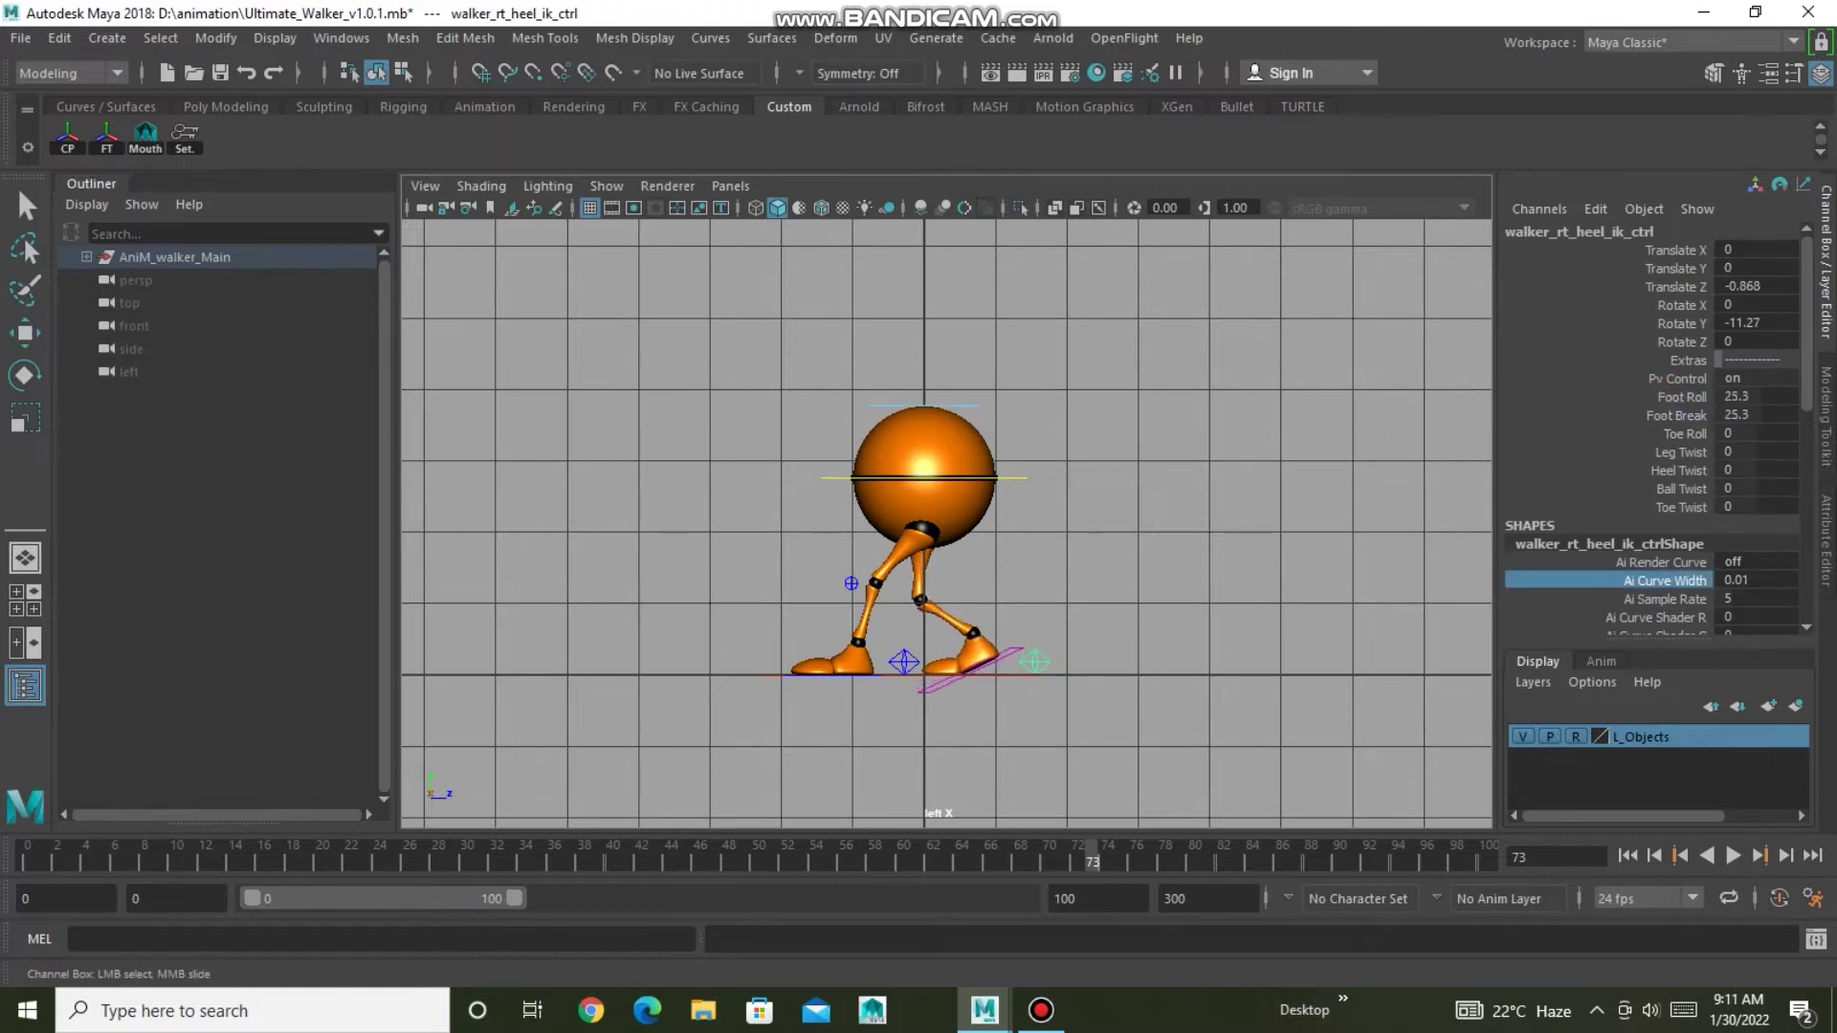
left_click(1052, 660)
key("w")
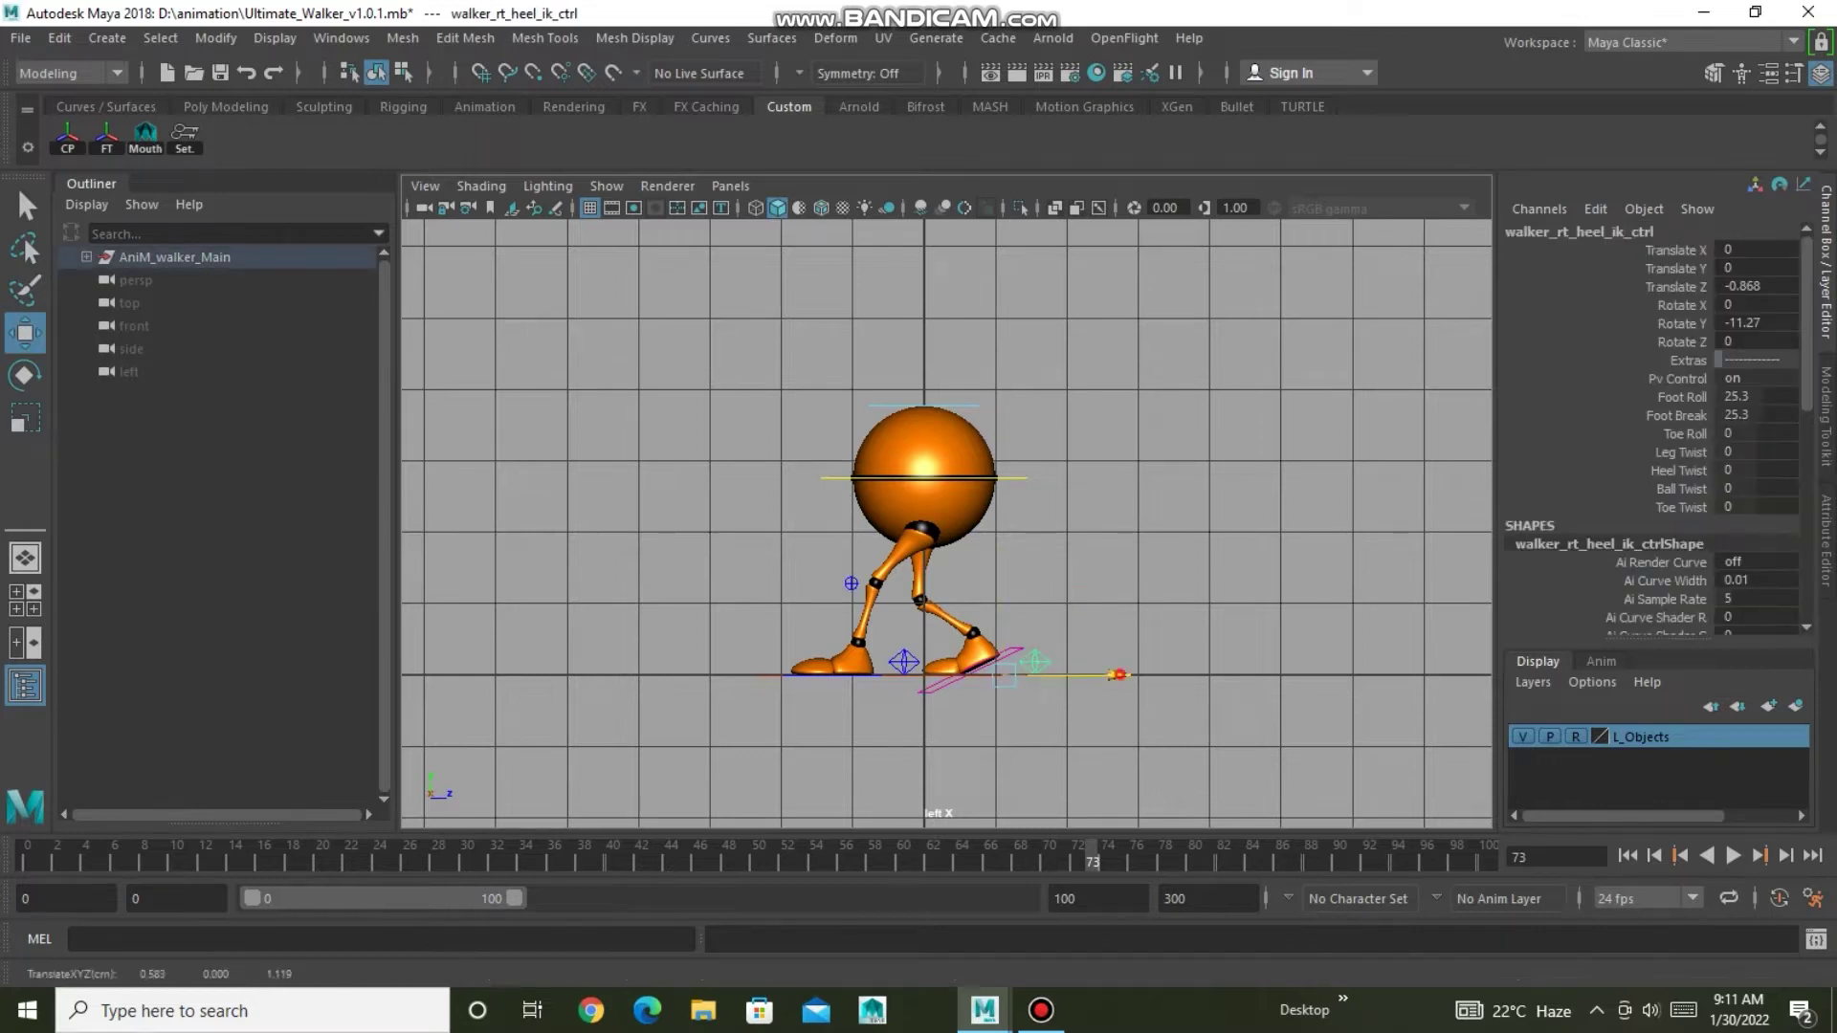
left_click_drag(1081, 674, 1070, 674)
Roll the left foot back to -7, nudge it forward, and start editing the end frame.
left_click(903, 661)
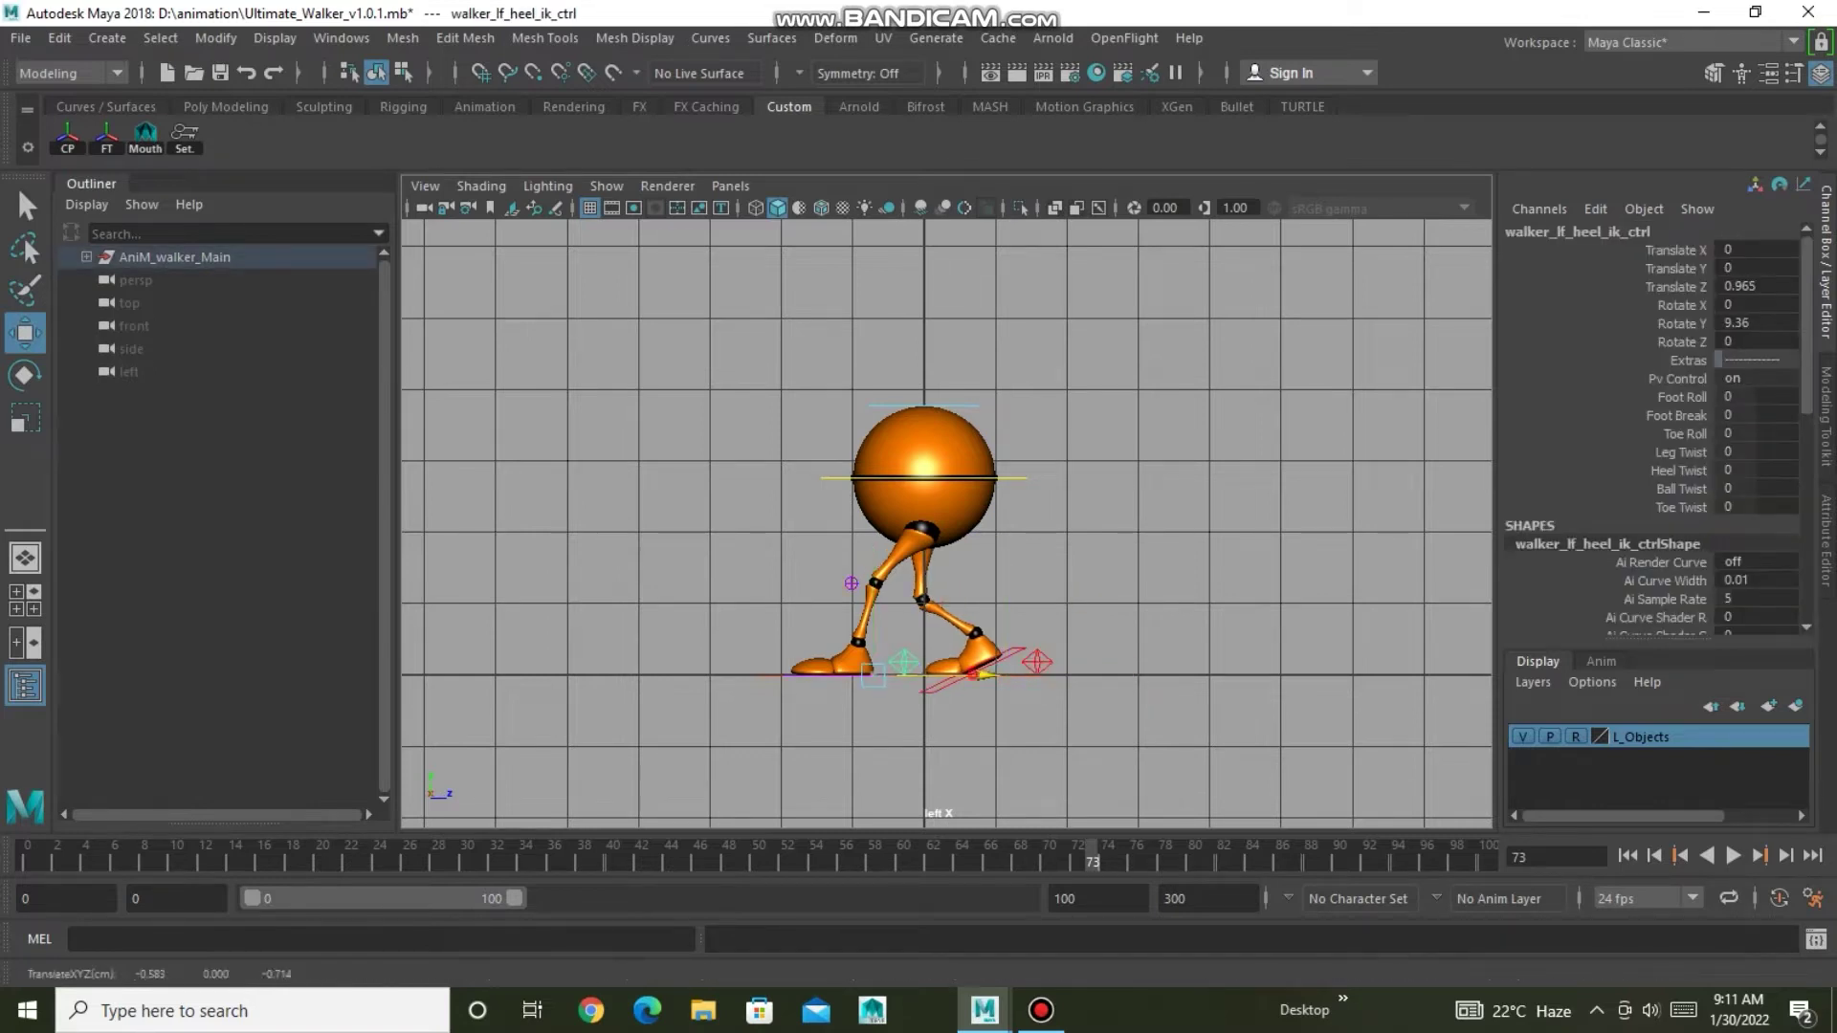
left_click_drag(905, 674, 900, 674)
left_click(1681, 396)
mouse_move(1052, 478)
middle_mouse_down()
mouse_move(1014, 478)
mouse_move(939, 633)
middle_mouse_up()
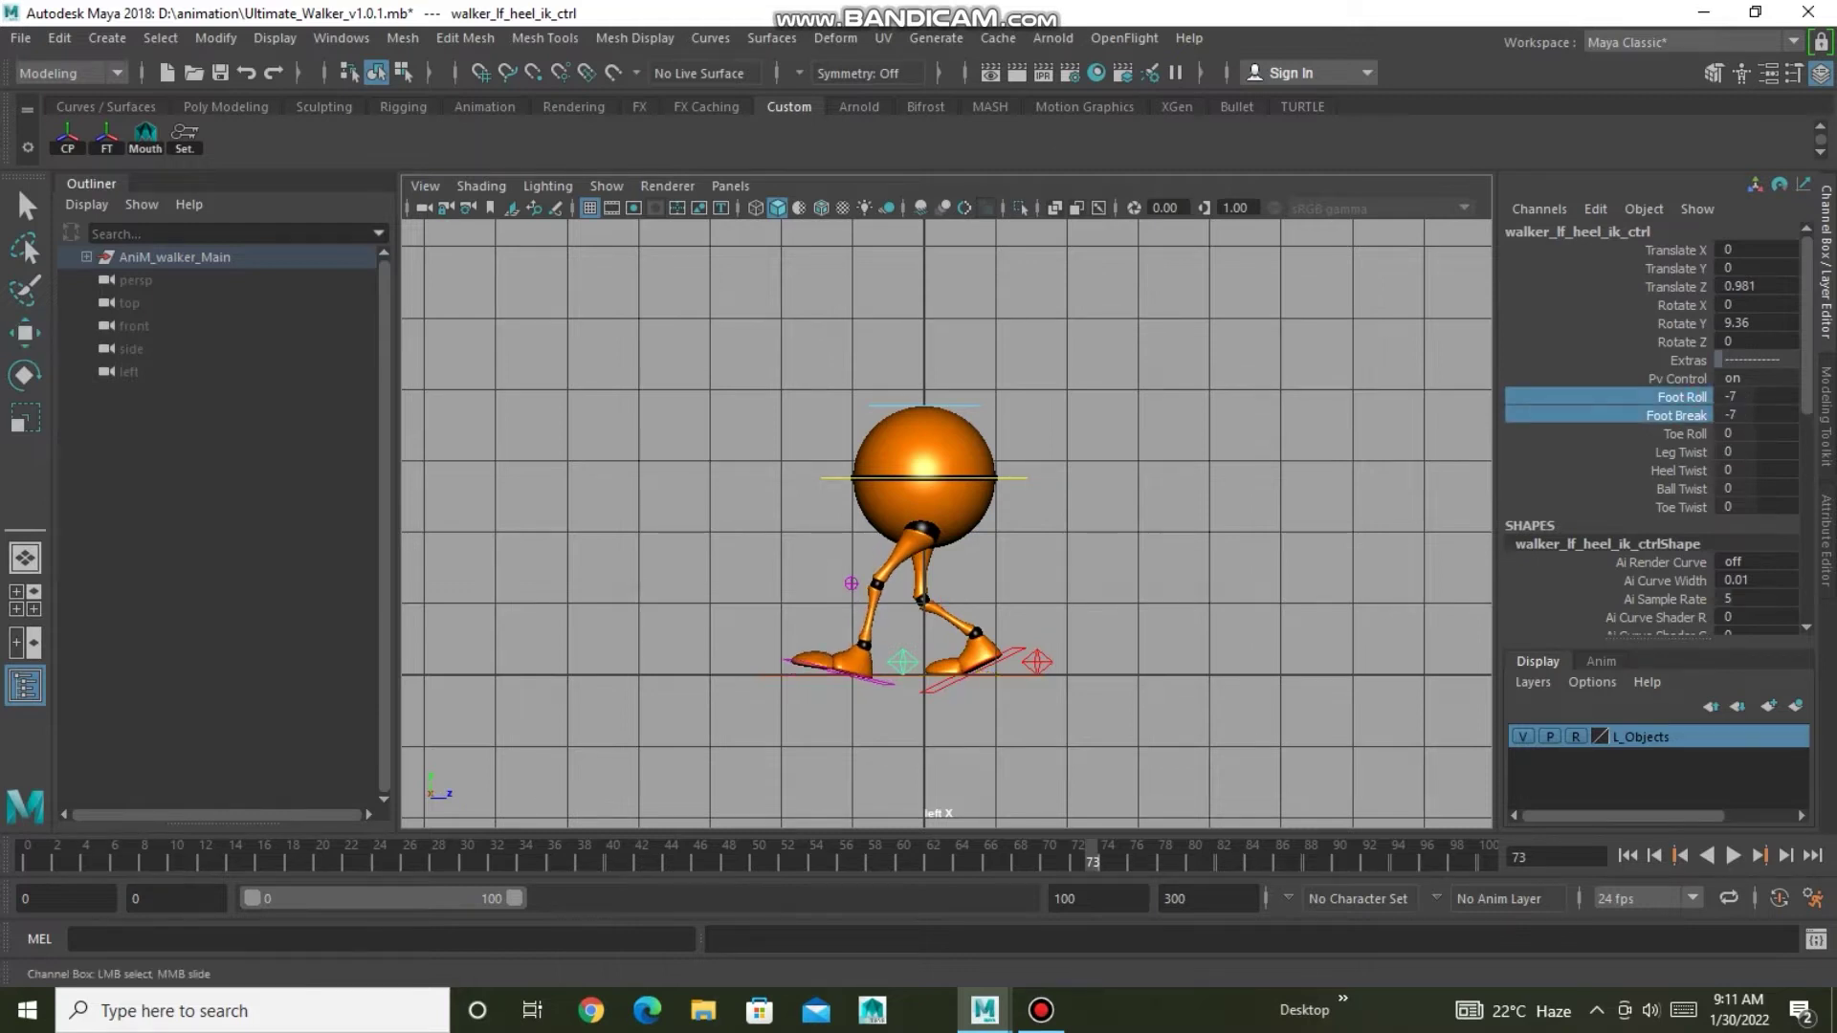
key("w")
left_click_drag(957, 675, 966, 675)
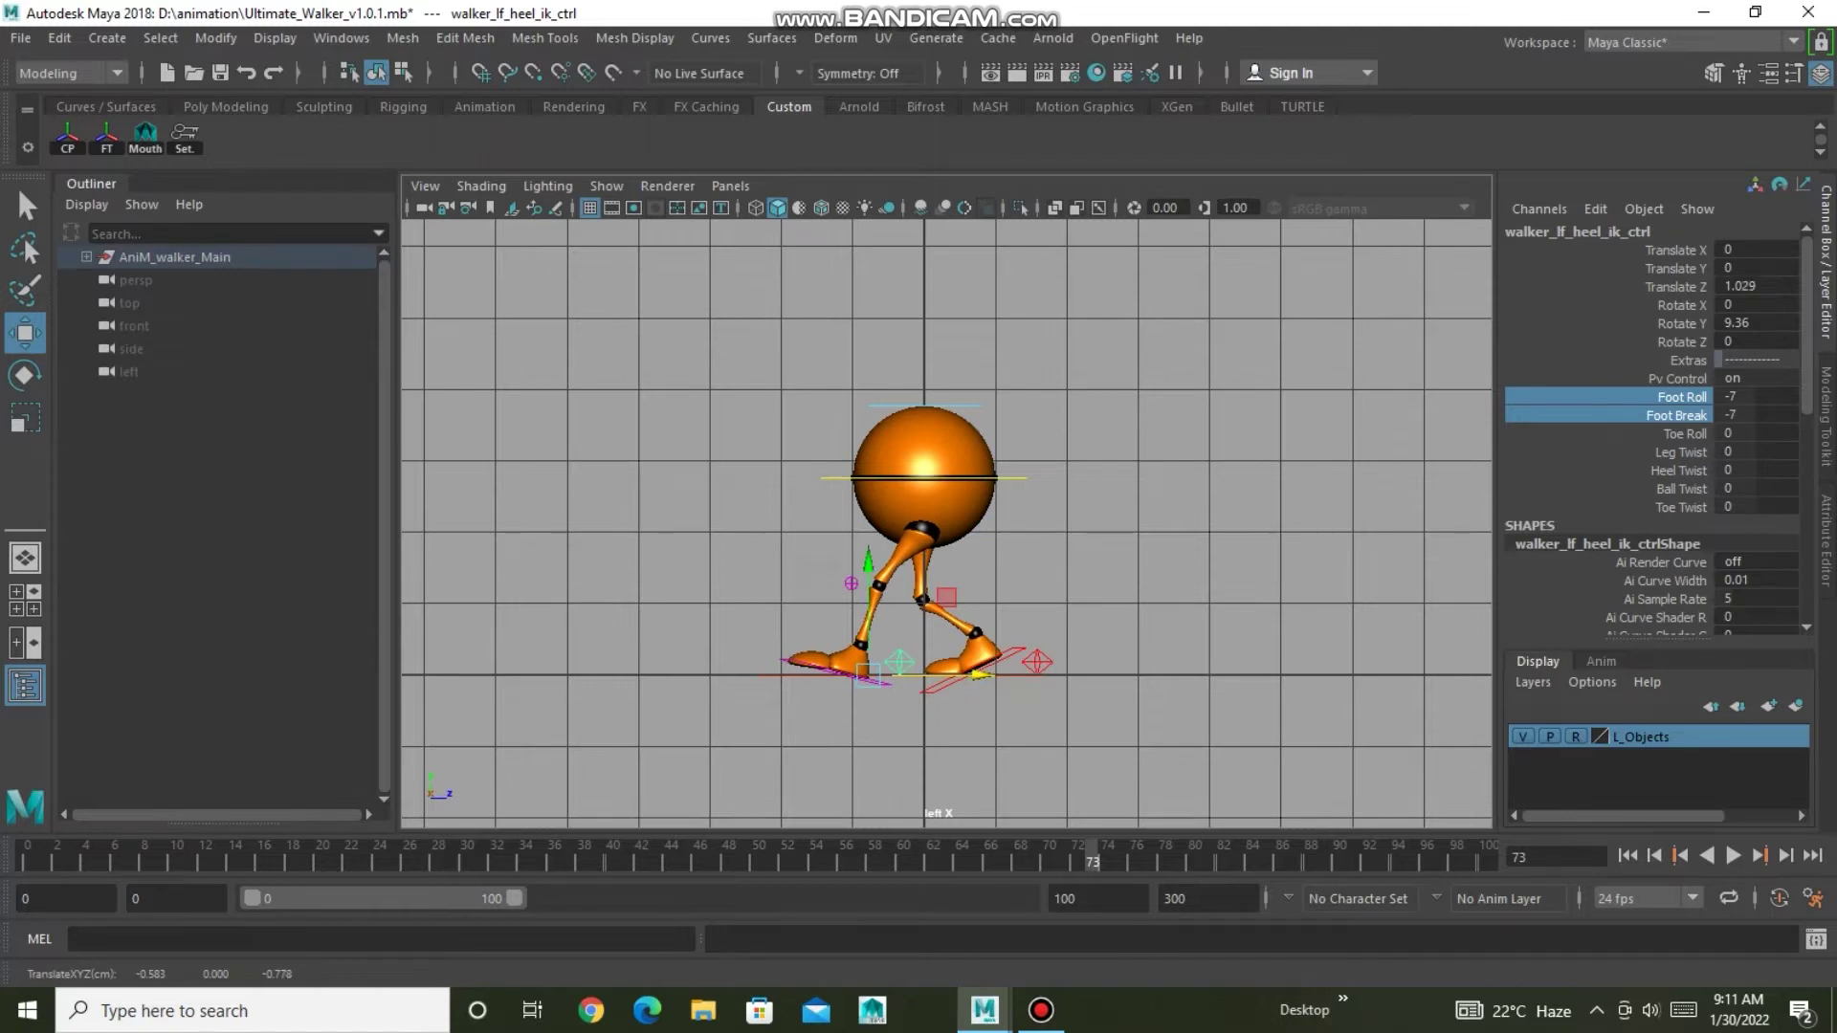
left_click(995, 665)
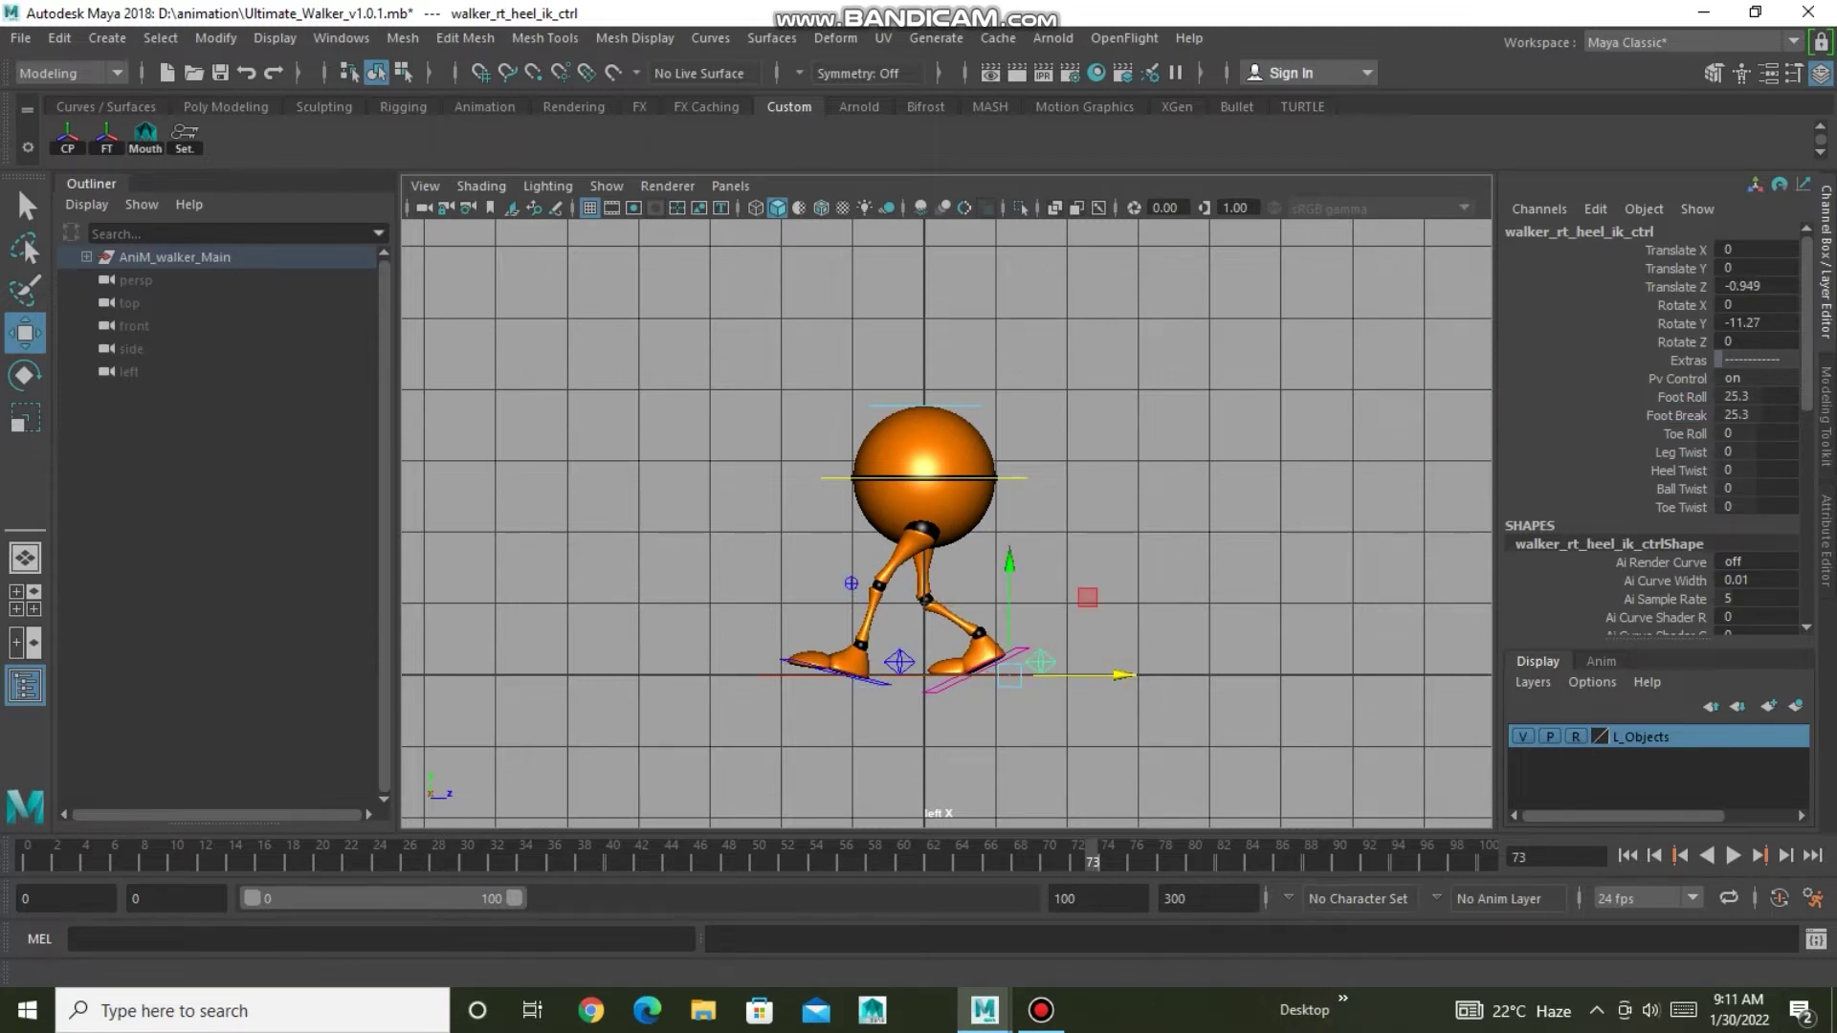
left_click(1062, 898)
Set the end frame to 25 and put all walker controls into a new display layer, layer1.
type("5")
key("Return")
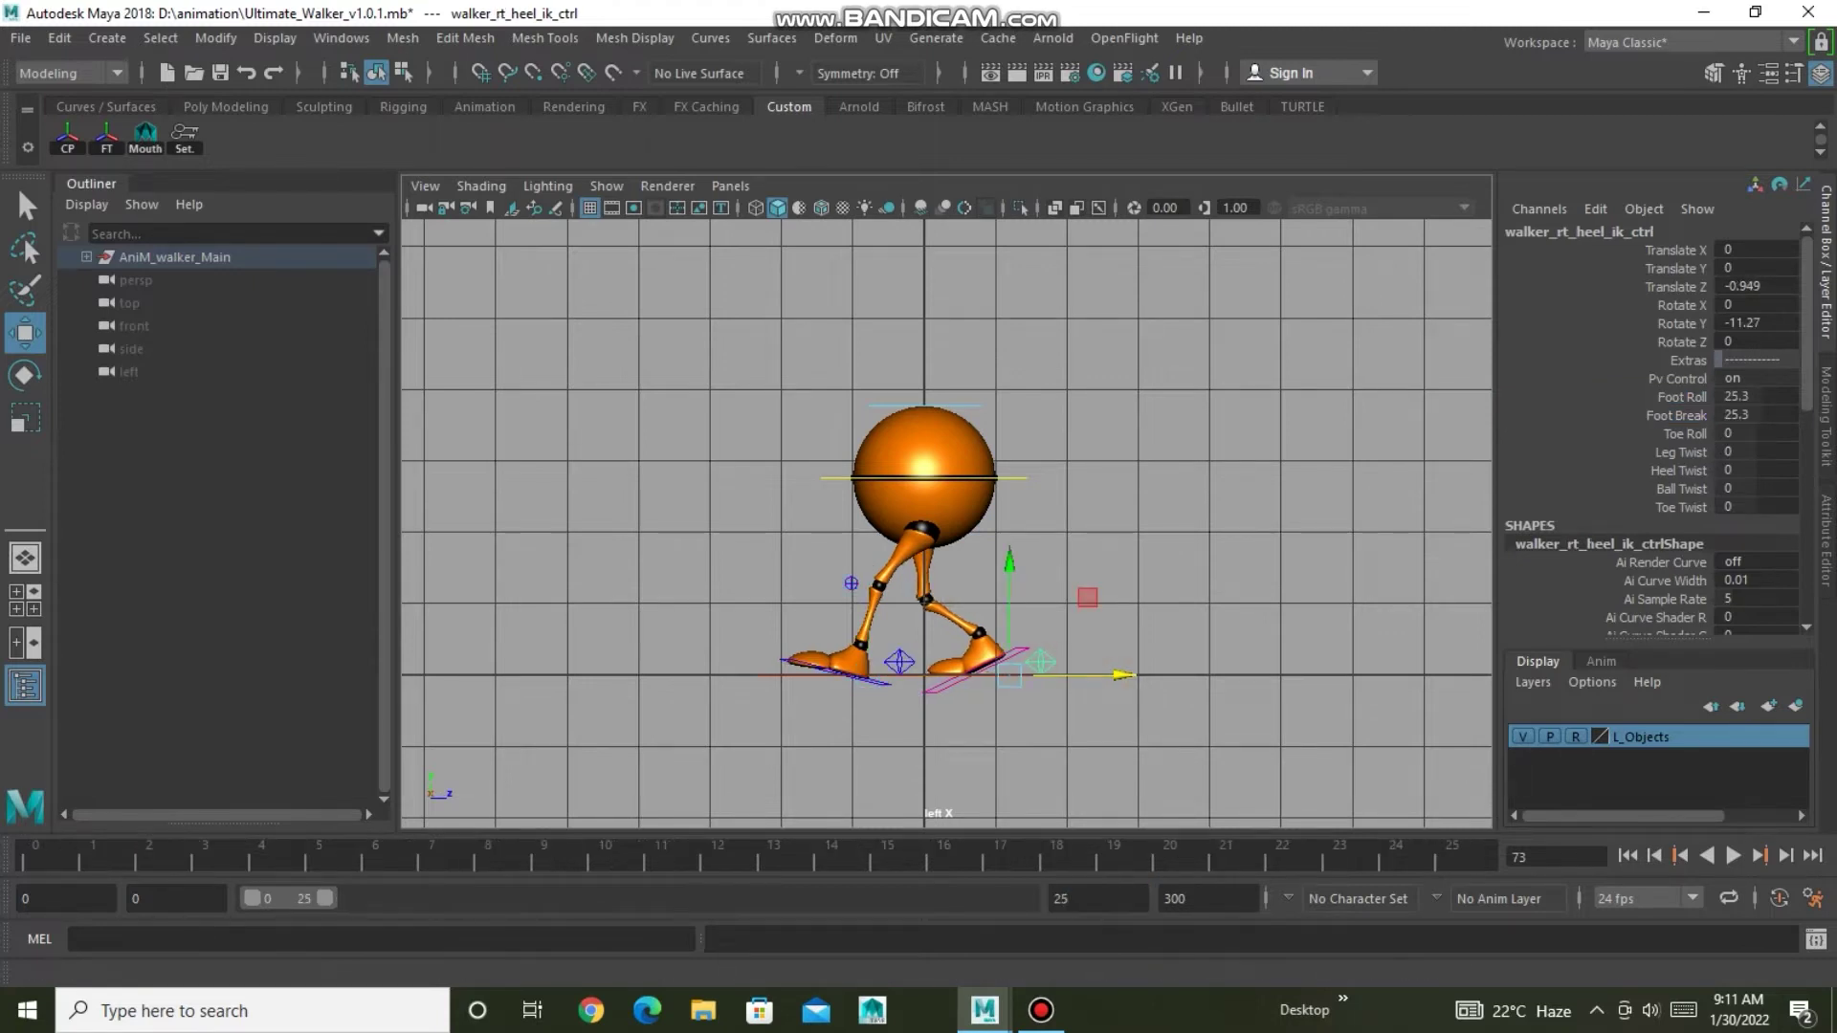
left_click(1795, 706)
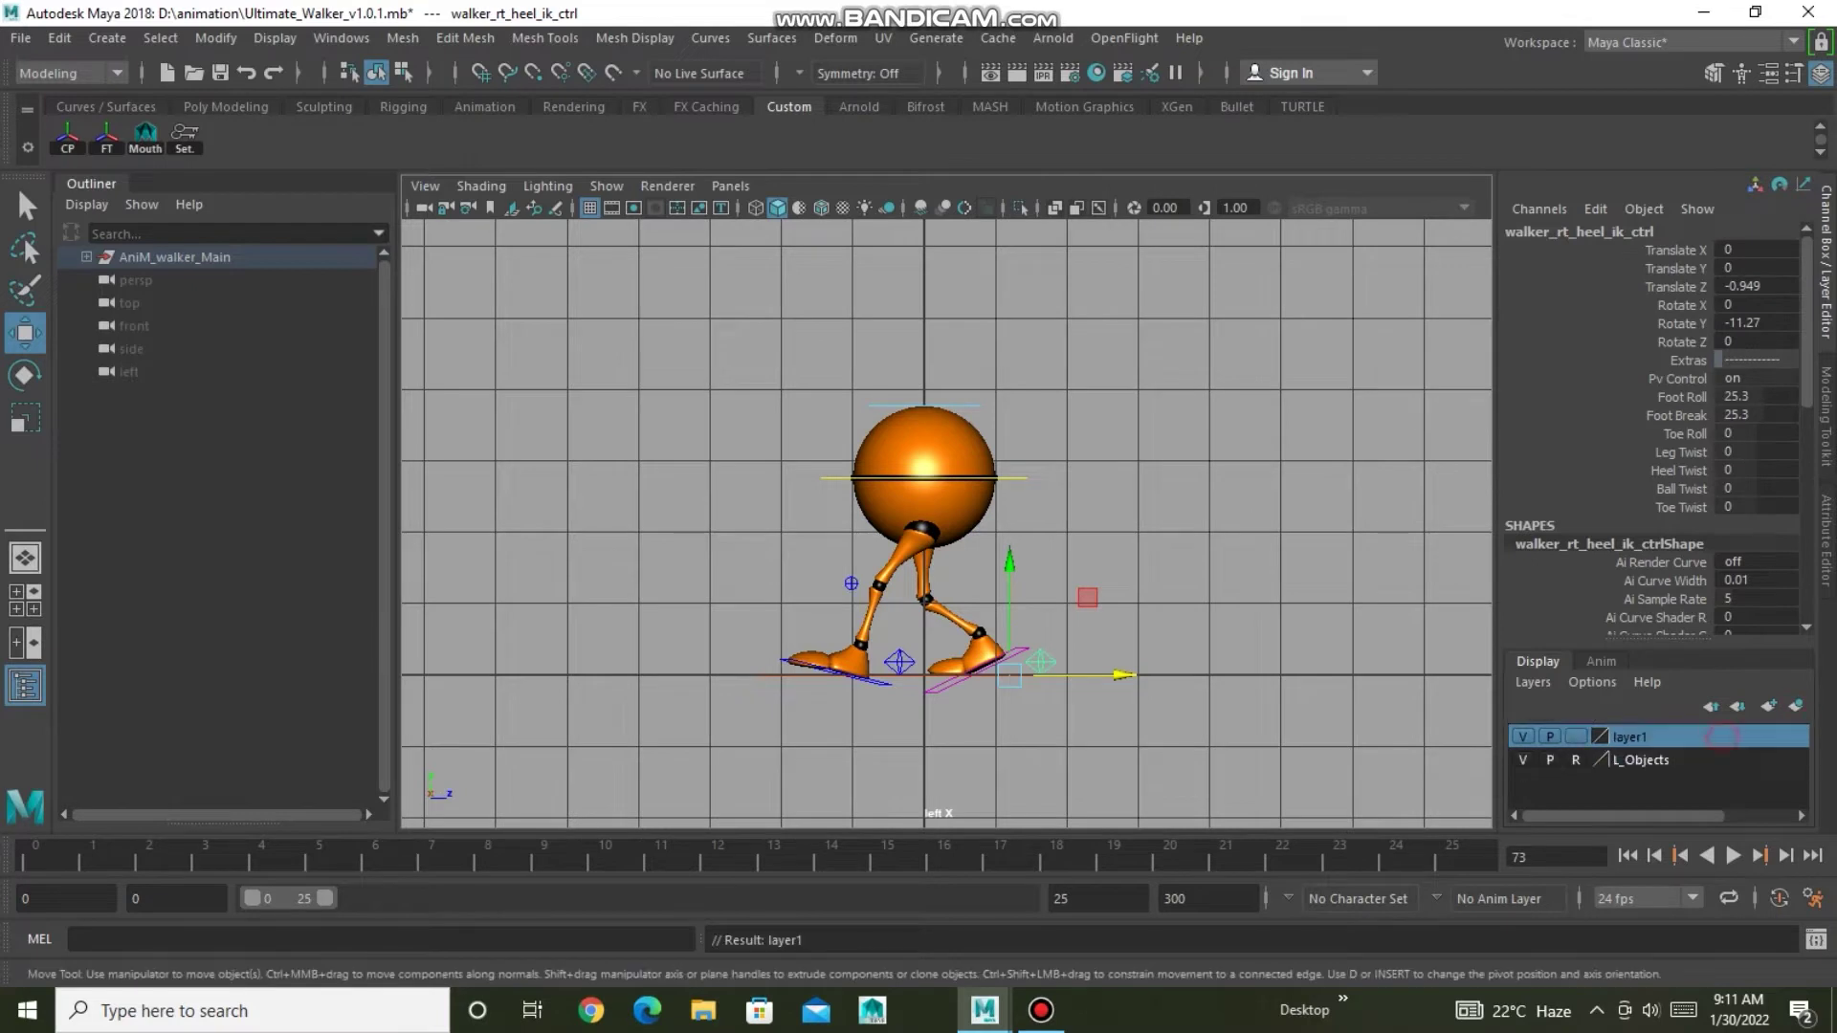
left_click_drag(766, 356, 1172, 752)
right_click(1607, 737)
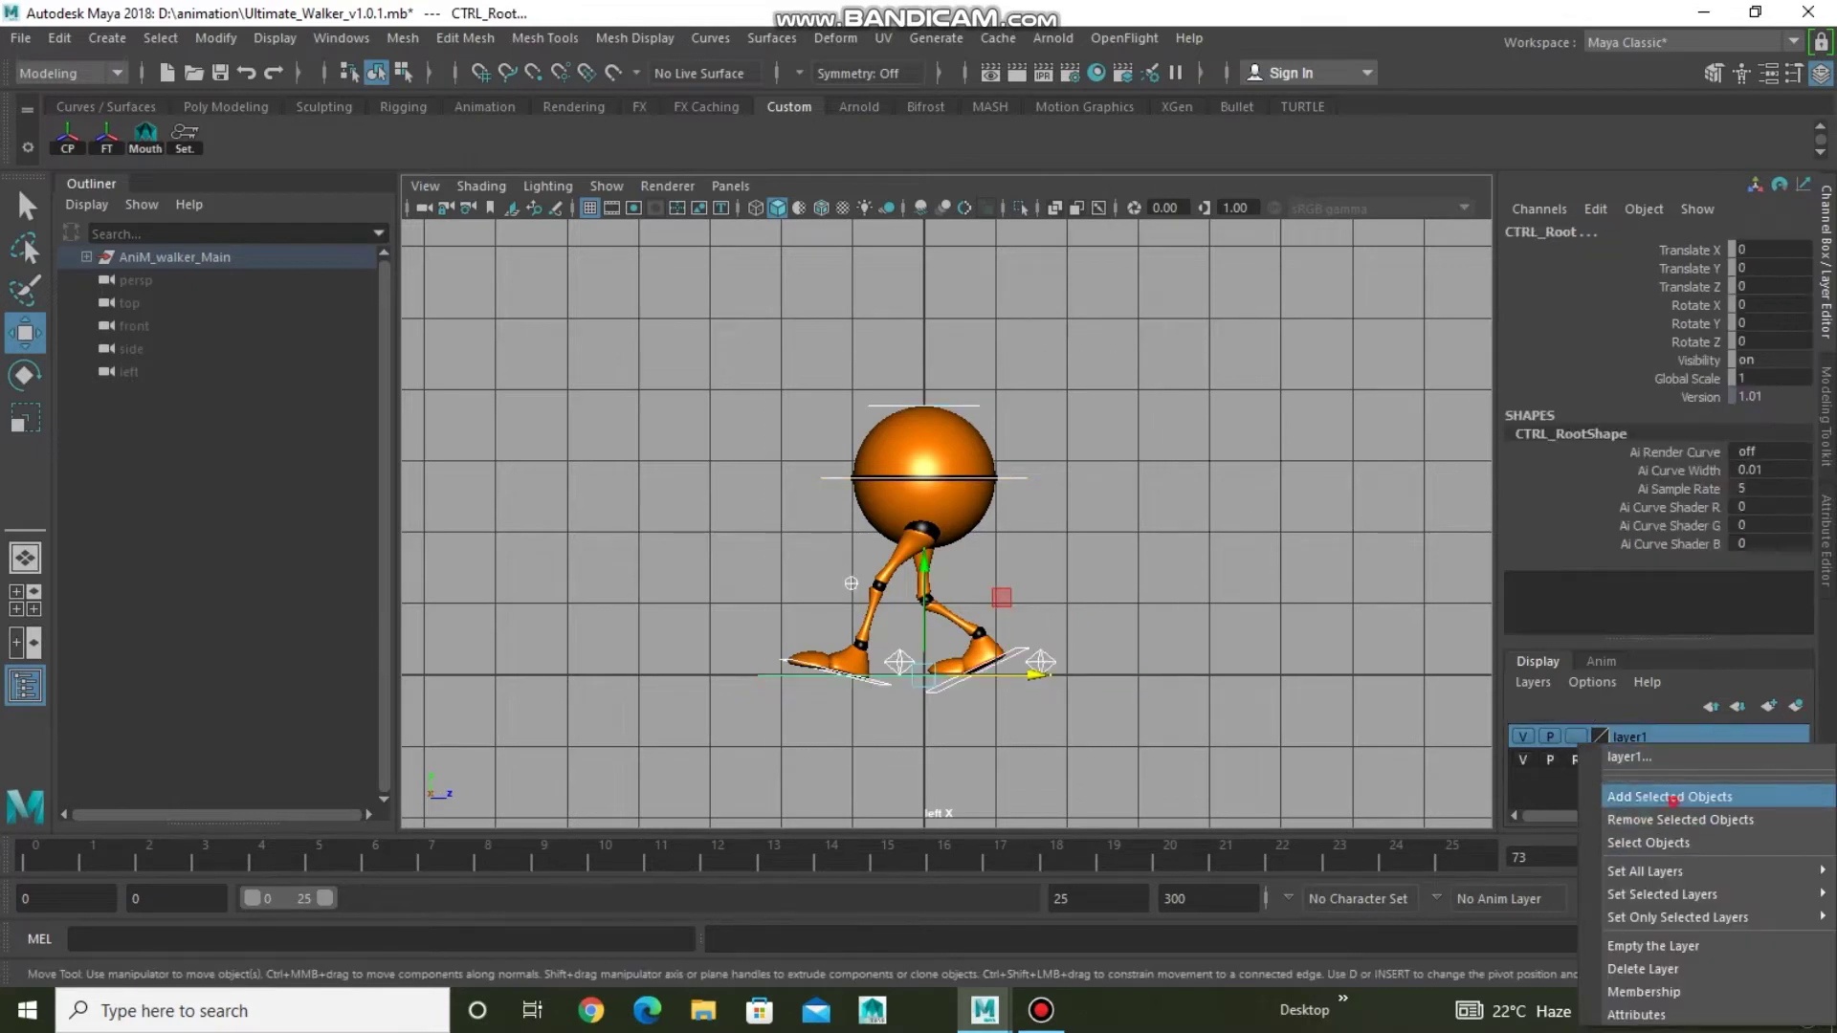
left_click(1646, 791)
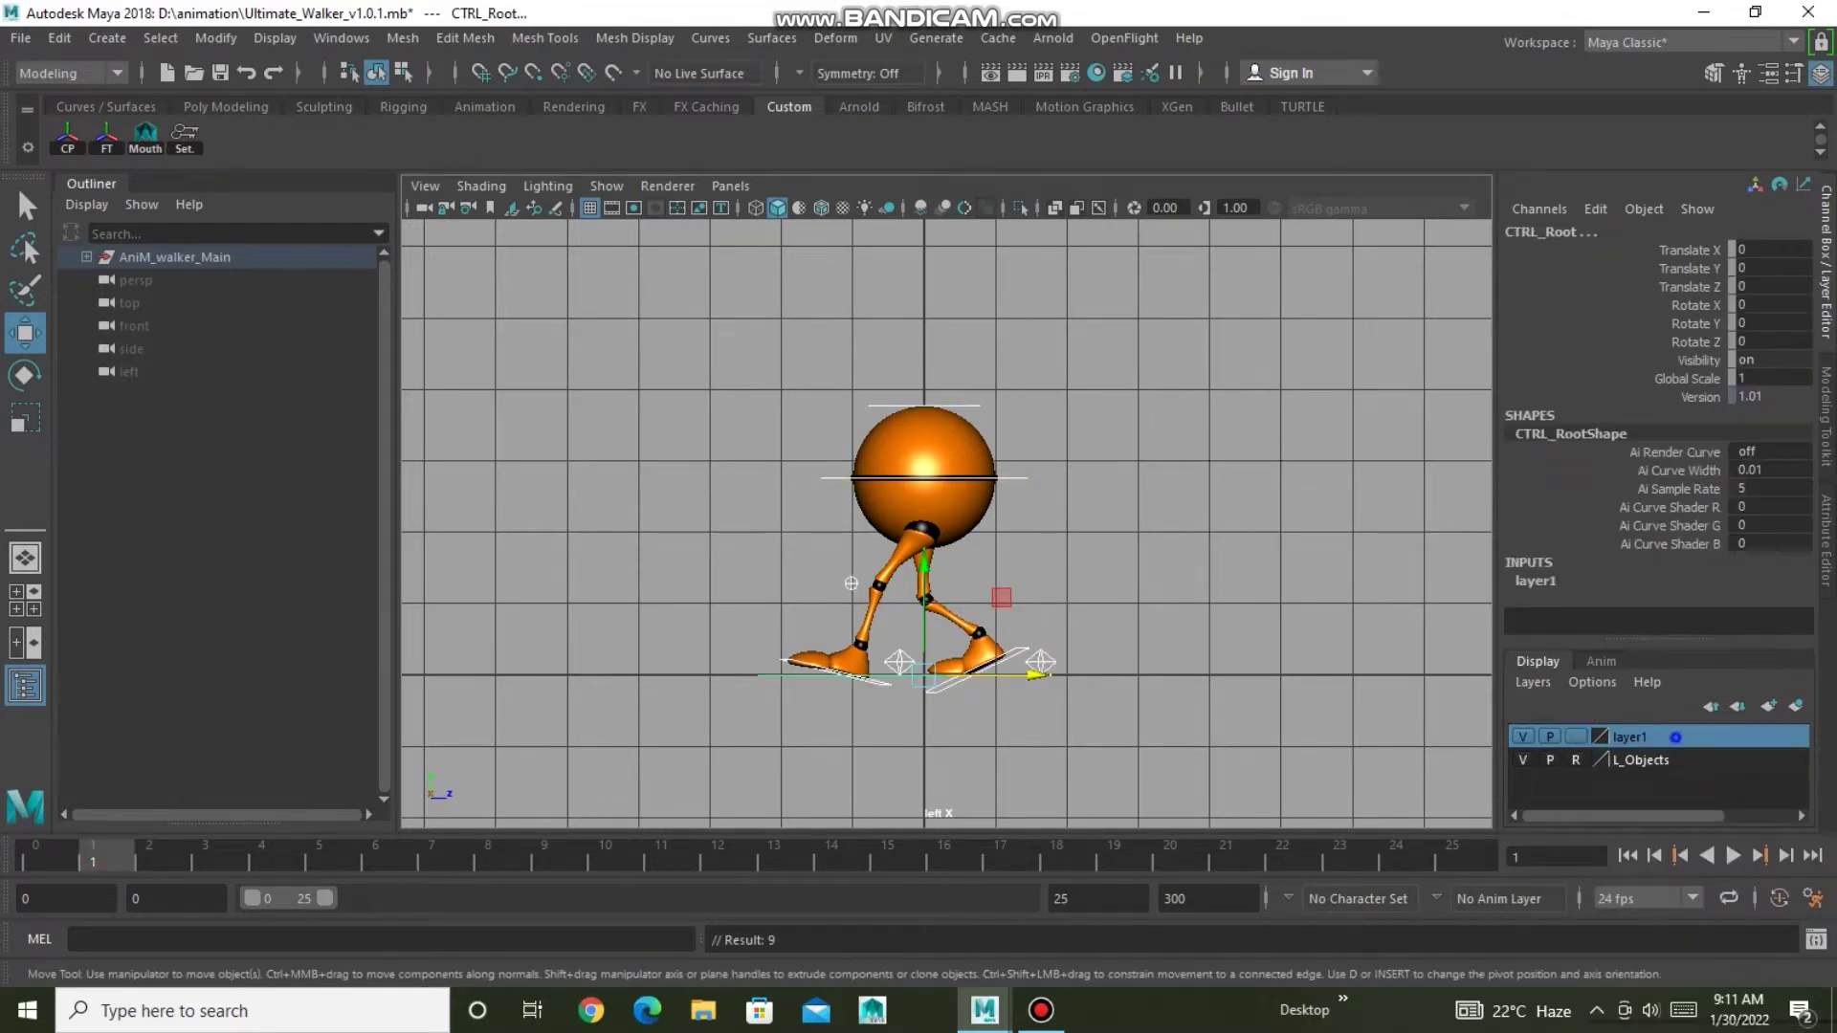
Select all layer1 controls and key the pose at frames 1, 25 and 12.
right_click(1580, 736)
left_click(1646, 835)
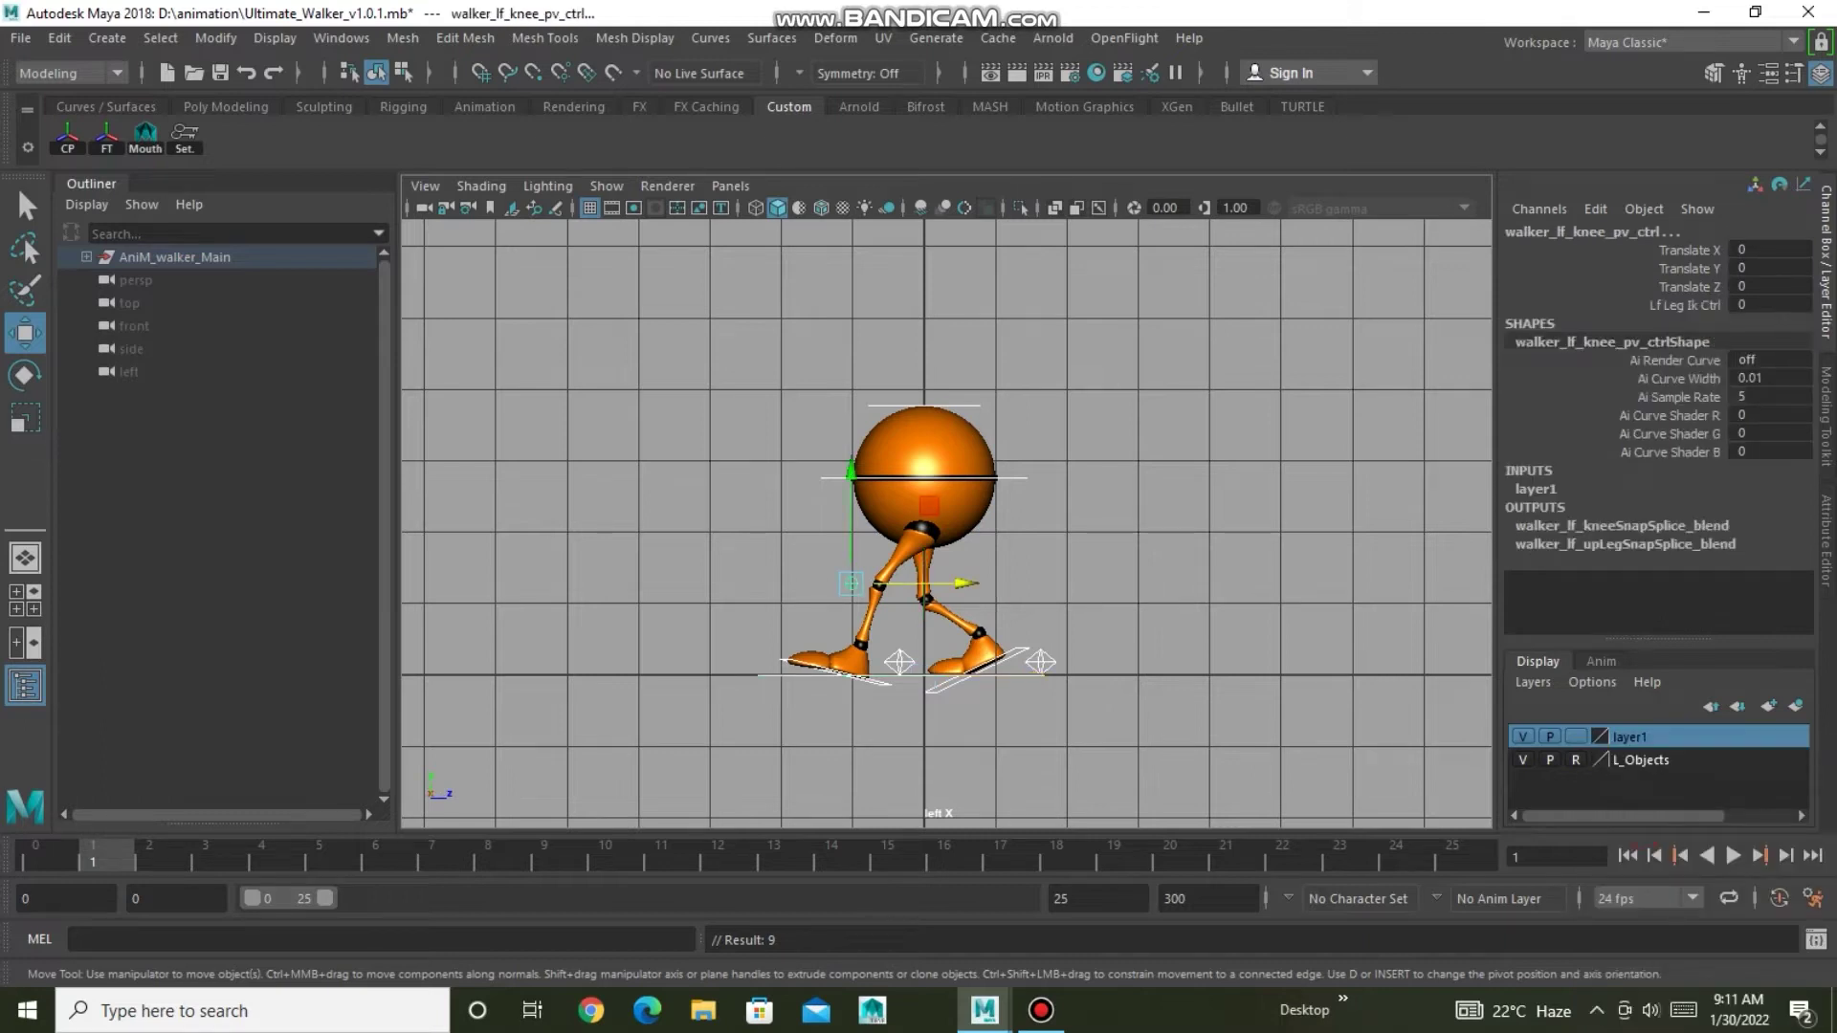
key("s")
key("alt+v")
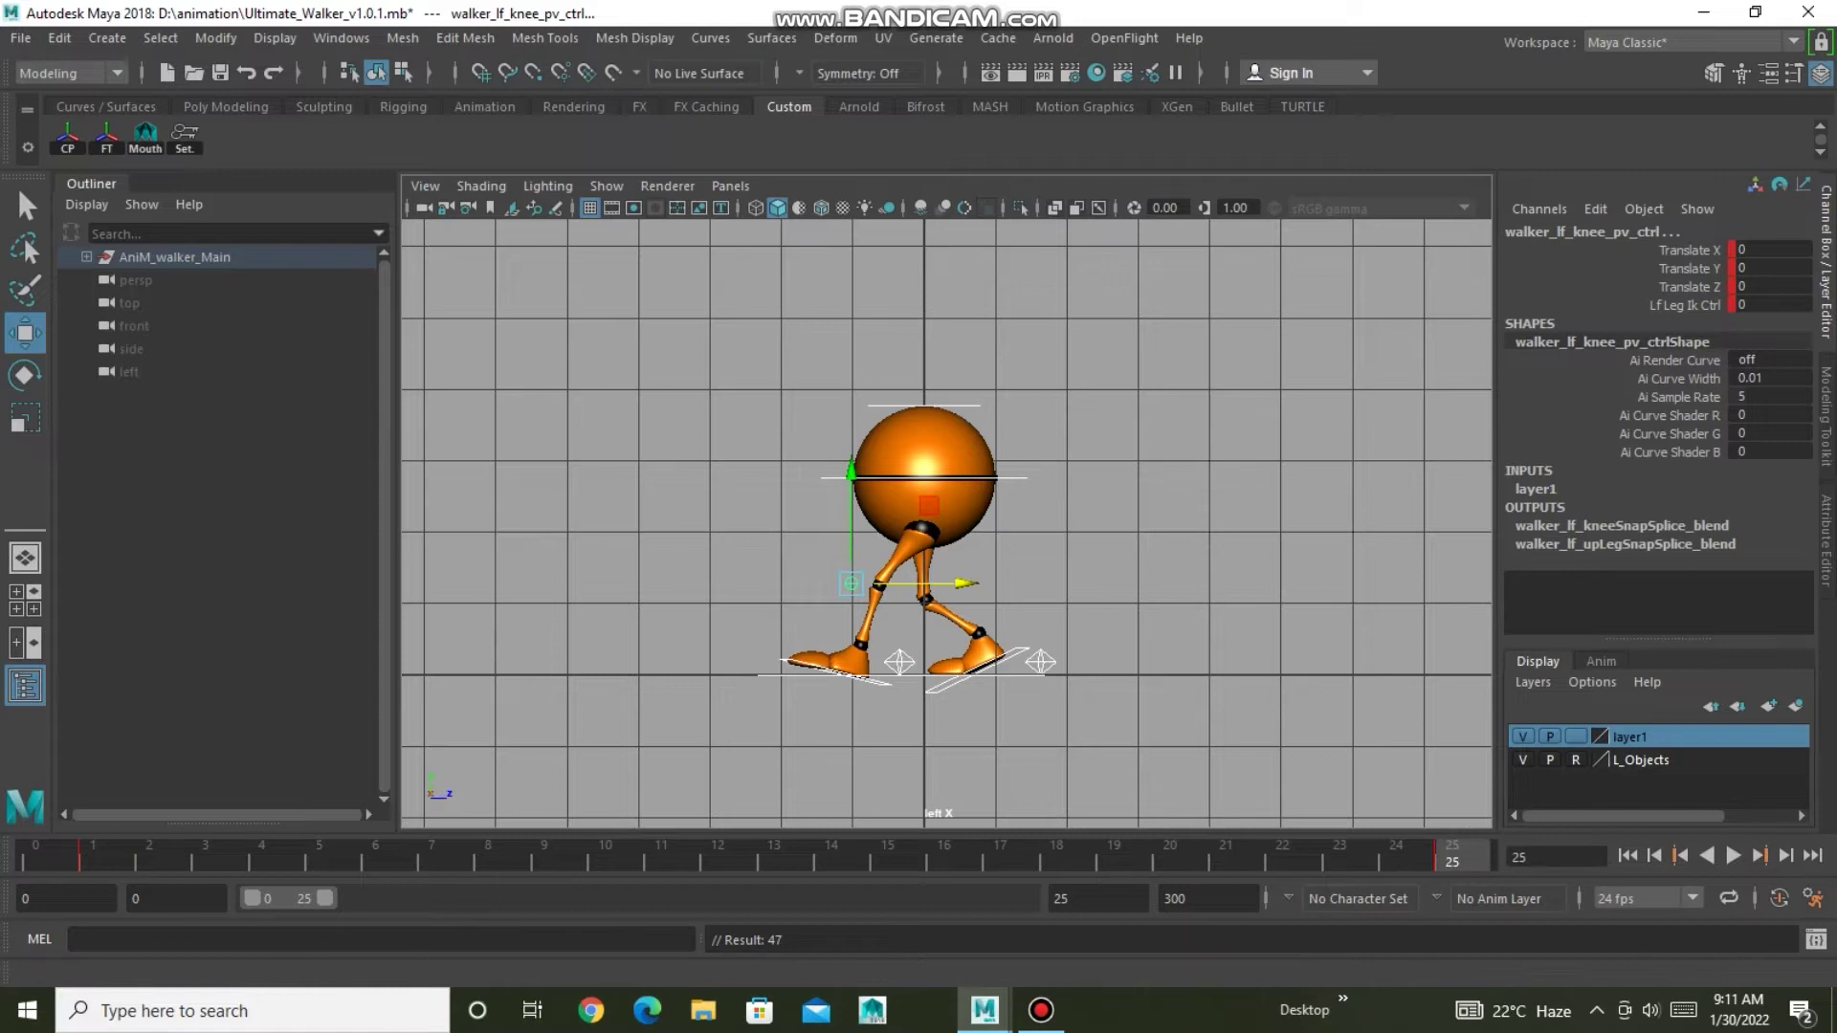
left_click(780, 857)
key("alt+comma")
key("s")
key("alt+period")
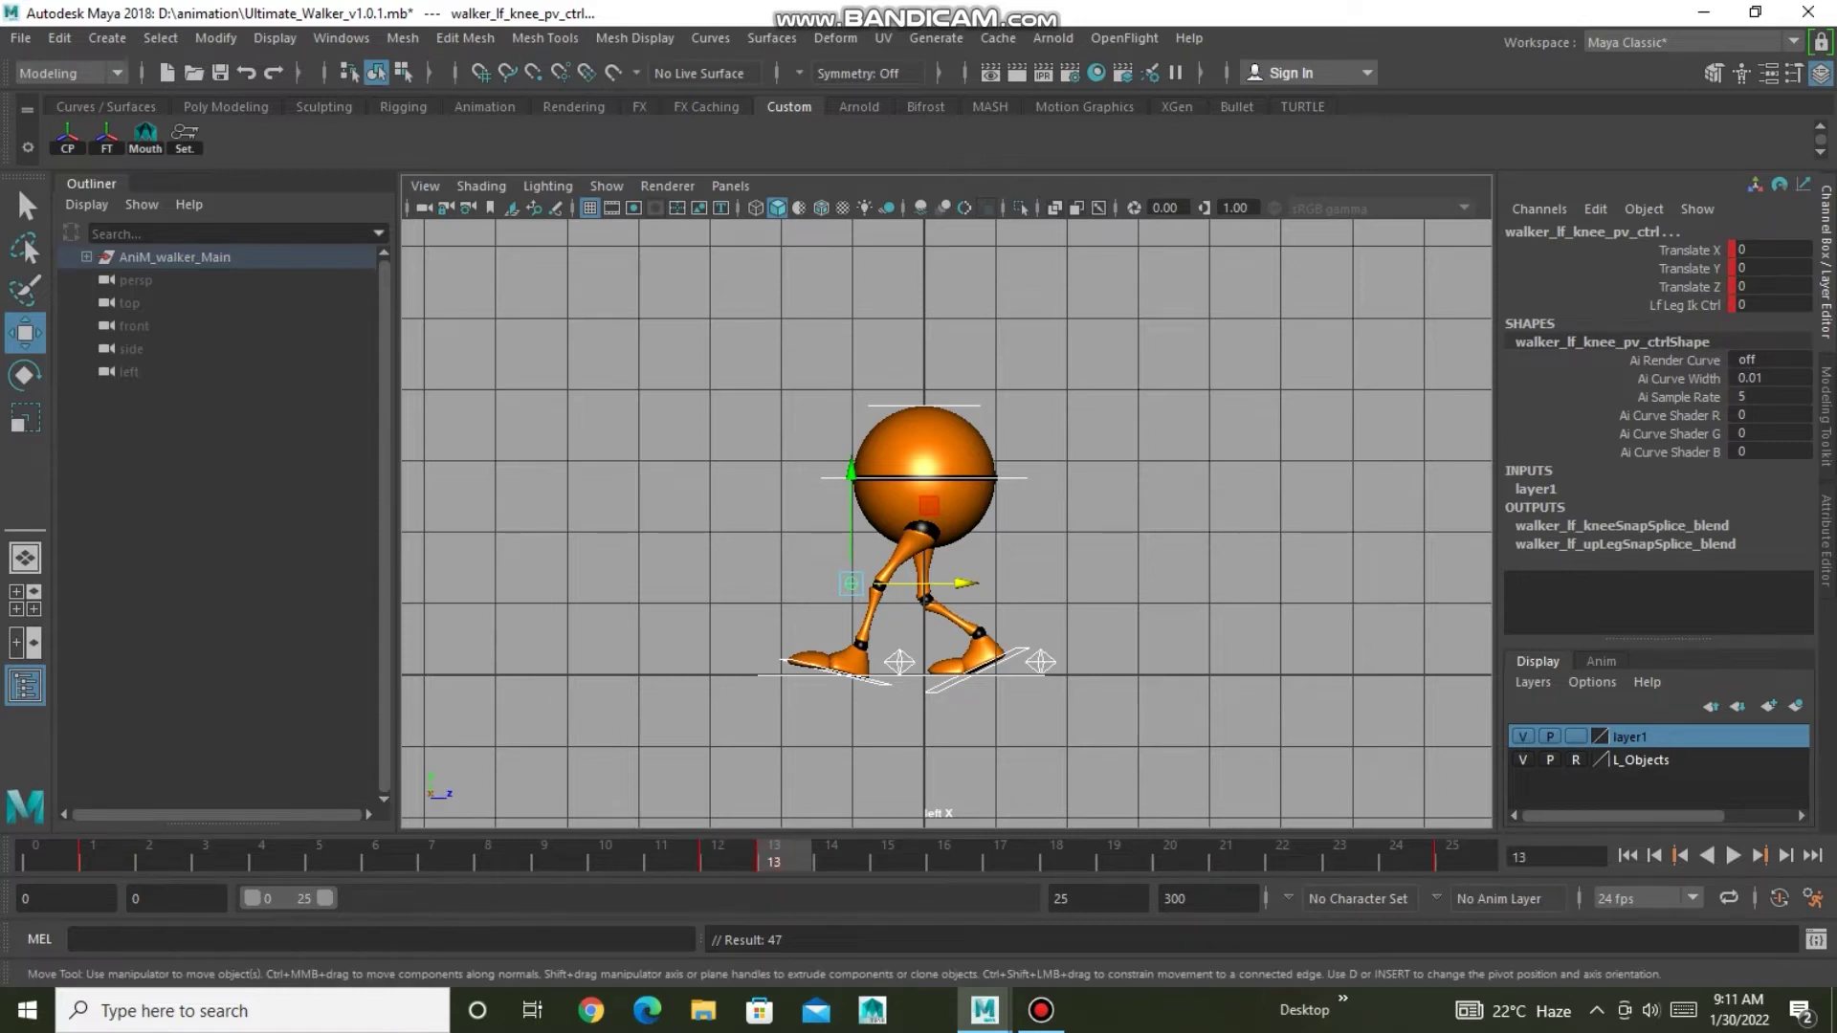
Copy the right heel's key and paste it onto the left heel.
left_click(1040, 662)
right_click(799, 858)
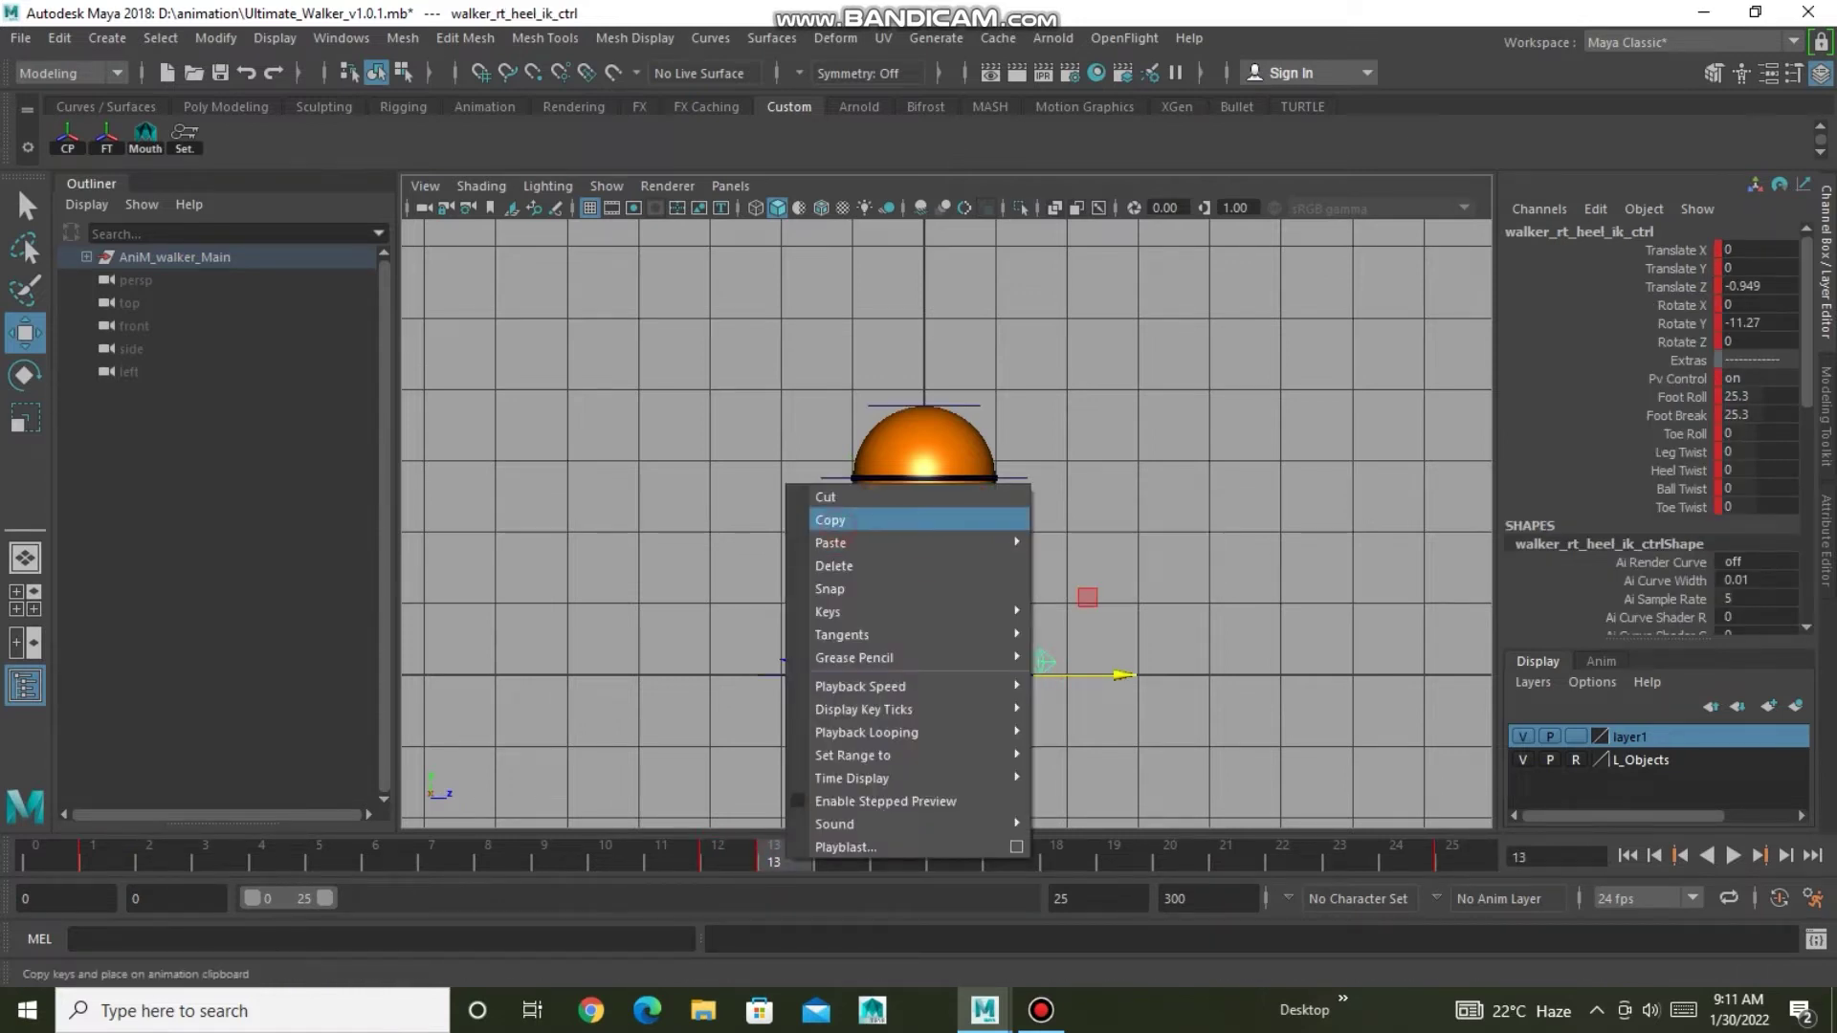
left_click(831, 519)
left_click(899, 662)
right_click(776, 858)
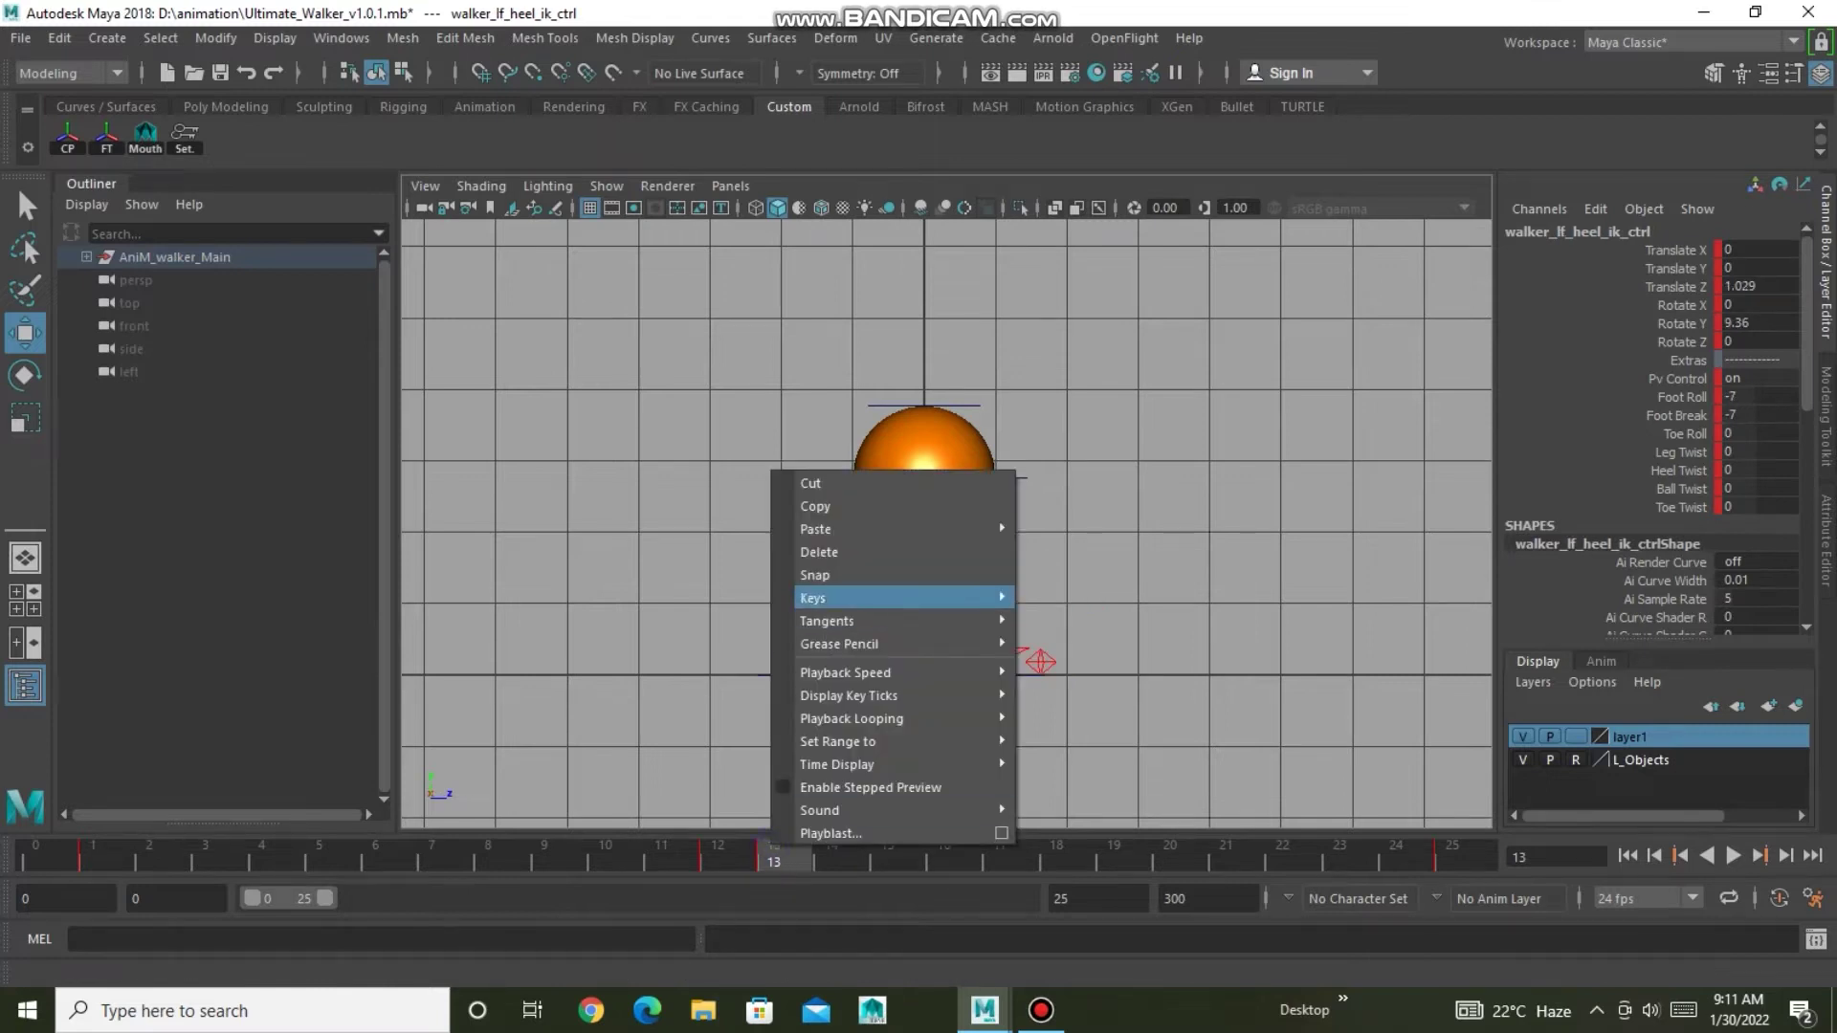
left_click(1066, 544)
Copy the left heel's frame 12 key and paste it onto the right heel at frame 13.
left_click(718, 858)
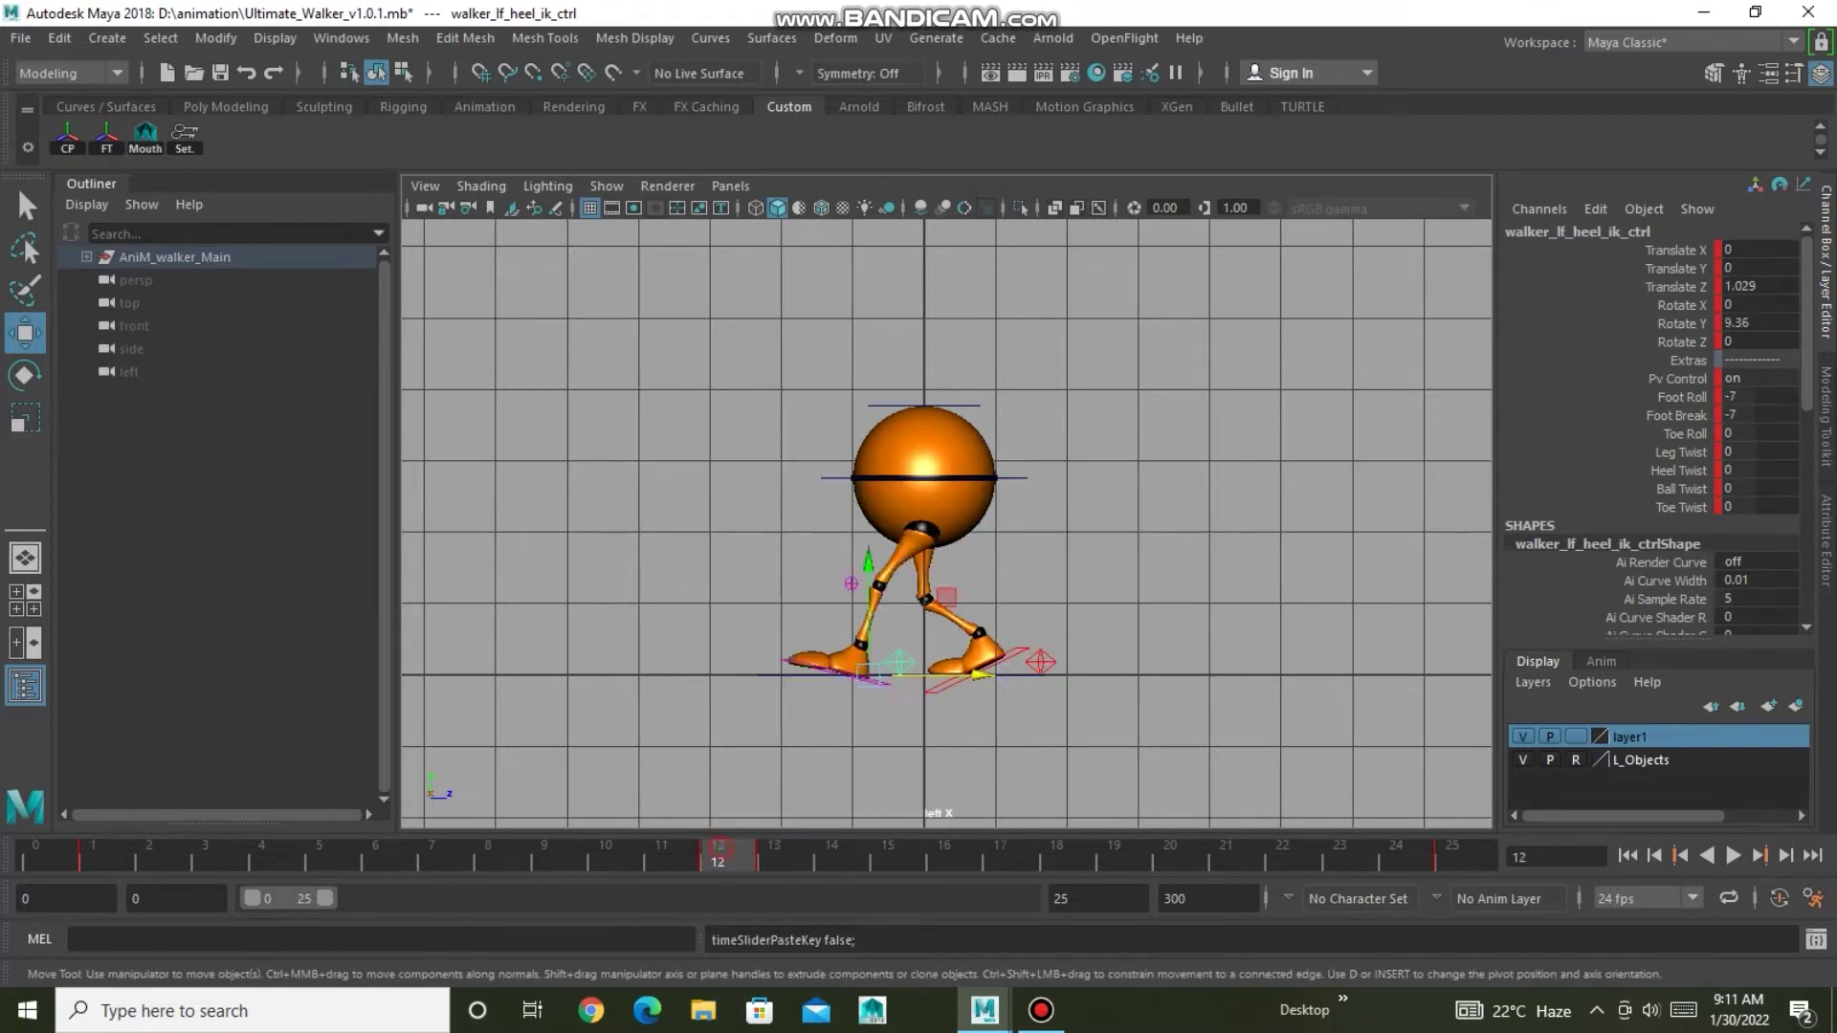
right_click(719, 857)
left_click(769, 509)
left_click(1041, 662)
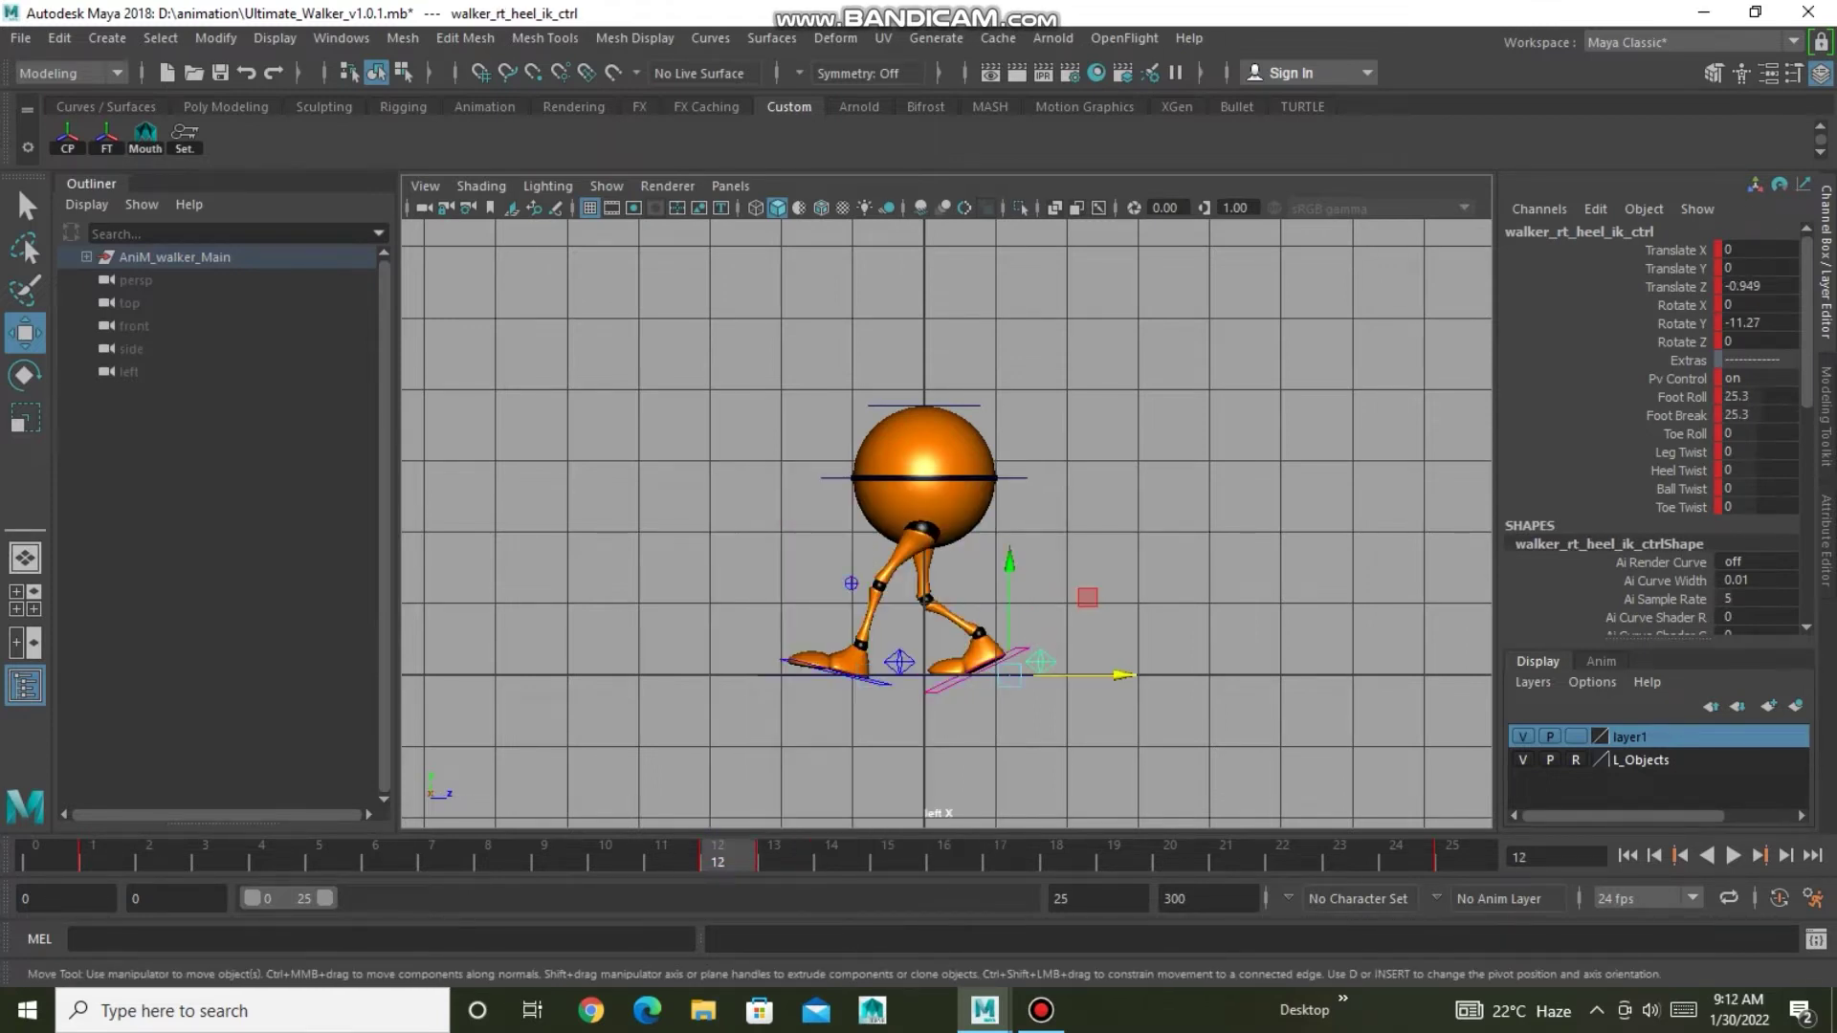
left_click(773, 858)
right_click(773, 858)
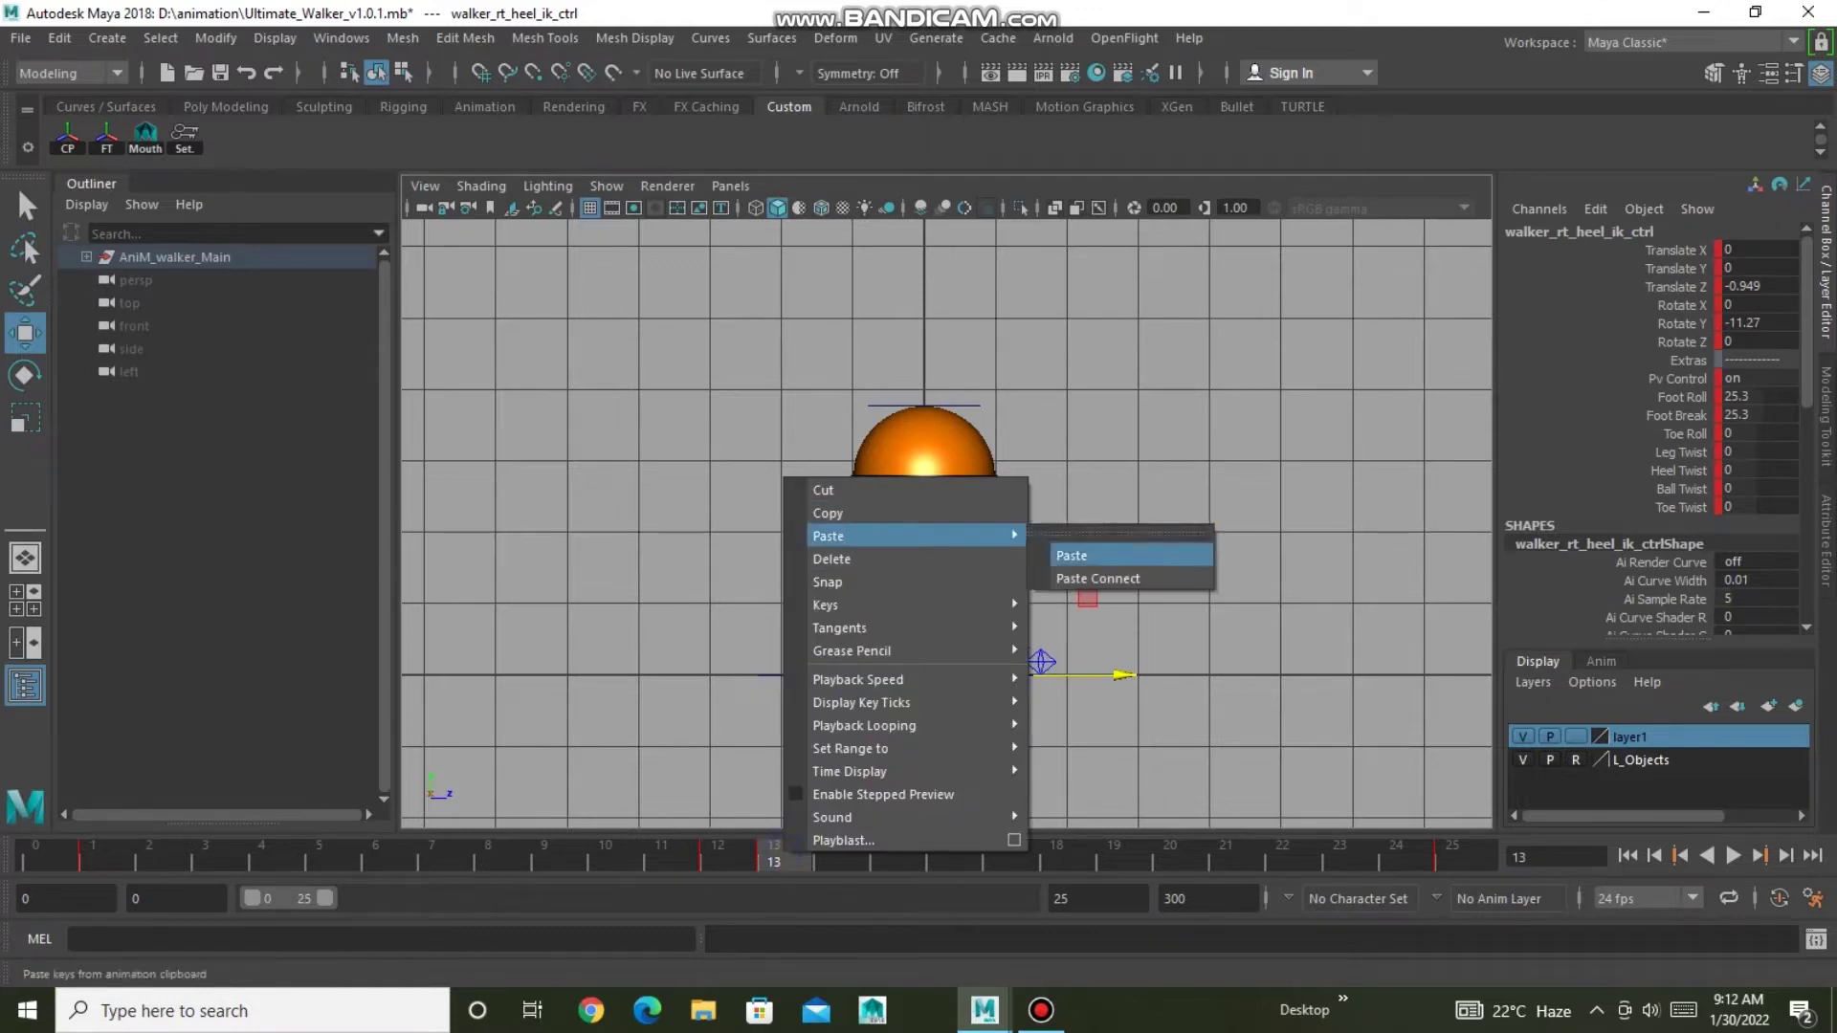
left_click(1072, 555)
Delete the frame 12 key on all layer1 controls, then play and stop the walk.
right_click(1605, 737)
left_click(1666, 832)
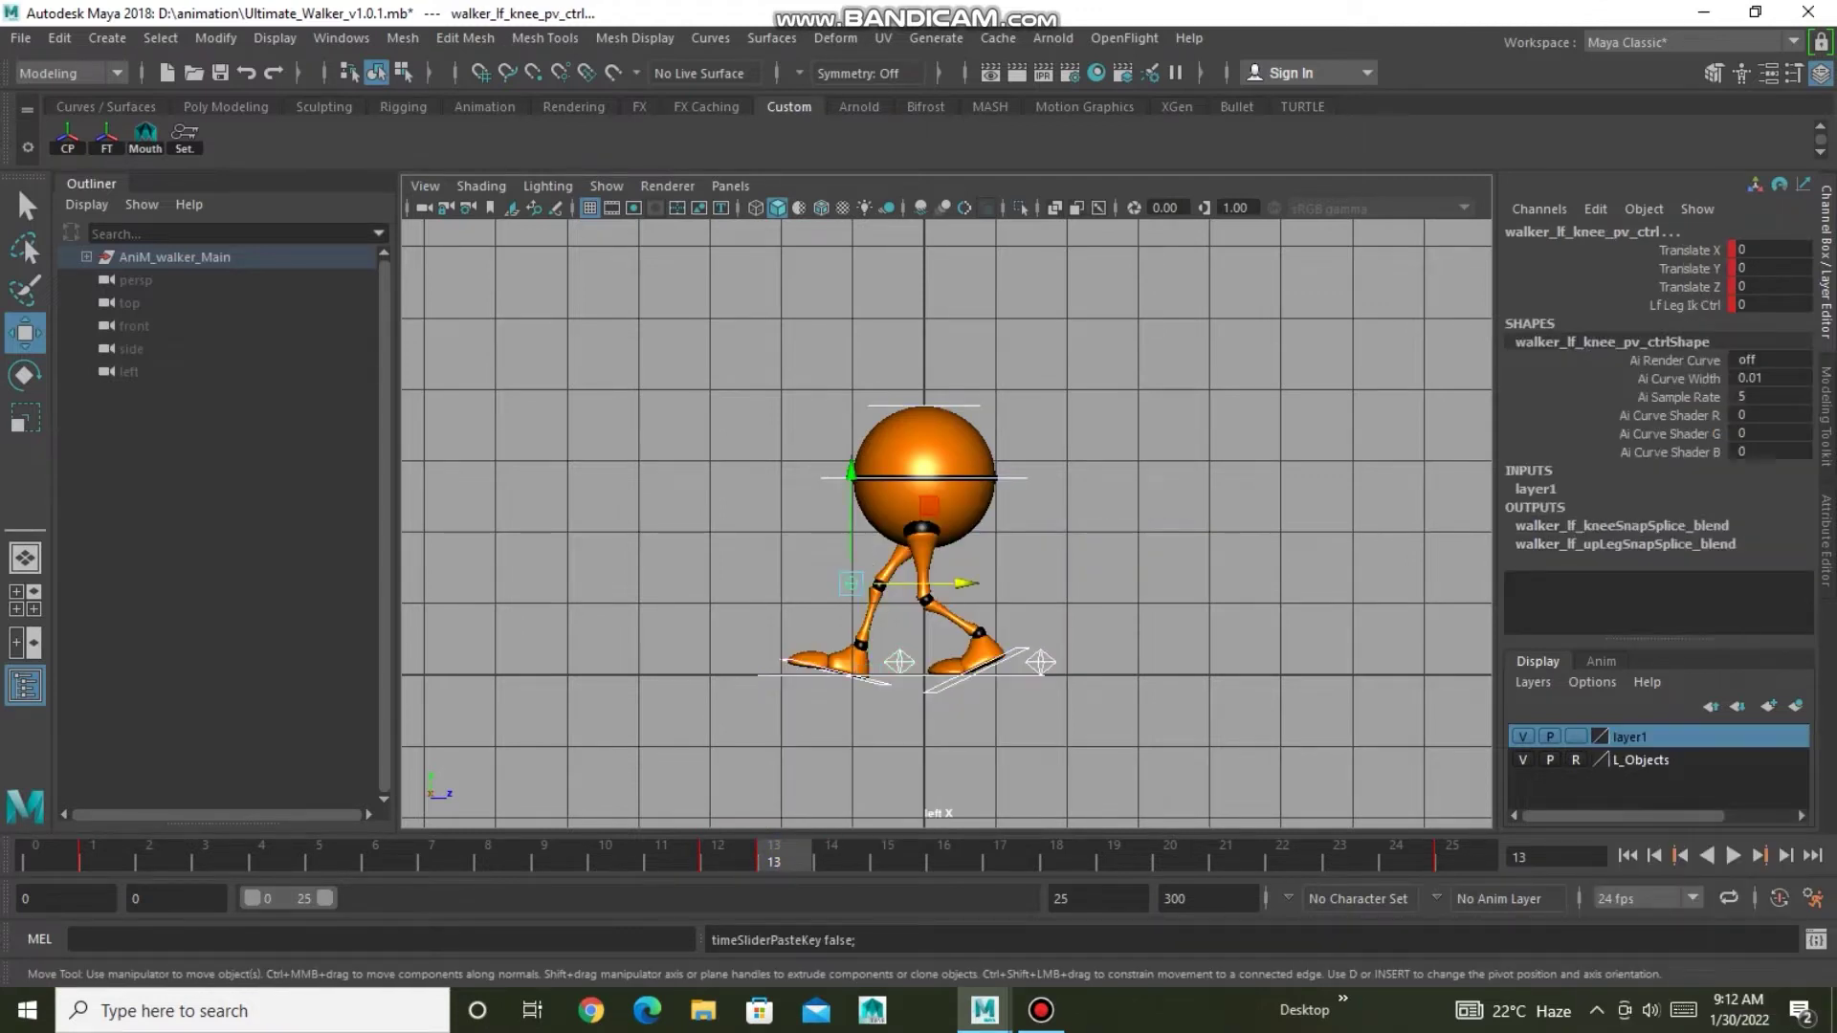
left_click(717, 858)
right_click(718, 858)
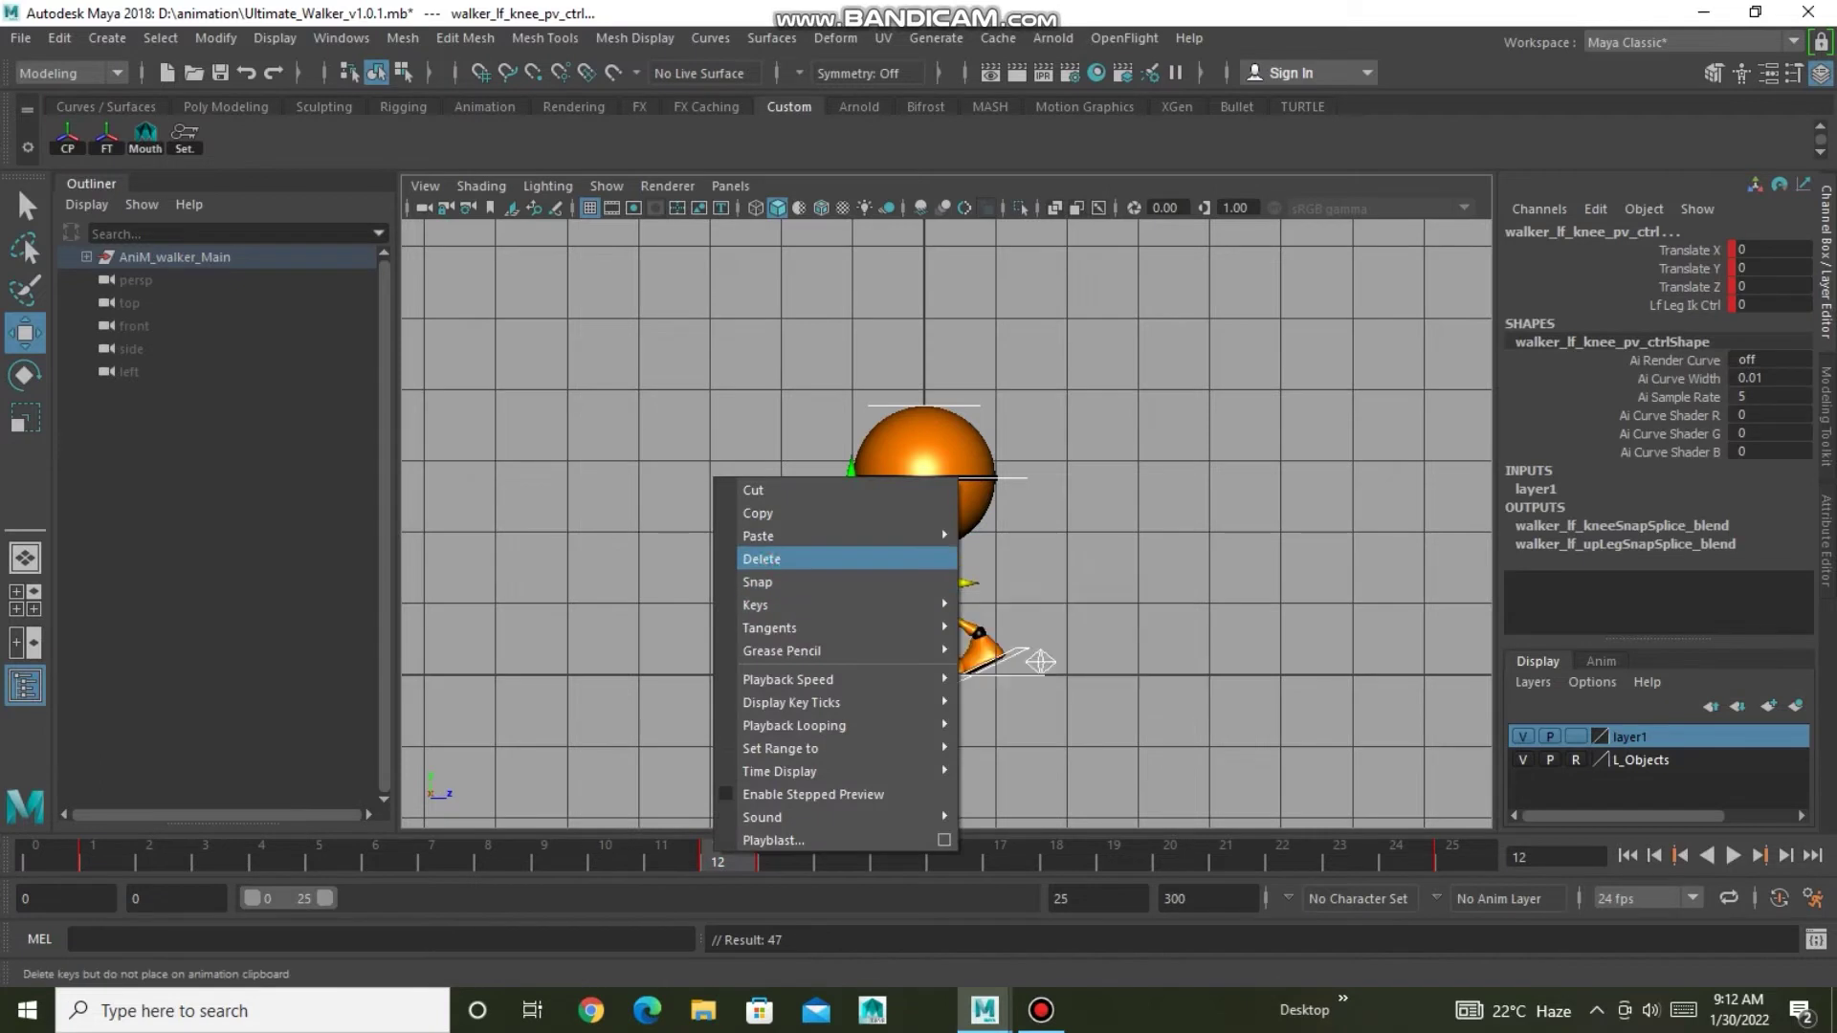
left_click(765, 559)
key("alt+v")
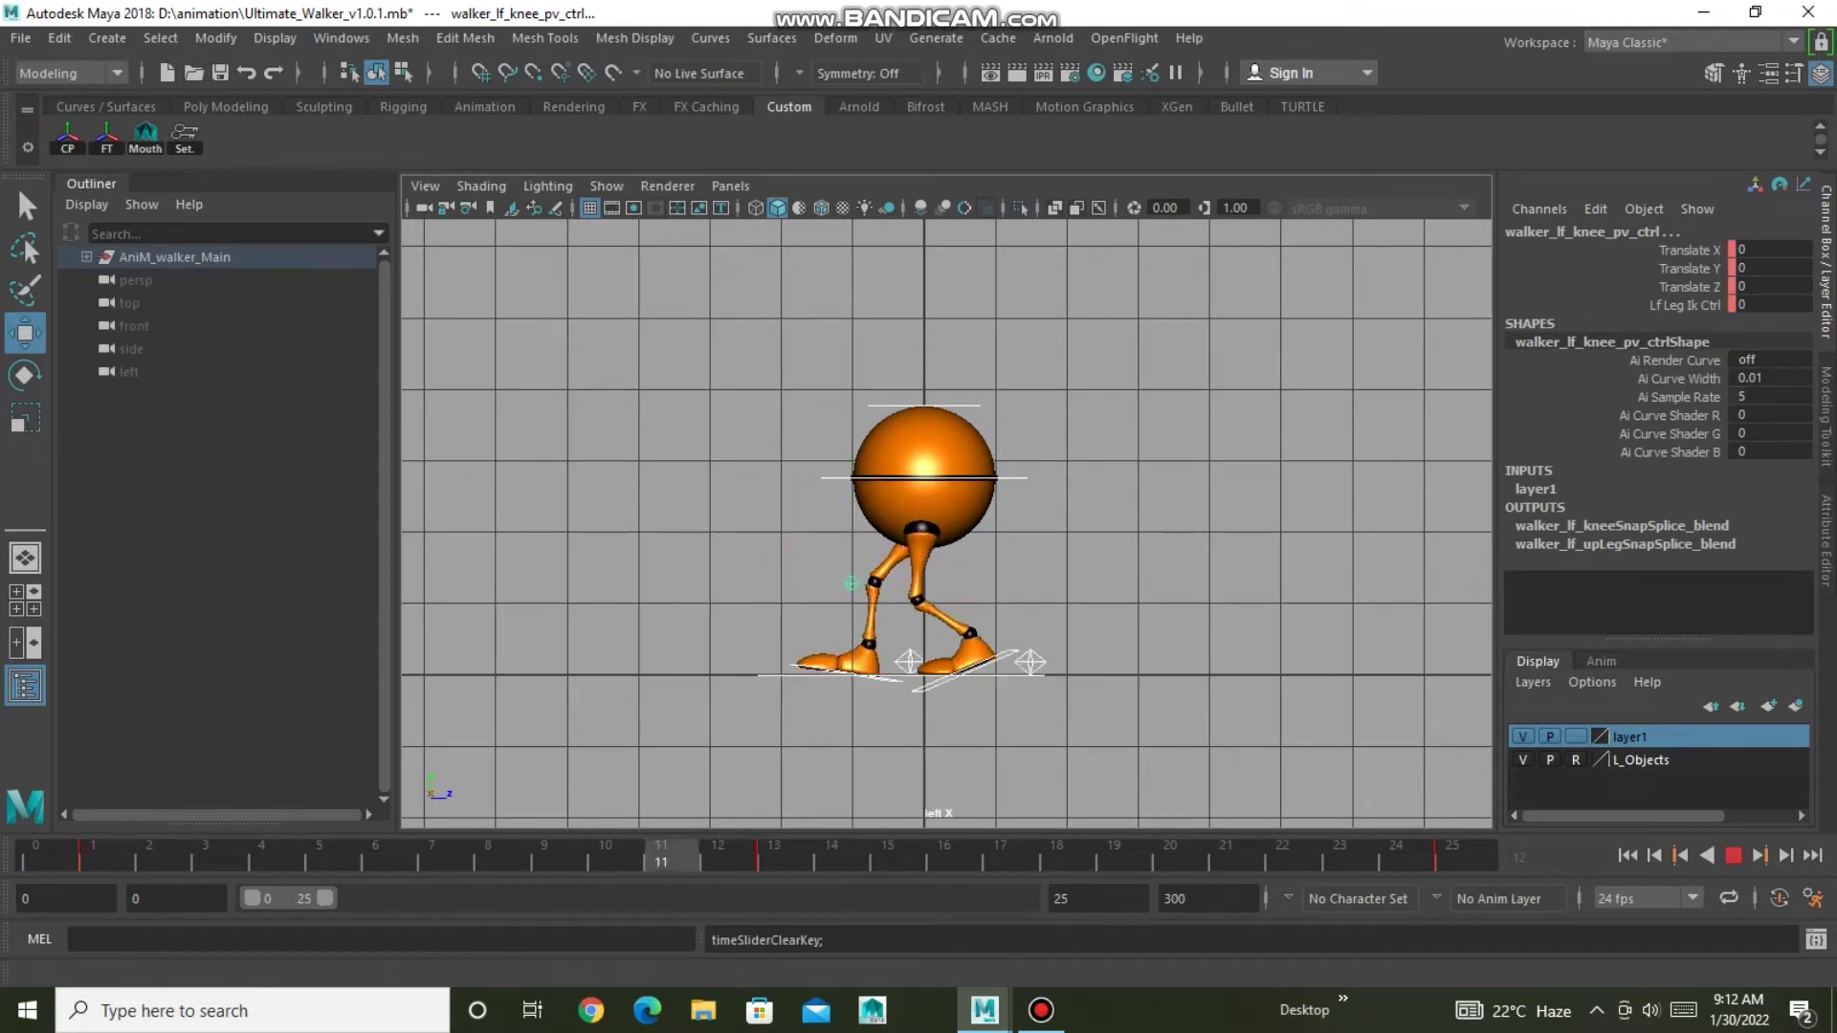
key("alt+v")
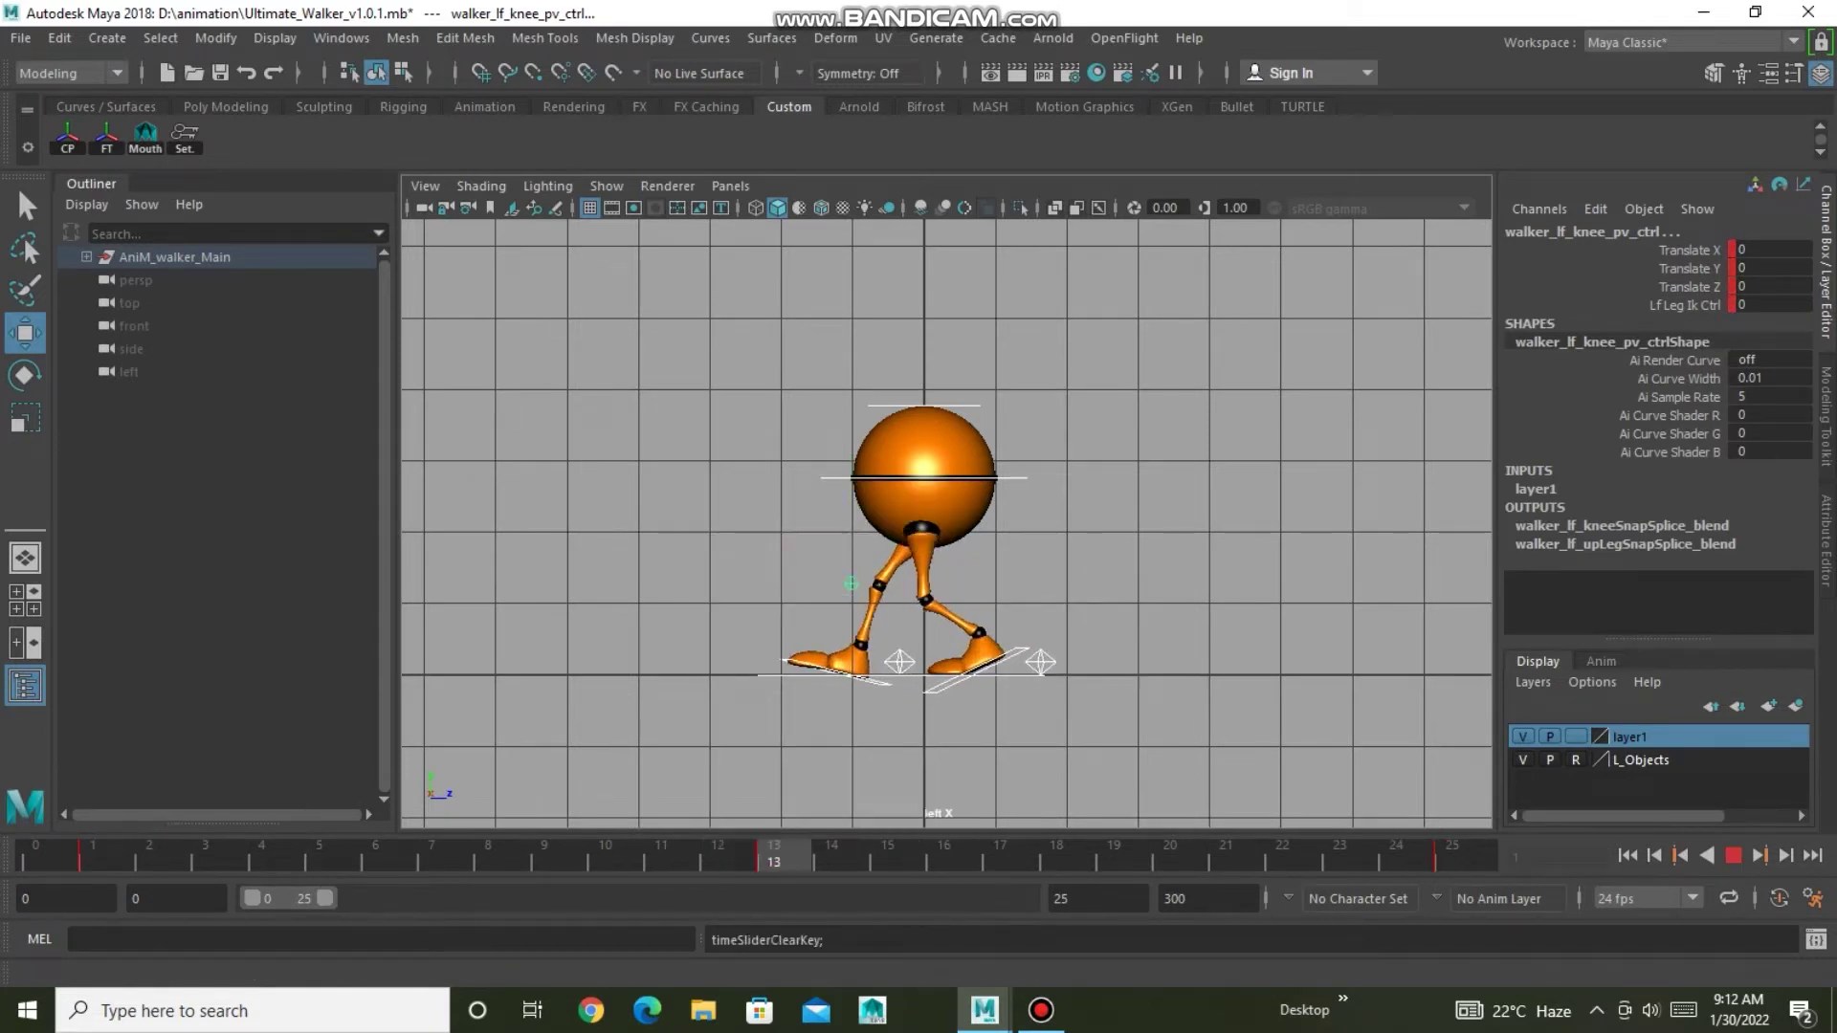
key("space")
key("space")
Set the left heel control's Rotate Y to 11.27 by removing the minus sign.
scroll(947, 521, "up", 3)
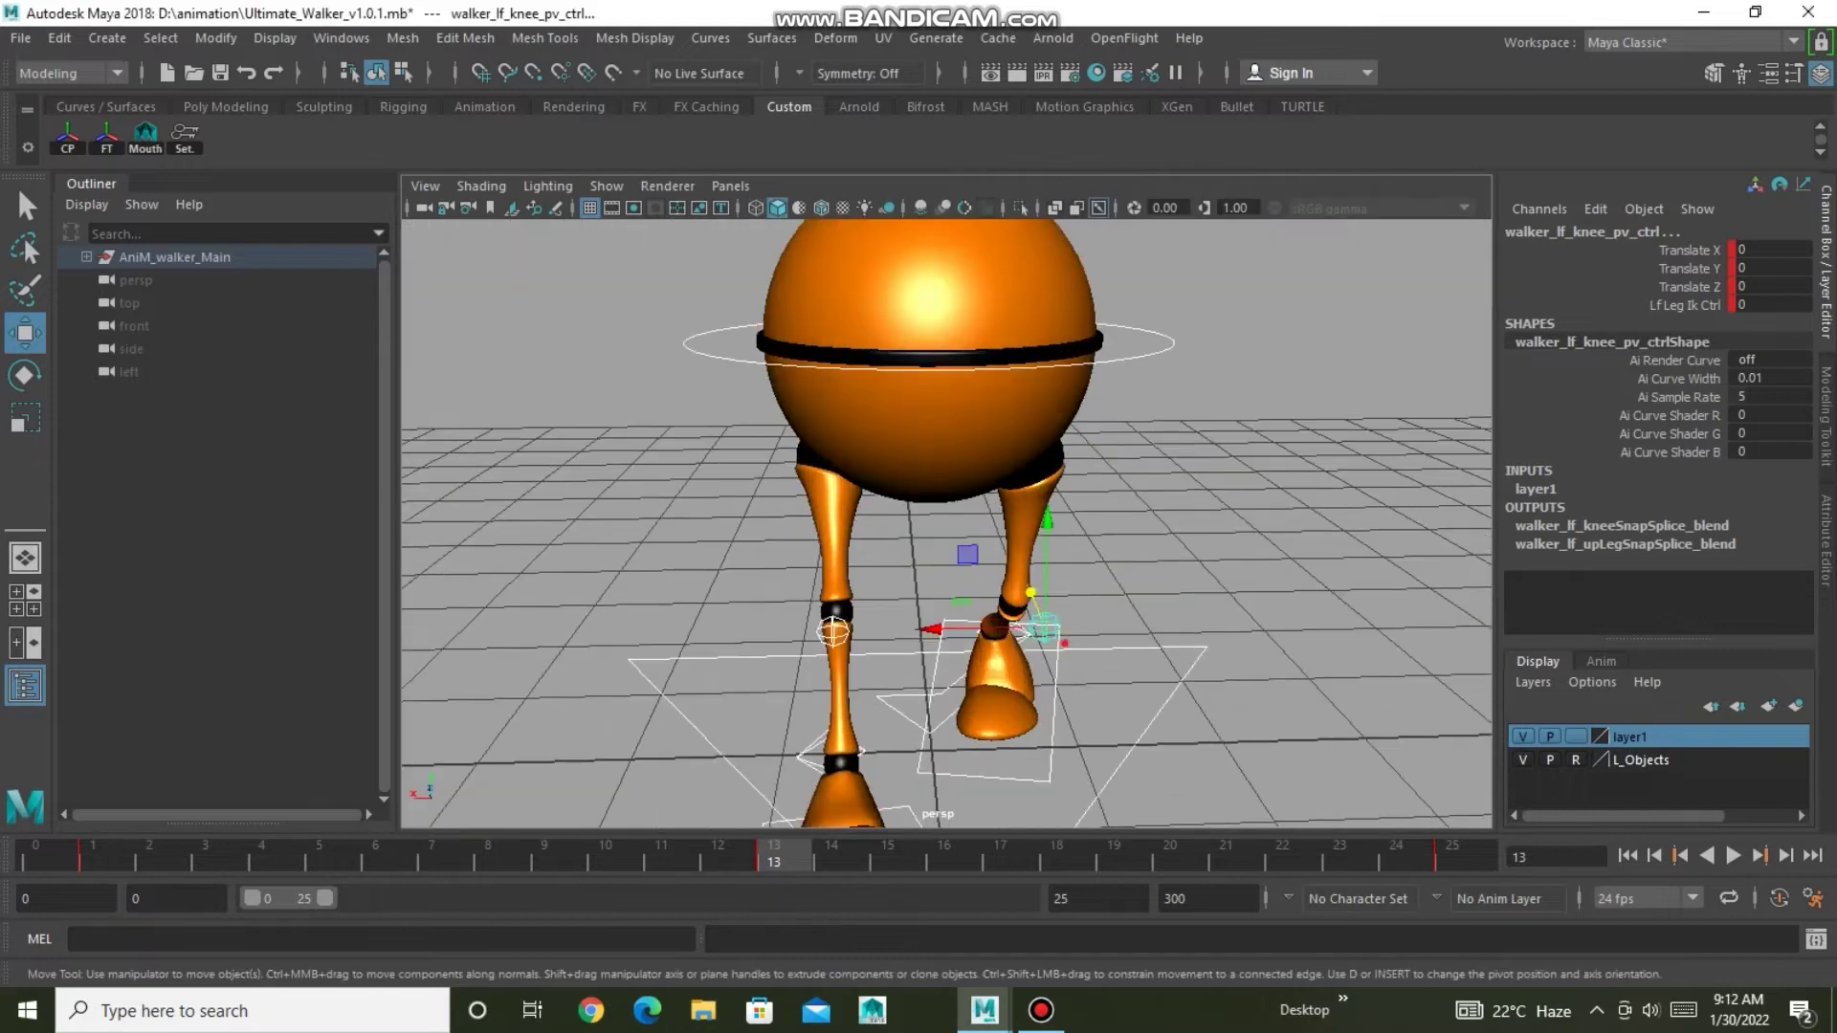
scroll(947, 521, "up", 2)
scroll(947, 521, "up", 1)
left_click(1019, 597)
scroll(947, 521, "down", 3)
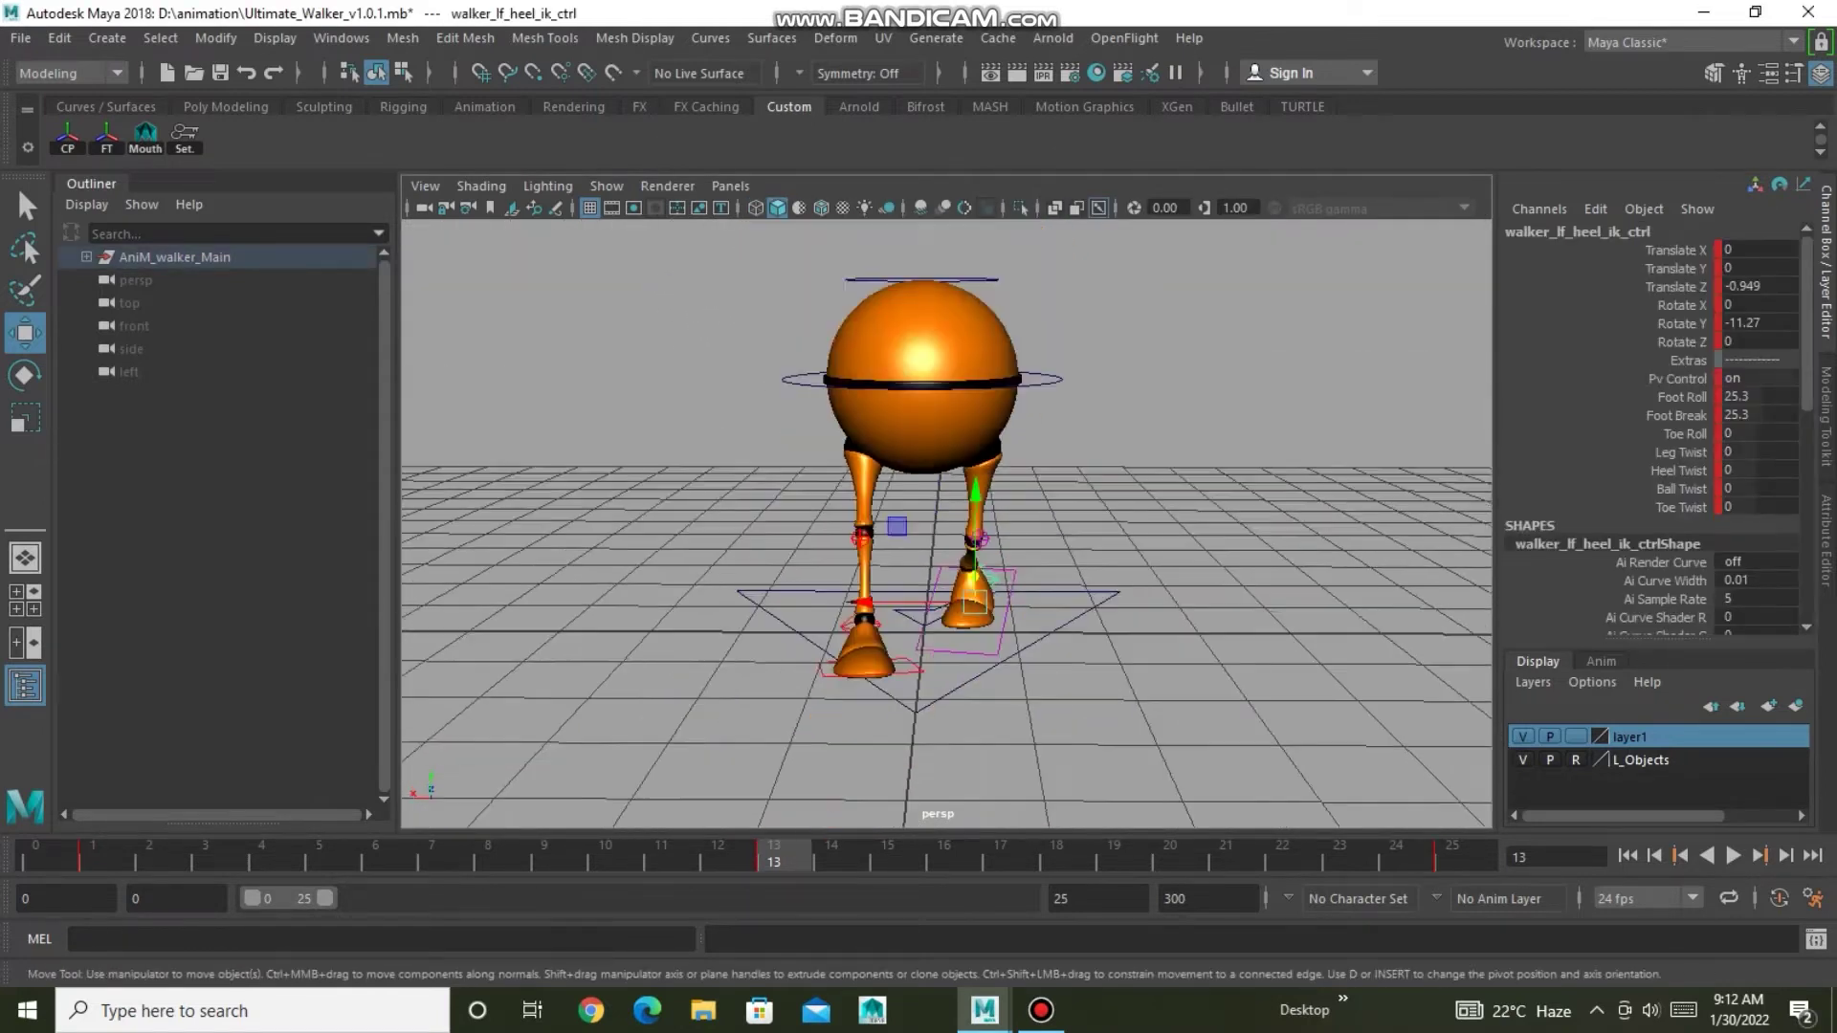
scroll(948, 522, "down", 2)
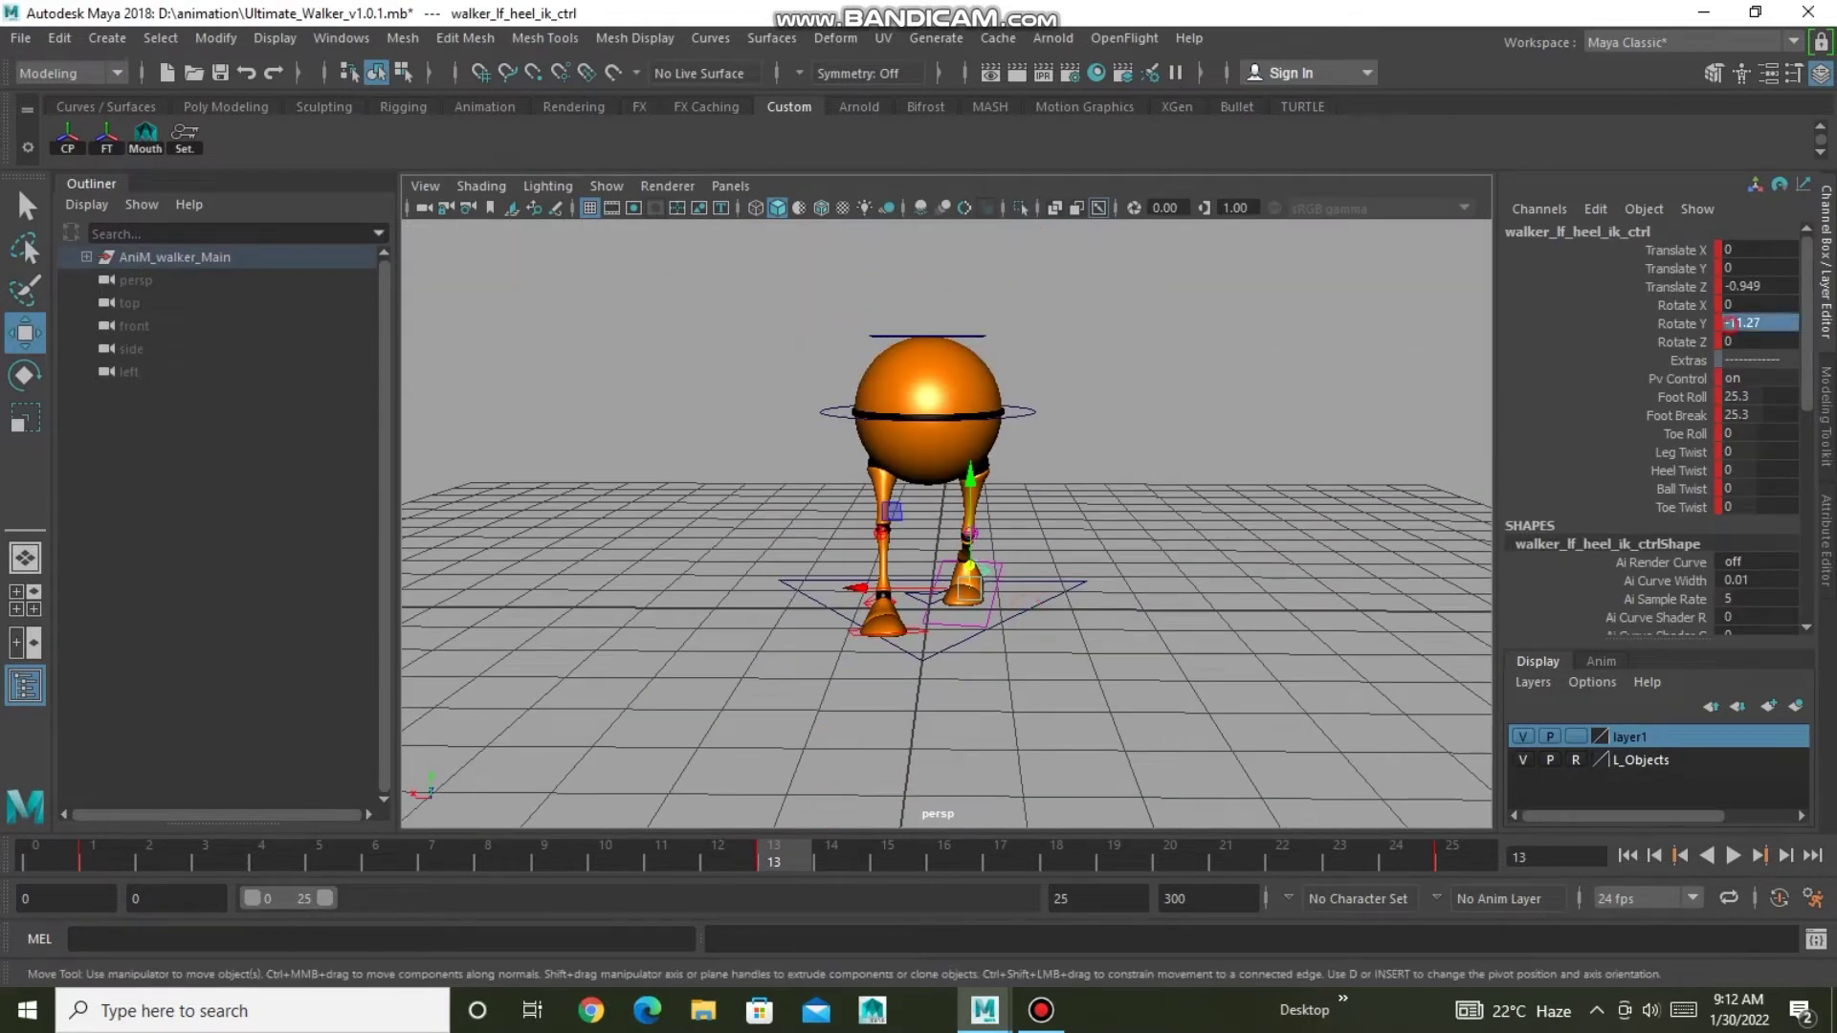
left_click(1723, 324)
key("BackSpace")
key("Return")
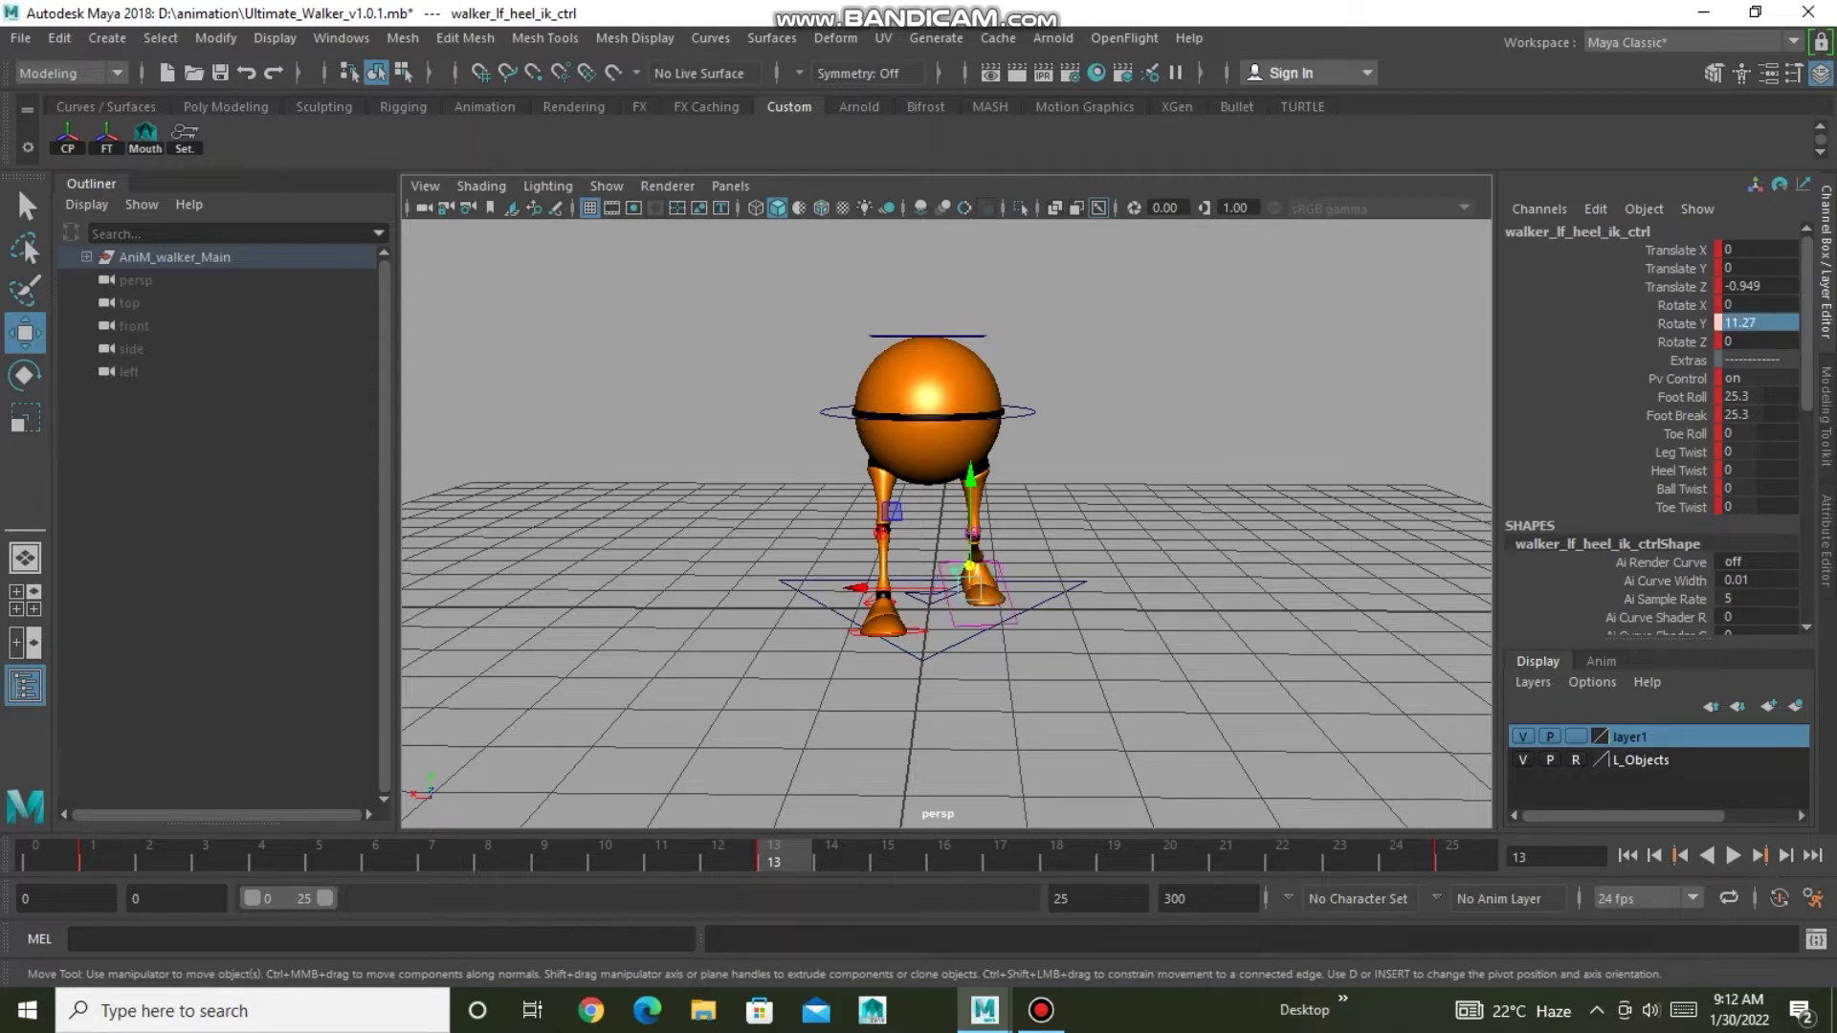
Nudge the left knee control sideways and reselect all layer1 controls.
scroll(947, 521, "up", 2)
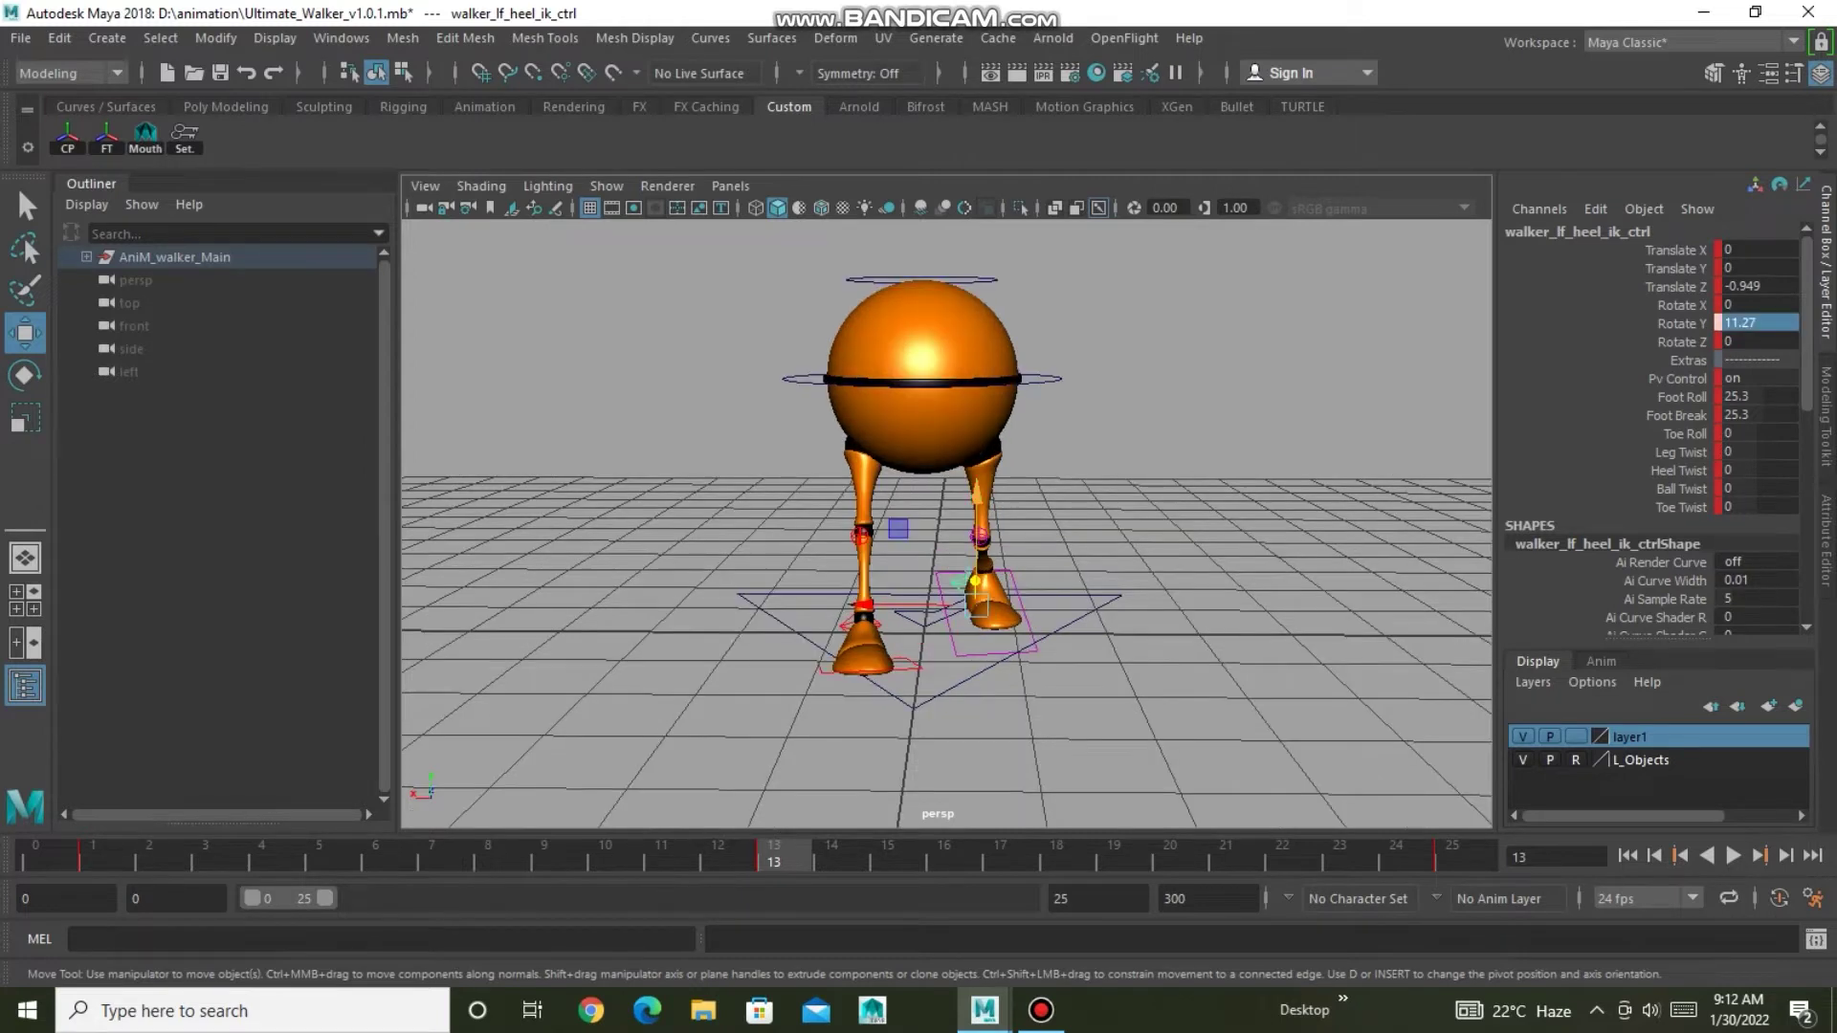
left_click(988, 540)
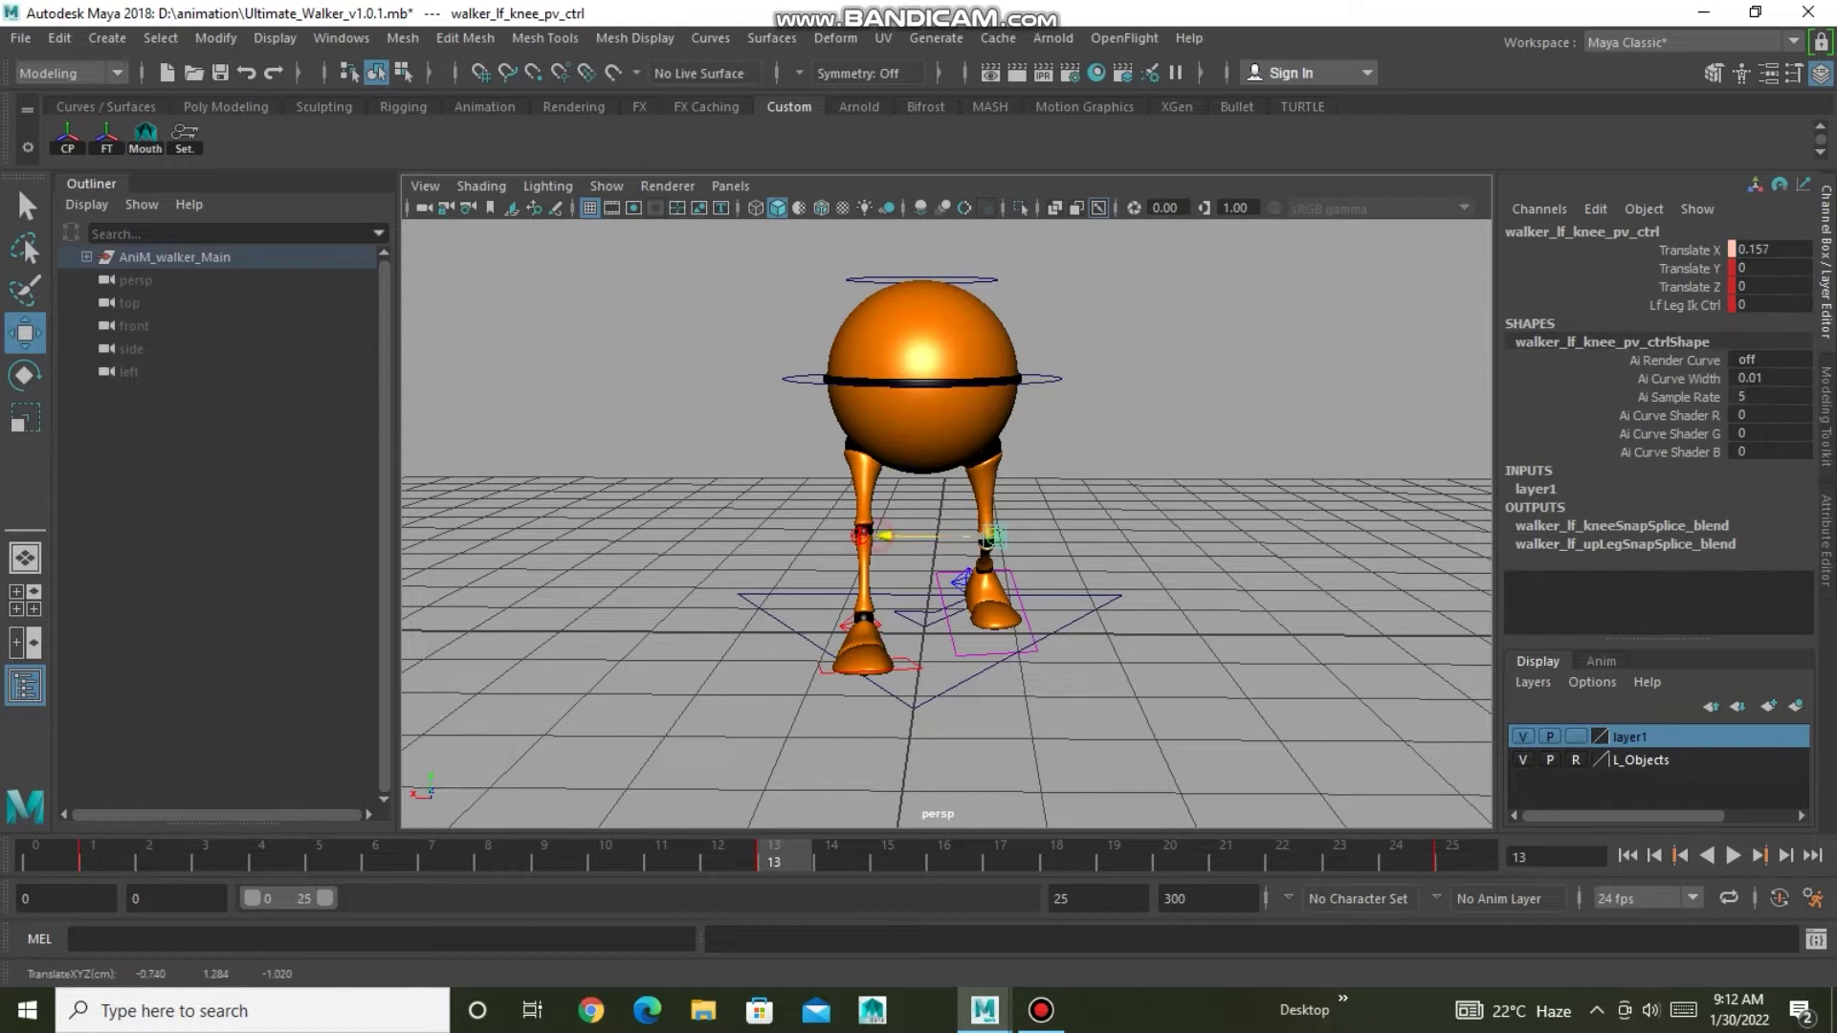
left_click_drag(988, 540, 985, 540)
right_click(1578, 737)
left_click(1646, 827)
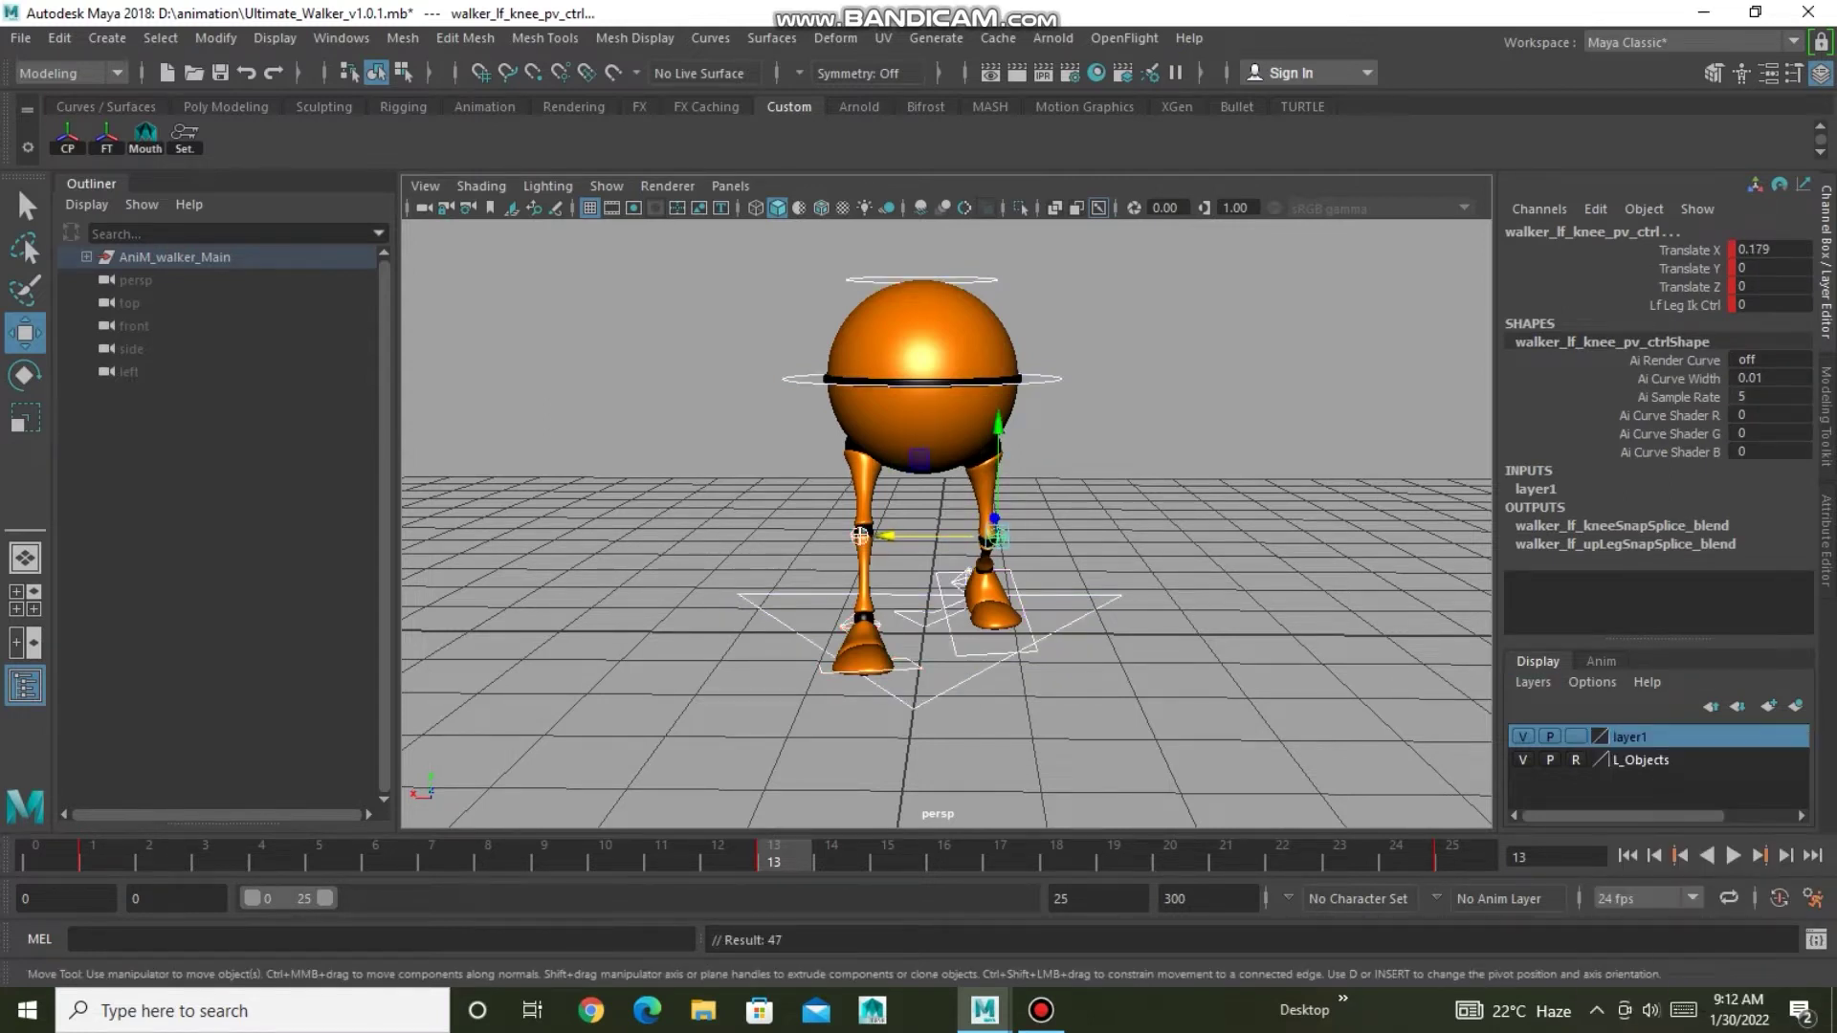
Set the right heel's Rotate Y to -9.36, reselect layer1 controls, and play the walk.
left_click(847, 624)
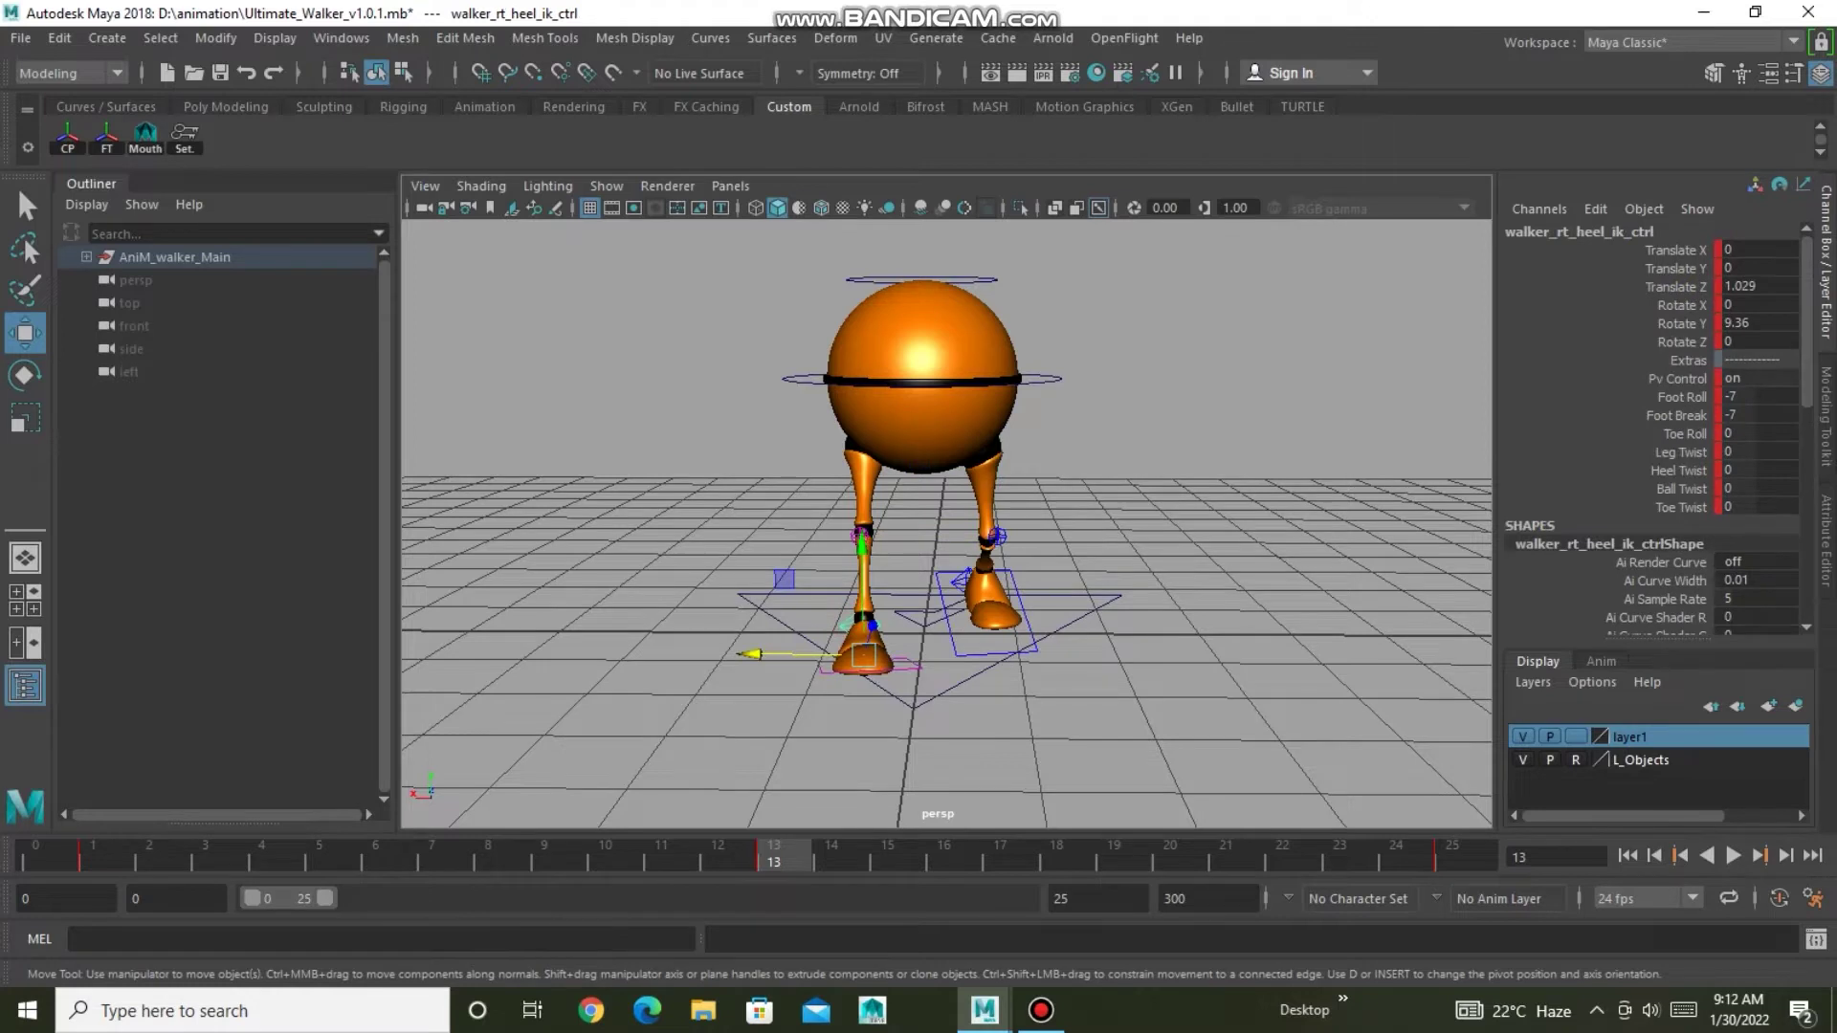
left_click(1739, 324)
key("Return")
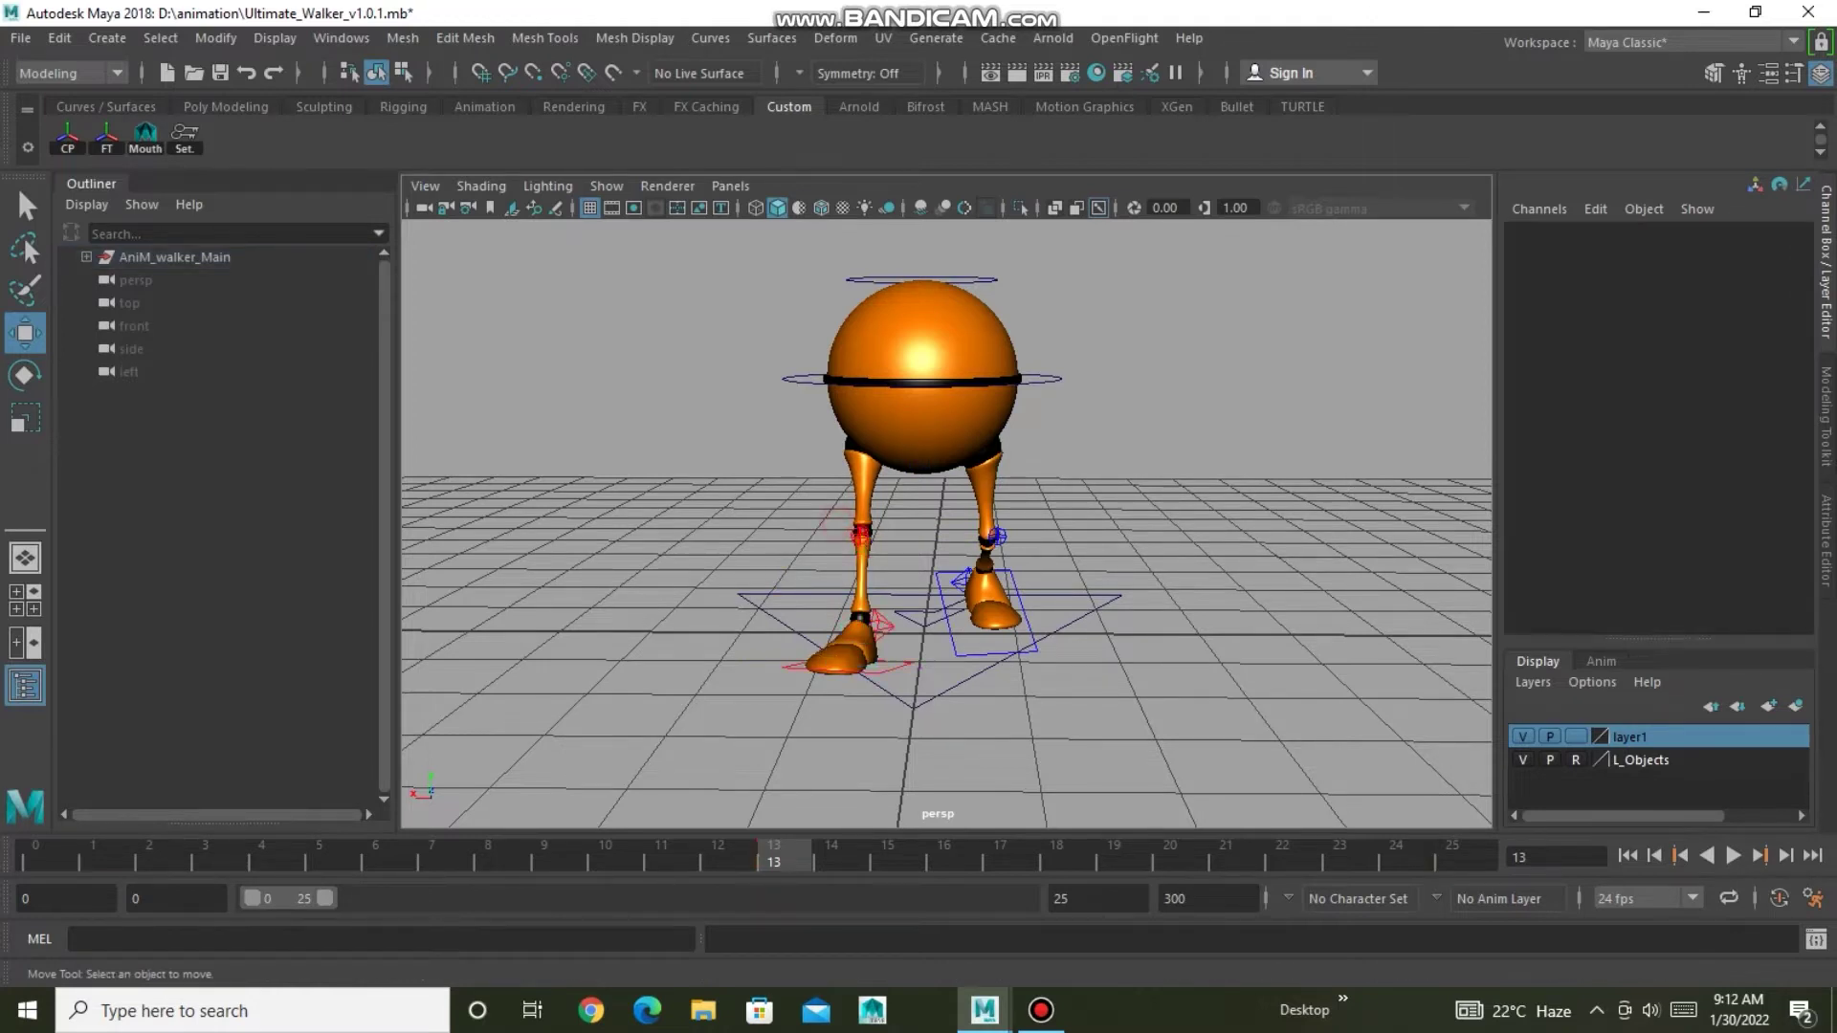
left_click(858, 533)
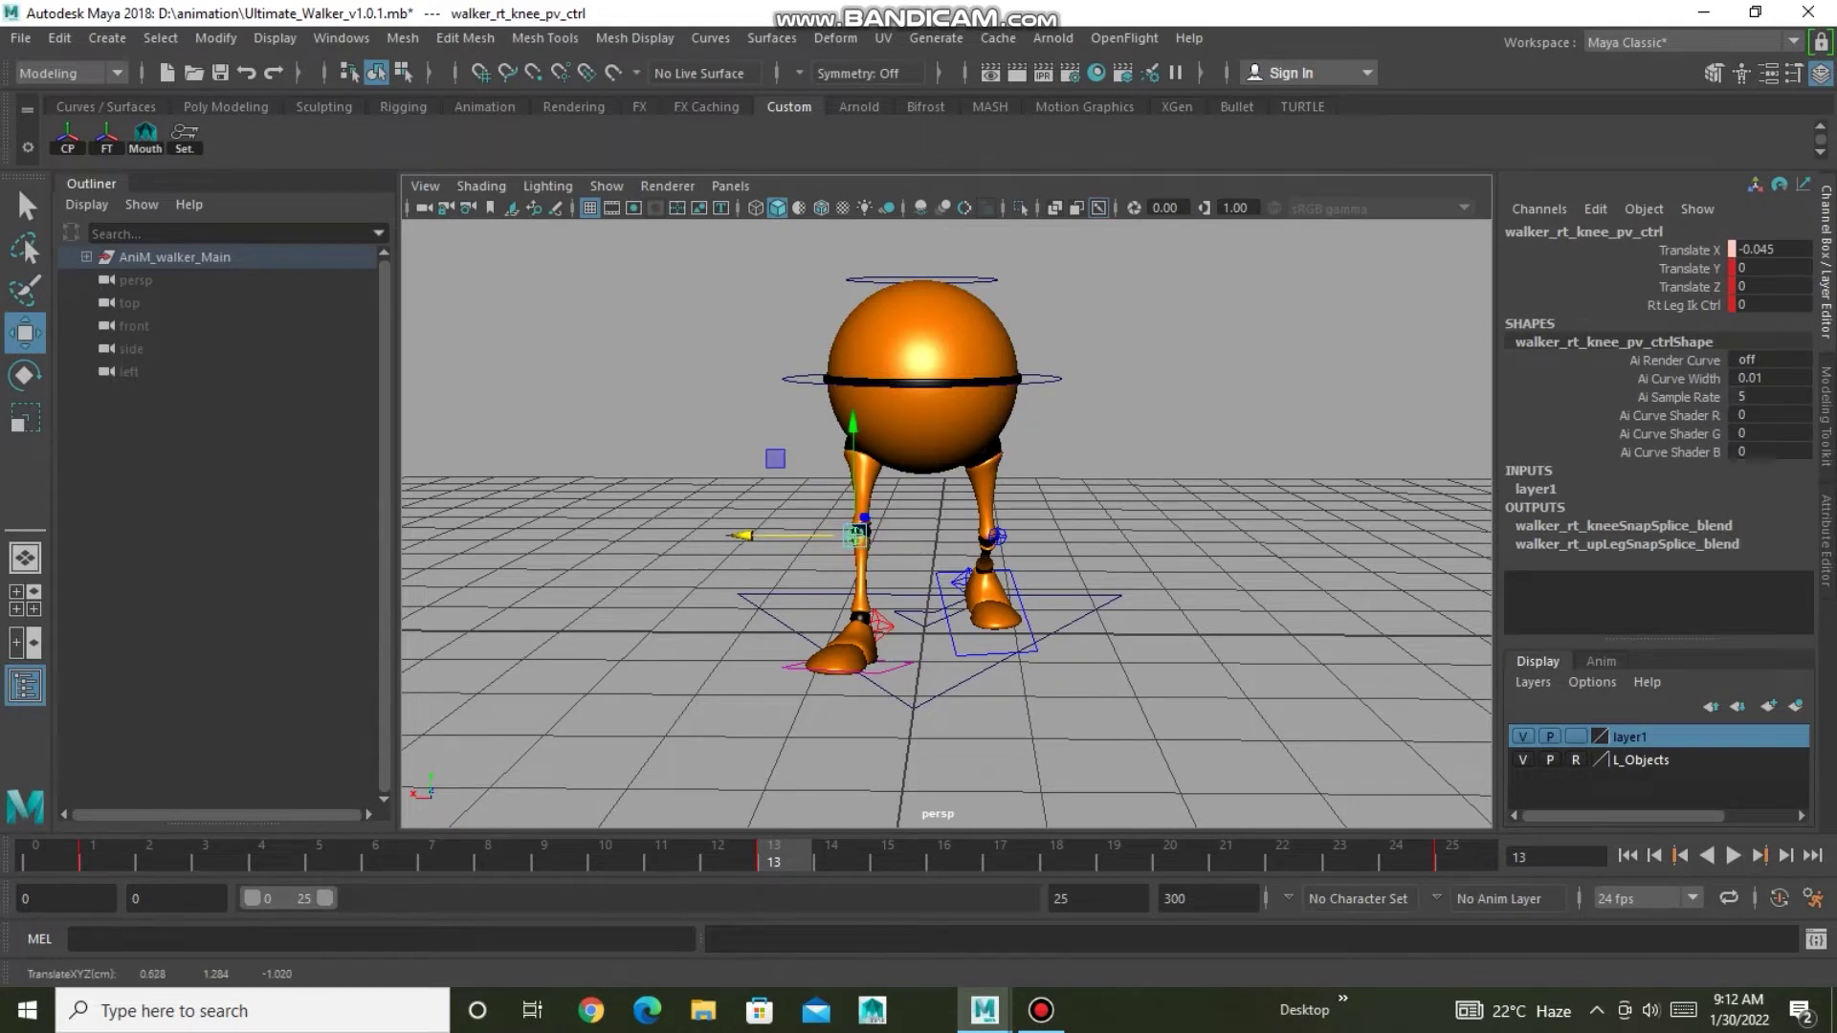
right_click(1636, 737)
left_click(1645, 833)
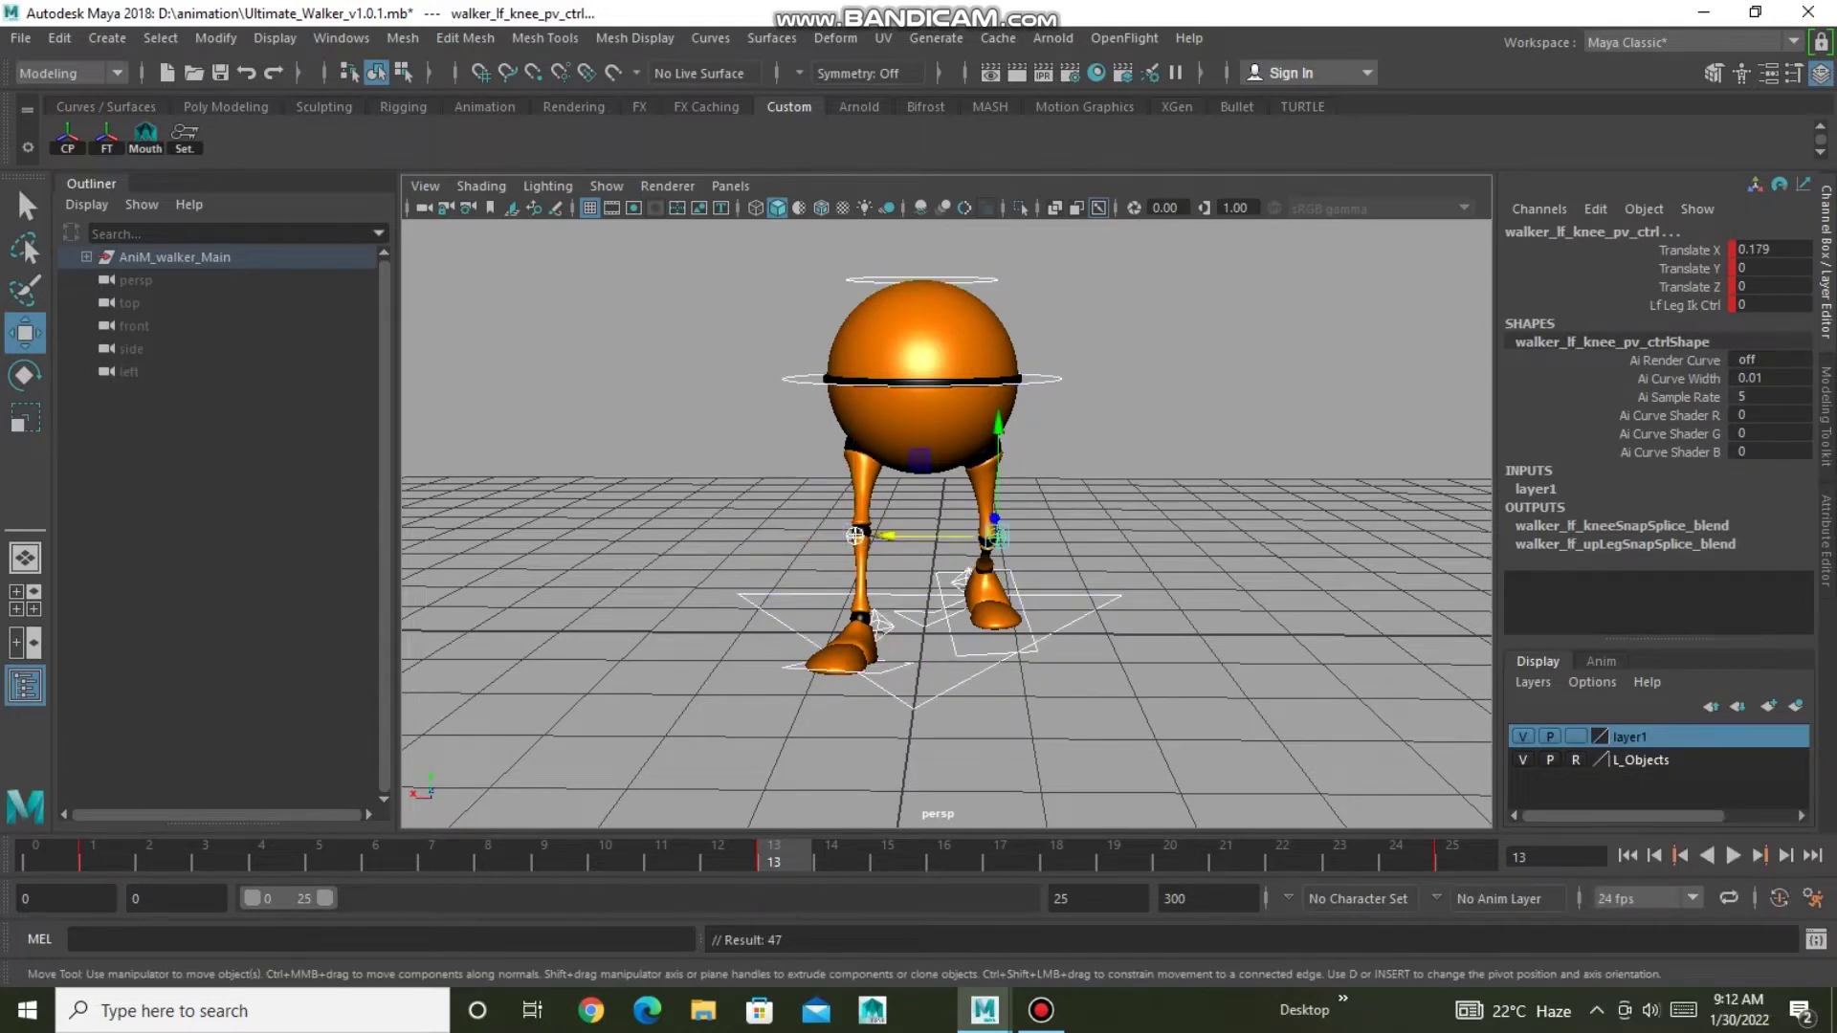
left_click(1732, 855)
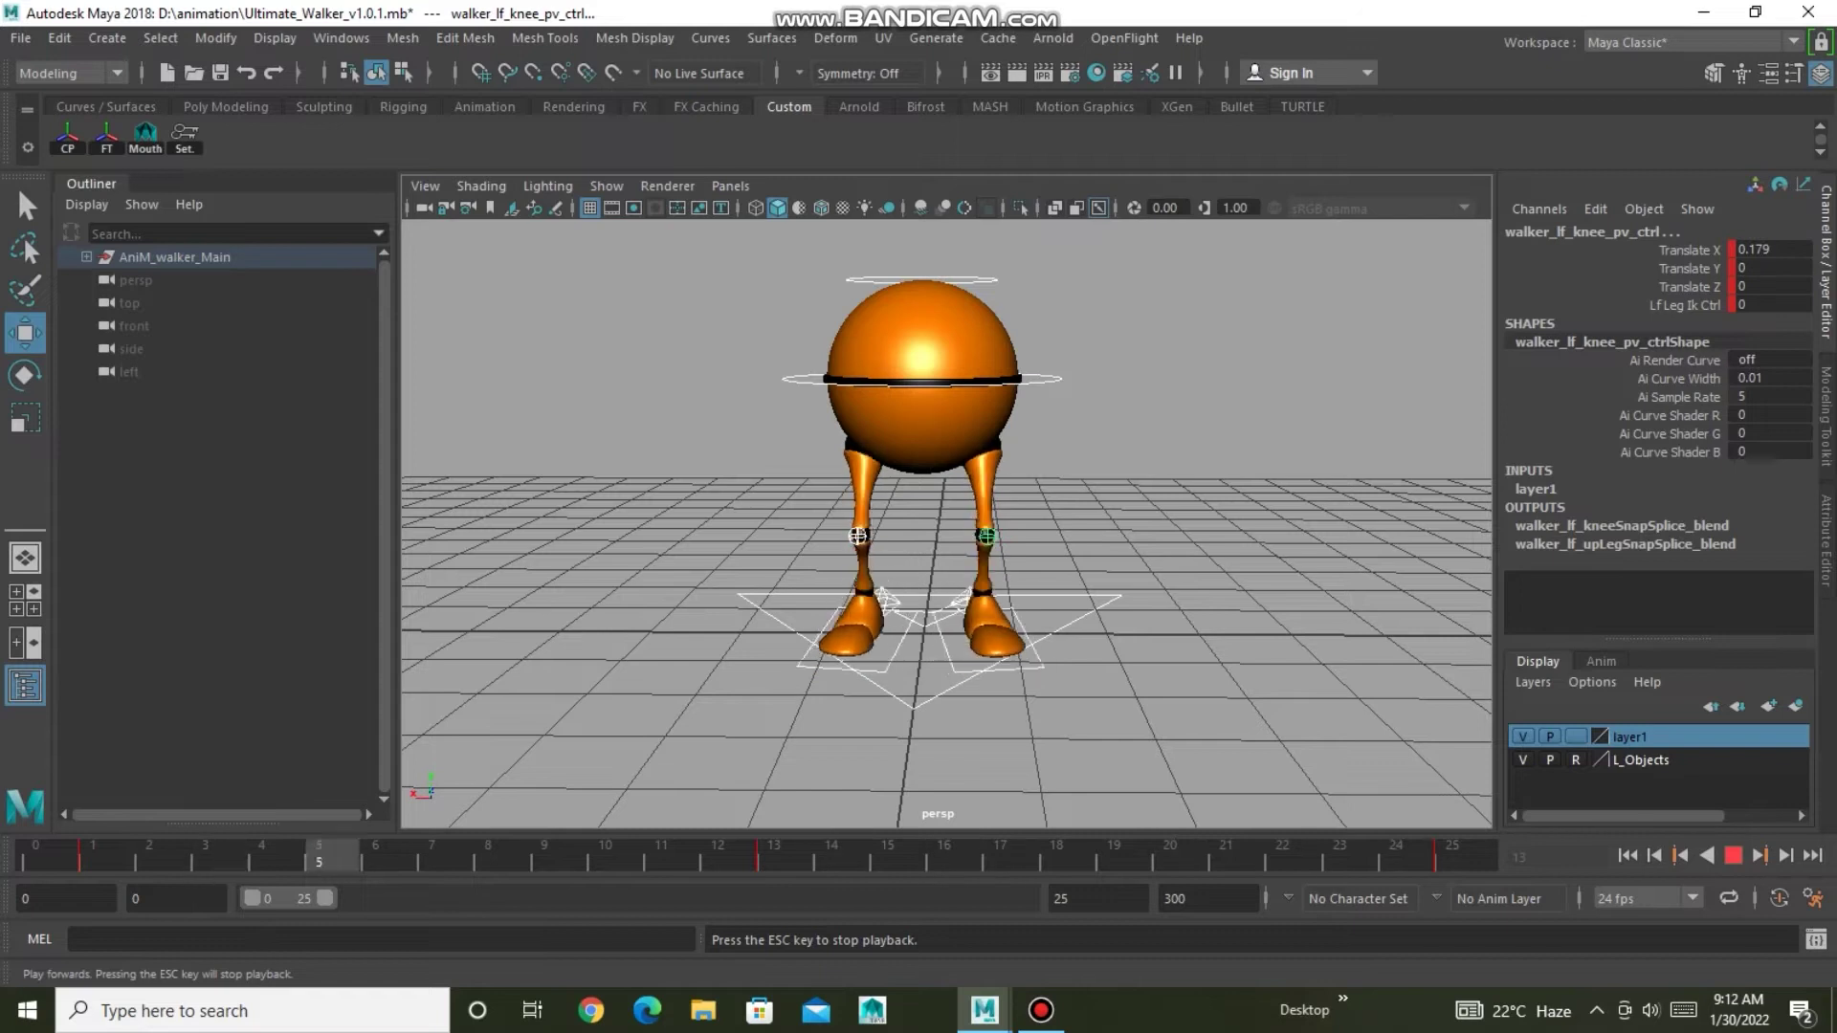
At frame 7 in side view, set the left heel's Foot Break and Foot Roll to 0.
key("Escape")
key("space")
key("space")
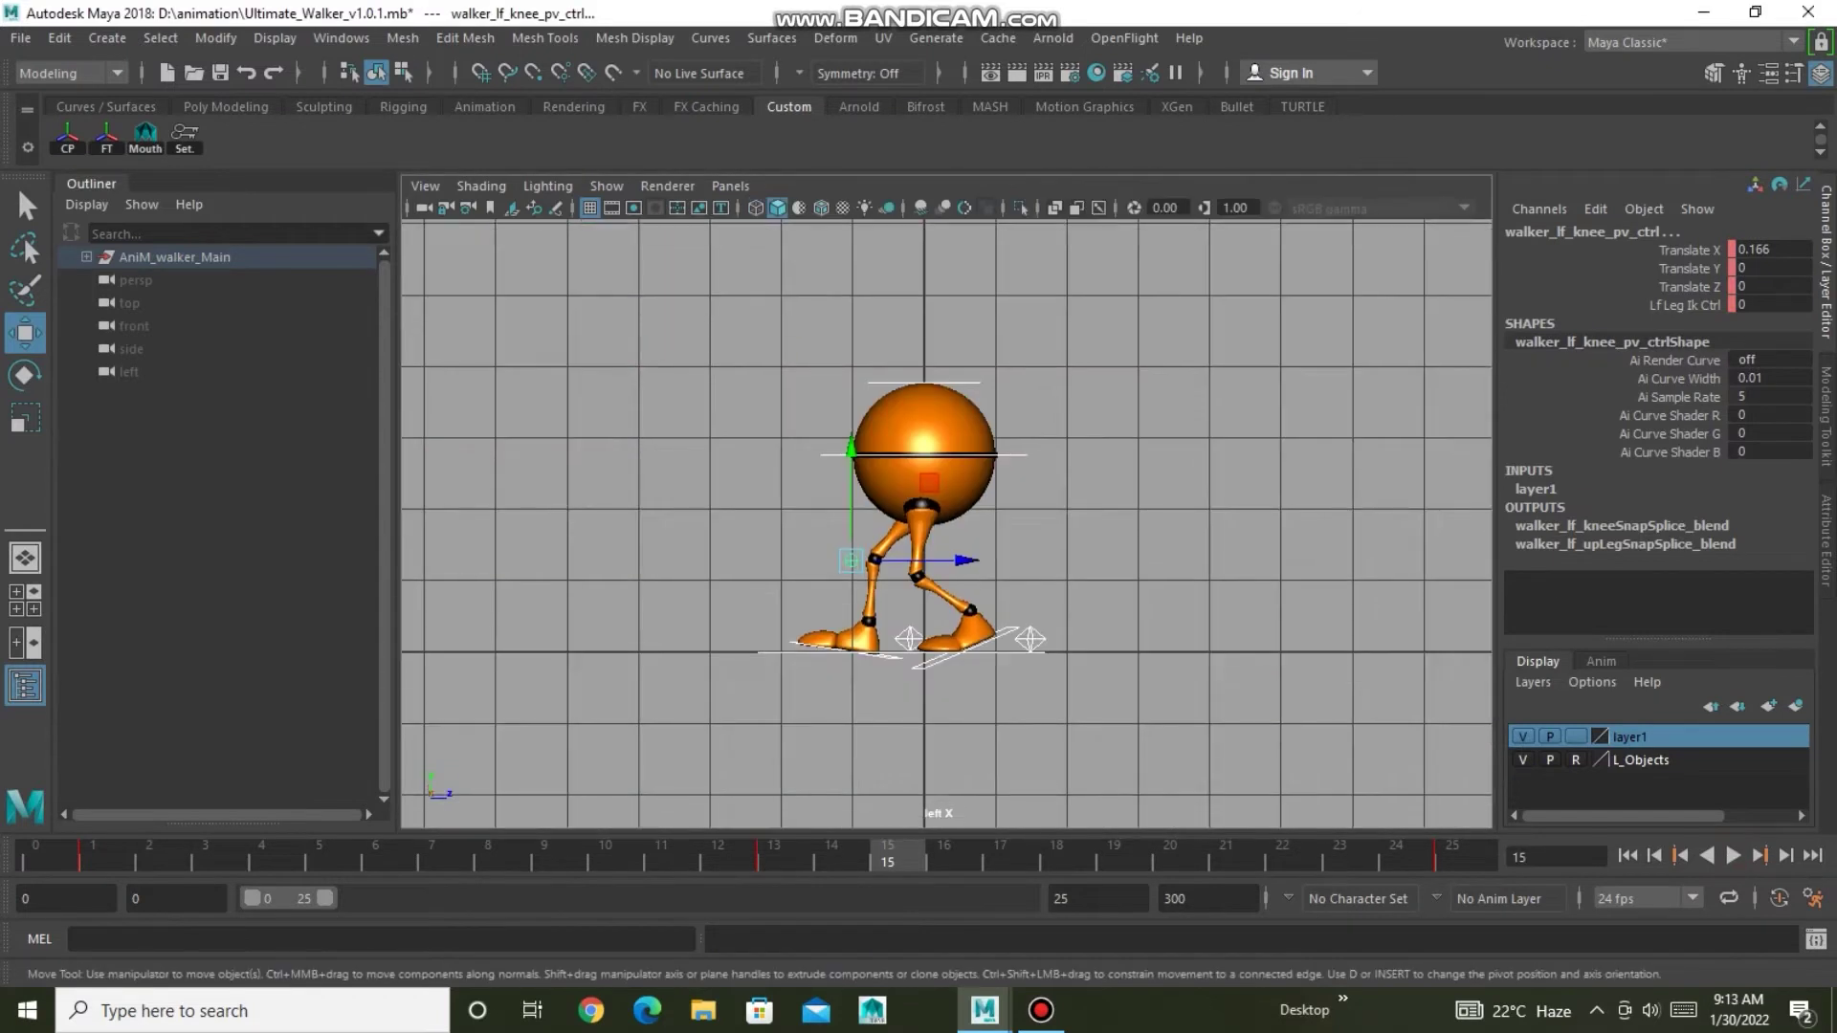
left_click(432, 855)
left_click(696, 531)
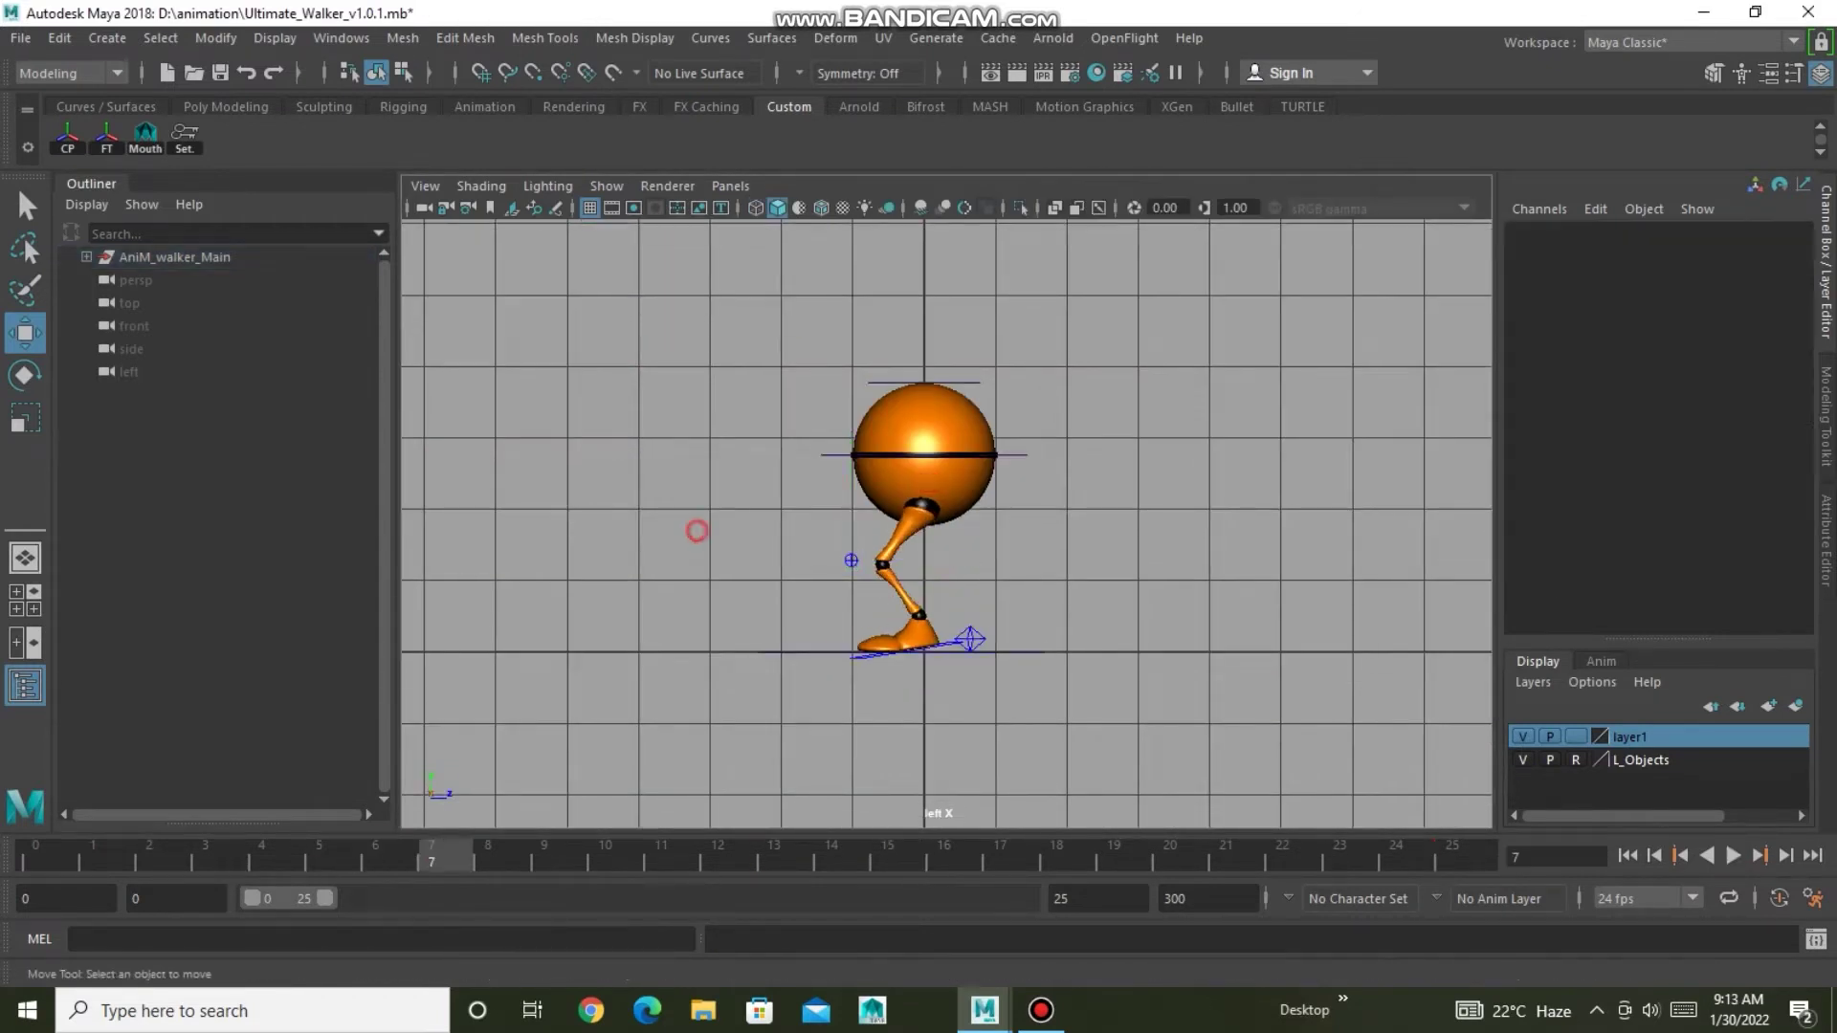
left_click(974, 633)
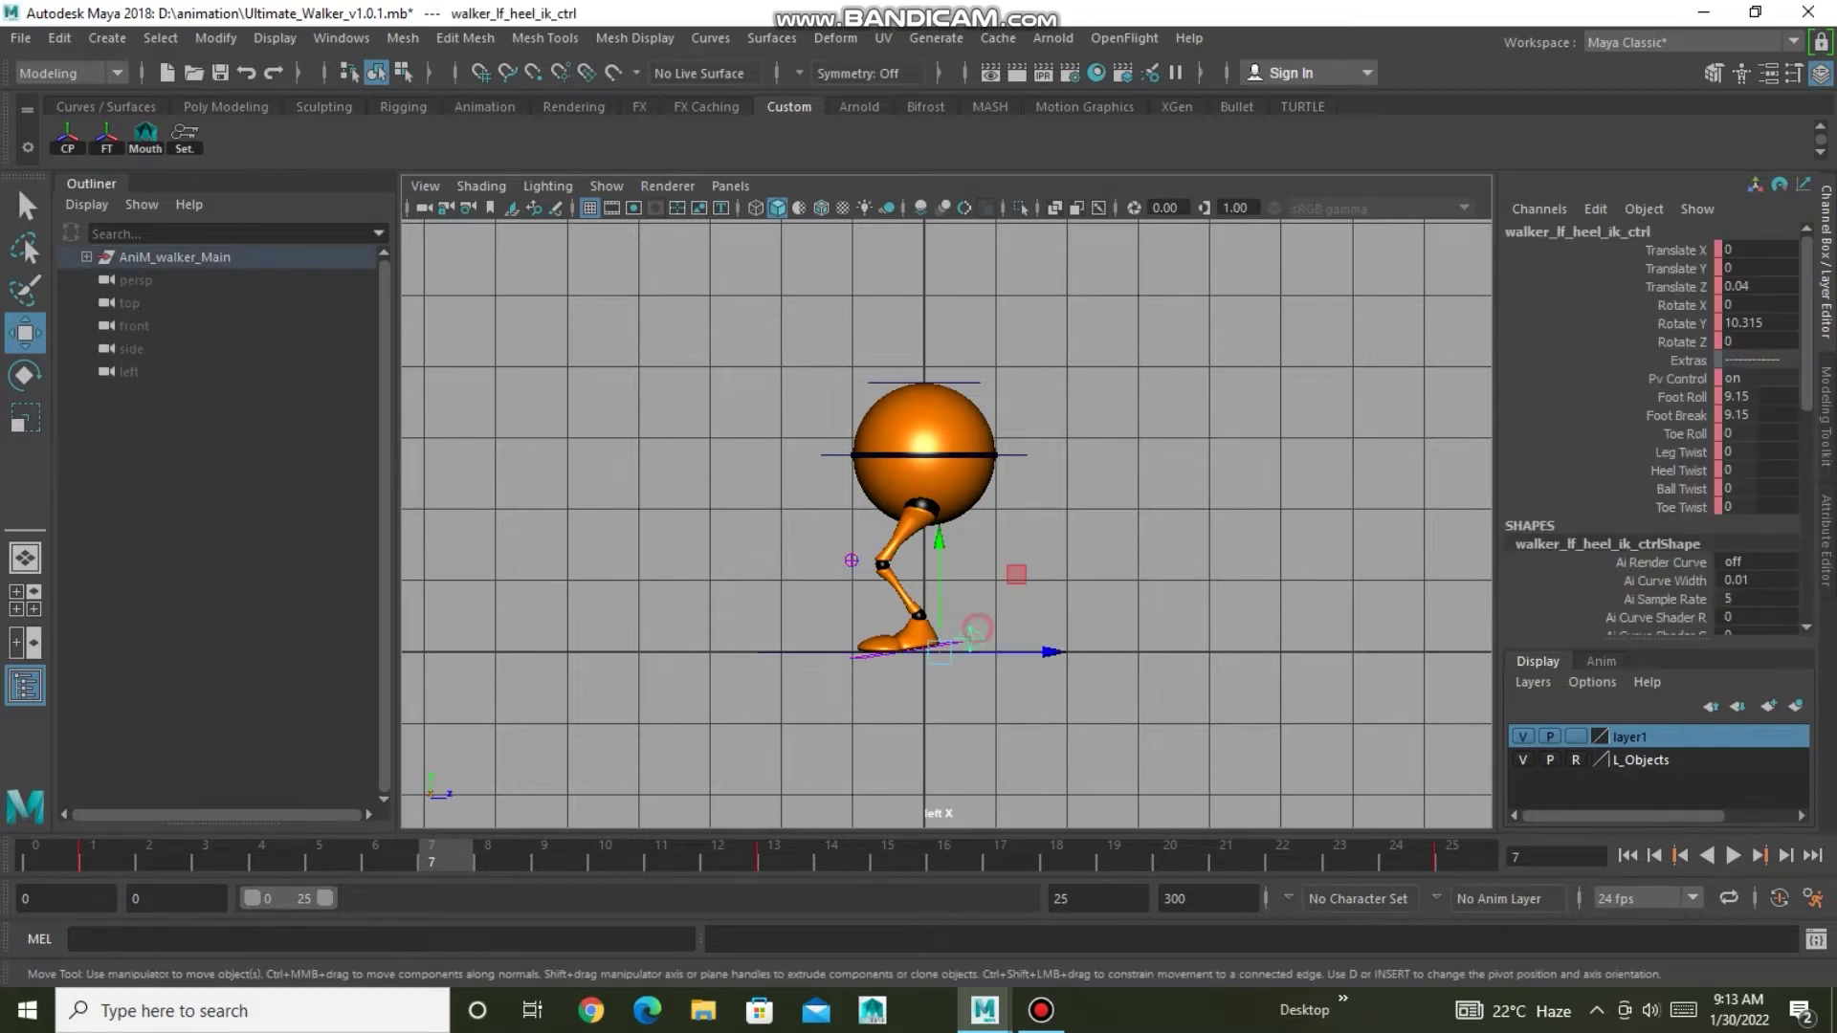
double_click(1756, 415)
key("shift+Tab")
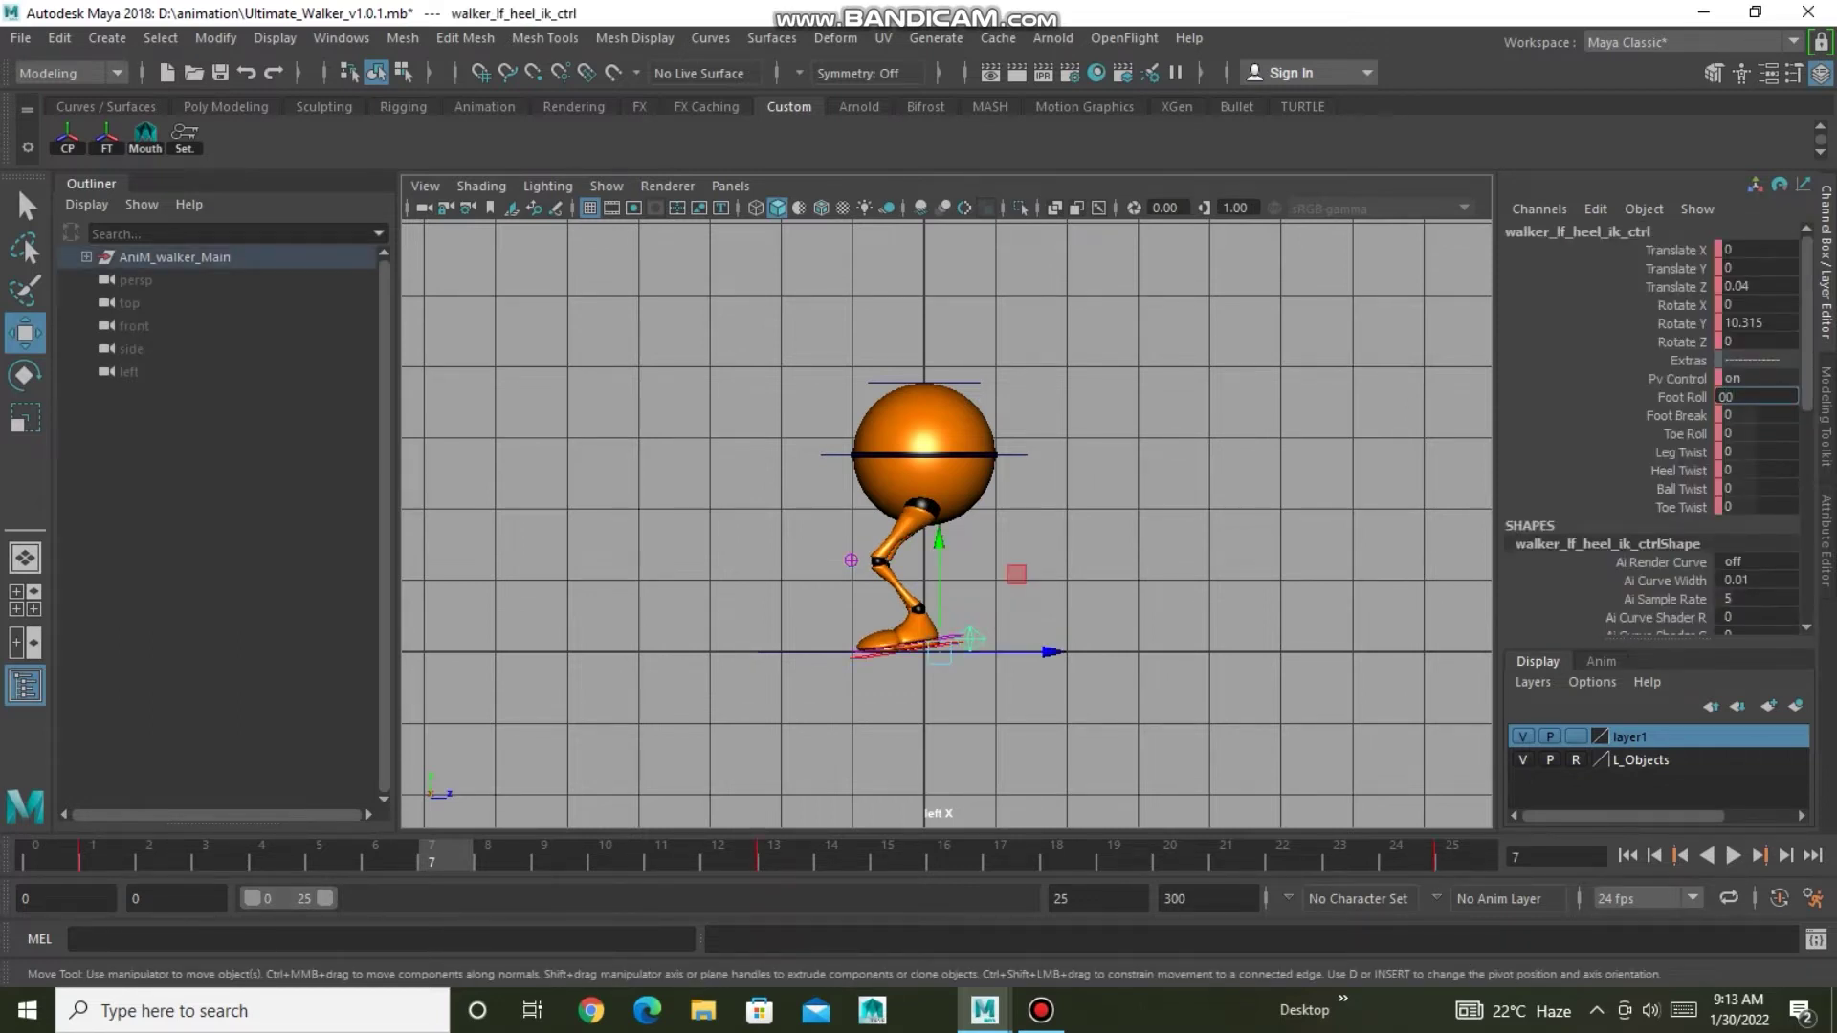
key("Return")
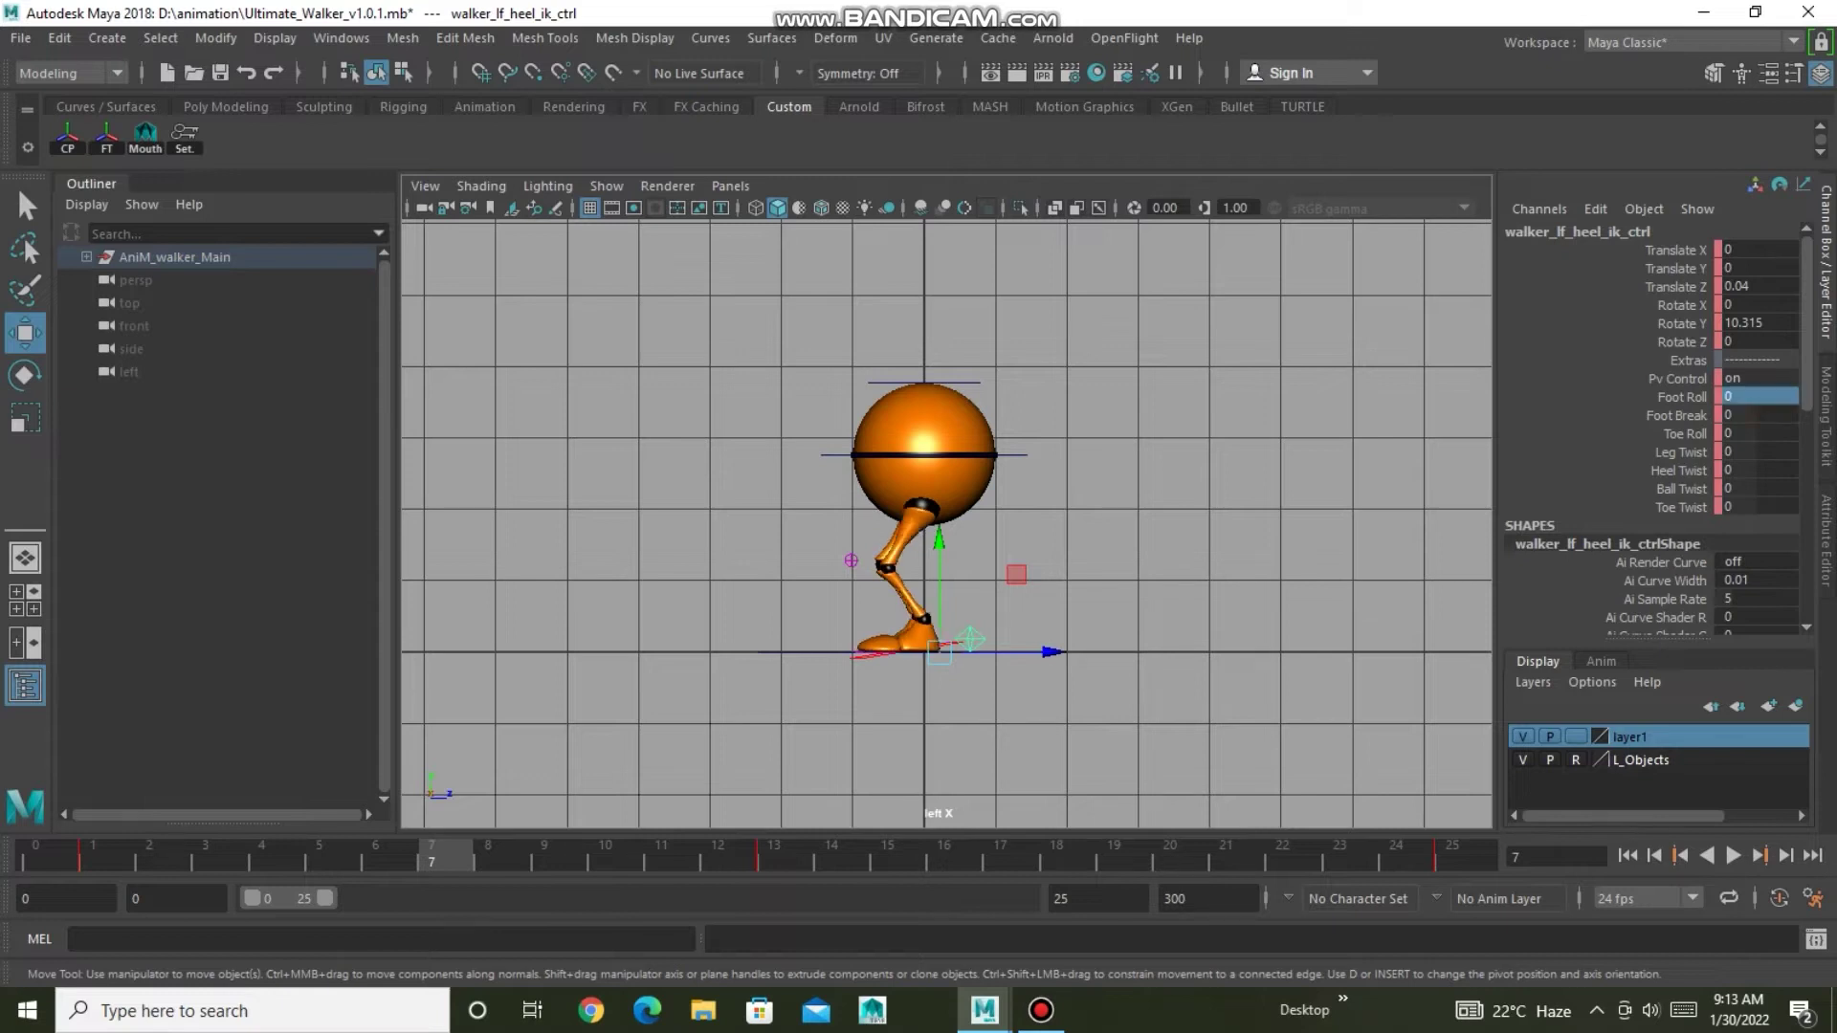
left_click(1058, 542)
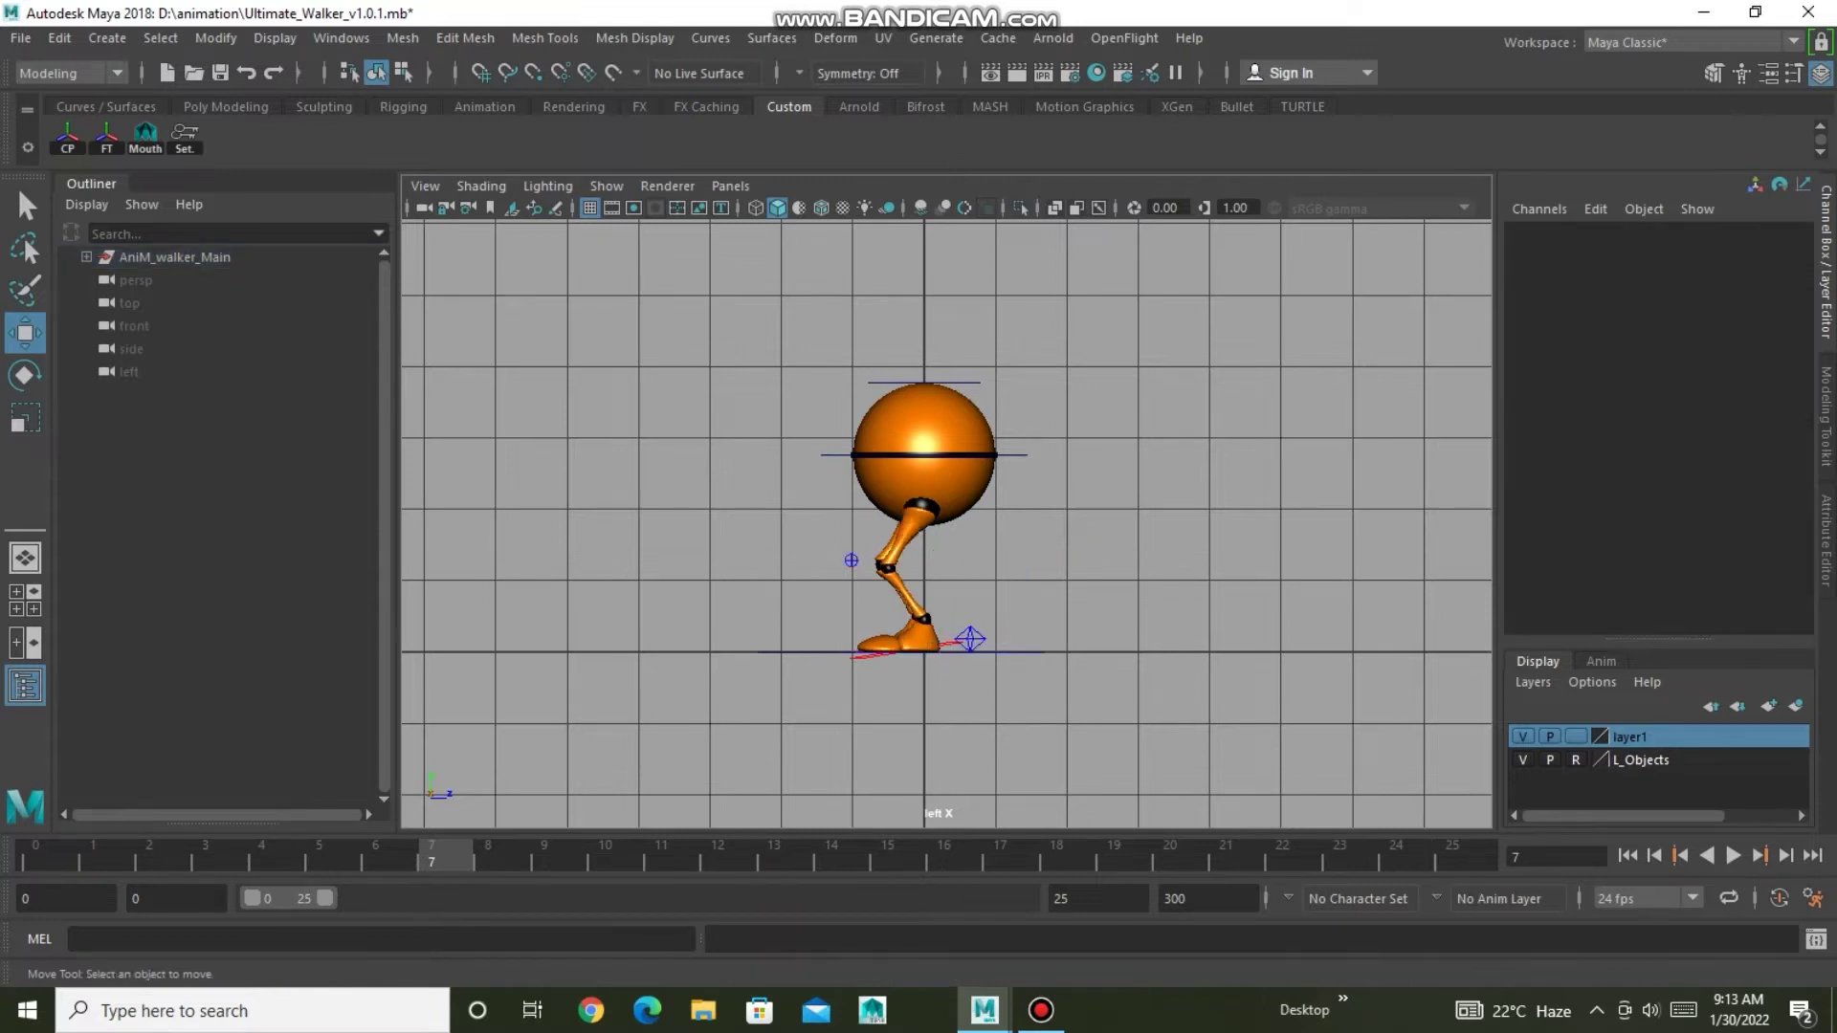
At frame 6, set the right heel's Foot Roll and Foot Break to 0 and play back.
key("alt+comma")
left_click(987, 638)
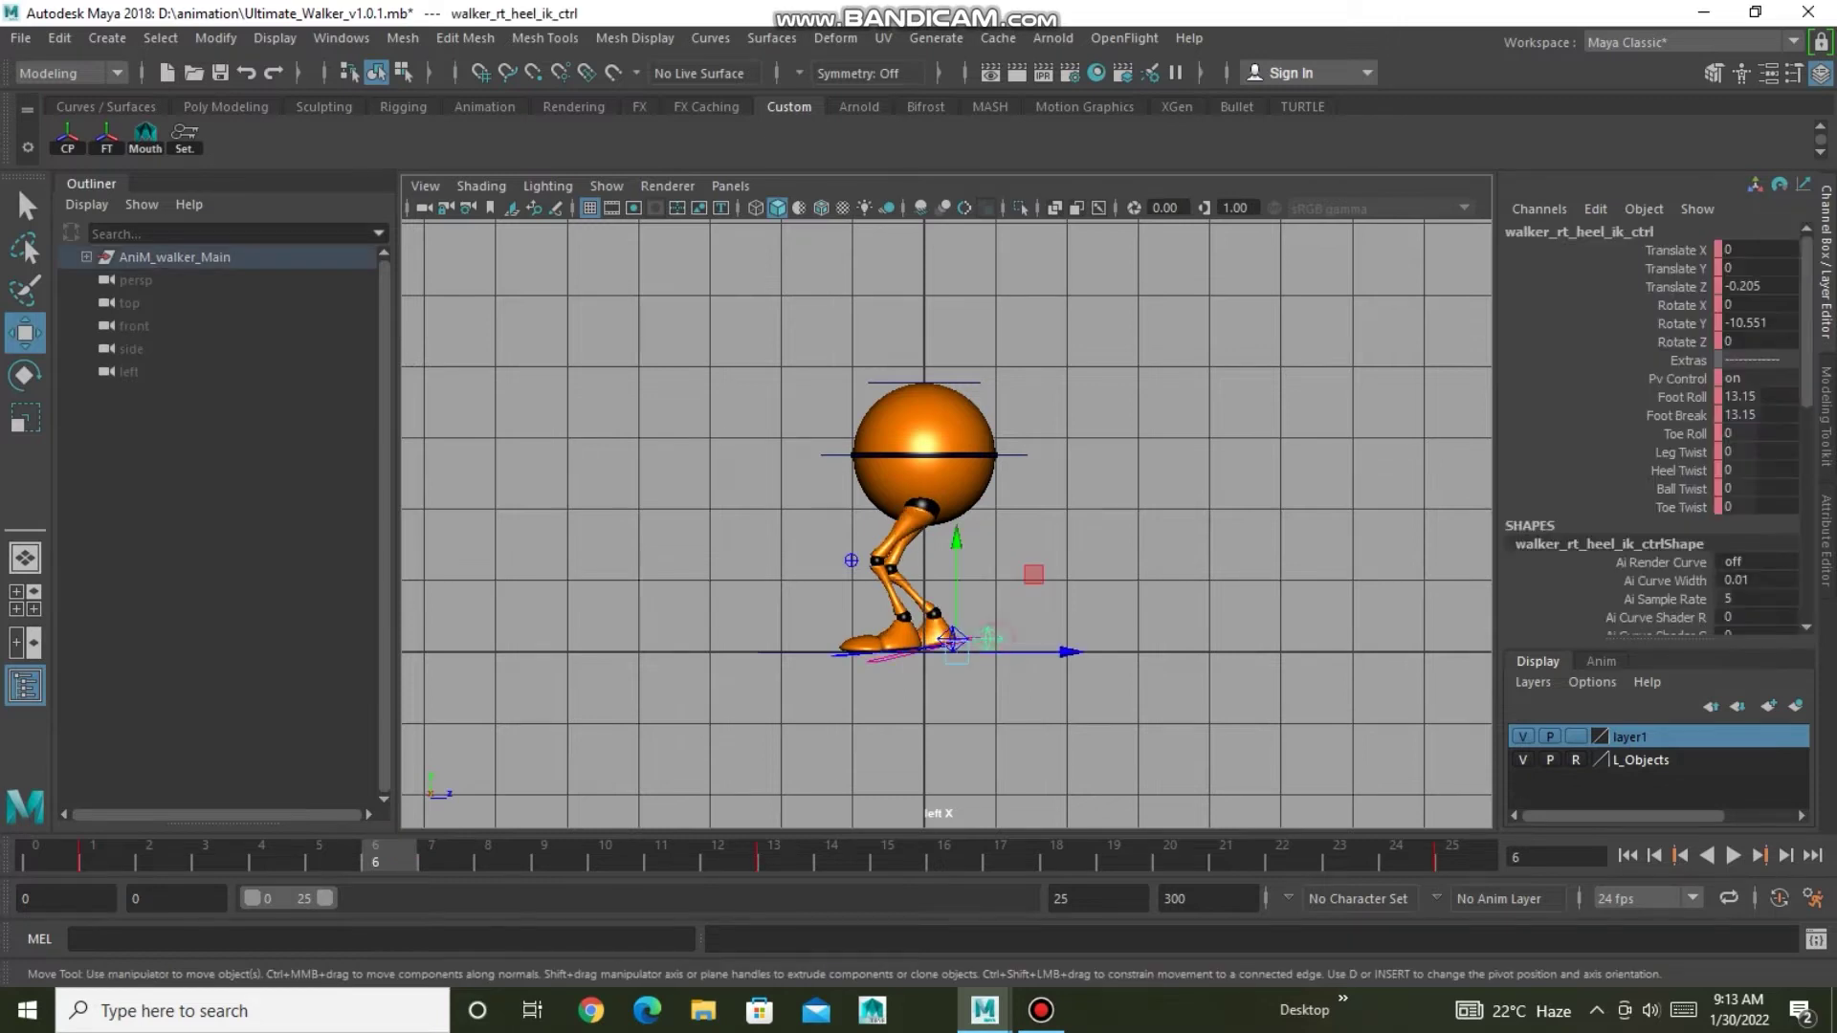
left_click(1759, 396)
type("0")
key("Return")
left_click(1758, 415)
type("0")
left_click(1034, 574)
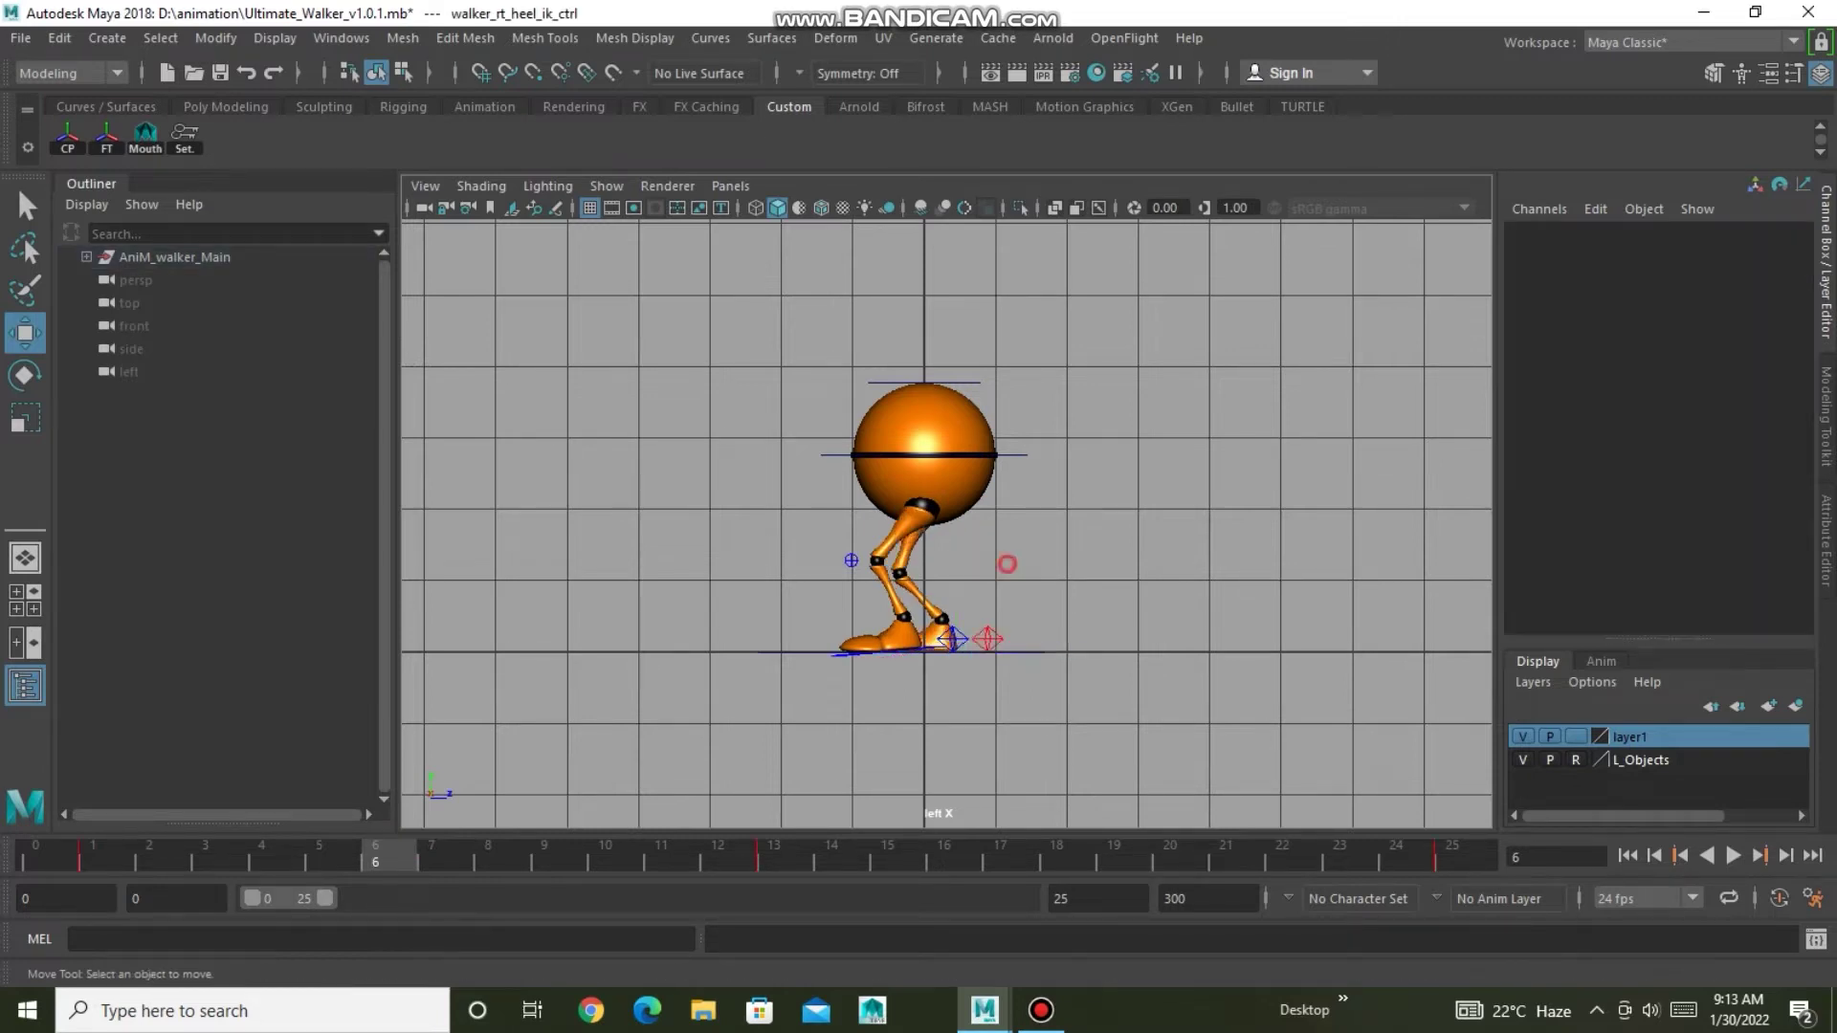
key("alt+v")
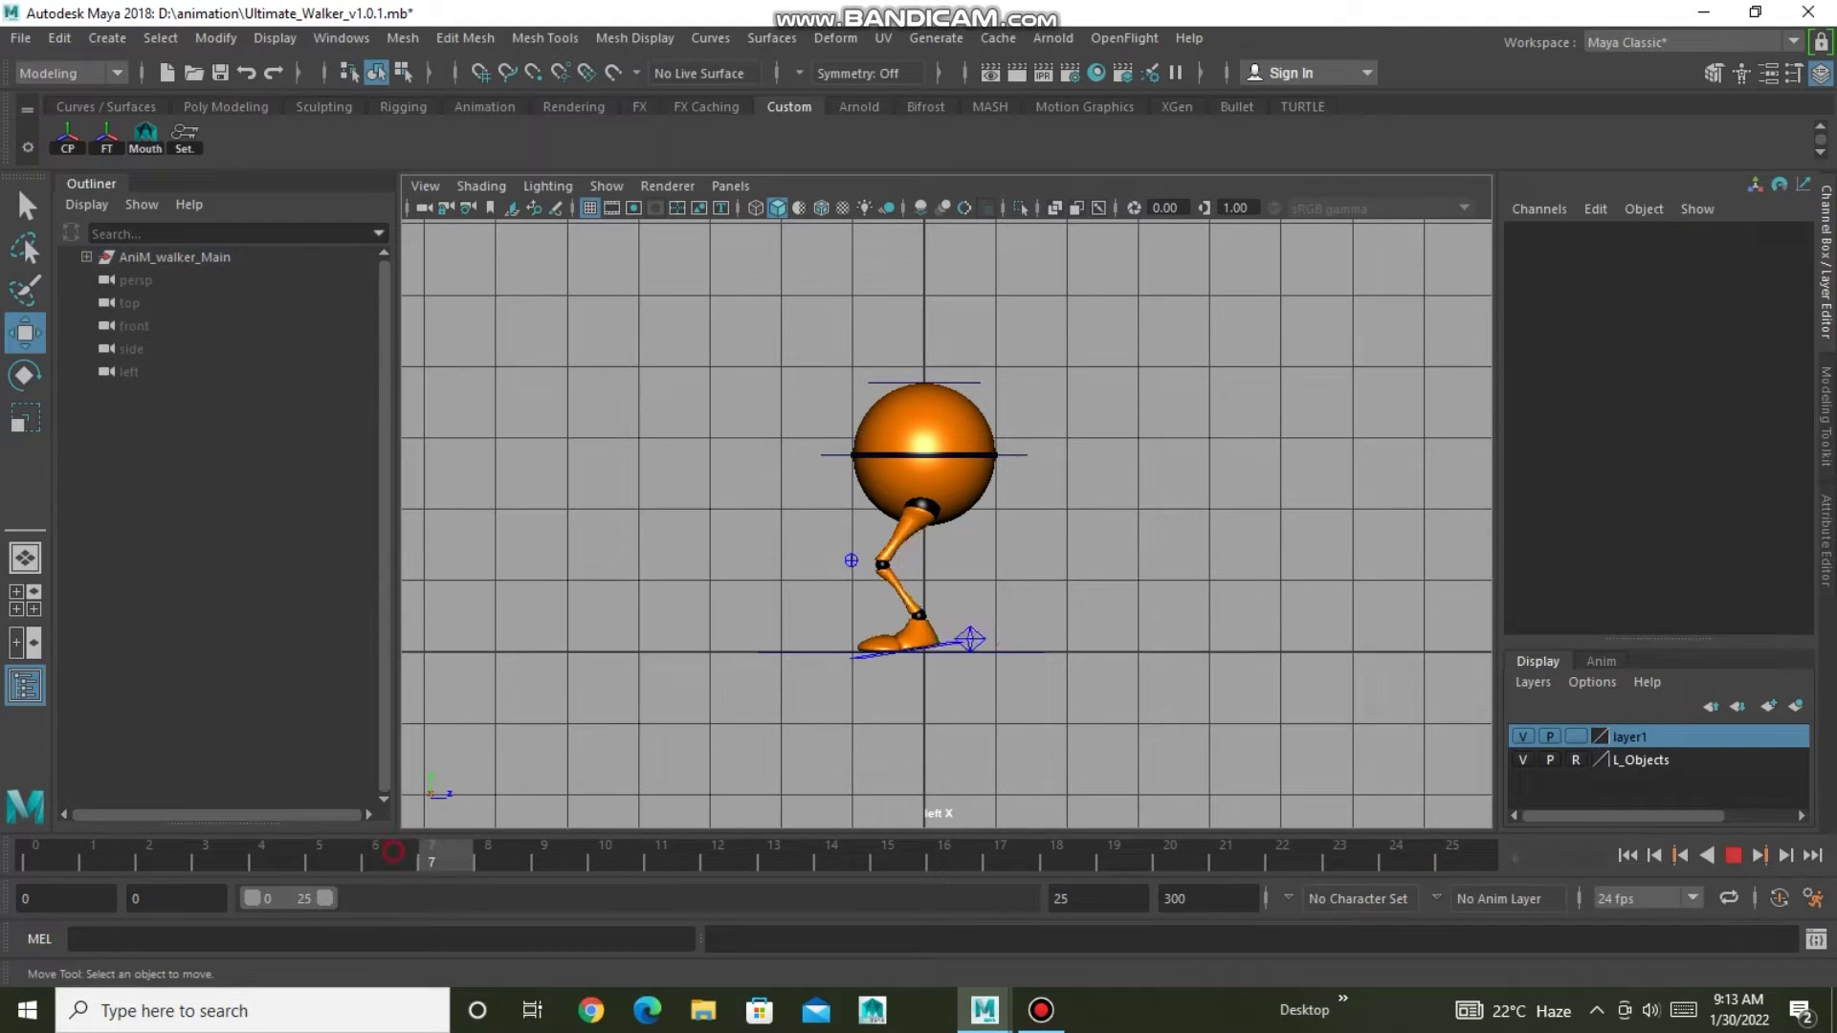
Raise the main body control to straighten the legs, comparing frames 6 and 7.
left_click(995, 455)
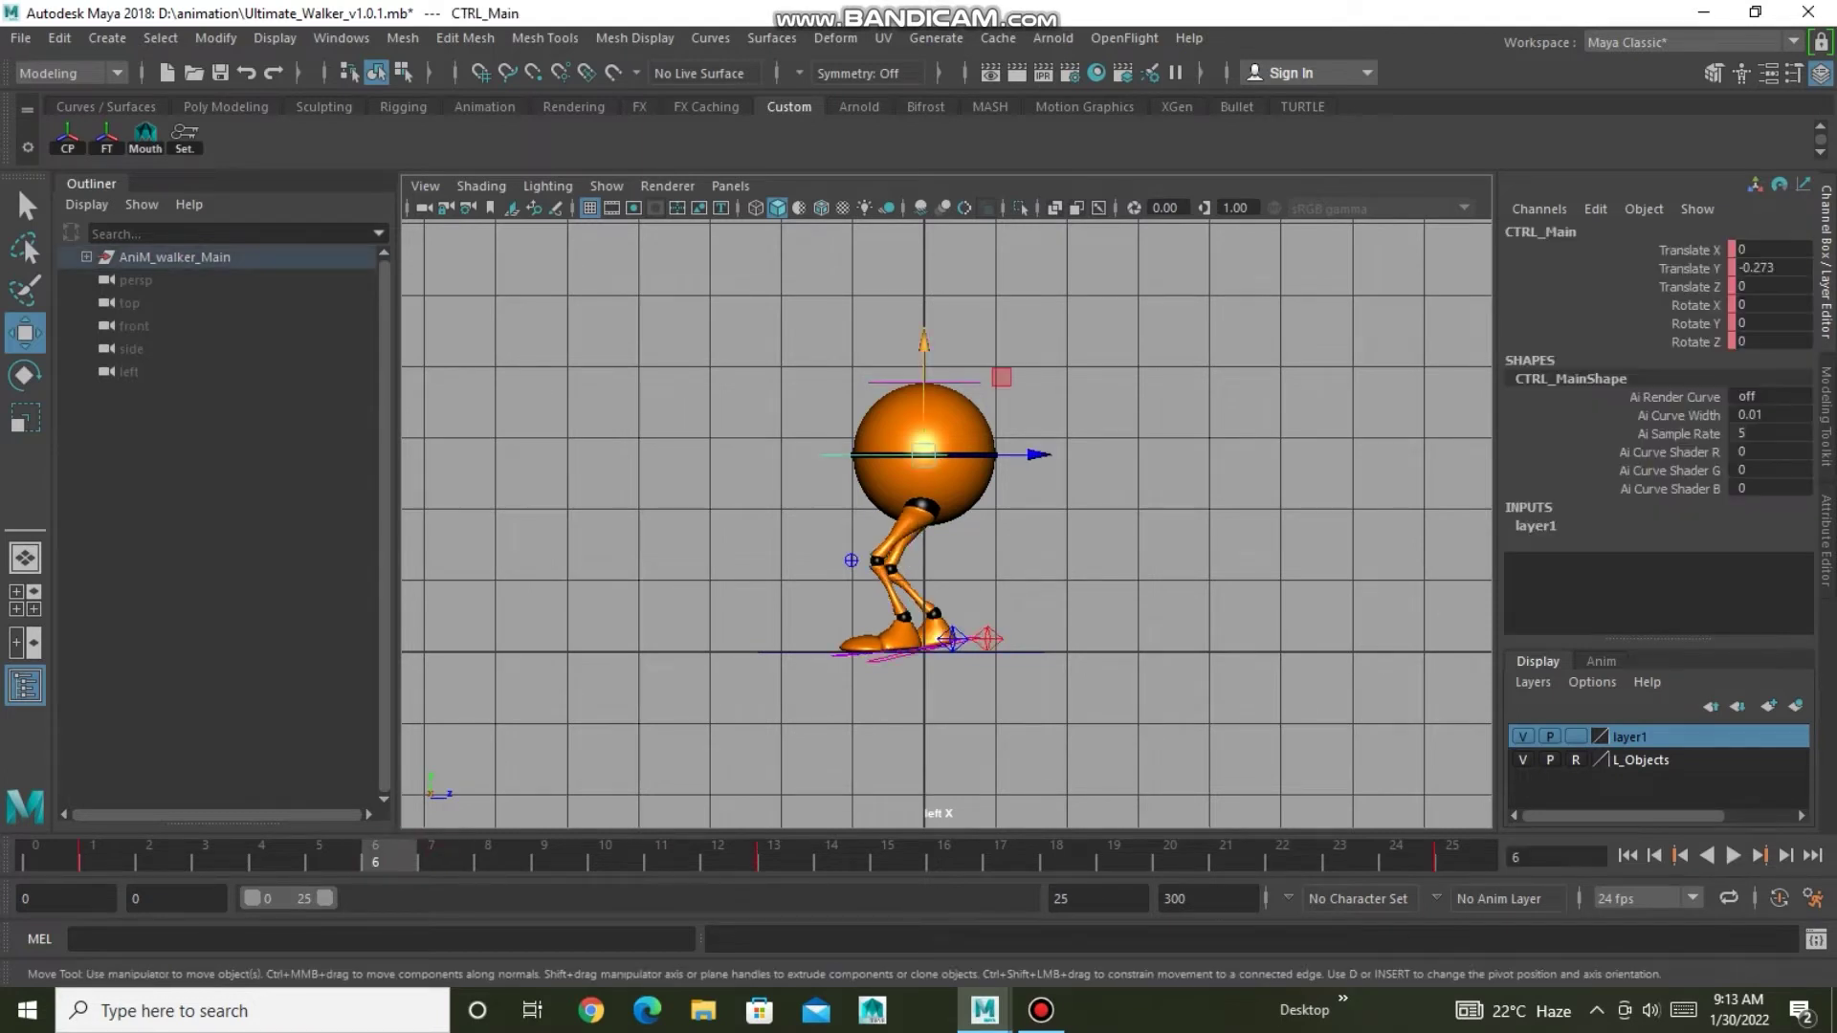
left_click_drag(923, 346, 923, 327)
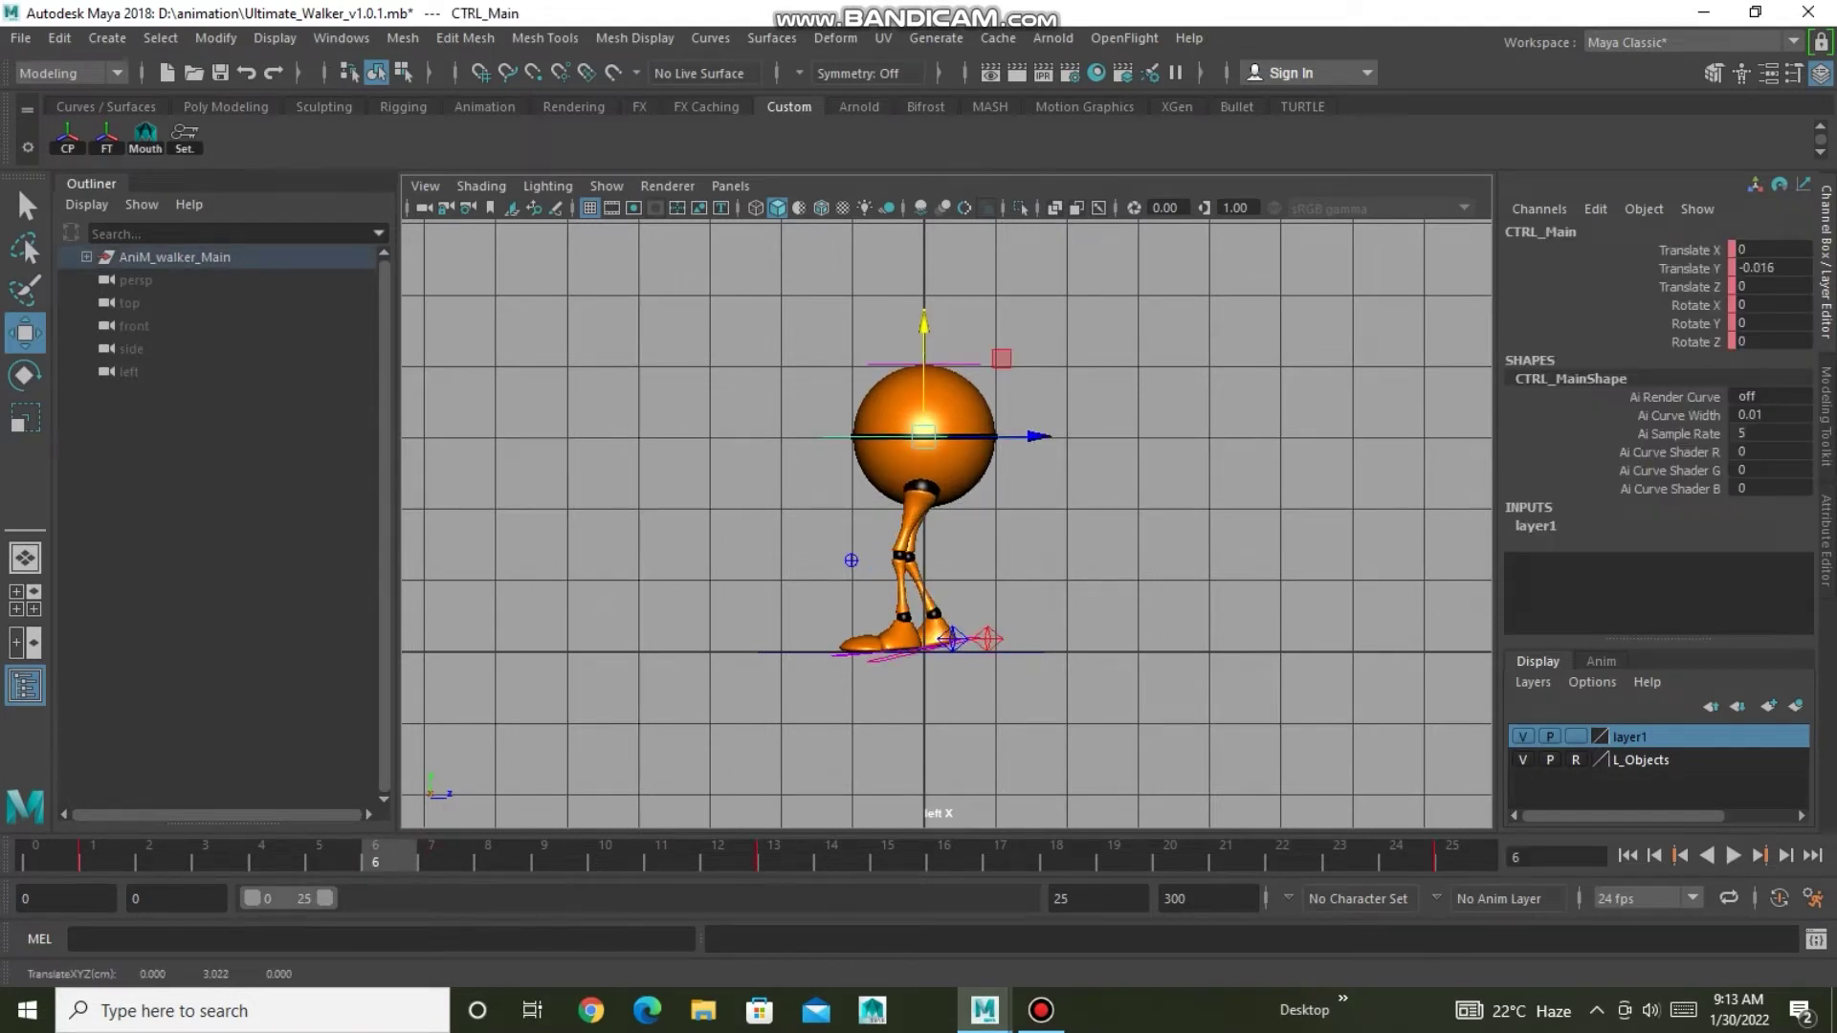
left_click(952, 639)
key("alt+period")
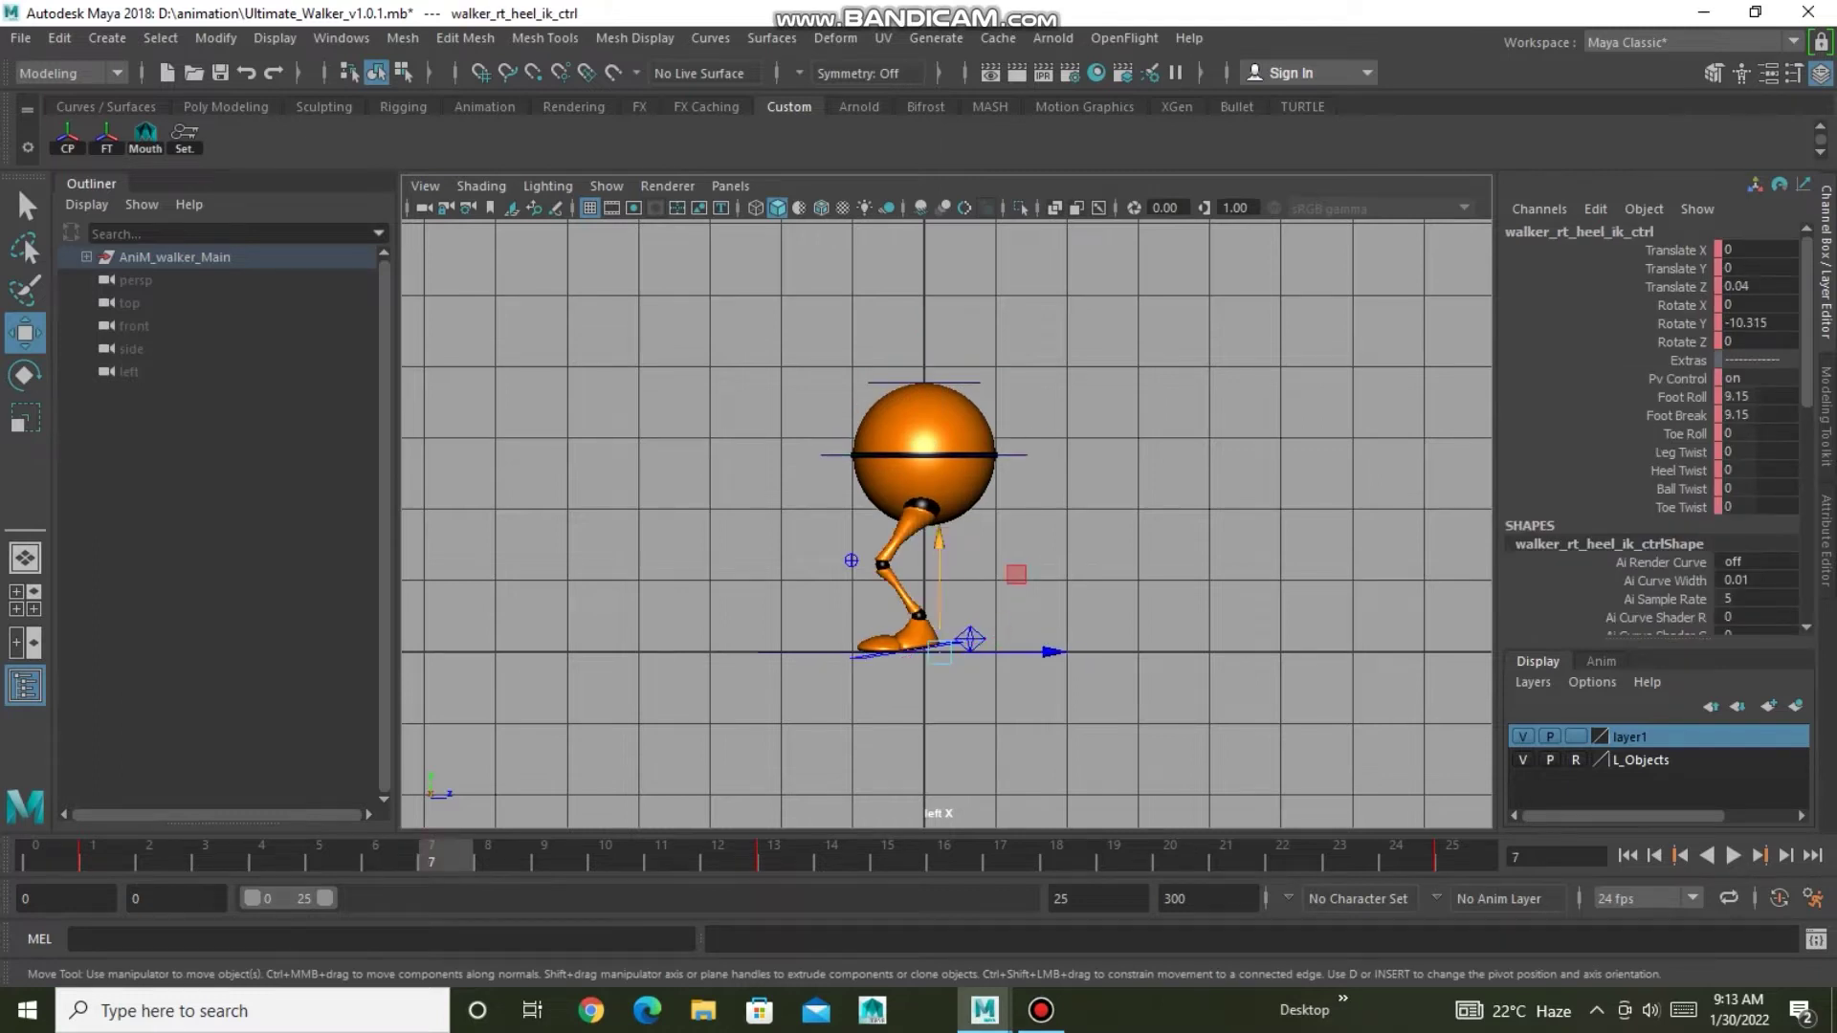
key("alt+comma")
key("alt+period")
left_click(995, 454)
left_click_drag(923, 344, 923, 330)
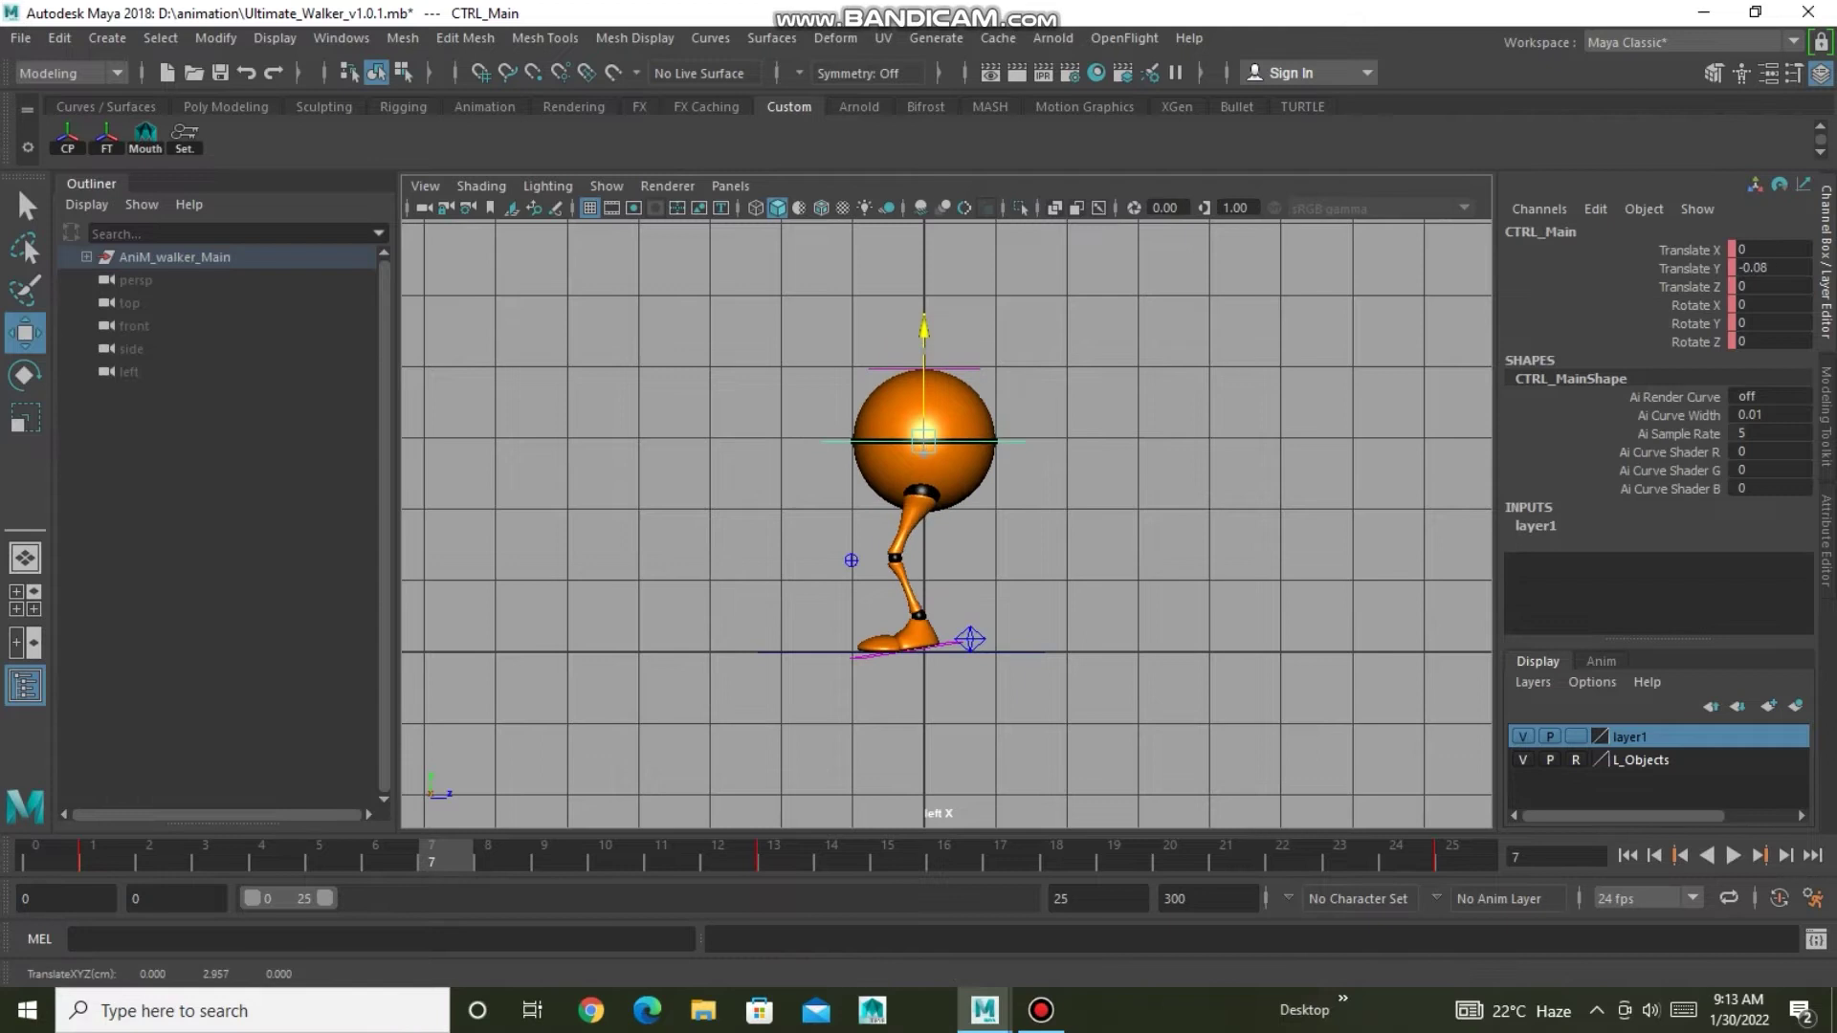
key("alt+comma")
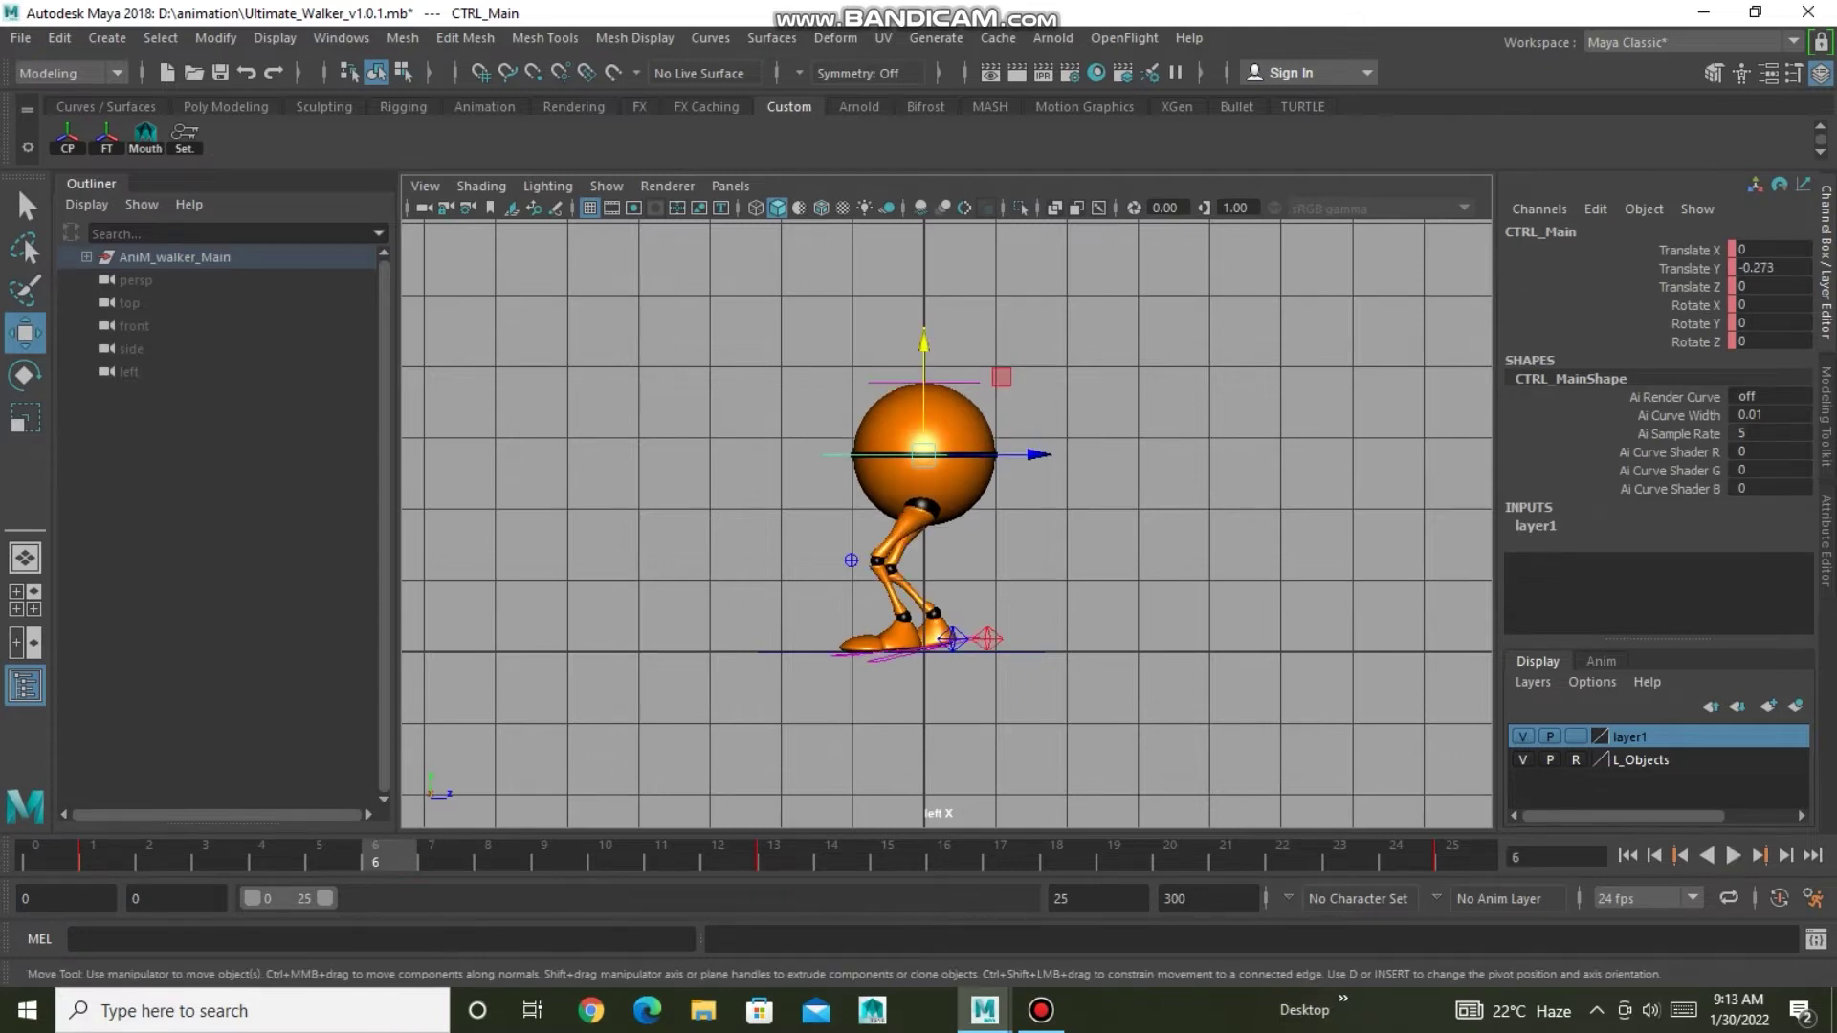
left_click(952, 639)
key("alt+period")
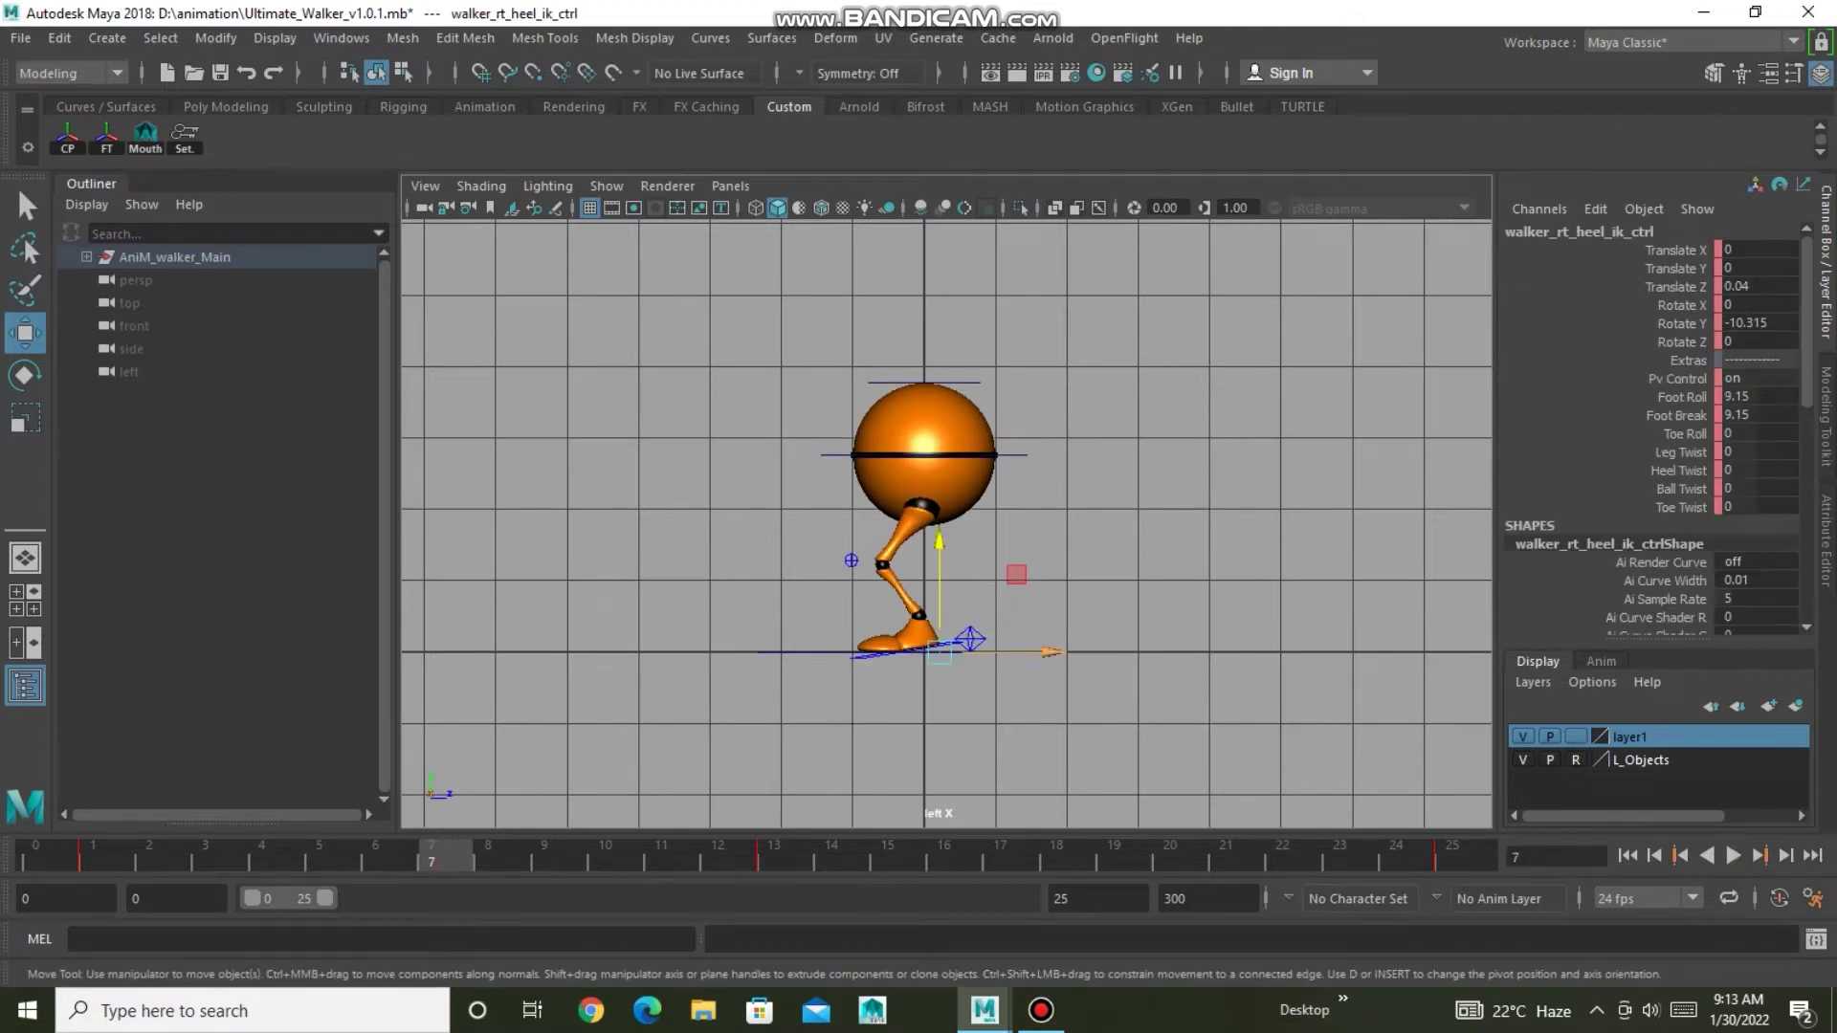
Tilt the right heel control, lift the right foot and slide it along Z.
key("e")
left_click_drag(1037, 612, 1014, 699)
key("w")
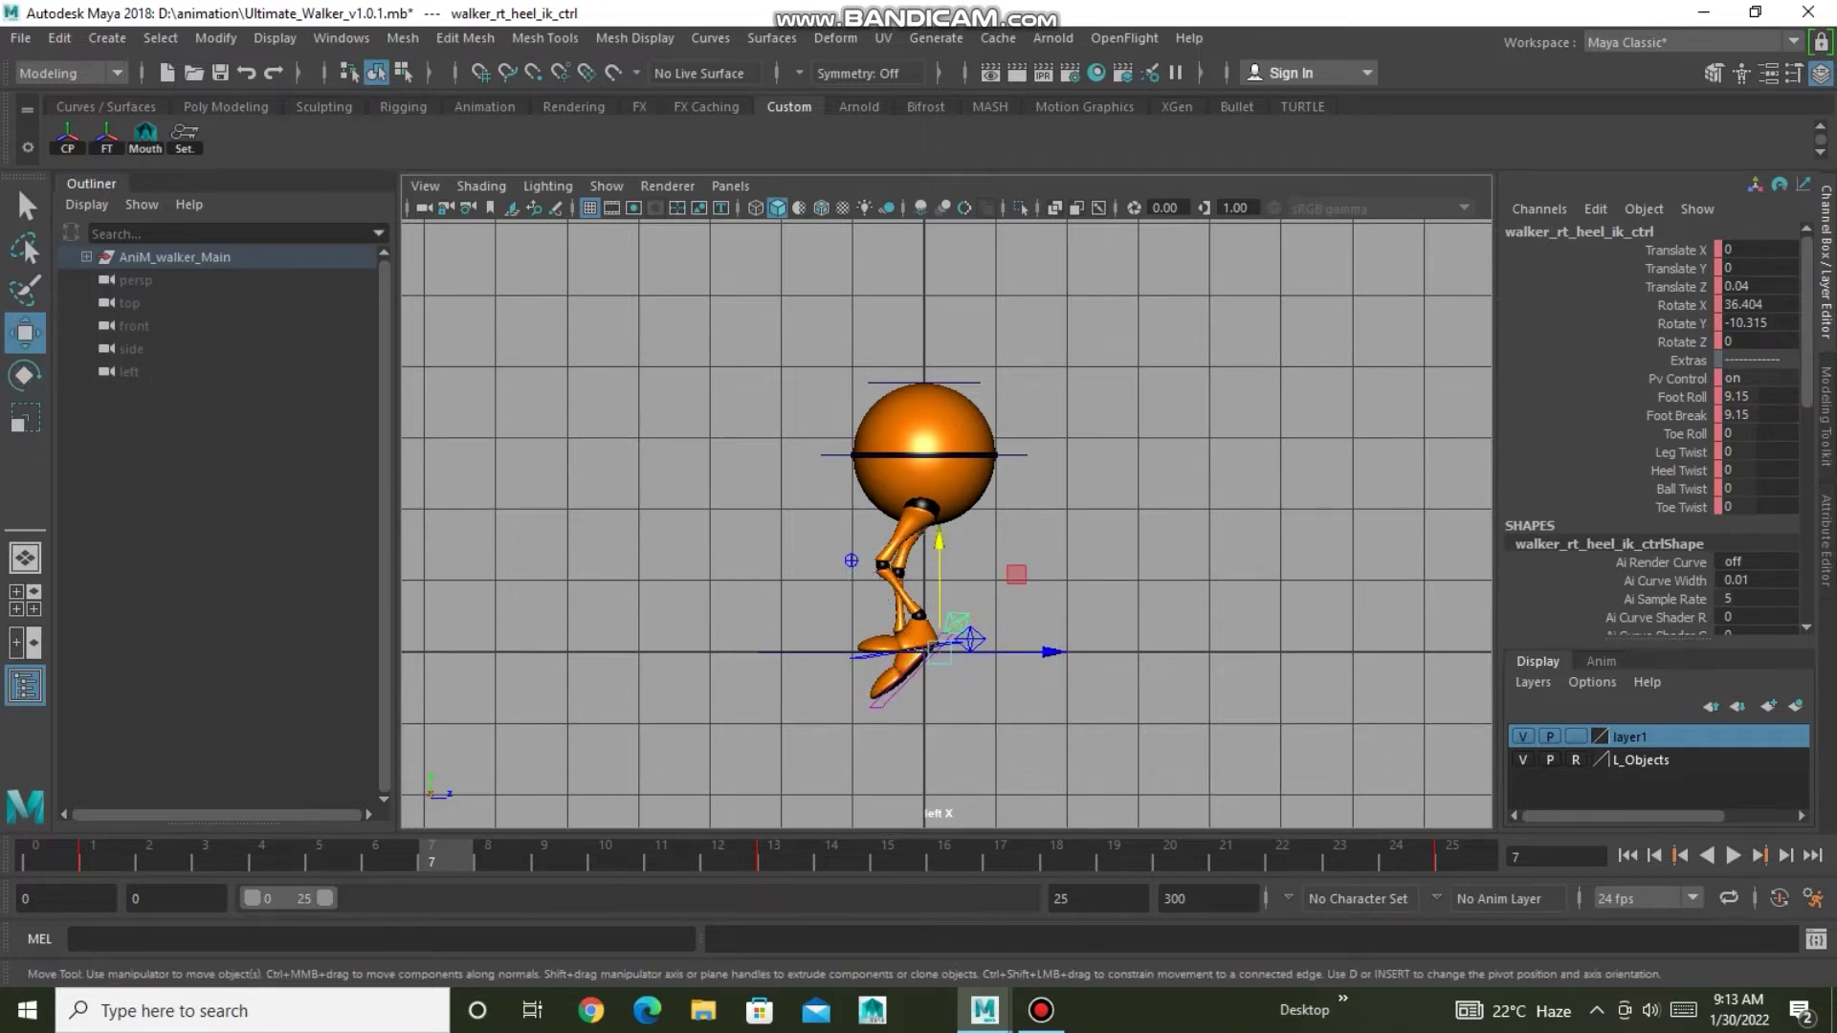
left_click_drag(1016, 574, 1016, 512)
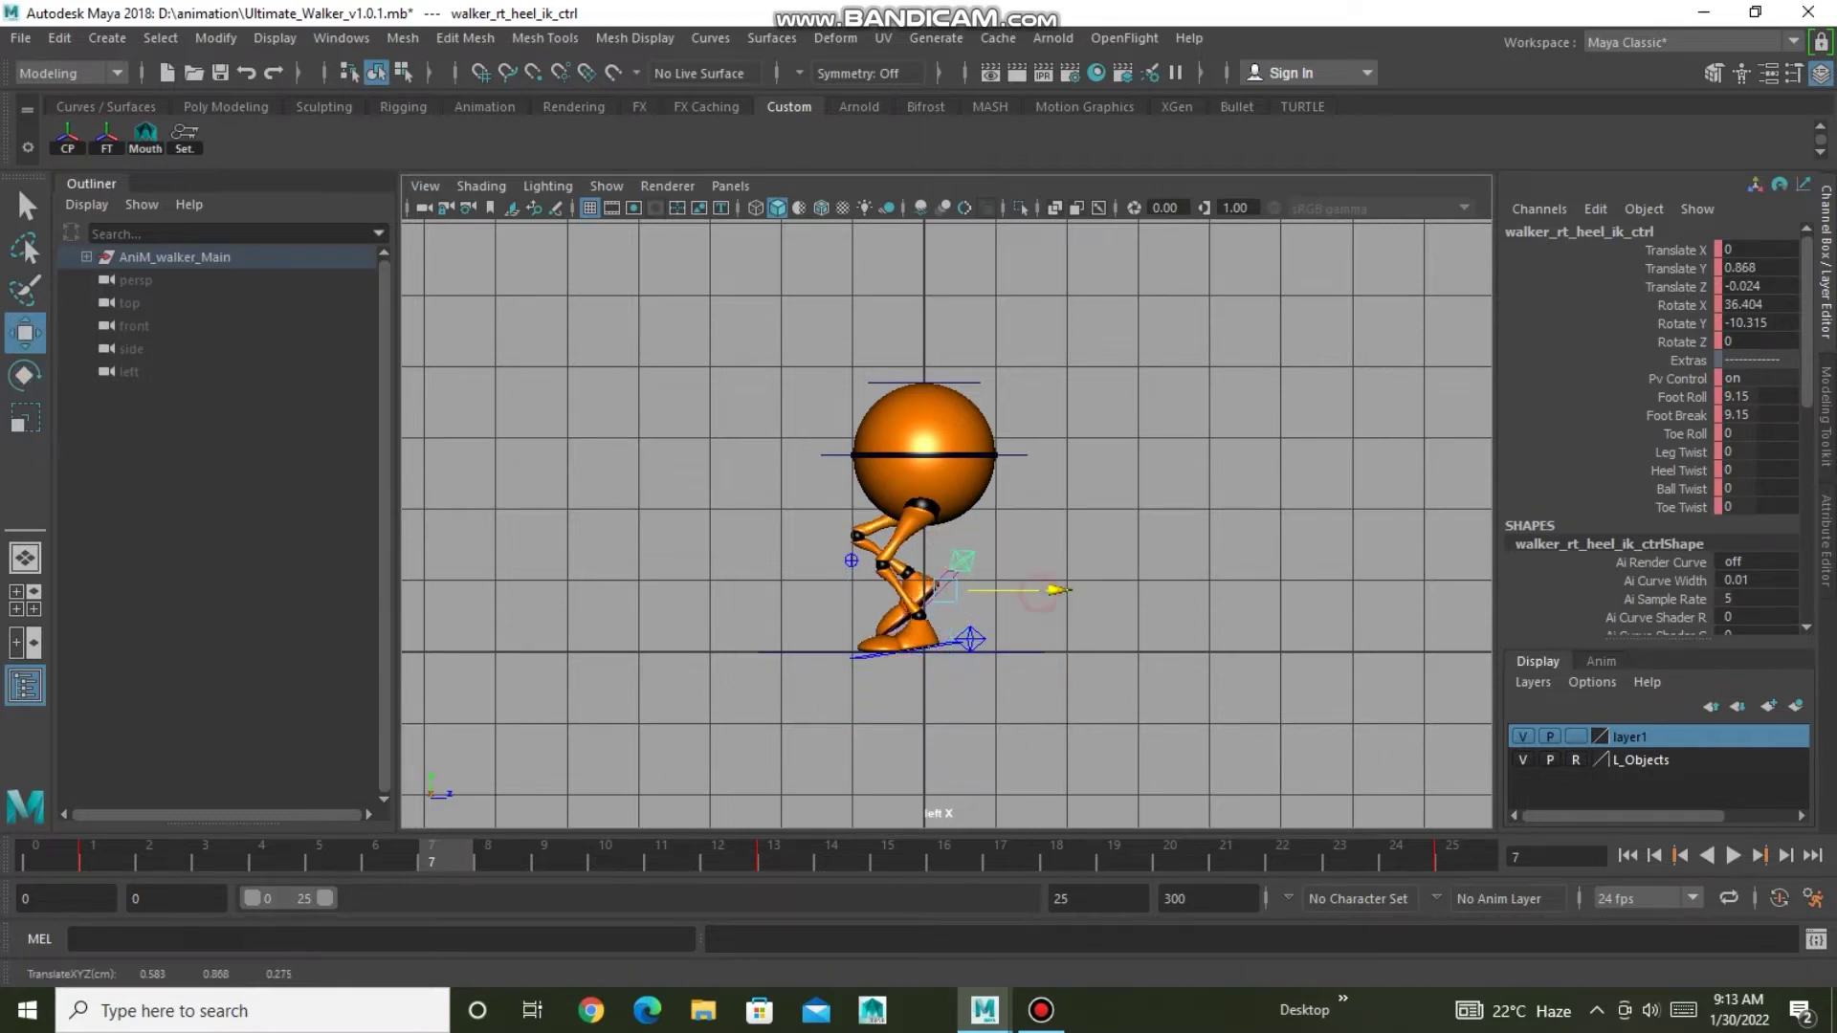
left_click_drag(1041, 593, 1062, 591)
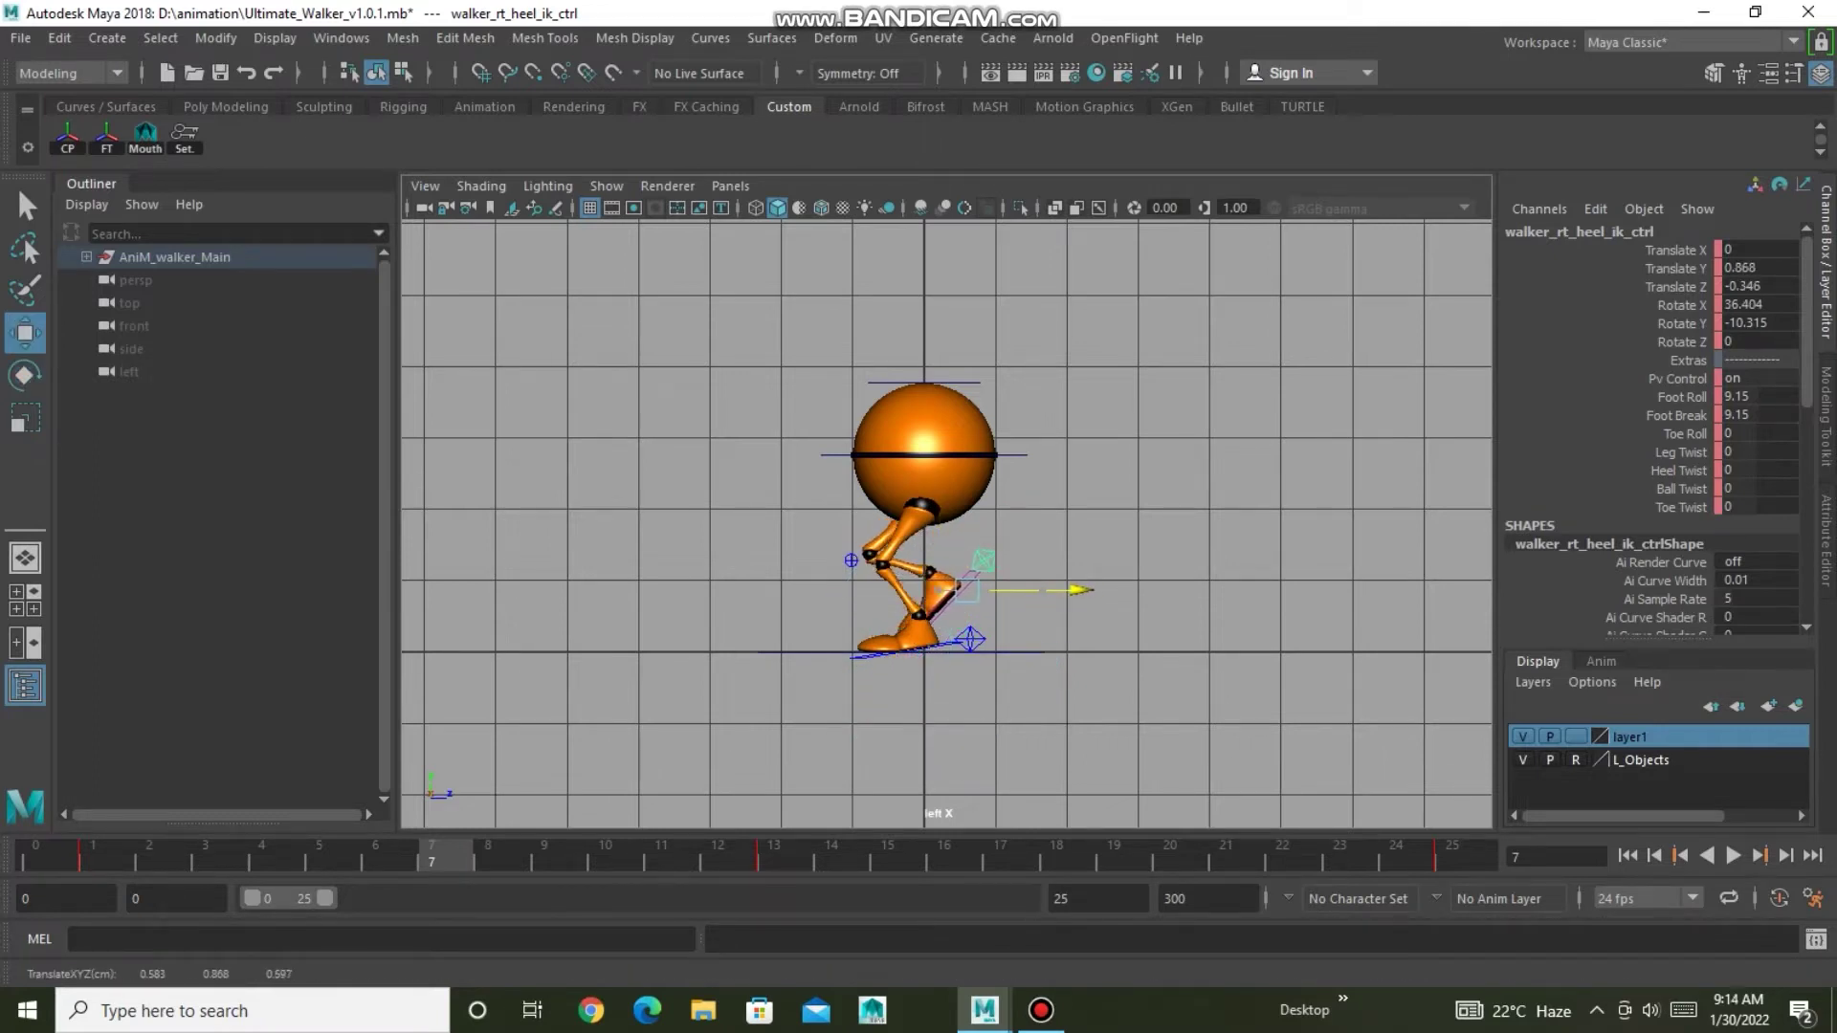
Re-enter the left heel's Foot Roll value and slide the right foot further along Z.
left_click(1022, 452)
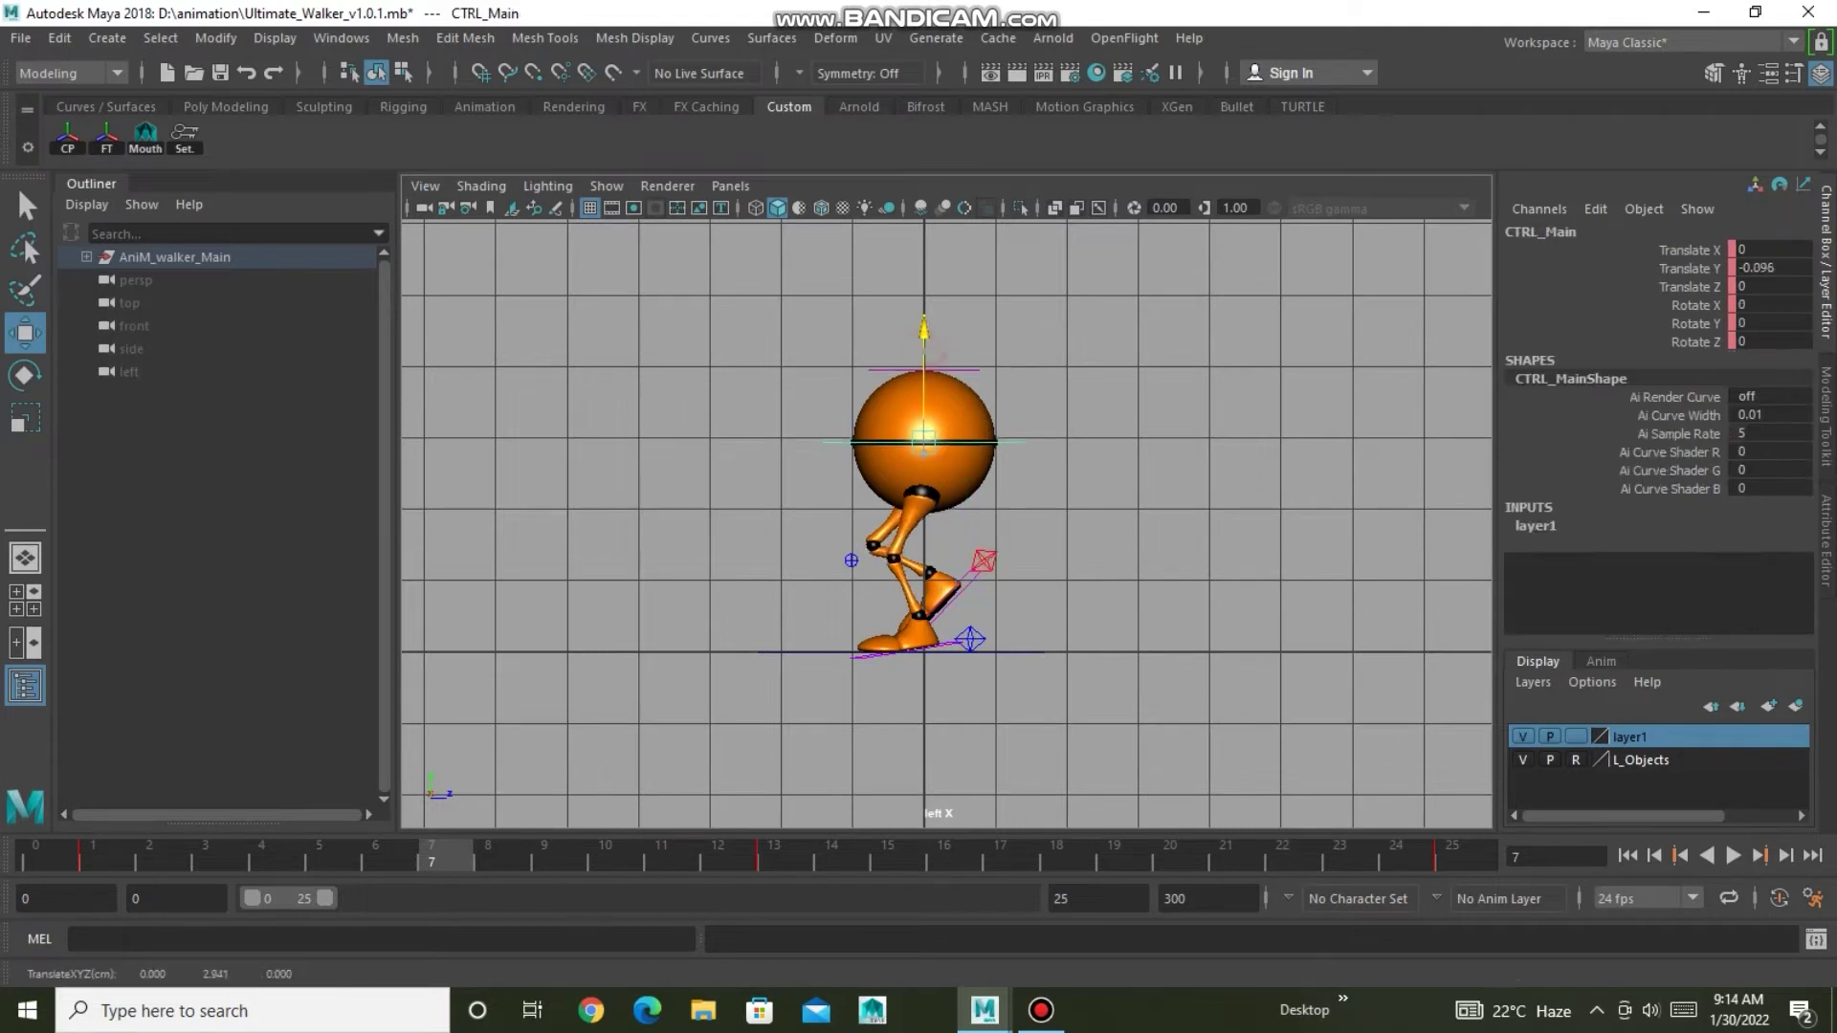
left_click(970, 639)
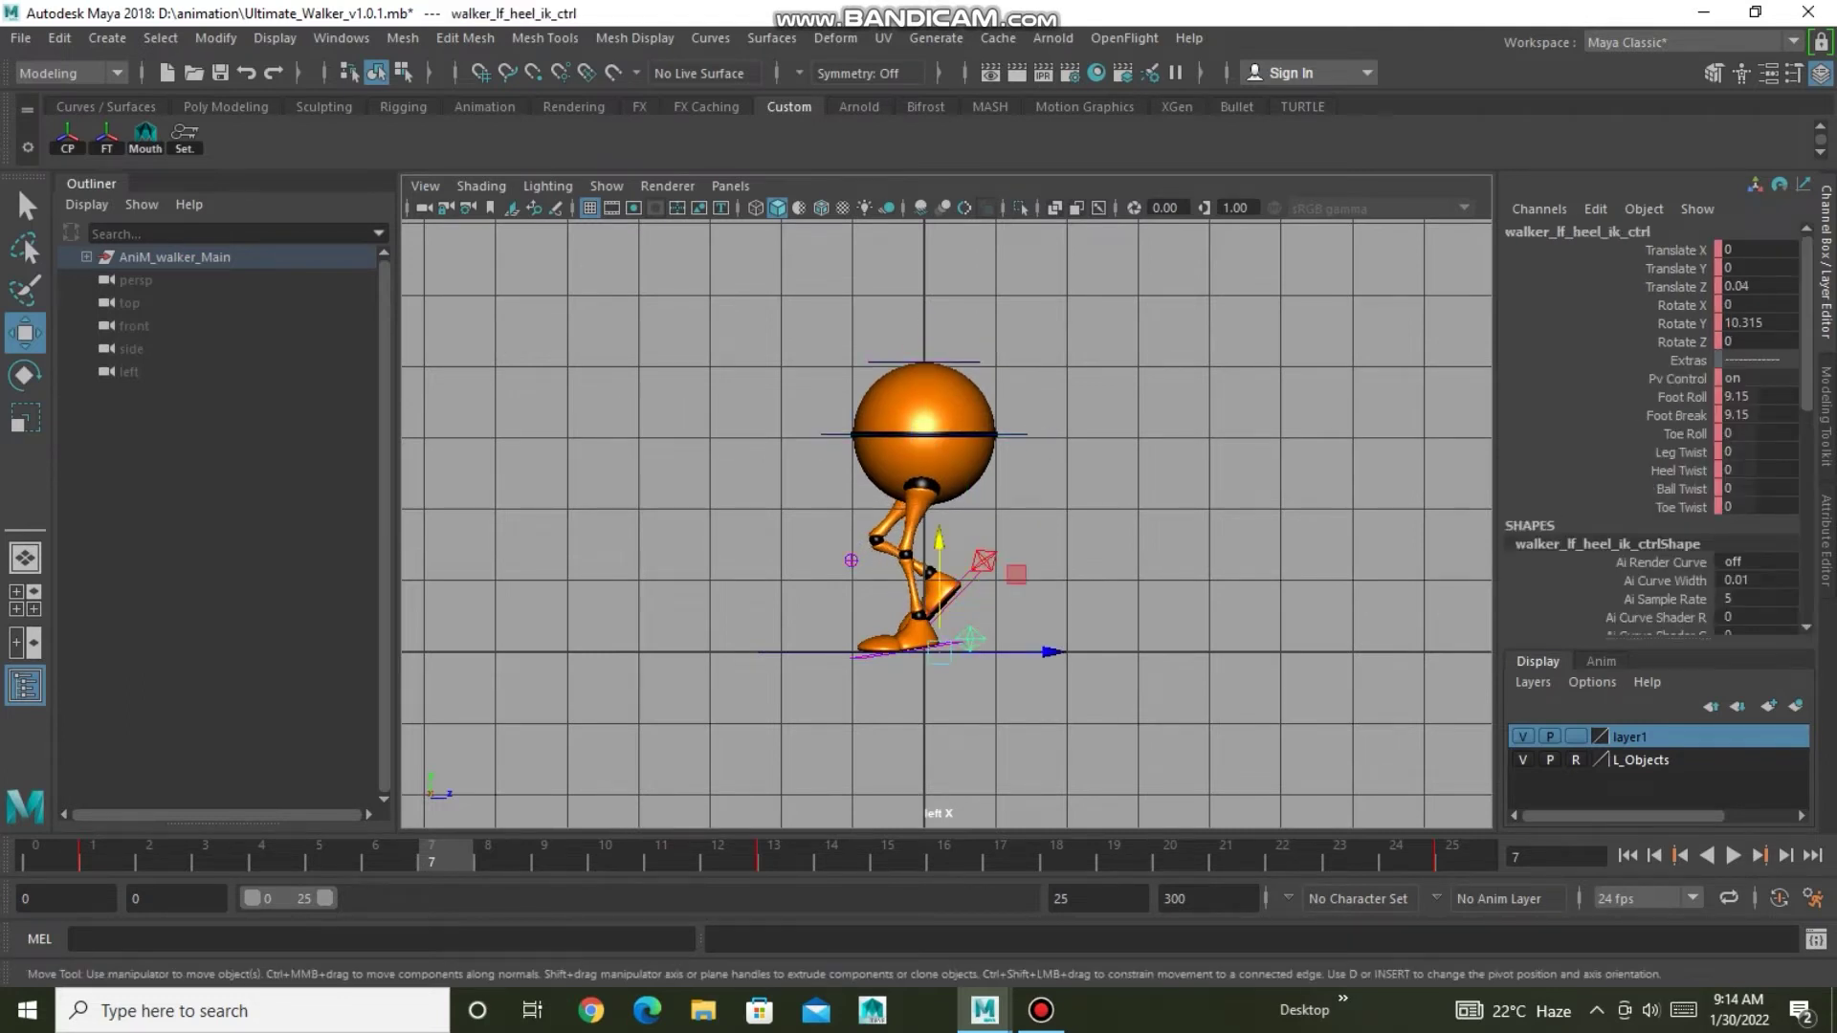
double_click(1756, 396)
key("Return")
left_click(1108, 570)
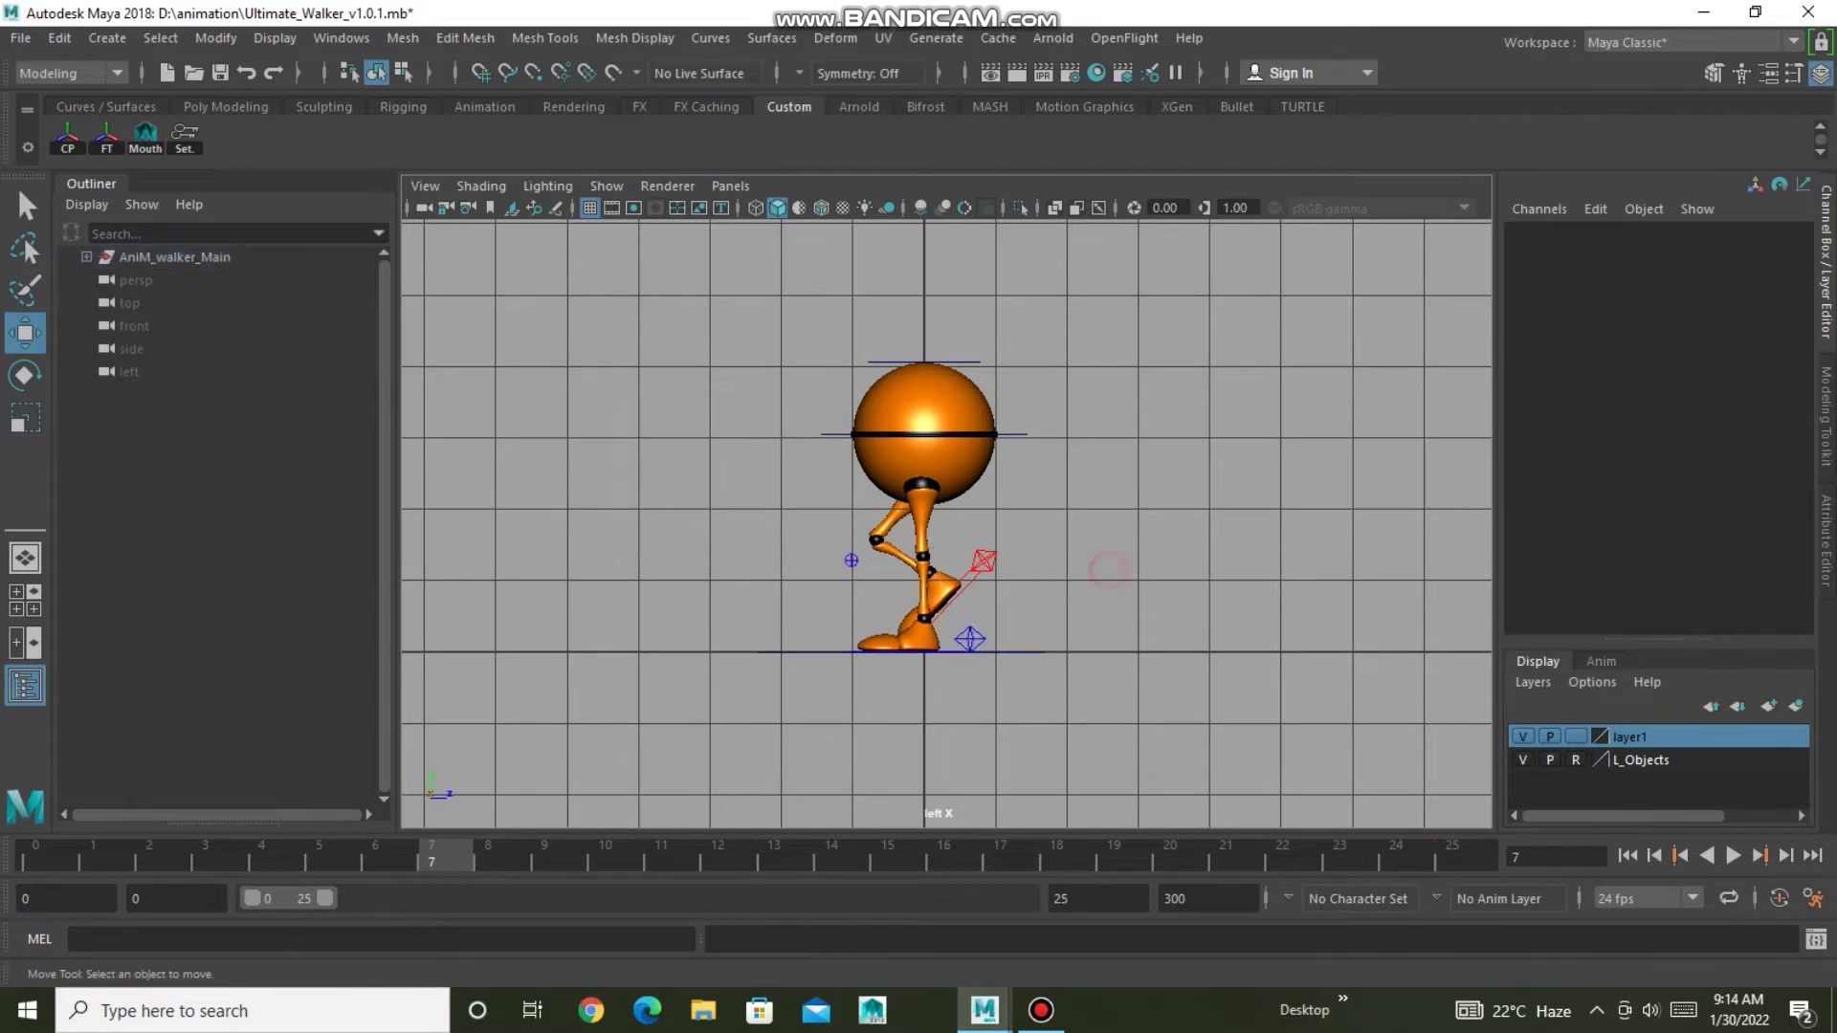
left_click(983, 560)
left_click_drag(1081, 589, 1105, 589)
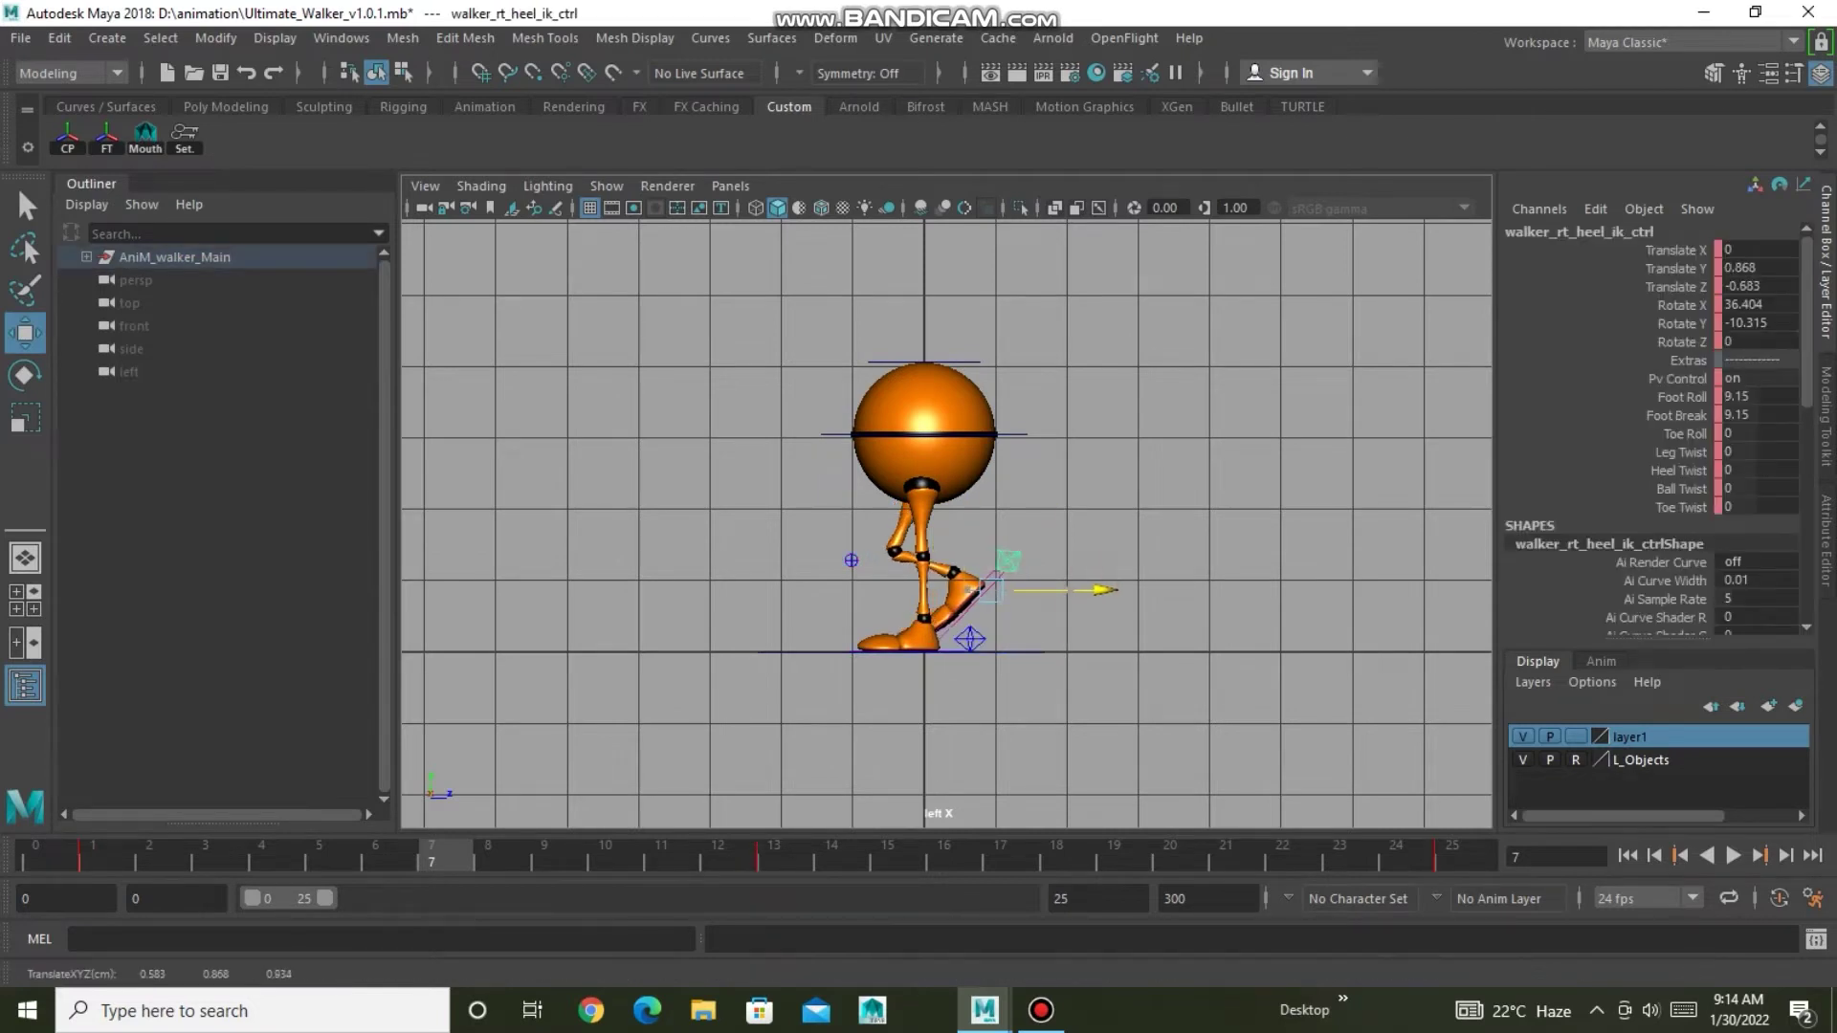
Lower the body slightly, shift the left foot along Z, and drop the right foot a little.
left_click(991, 478)
left_click(930, 431)
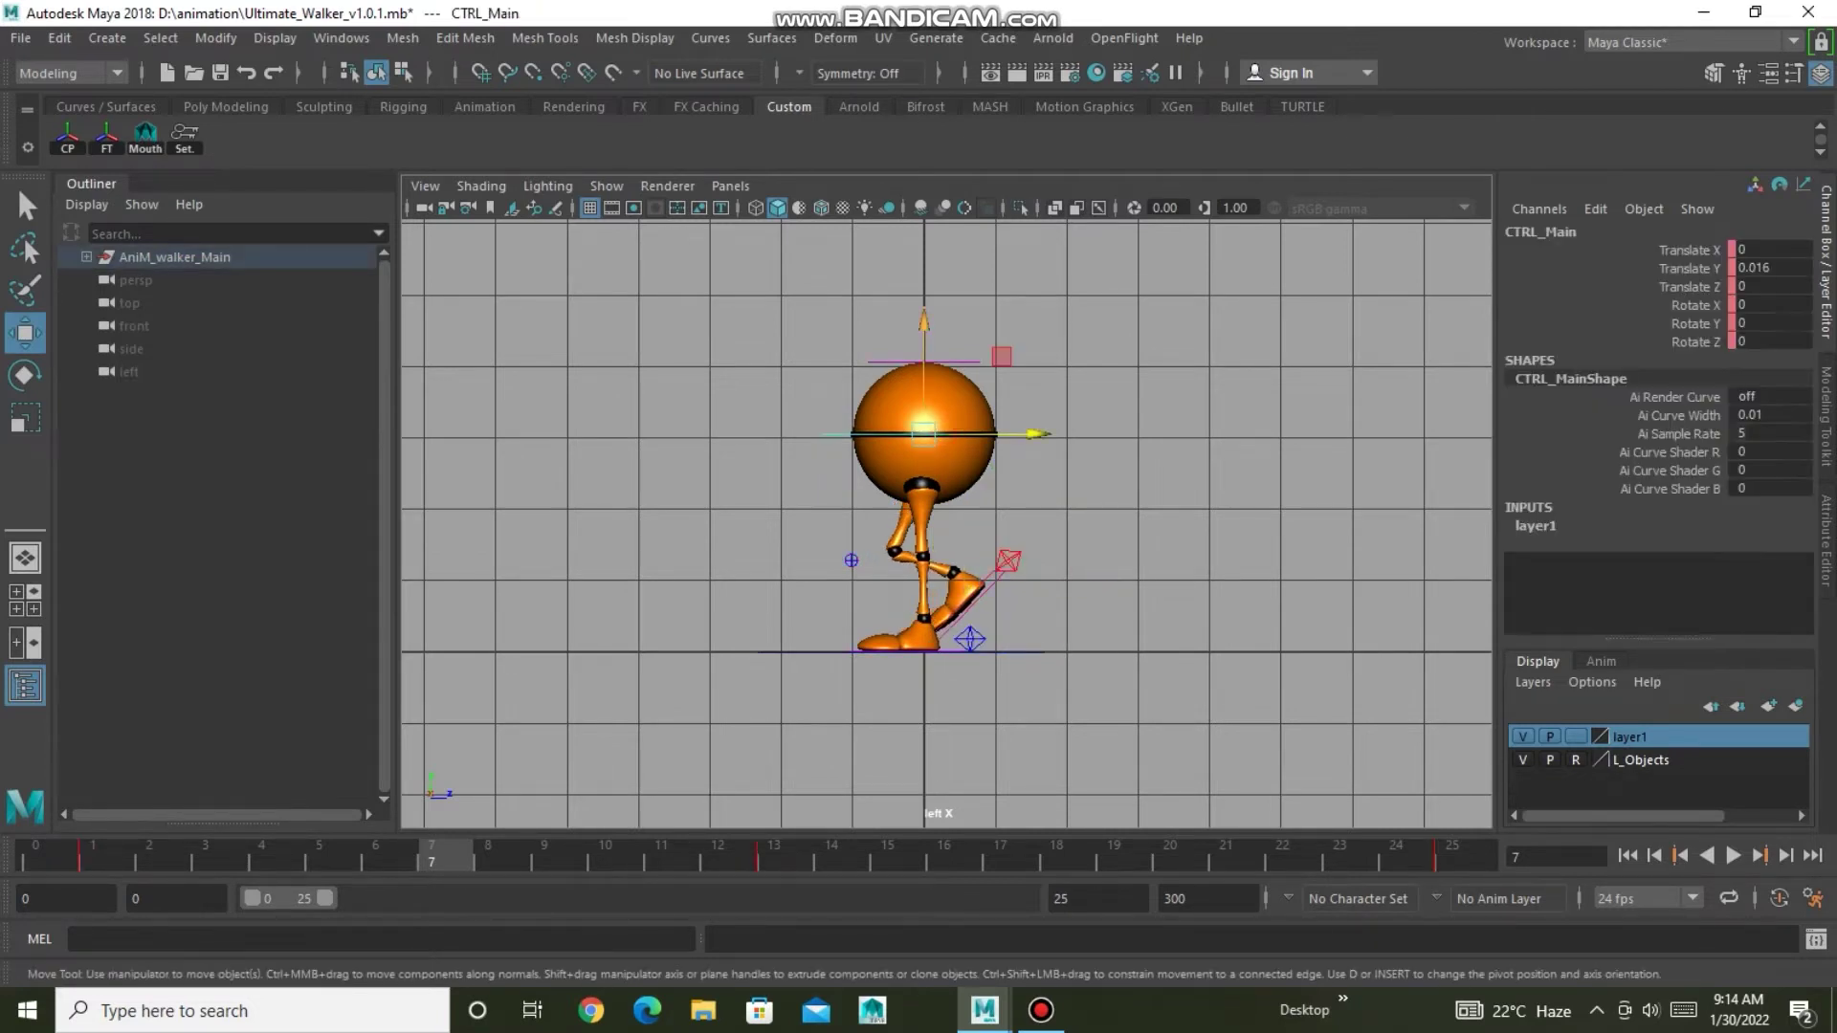
left_click_drag(925, 383, 924, 386)
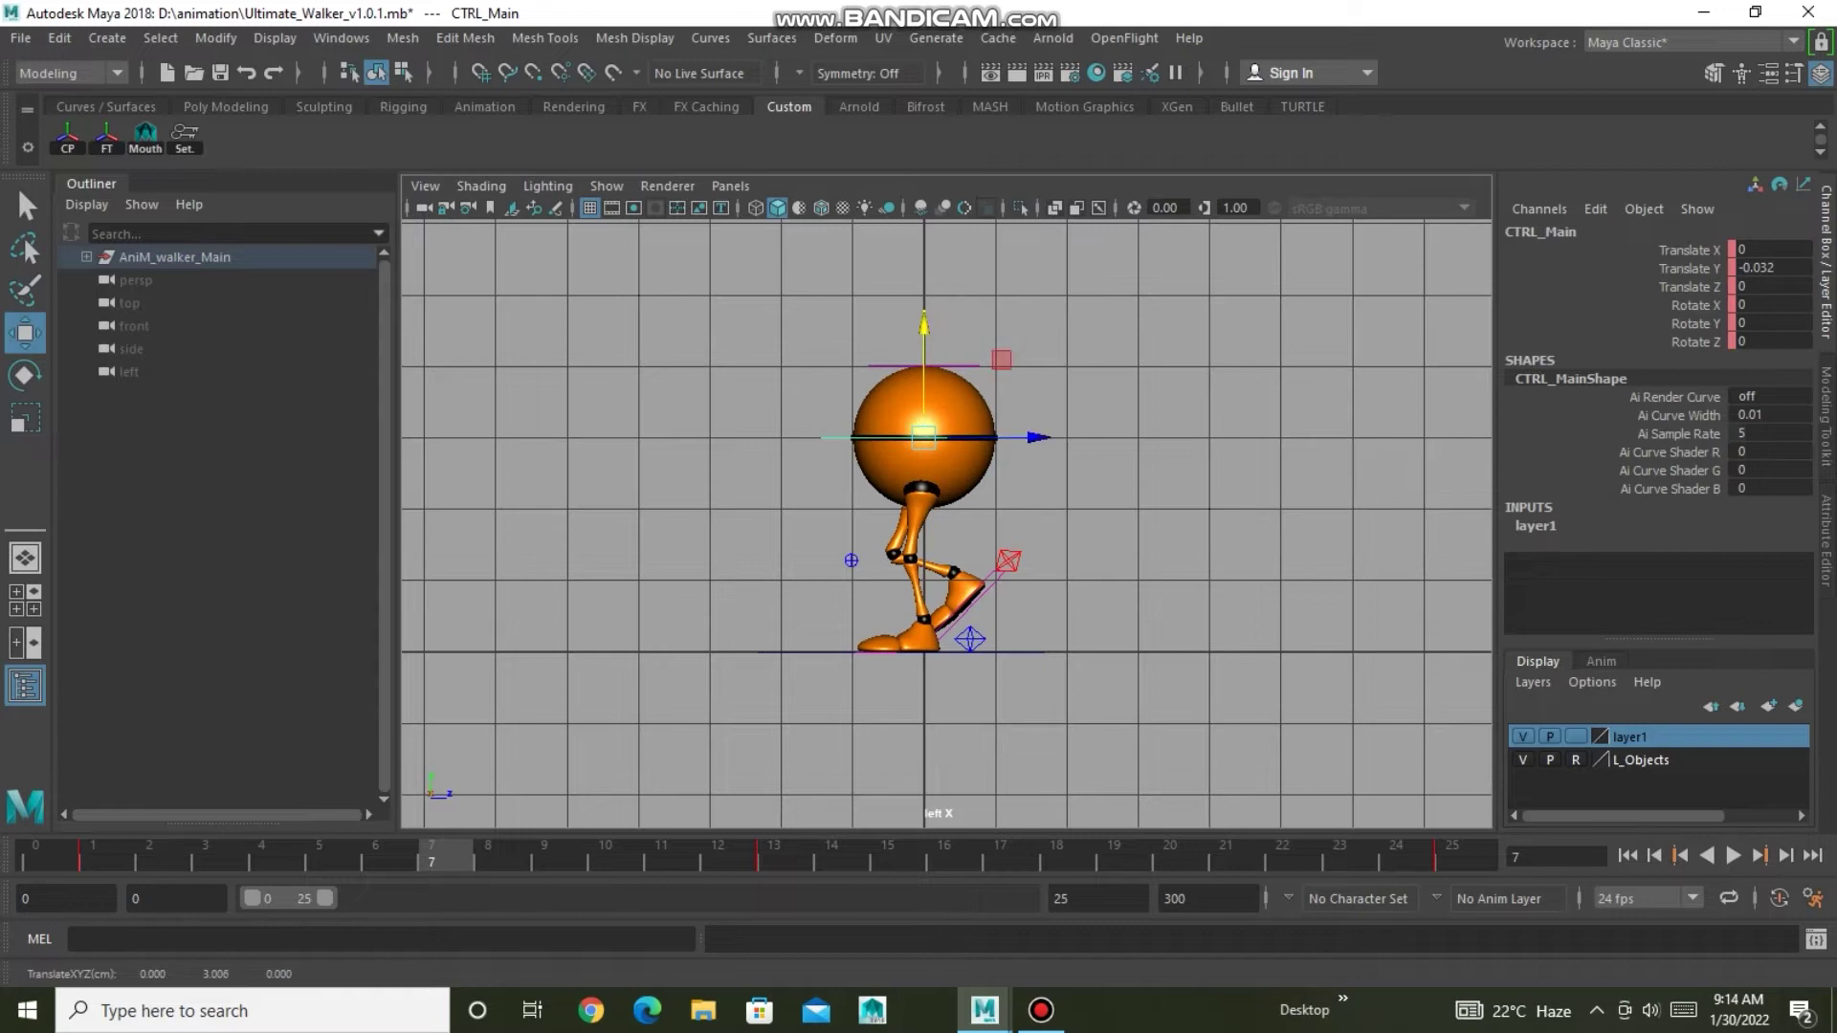
left_click(909, 651)
mouse_move(1014, 652)
left_mouse_down()
mouse_move(962, 639)
mouse_move(984, 590)
left_mouse_up()
left_click(1008, 572)
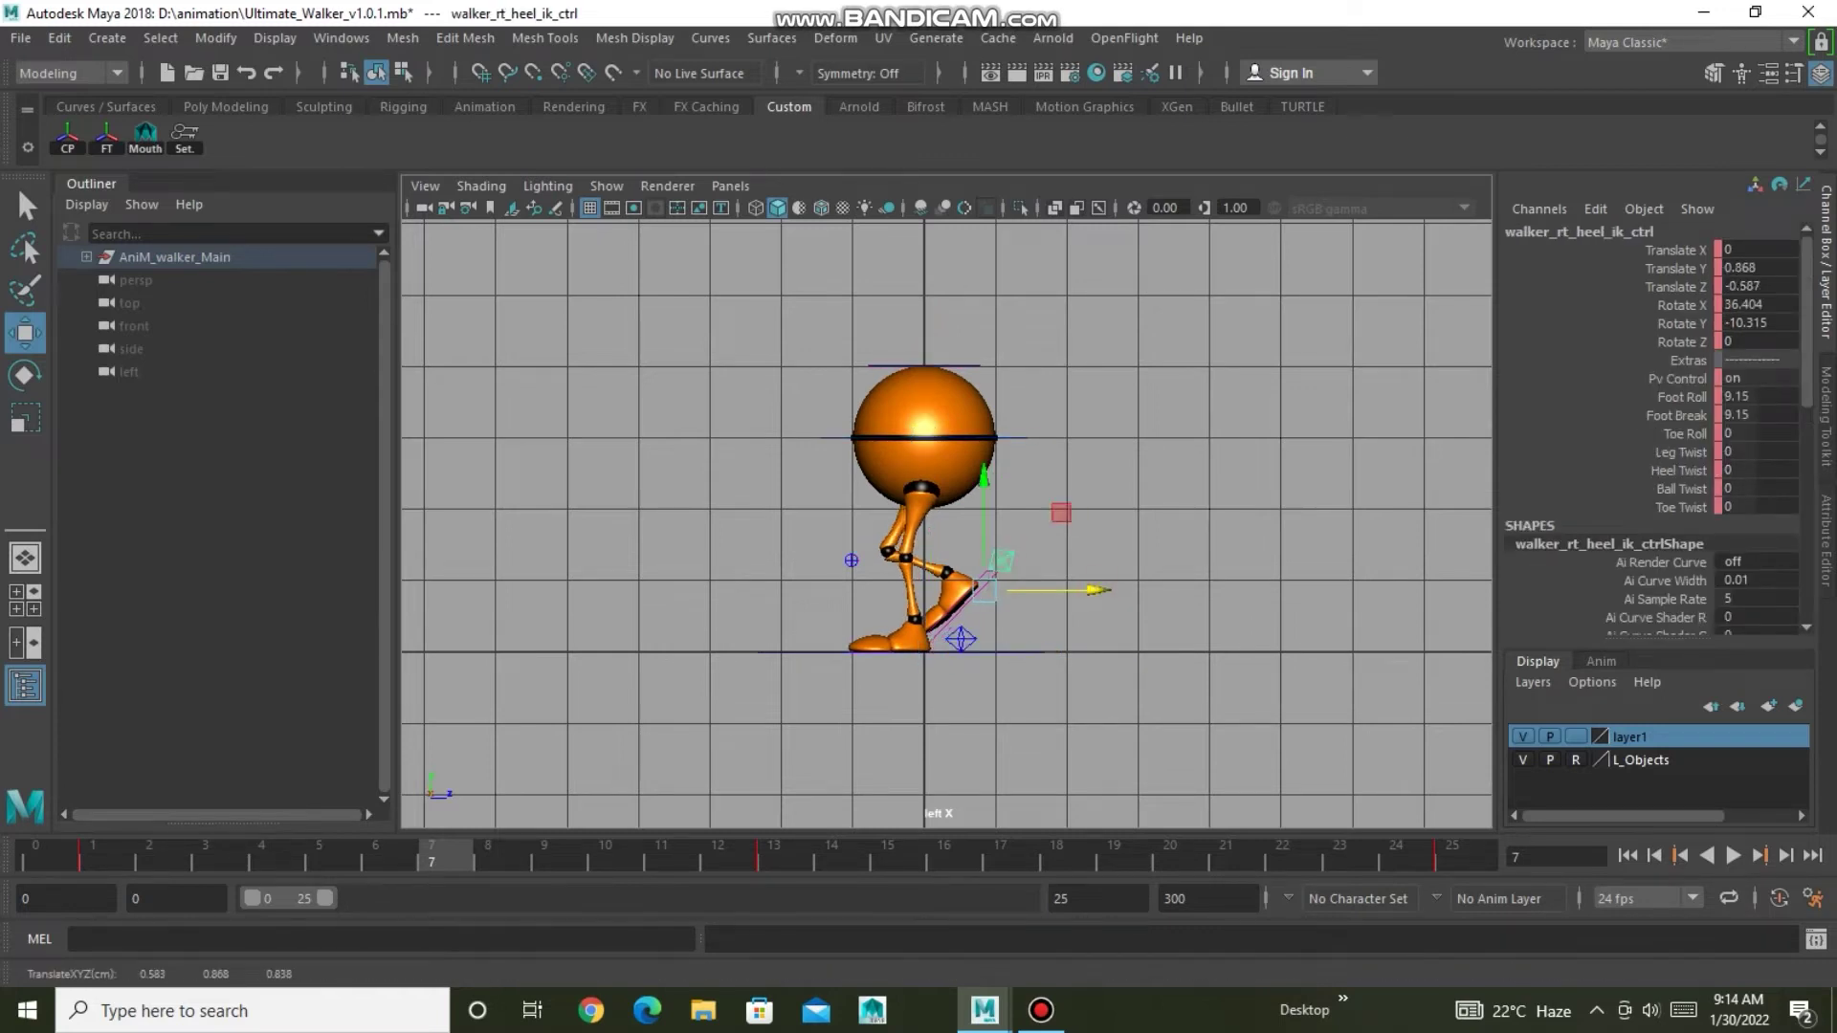
left_click_drag(985, 479, 985, 486)
Set the right heel's Foot Roll and Foot Break to 19.45 and nudge it along Z.
left_click_drag(1679, 396, 1679, 414)
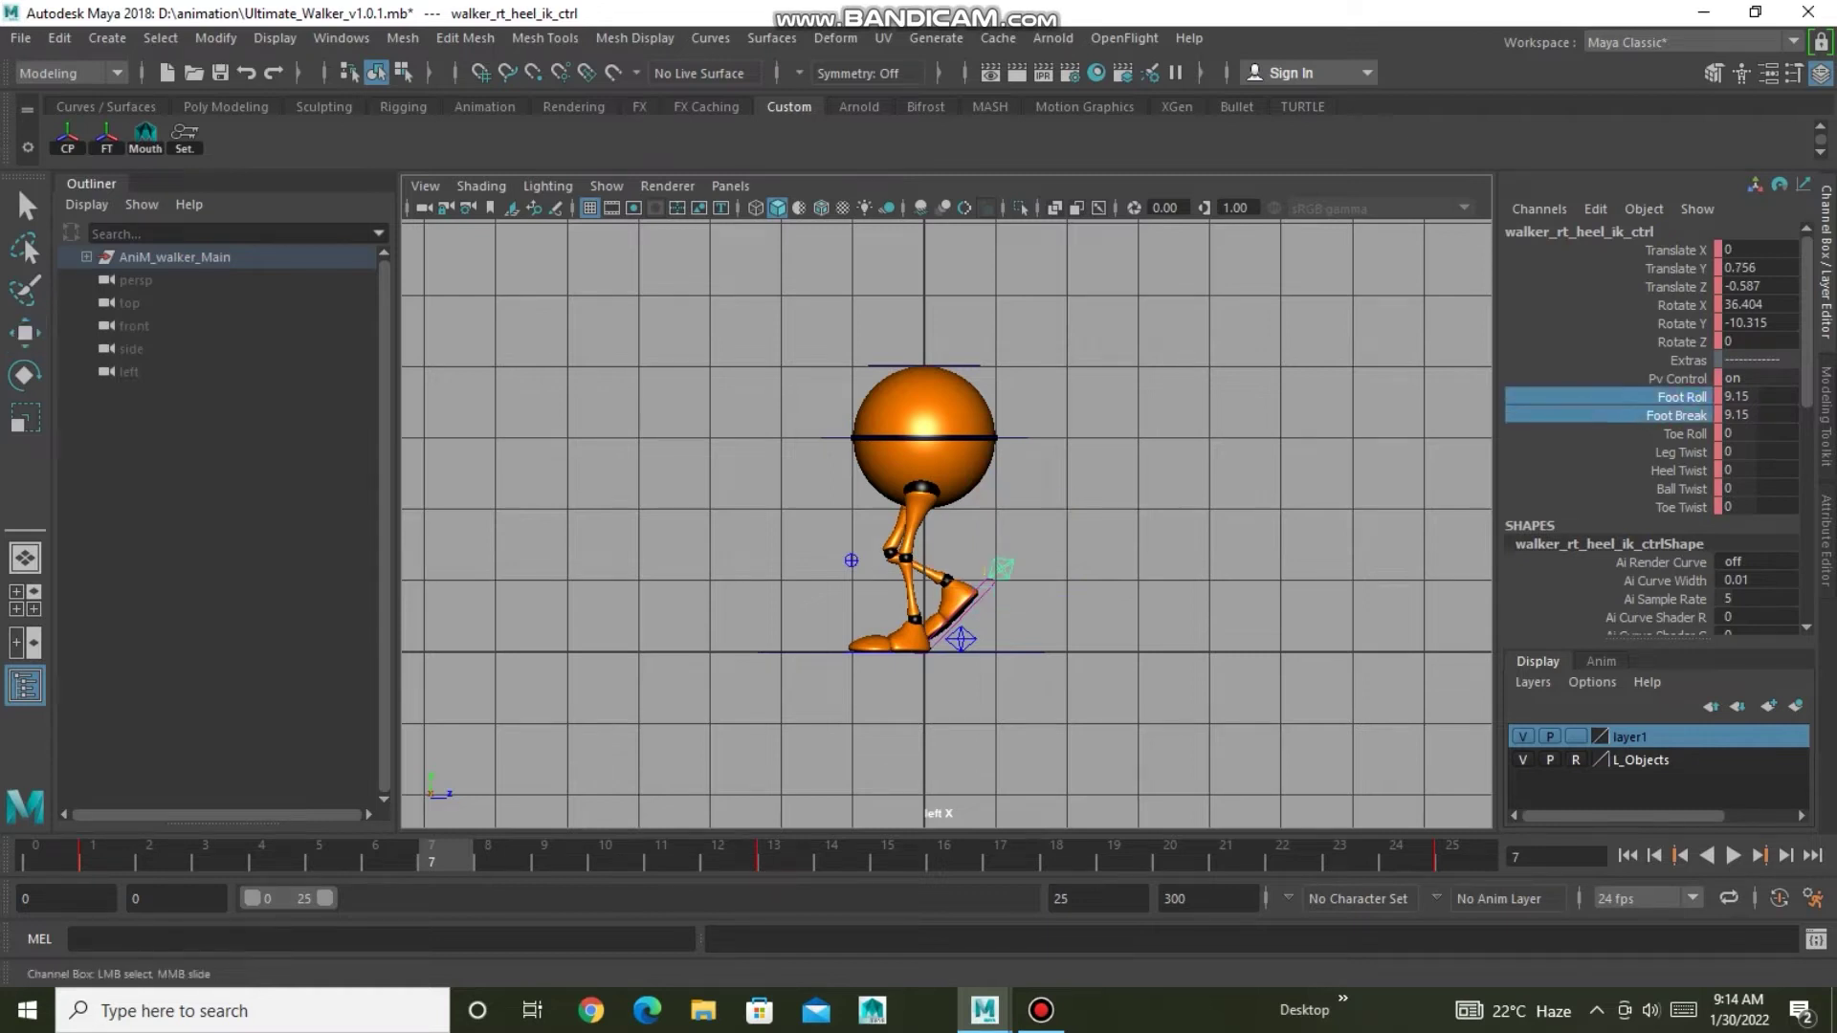
middle_click_drag(1148, 478, 1206, 478)
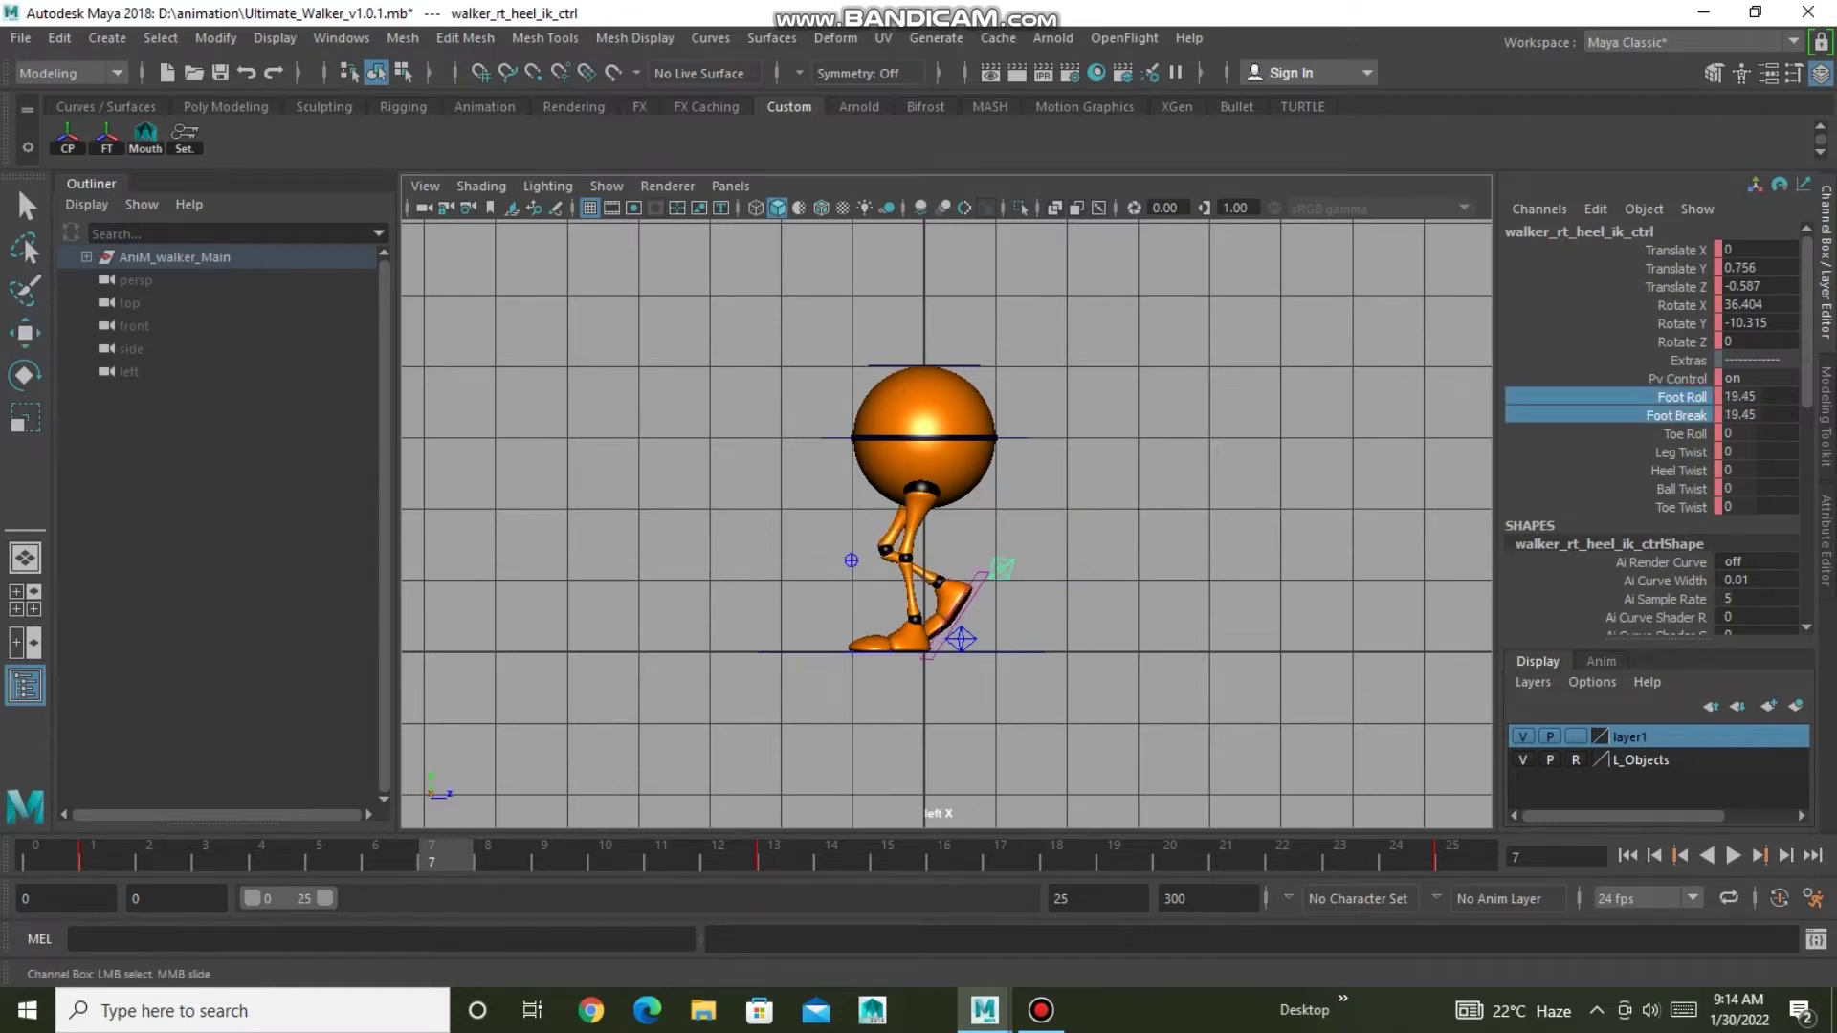
key("w")
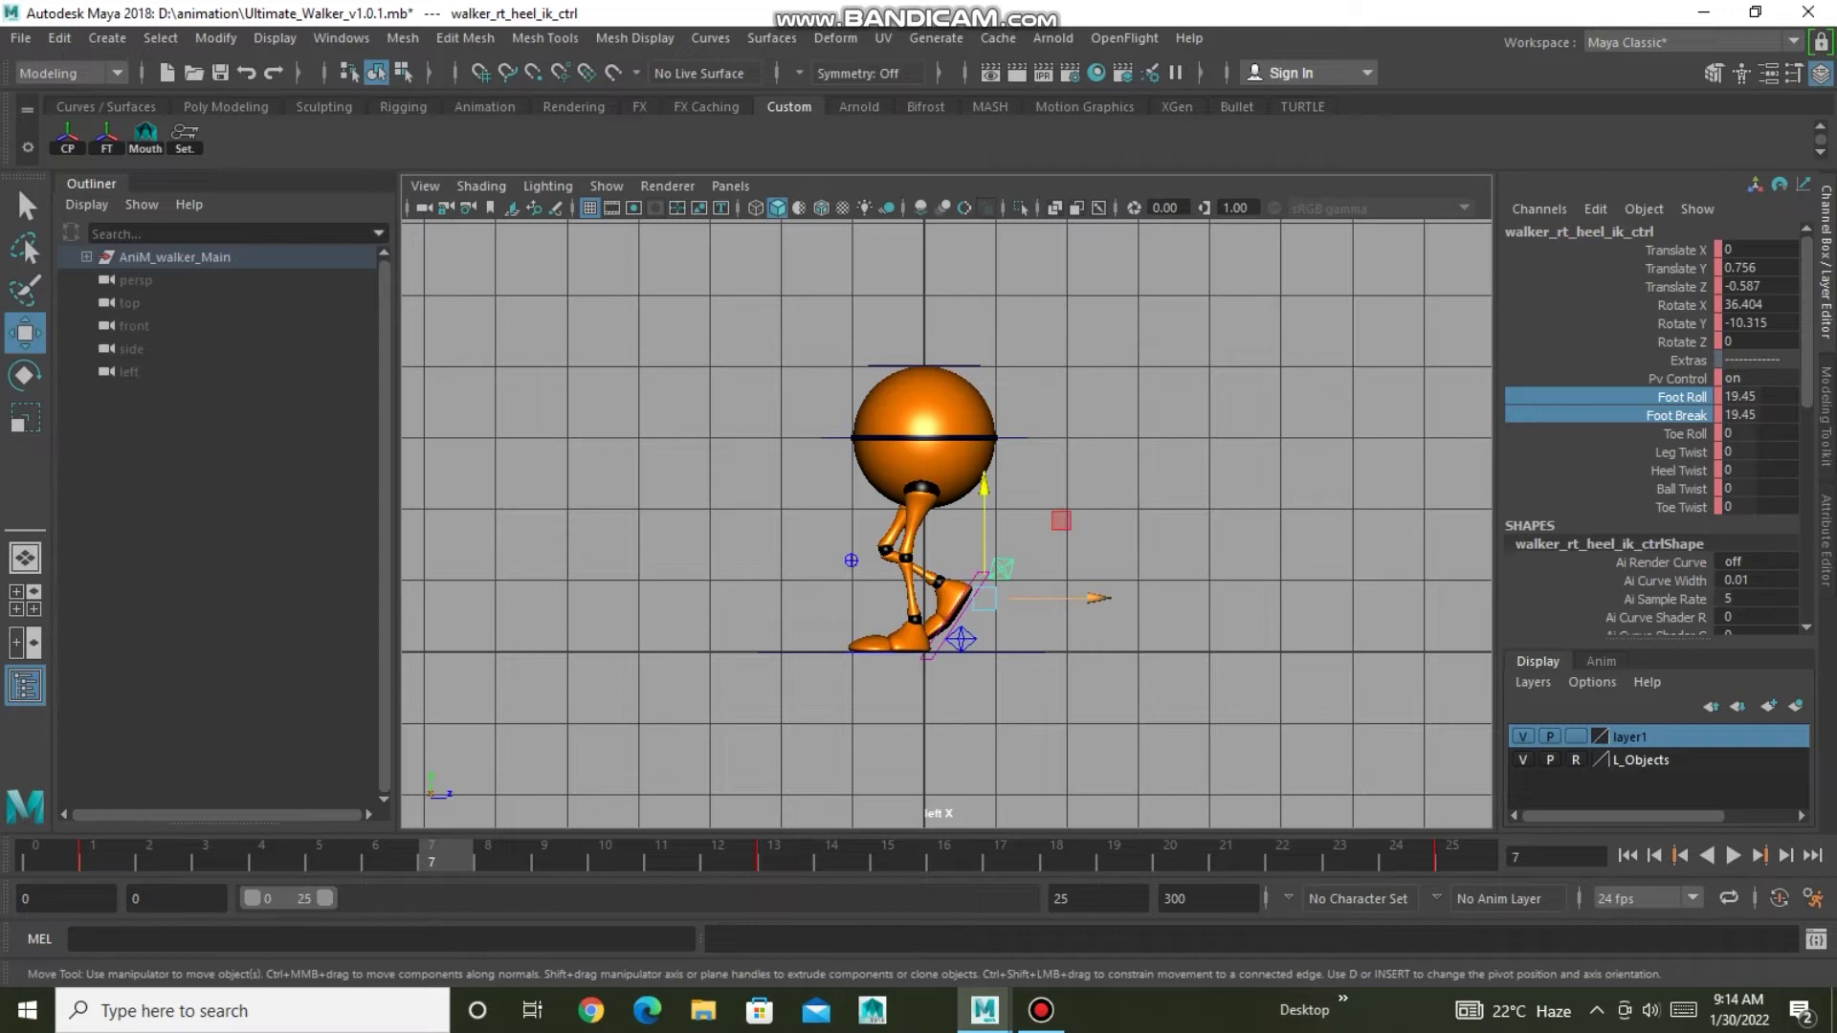
left_click_drag(1081, 598, 1075, 598)
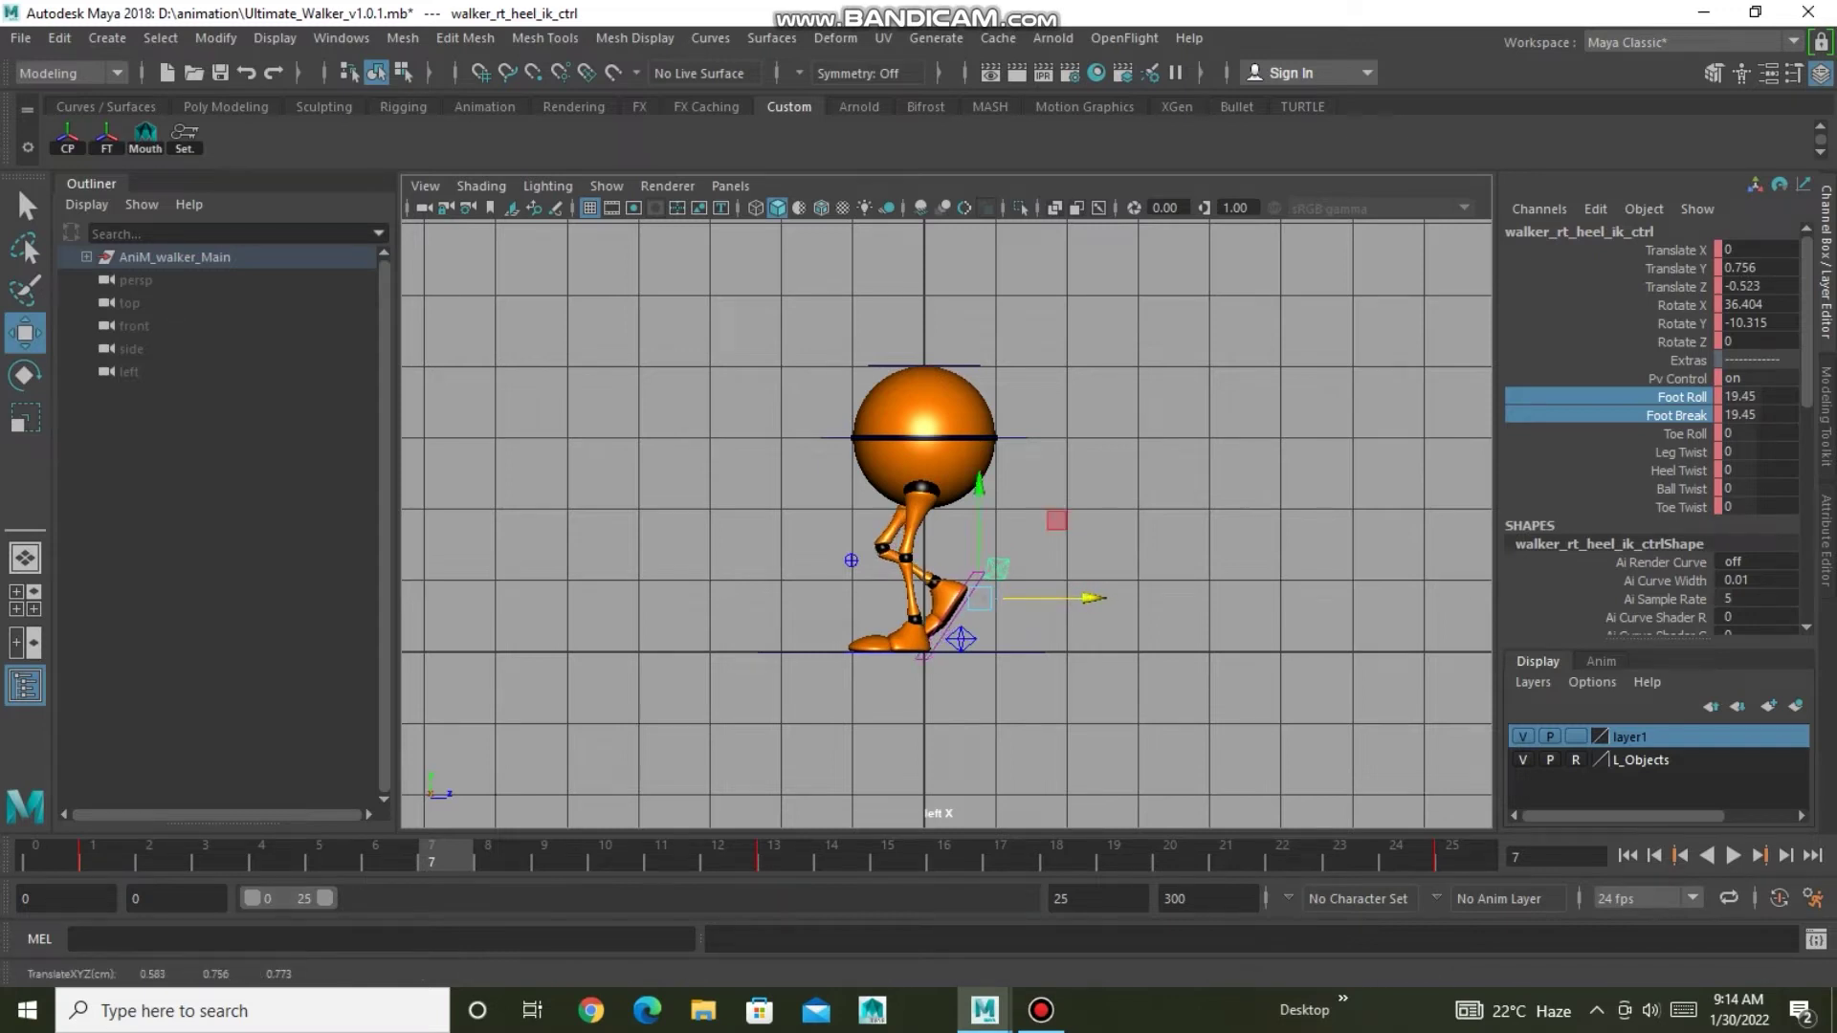
right_click(1598, 735)
Select the layer1 controls, go to frame 4, and set left heel Foot Roll/Foot Break to 0.
left_click(1660, 832)
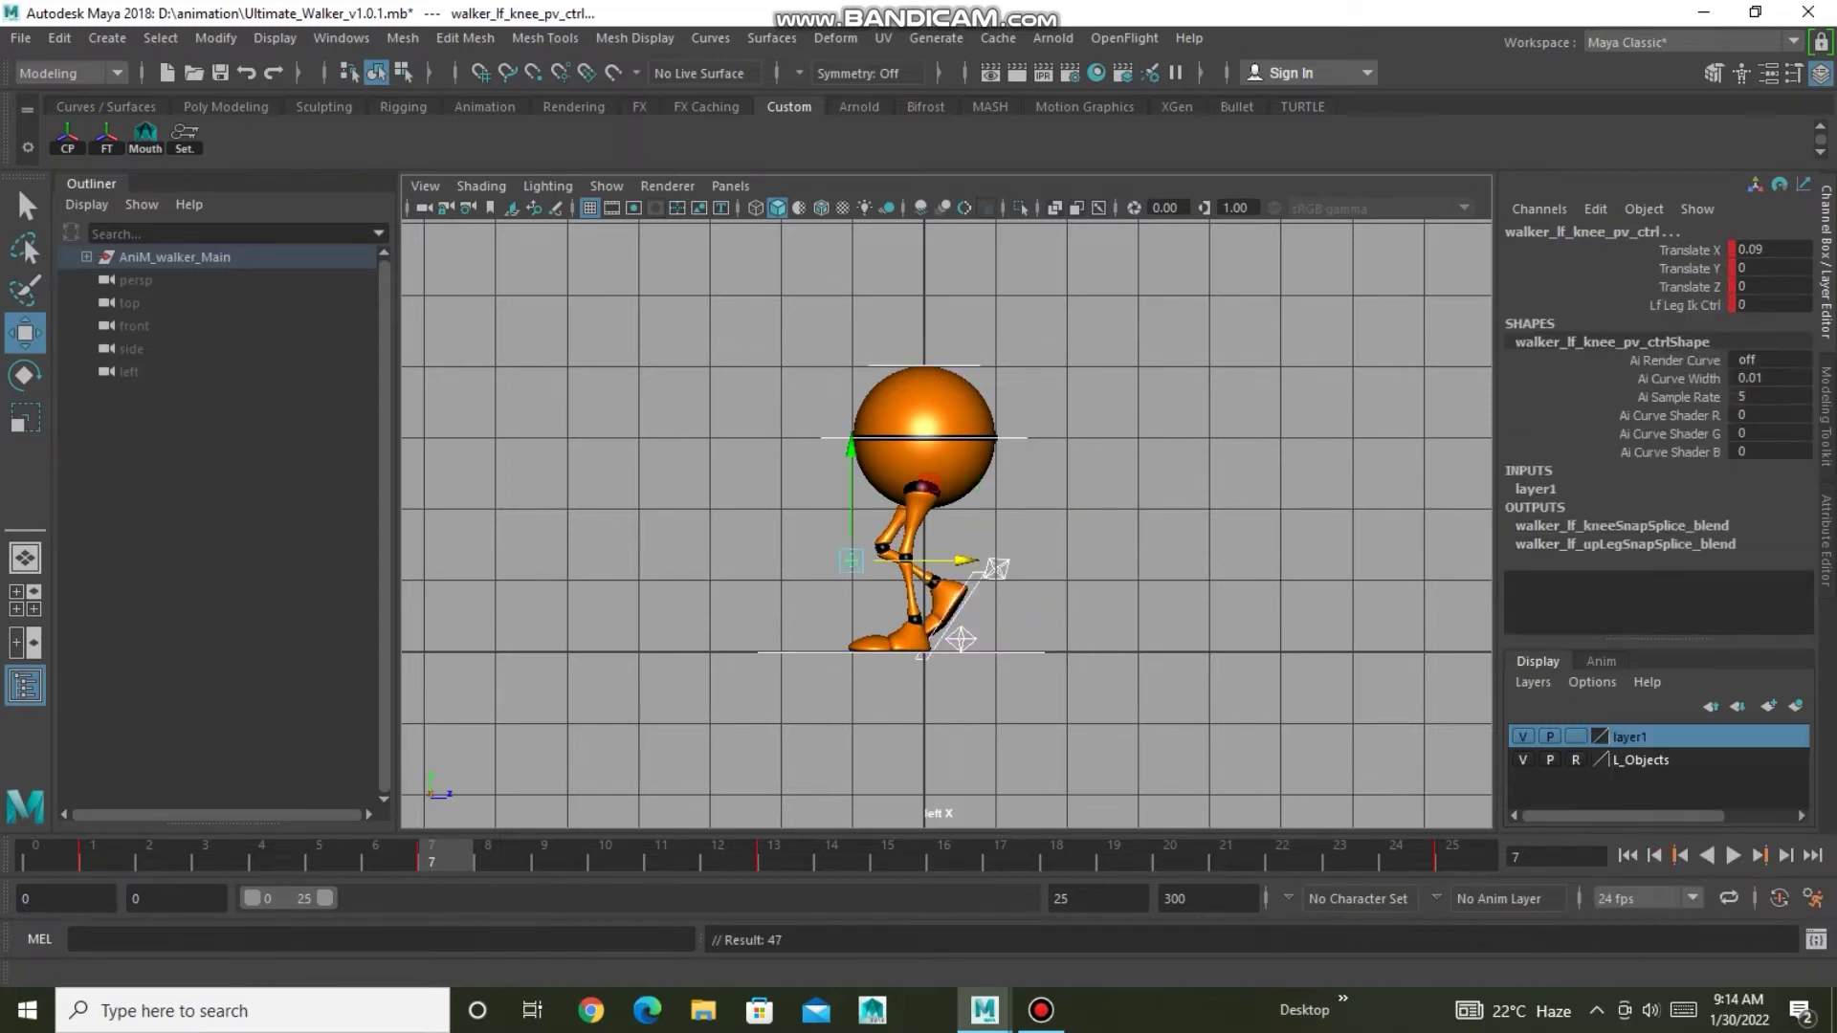
key("alt+comma")
key("alt+comma")
key("alt+comma")
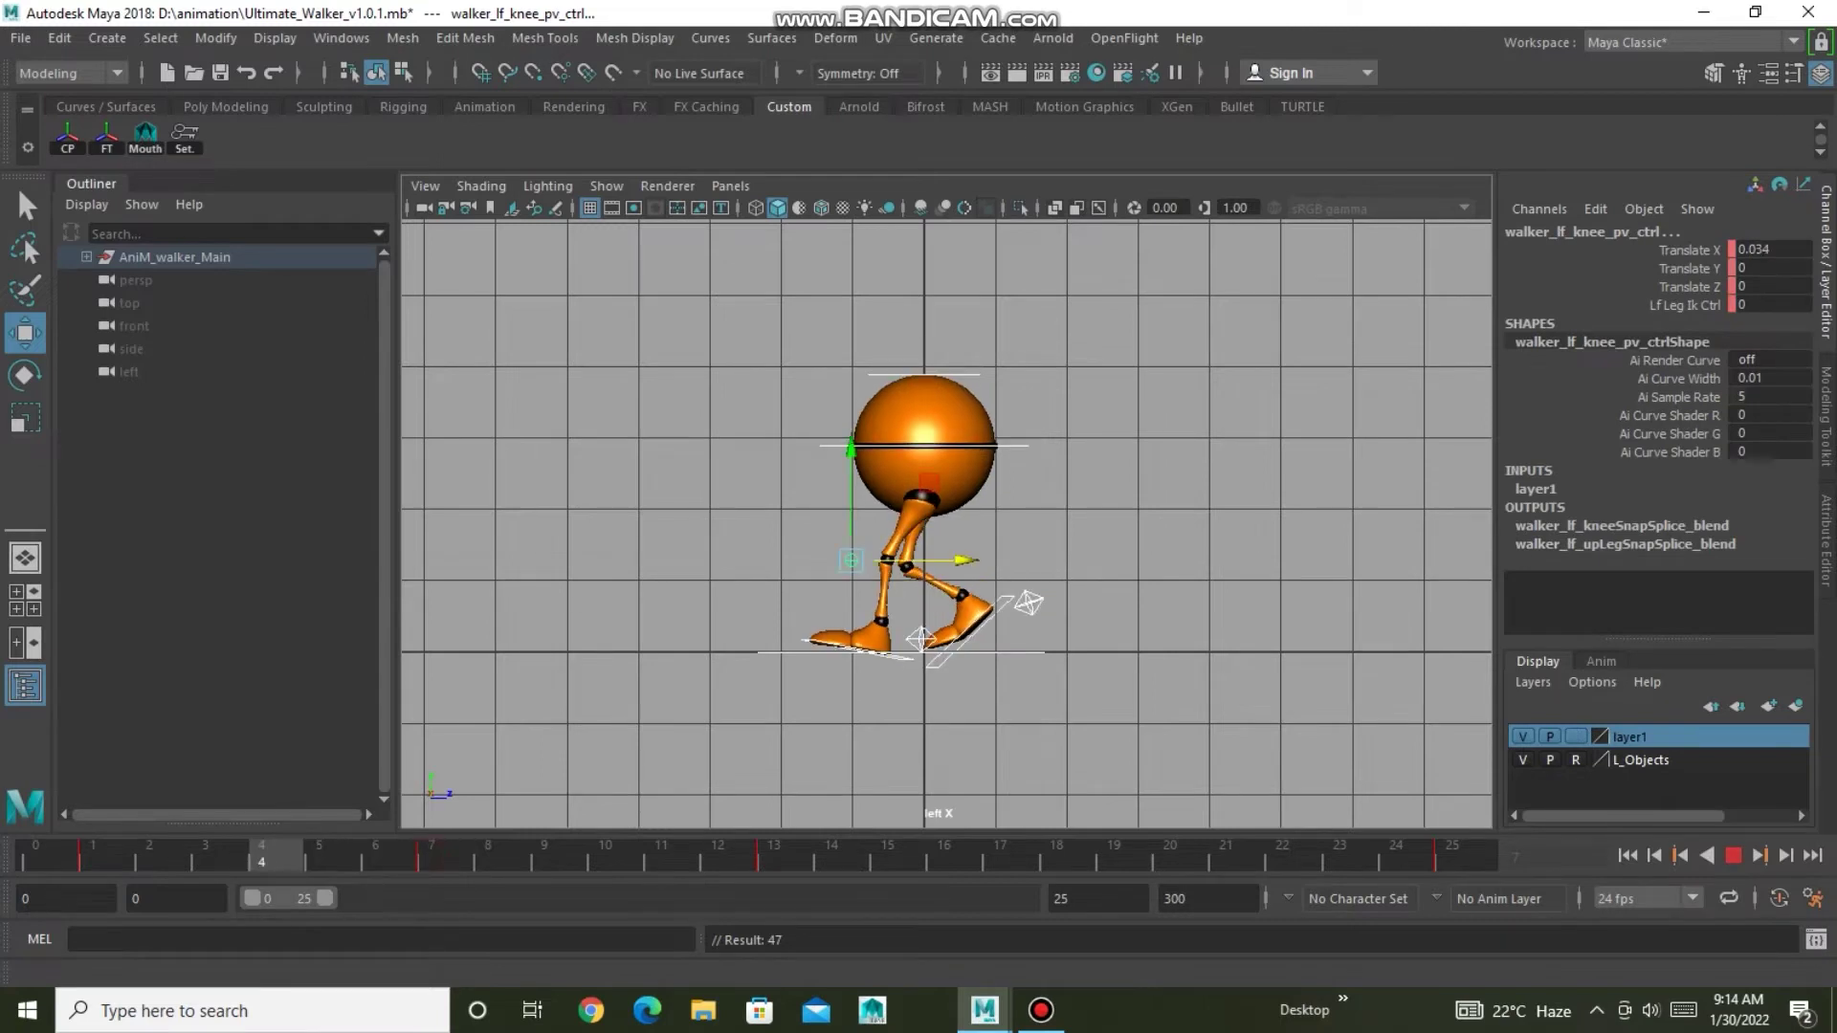
left_click(891, 654)
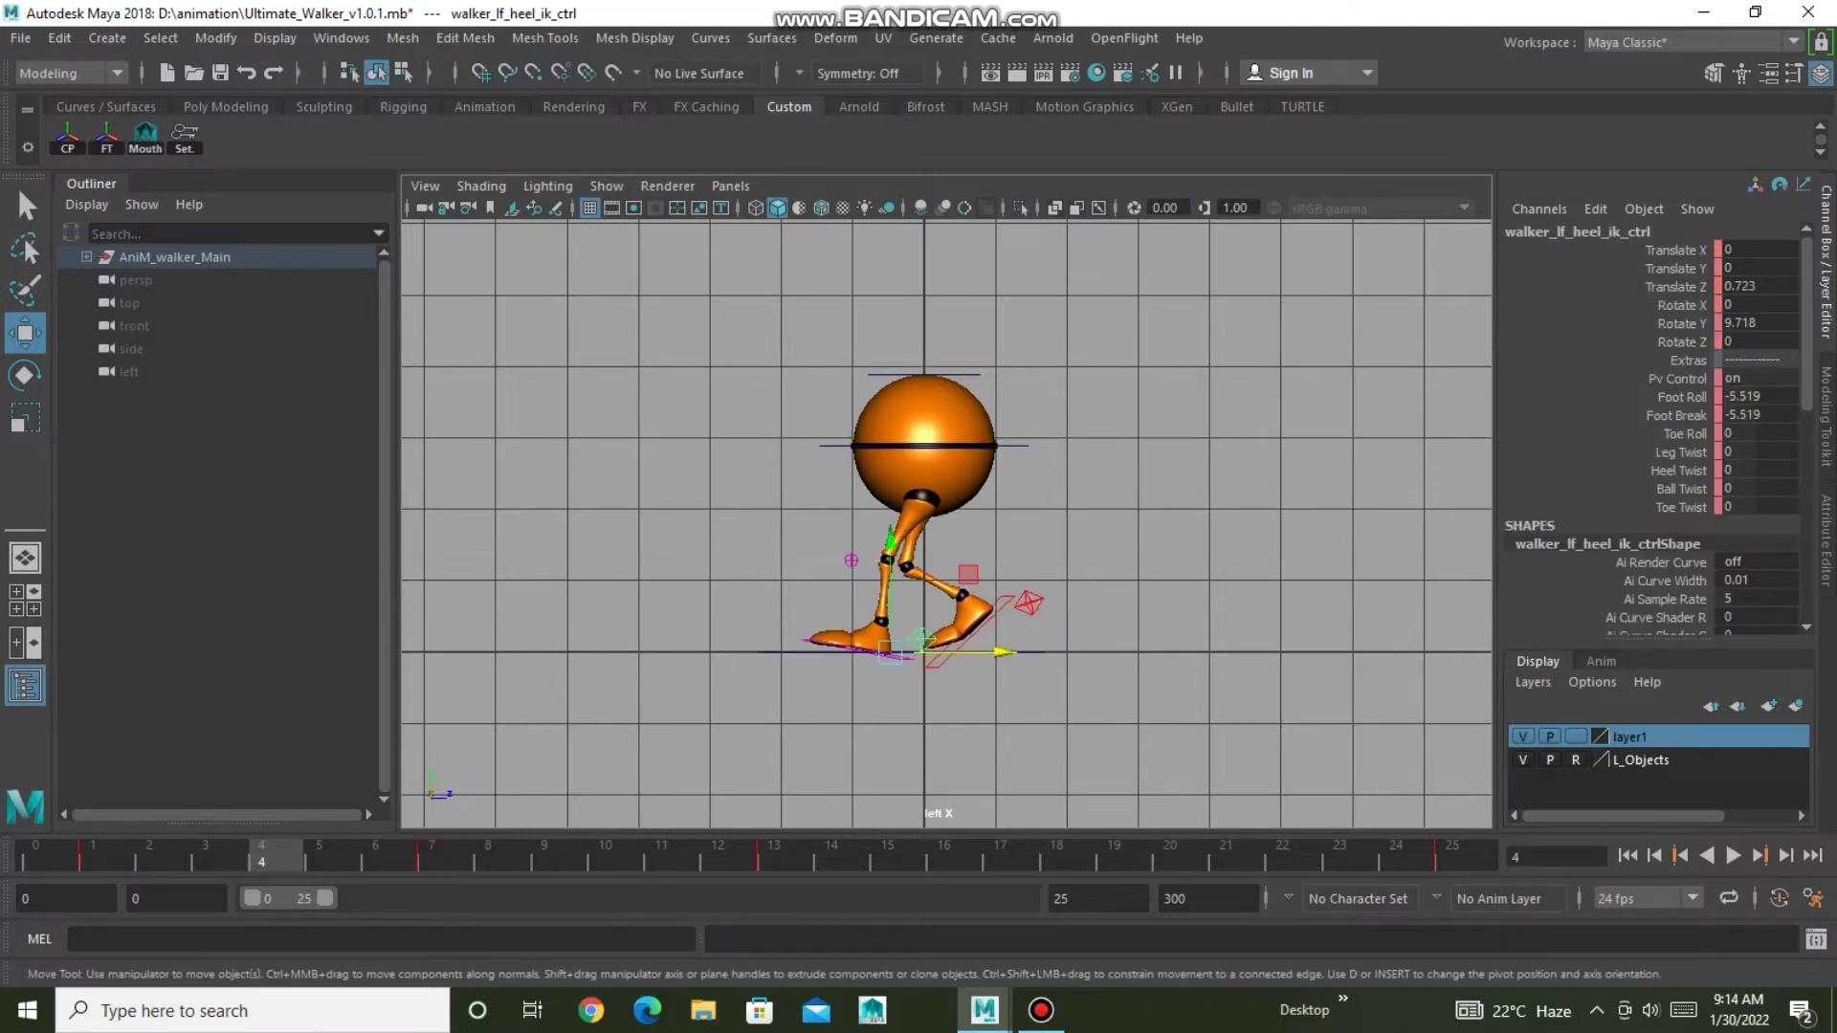
left_click_drag(1756, 396, 1755, 414)
type("0")
key("Return")
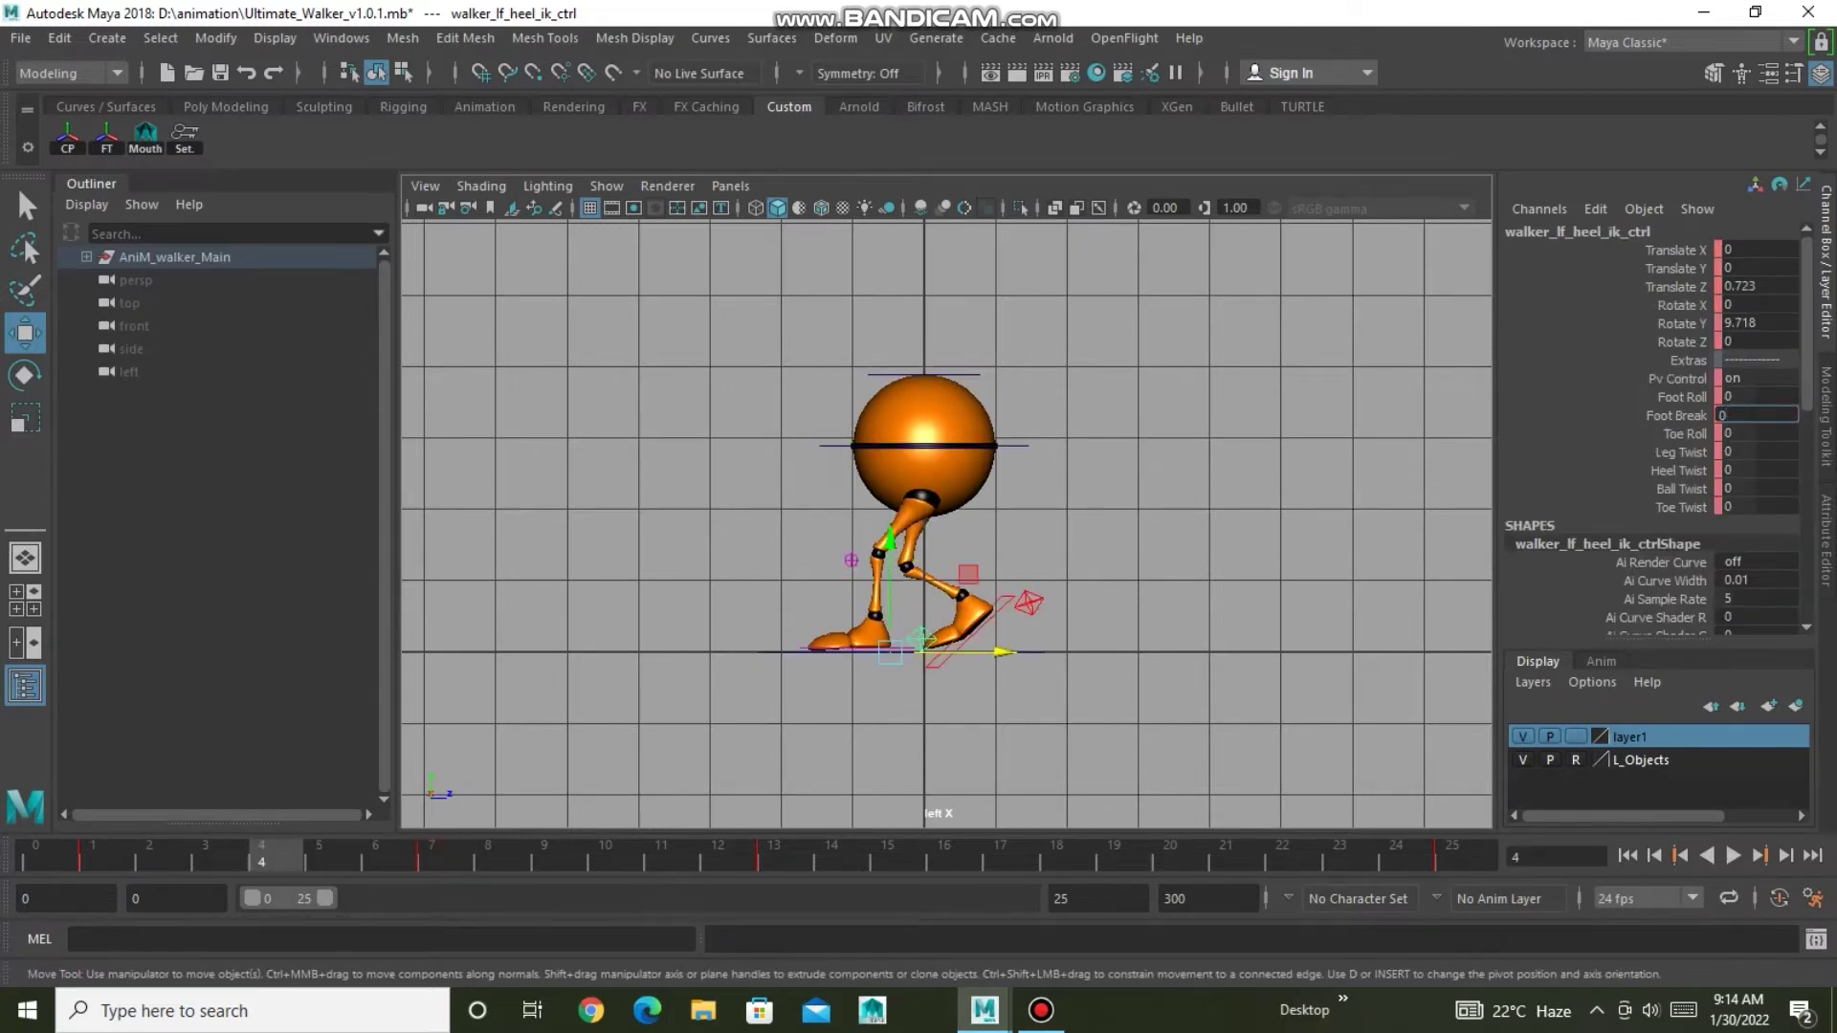
key("Return")
Lower the main body slightly and shift both heel controls along Z, then select layer1 objects.
key("Up")
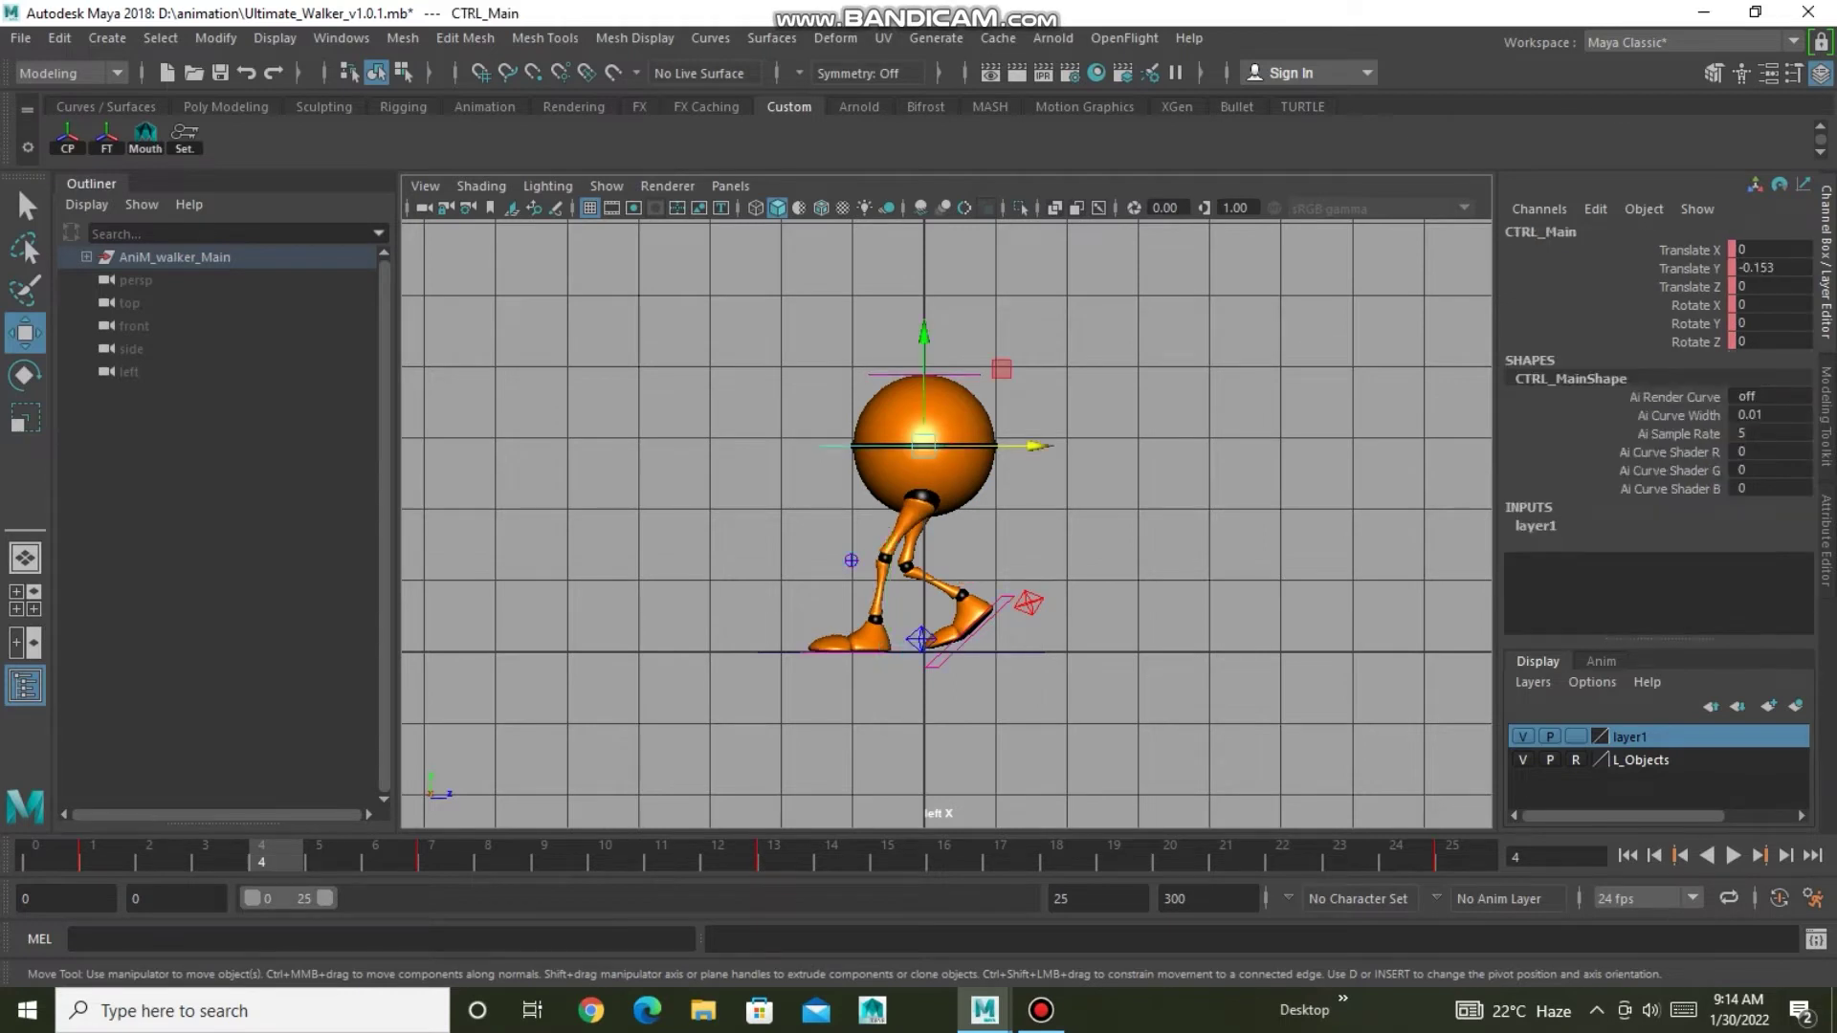
left_click_drag(923, 337, 923, 346)
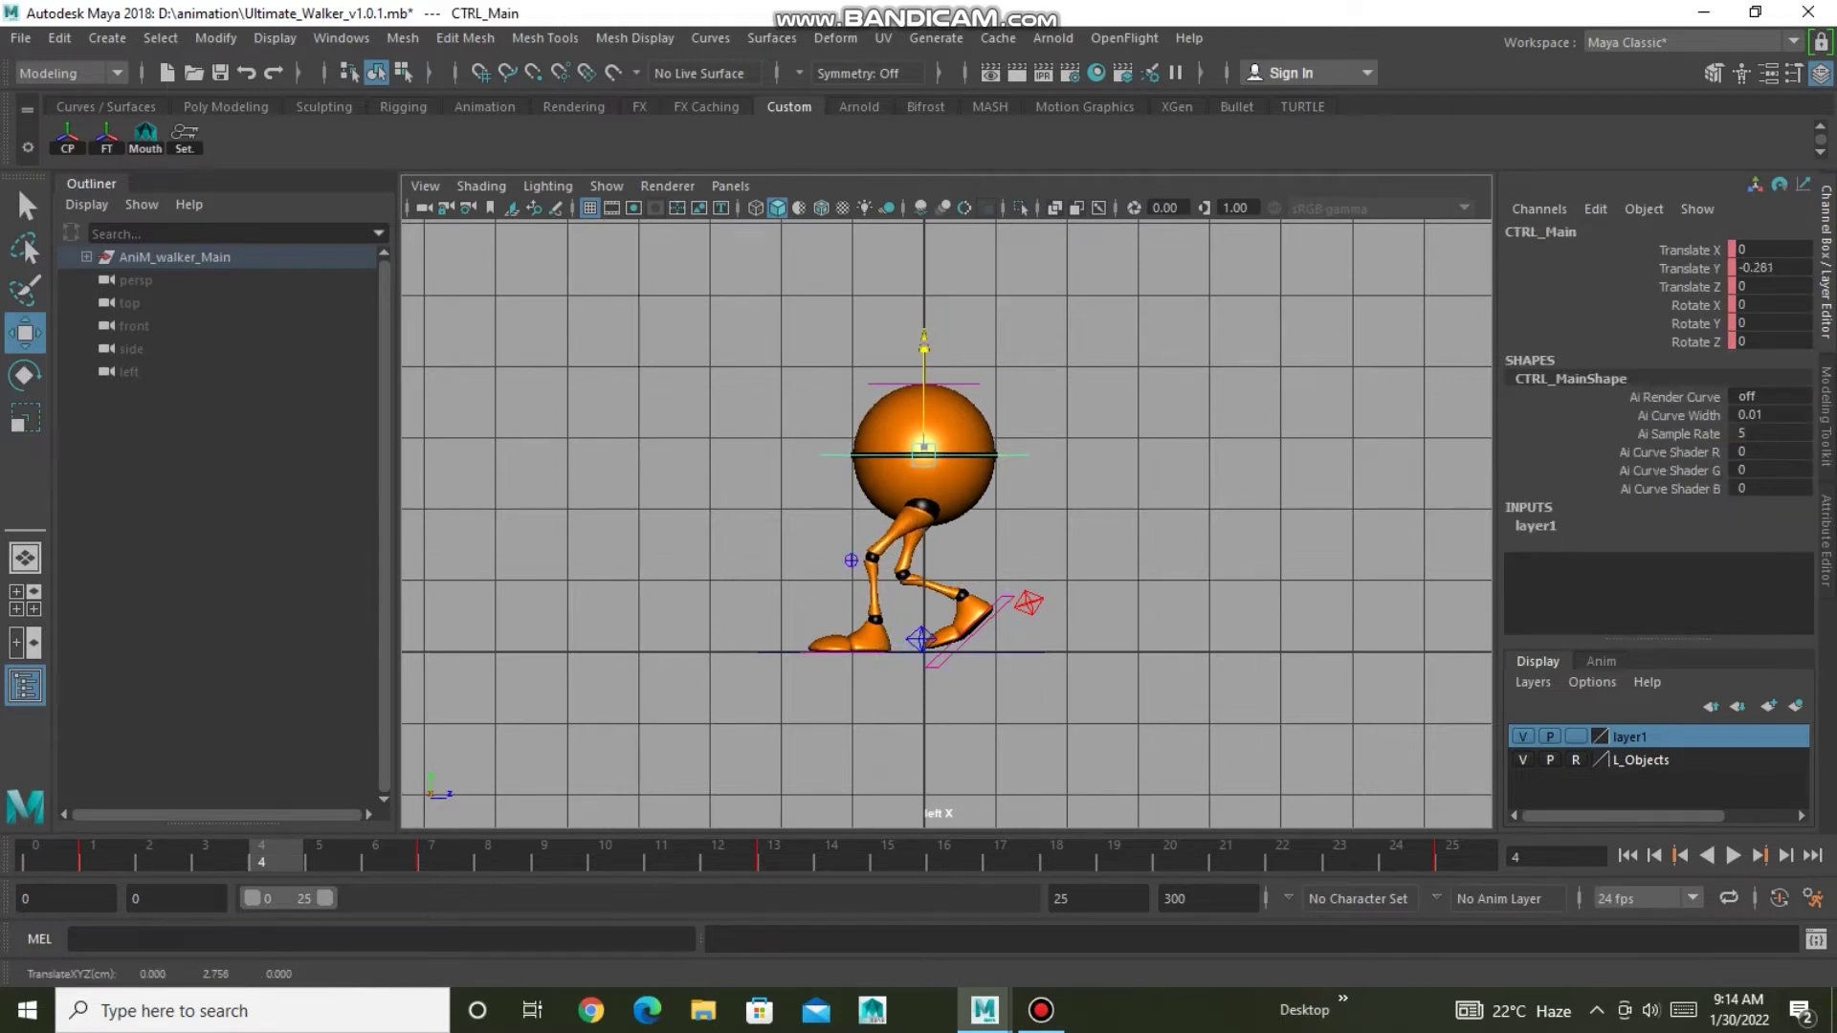
key("Down")
left_click_drag(980, 652, 957, 653)
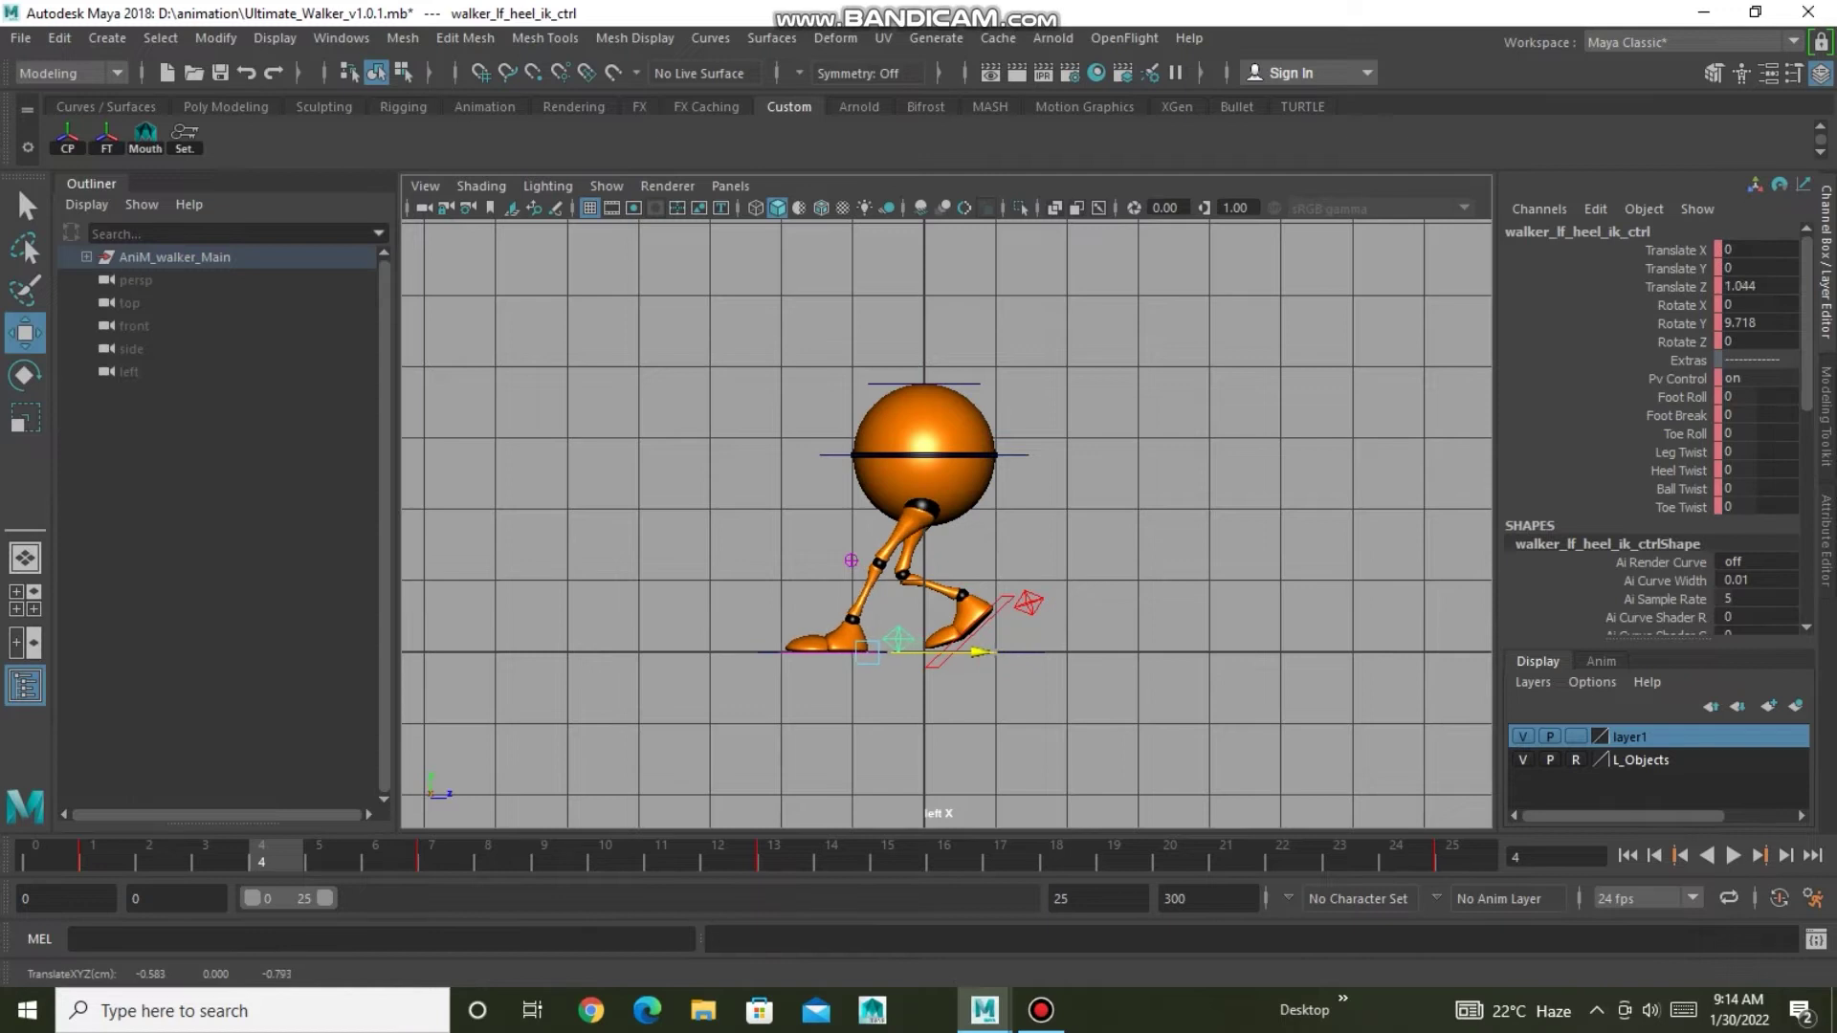
key("Right")
left_click_drag(1077, 624, 1129, 624)
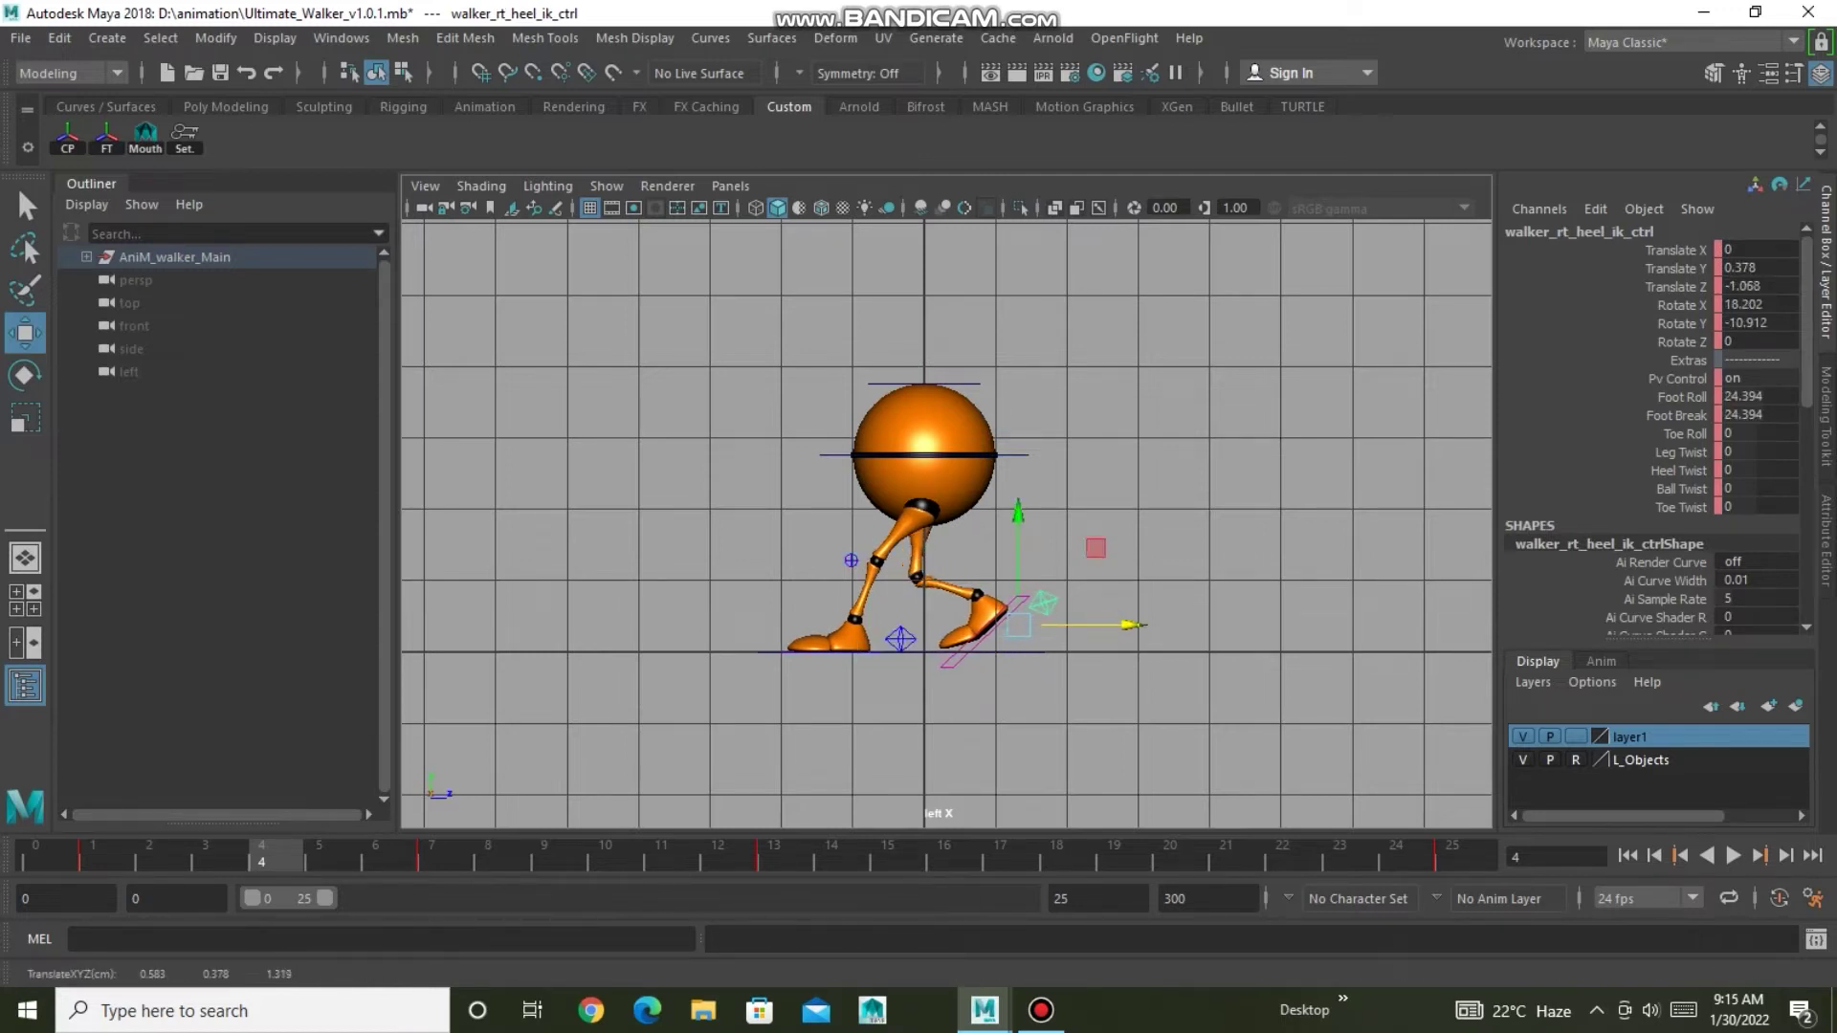
key("Left")
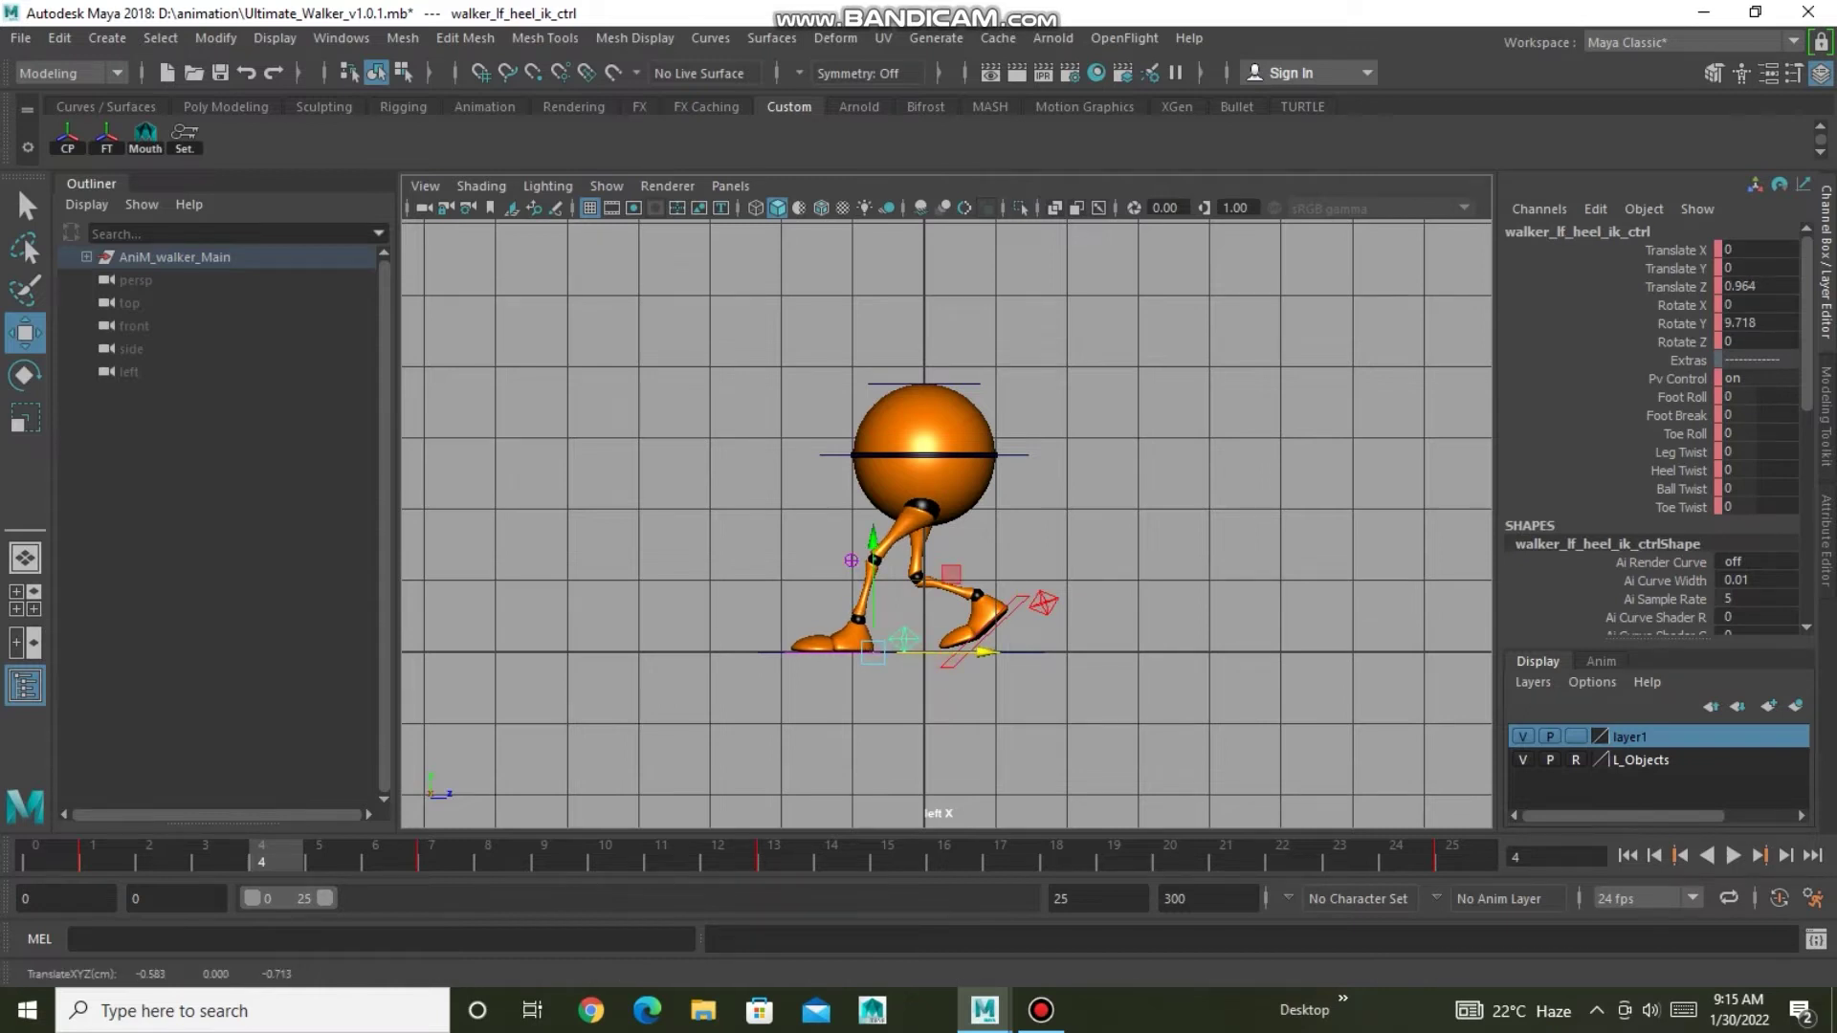
right_click(1579, 739)
left_click(1645, 844)
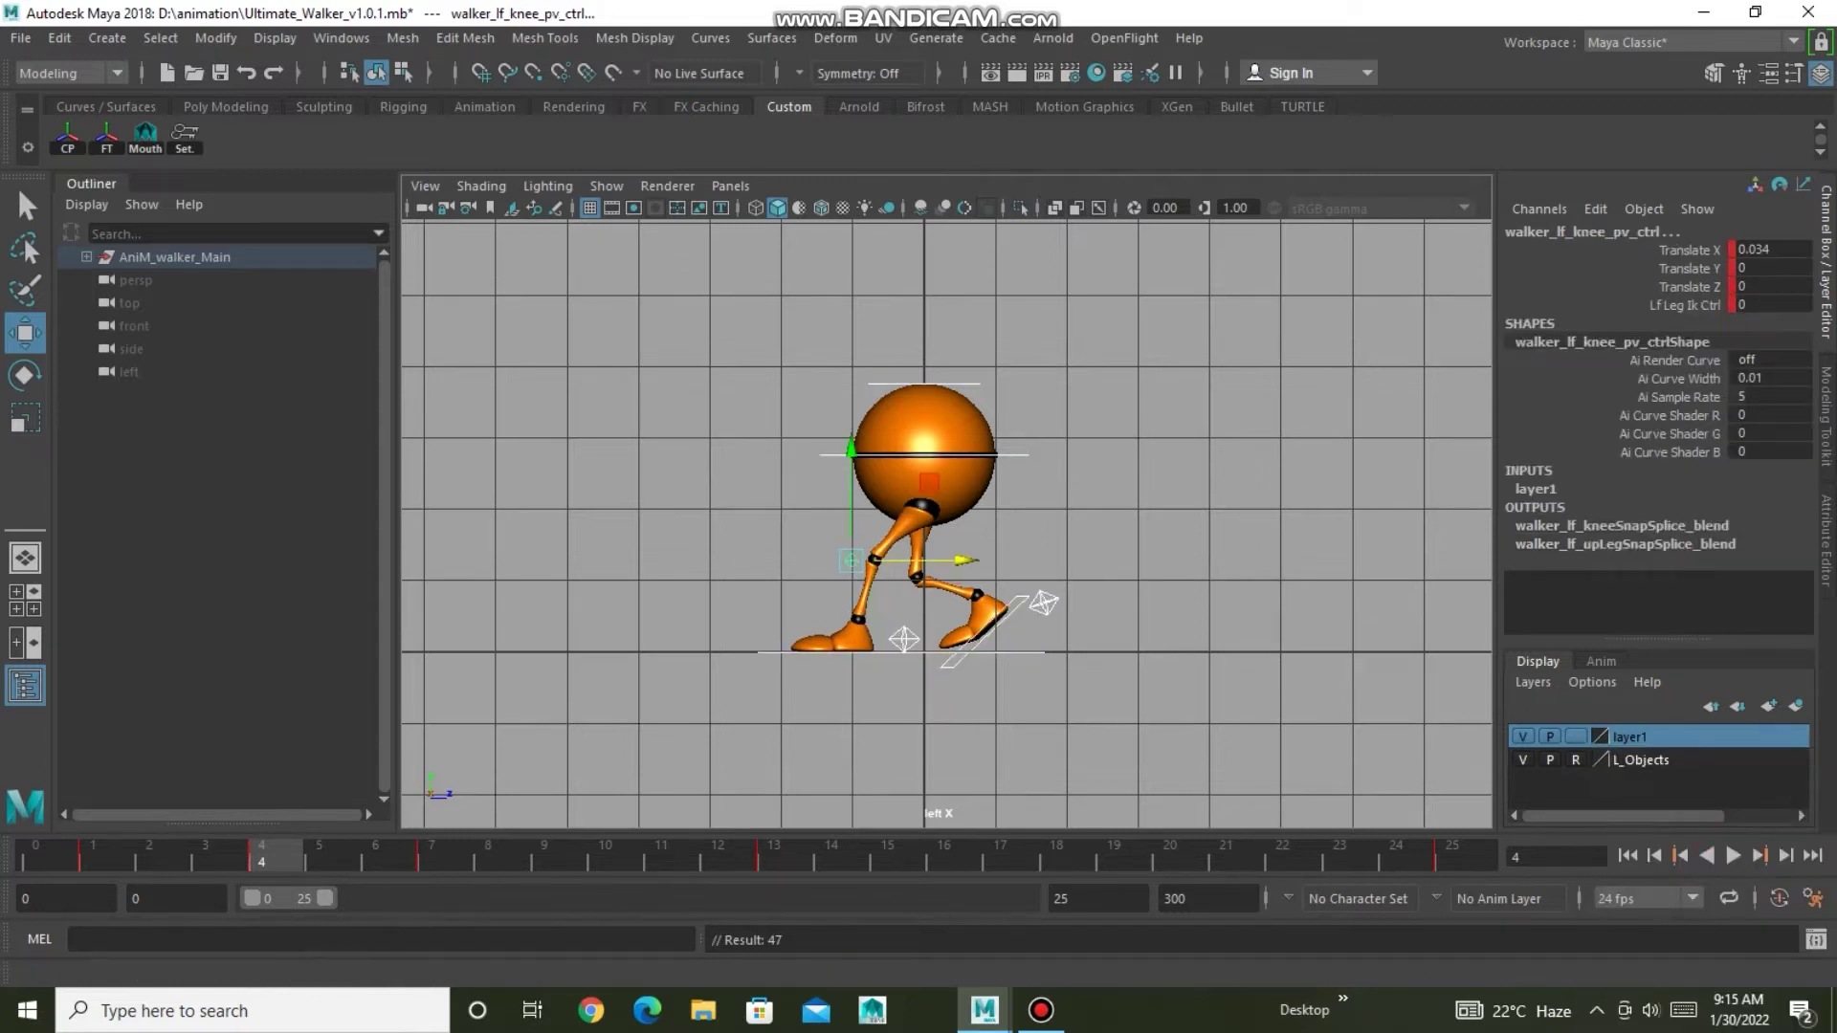
Reset the left foot's Foot Roll to 0 and raise the body slightly.
left_click(1012, 639)
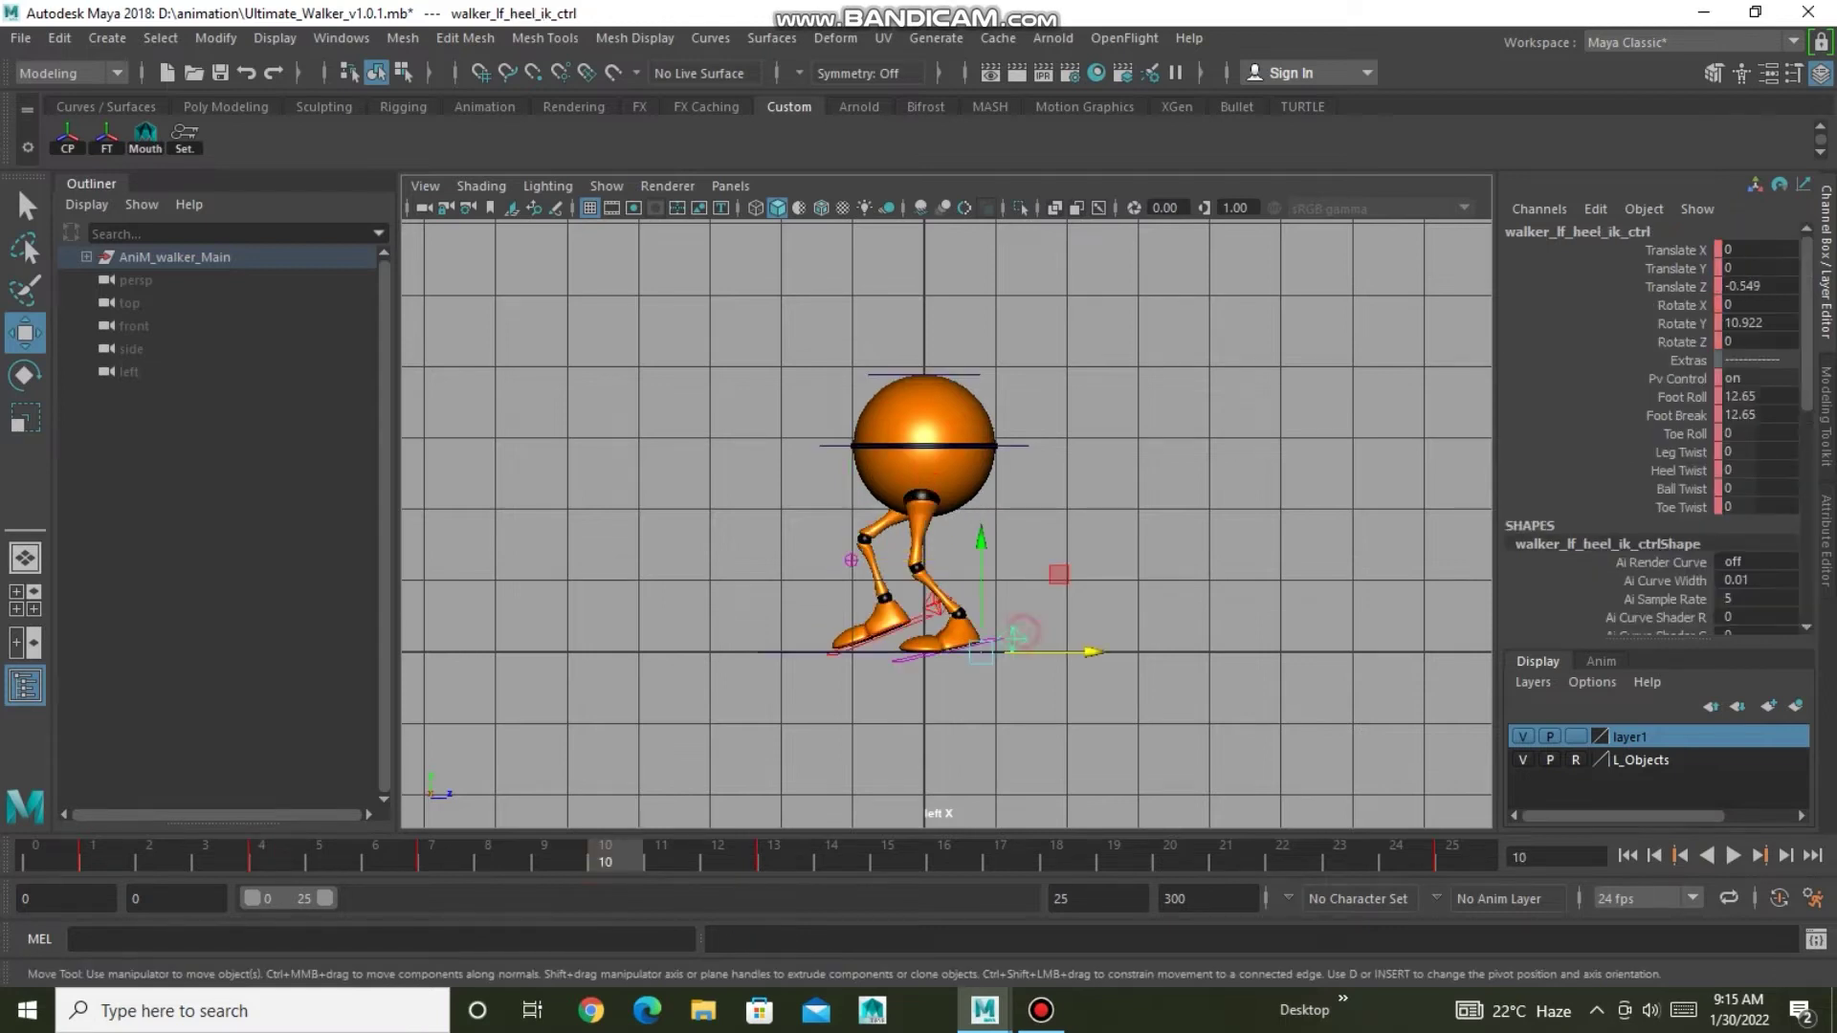
type("0")
left_click(1786, 419)
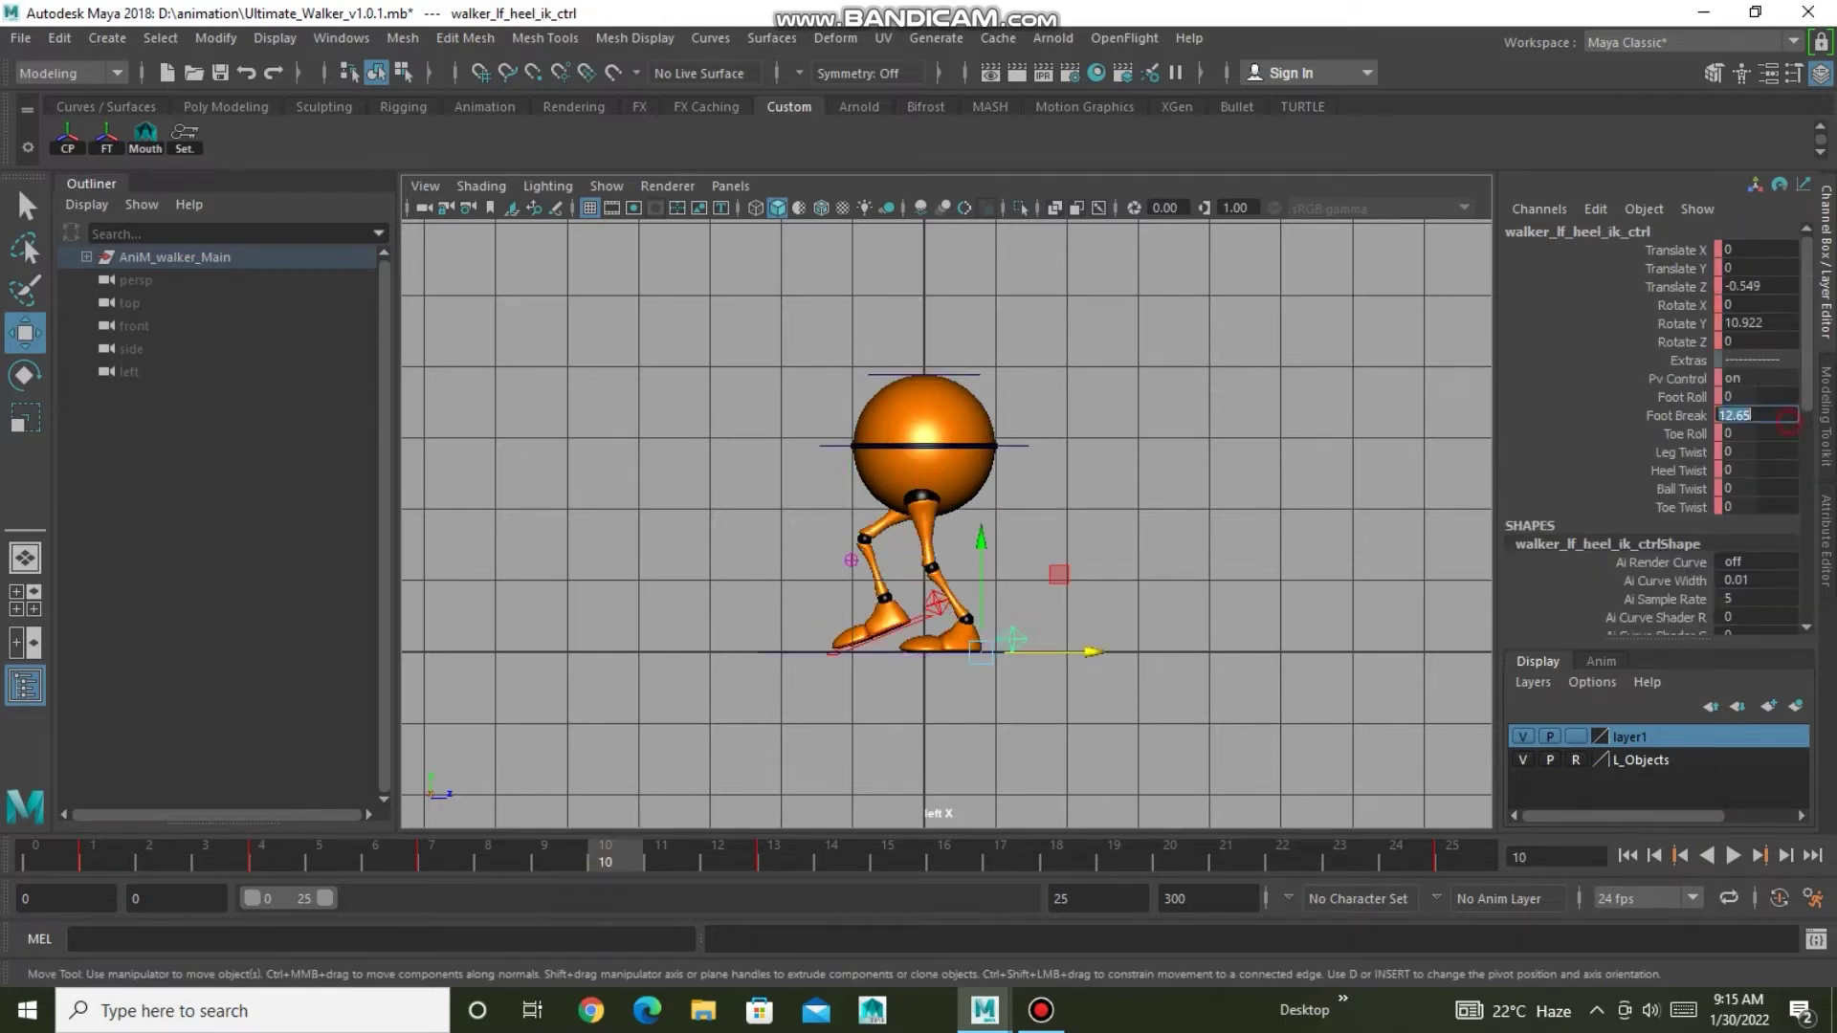
type("0")
key("Up")
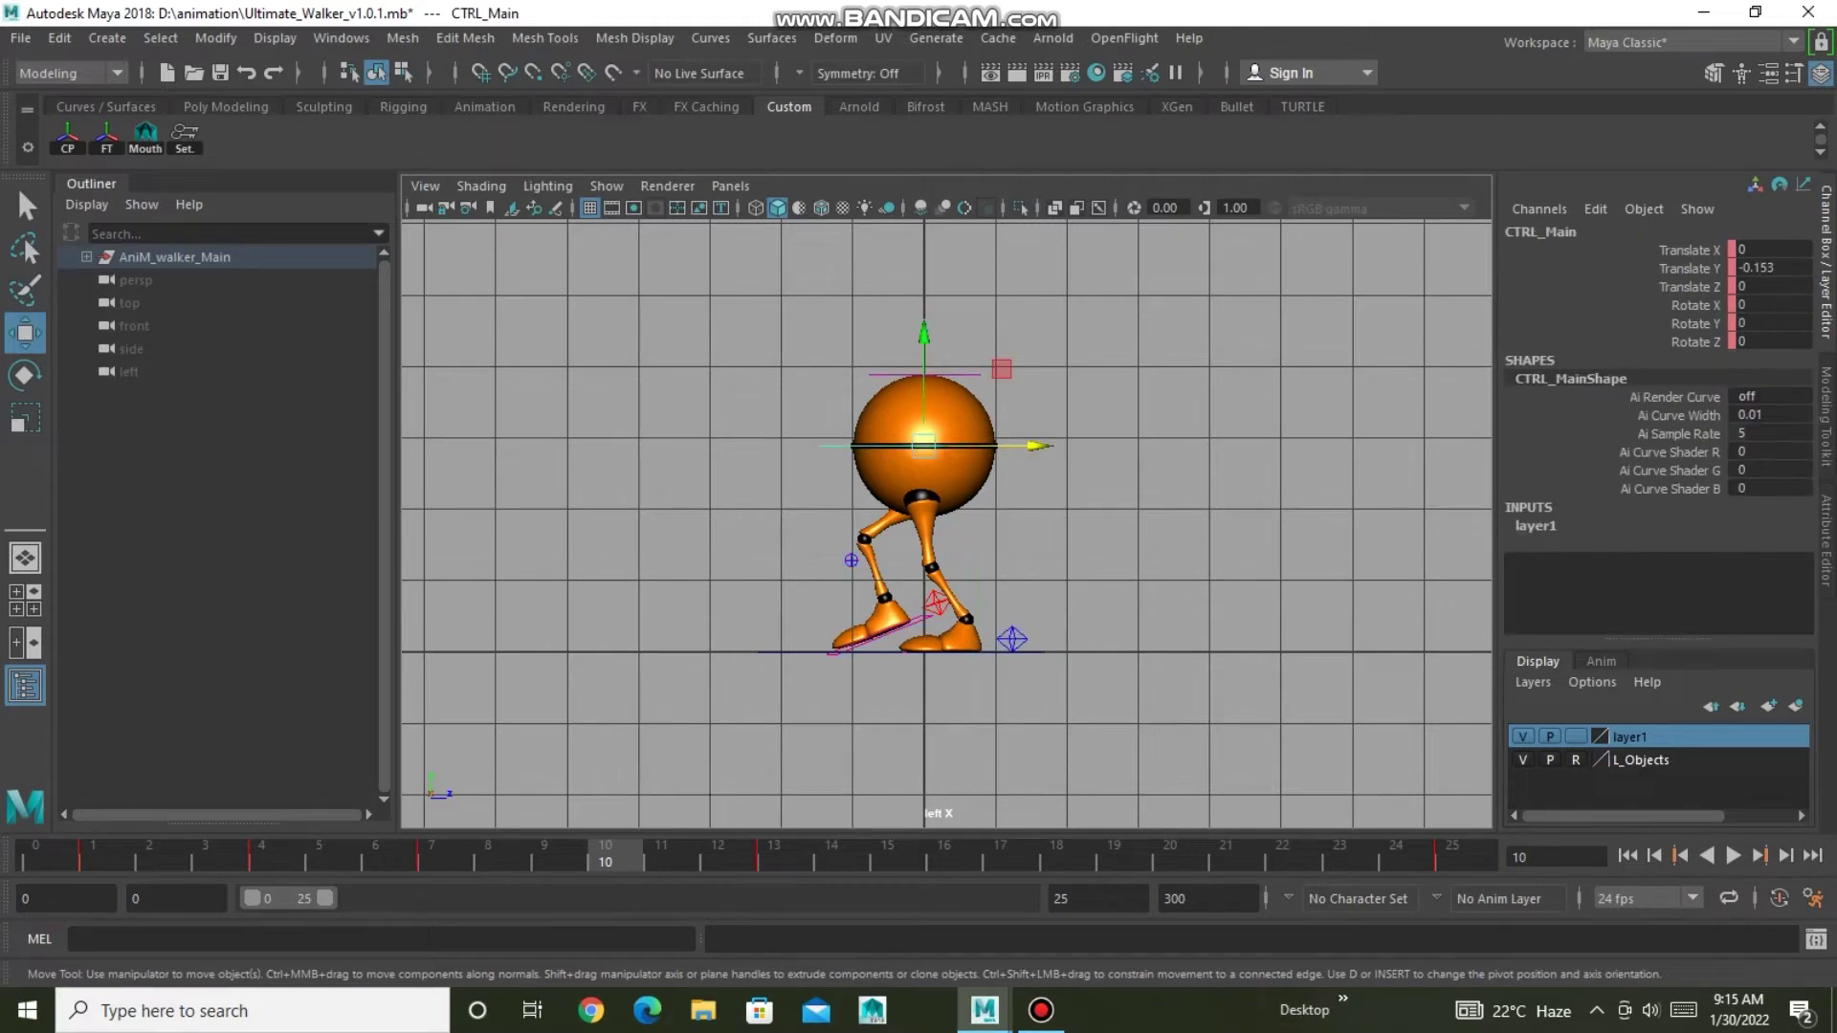
left_click_drag(925, 337, 924, 335)
Roll the left foot (Foot Roll 8.8, Foot Break 15.6), move it to Z -0.646, nudge the right foot to Z 0.605.
key("Down")
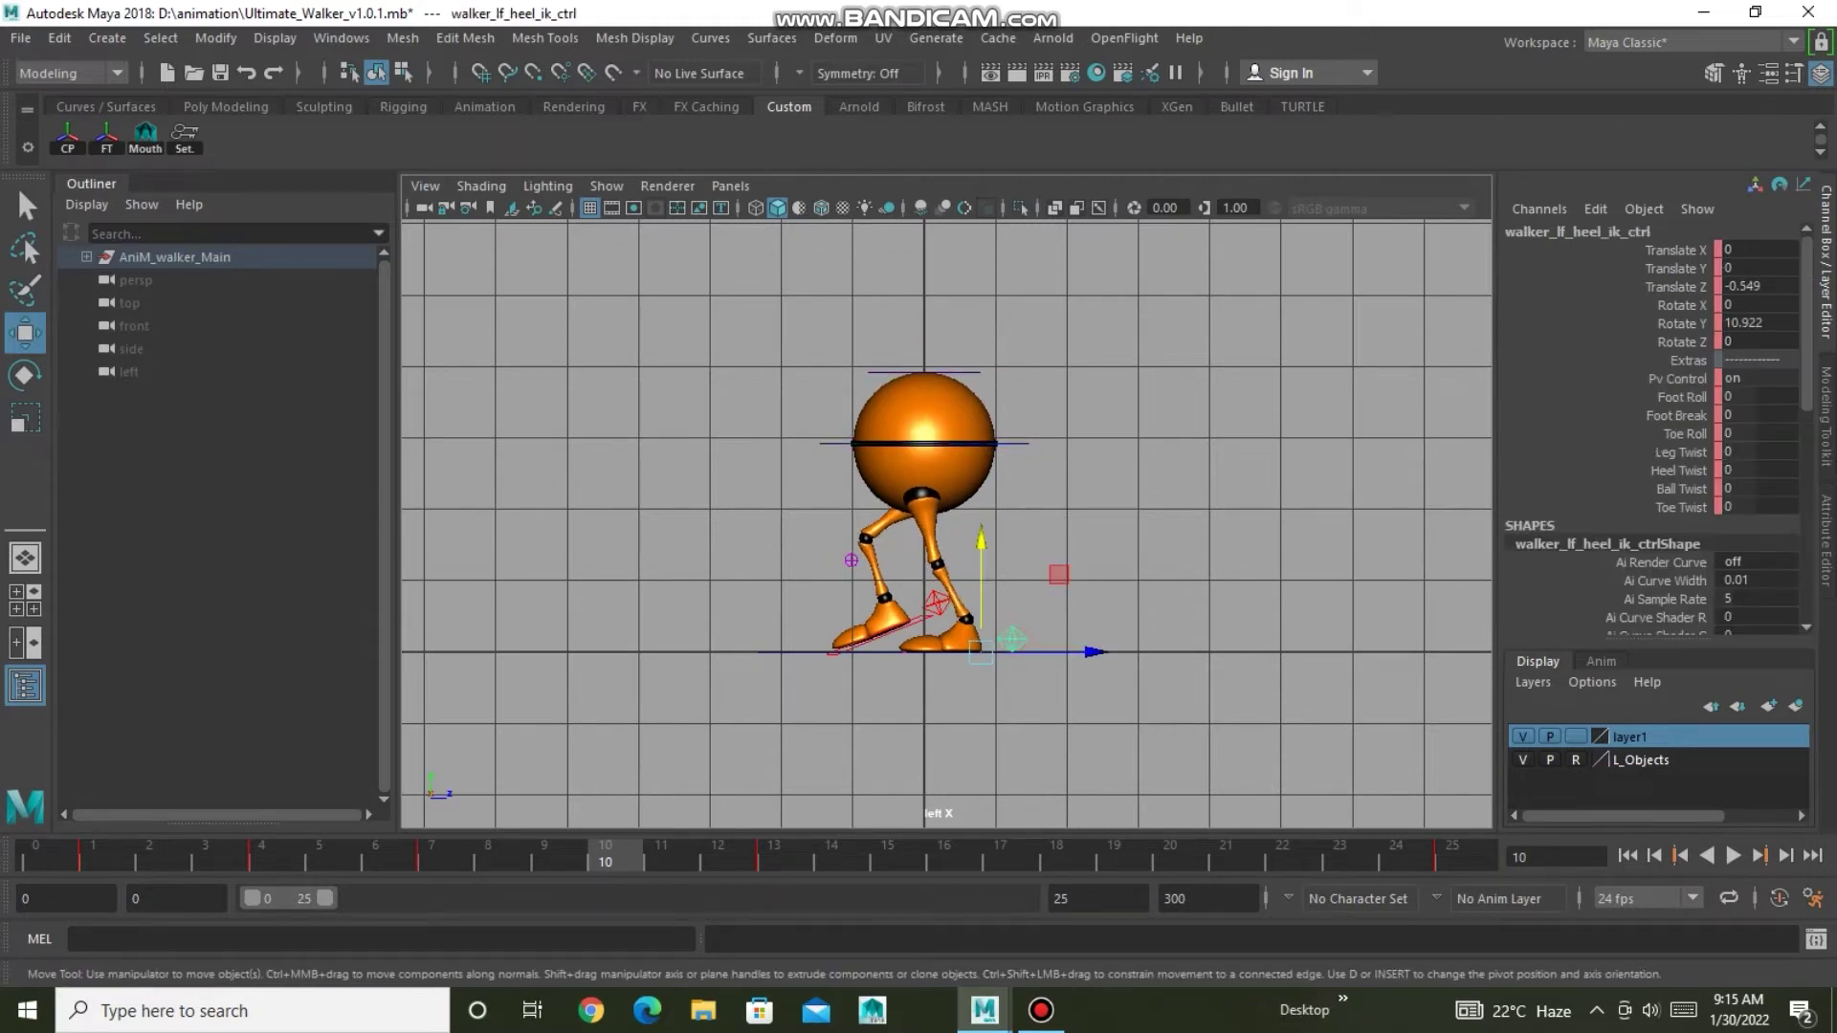
left_click(1676, 415)
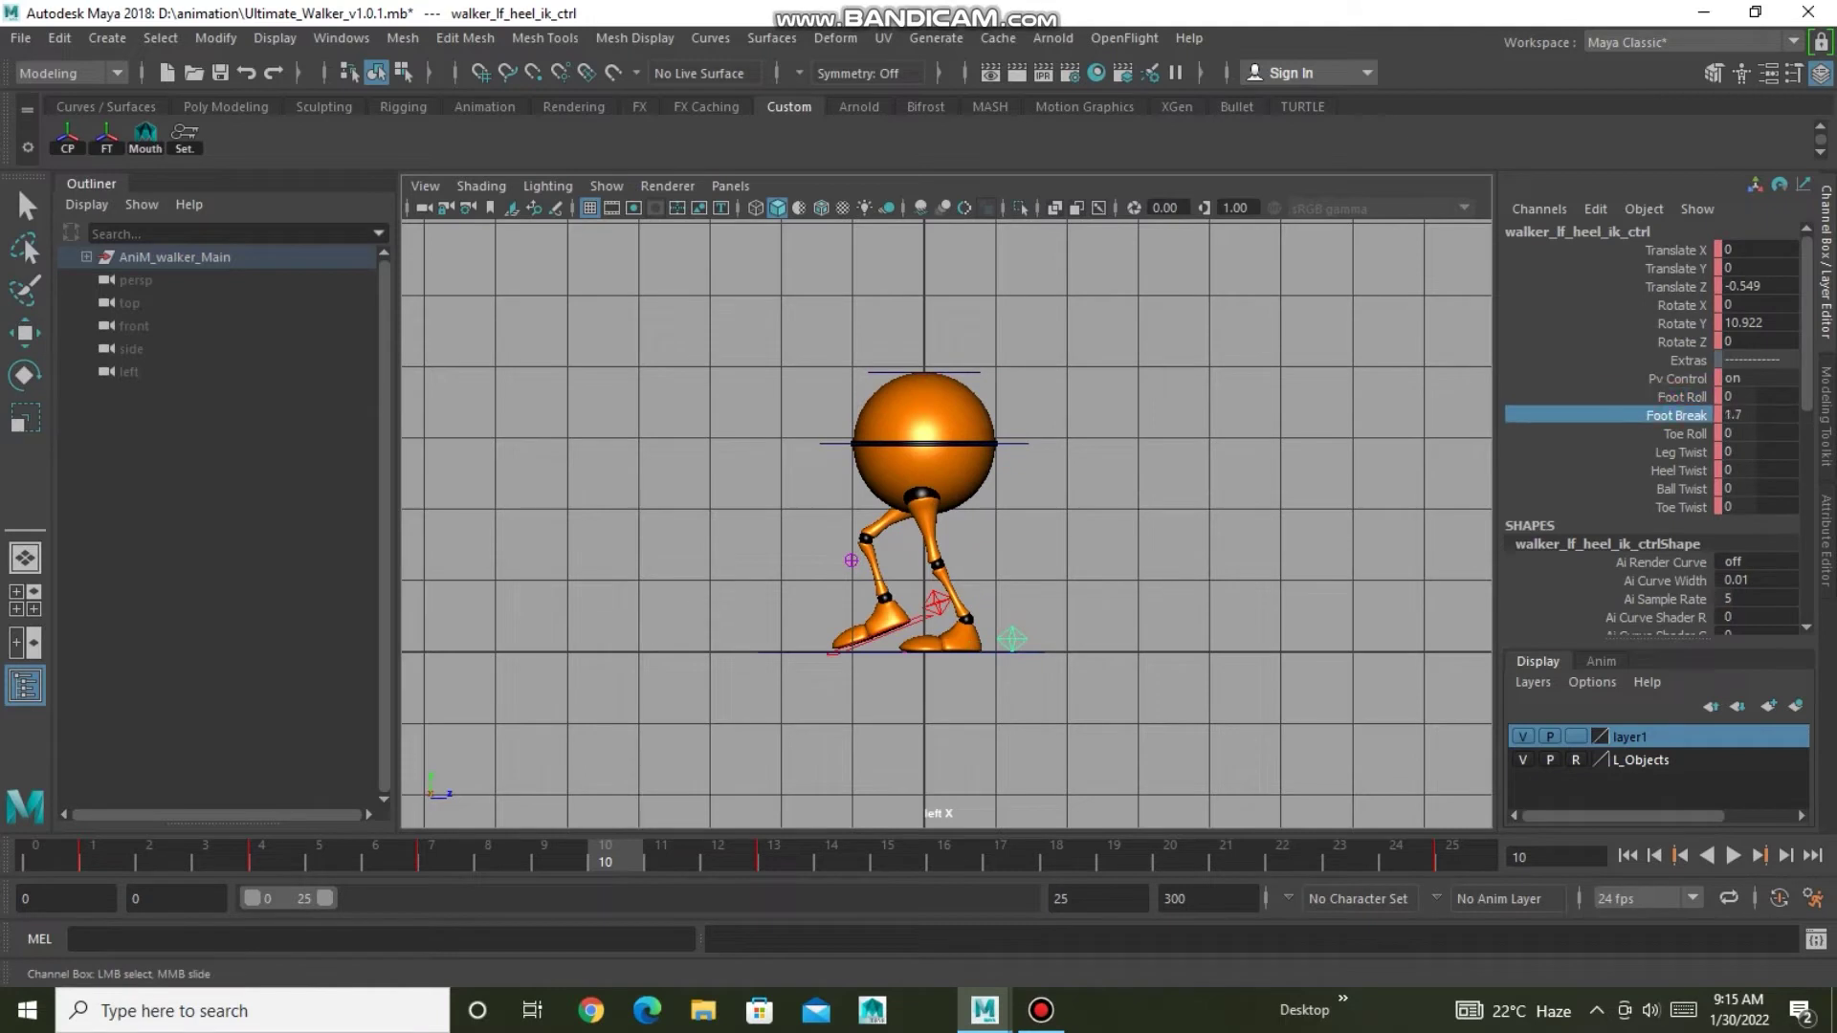
left_click(1680, 396, "shift")
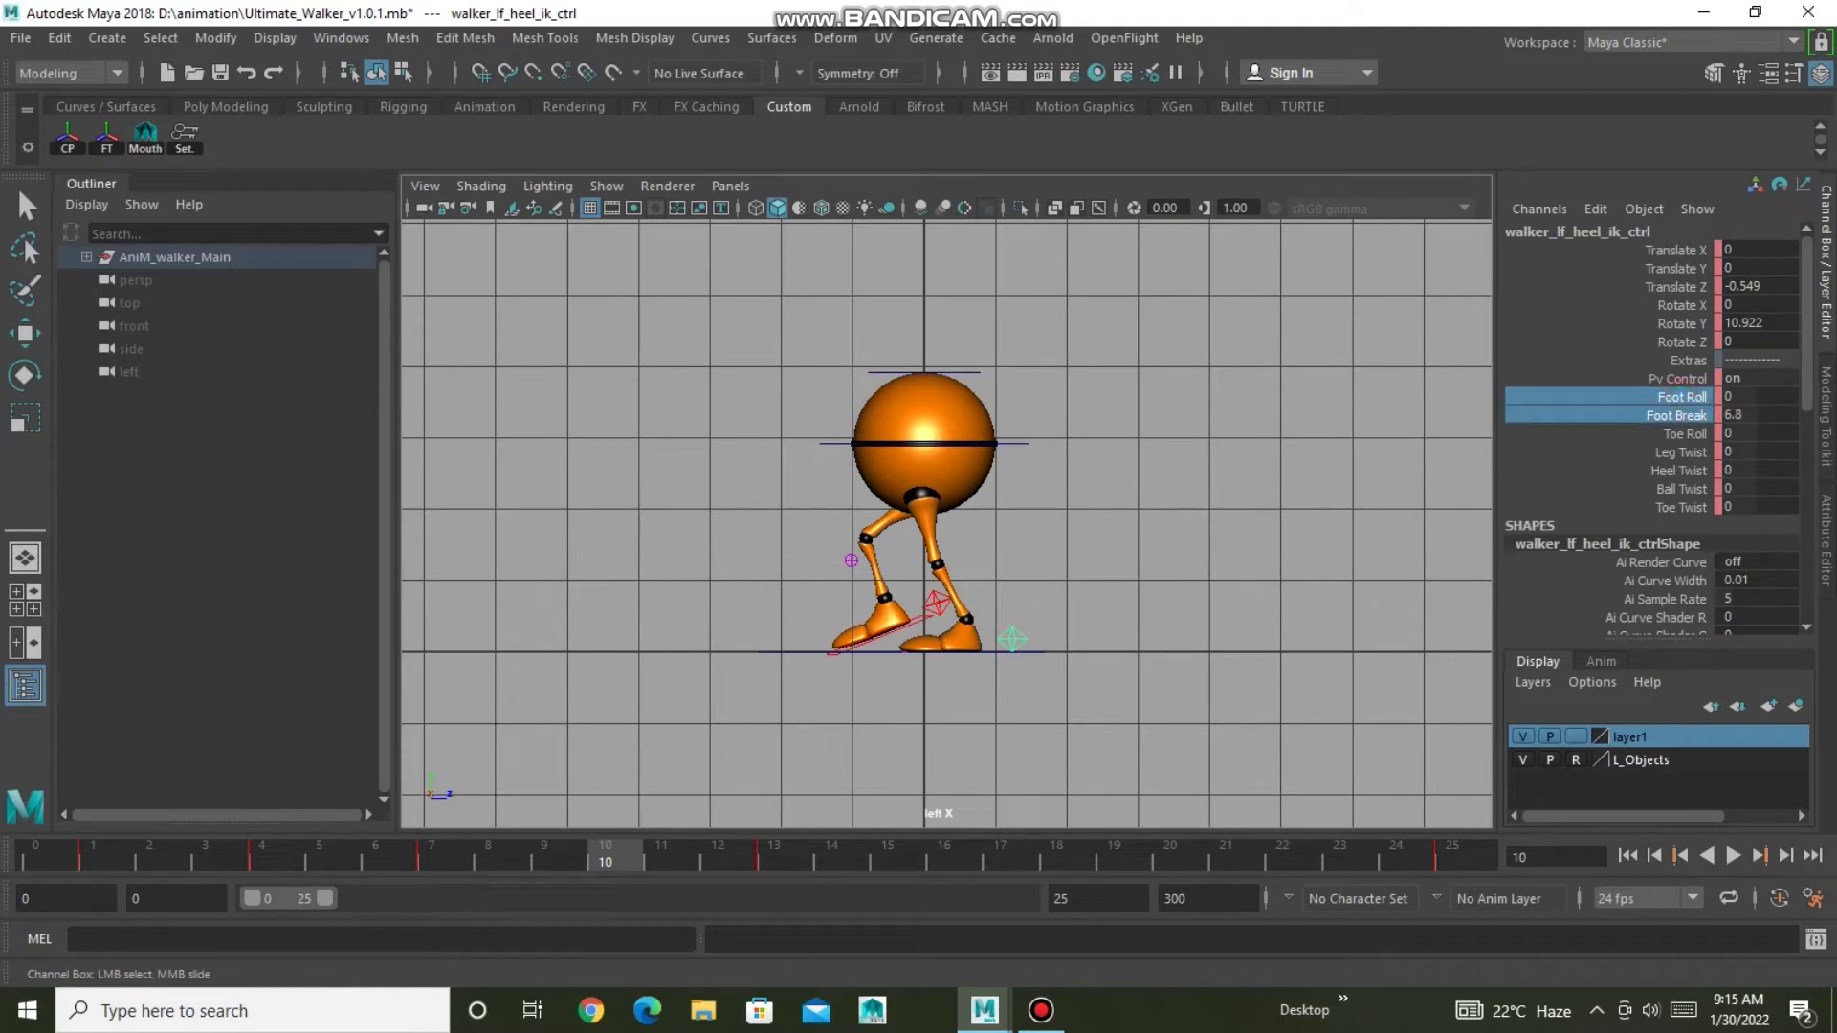
middle_click_drag(1148, 478, 1205, 478)
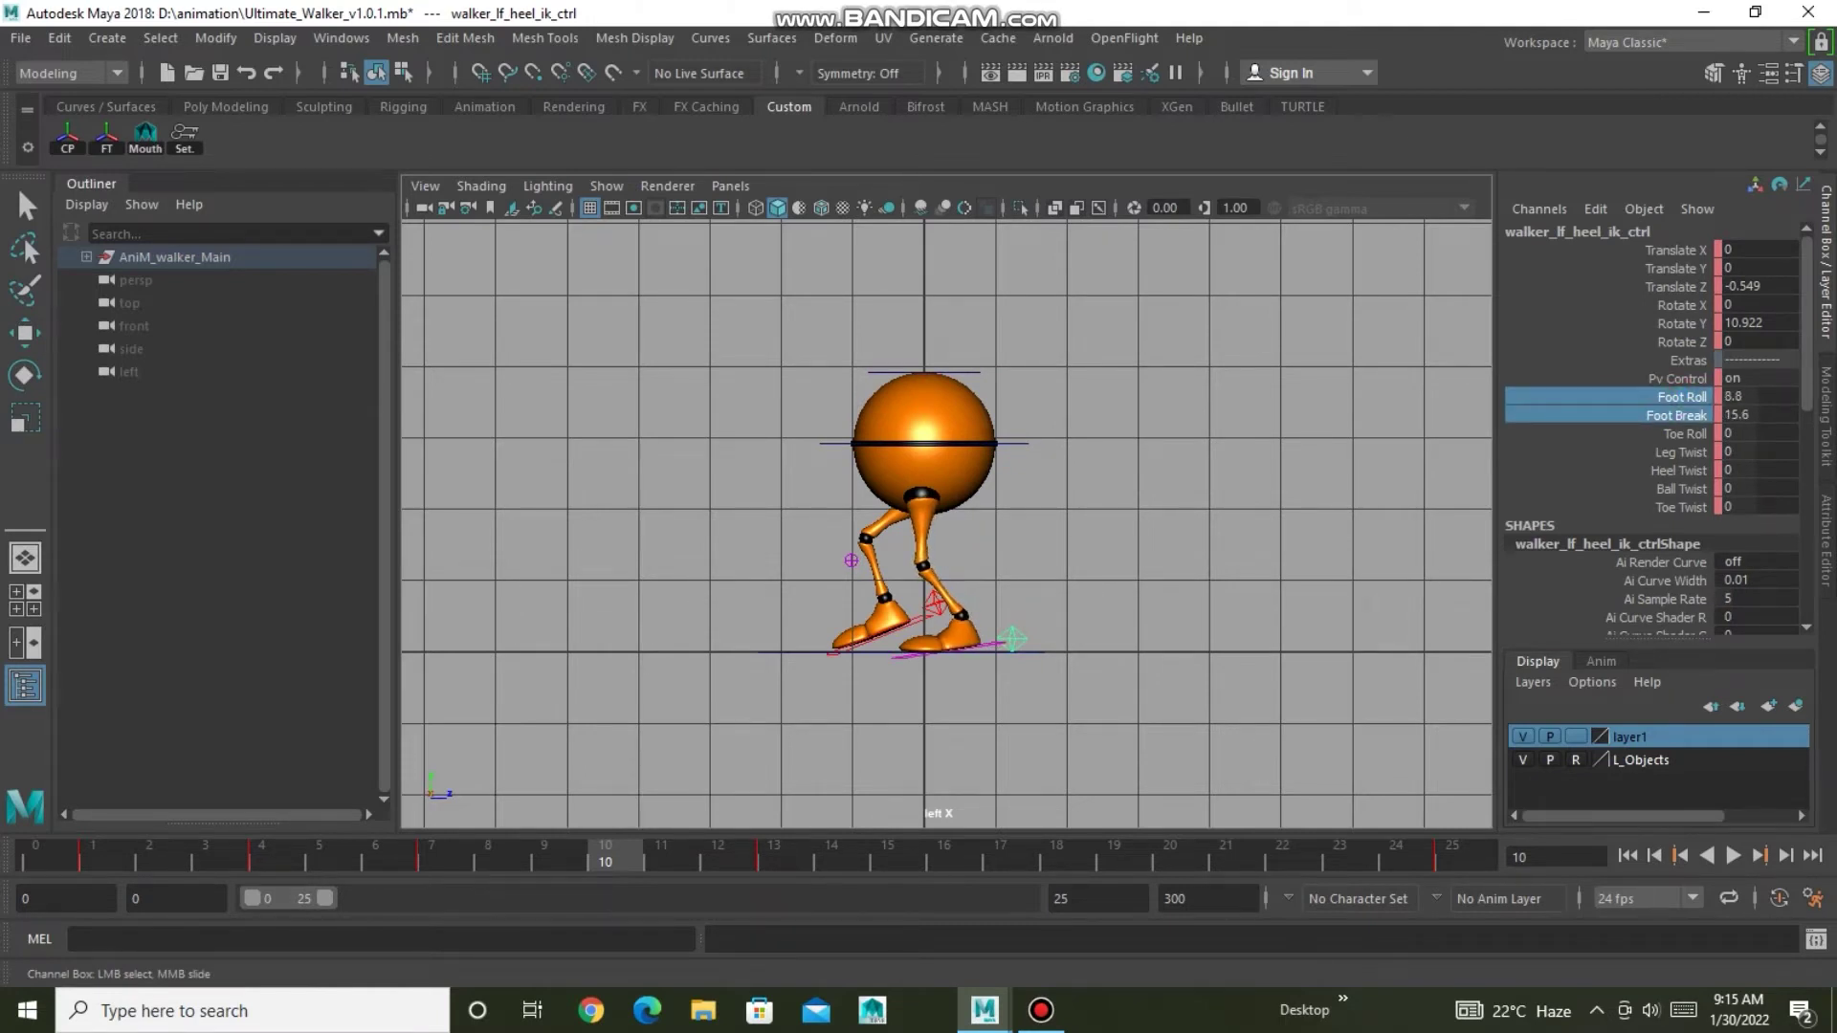
key("w")
left_click_drag(1091, 651, 1098, 652)
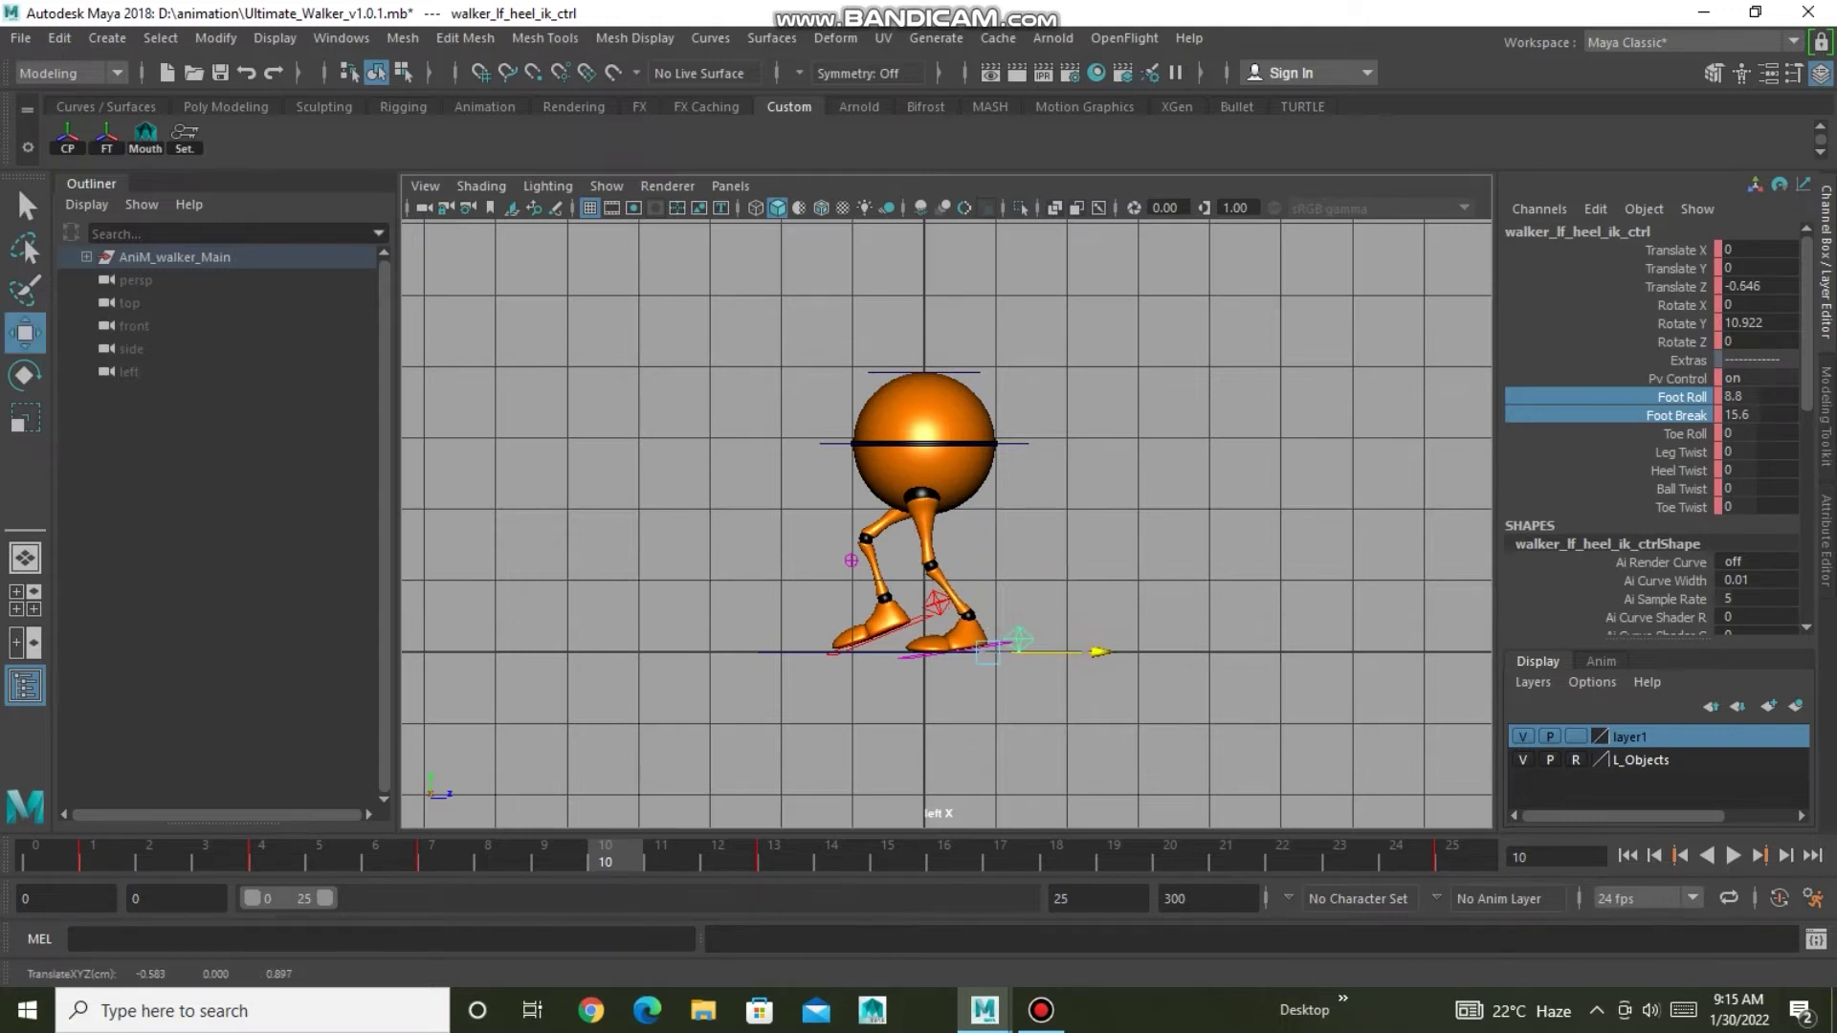
left_click(1019, 638)
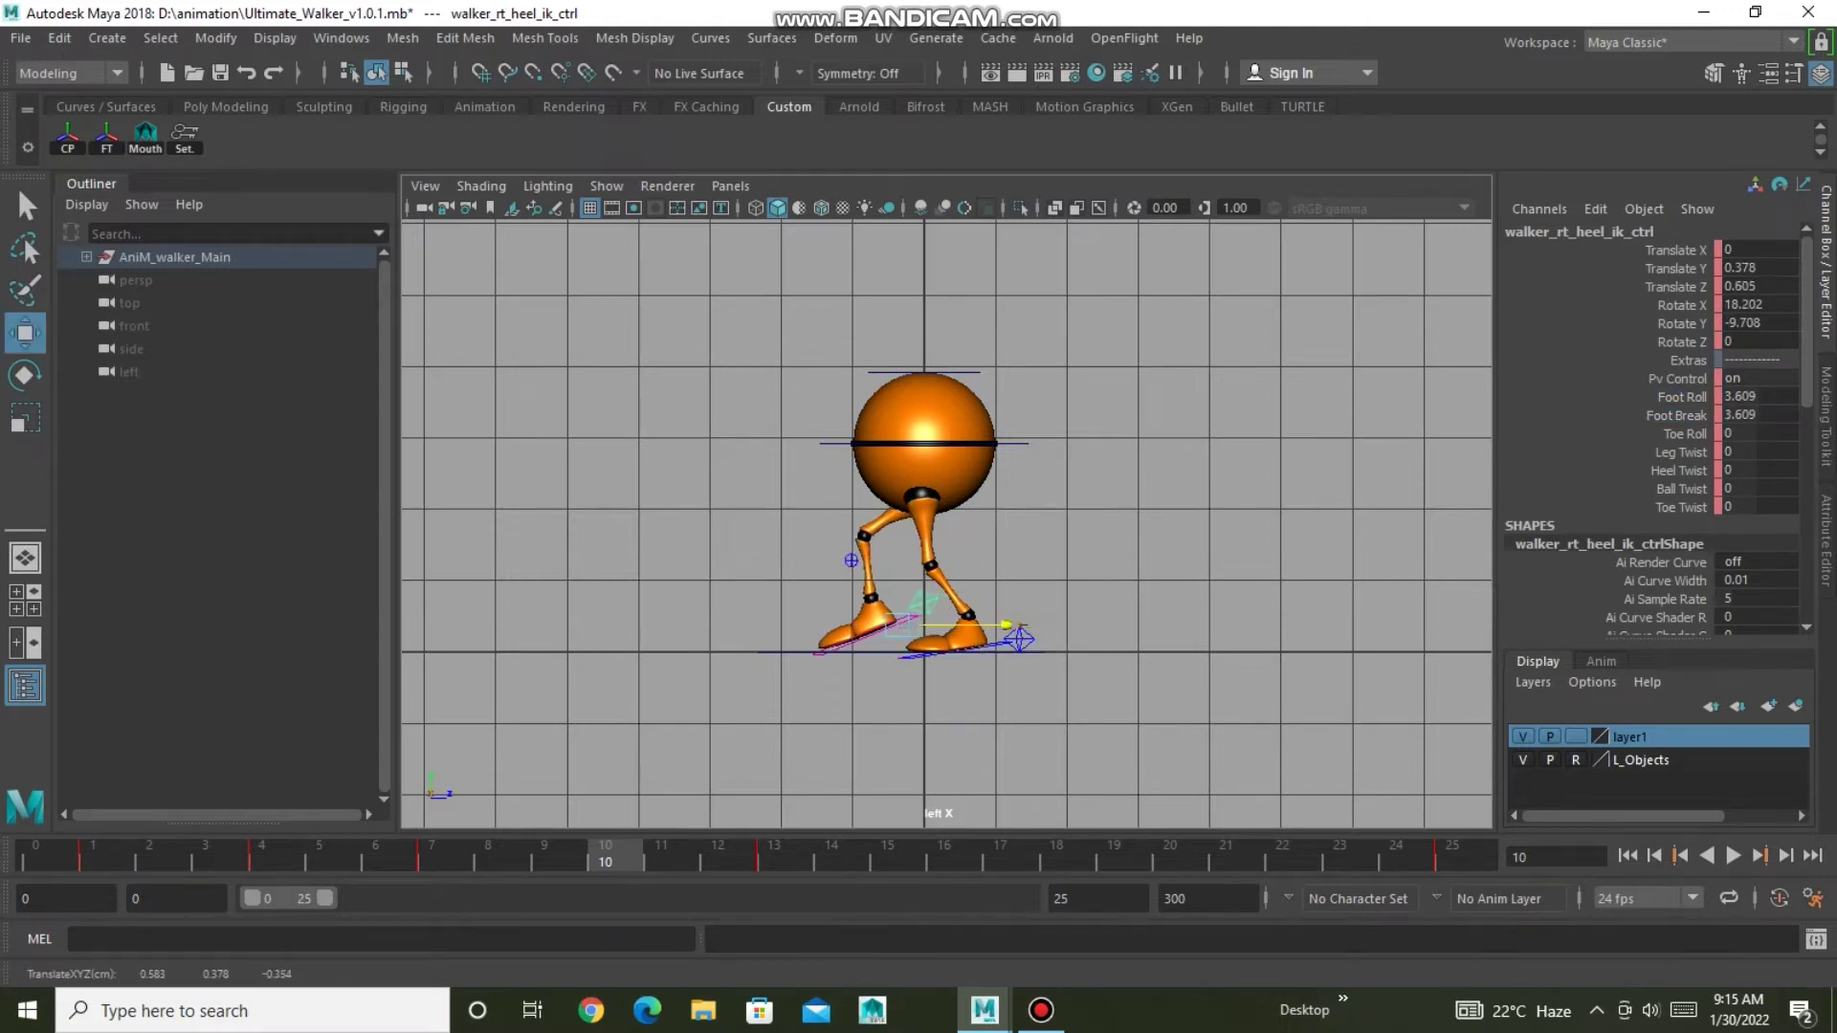
left_click_drag(1007, 626, 1002, 626)
Select all layer1 controls, copy the frame 4 keys, and paste them at frame 16.
right_click(1577, 736)
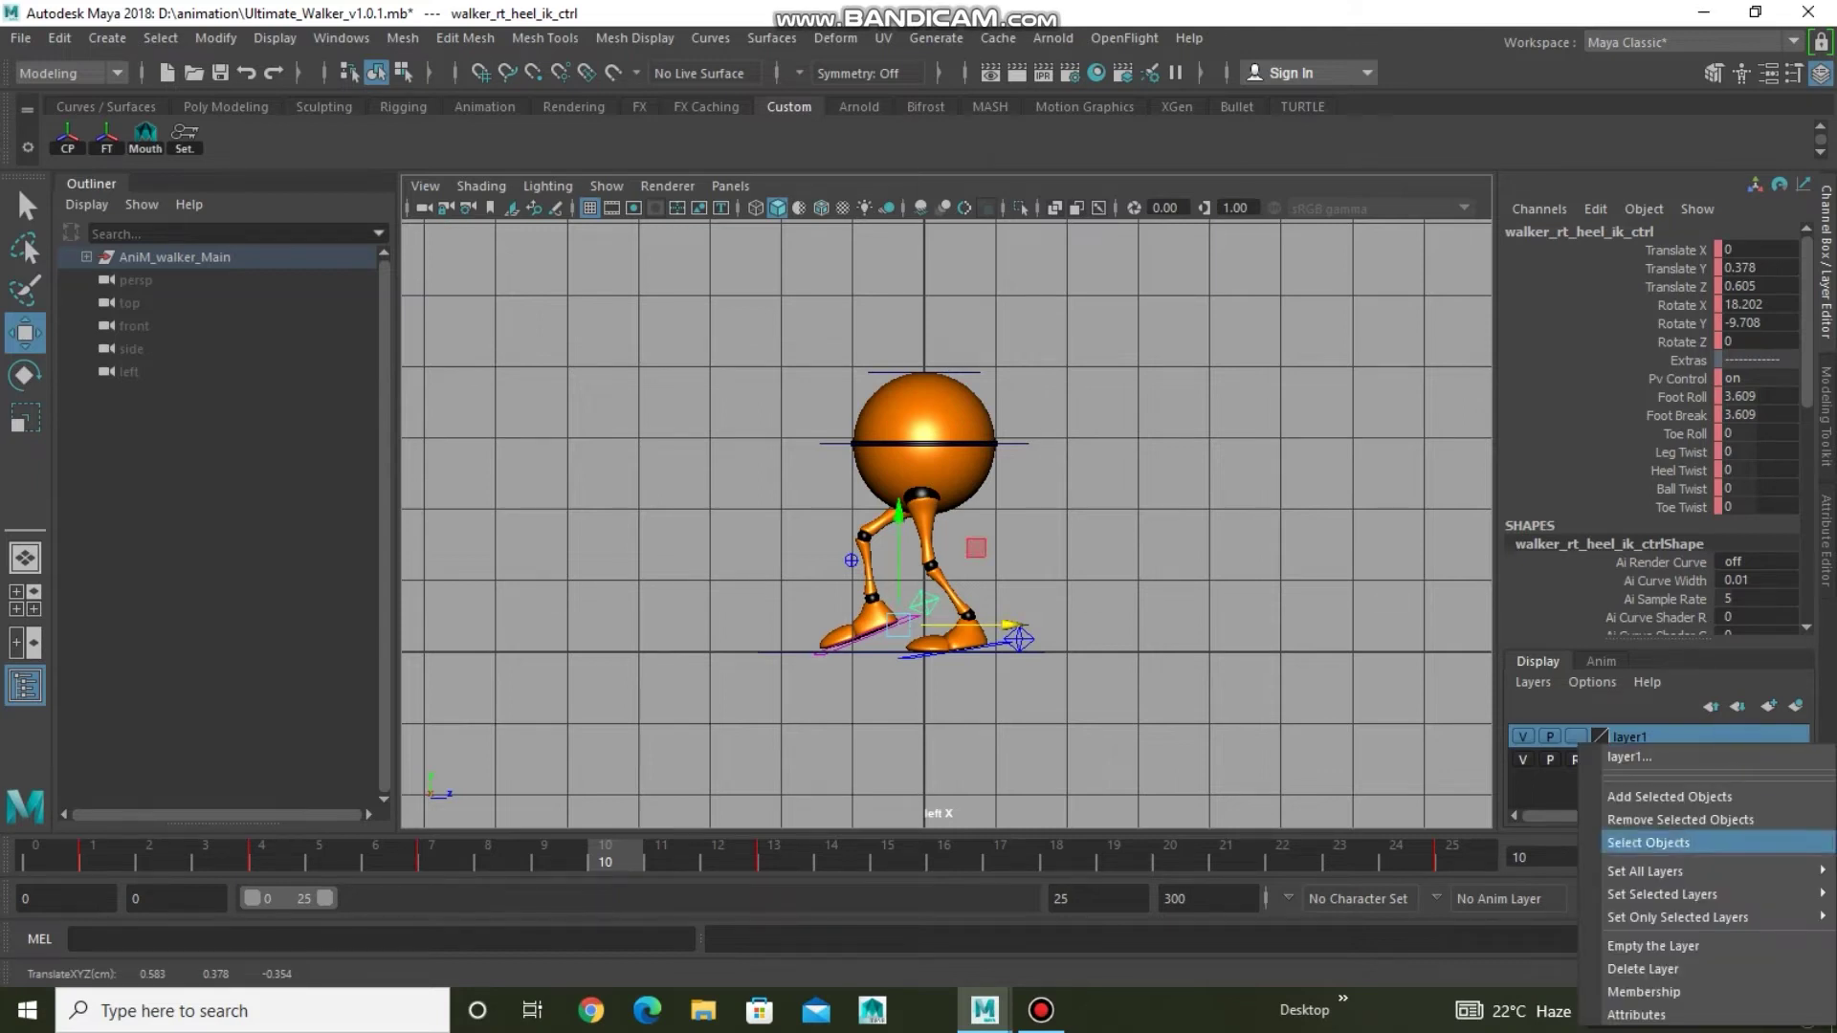
left_click(1626, 843)
key("alt+v")
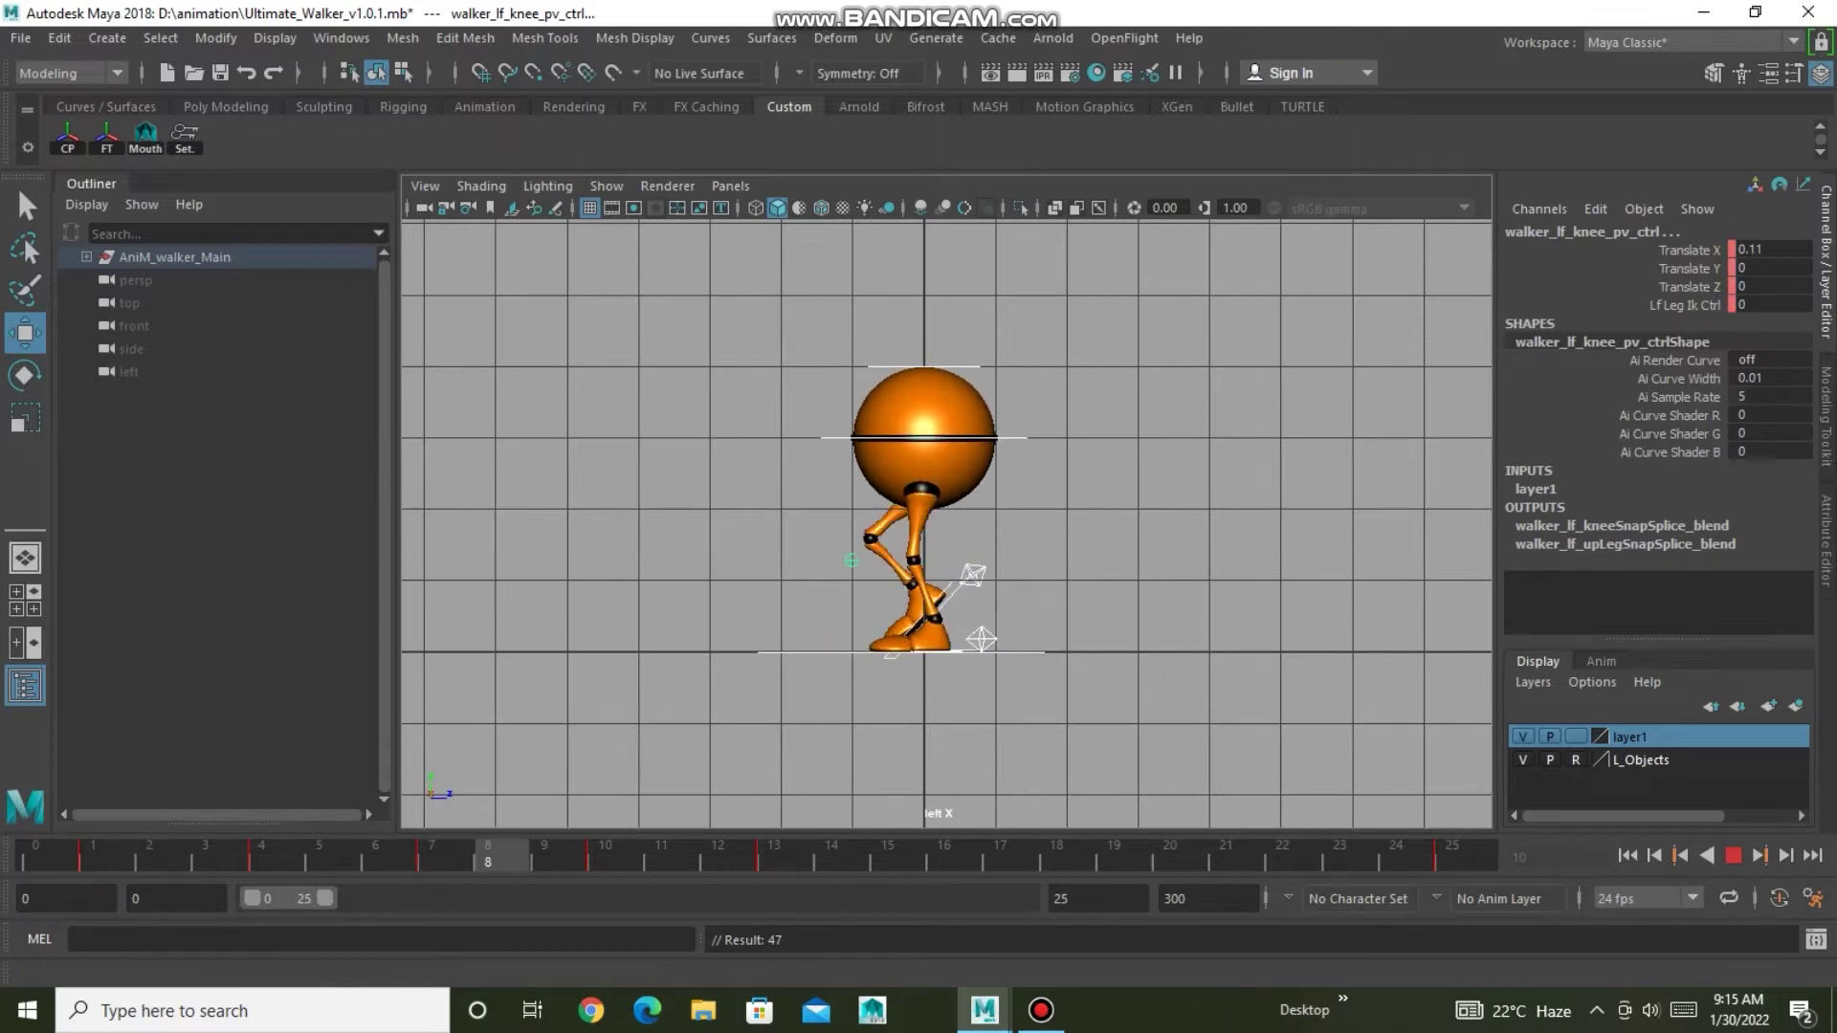
left_click(261, 856)
right_click(263, 856)
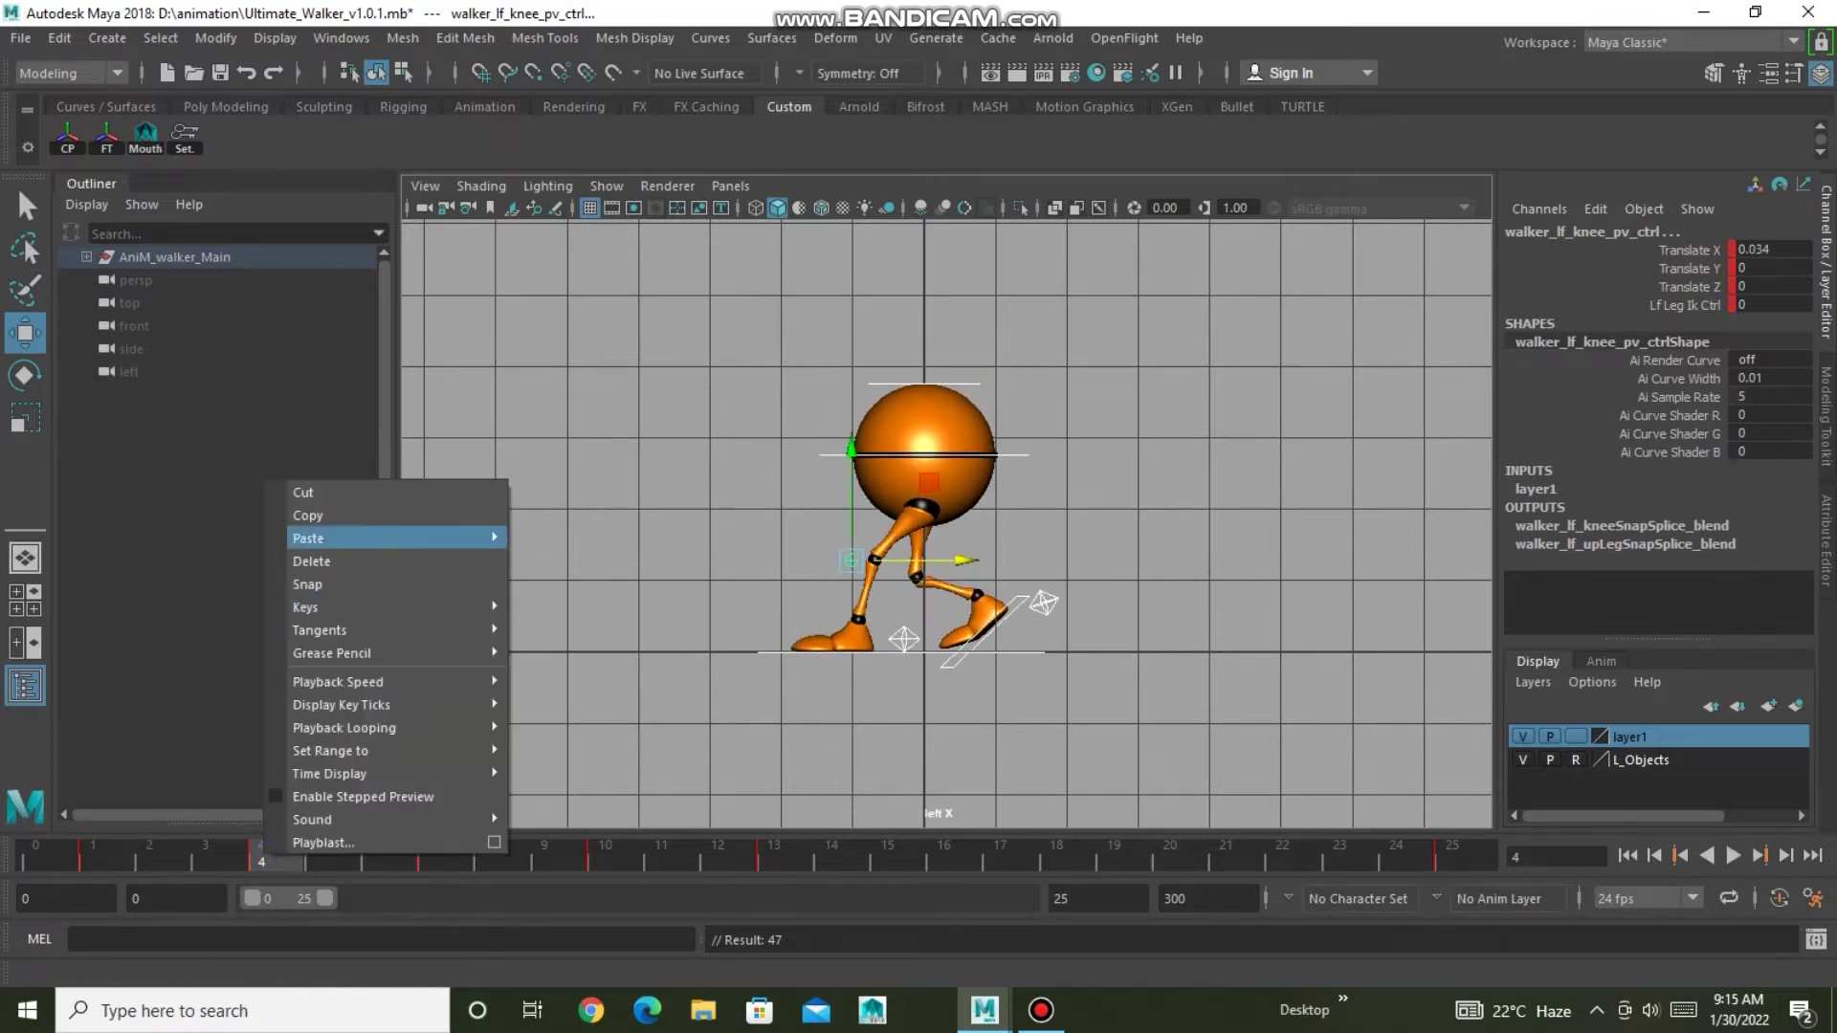
left_click(307, 515)
left_click(940, 856)
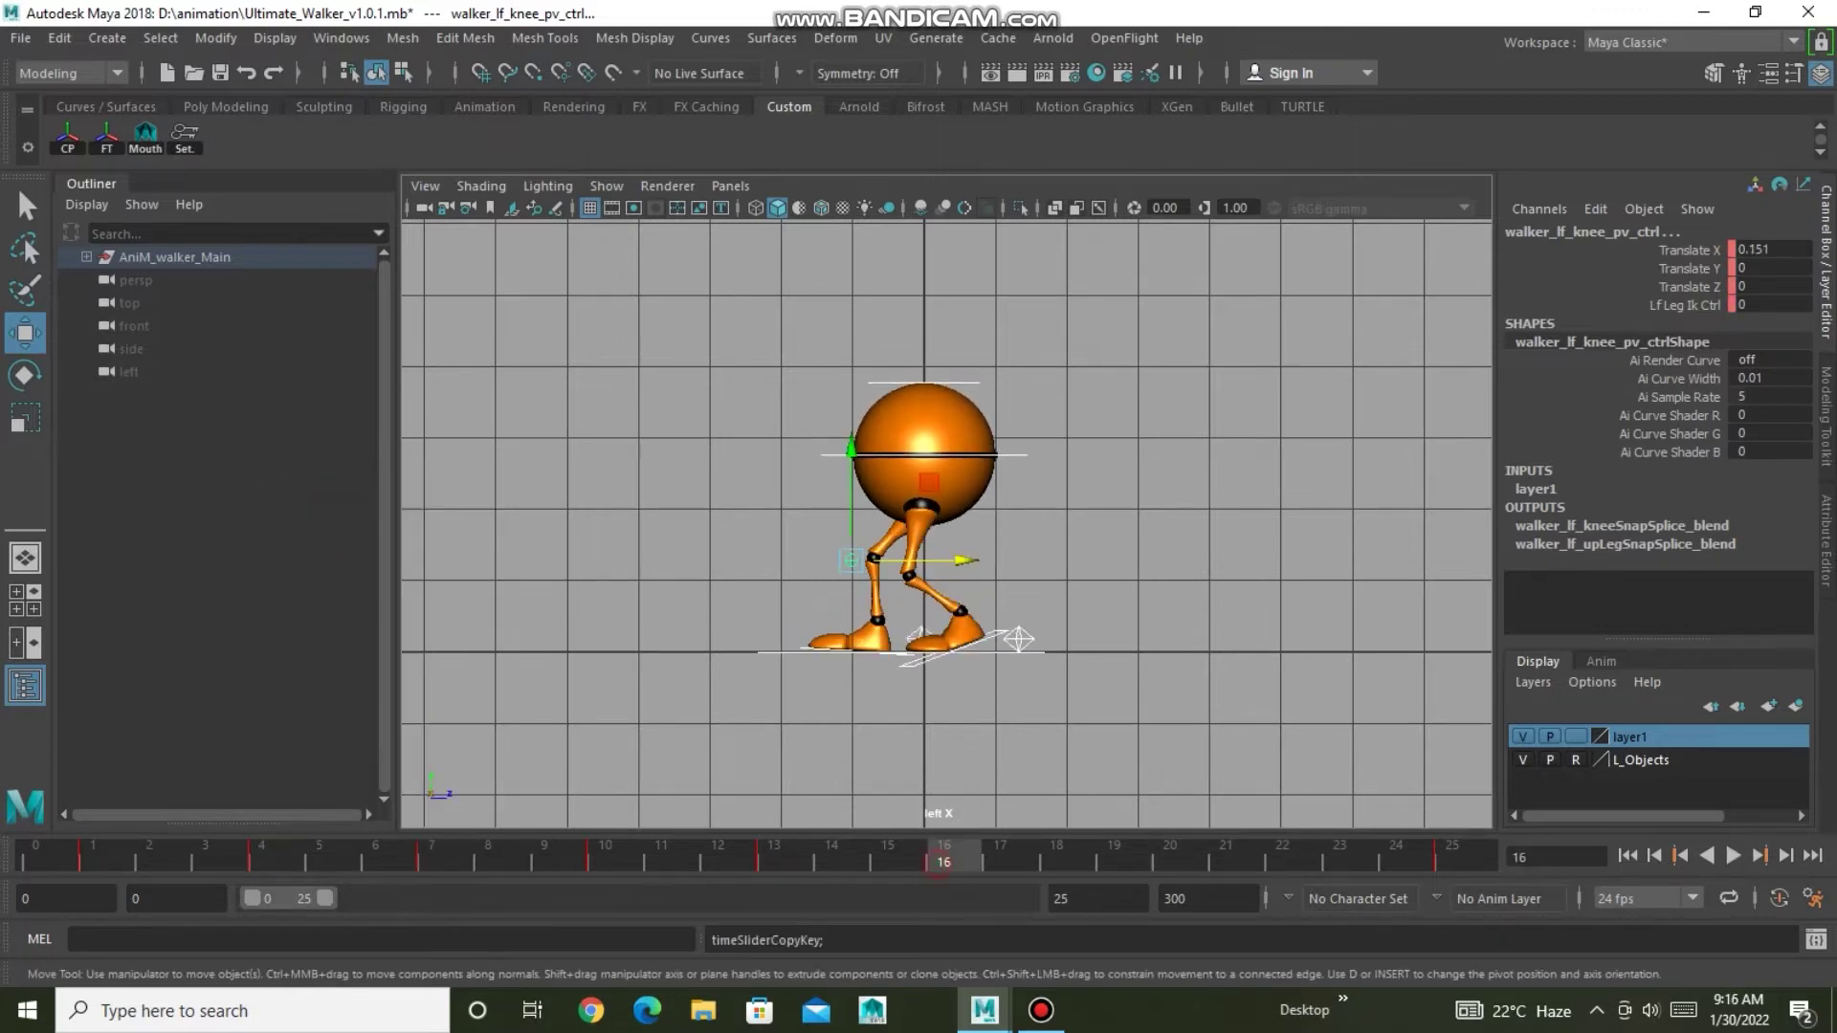
right_click(939, 857)
left_click(1229, 557)
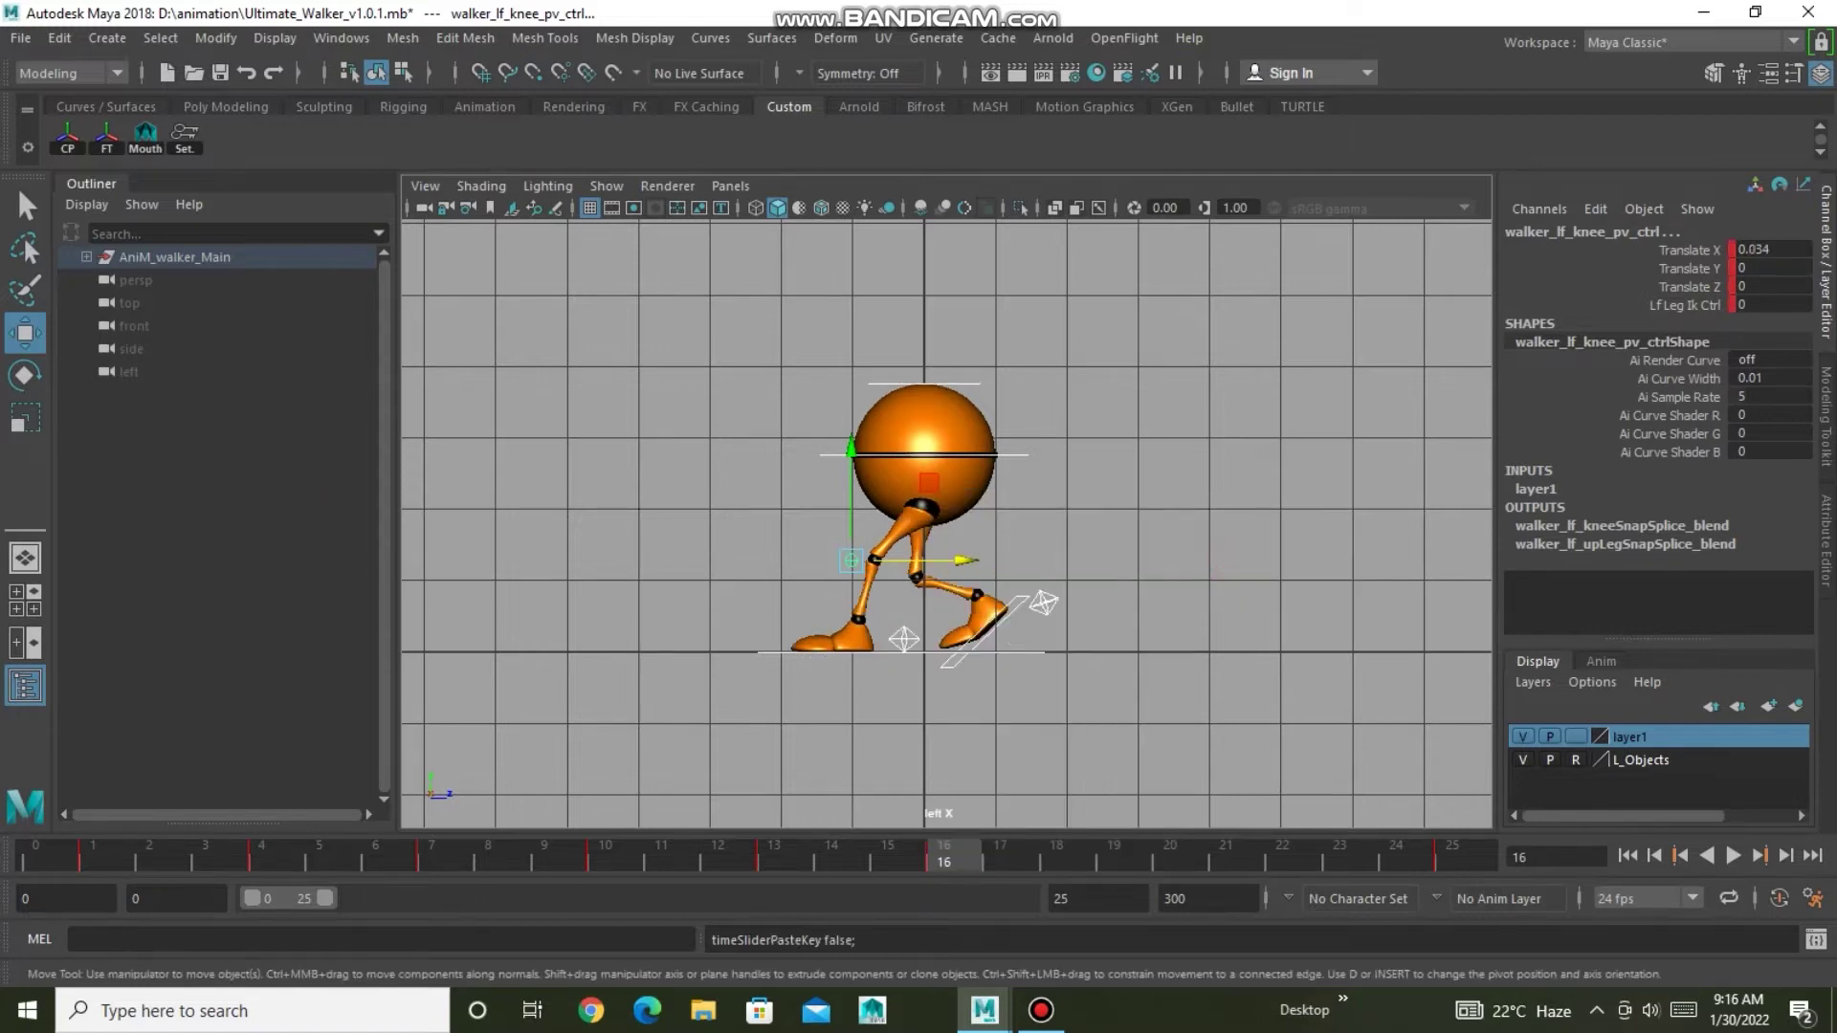
Paste the pose at frame 15 and copy the right heel's frame-16 key onto the left heel.
left_click(888, 856)
right_click(888, 856)
left_click(1186, 557)
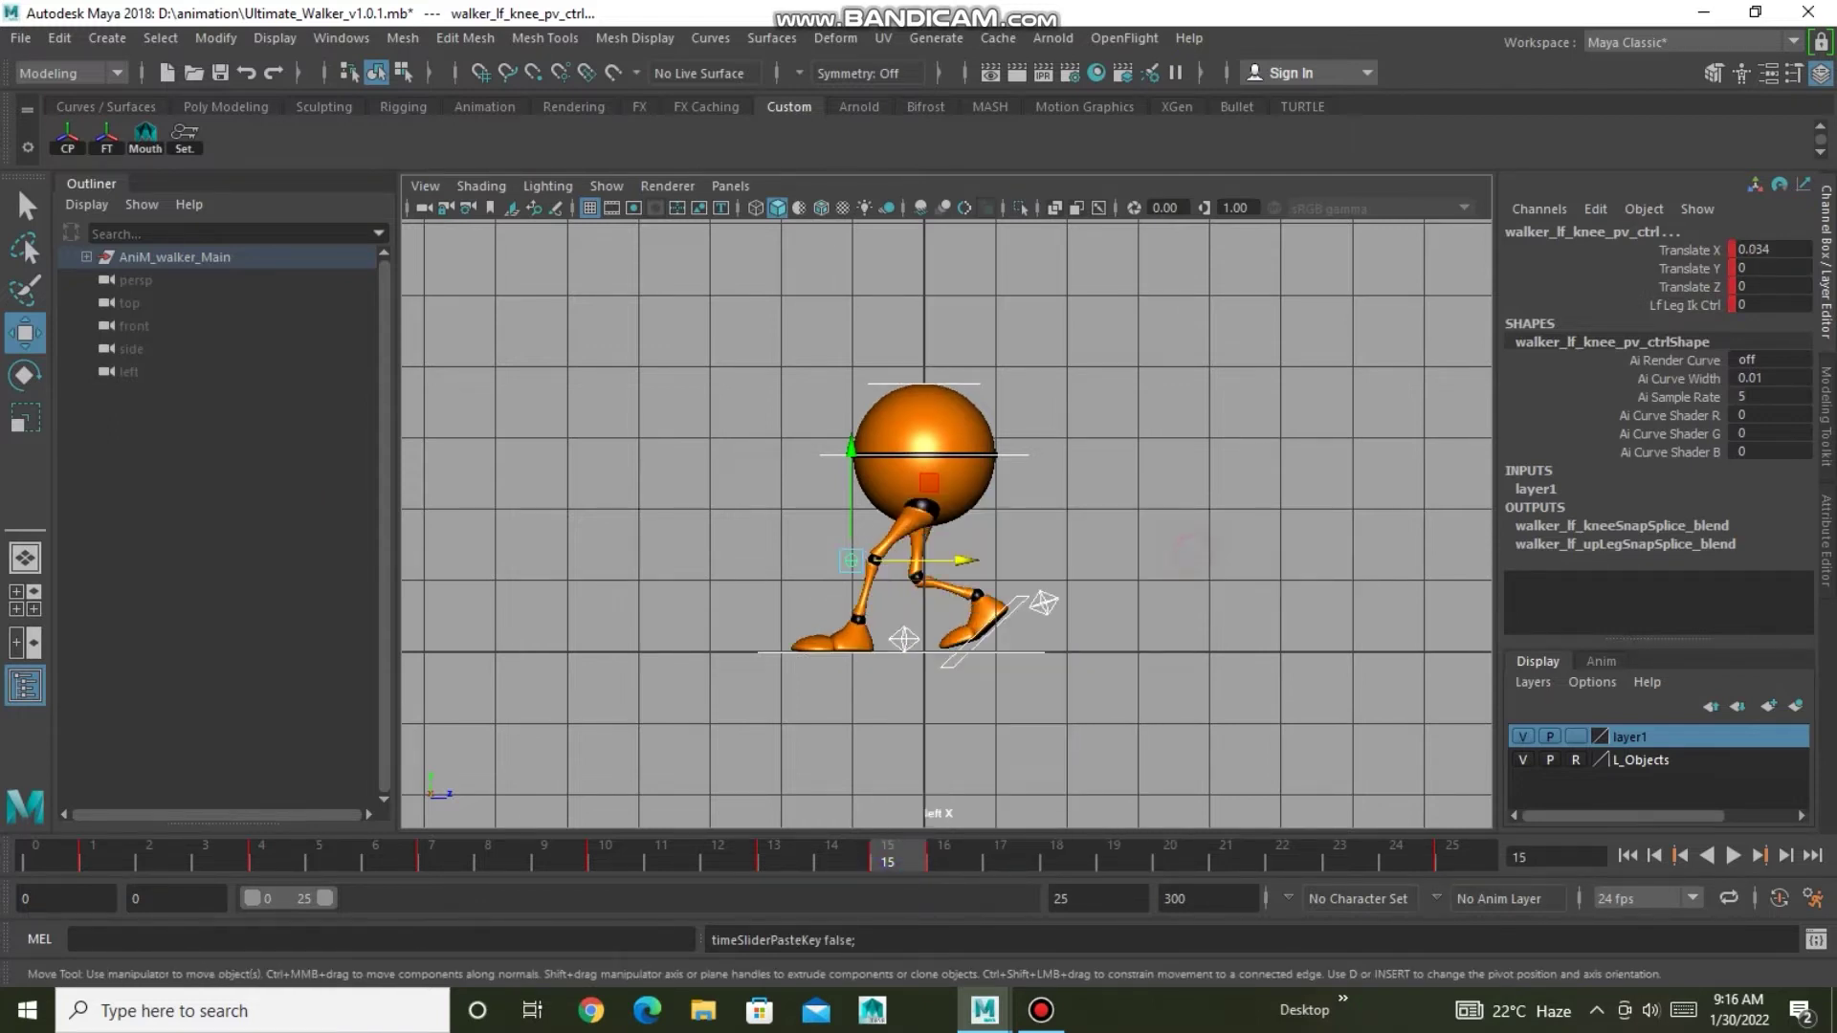
left_click(939, 857)
left_click(1014, 612)
right_click(939, 856)
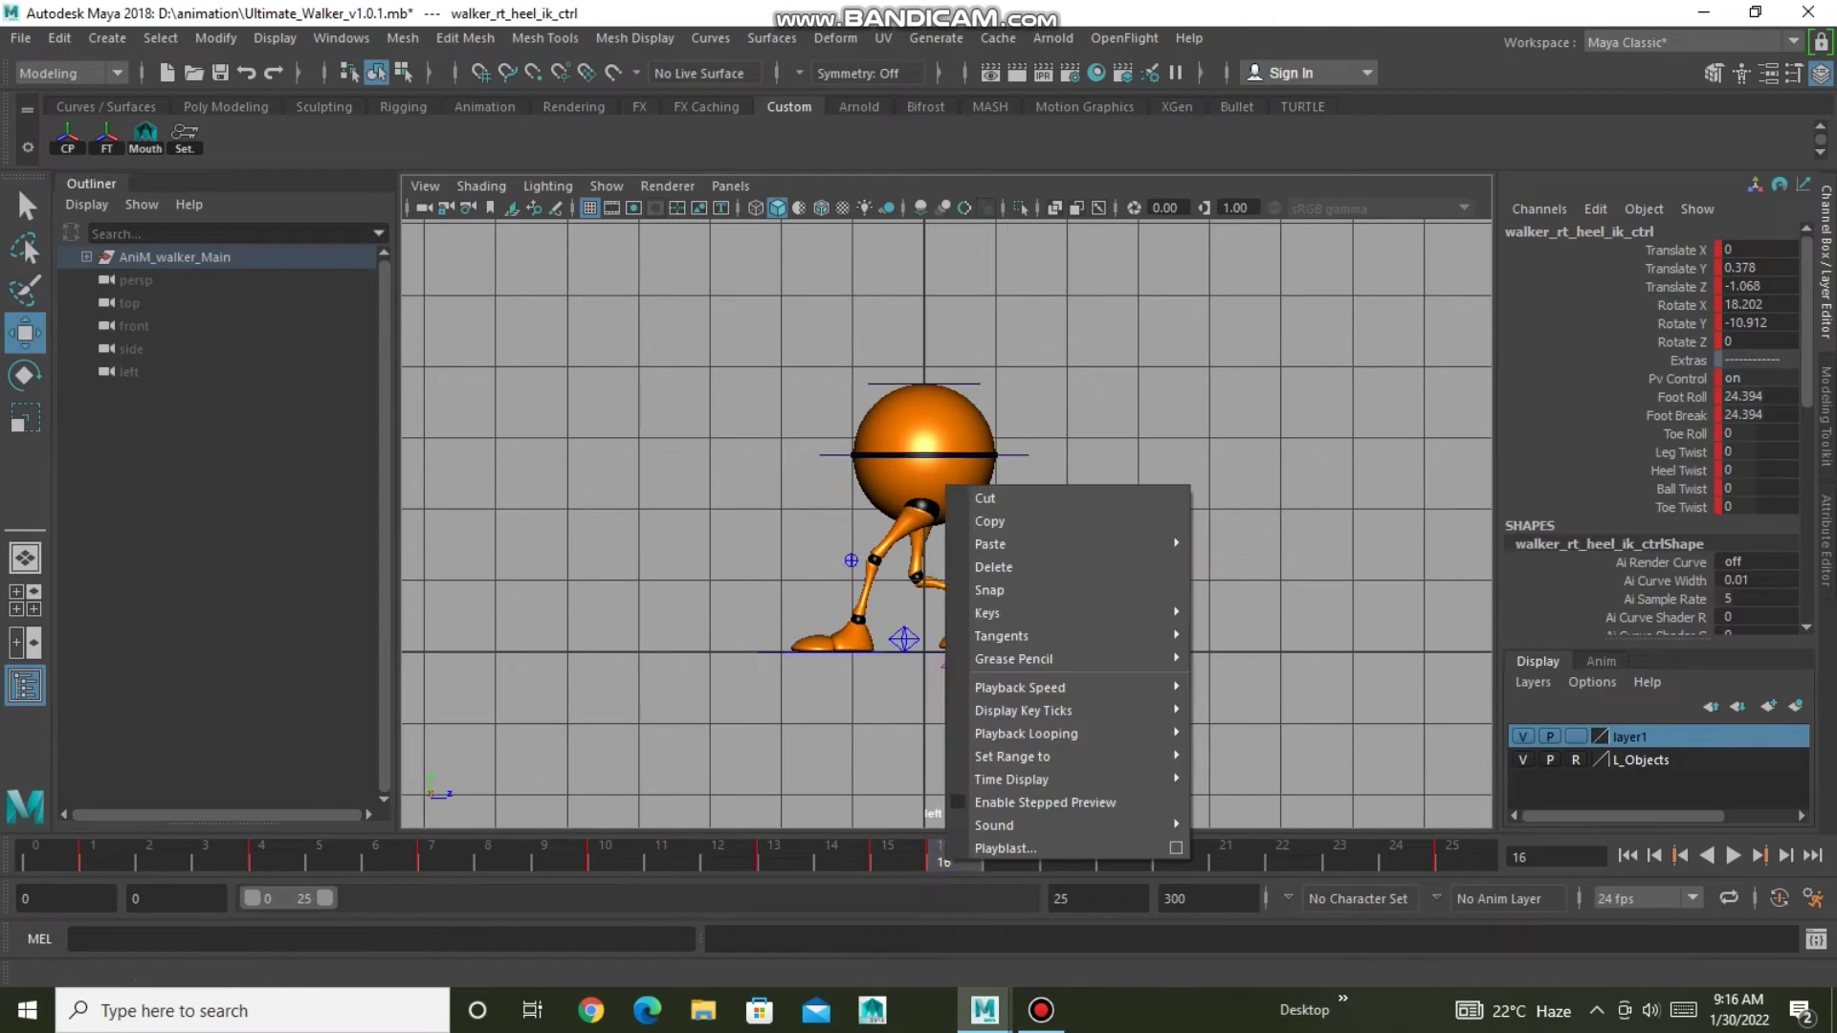
left_click(999, 518)
mouse_move(990, 544)
left_click(909, 636)
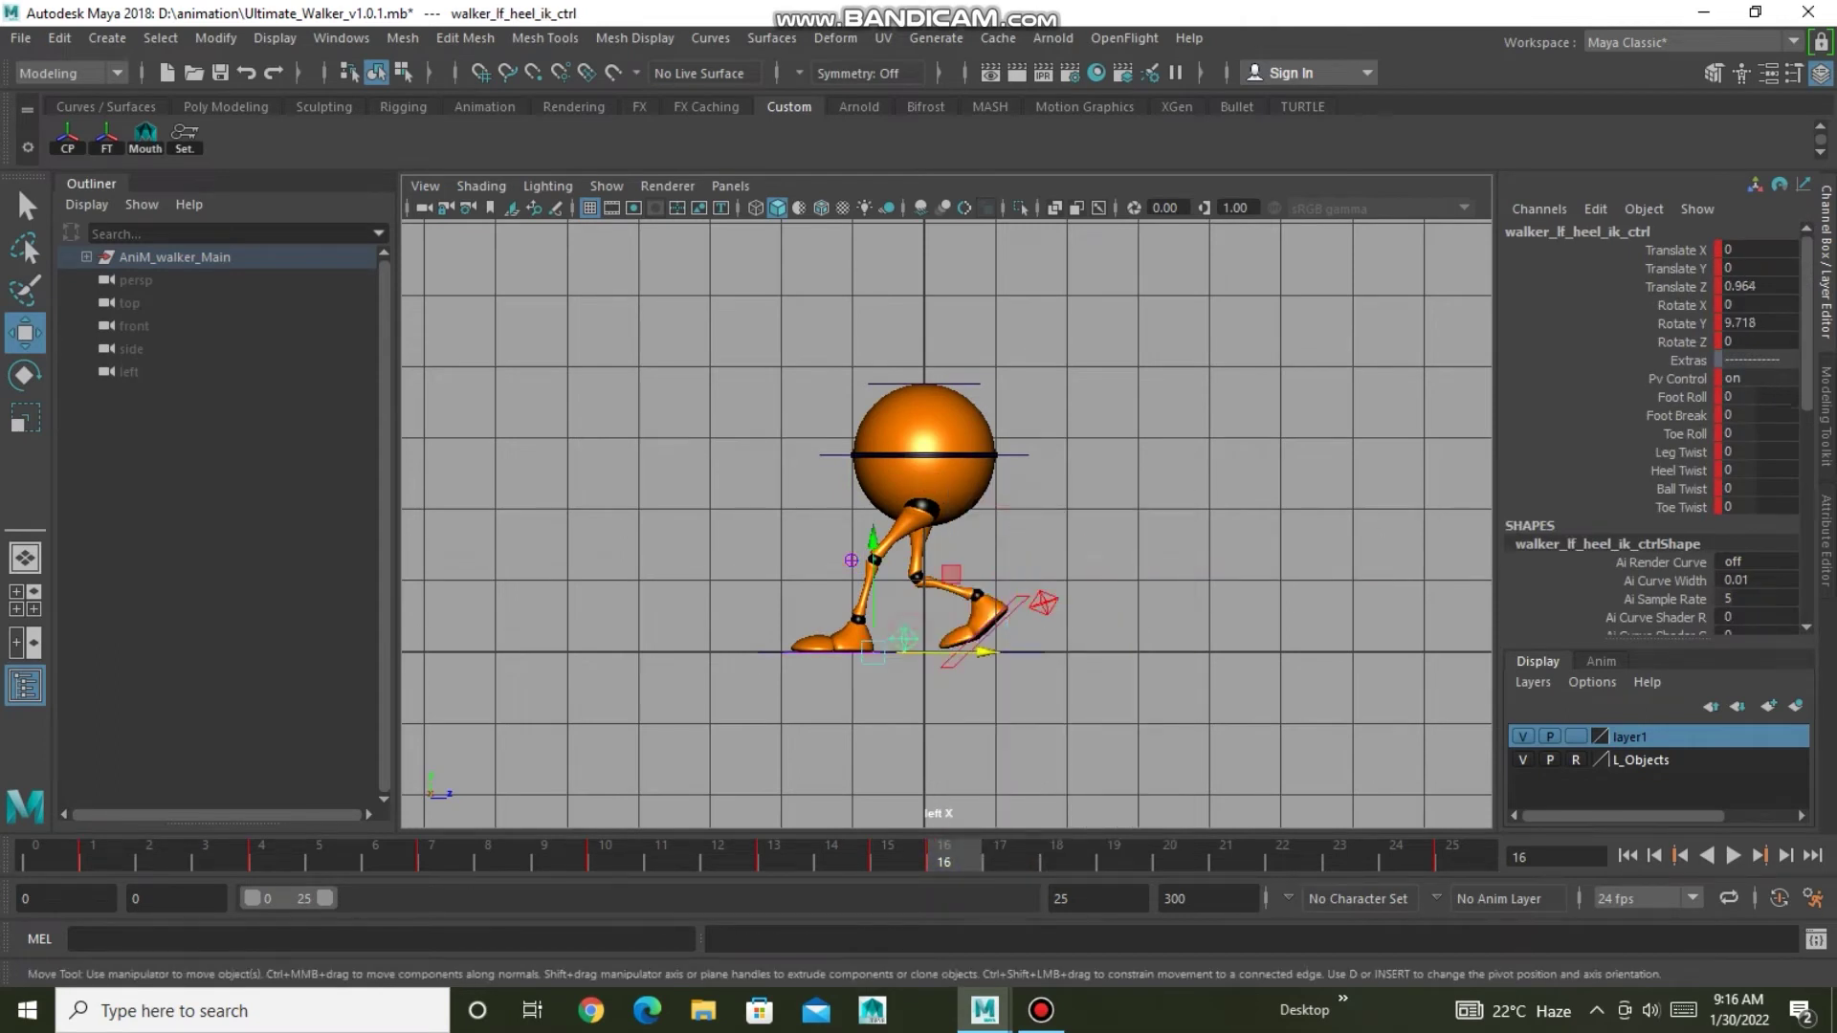
right_click(957, 857)
left_click(1259, 554)
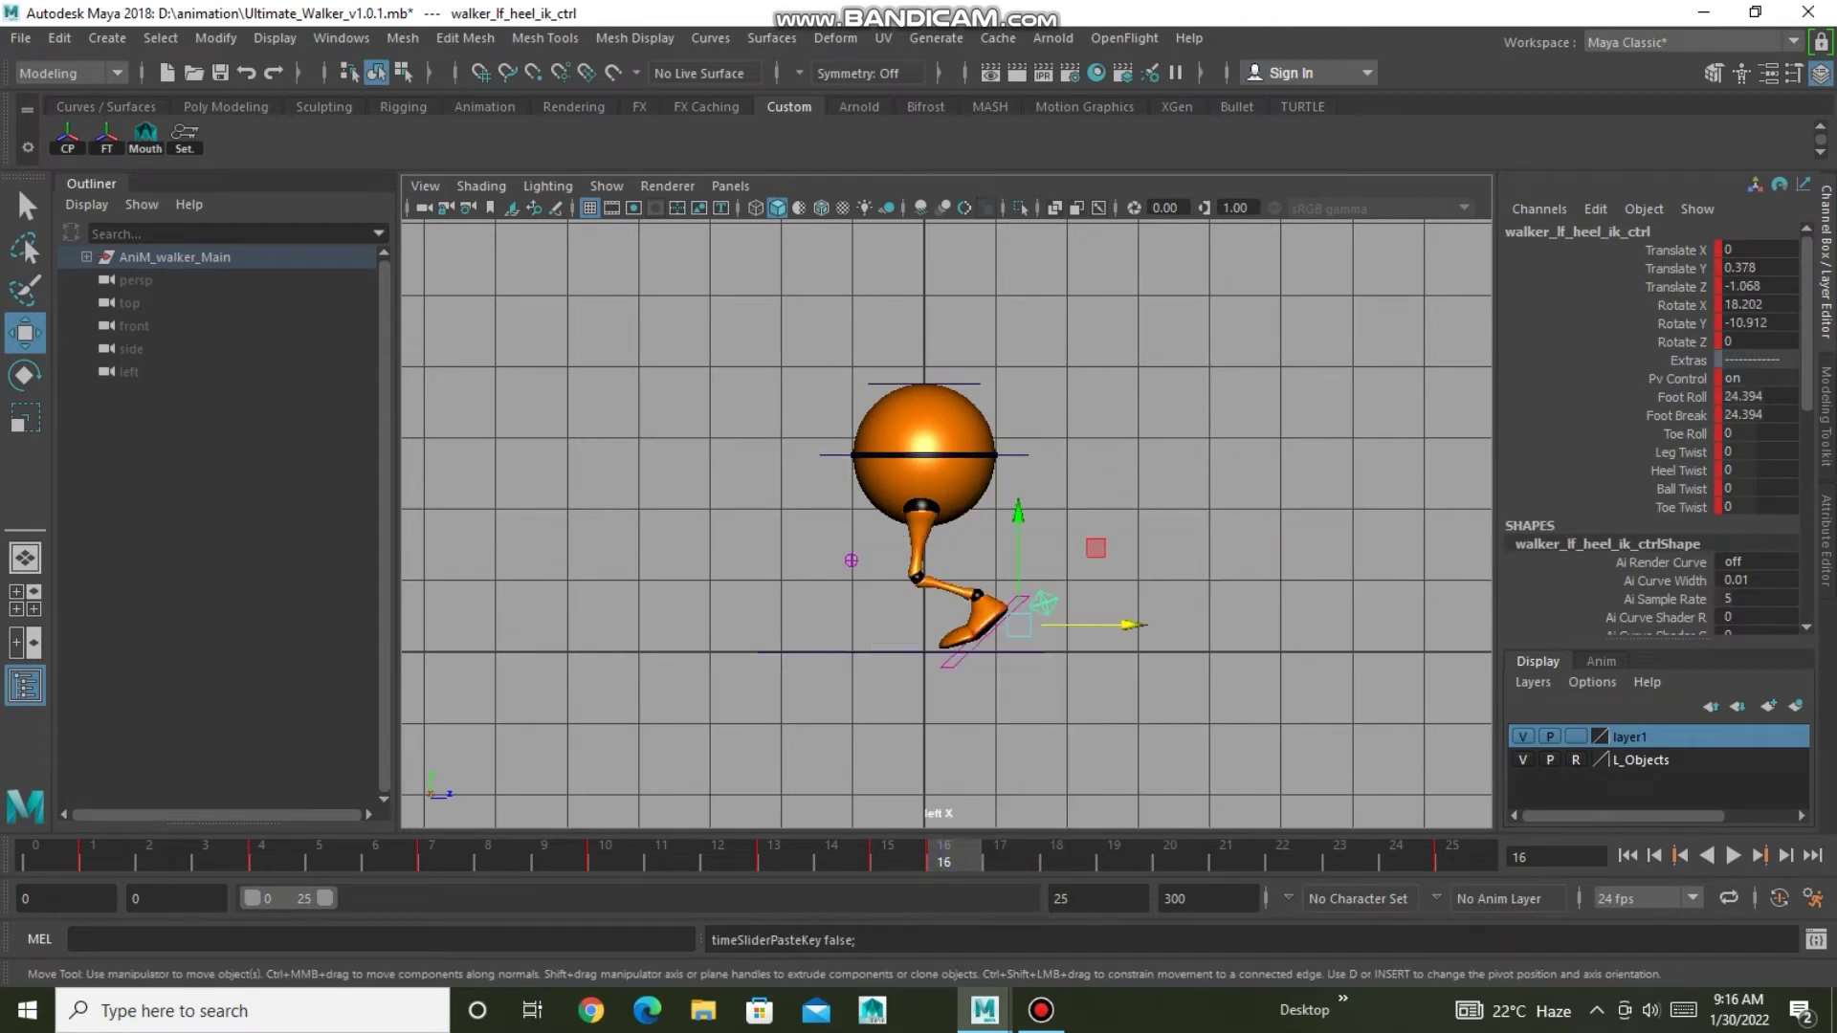
Copy the left heel's frame-15 key onto the right heel at frame 16.
left_click(888, 856)
right_click(888, 856)
left_click(933, 513)
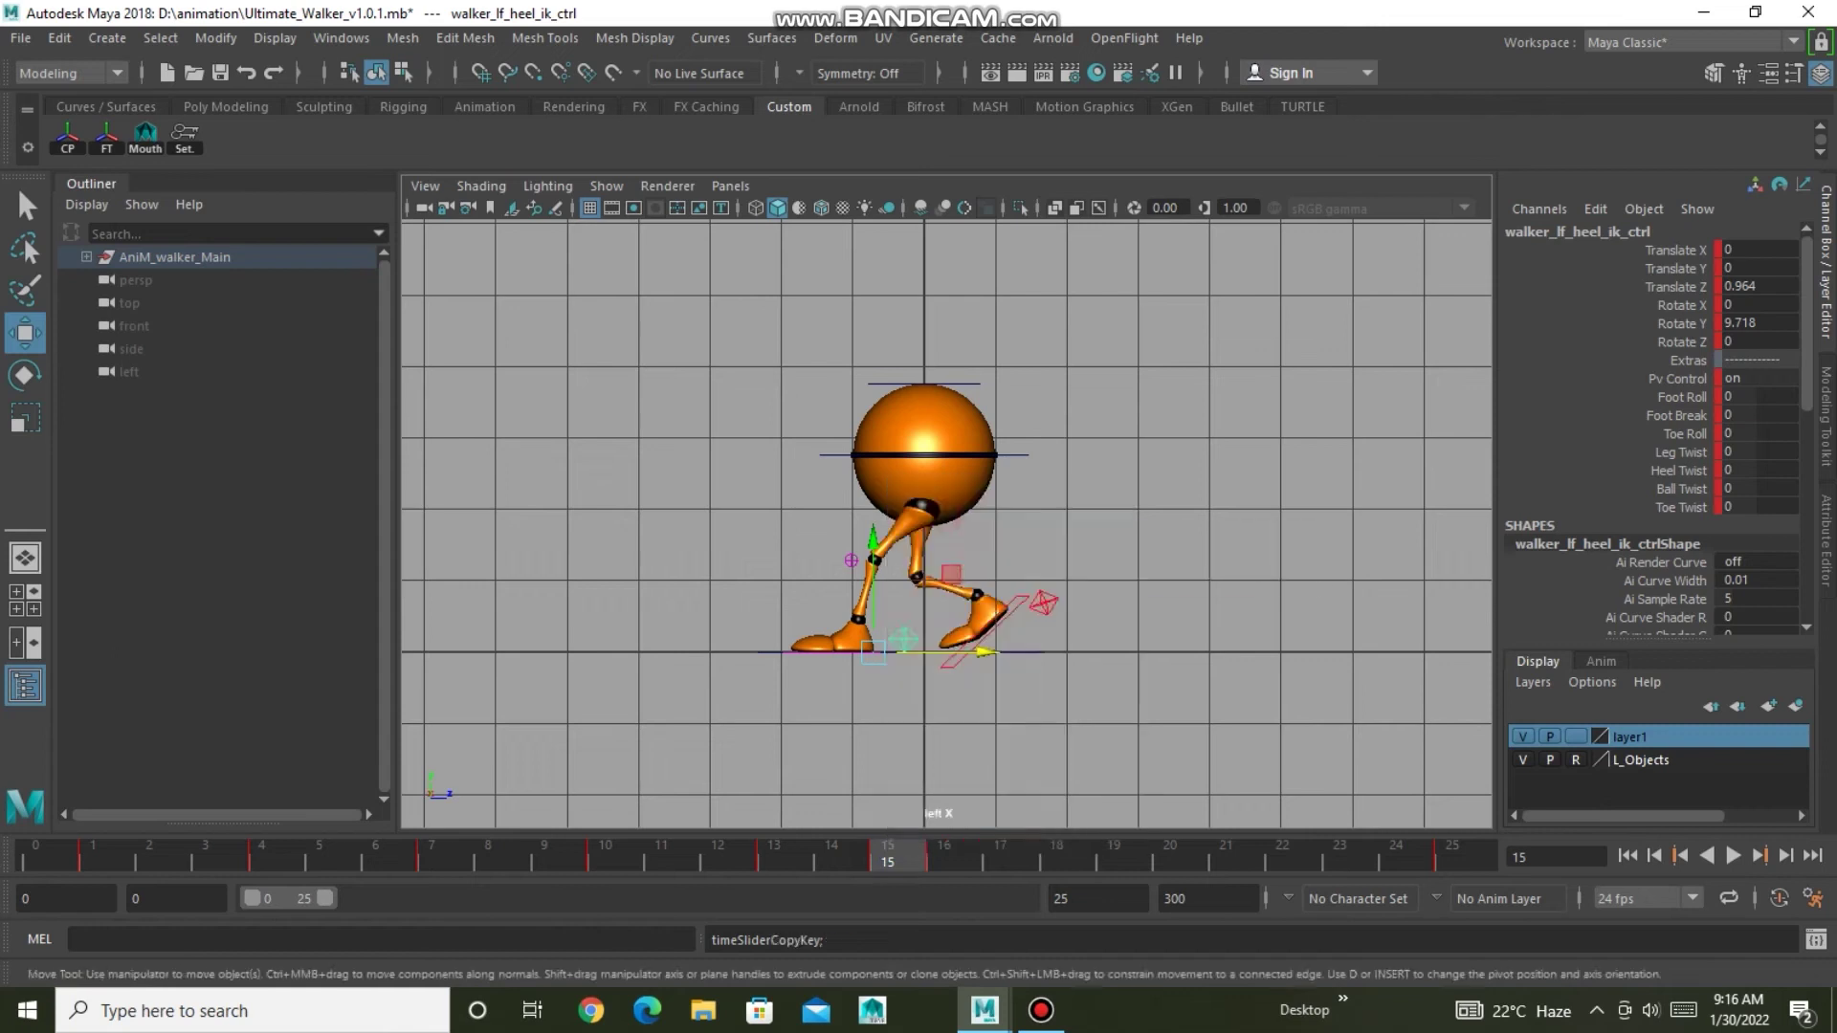
left_click(995, 637)
left_click(943, 856)
right_click(943, 857)
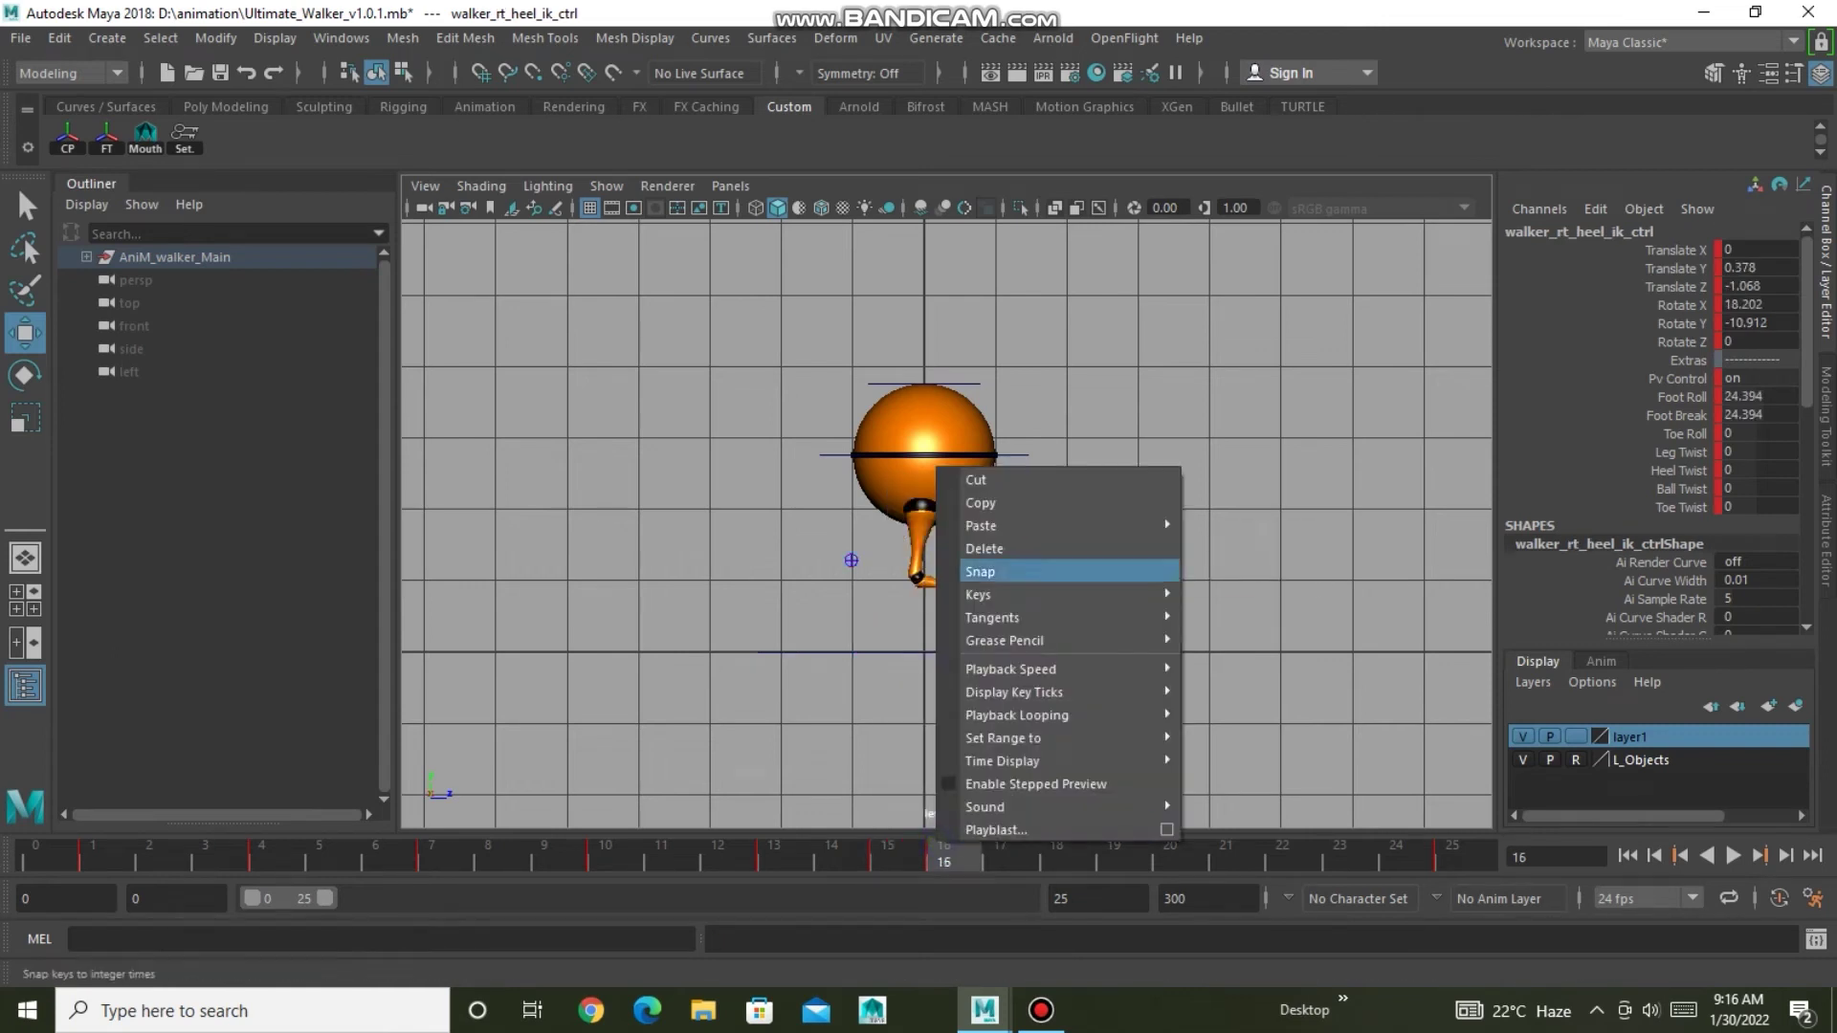
left_click(1234, 546)
Delete all layer1 keys at frame 15 and play back the walk cycle.
right_click(1600, 736)
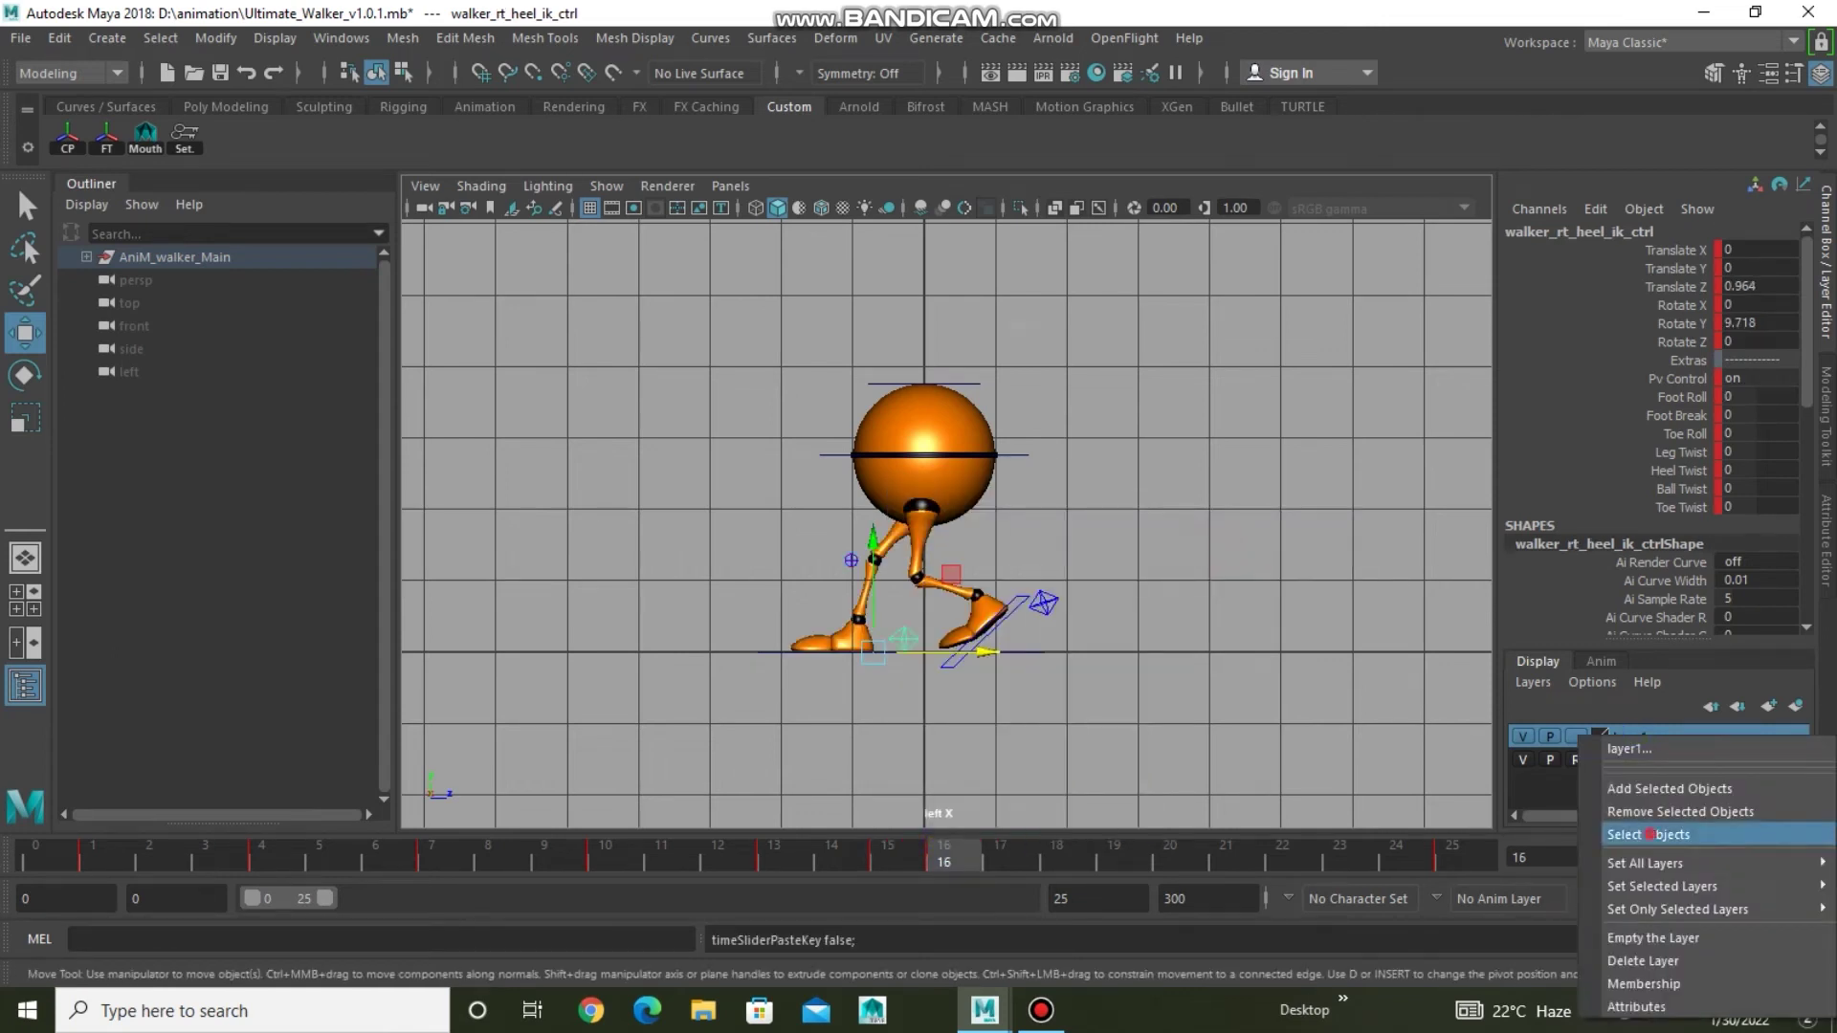
left_click(1655, 834)
left_click(888, 856)
right_click(888, 857)
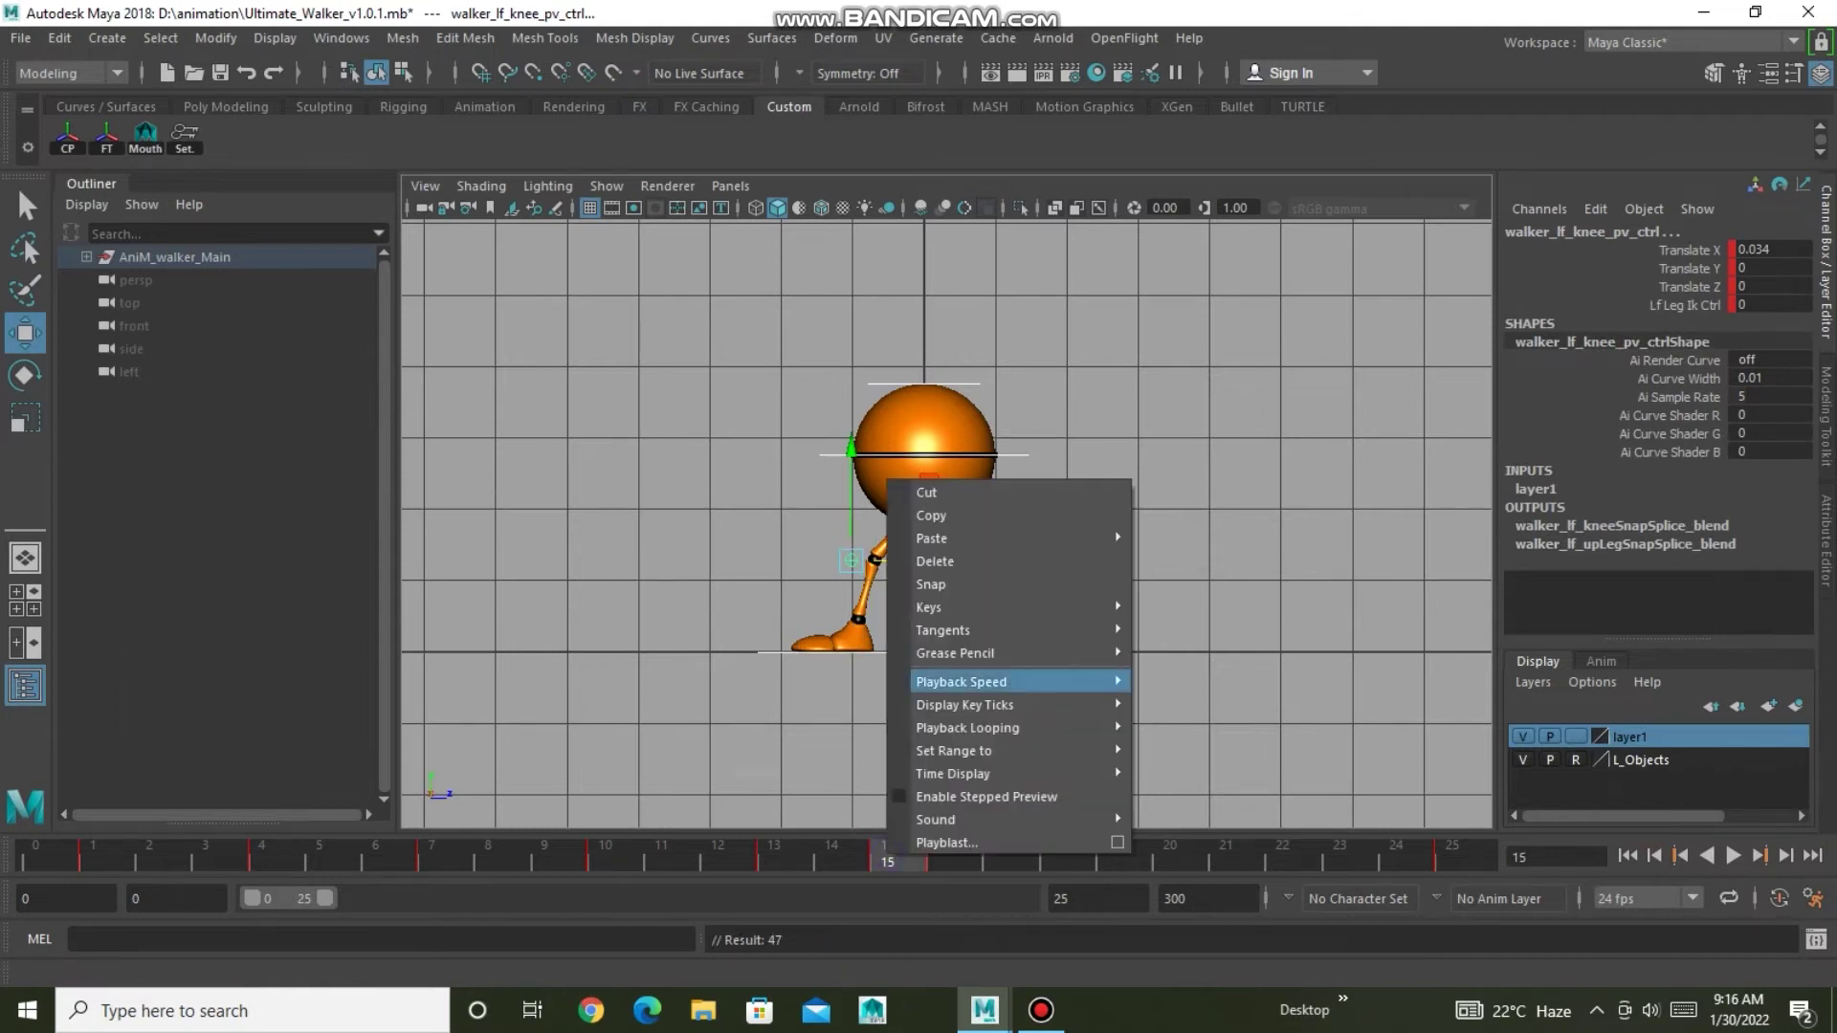
left_click(935, 561)
key("alt+v")
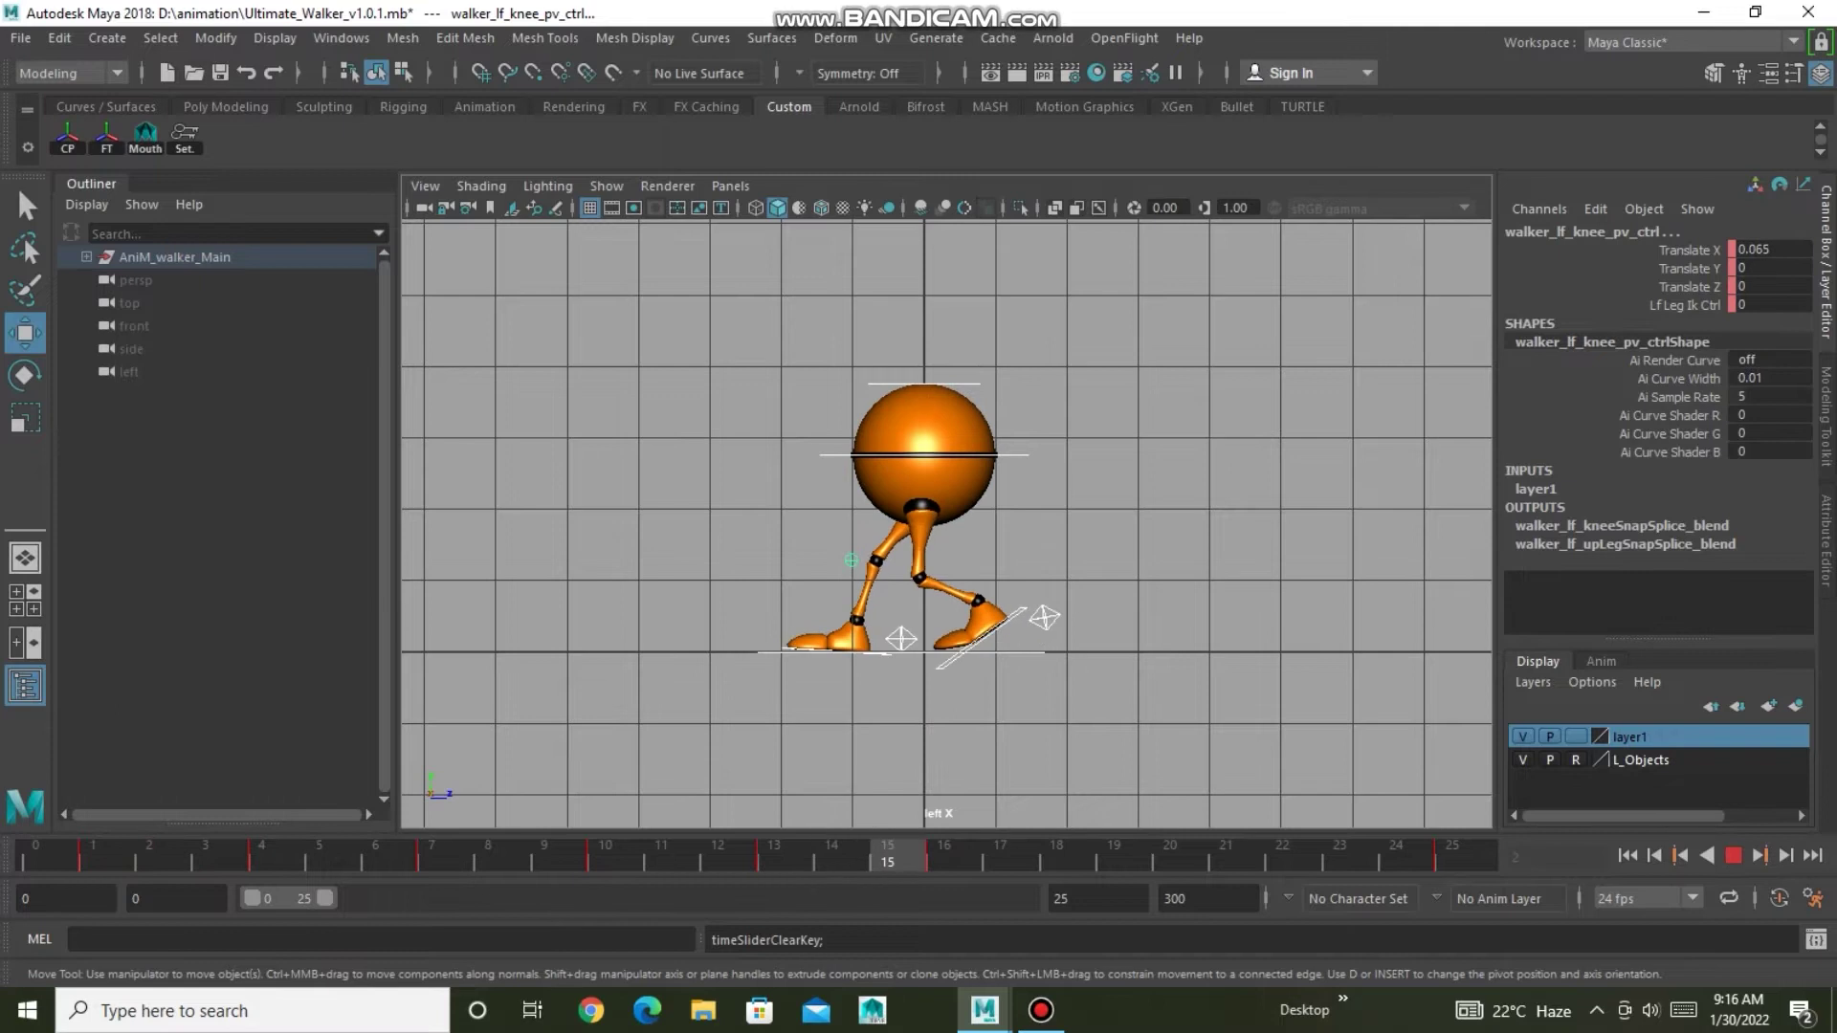
Stop playback and copy the frame 7 pose onto frames 19 and 18.
key("alt+v")
right_click(426, 856)
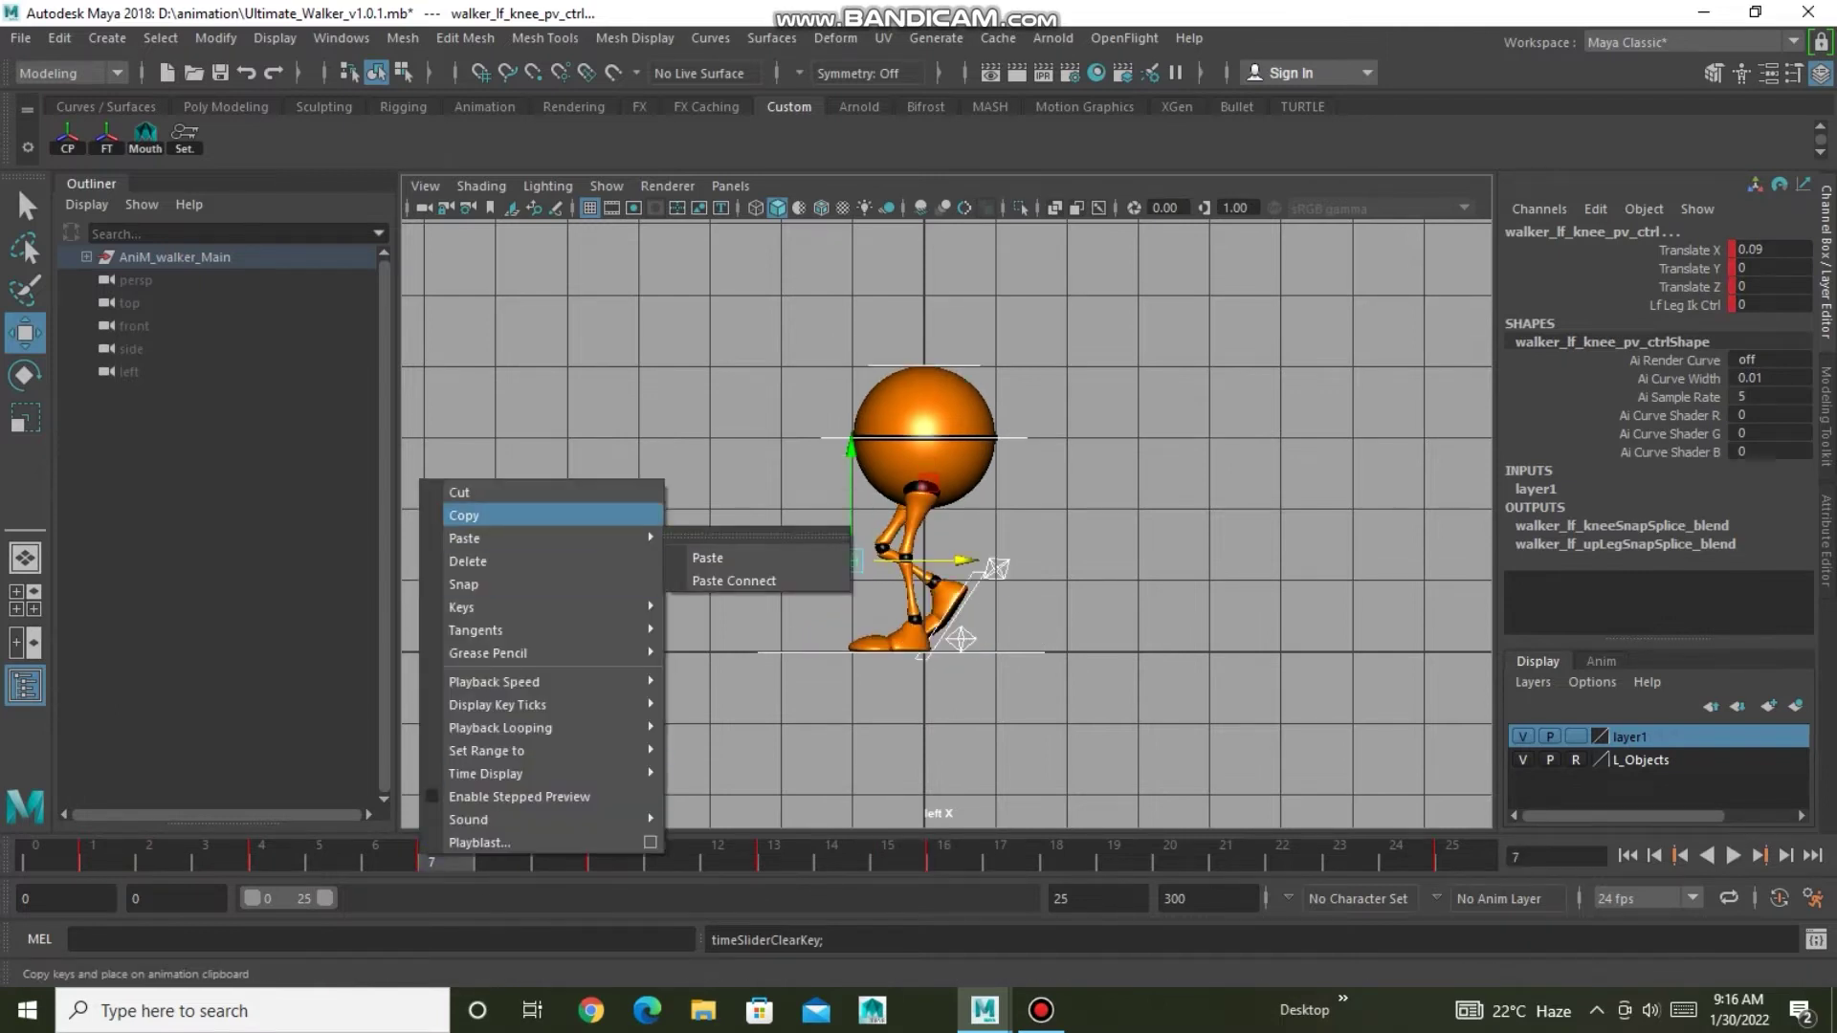
left_click(460, 508)
left_click(1113, 857)
right_click(1112, 858)
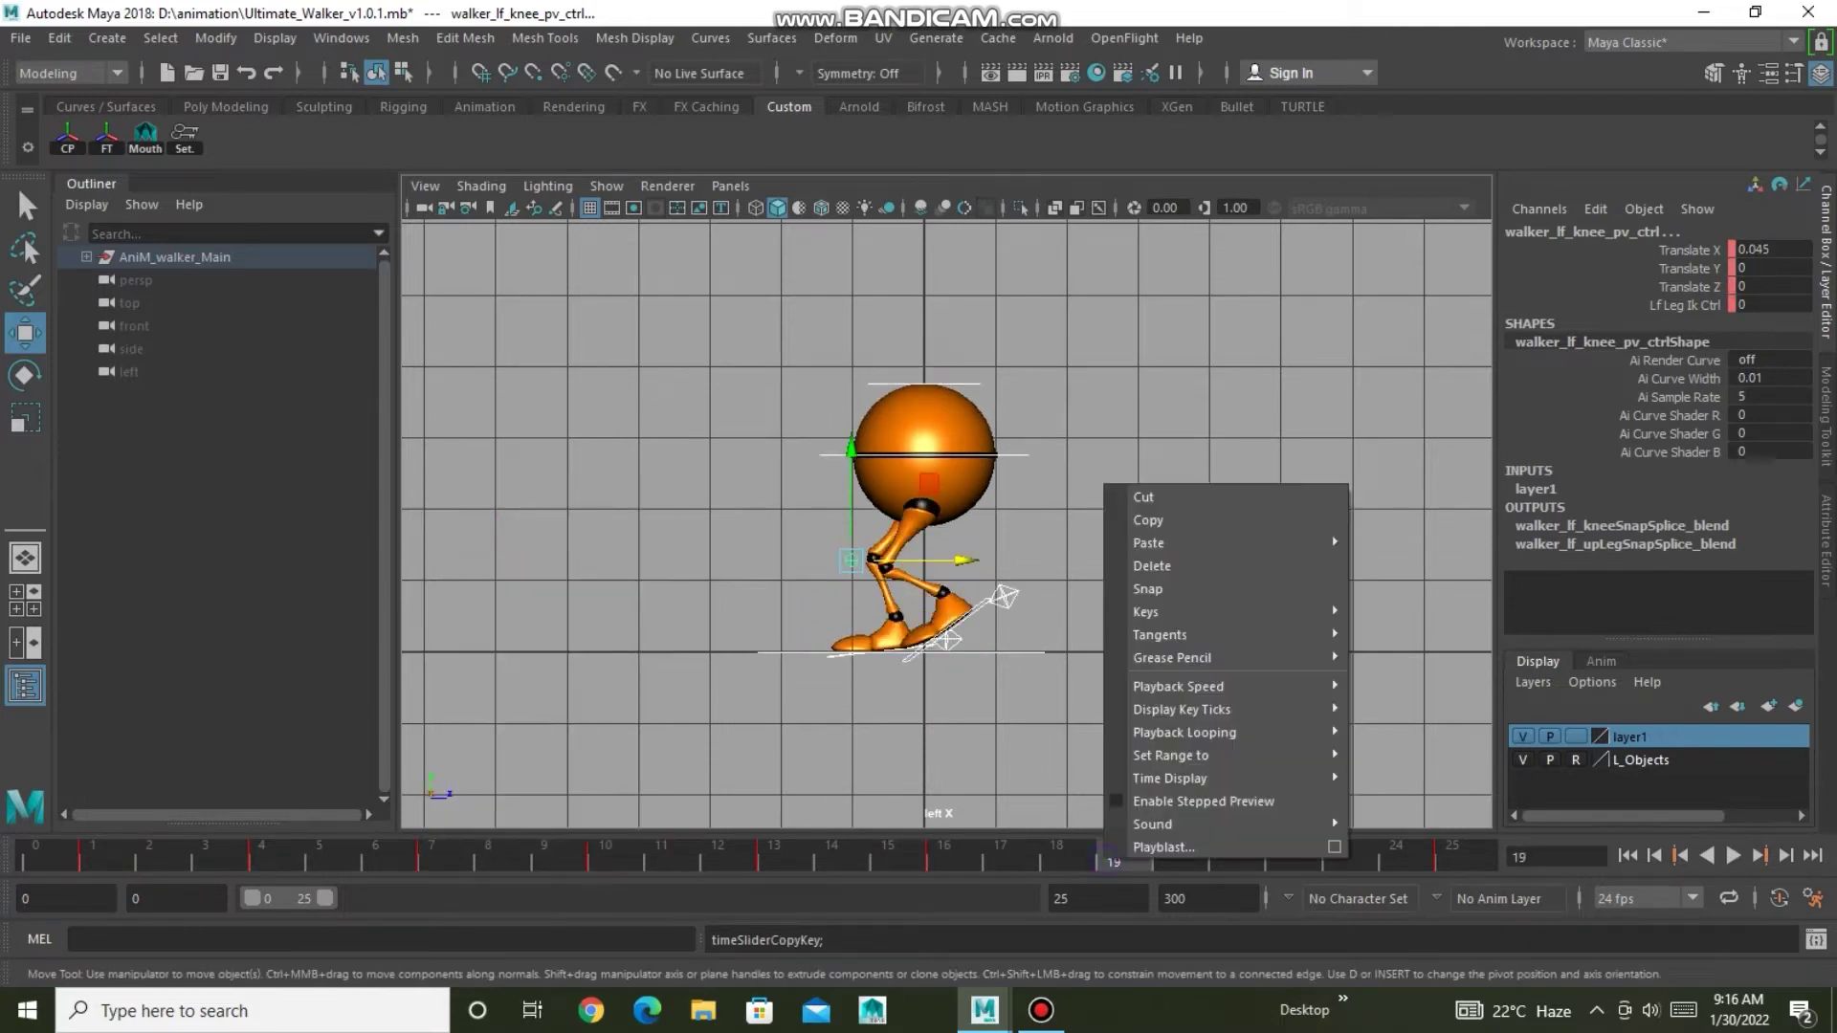
left_click(1392, 563)
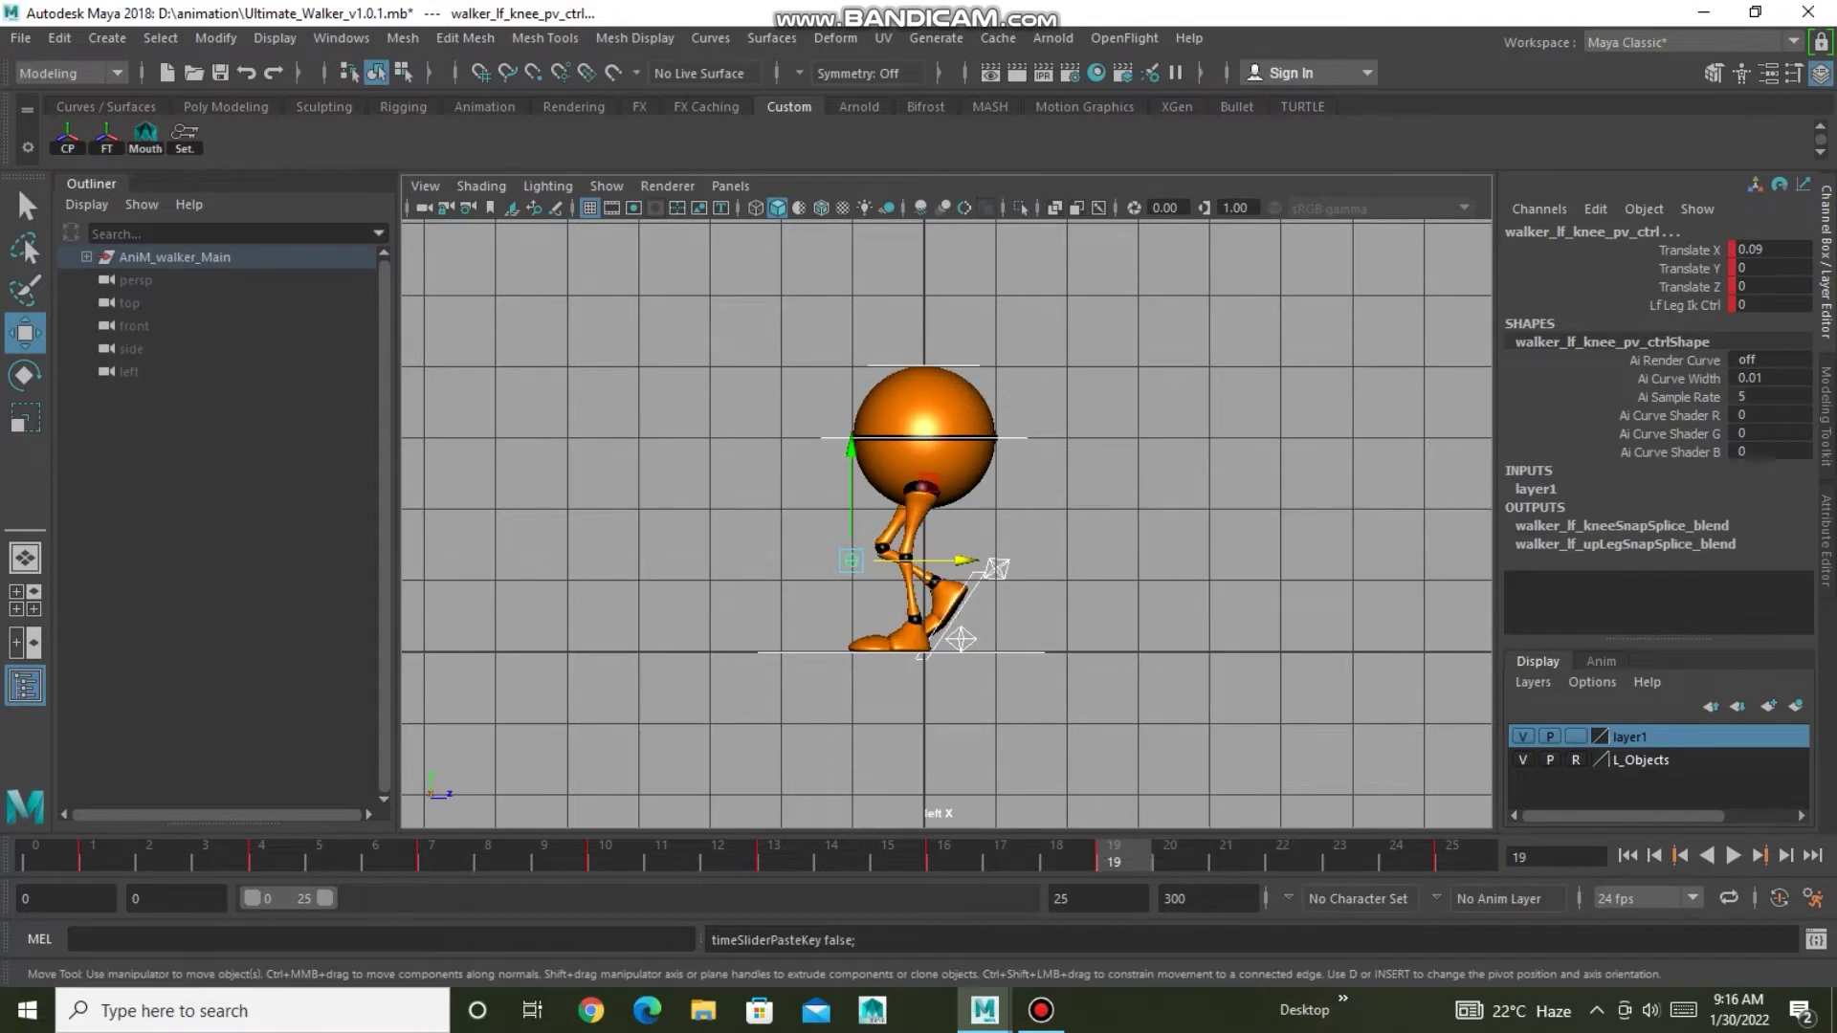
left_click(1056, 857)
right_click(1053, 858)
left_click(1388, 557)
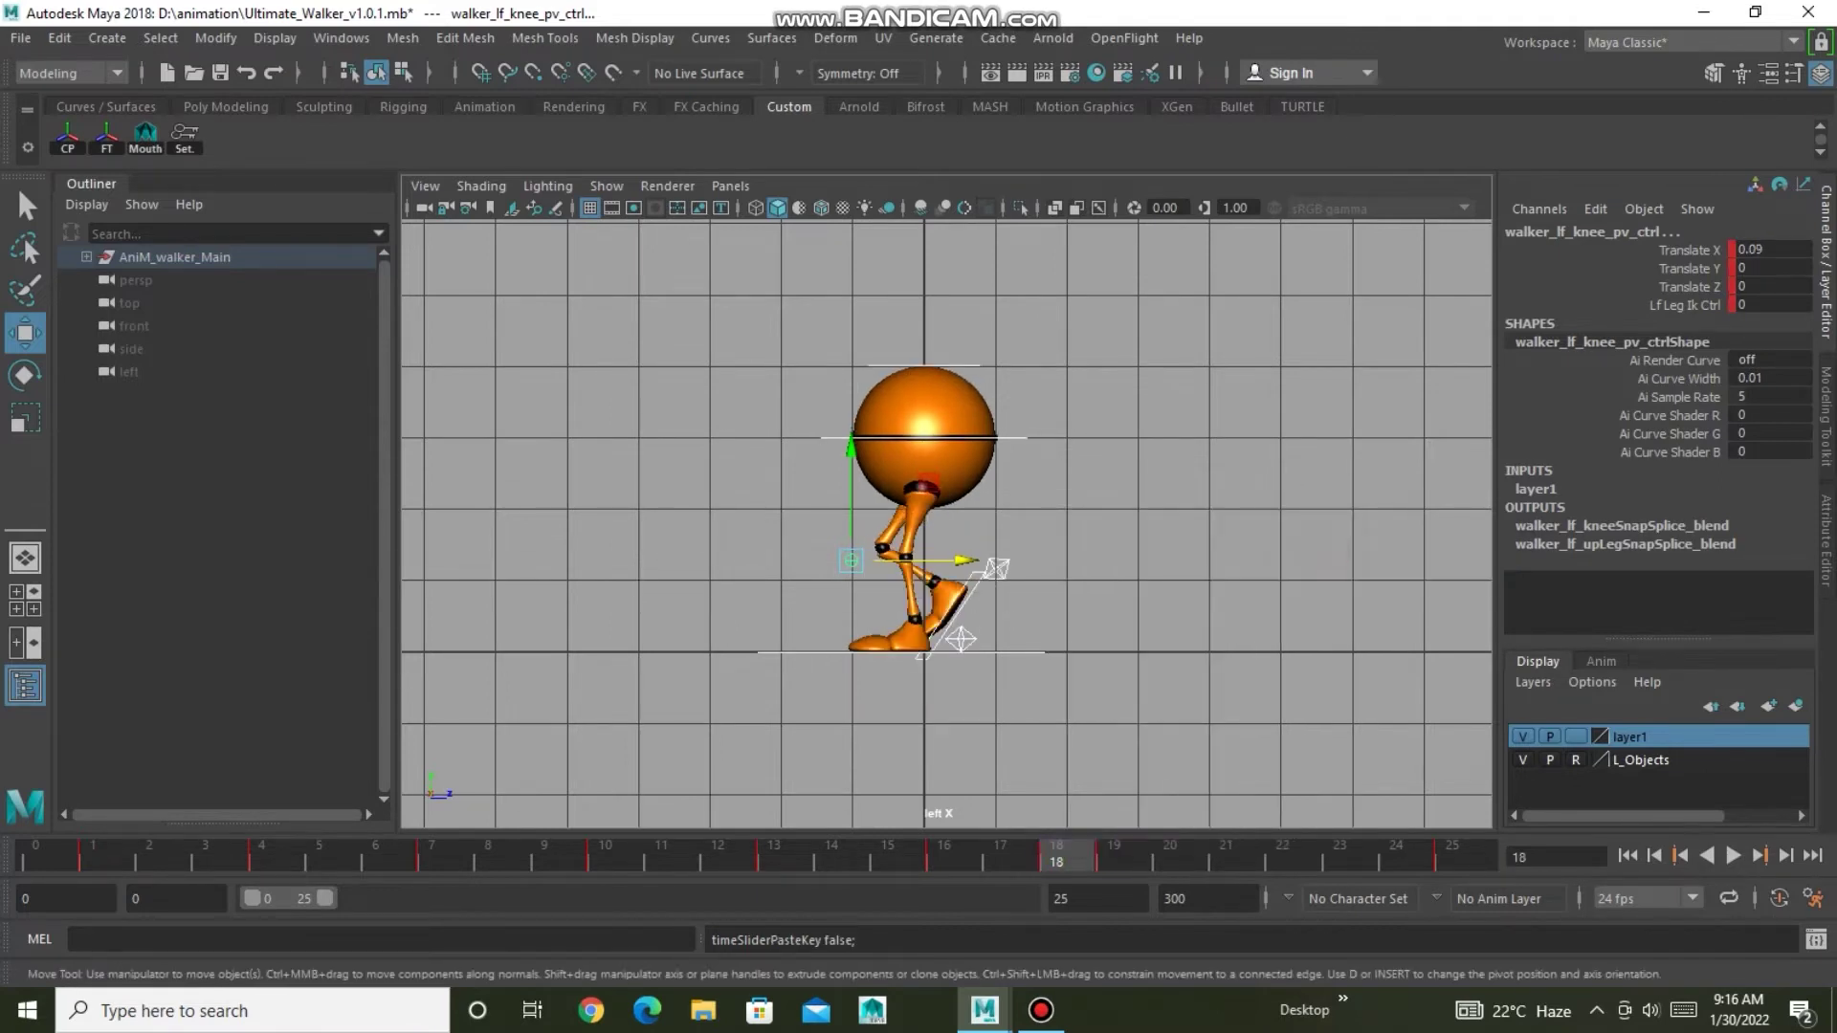
Copy the left heel's frame 19 key onto the right heel at frame 19.
left_click(966, 638)
left_click(1113, 856)
right_click(1113, 858)
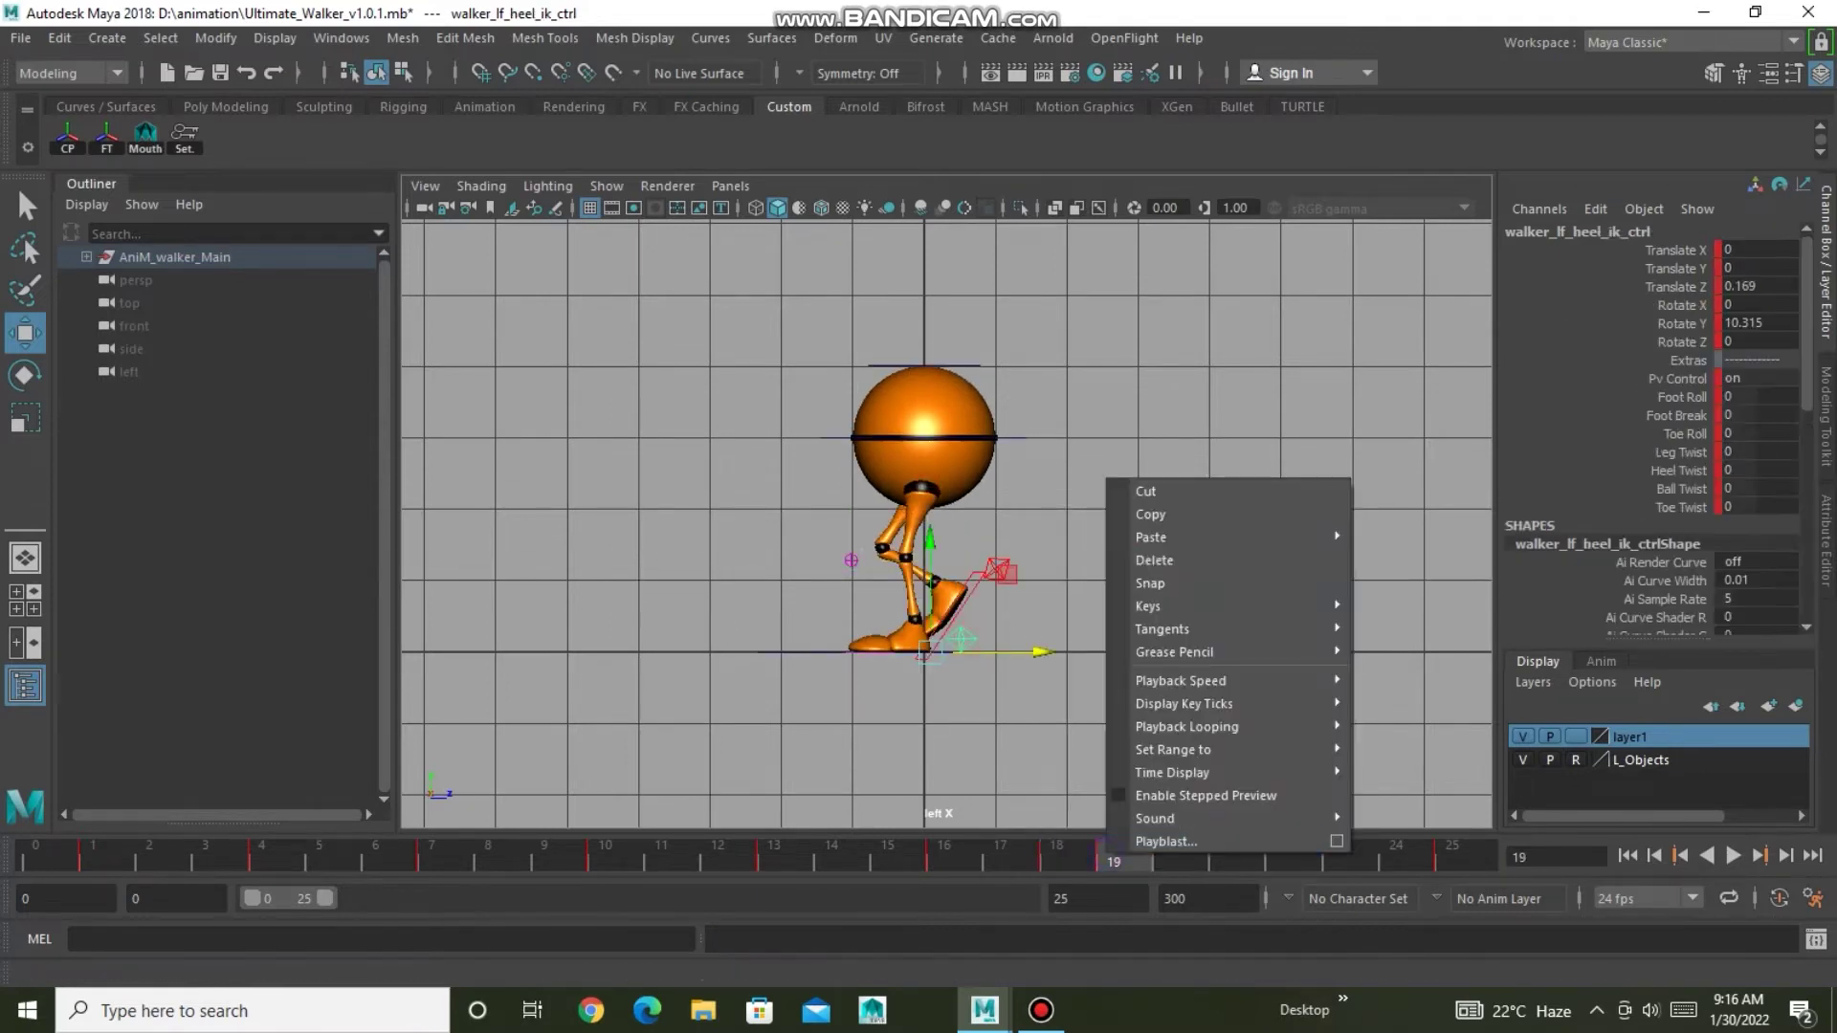
left_click(1179, 517)
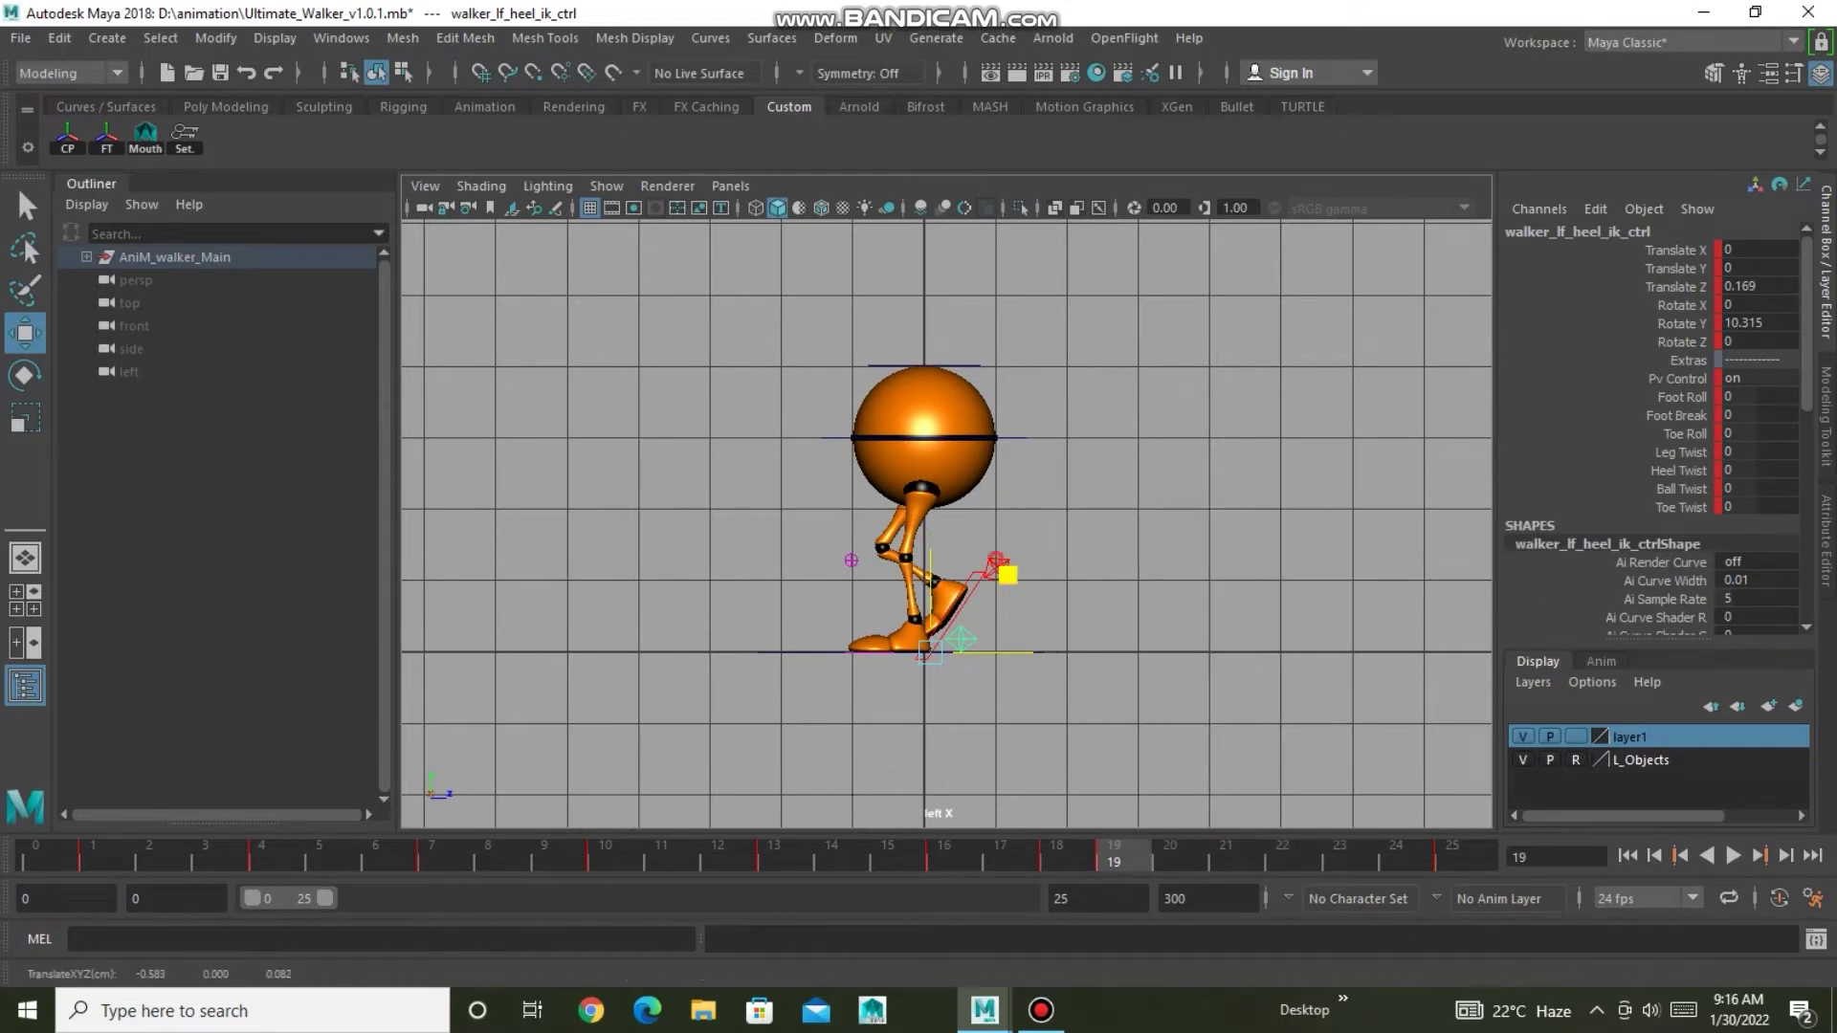
left_click(961, 638)
right_click(1113, 857)
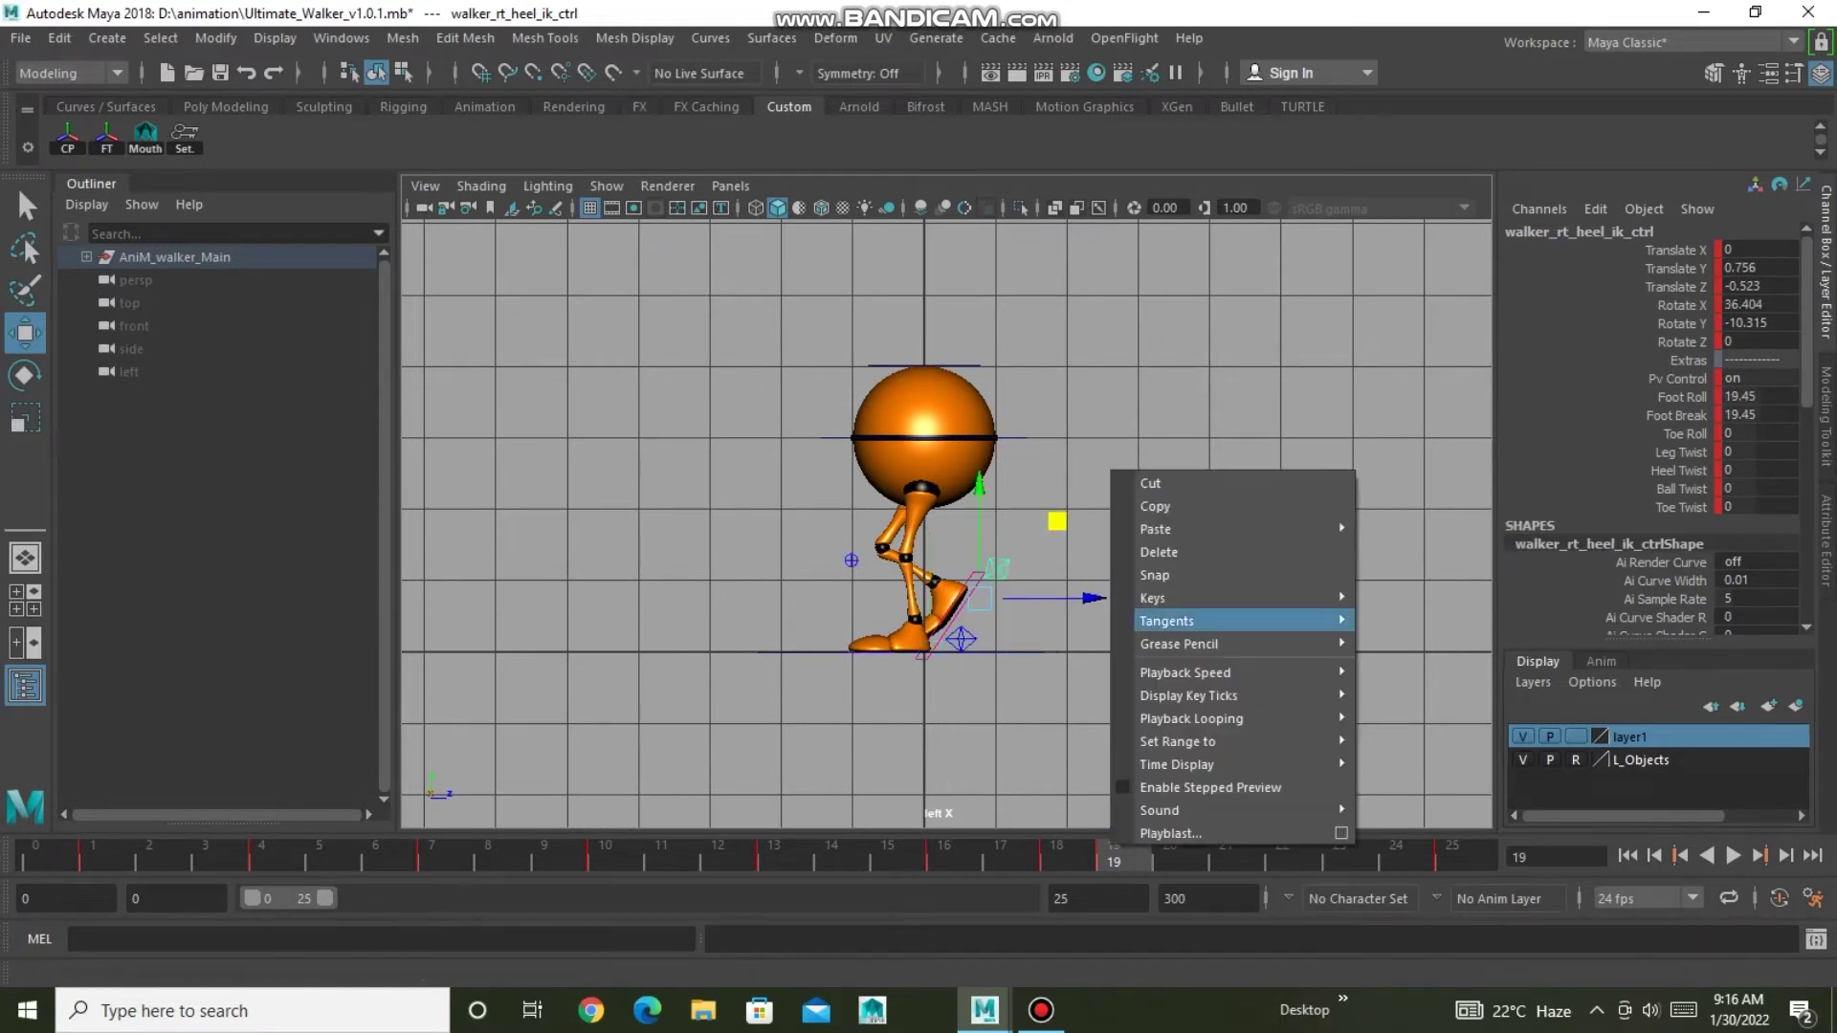
left_click(1406, 545)
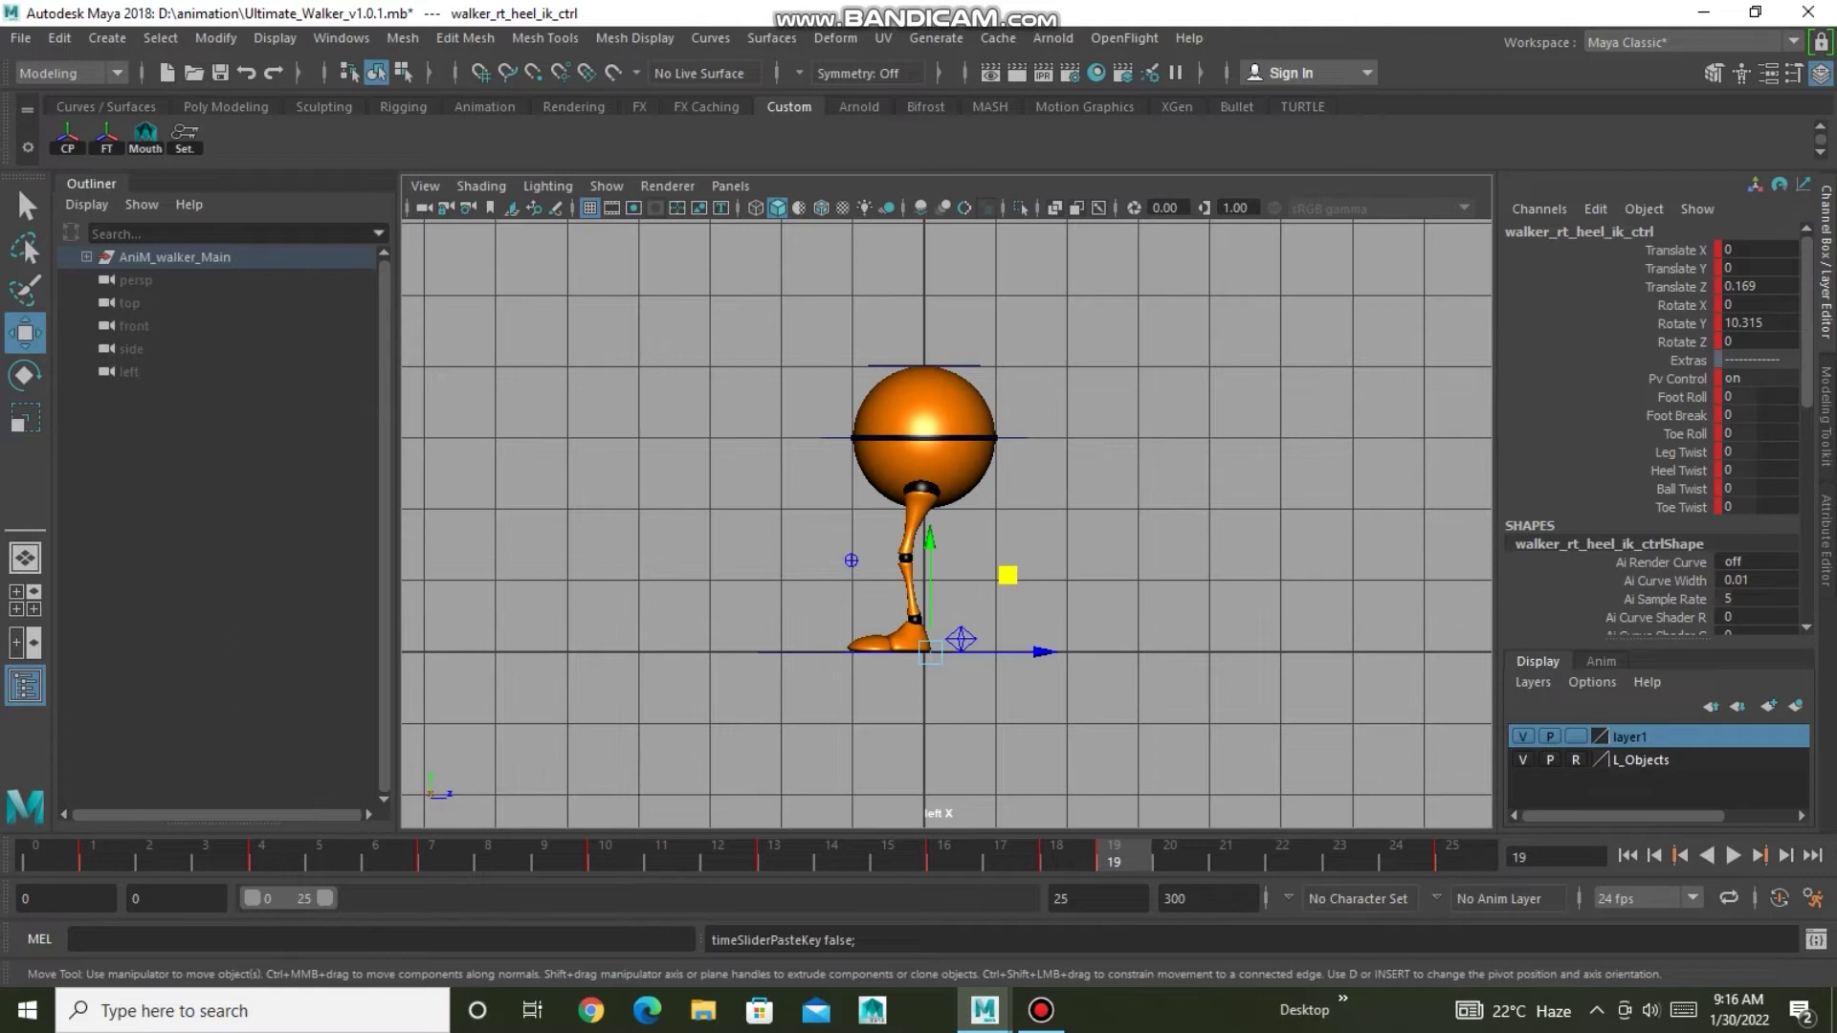
Copy the right heel's frame 18 key onto the left heel at frame 19.
key("comma")
right_click(1057, 856)
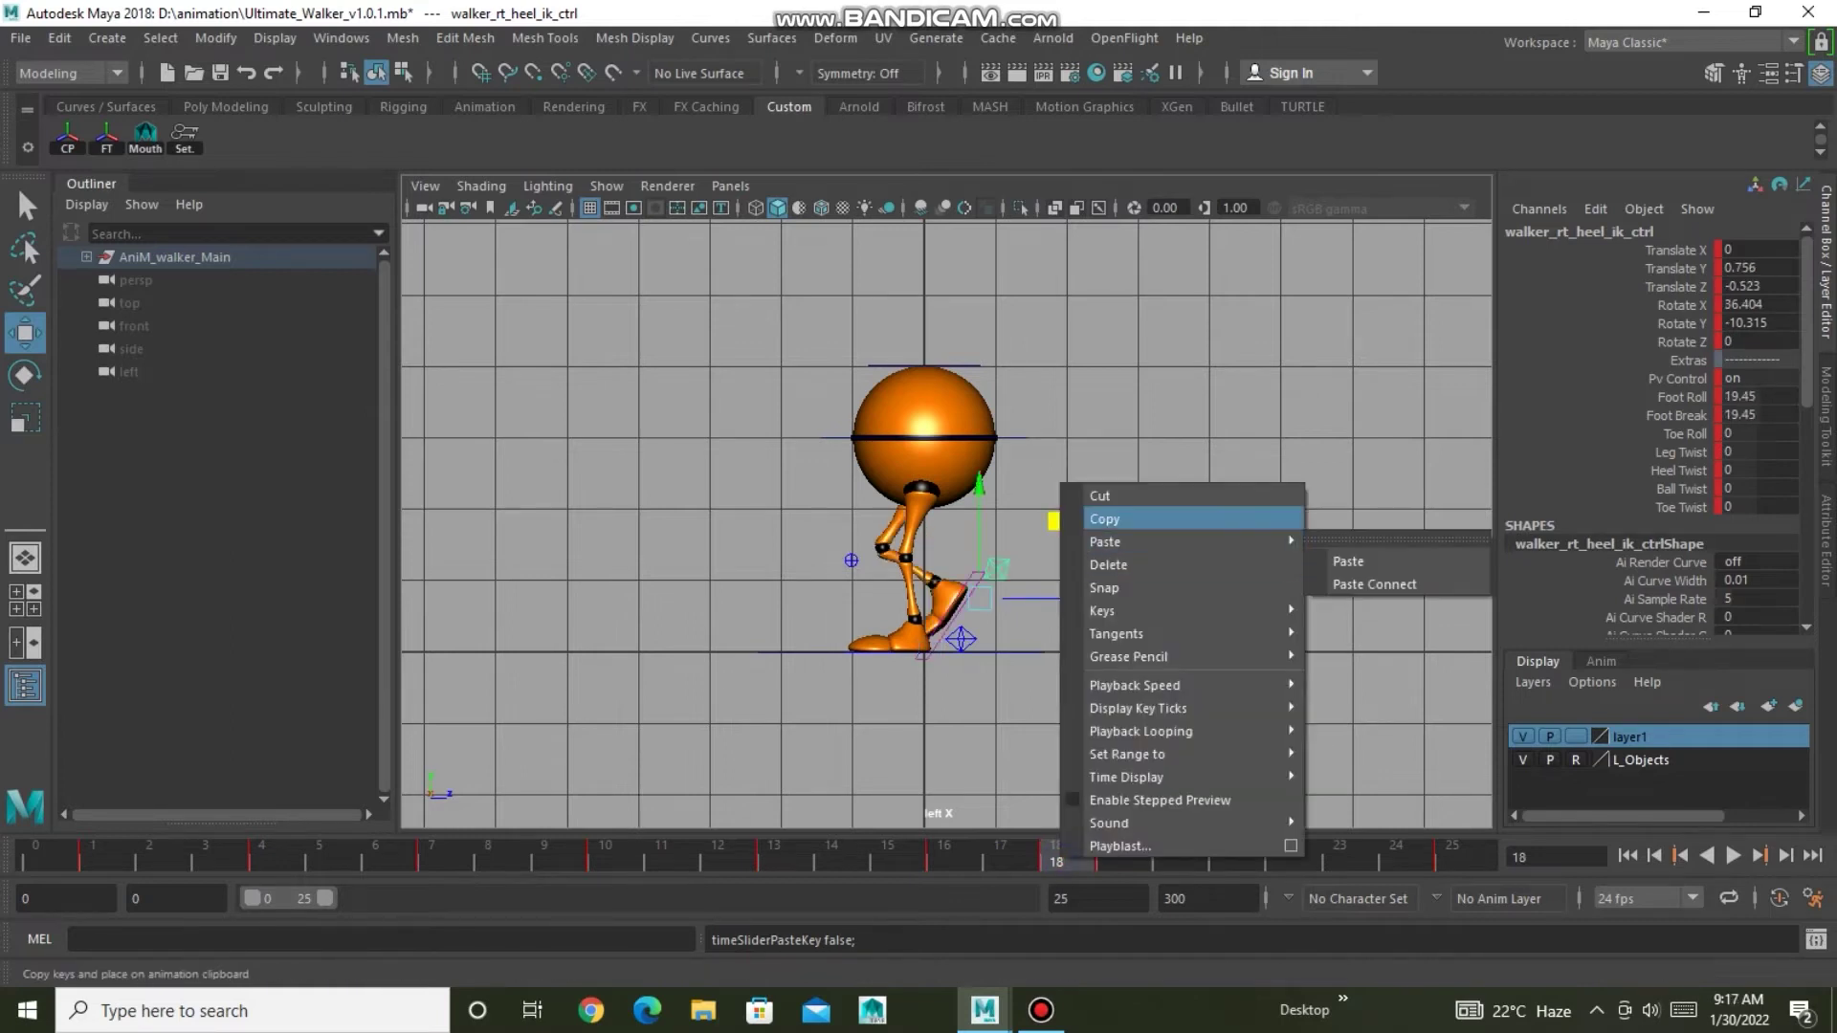
left_click(1100, 522)
left_click(962, 638)
key("period")
right_click(1110, 851)
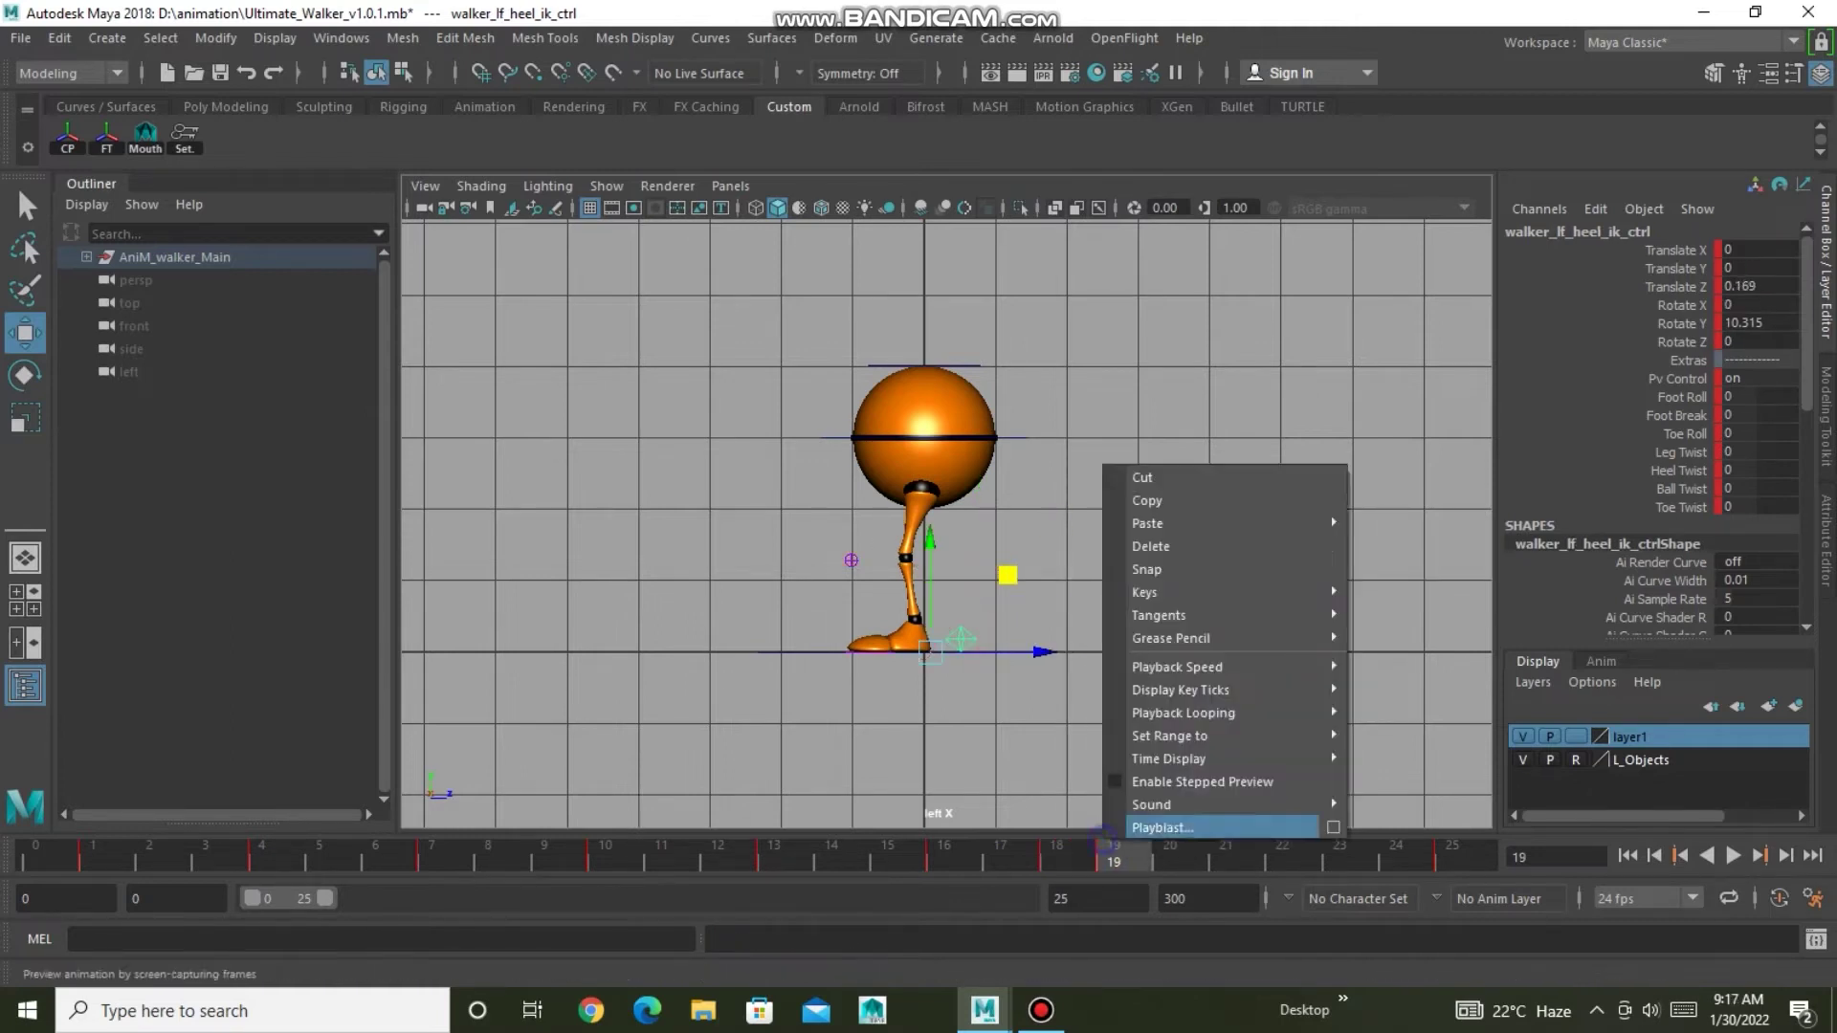
left_click(1402, 538)
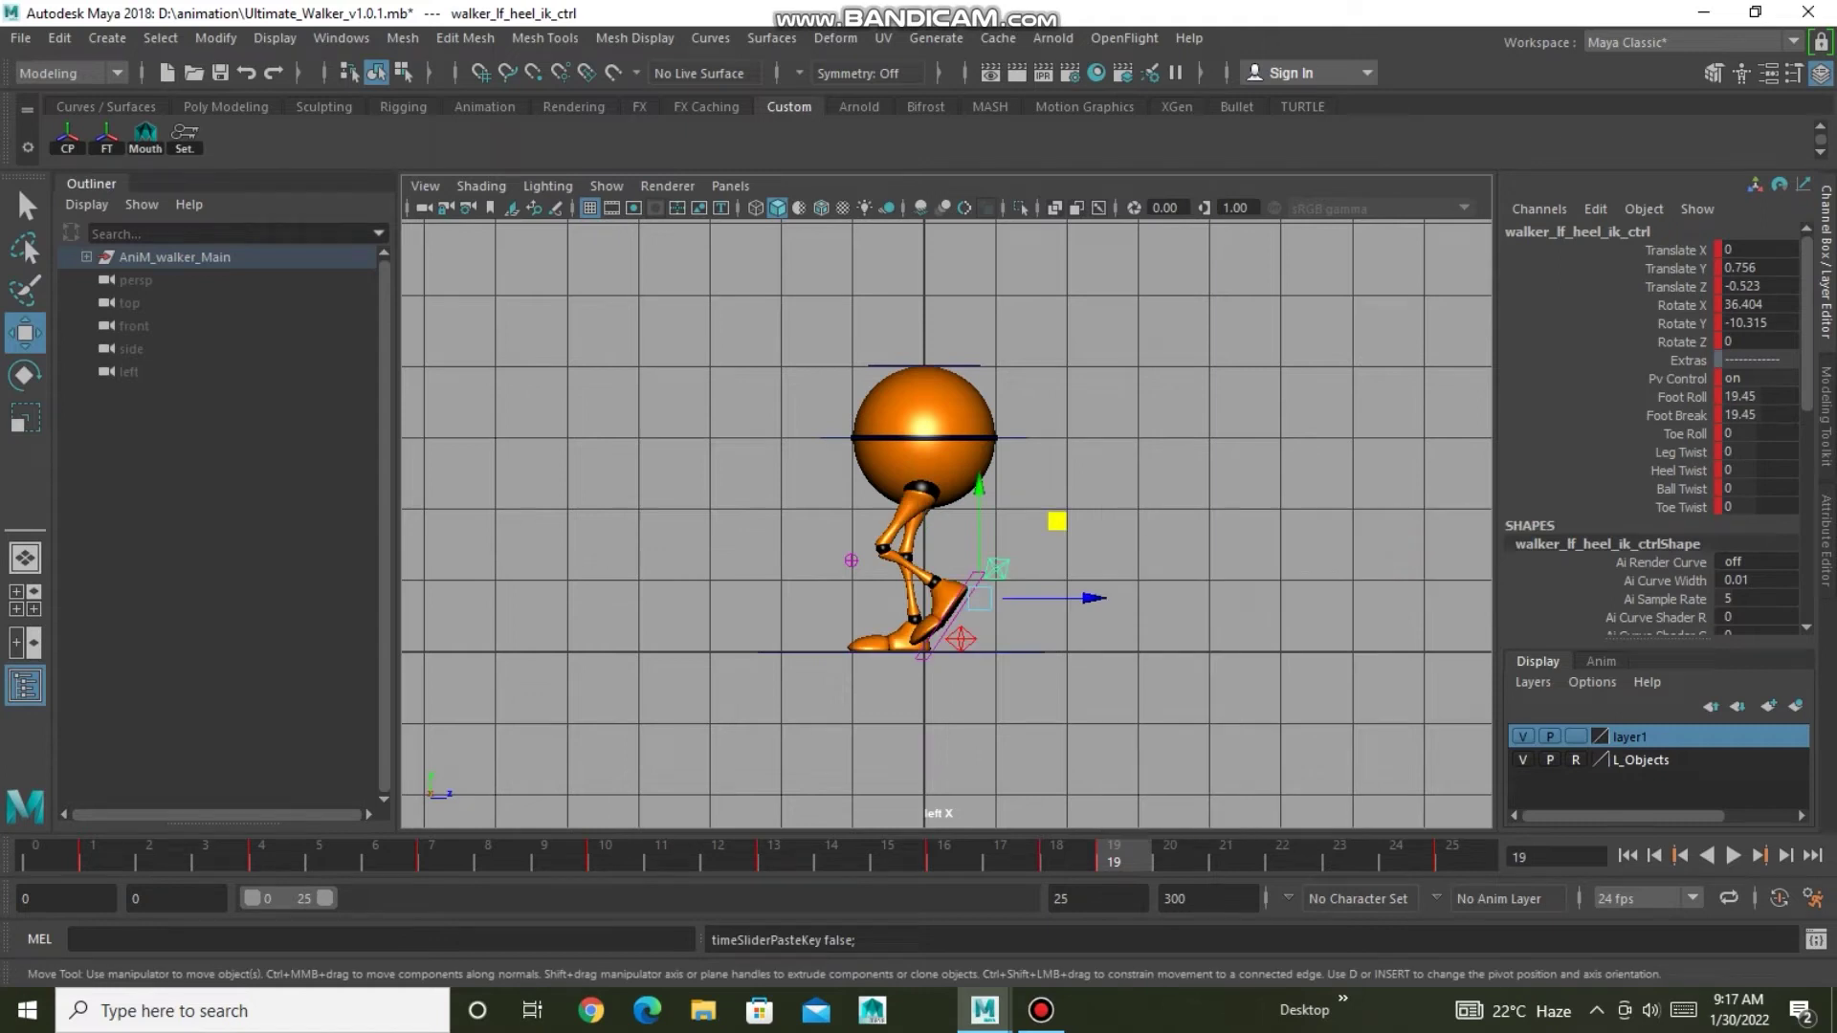
Select every control in layer1 and delete all keys at frame 18.
right_click(1645, 737)
left_click(1569, 836)
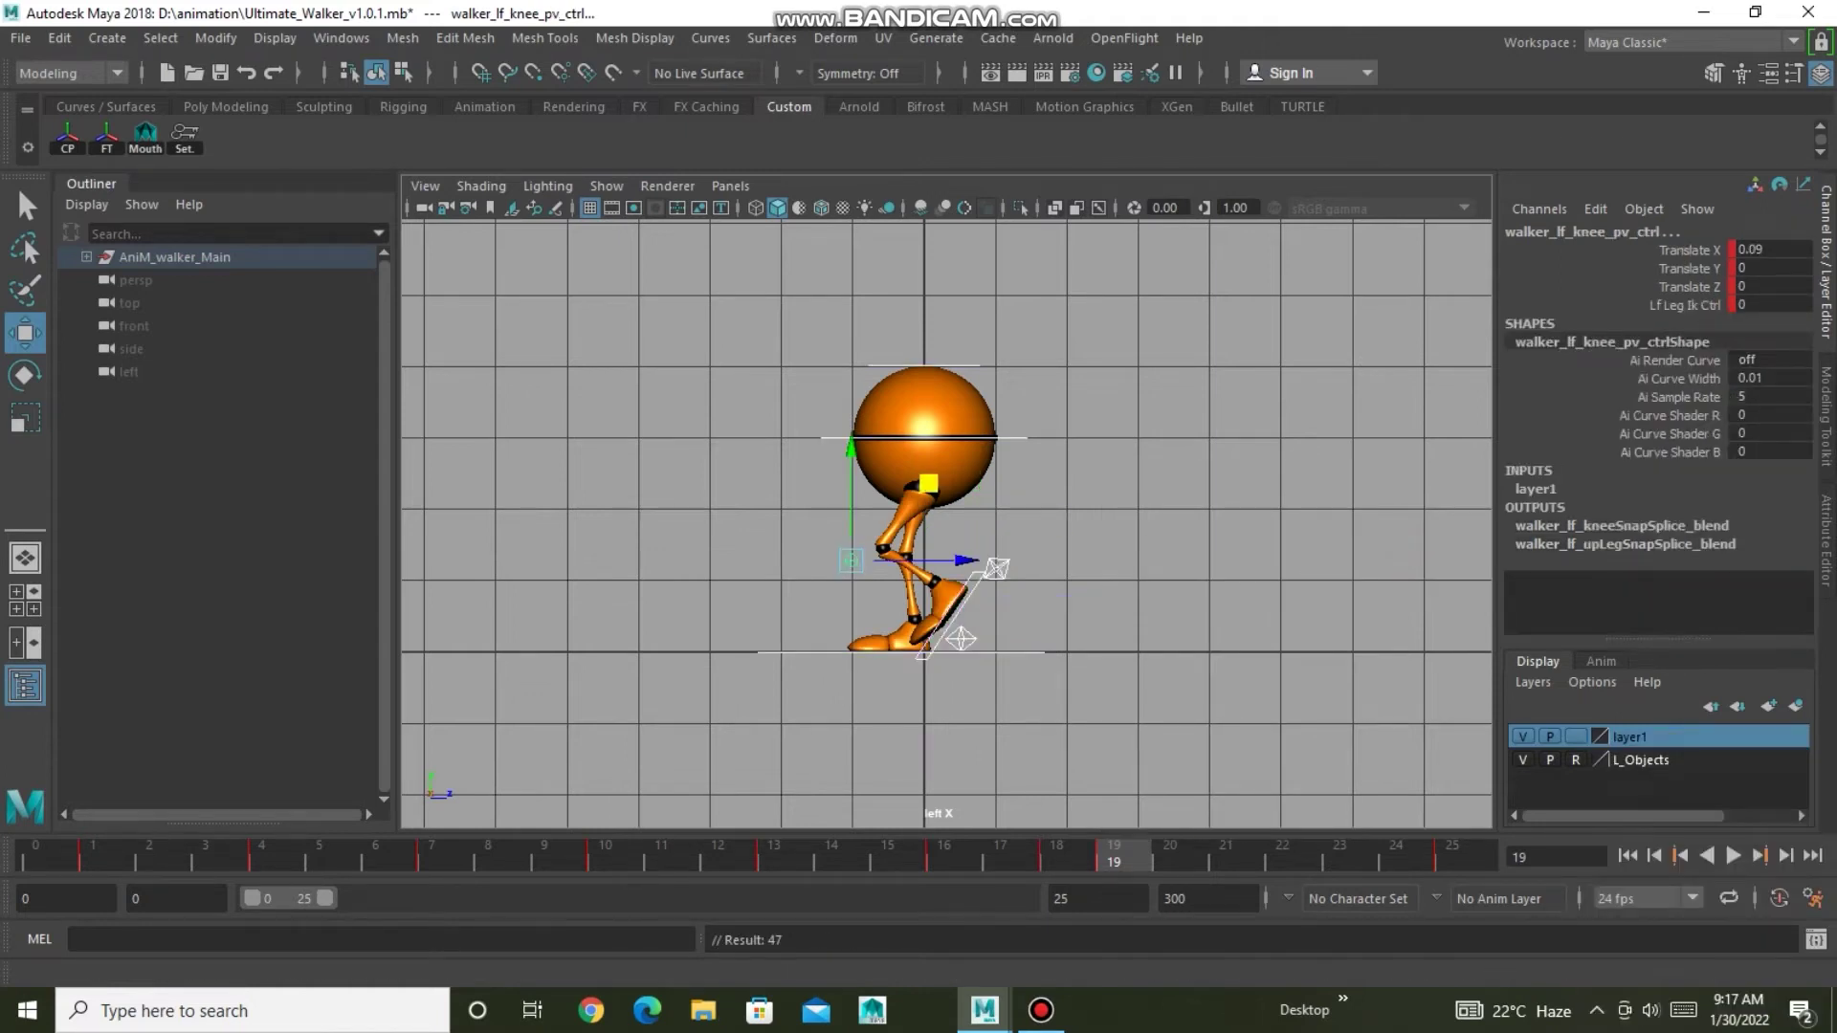
key("comma")
right_click(1053, 858)
left_click(1100, 562)
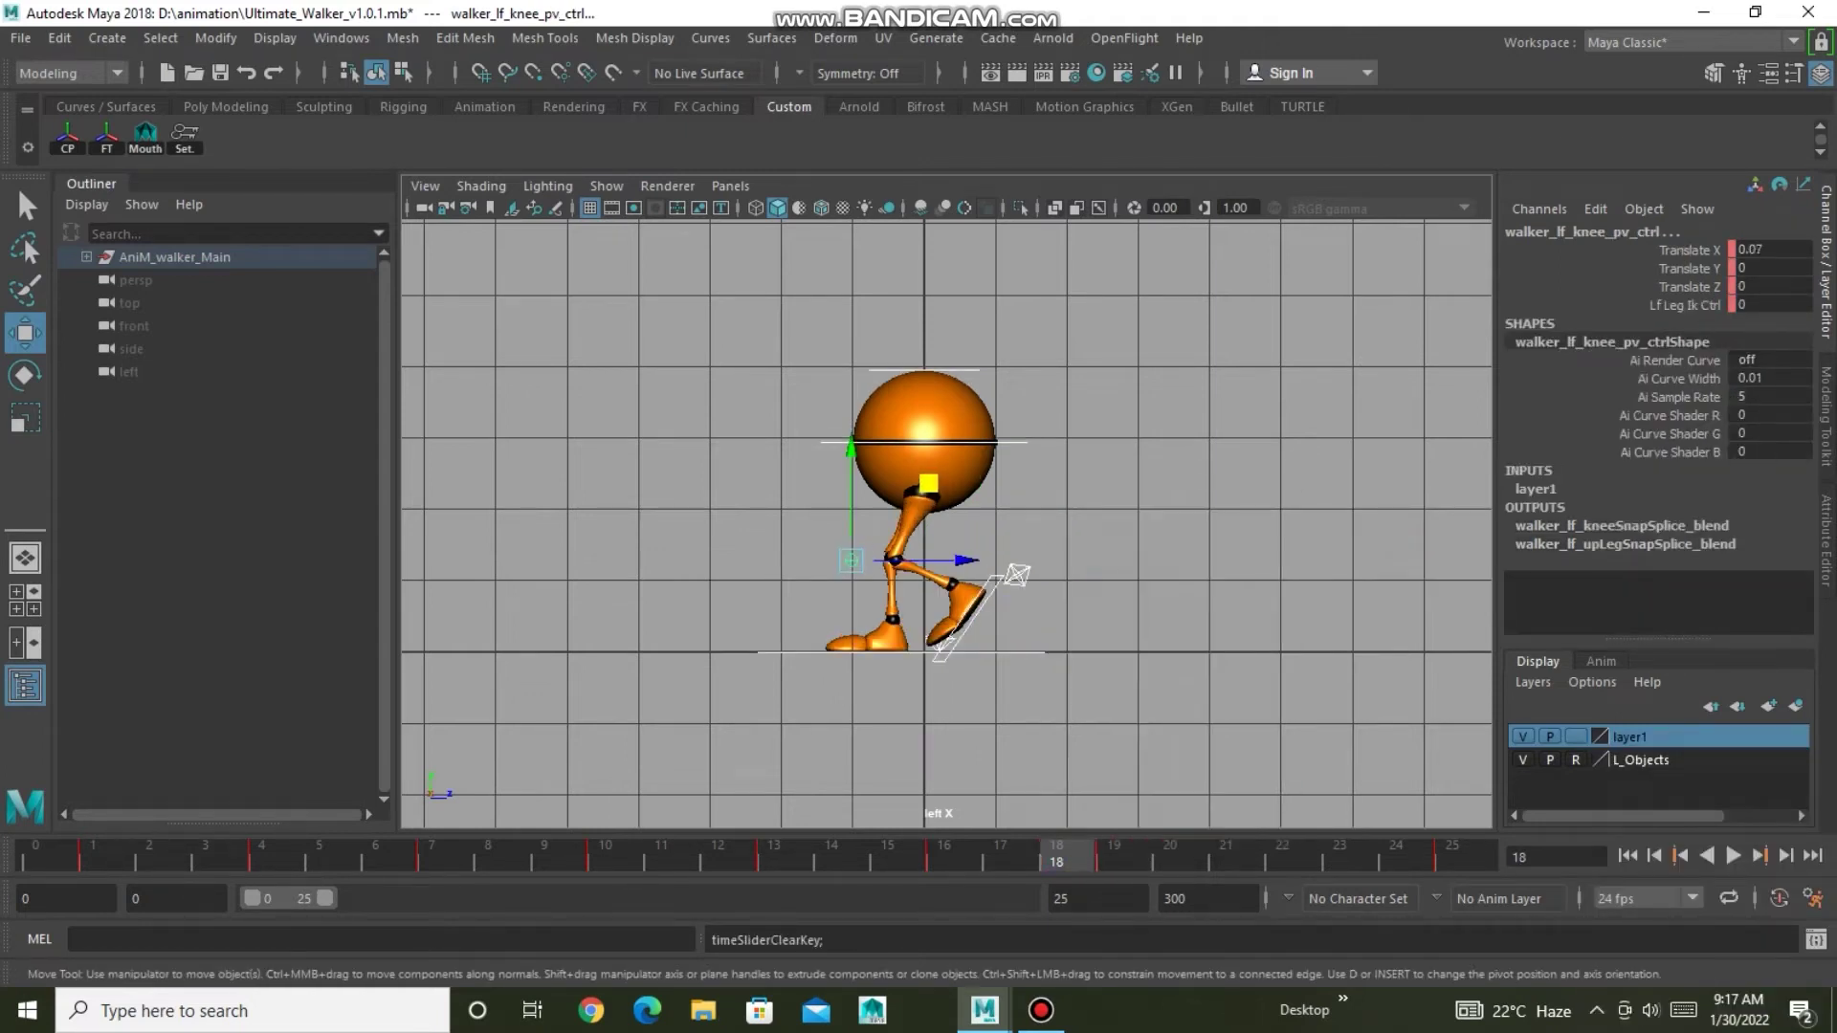
Copy the frame 10 pose and paste it at frames 22 and 21.
left_click(605, 855)
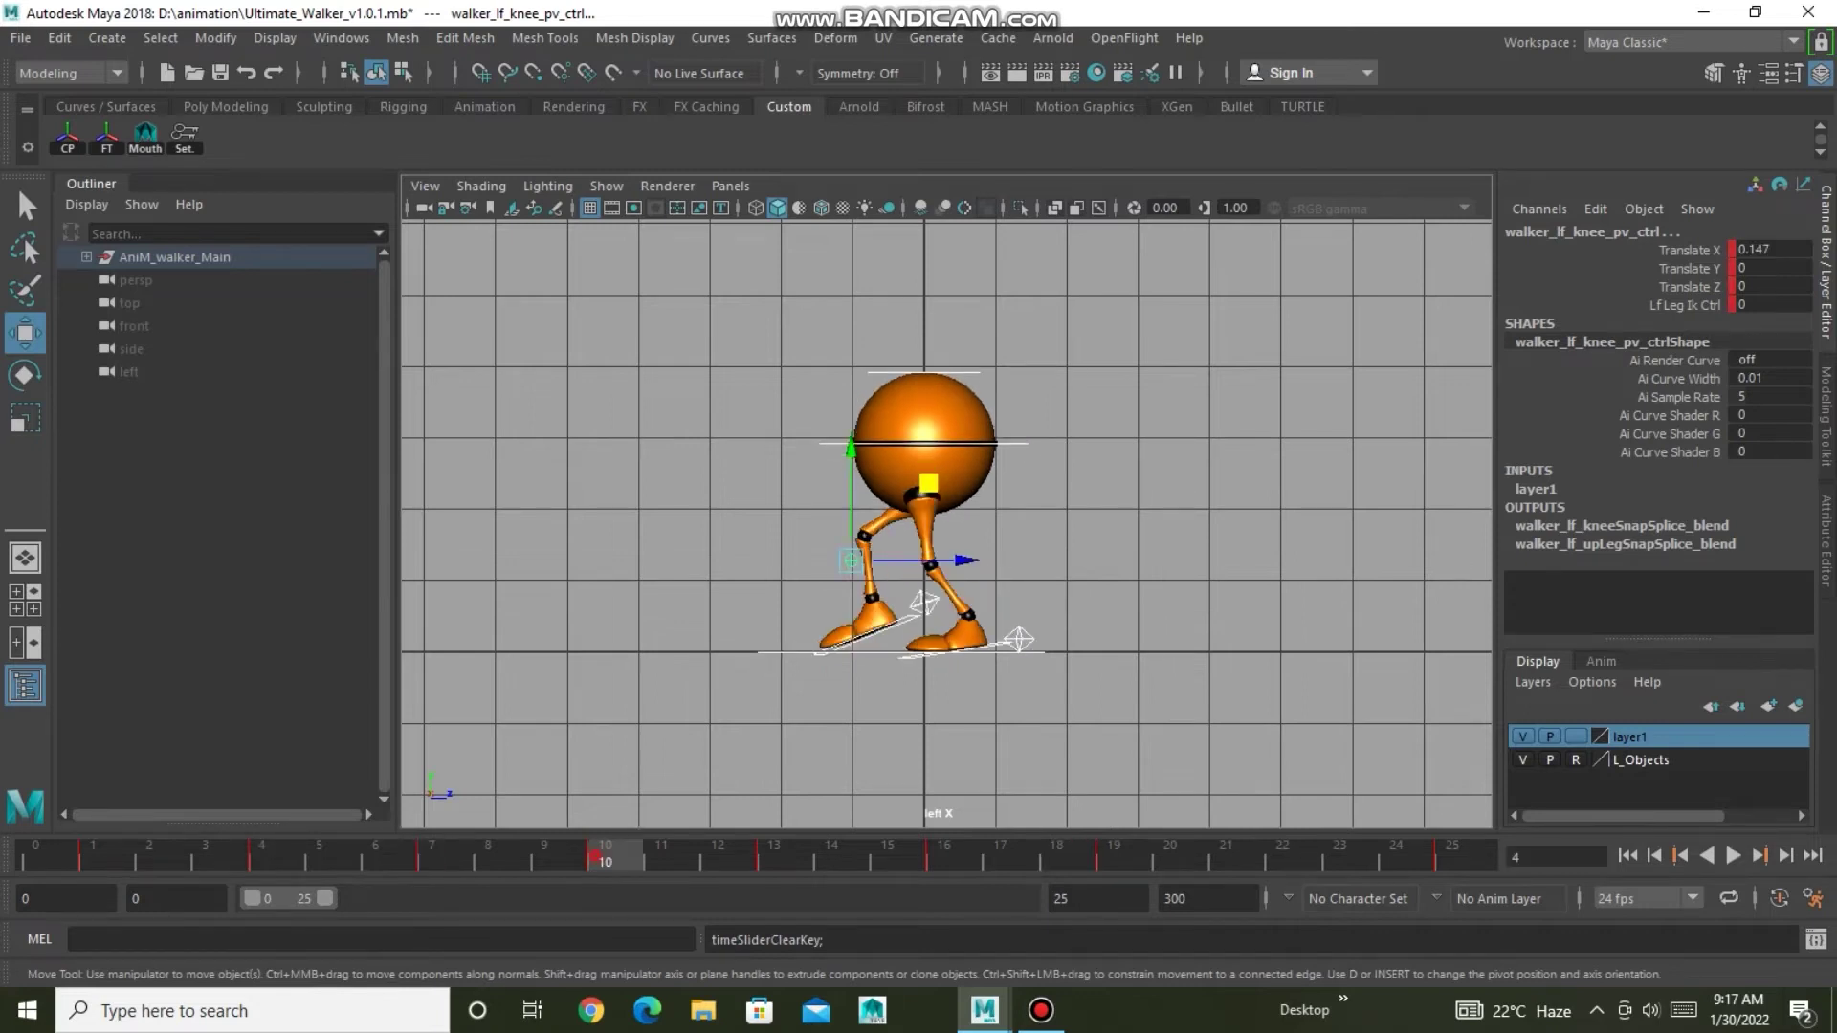
right_click(605, 851)
left_click(640, 517)
left_click(1282, 855)
right_click(1282, 854)
left_click(1569, 557)
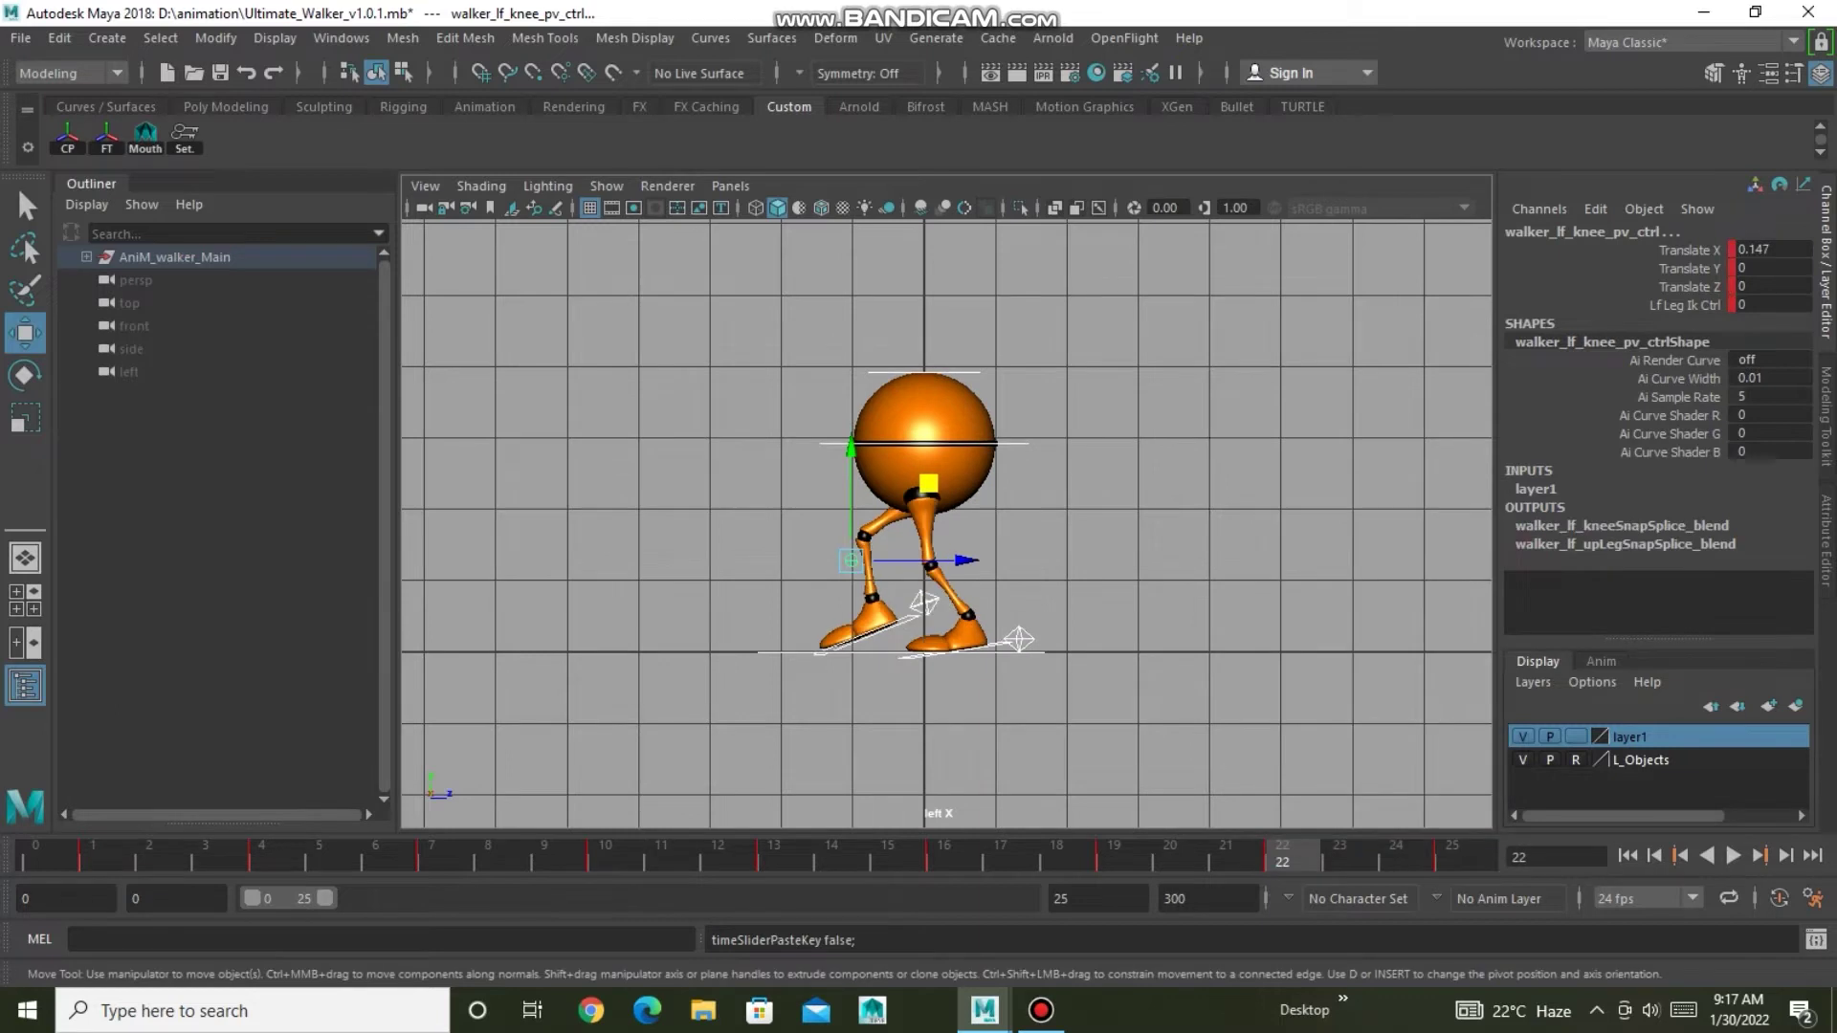
left_click(1226, 854)
right_click(1226, 855)
left_click(1540, 536)
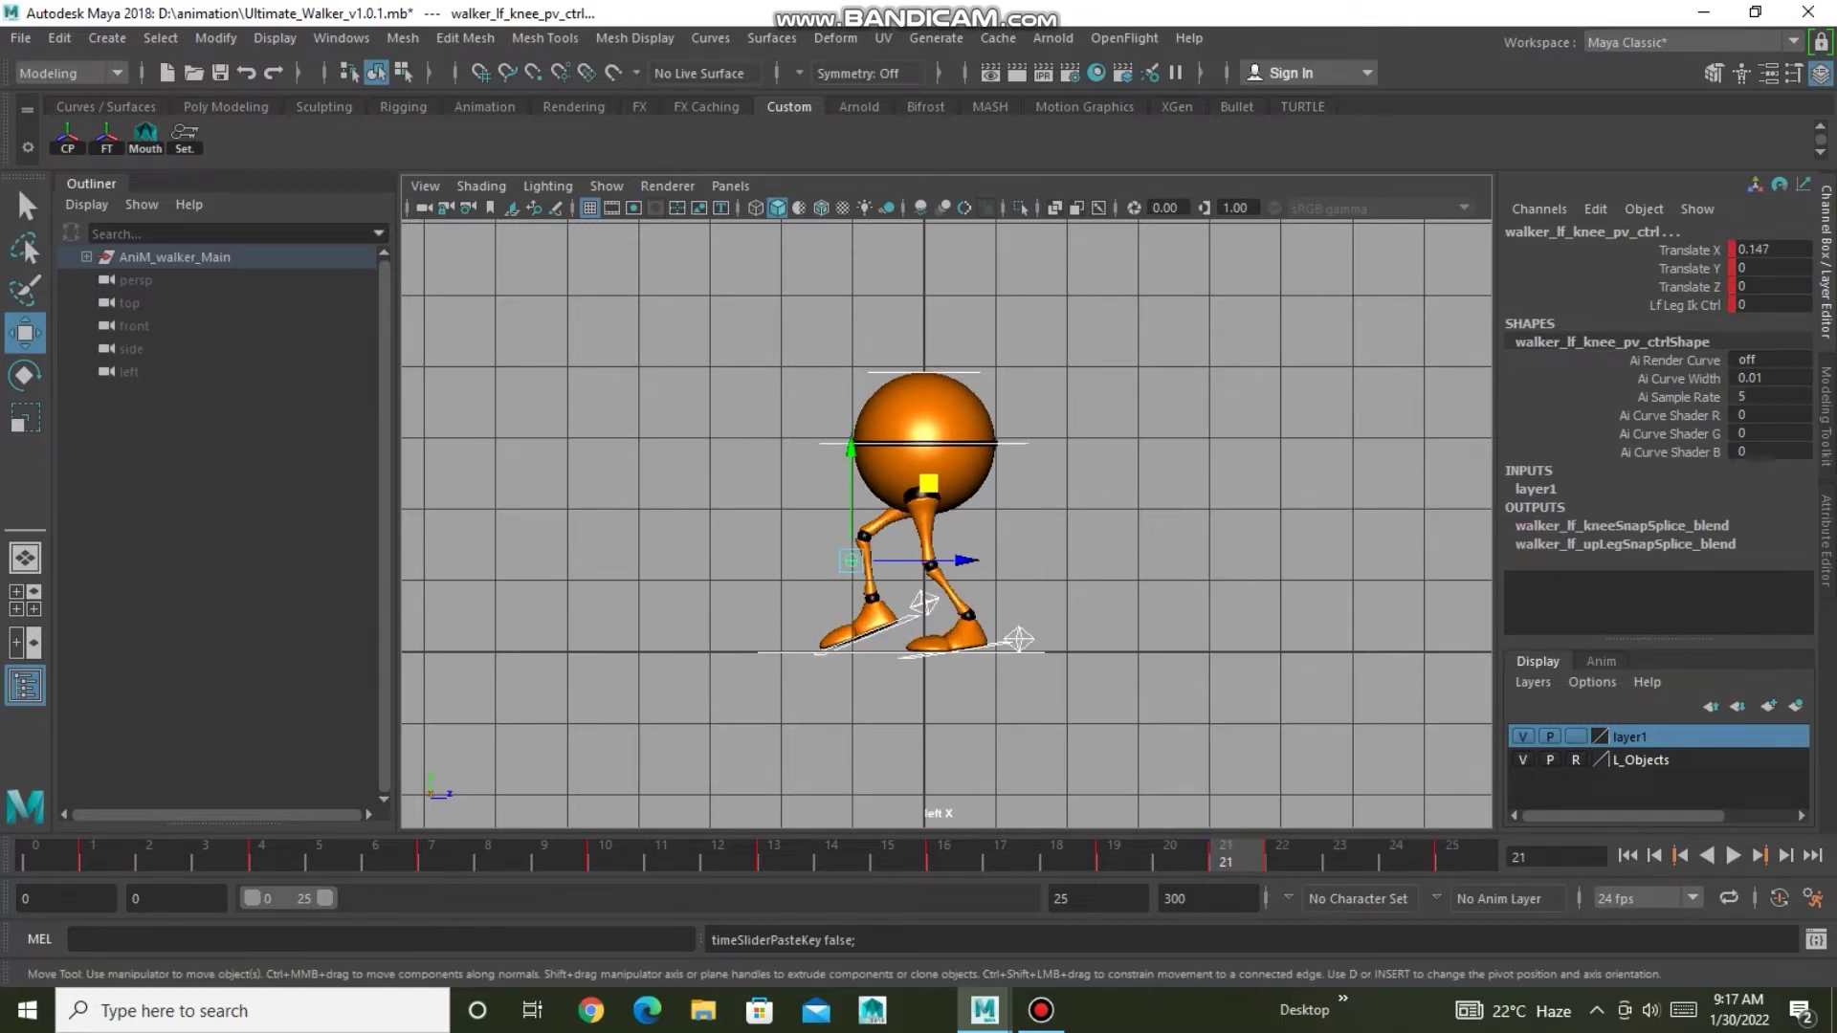
Copy the right heel's frame 22 key onto the left heel at frame 22.
key("alt+period")
left_click(866, 639)
right_click(1287, 852)
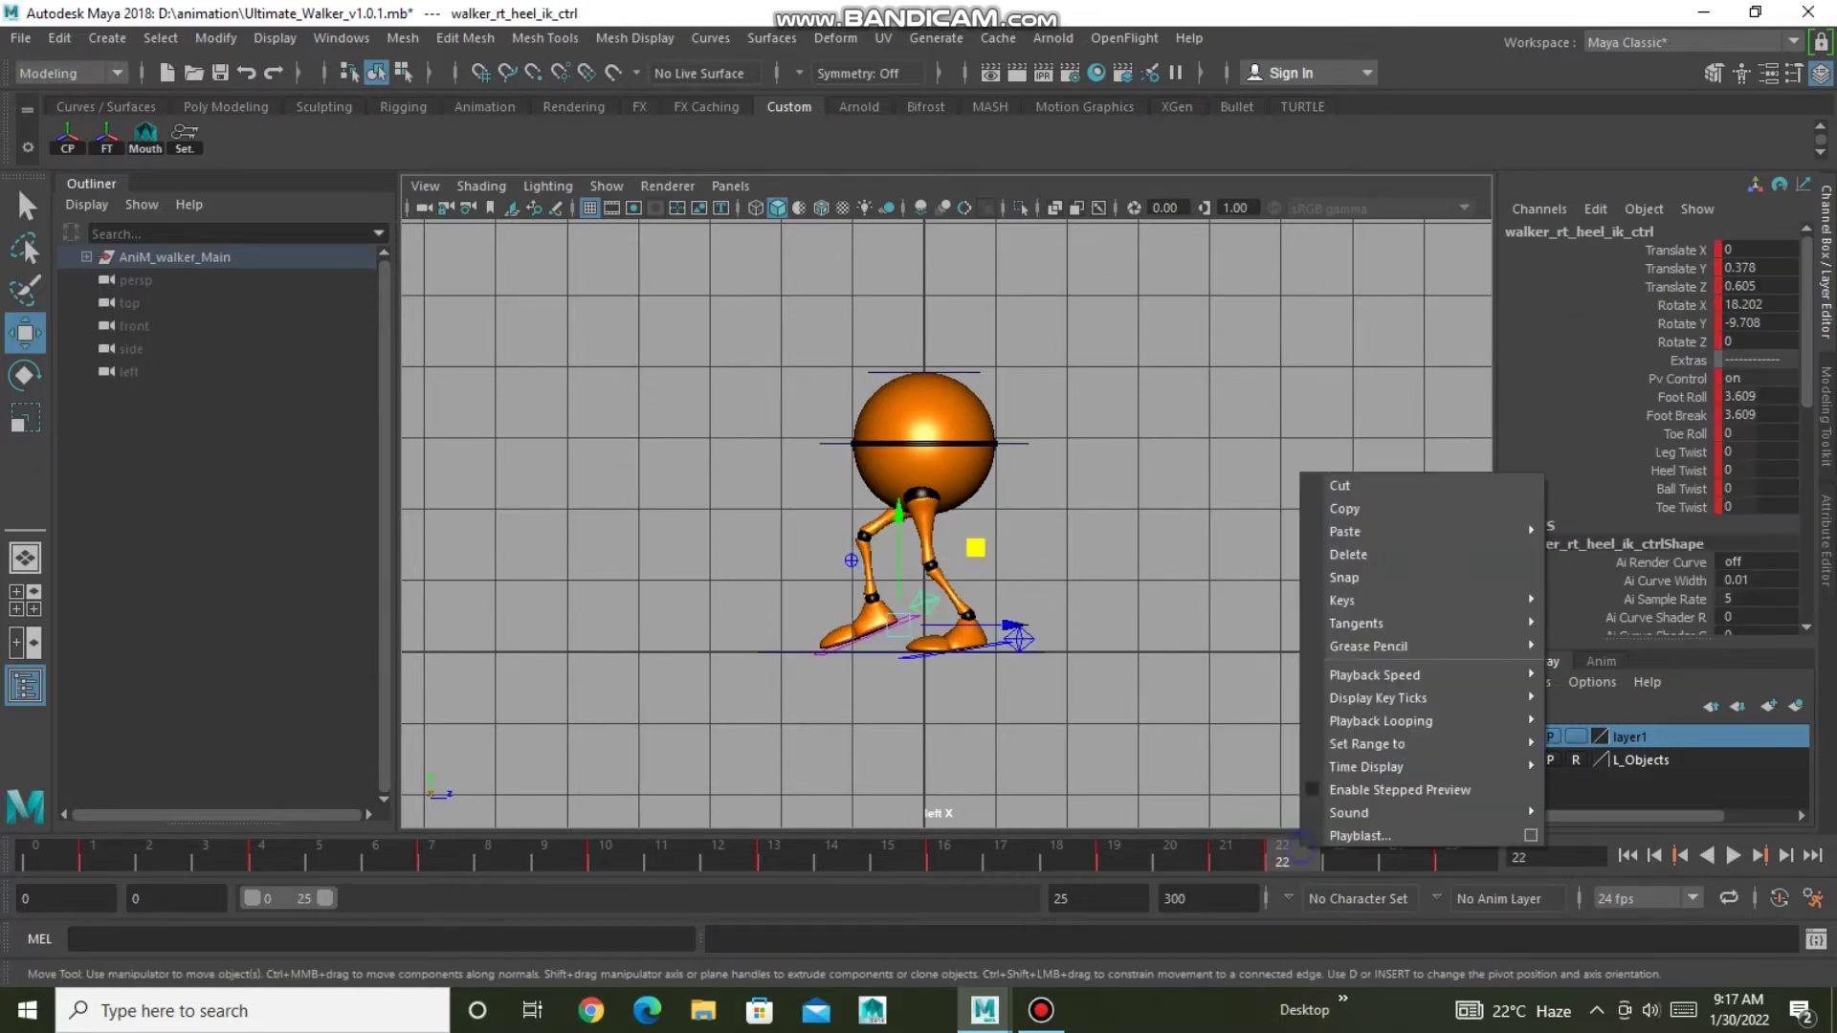
left_click(1363, 507)
mouse_move(1345, 531)
left_click(990, 649)
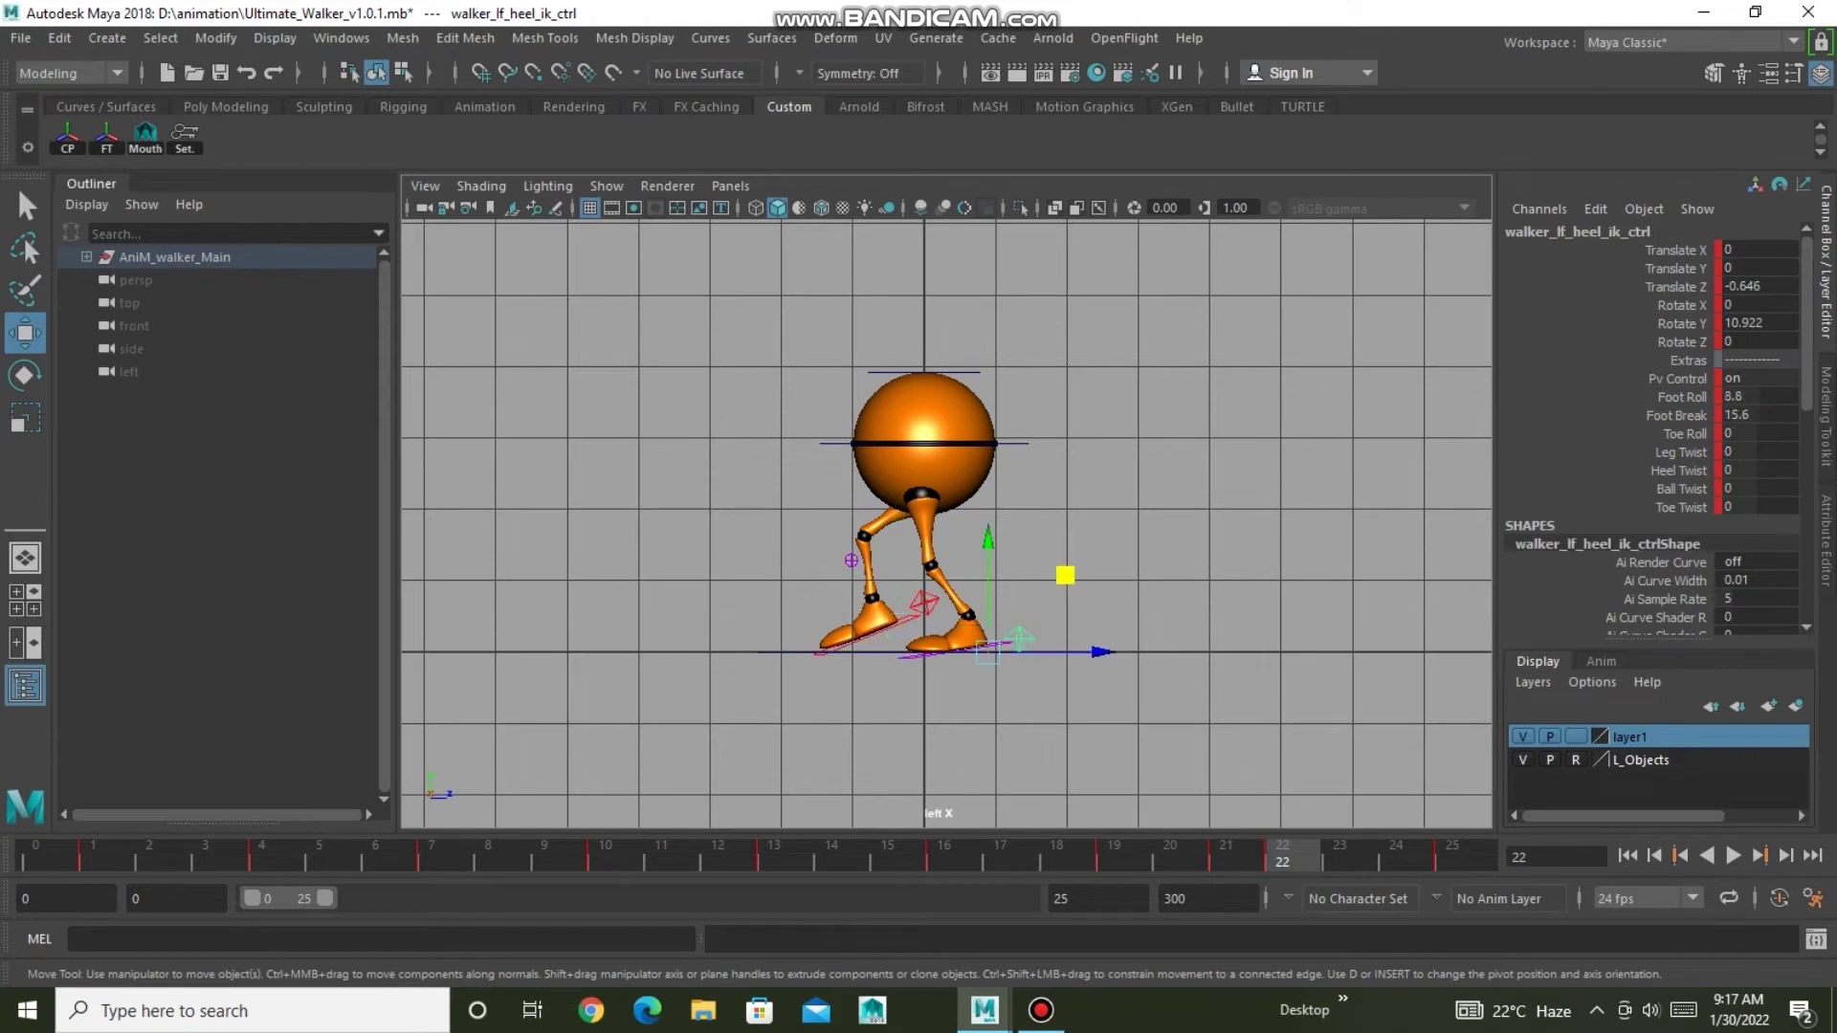
right_click(1282, 855)
left_click(1617, 555)
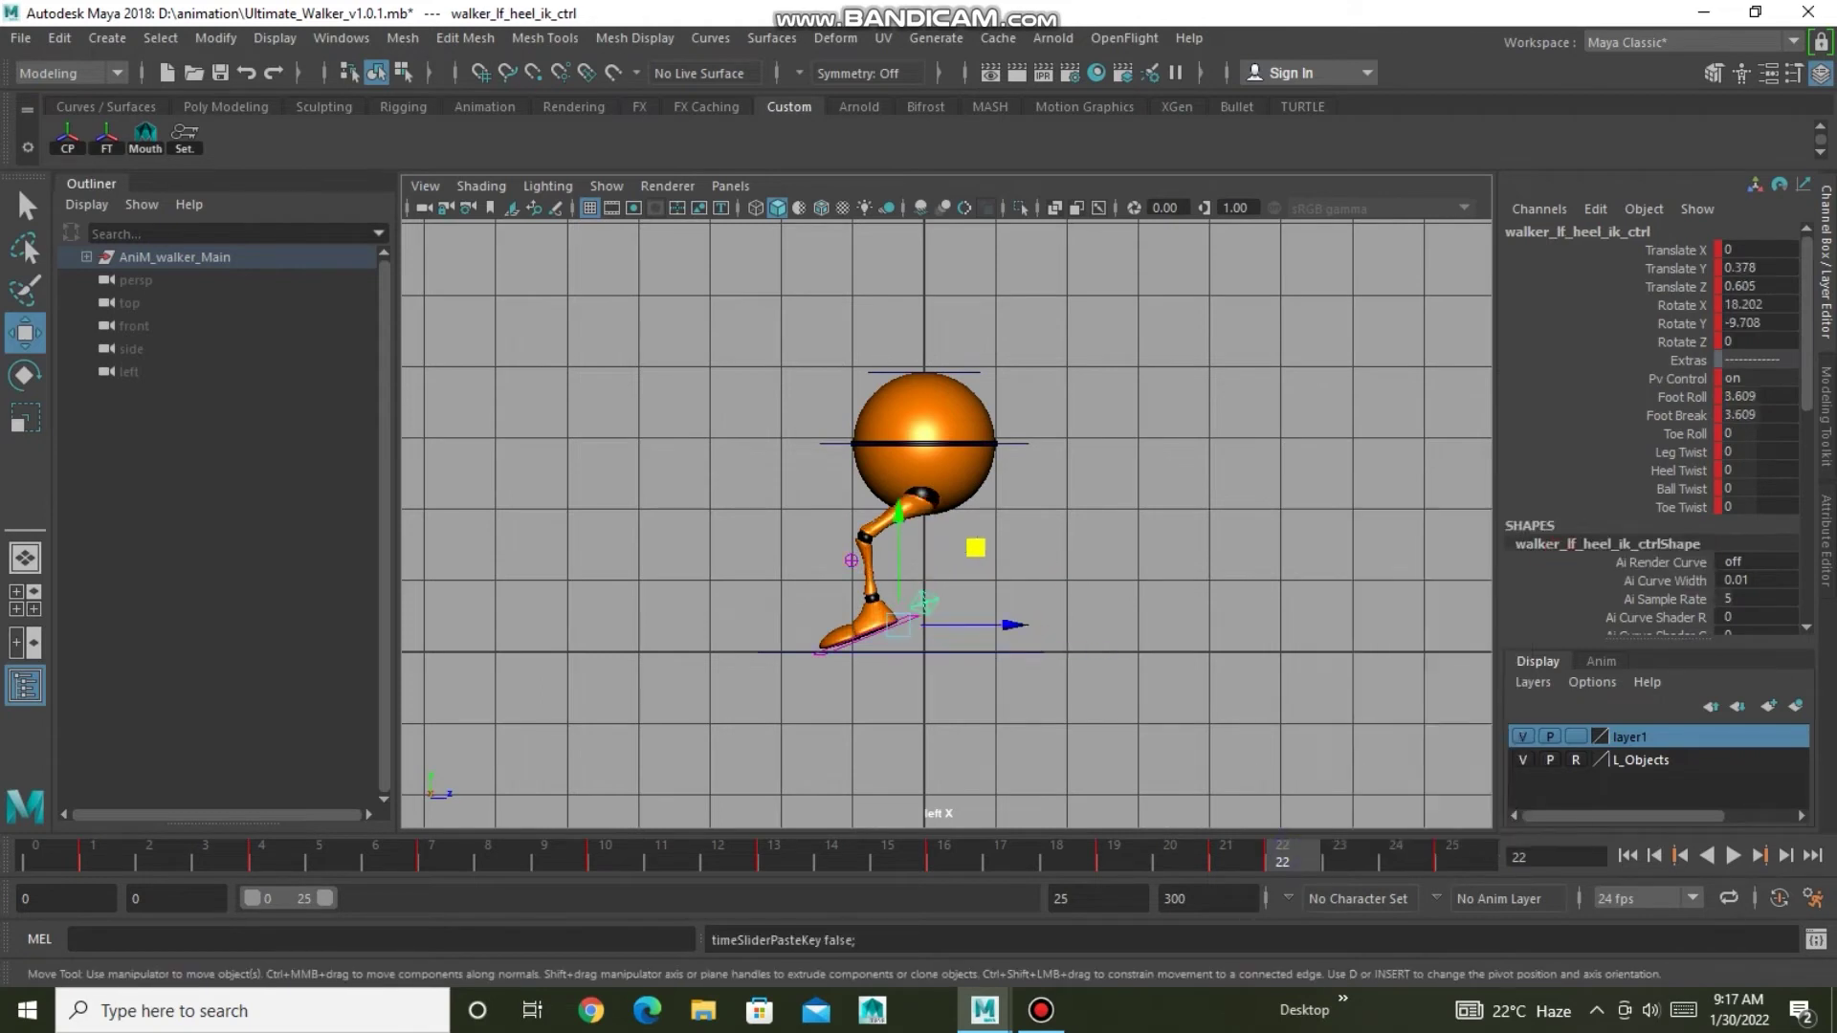
Copy the left heel's frame 21 key onto the right heel at frame 22.
left_click(1222, 854)
right_click(1223, 855)
left_click(1275, 521)
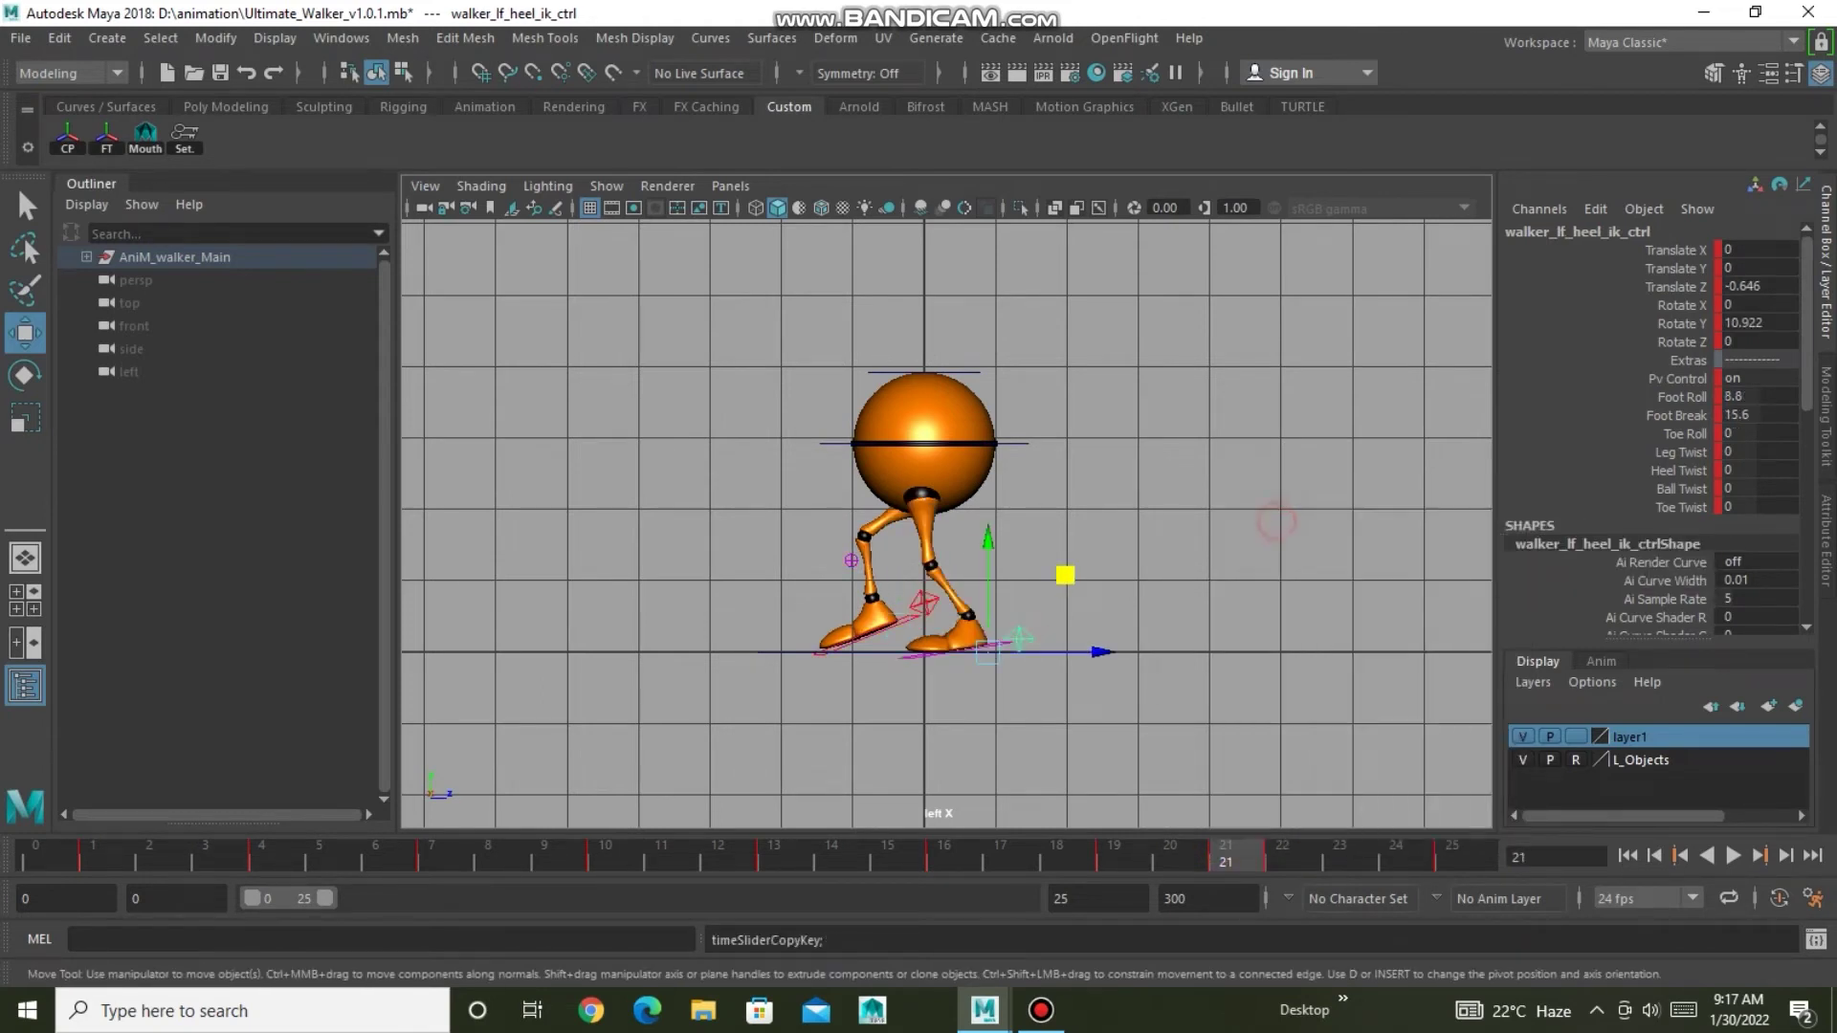
left_click(865, 645)
left_click(1282, 855)
right_click(1282, 855)
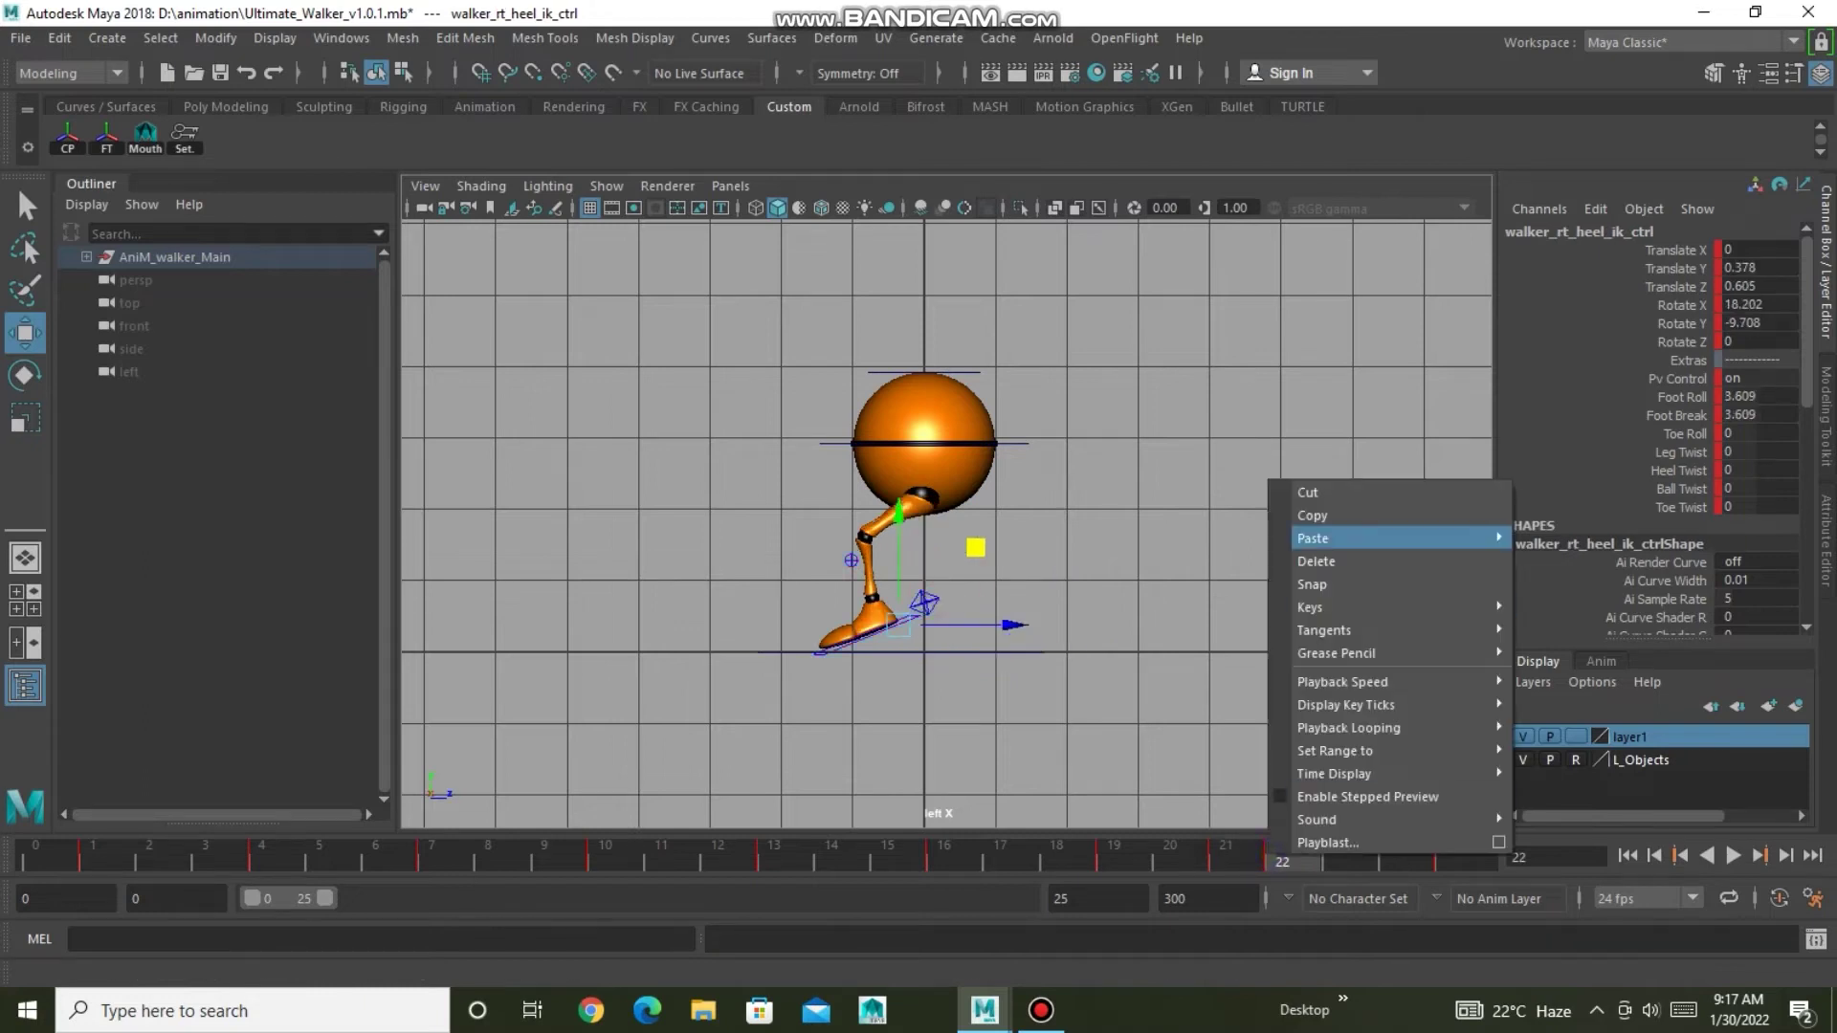
left_click(1569, 558)
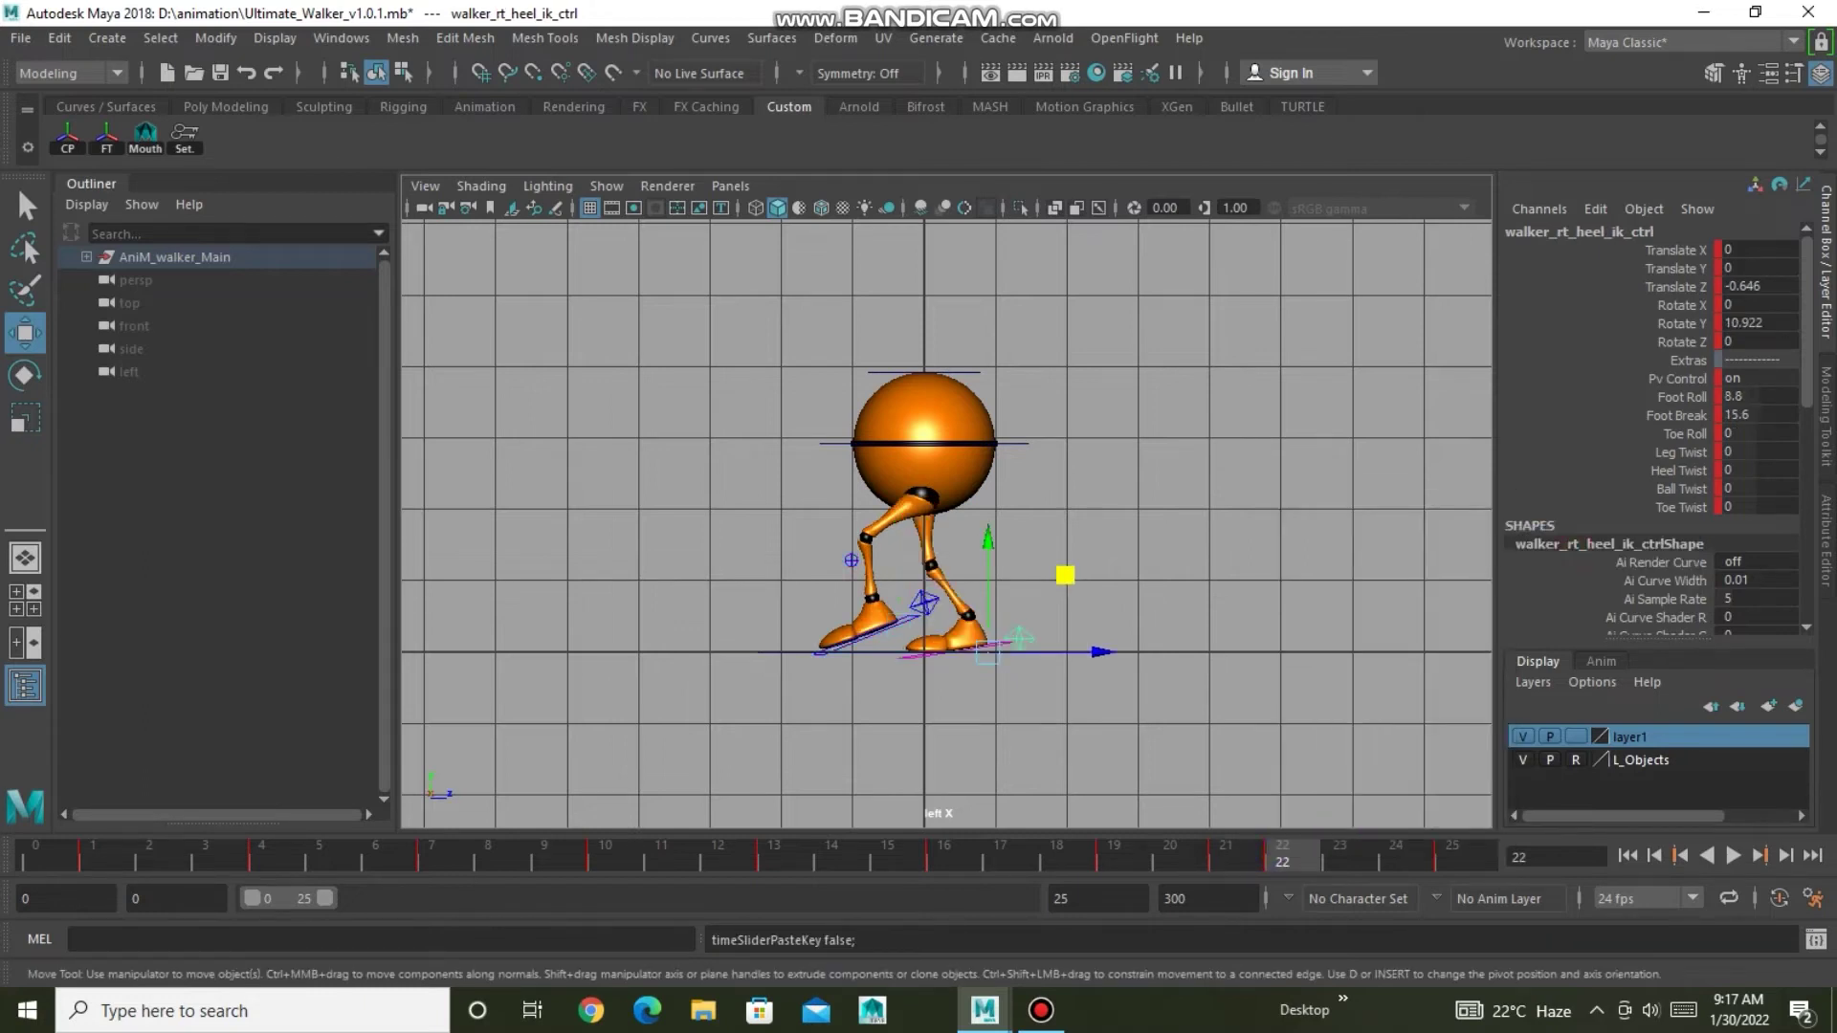
Clear the left knee pole control's key at frame 21 and play the walk.
right_click(1583, 737)
left_click(1646, 815)
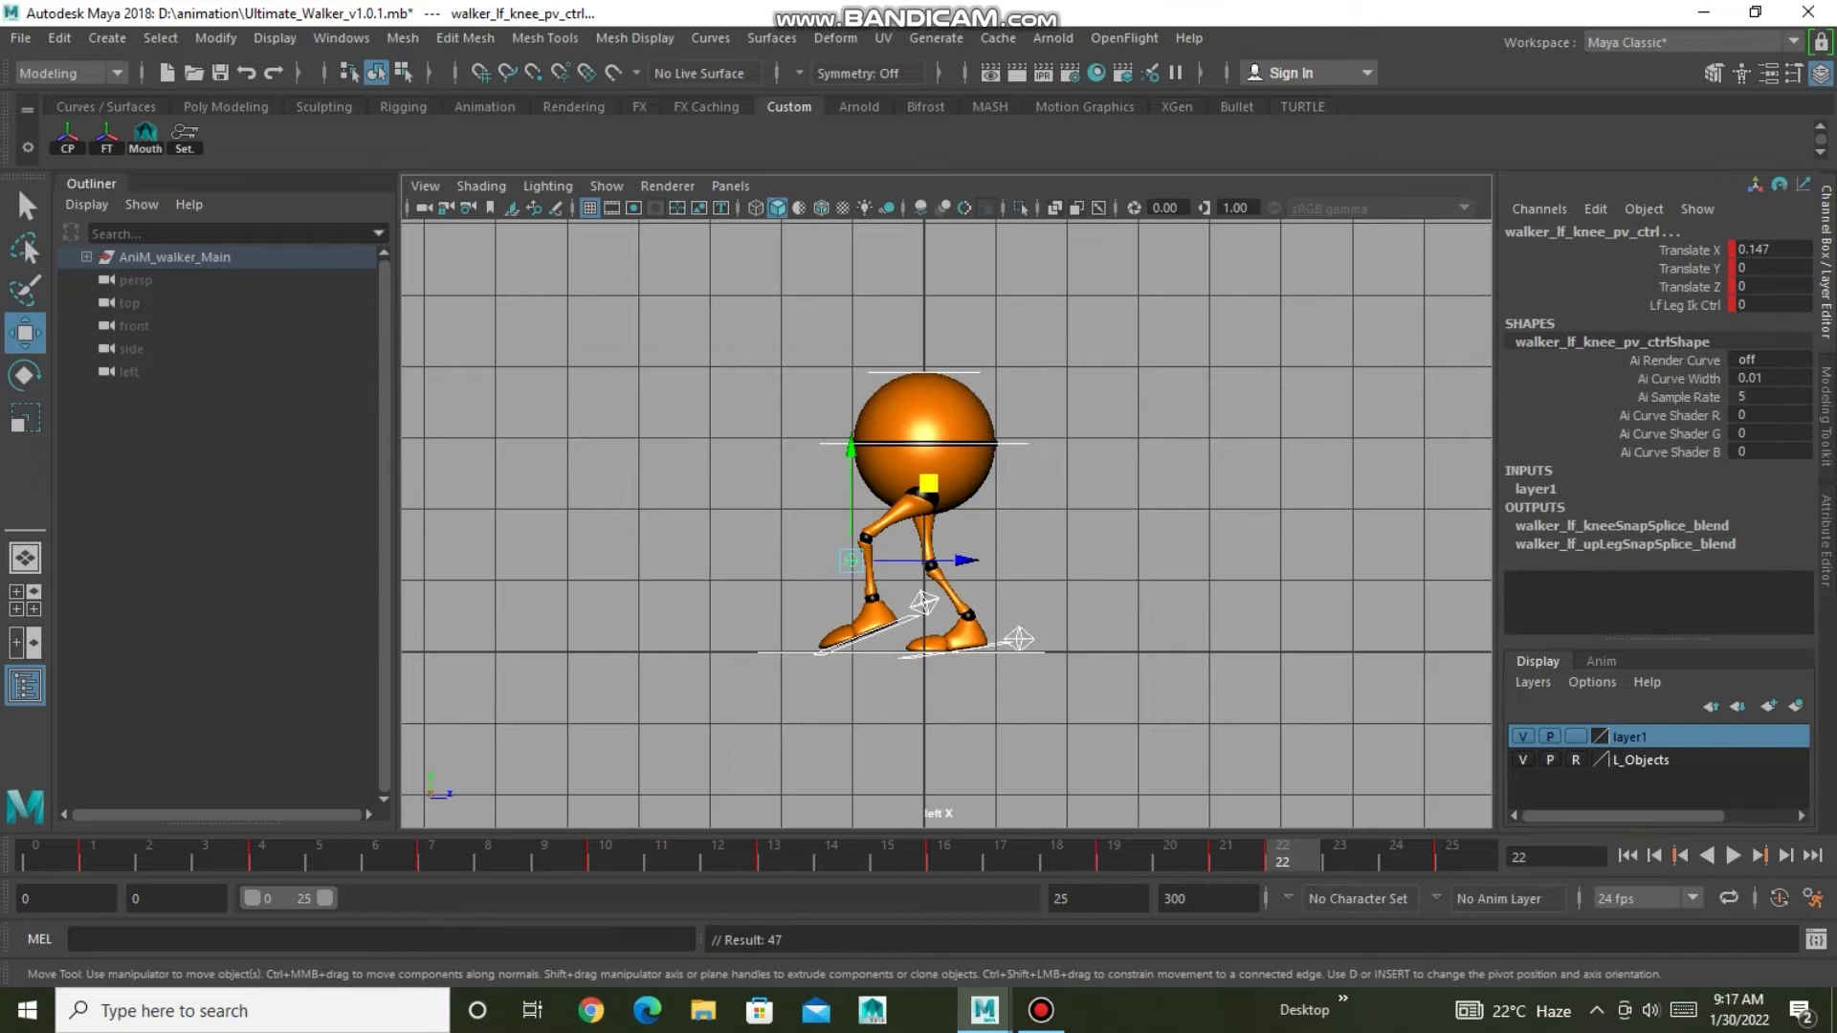
left_click(1223, 855)
right_click(1223, 854)
left_click(1282, 553)
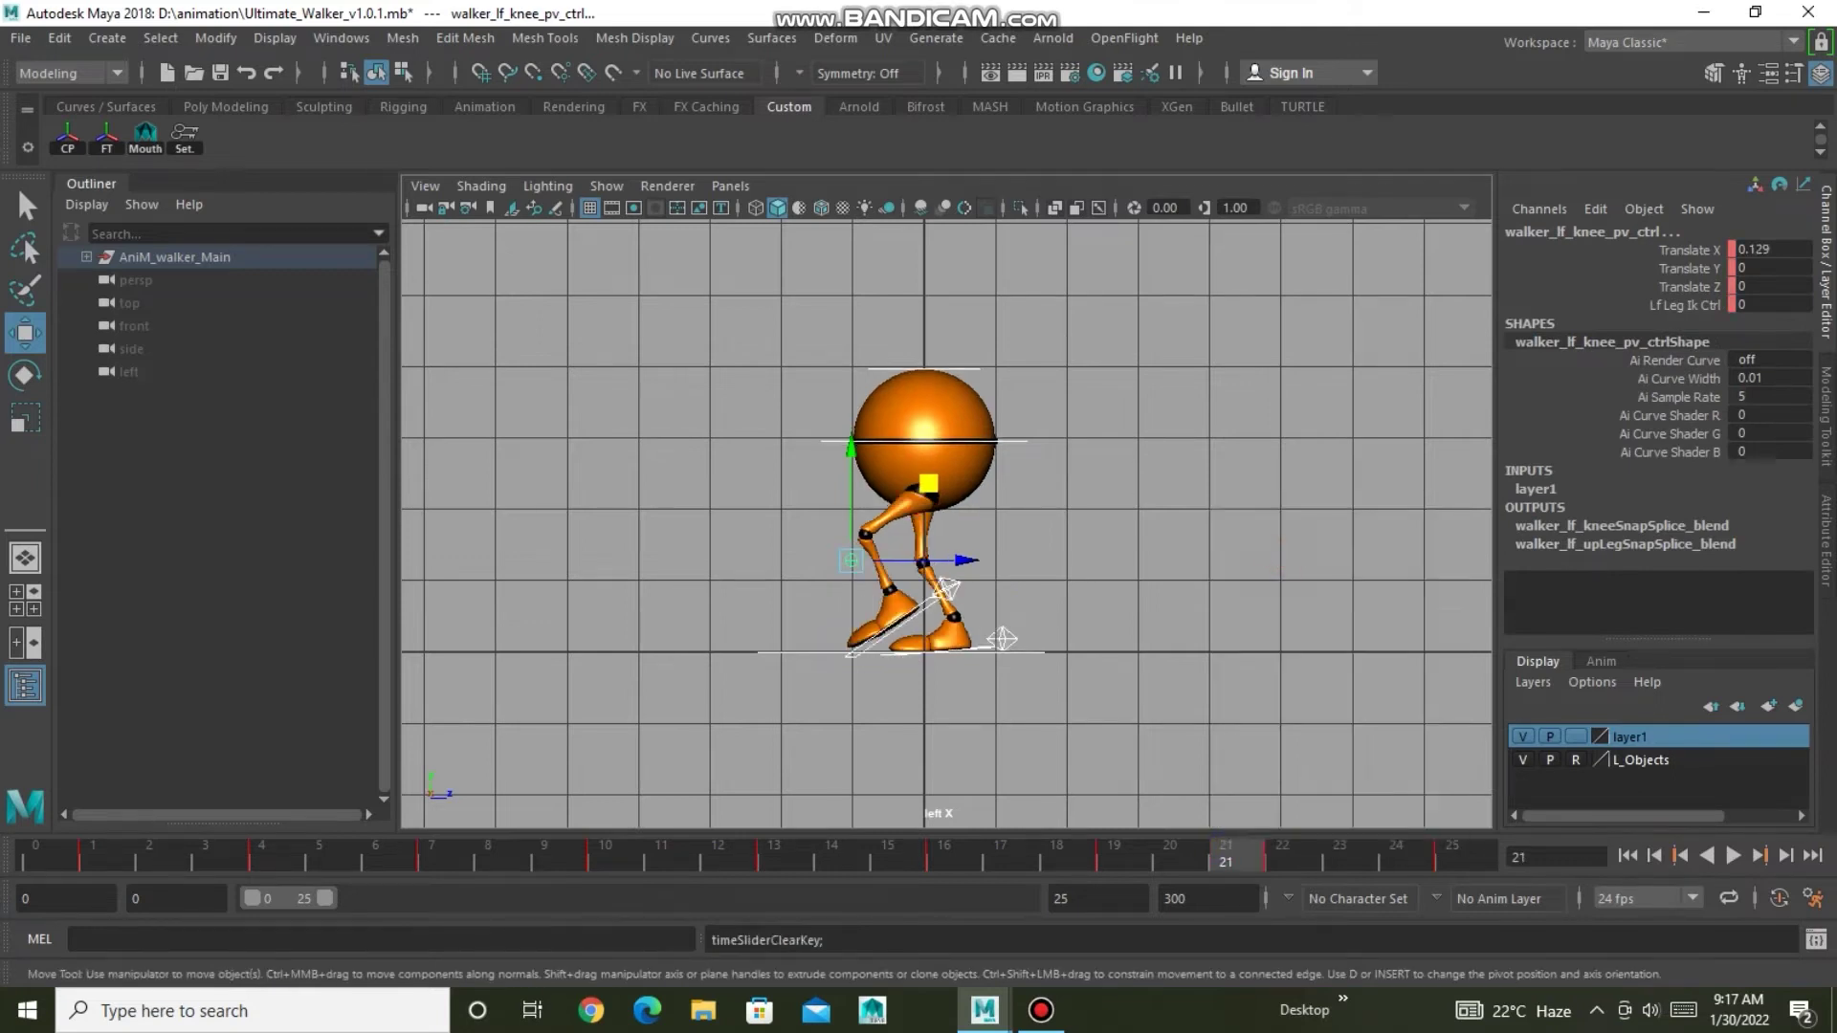
left_click(1732, 855)
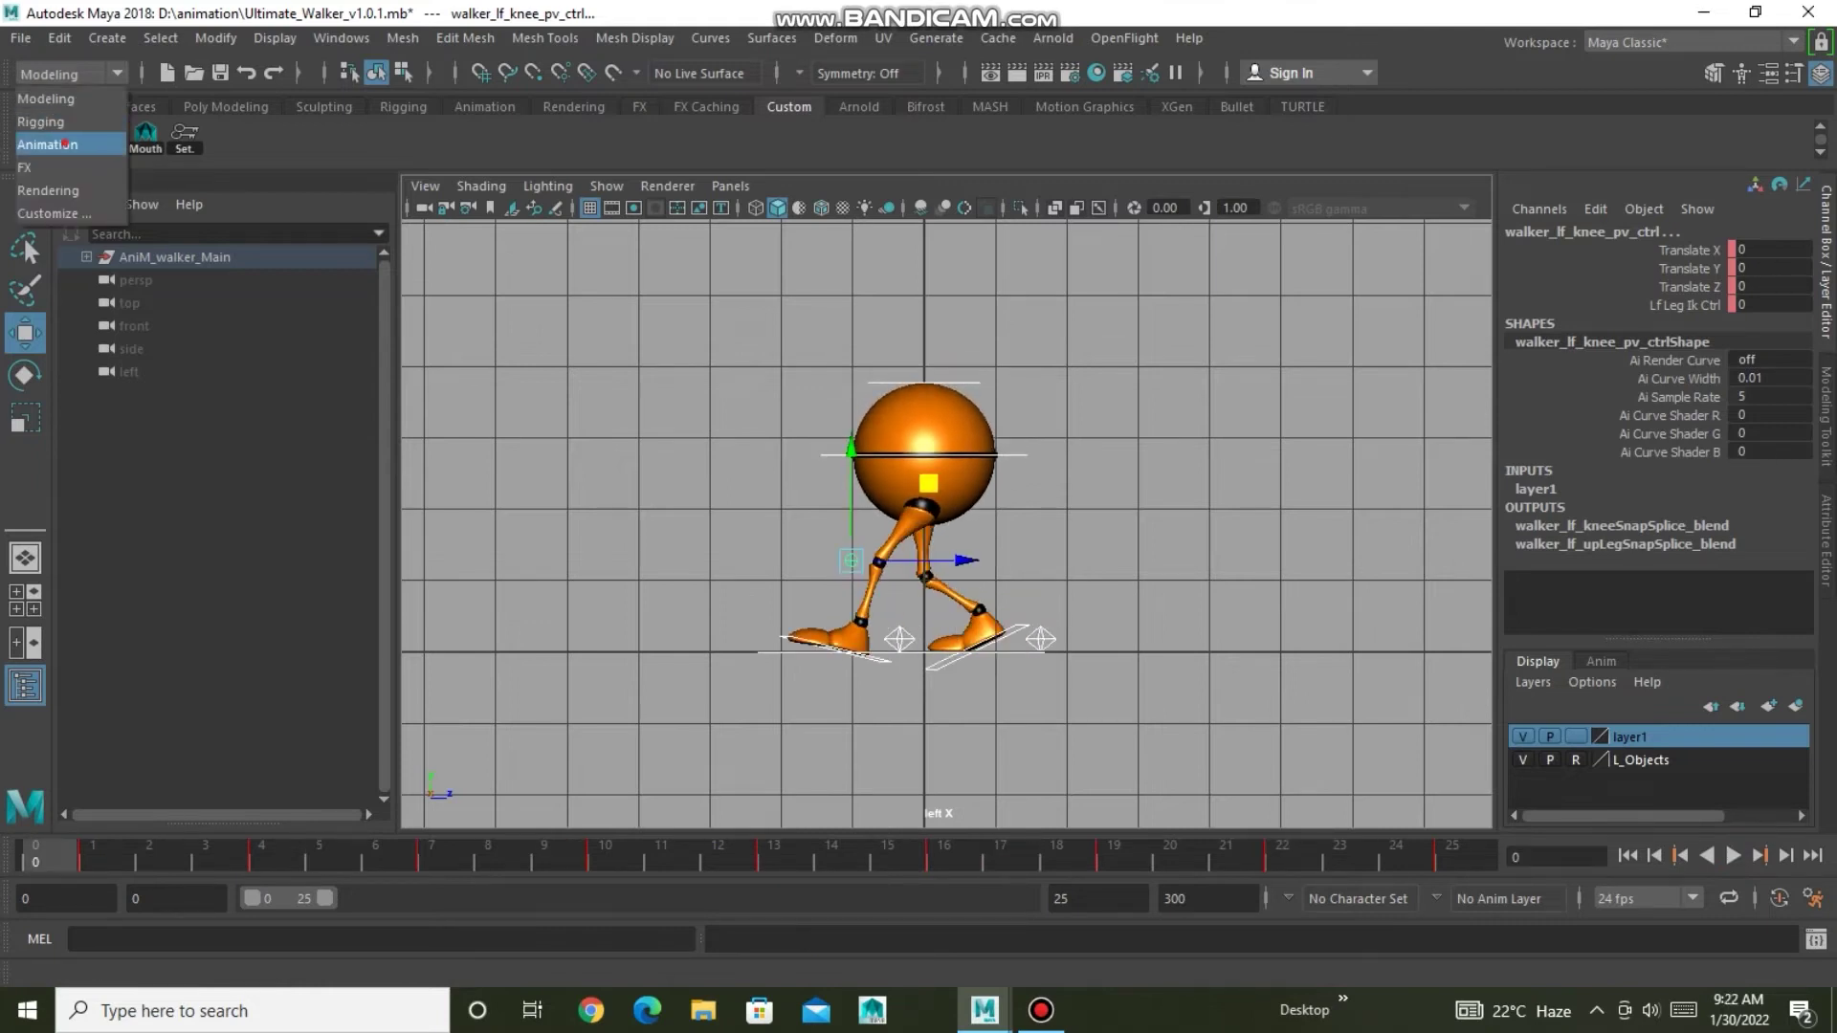
left_click(48, 144)
Open the Graph Editor beside the character in the perspective view.
left_click(342, 38)
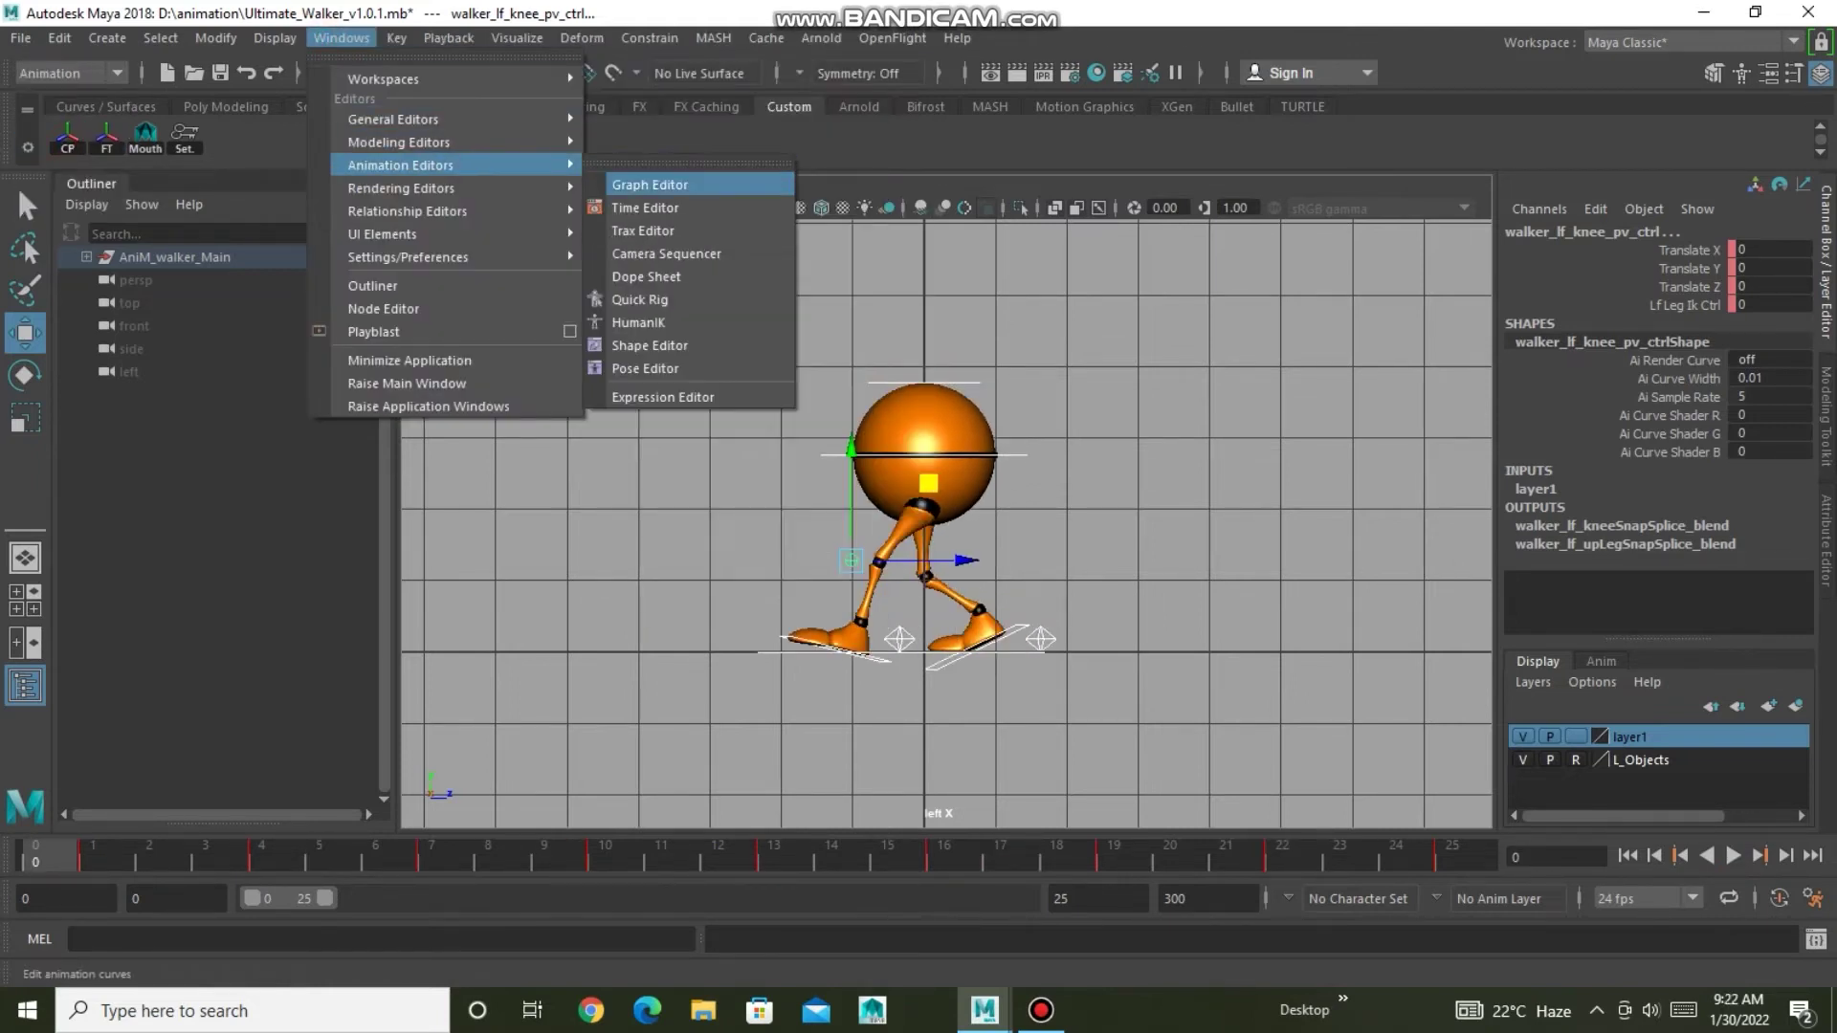
left_click(651, 185)
left_click_drag(536, 269, 317, 167)
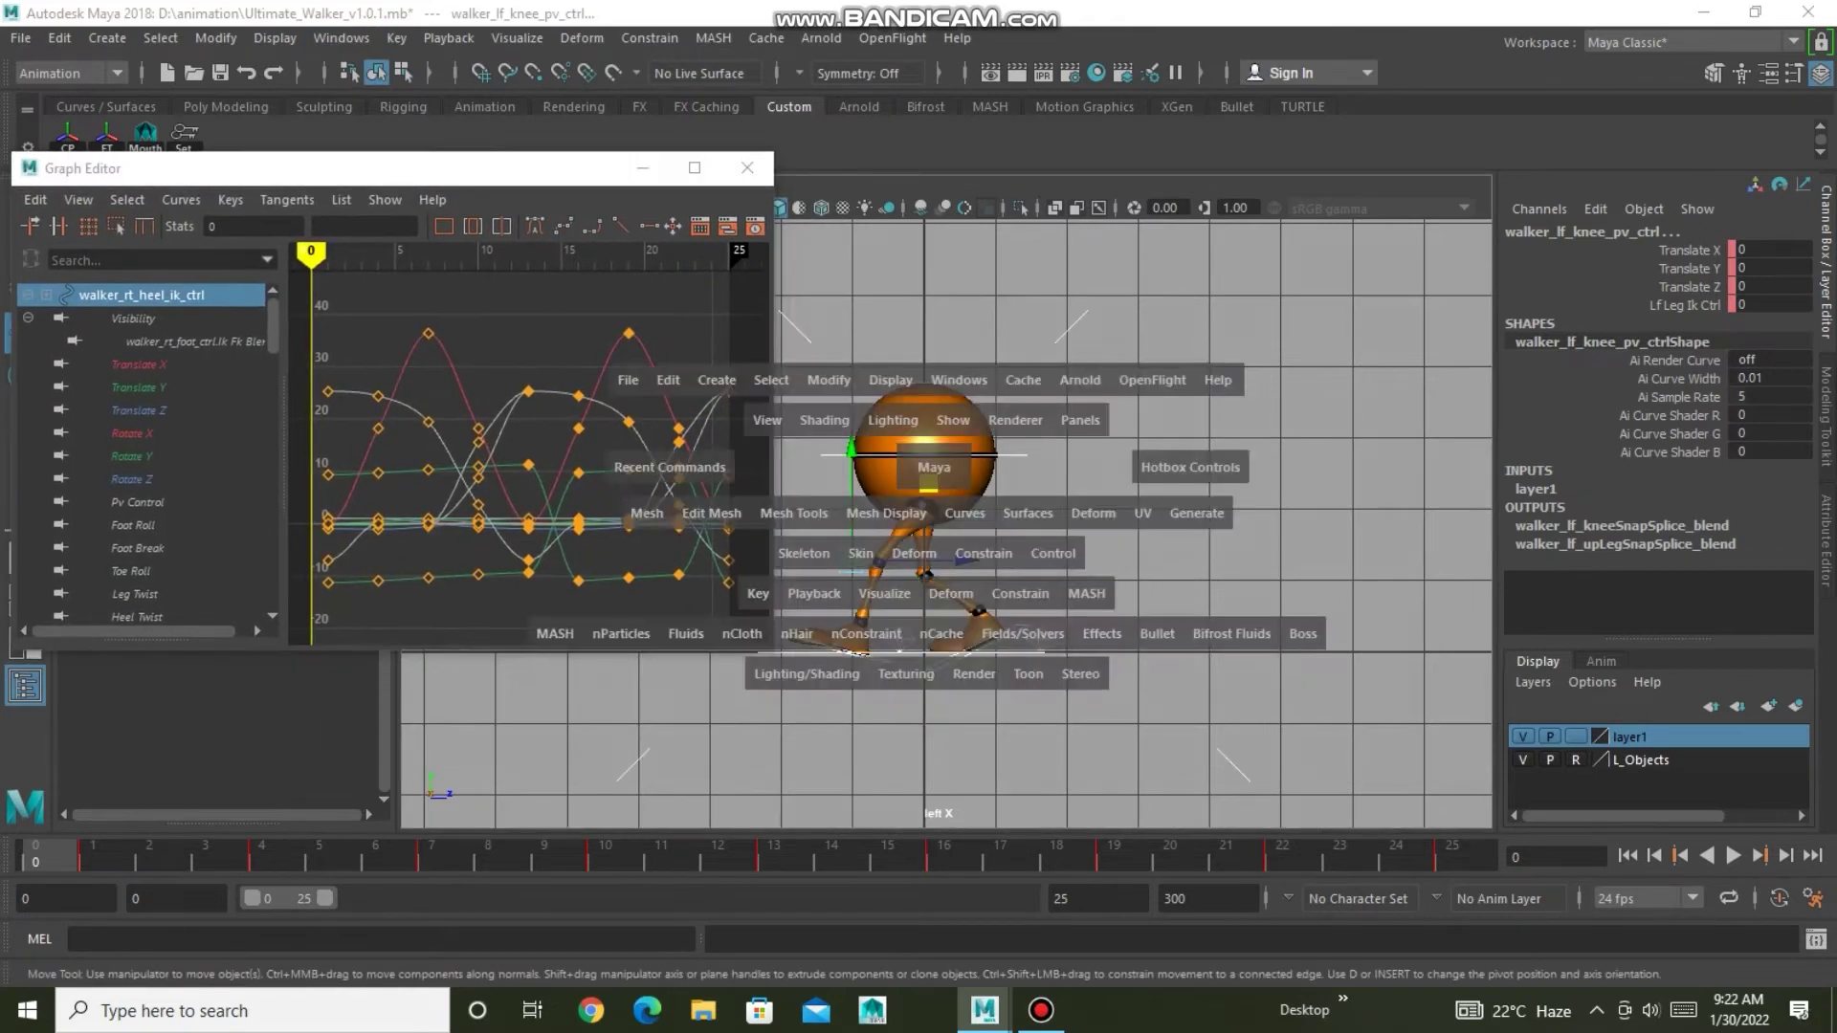
key("space")
key("space")
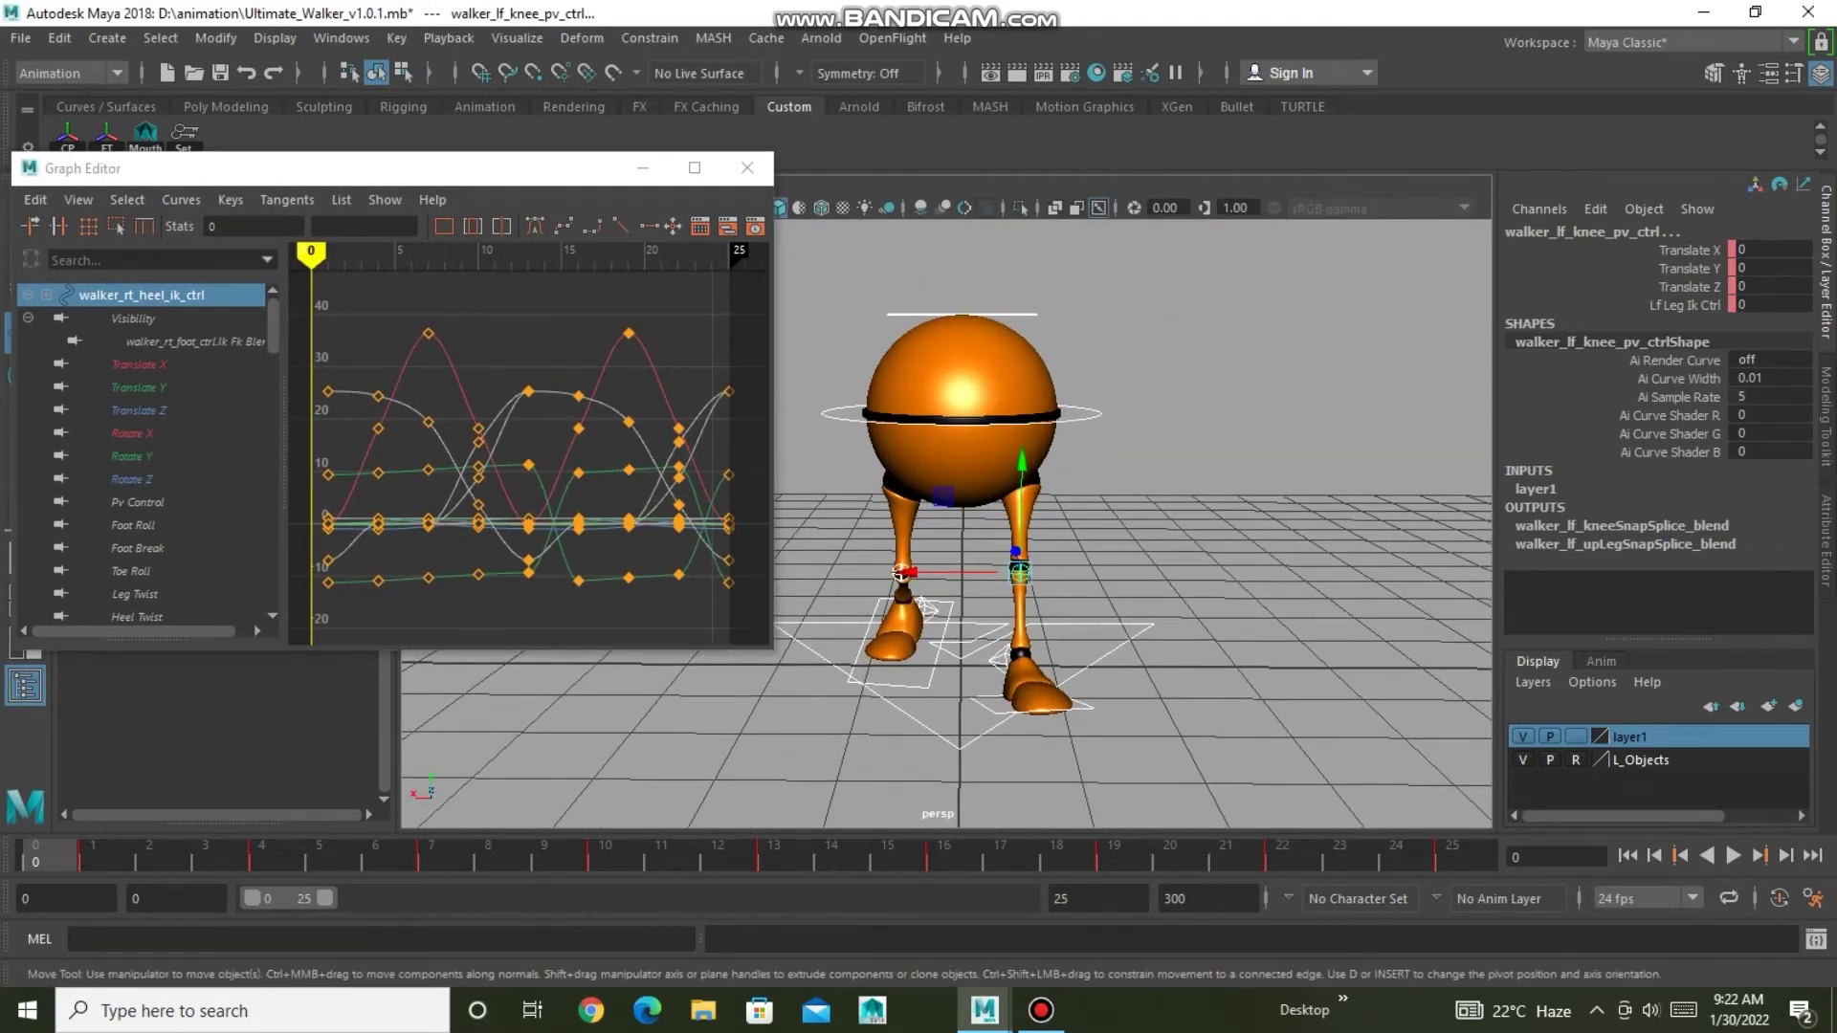
Inspect the left heel's Rotate Y and Rotate Z curves while playing the walk.
left_click(132, 478)
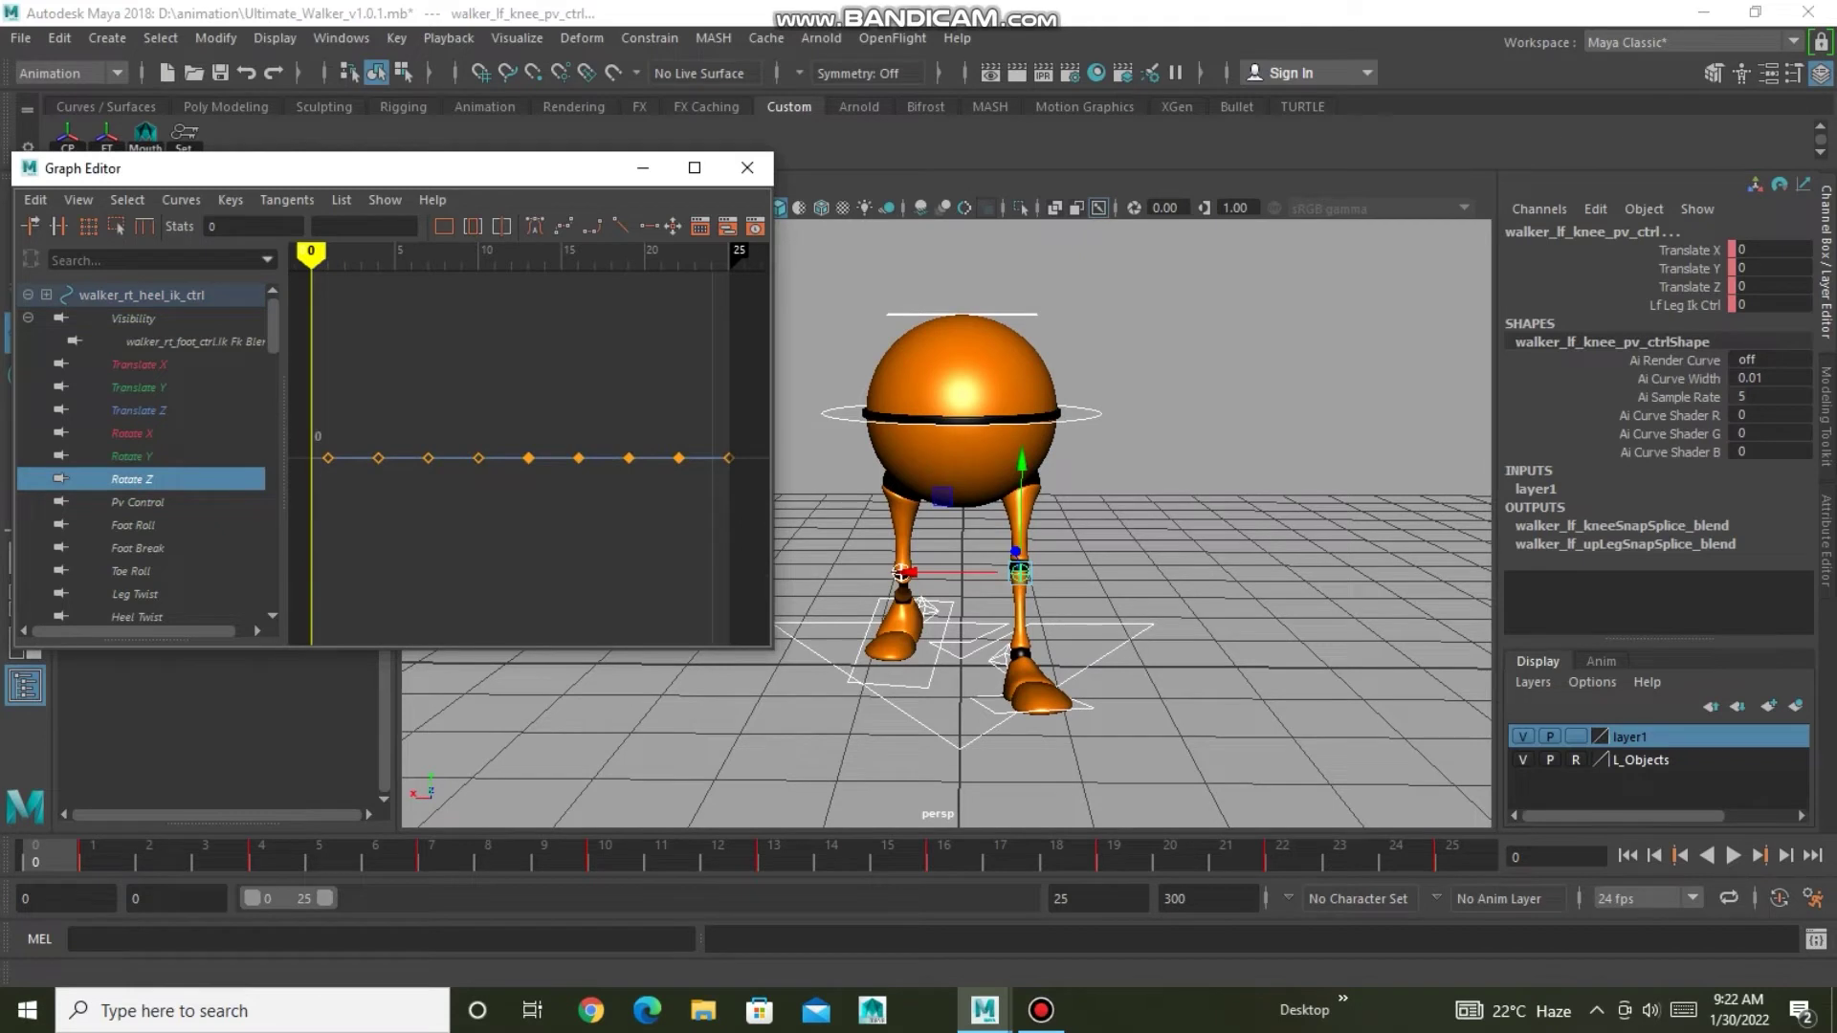
left_click_drag(1148, 479, 1206, 459, "alt")
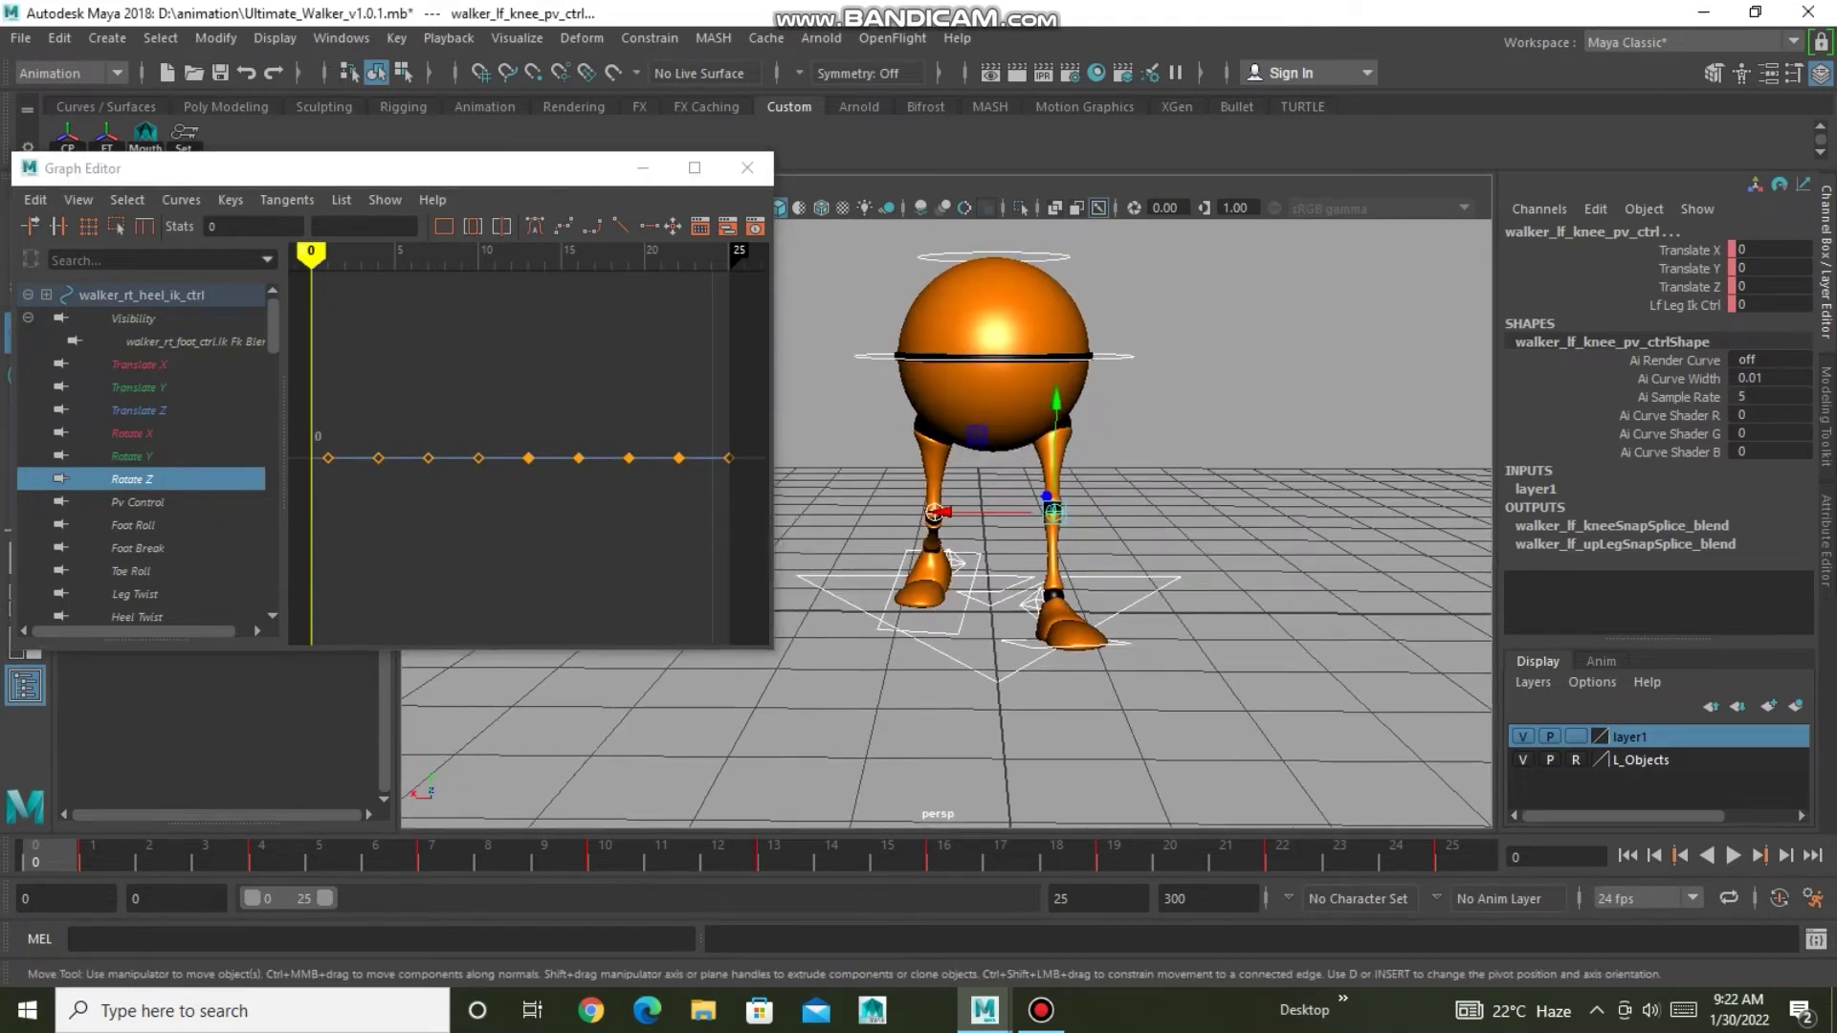
left_click(155, 456)
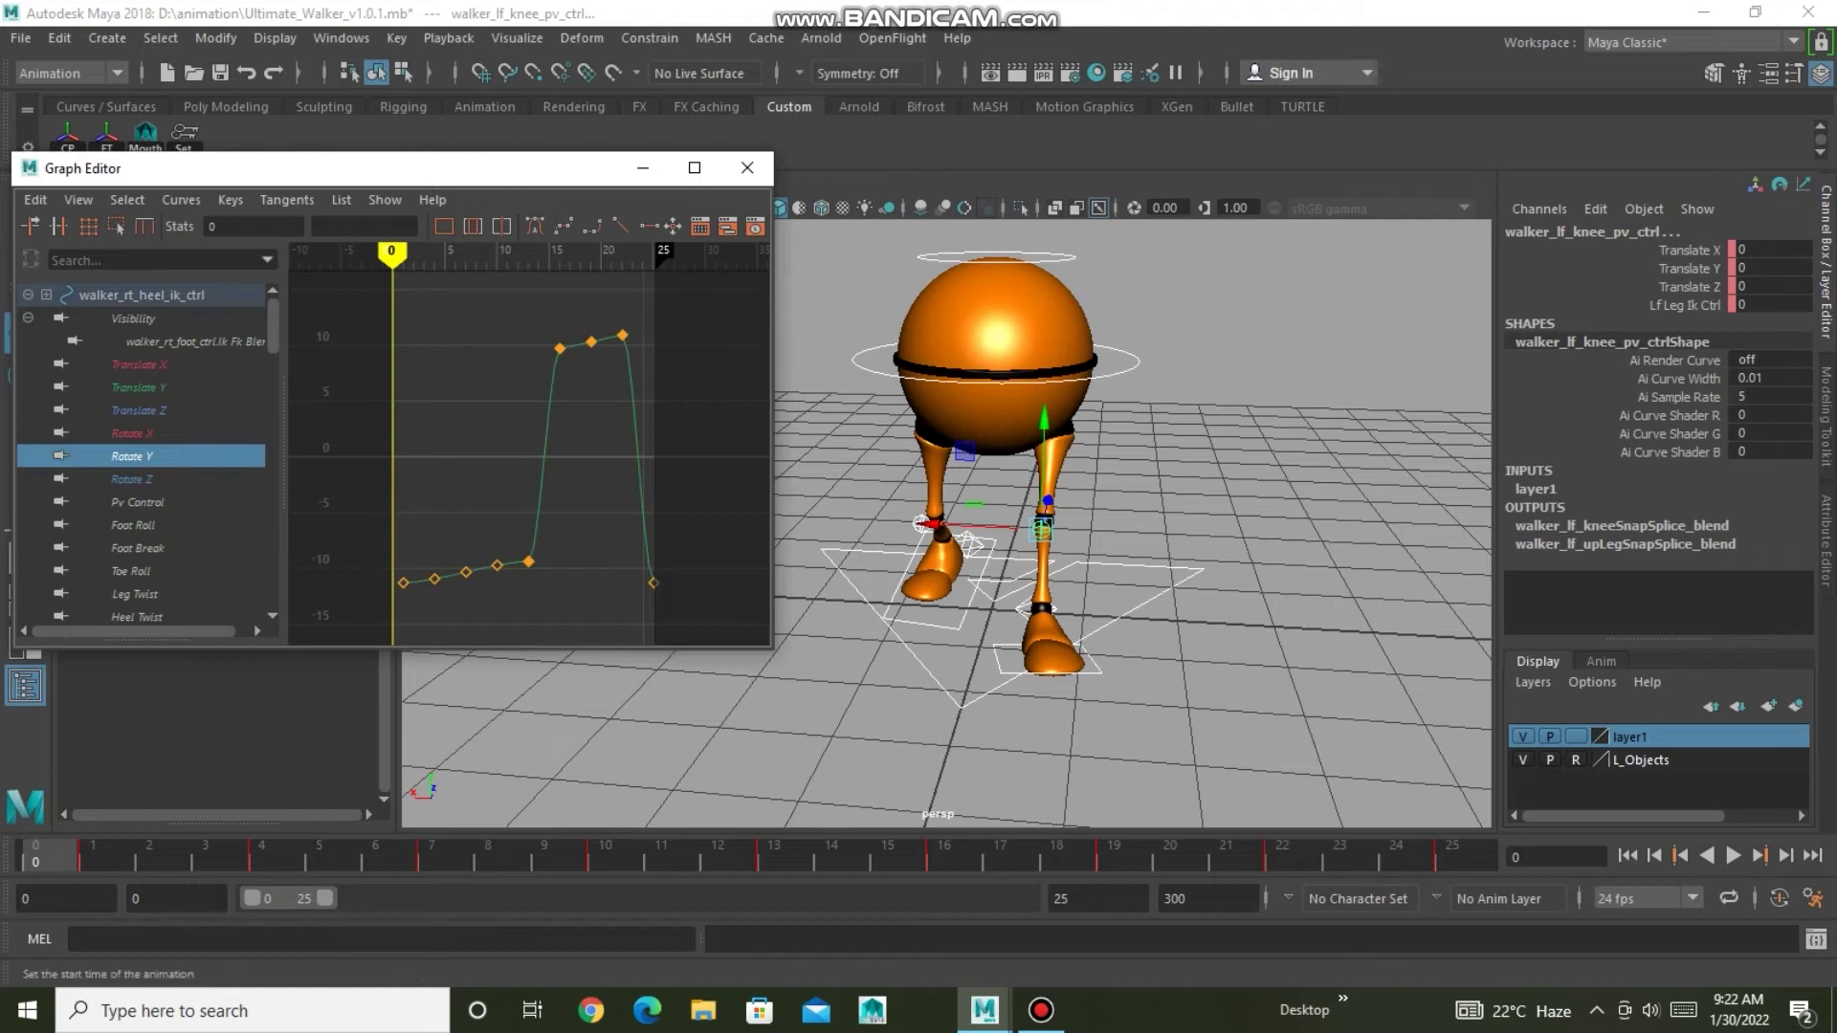
key("alt+v")
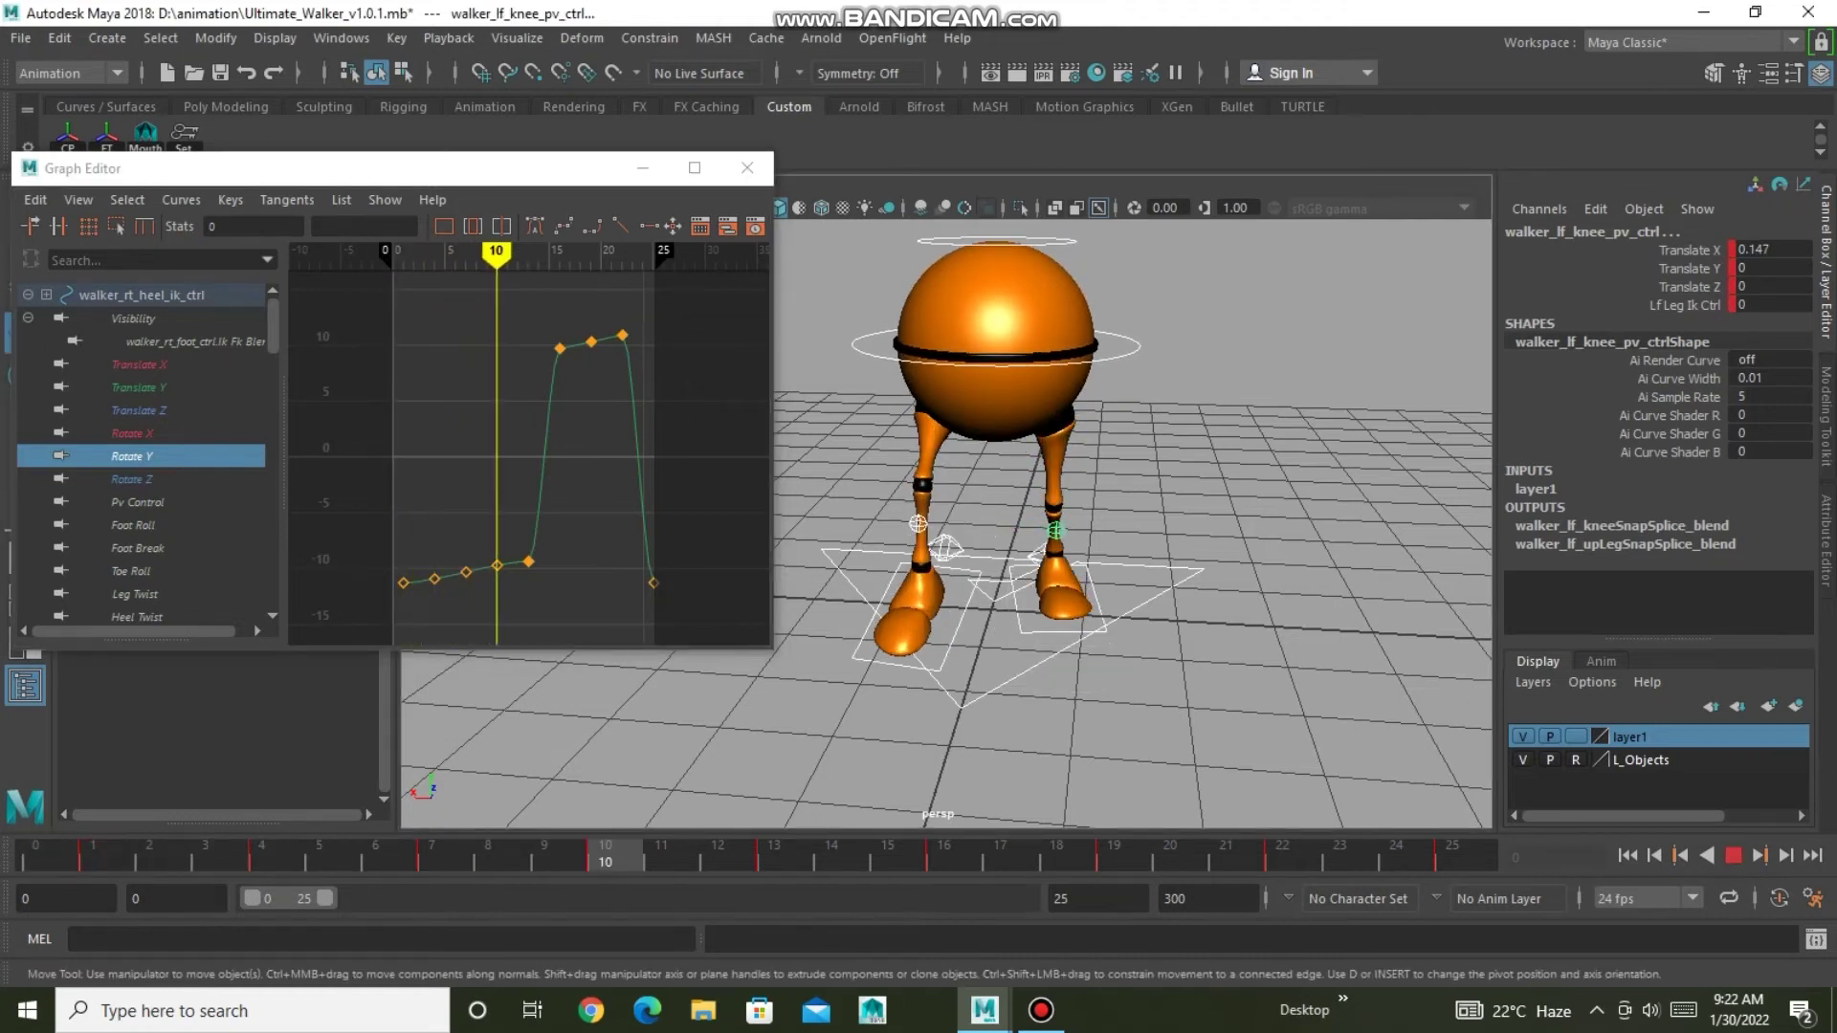
key("alt+v")
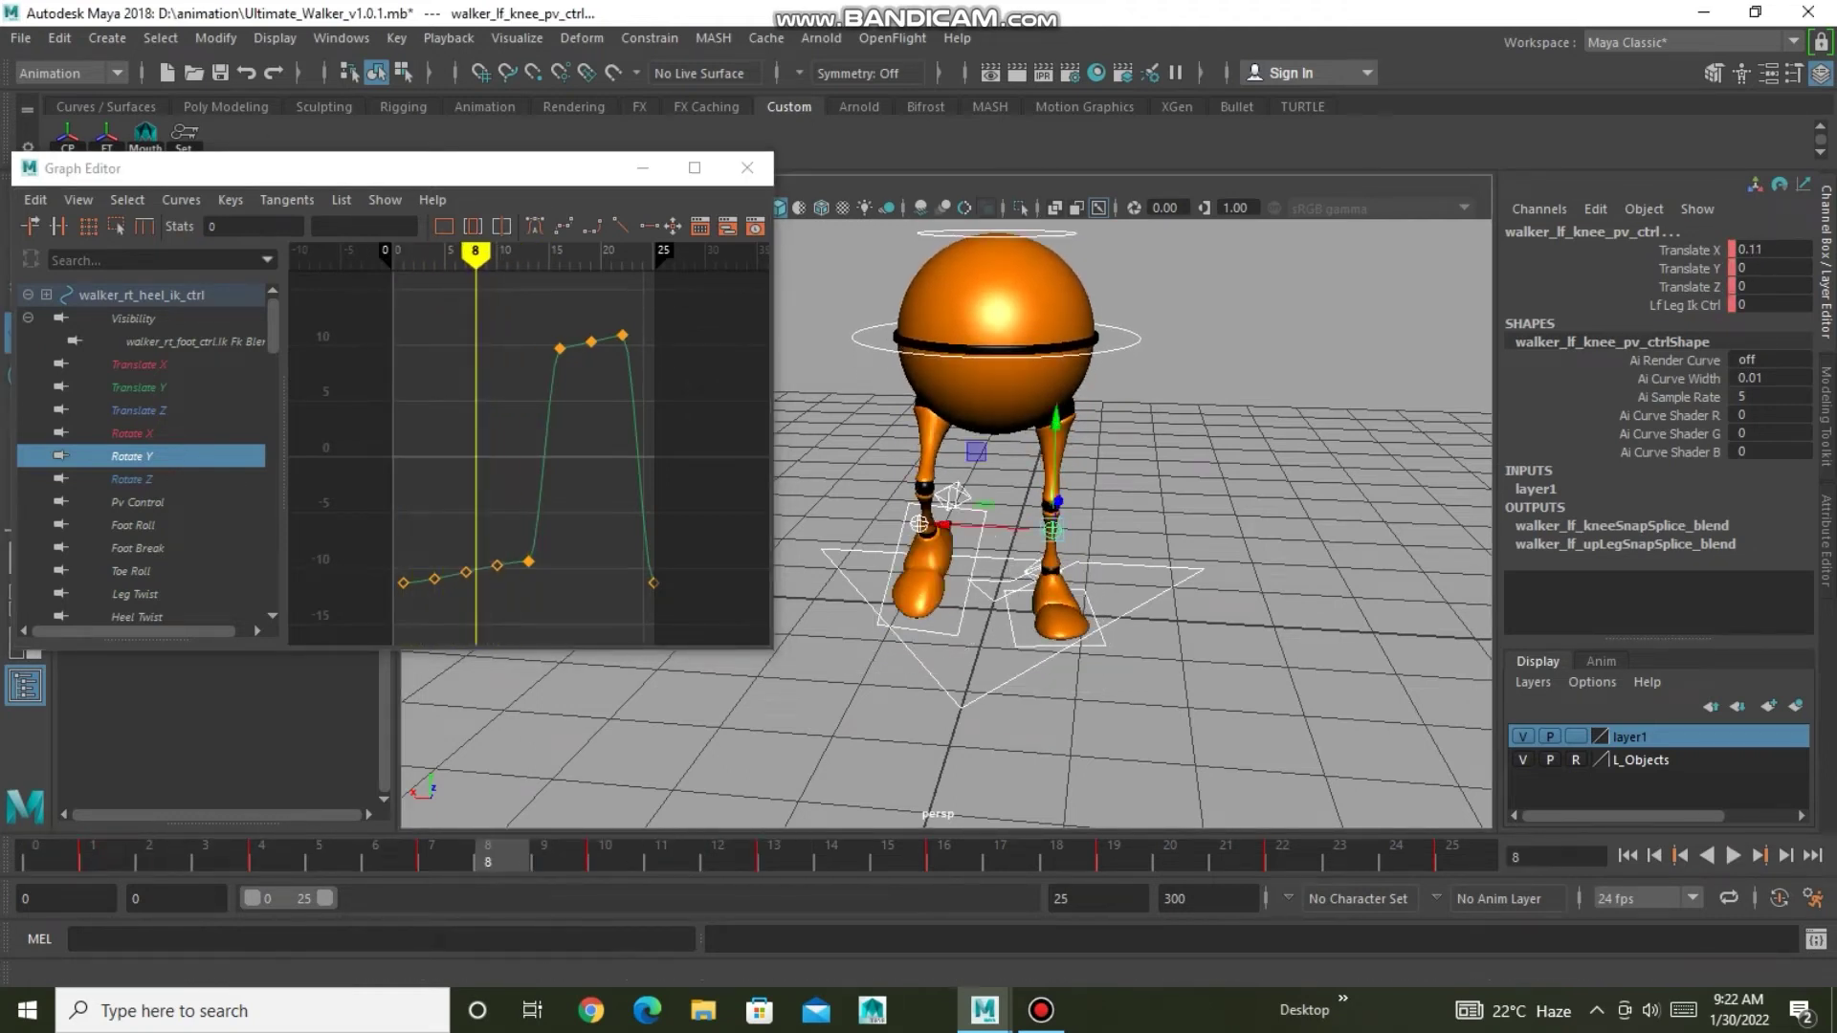
left_click(1046, 600)
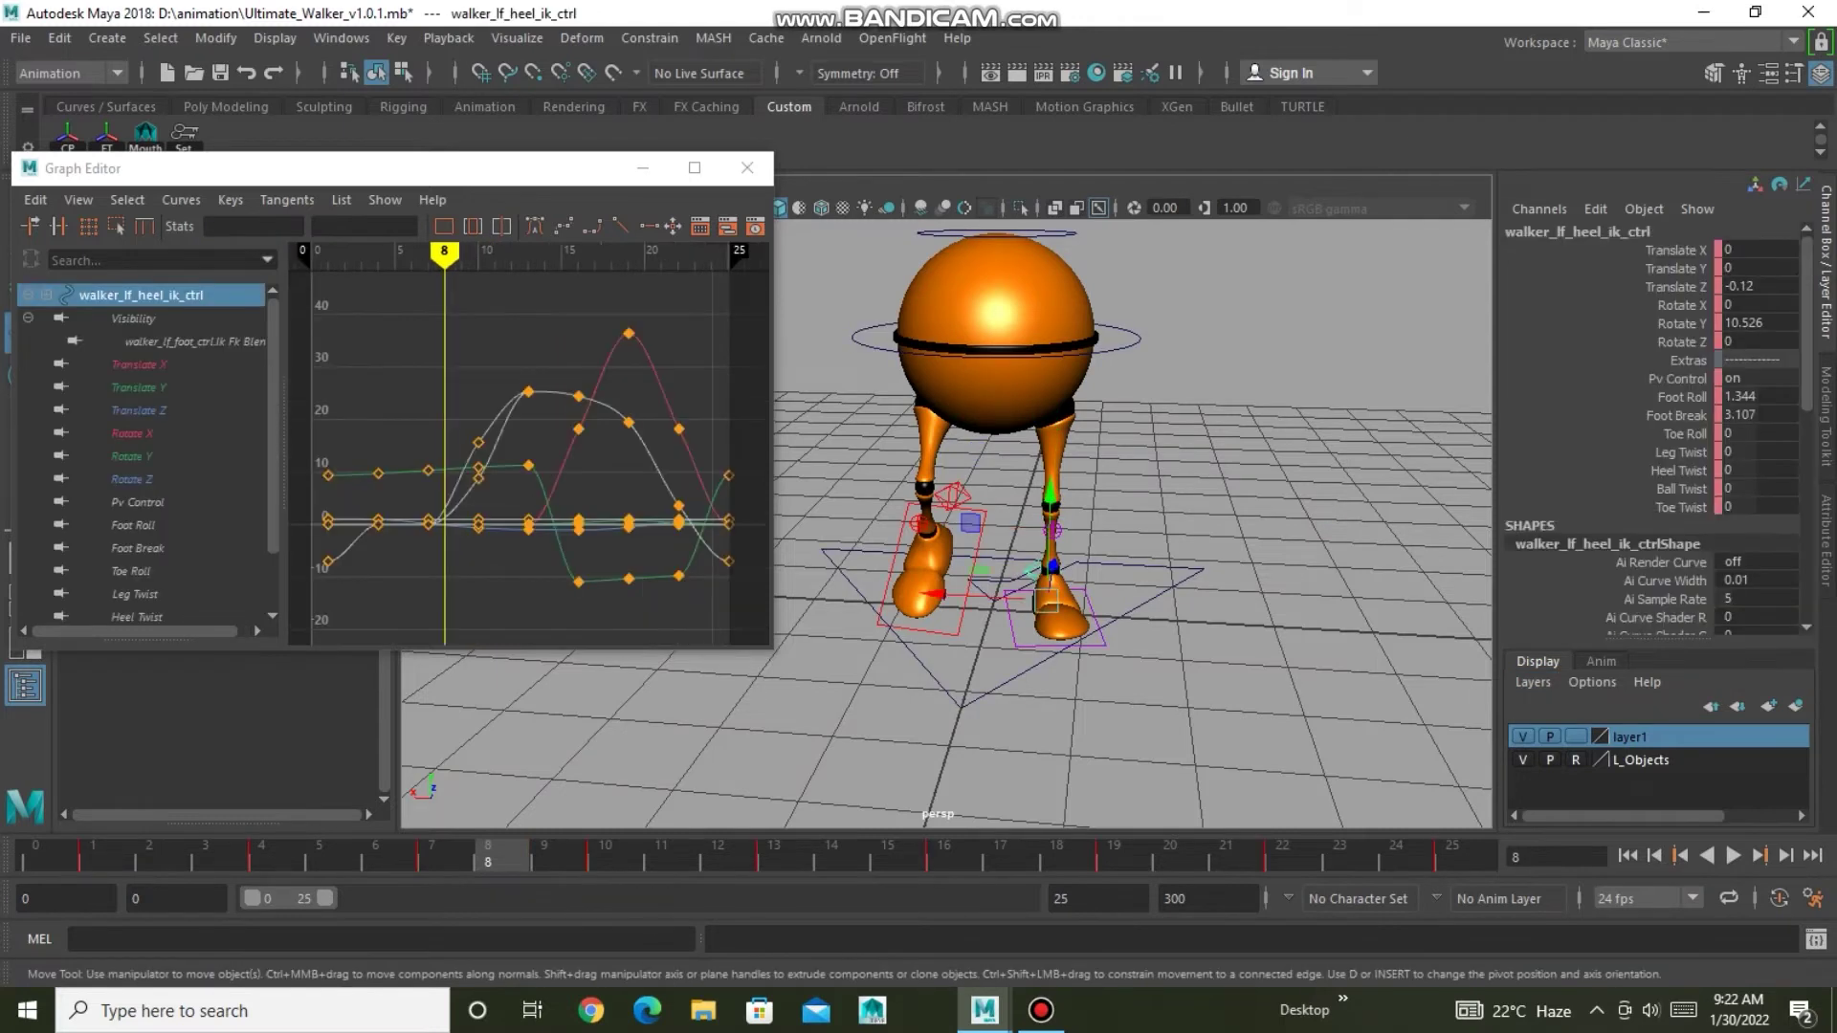
left_click_drag(487, 856, 375, 856)
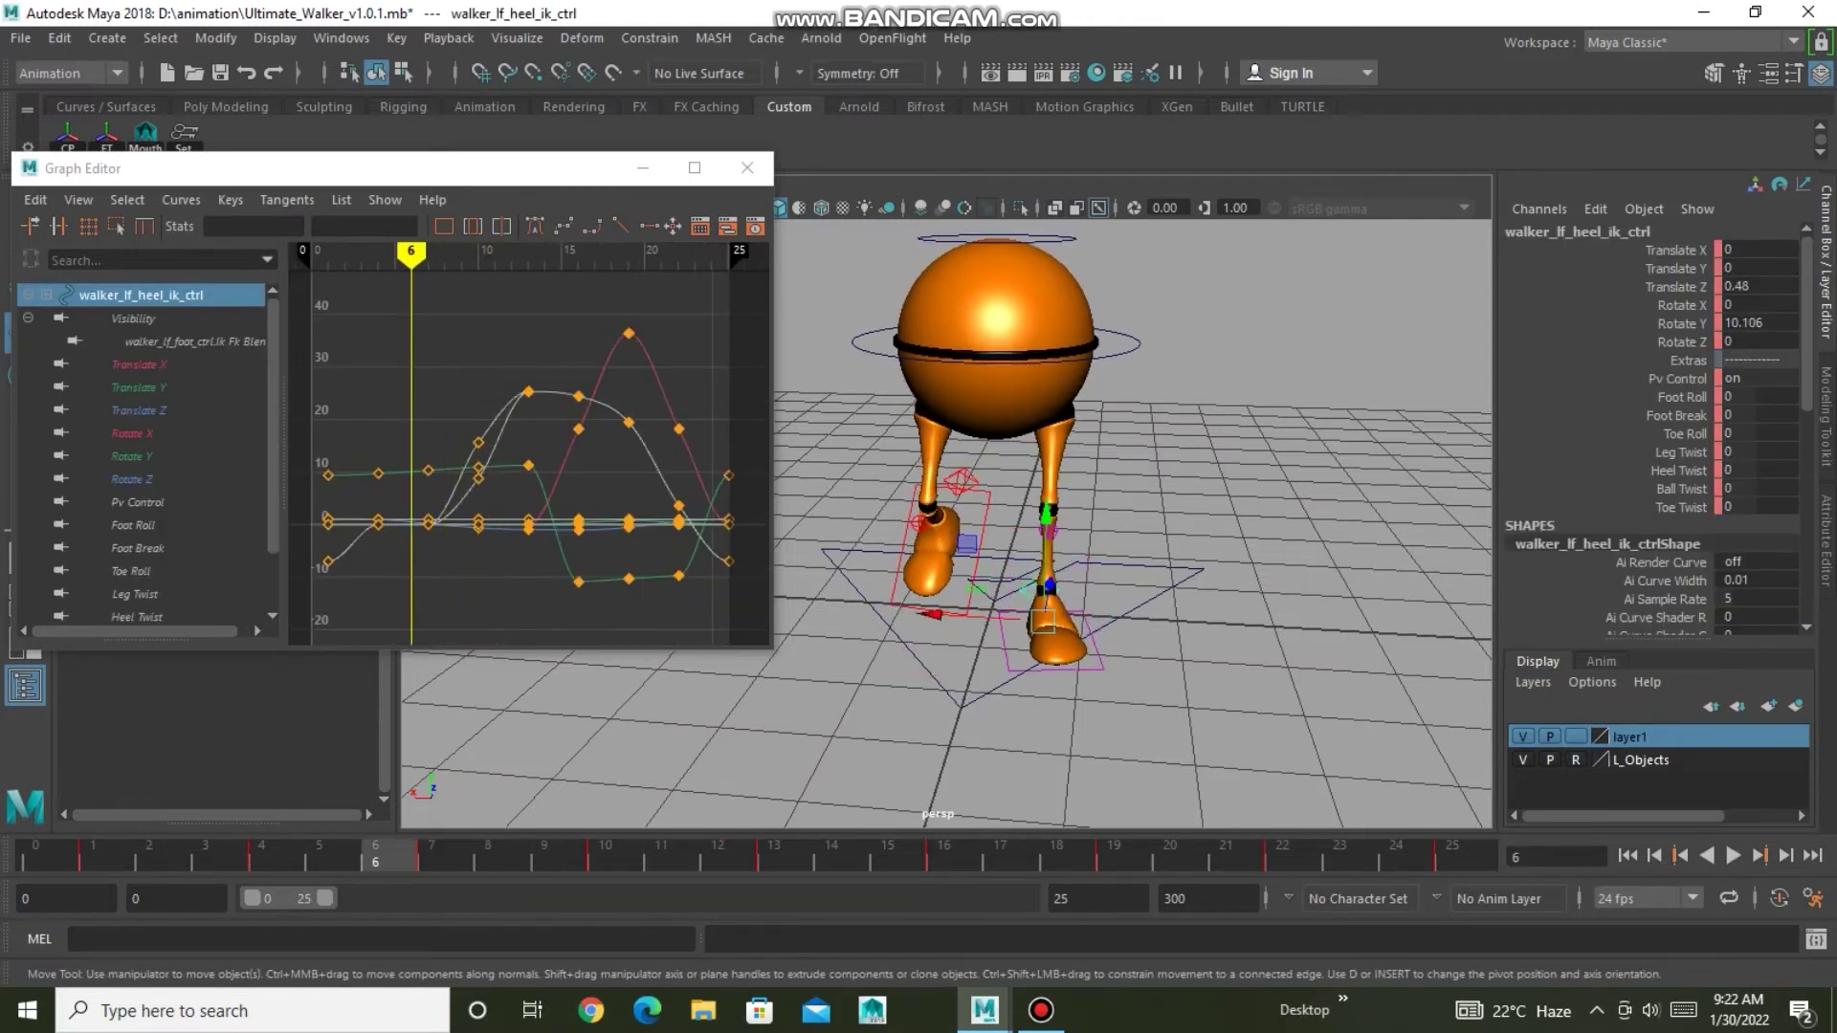
left_click(132, 478)
Delete the keys forming the left heel's Rotate Y dip around frames 14–16.
left_click(132, 456)
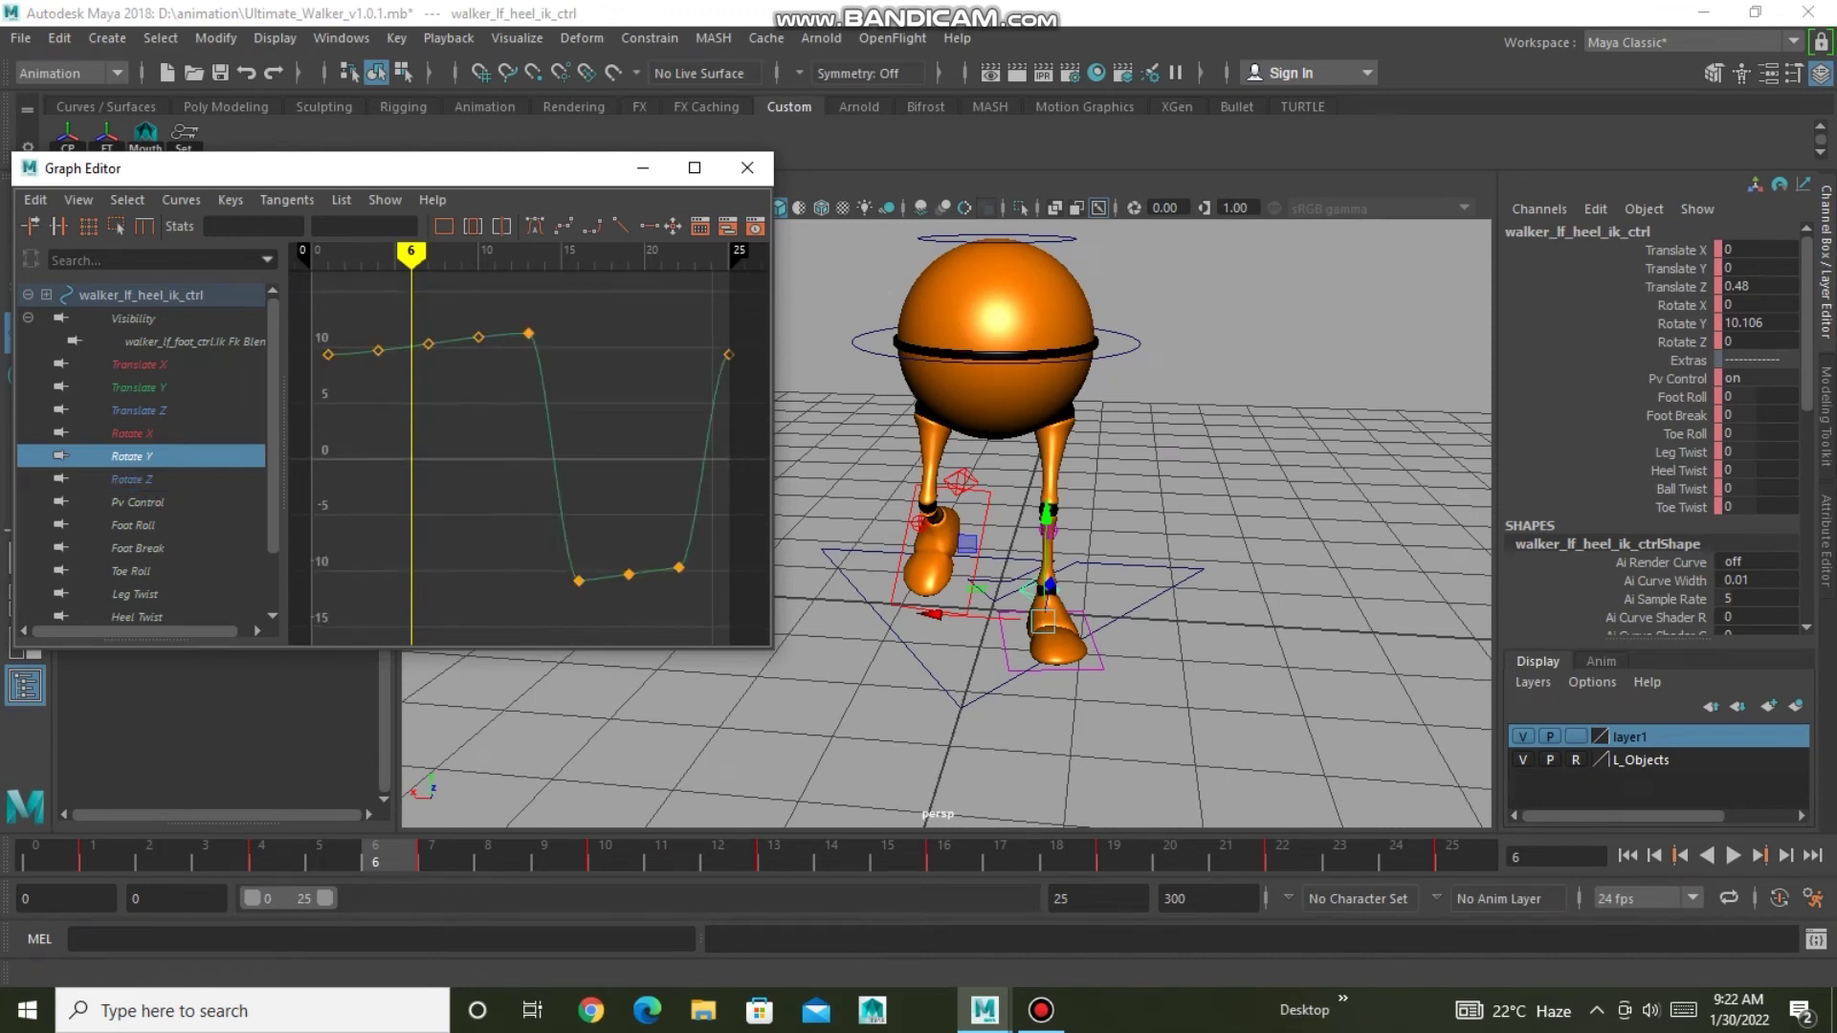
key("alt+v")
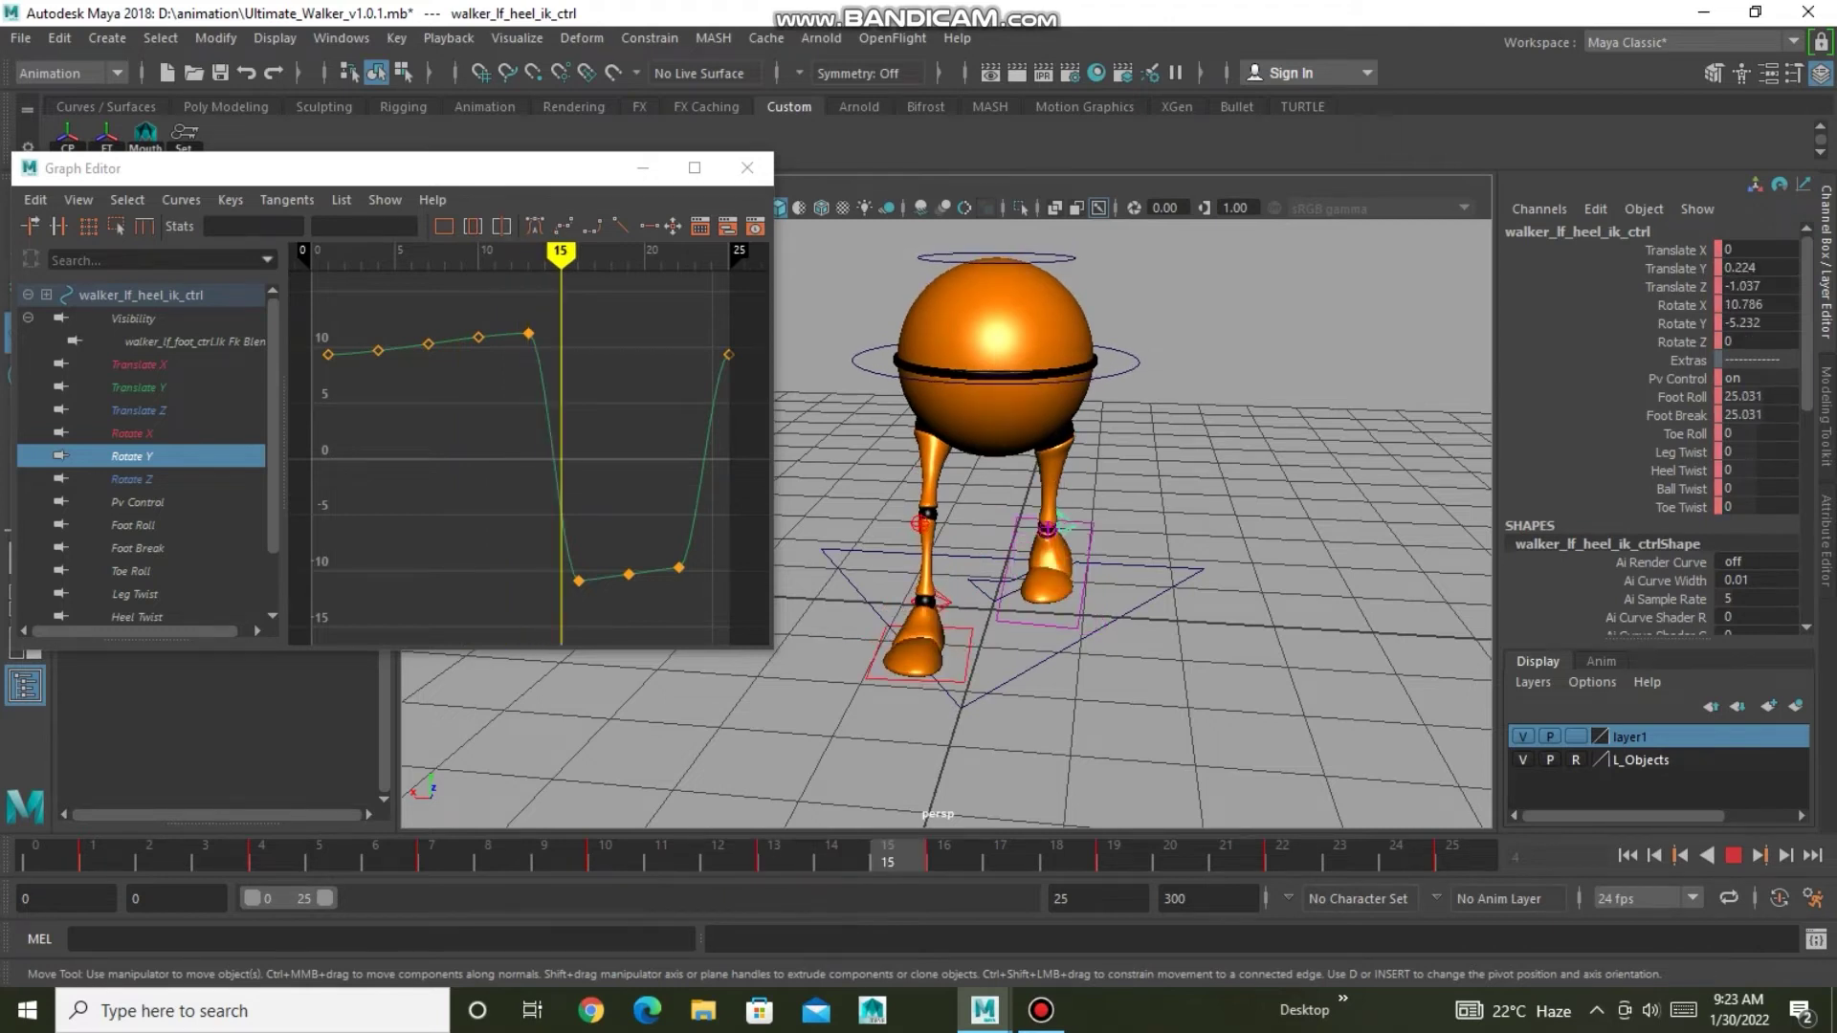
key("alt+v")
key("alt+period")
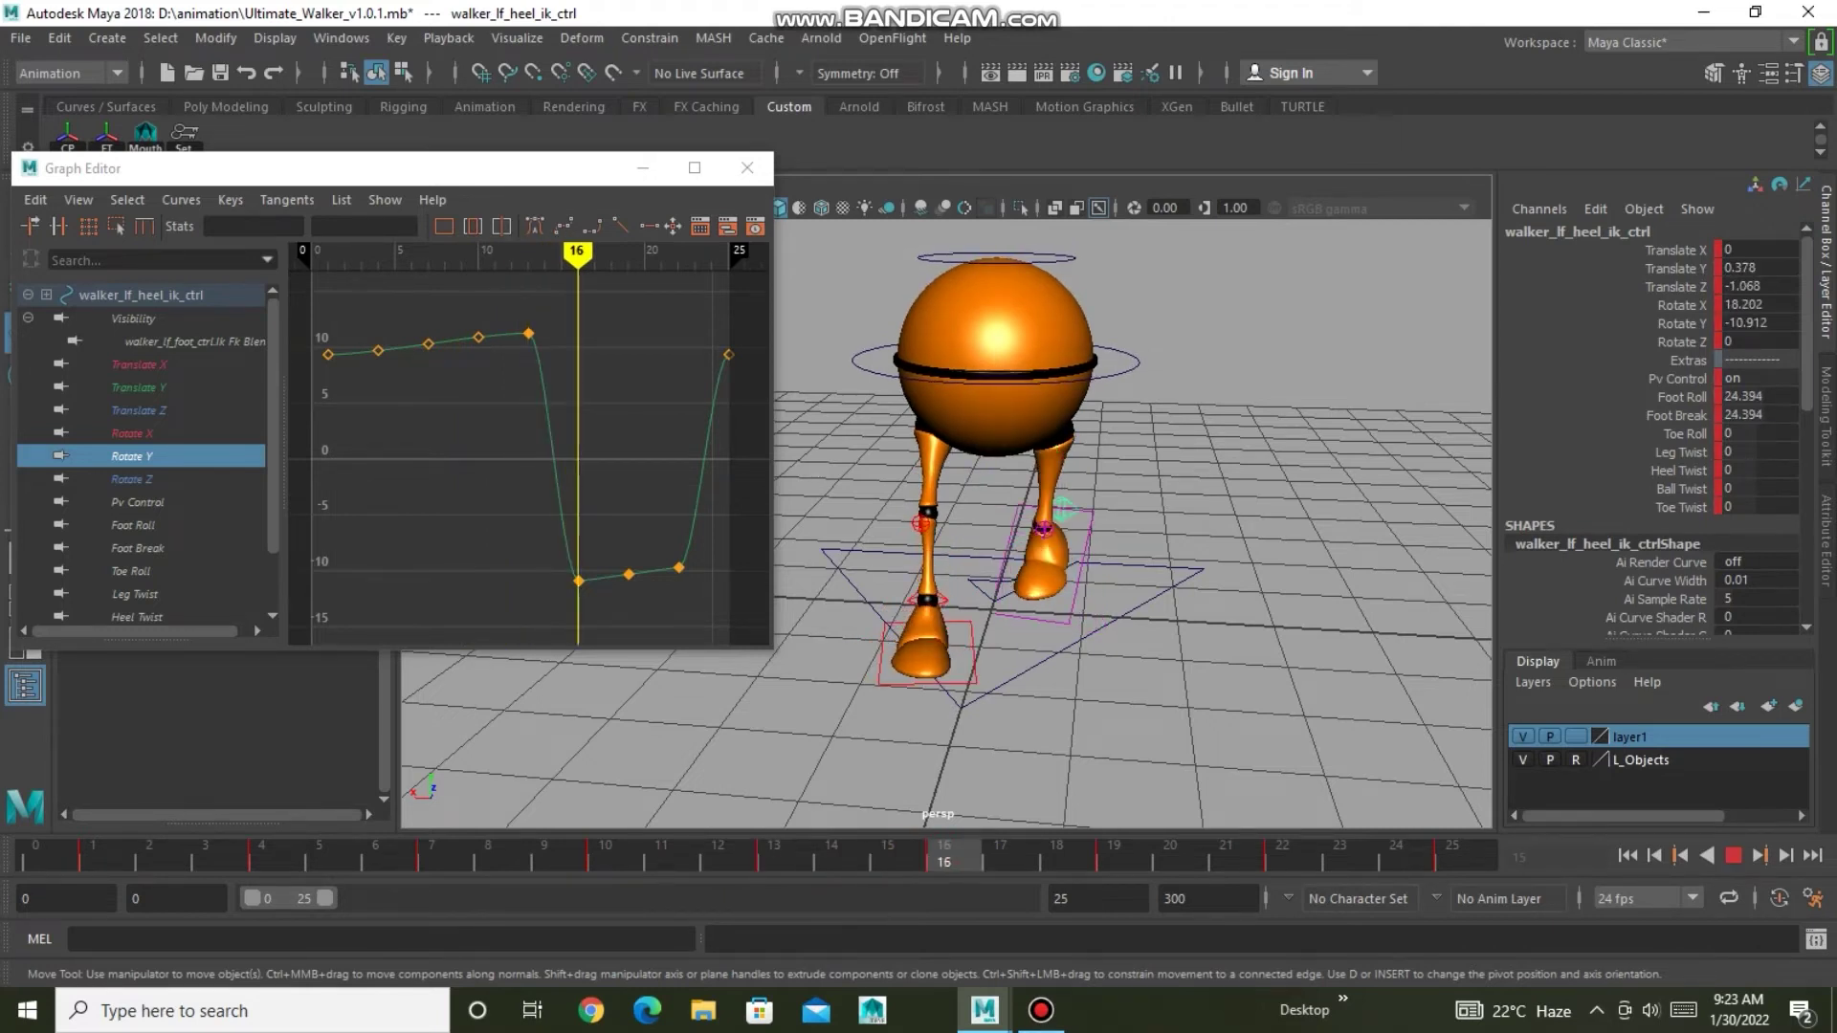
key("alt+comma")
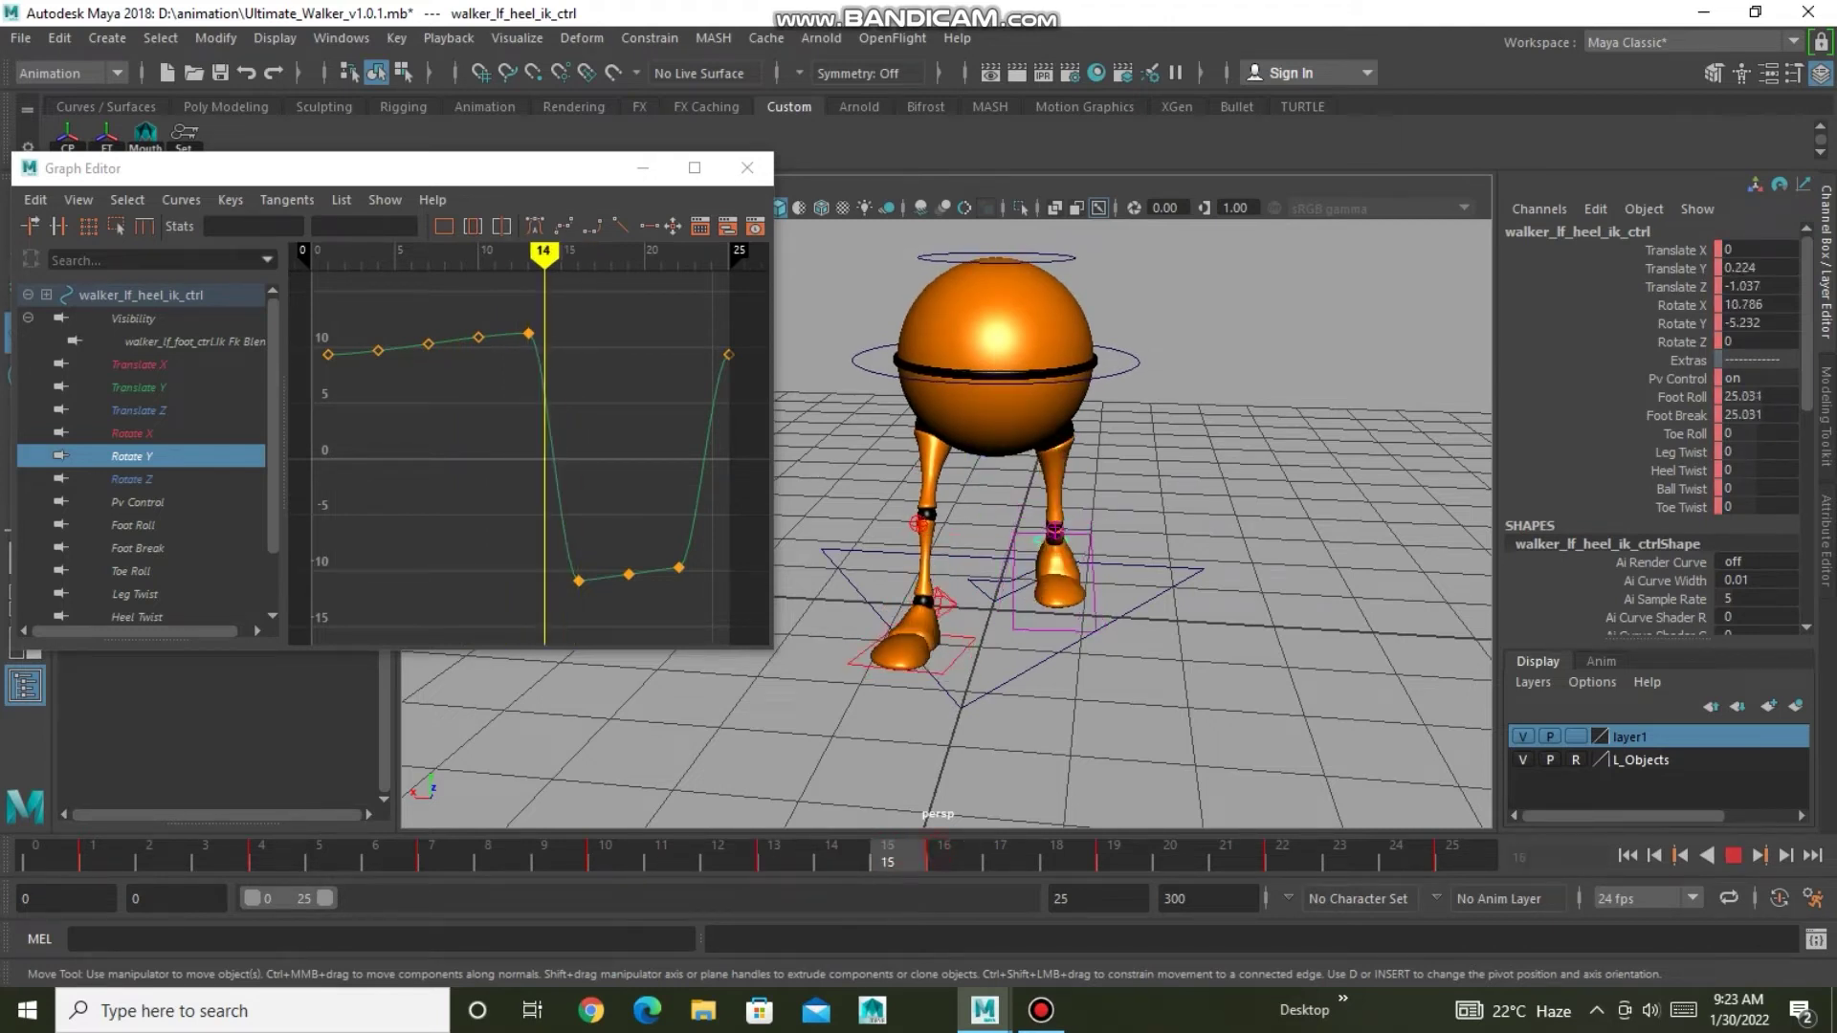
key("alt+comma")
left_click_drag(508, 442, 719, 617)
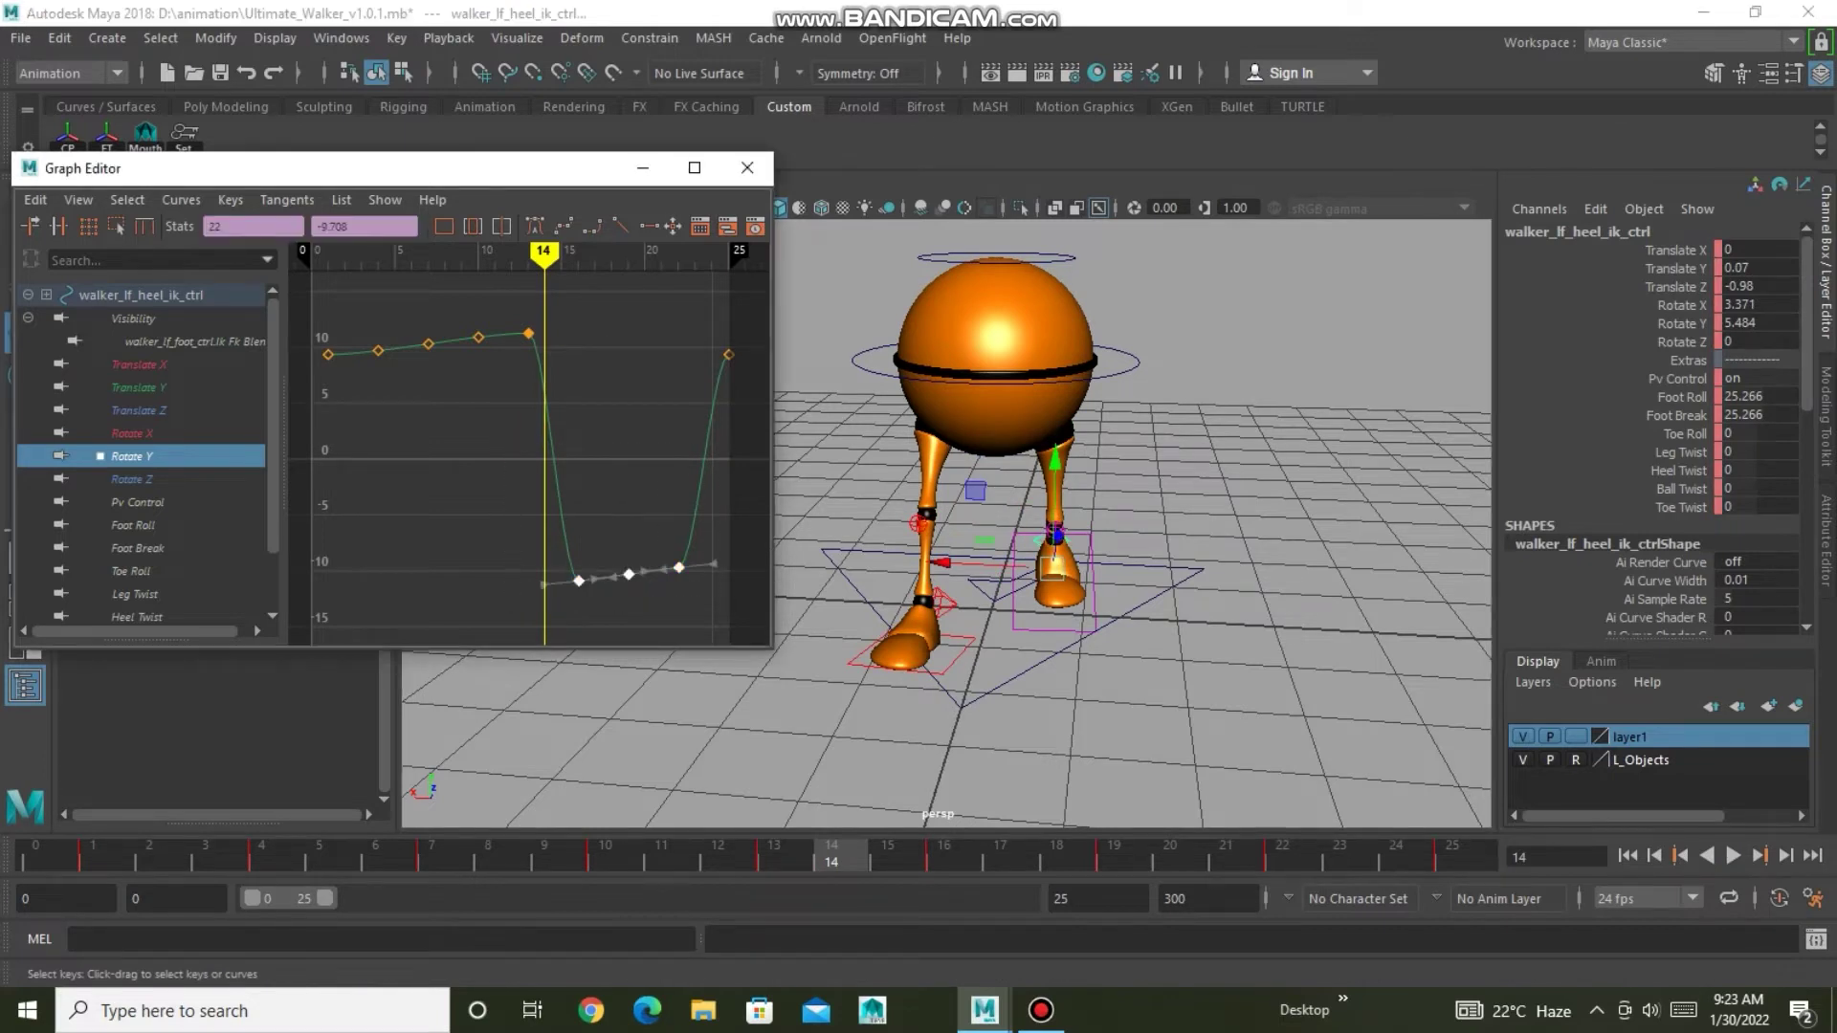
key("Delete")
key("alt+v")
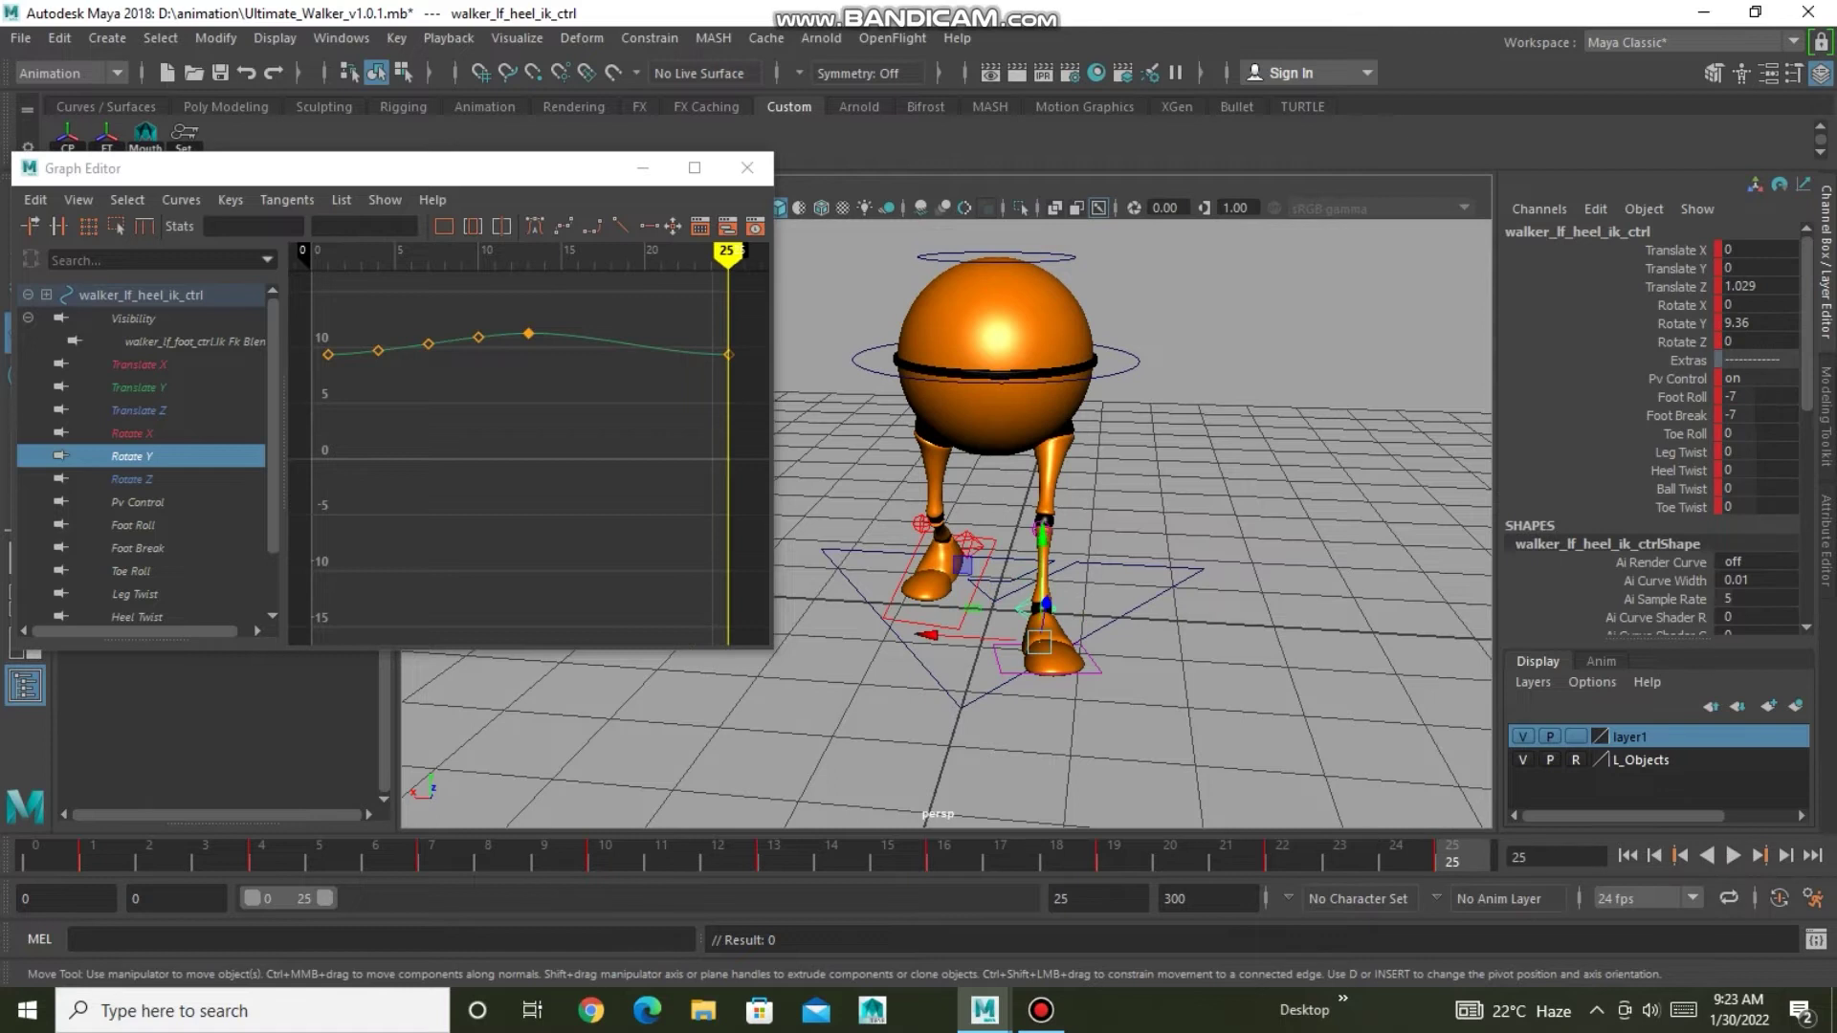
key("alt+v")
Delete the three high keys on the right heel's Rotate Y curve.
mouse_move(661, 856)
left_mouse_down()
mouse_move(1282, 856)
mouse_move(149, 856)
mouse_move(1226, 856)
left_mouse_up()
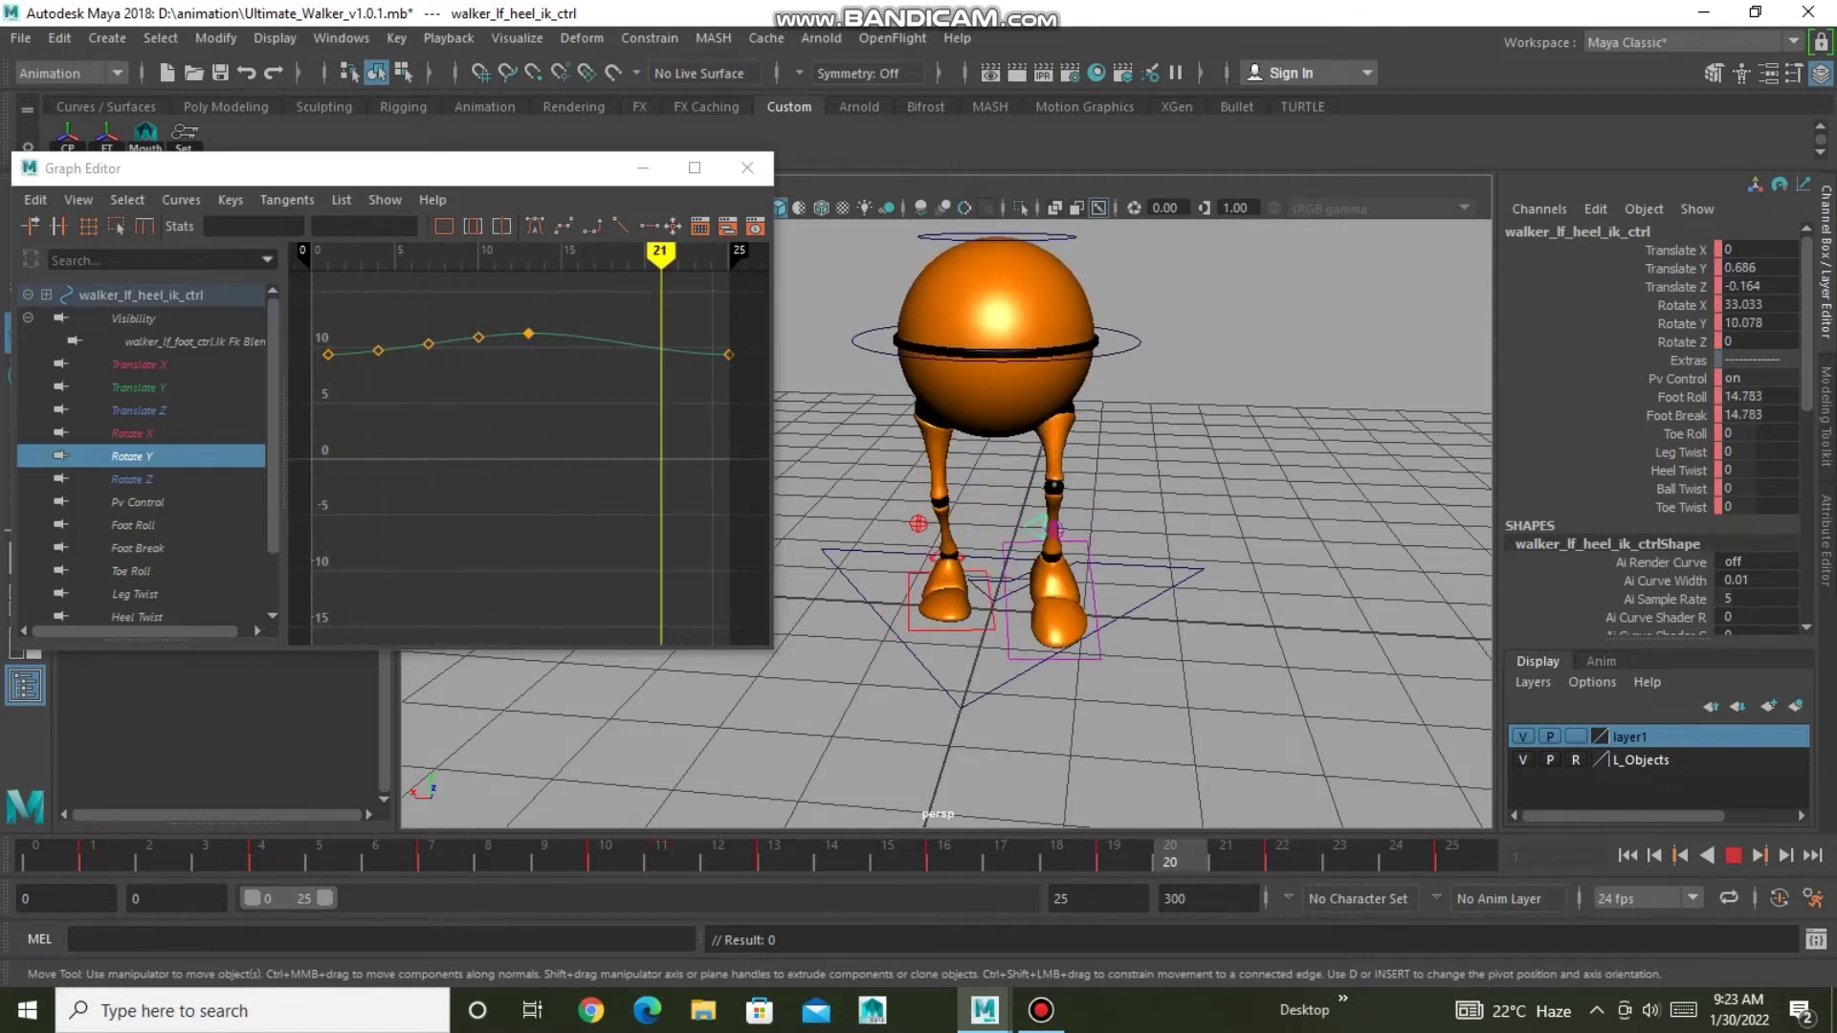
scroll(957, 526, "up", 3)
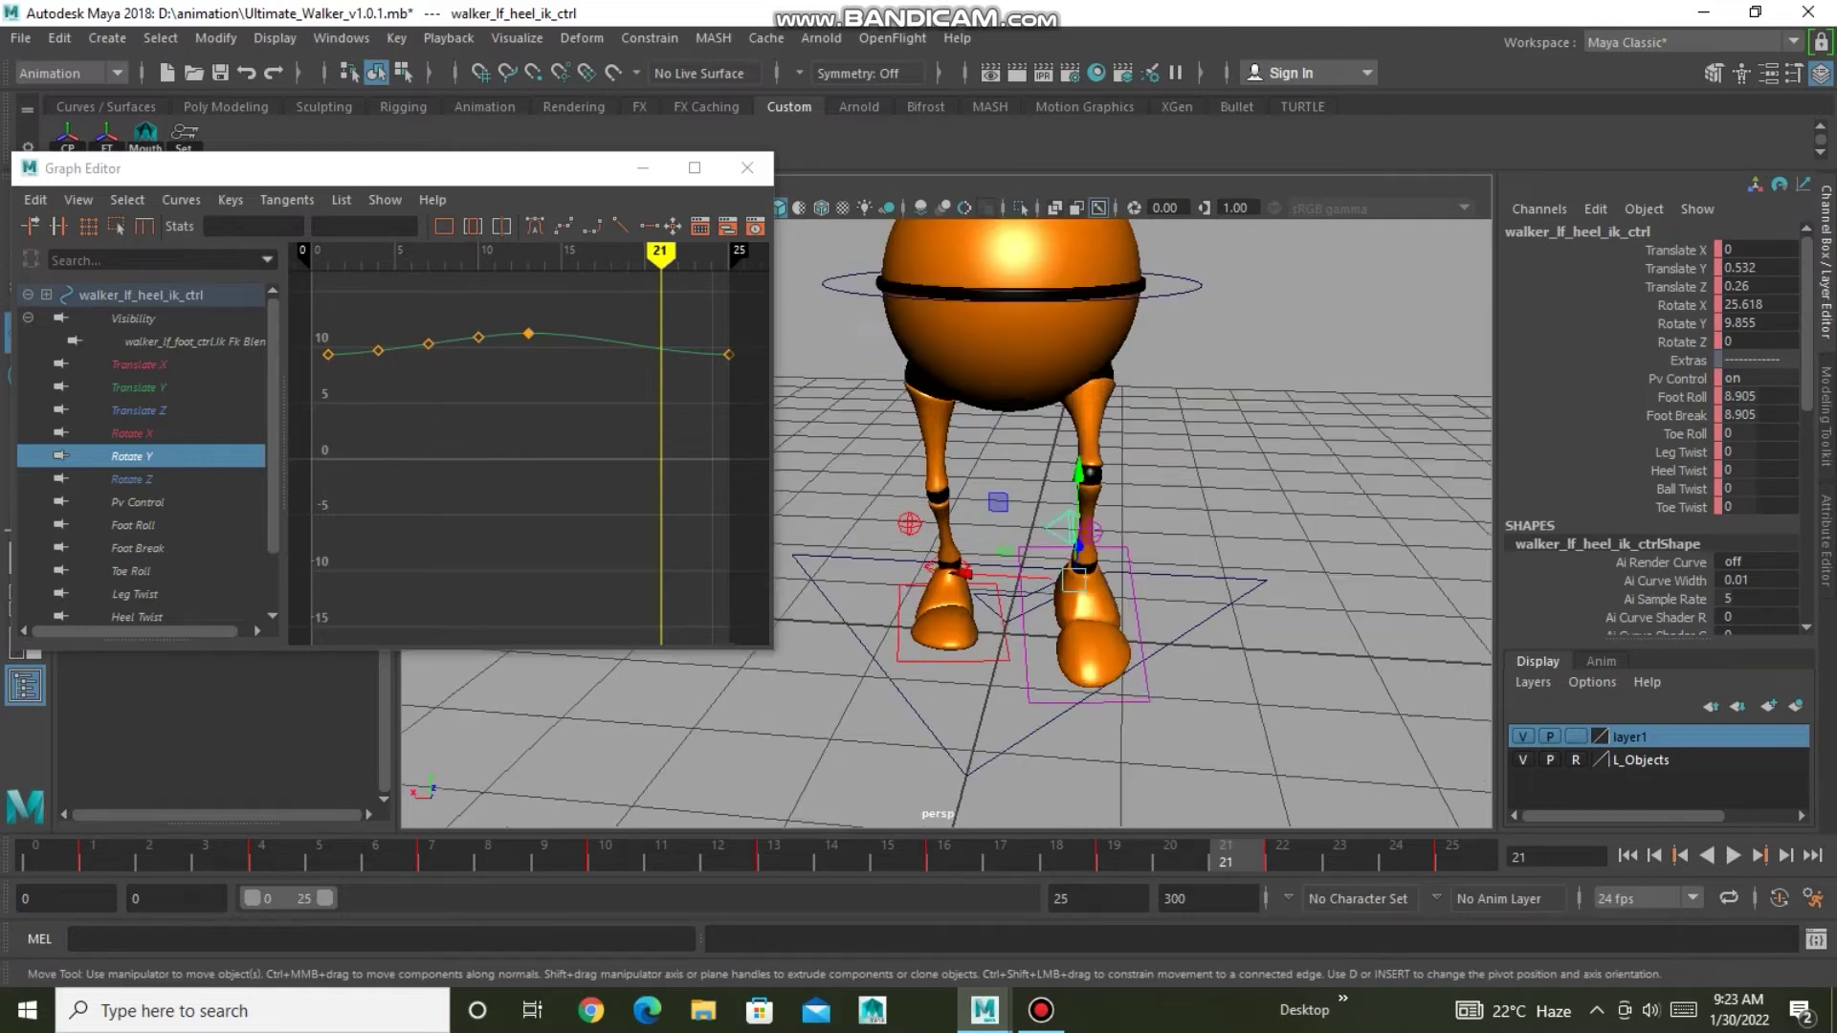
scroll(956, 526, "up", 3)
left_click(952, 574)
left_click(180, 454)
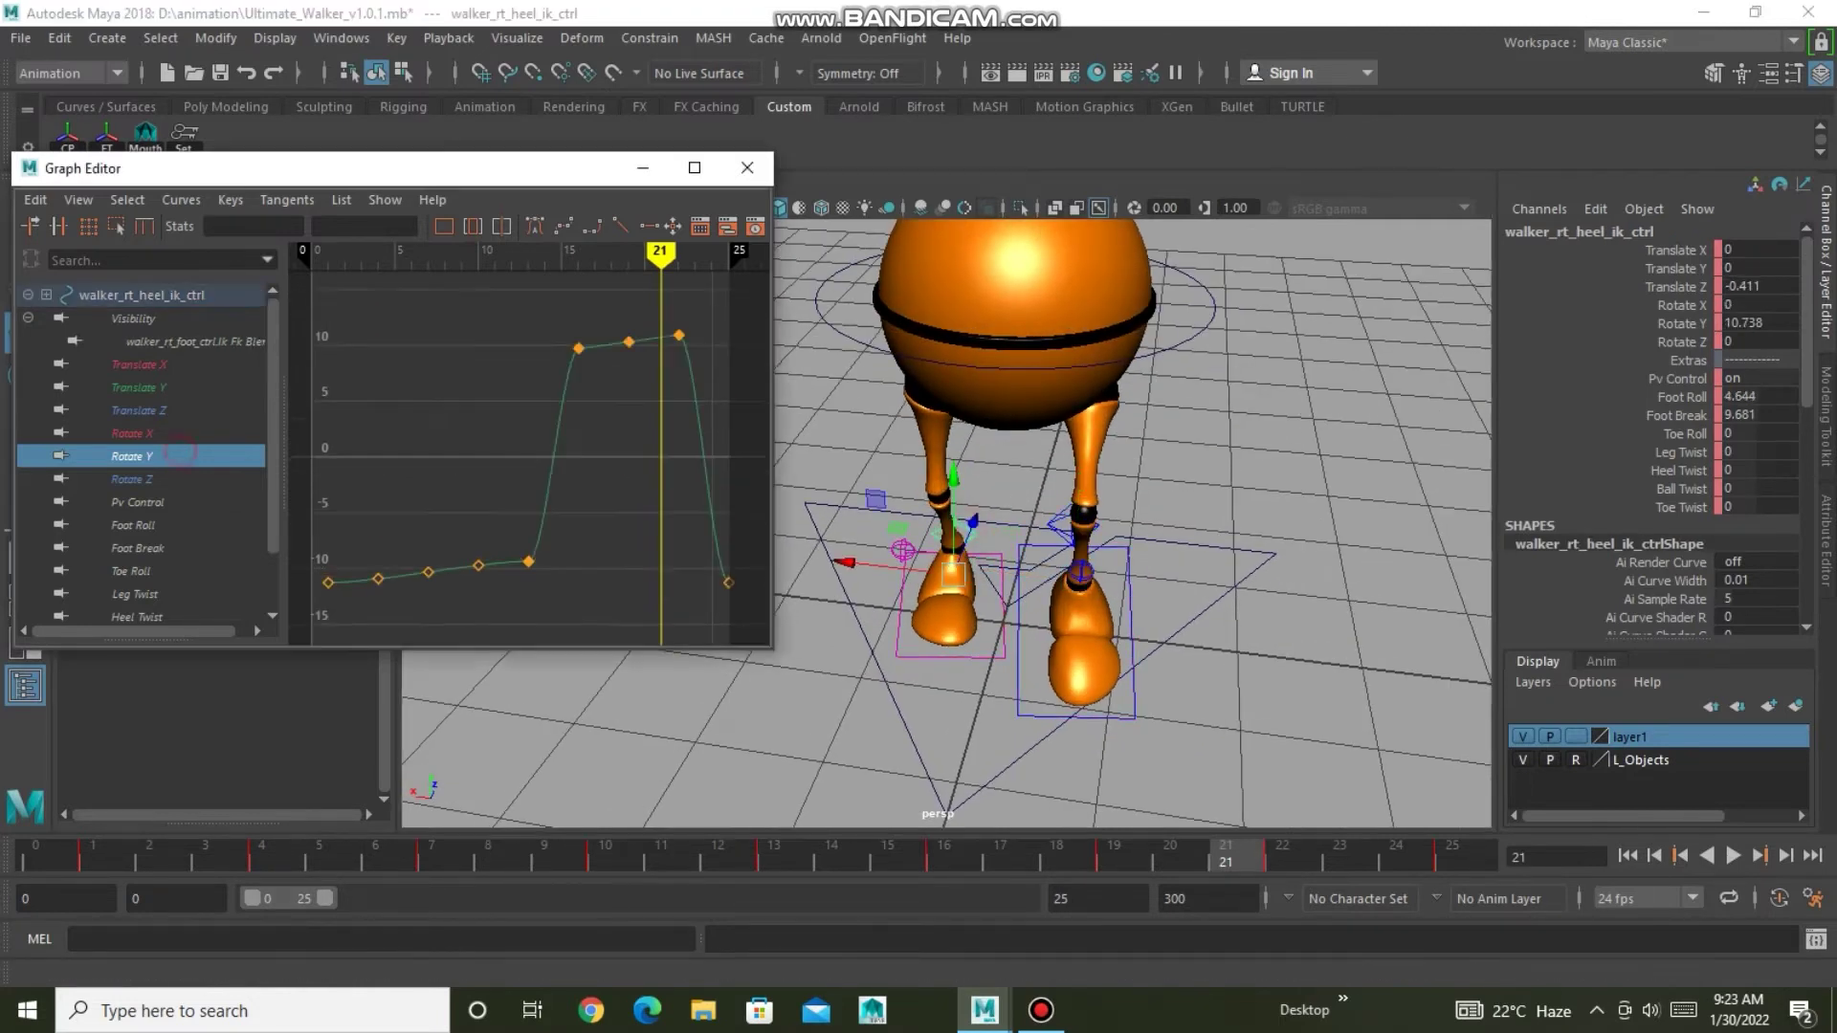
key("Delete")
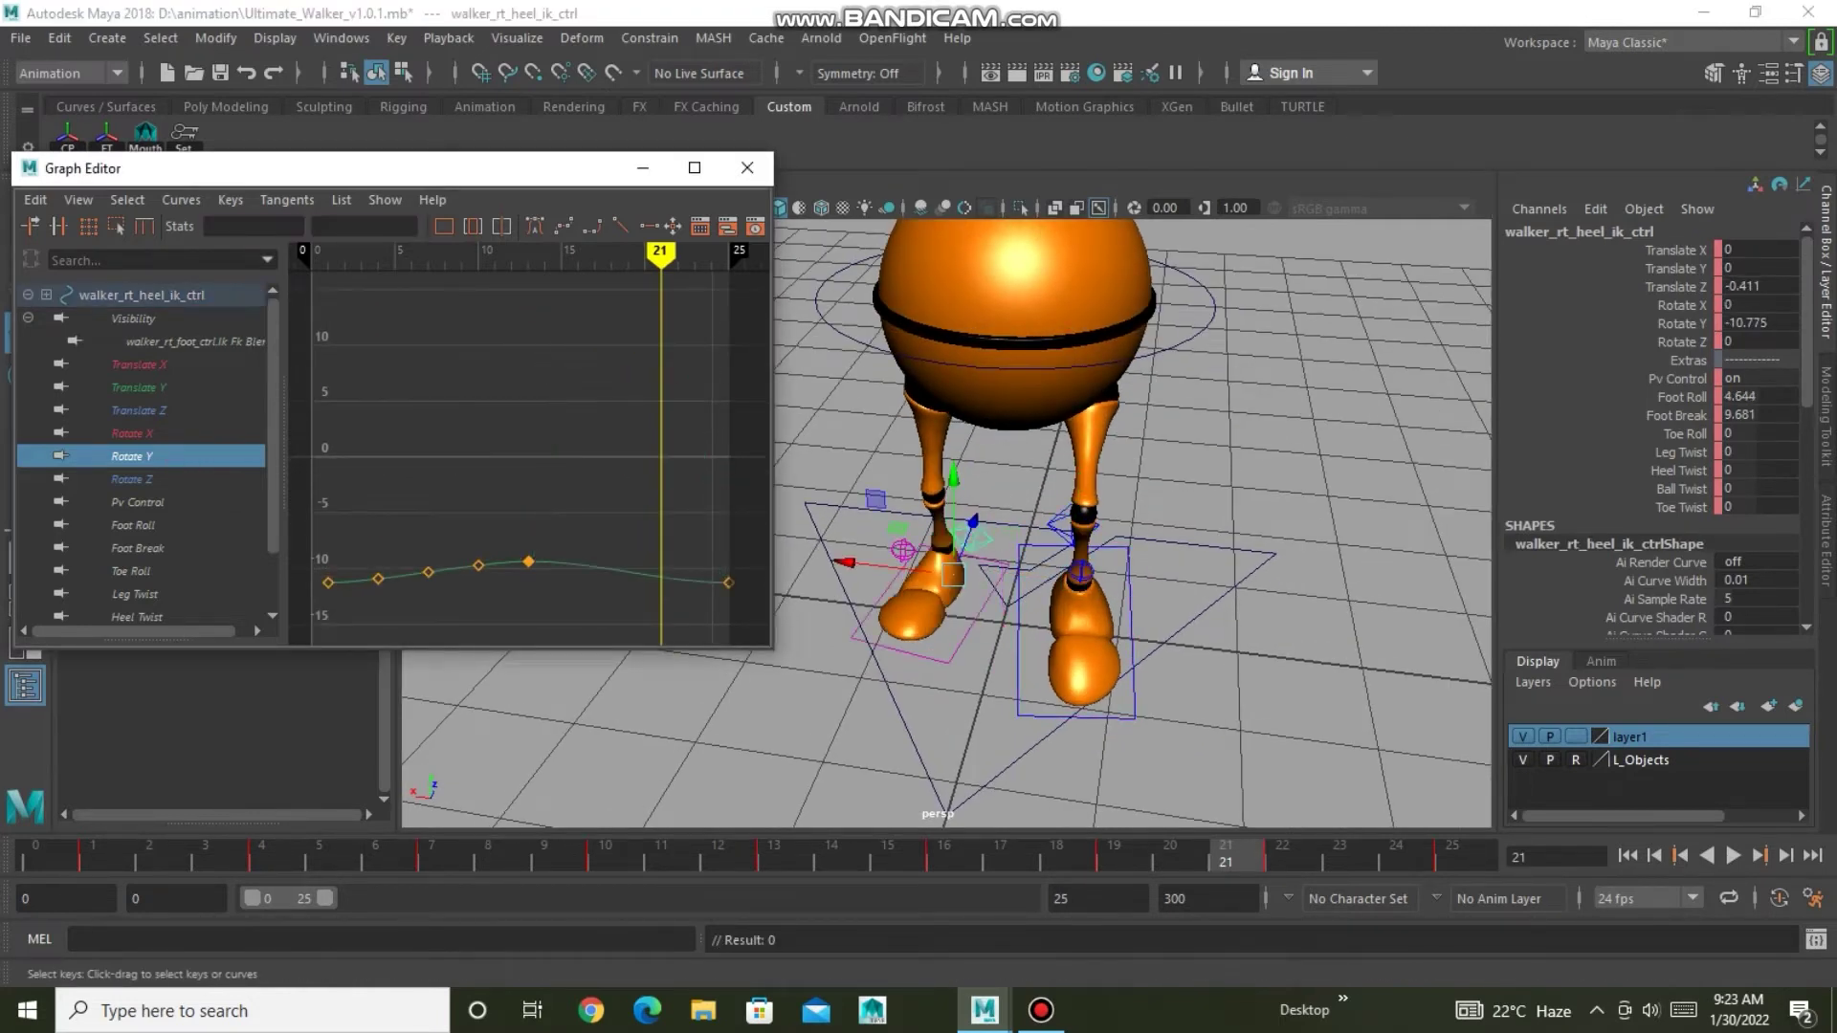
mouse_move(660, 251)
left_mouse_down()
mouse_move(488, 251)
mouse_move(577, 251)
left_mouse_up()
Play the walk, stop at frame 21, and select the right heel control.
scroll(947, 526, "down", 3)
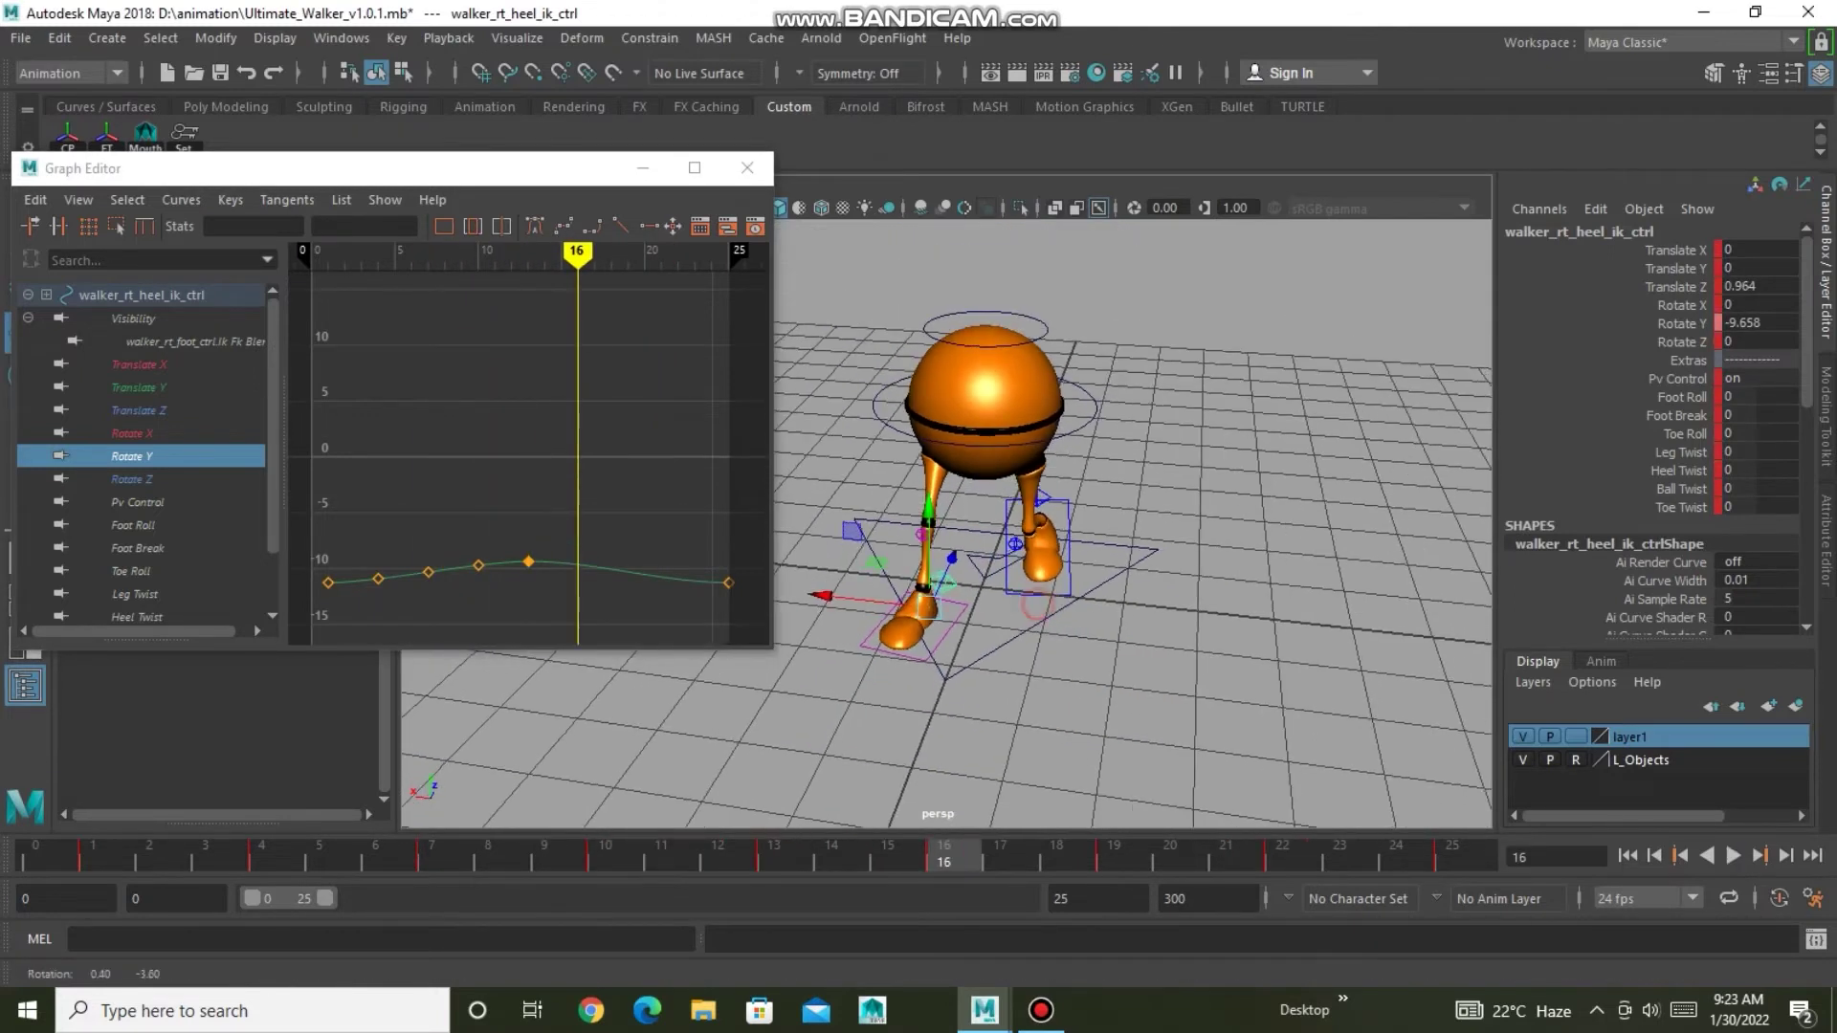
mouse_move(947, 574)
left_mouse_down("alt")
mouse_move(947, 498)
mouse_move(925, 503)
left_mouse_up("alt")
left_click(1023, 502)
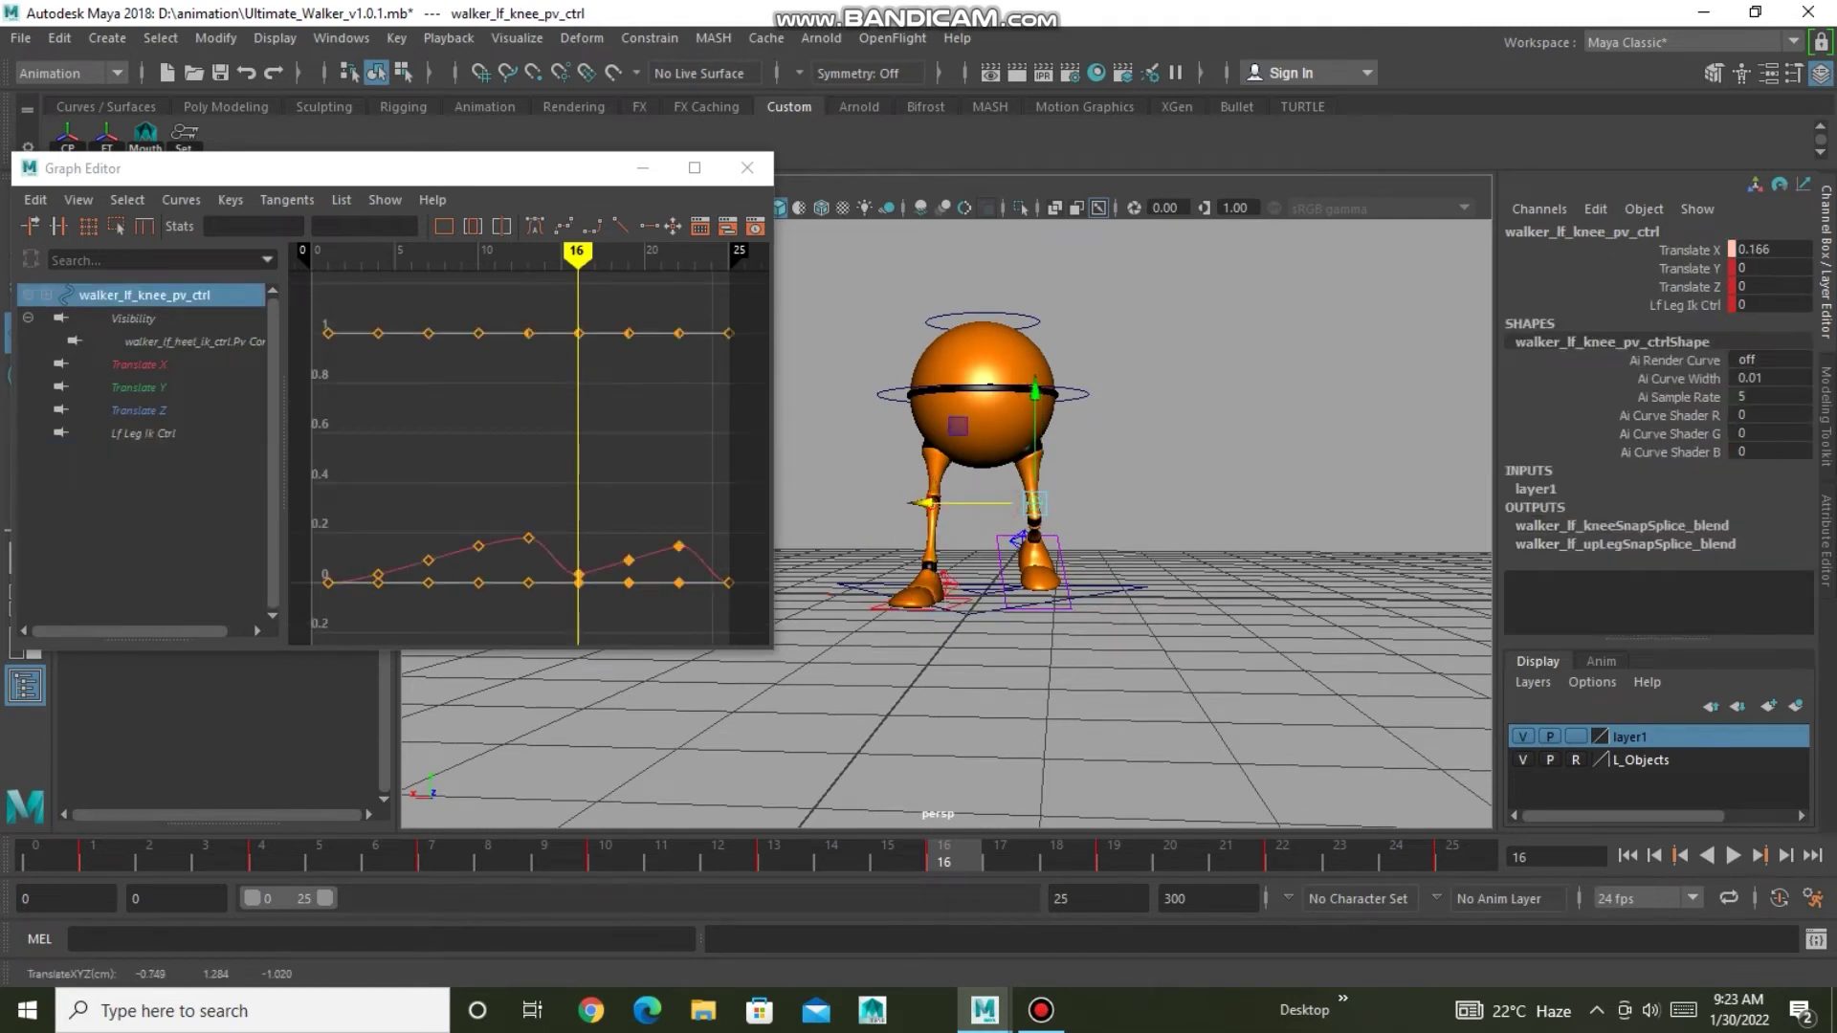
left_click(1733, 854)
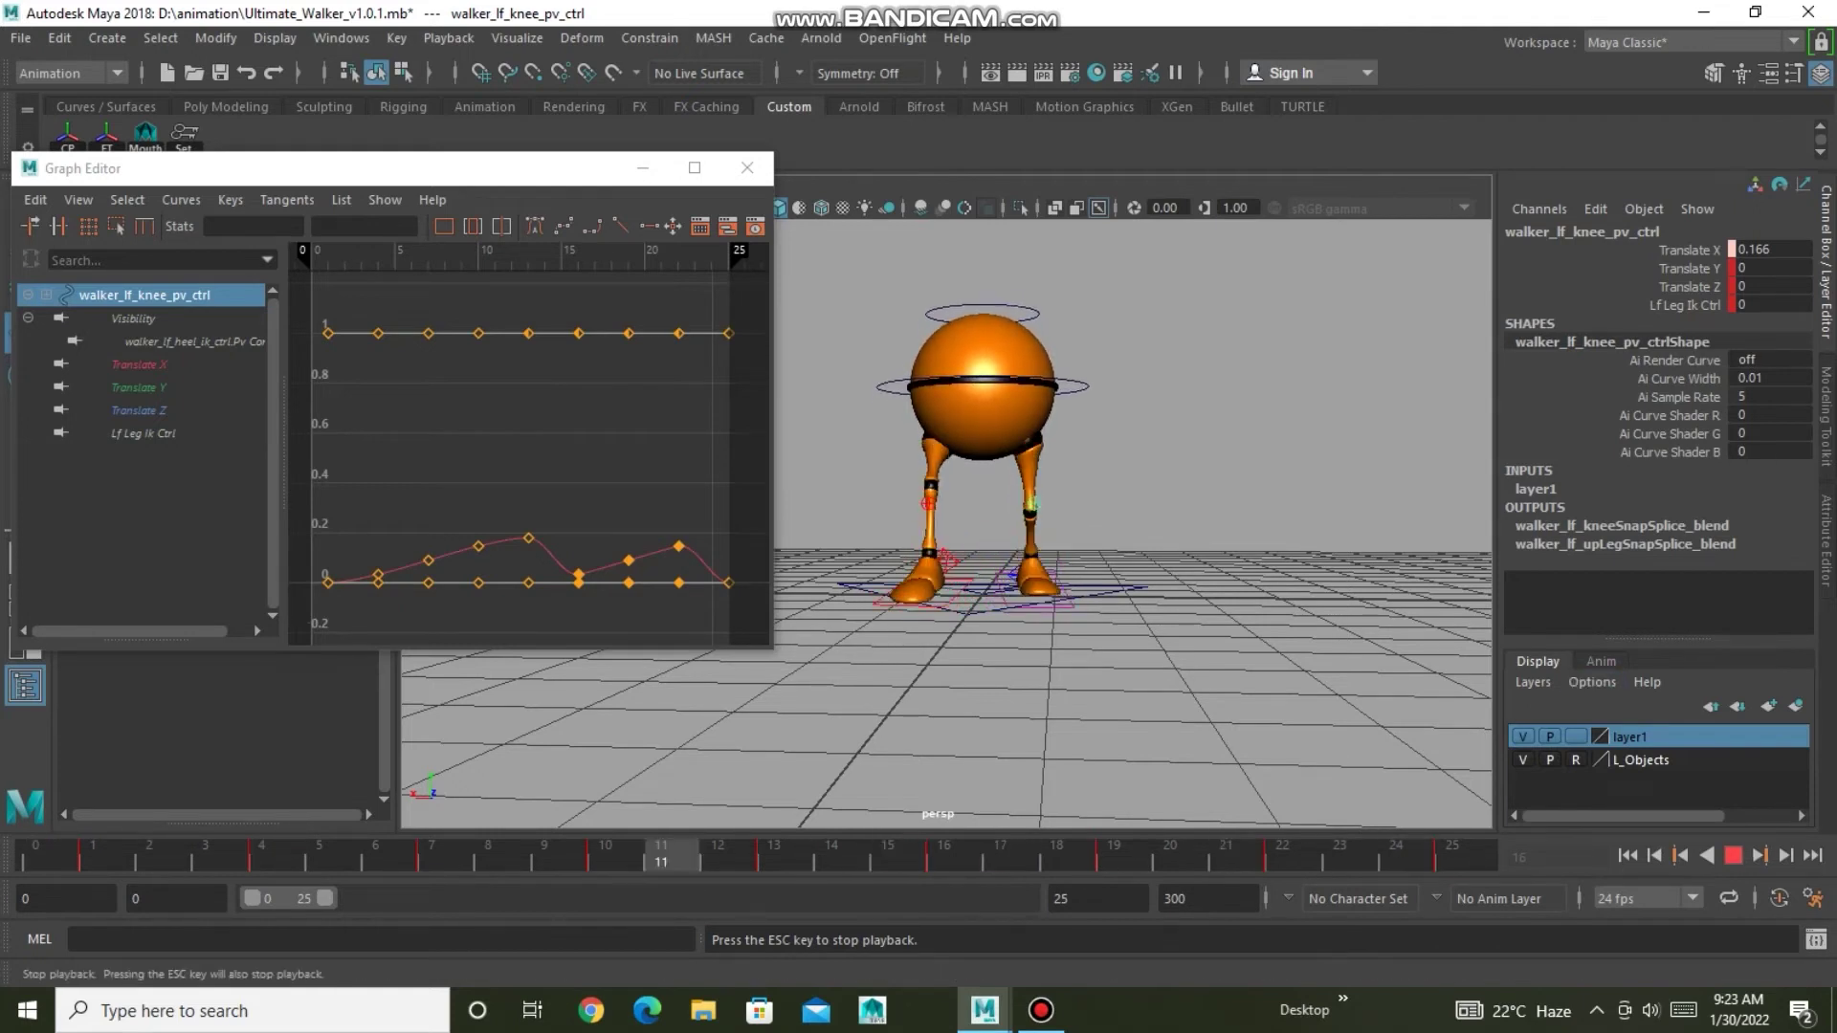
left_click(1733, 854)
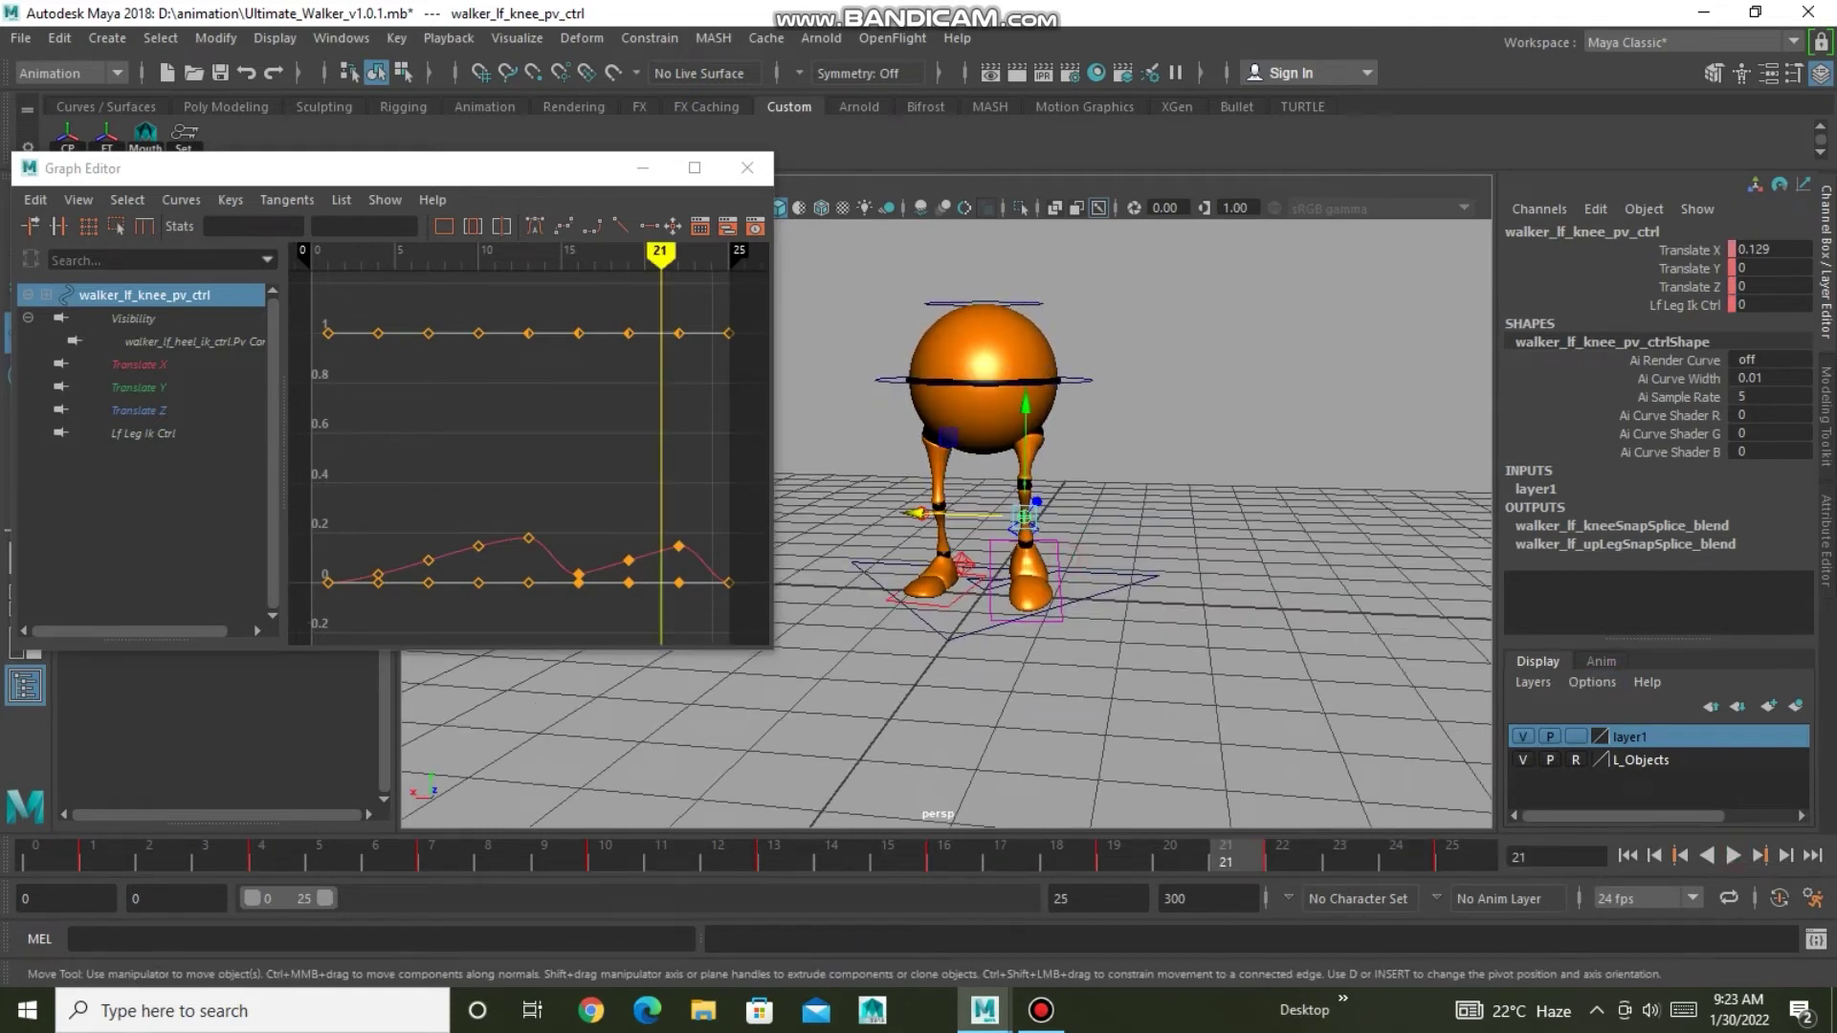
scroll(975, 574, "up", 3)
left_click(955, 614)
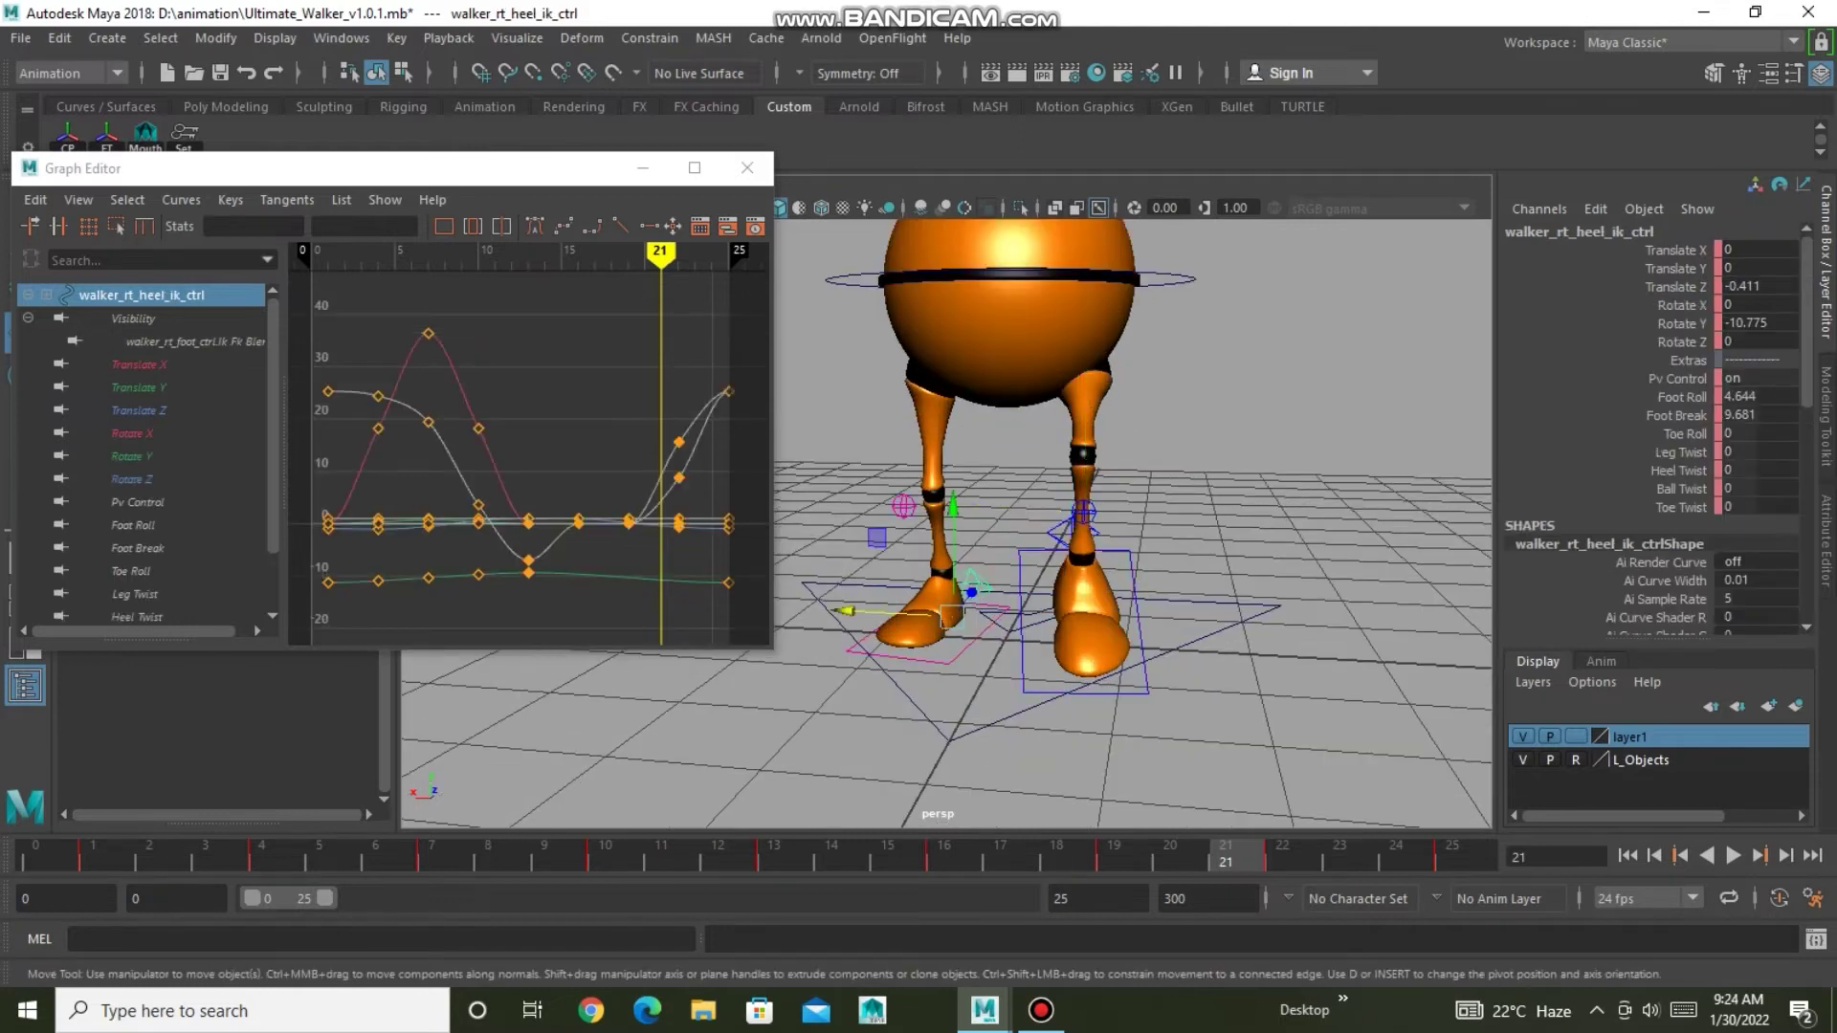
Give the right heel's two middle Foot Roll keys spline tangents.
left_click(138, 503)
scroll(531, 458, "down", 4)
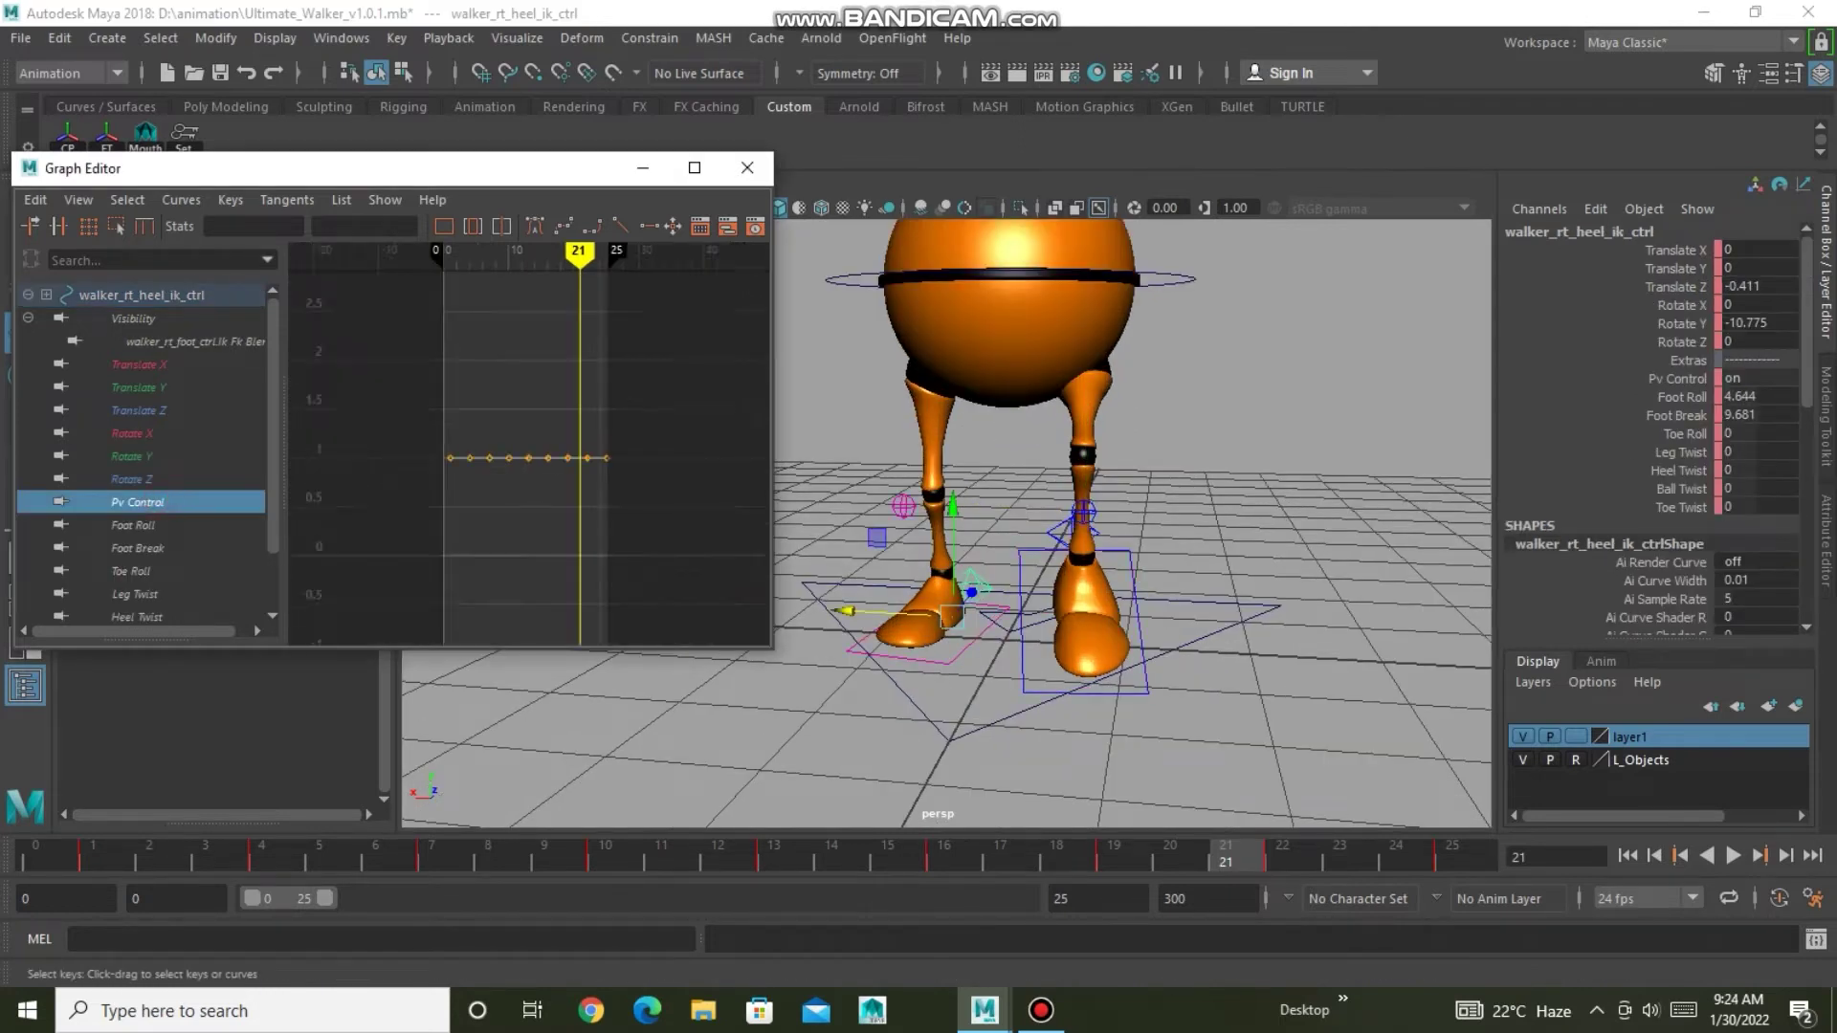
left_click(159, 526)
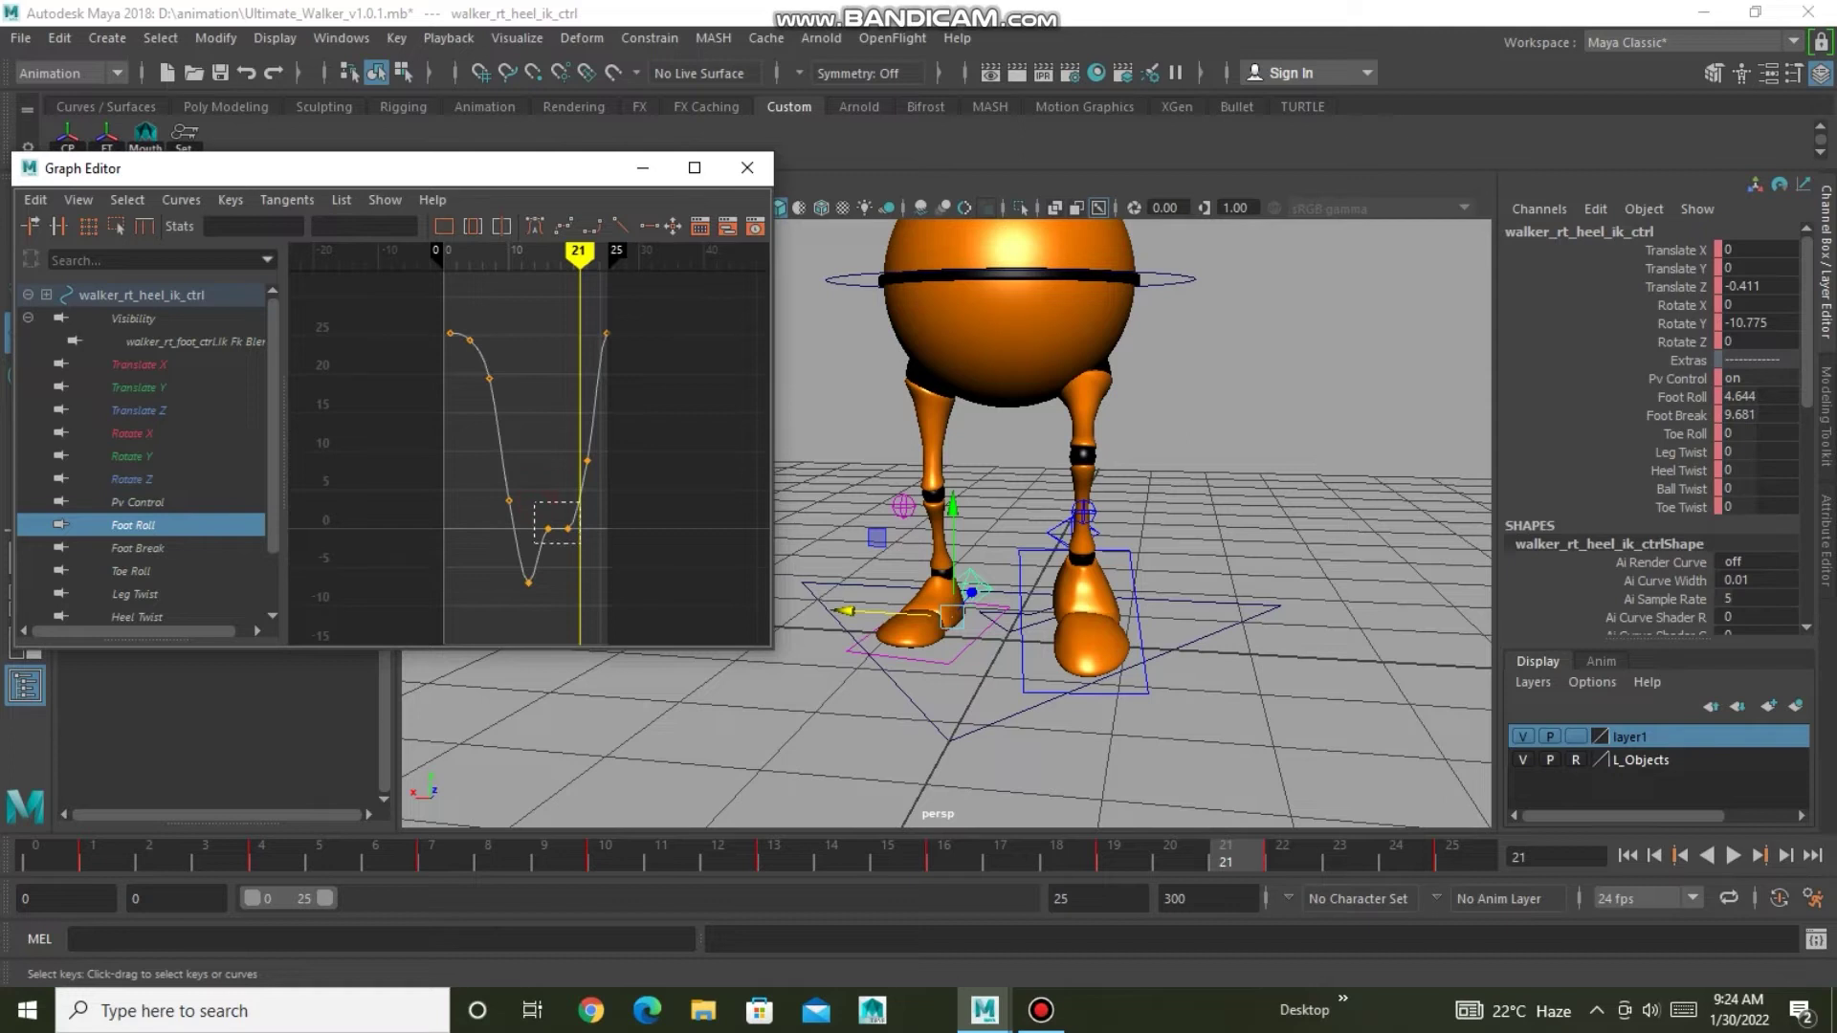
left_click_drag(534, 502, 579, 544)
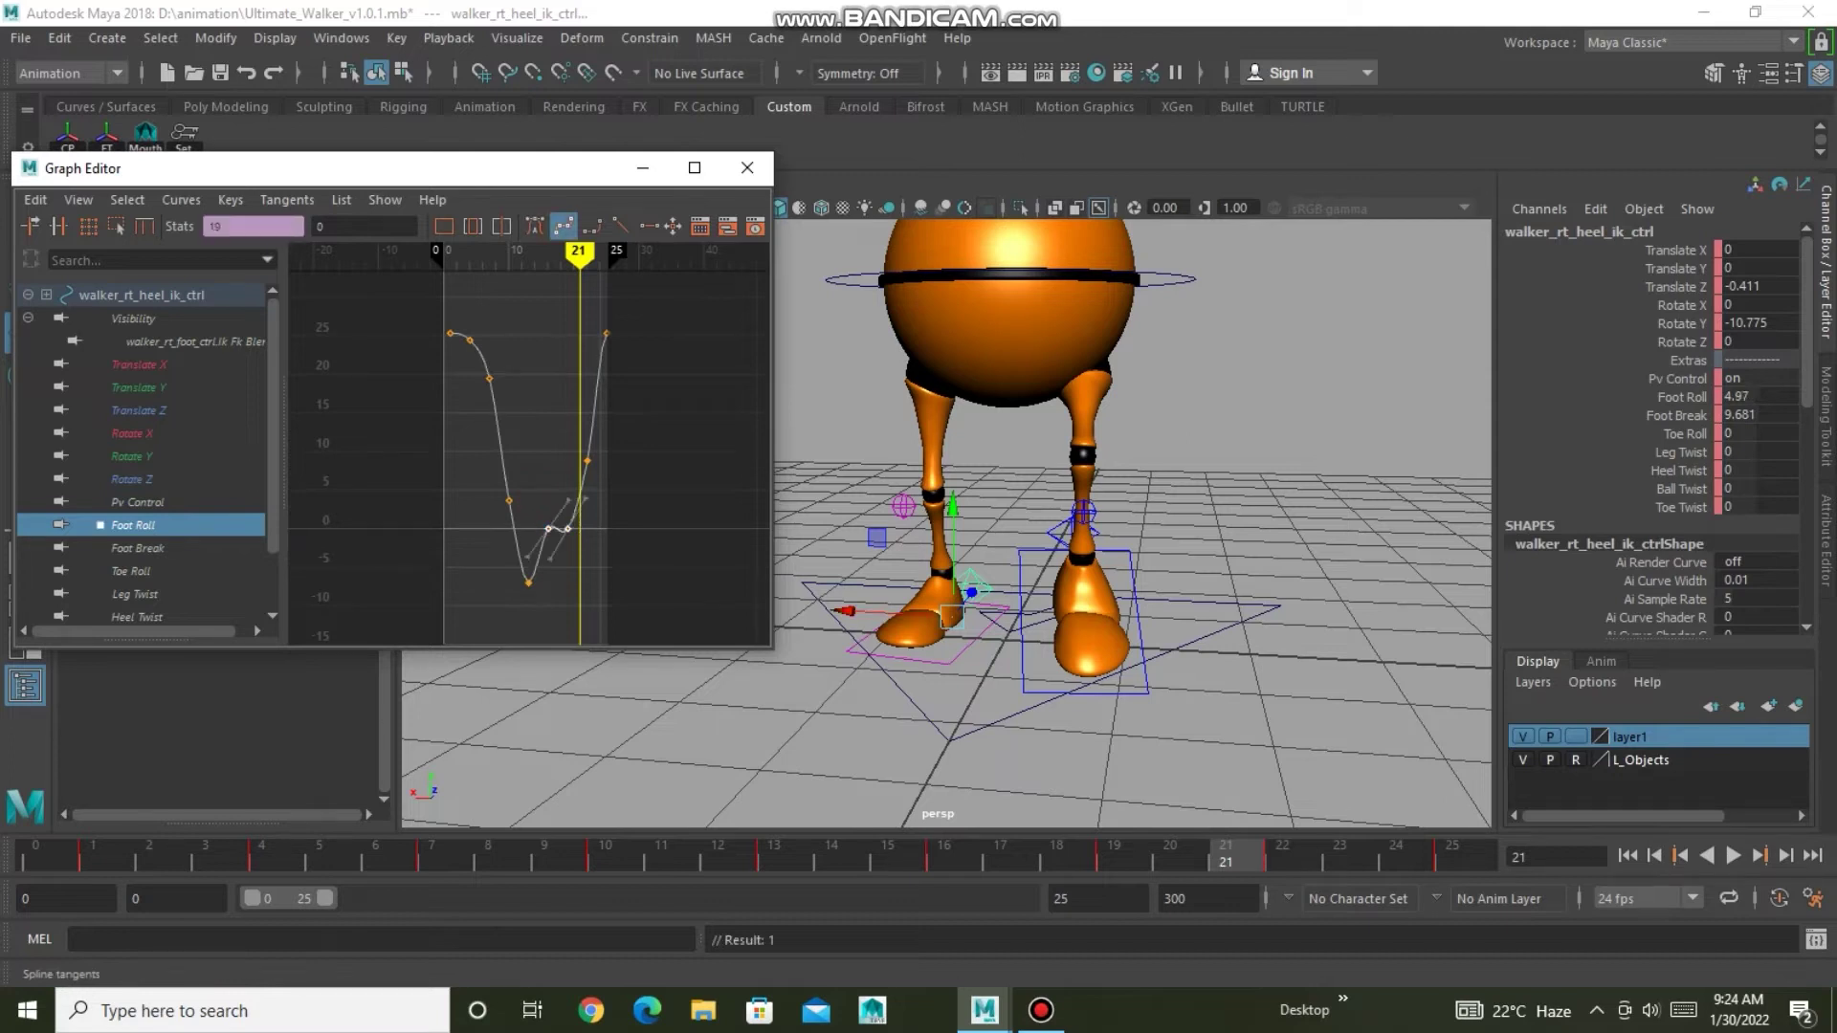
left_click(607, 523)
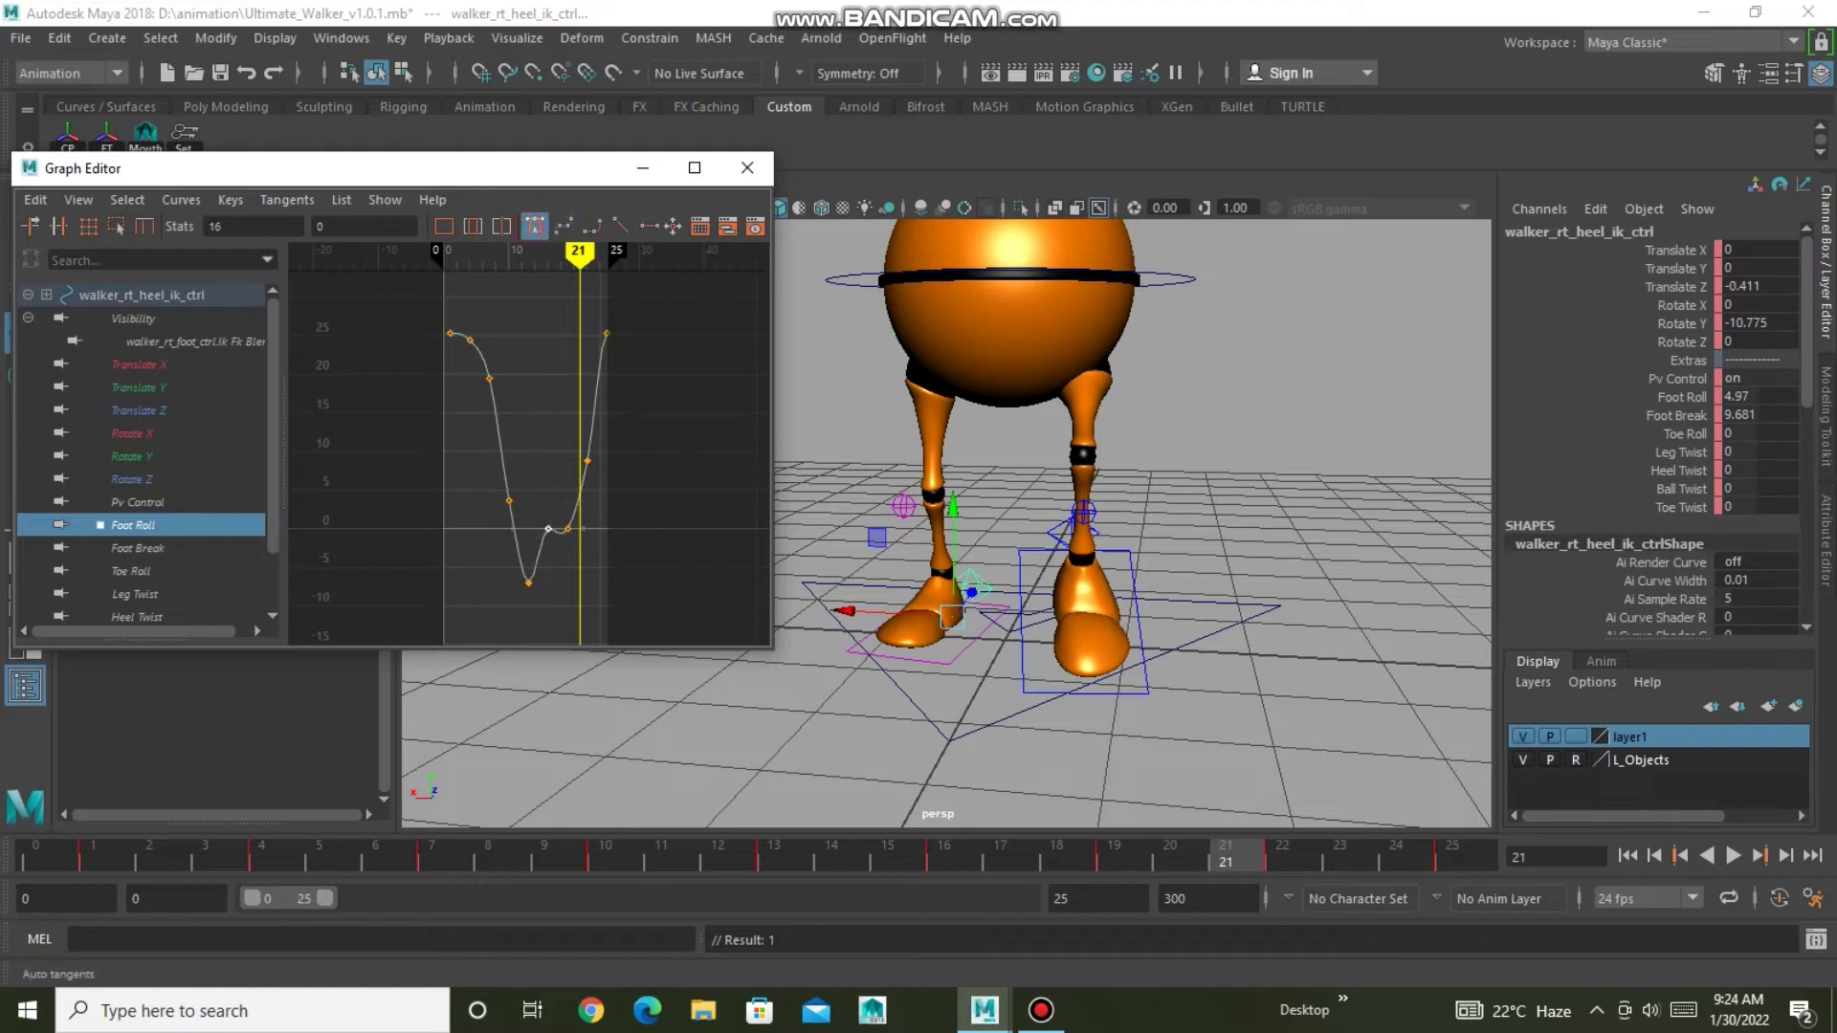
left_click(563, 225)
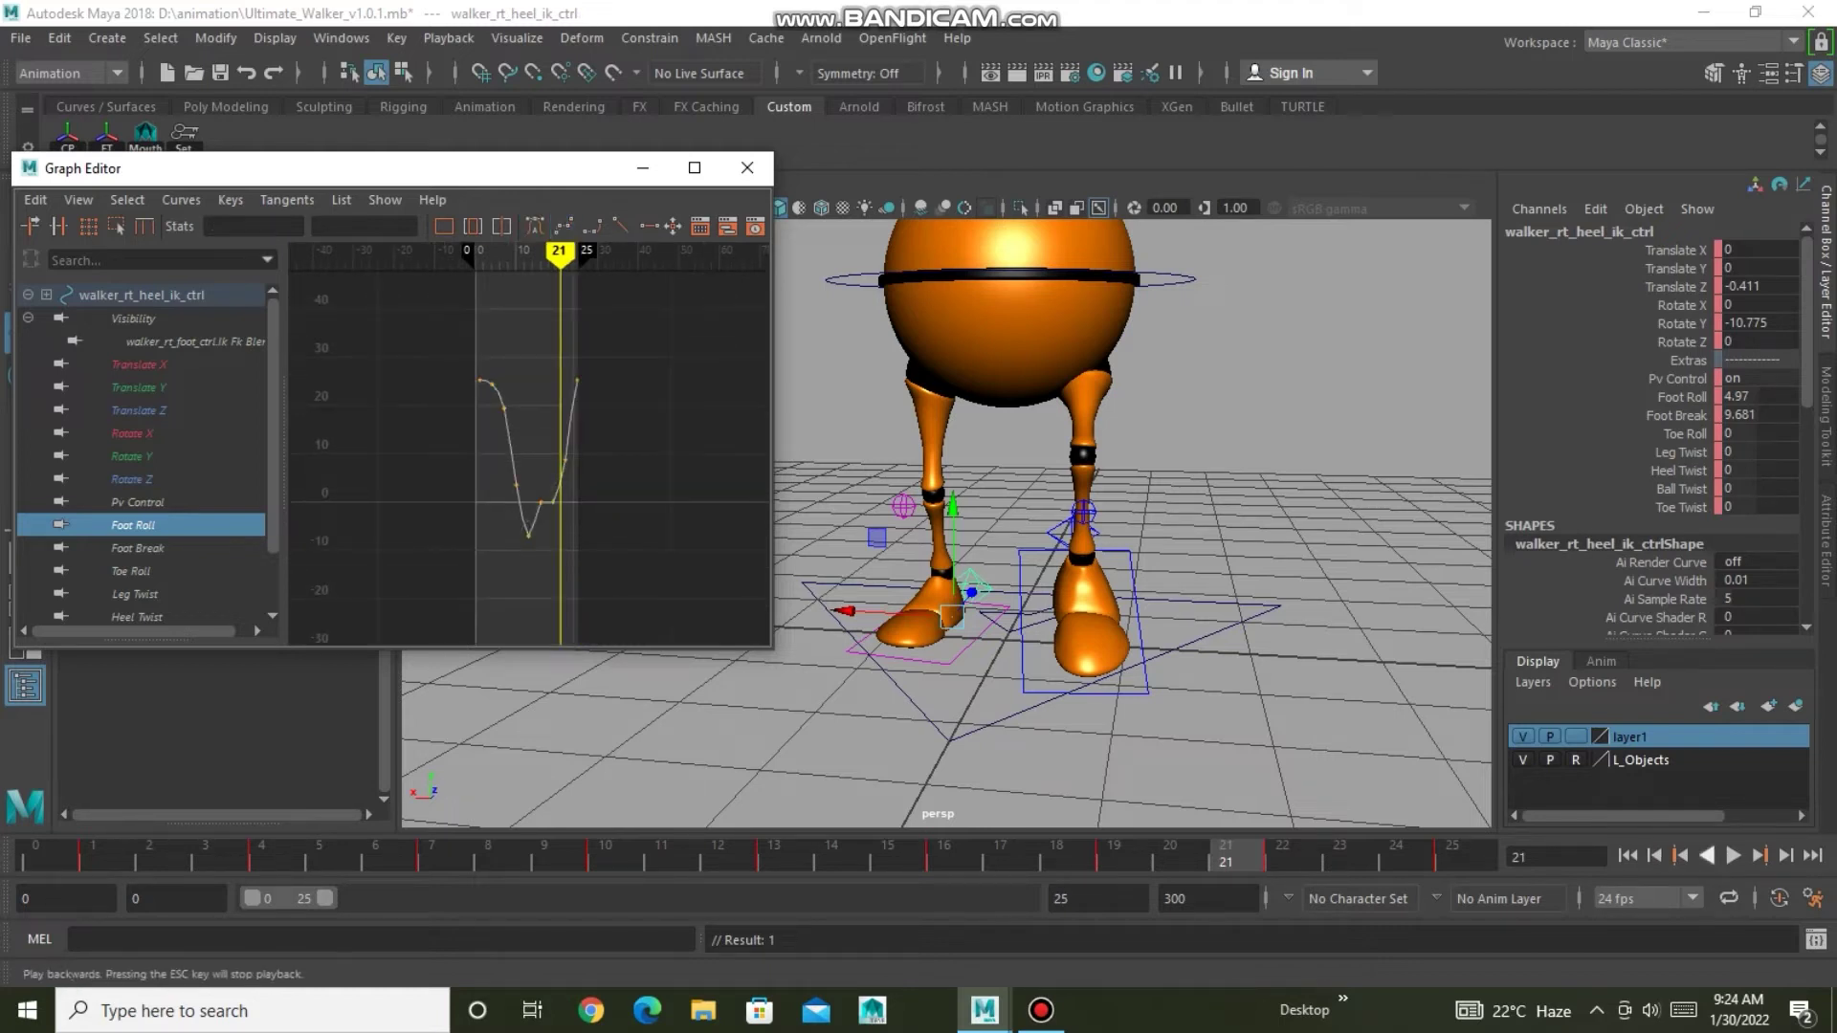
left_click(1705, 855)
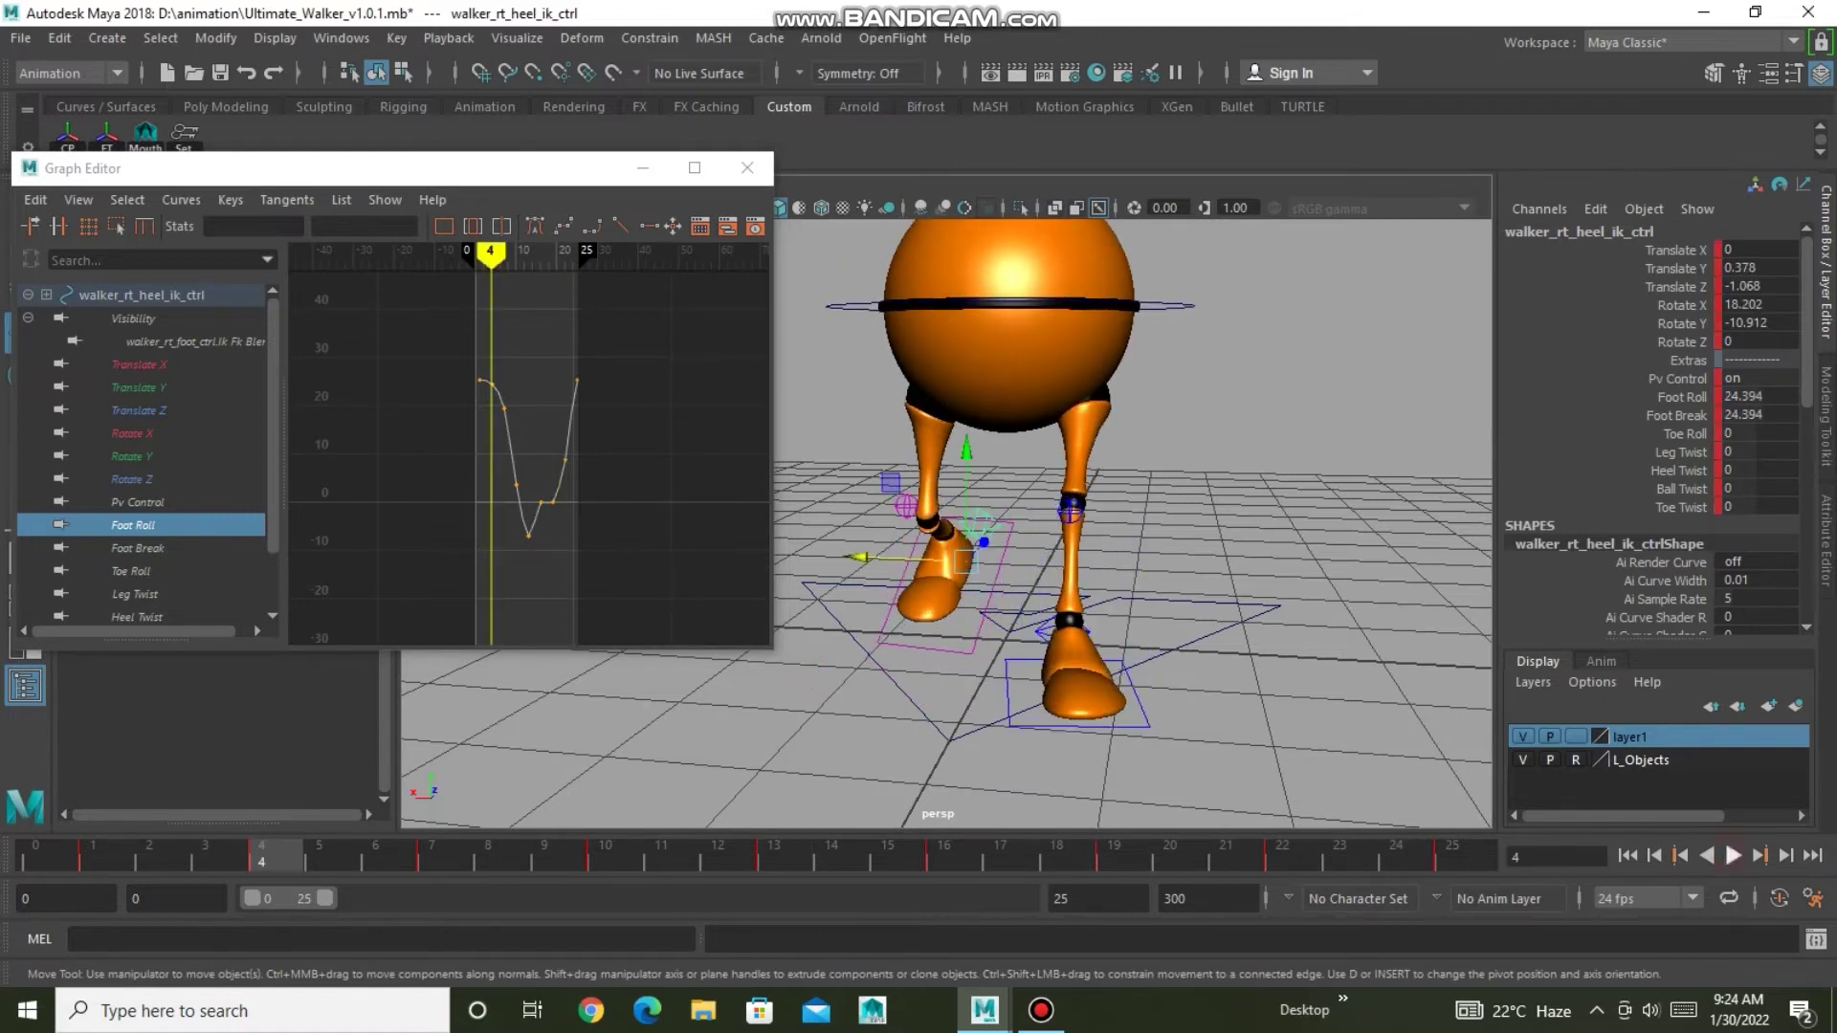
Apply spline tangents to the Foot Break key, undoing and reapplying once.
left_click(138, 547)
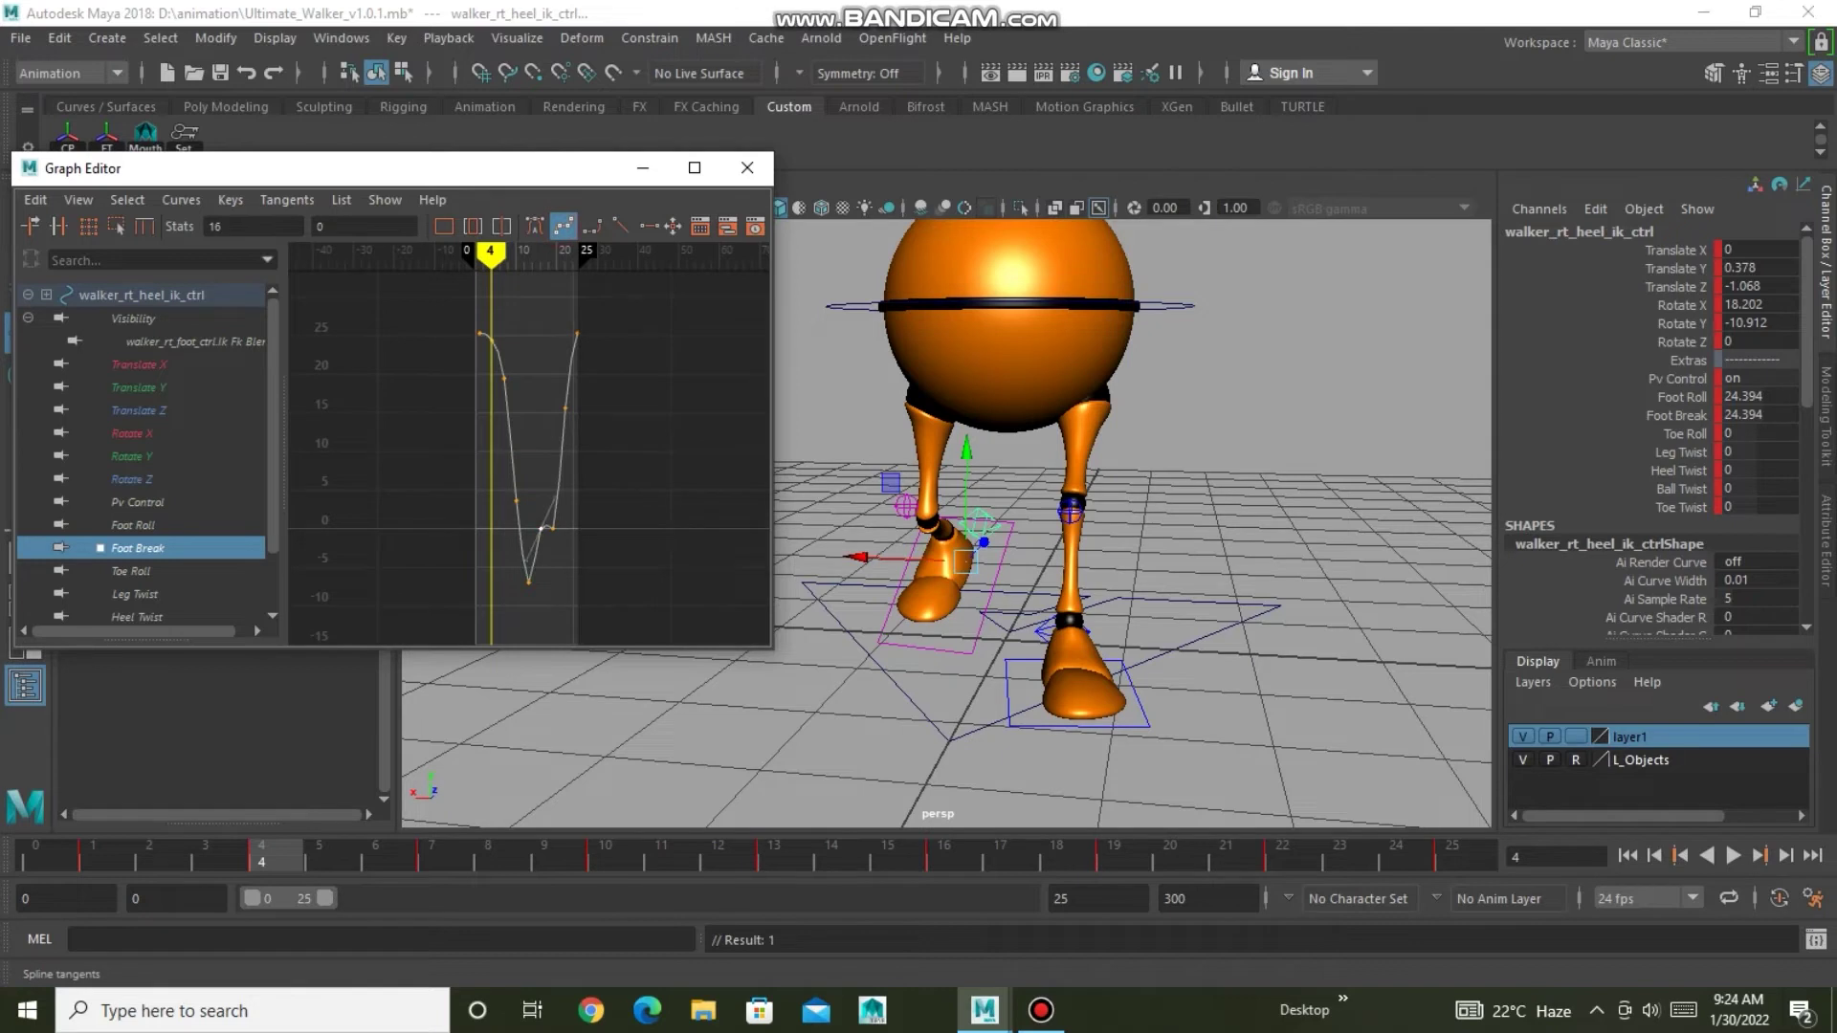
left_click(631, 430)
left_click(564, 226)
key("ctrl+z")
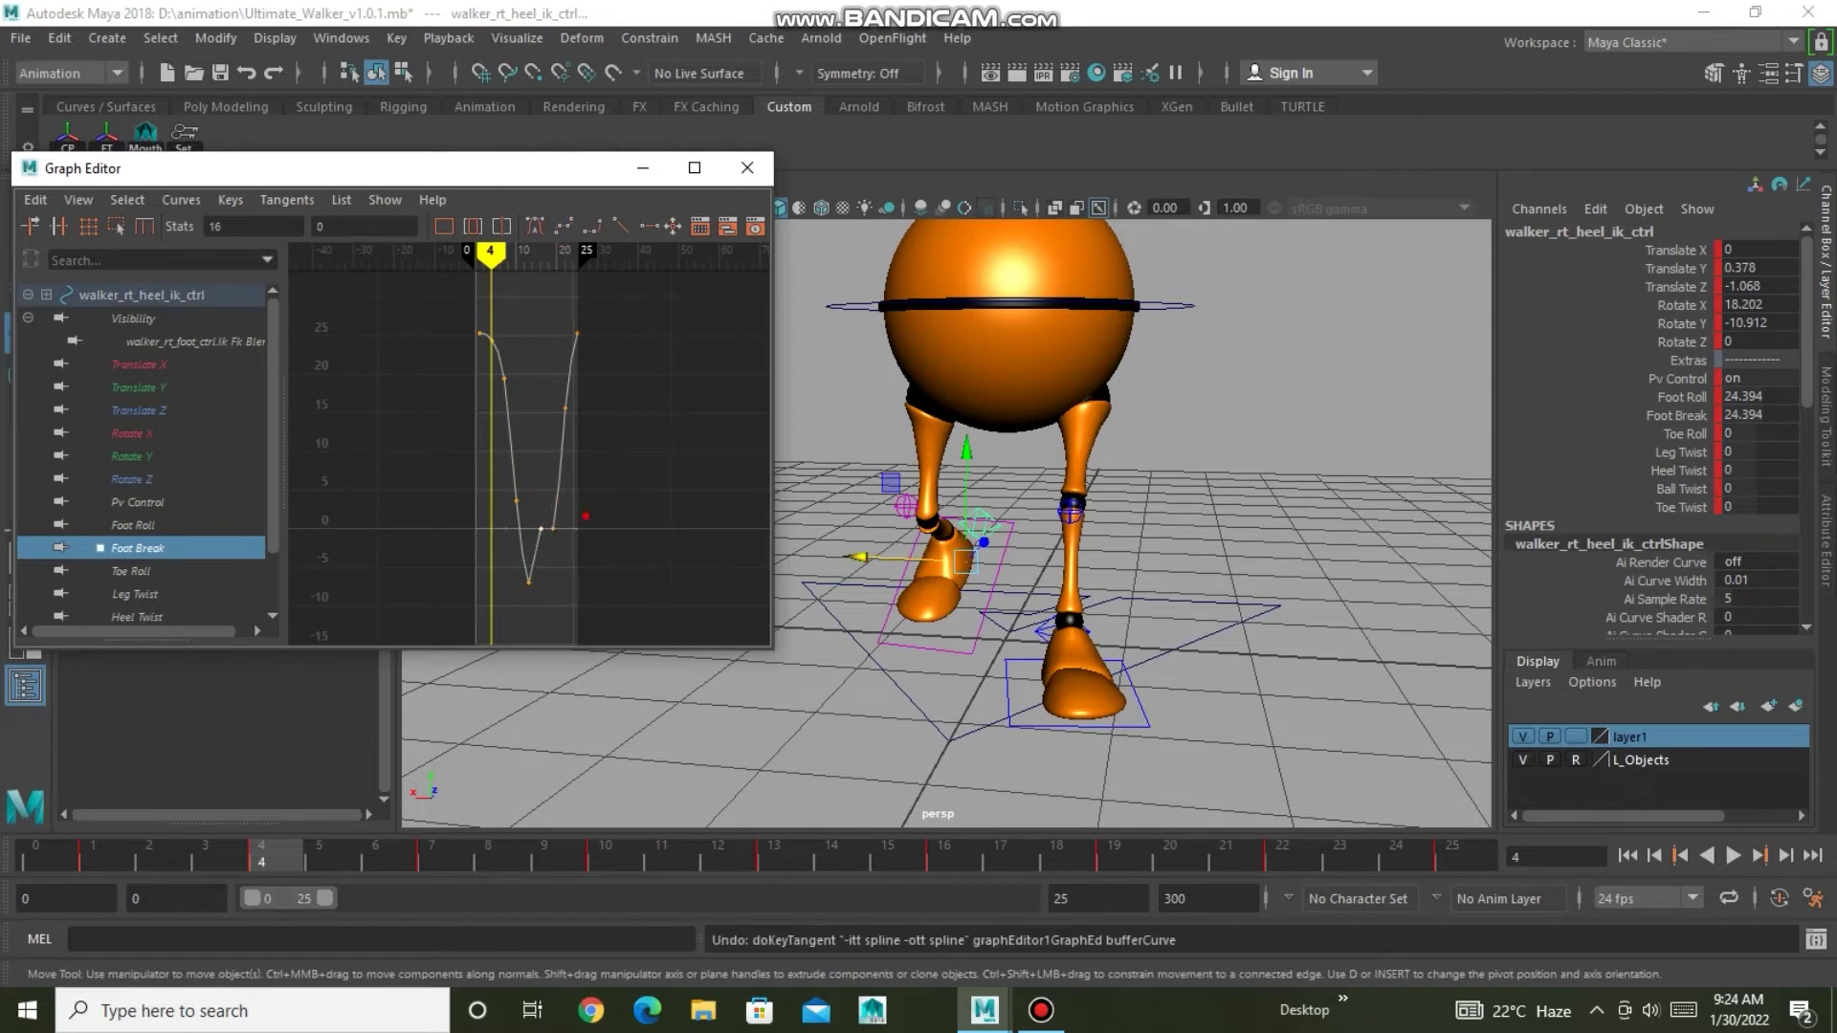
left_click(552, 521)
left_click(564, 226)
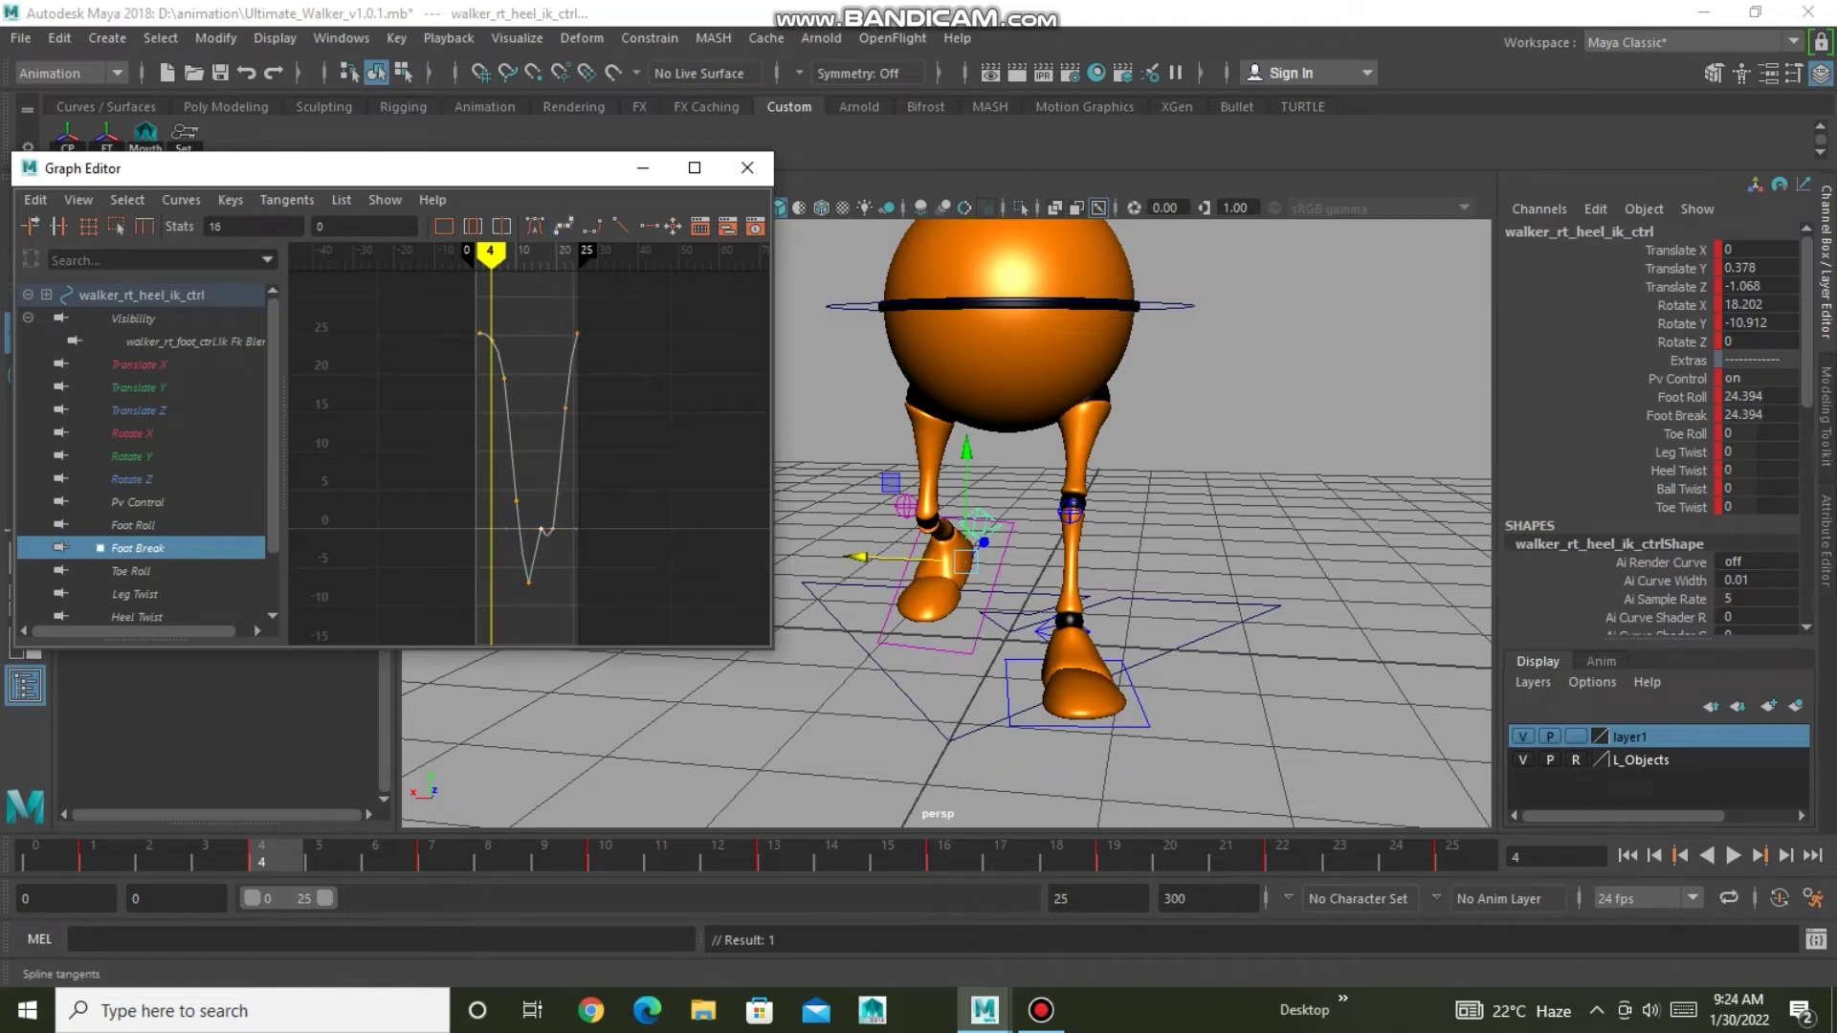
left_click(594, 432)
key("Down")
key("Down")
left_click(923, 574)
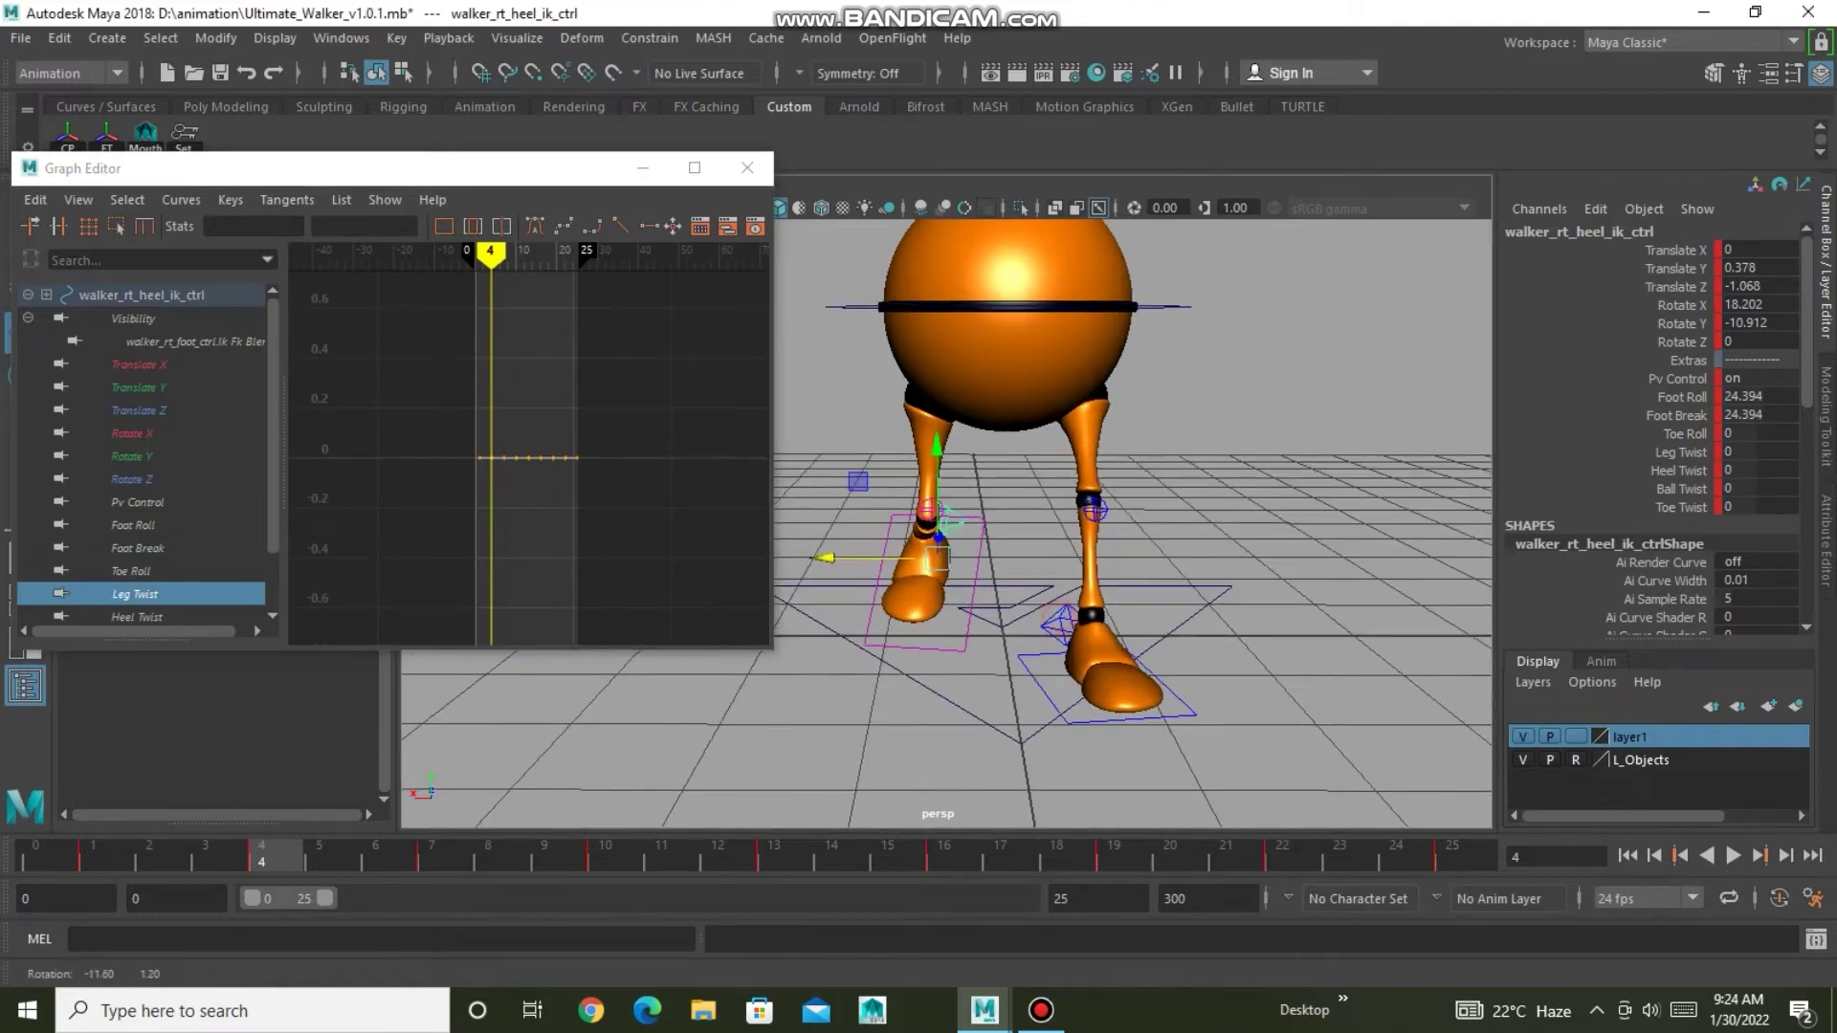
left_click(131, 571)
Stop playback at frame 17 and try, then undo, spline tangents on the left heel's flat Foot Roll keys.
key("Up")
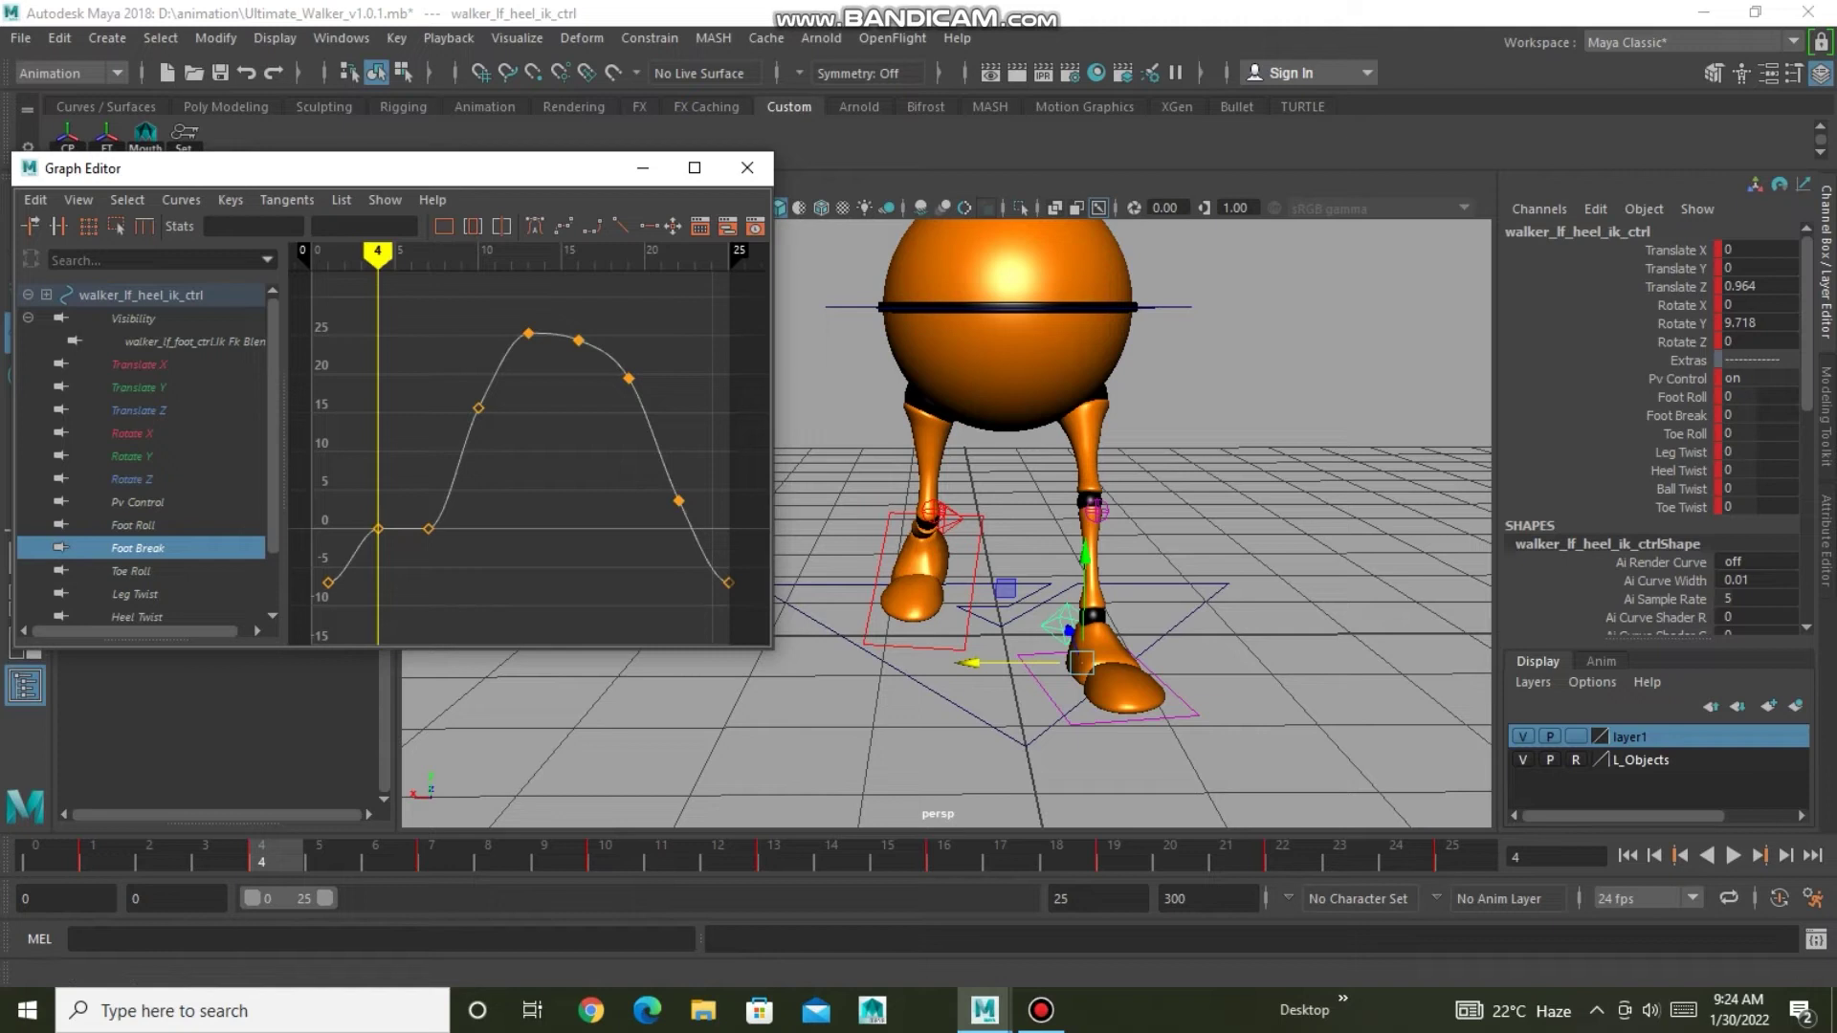
key("alt+v")
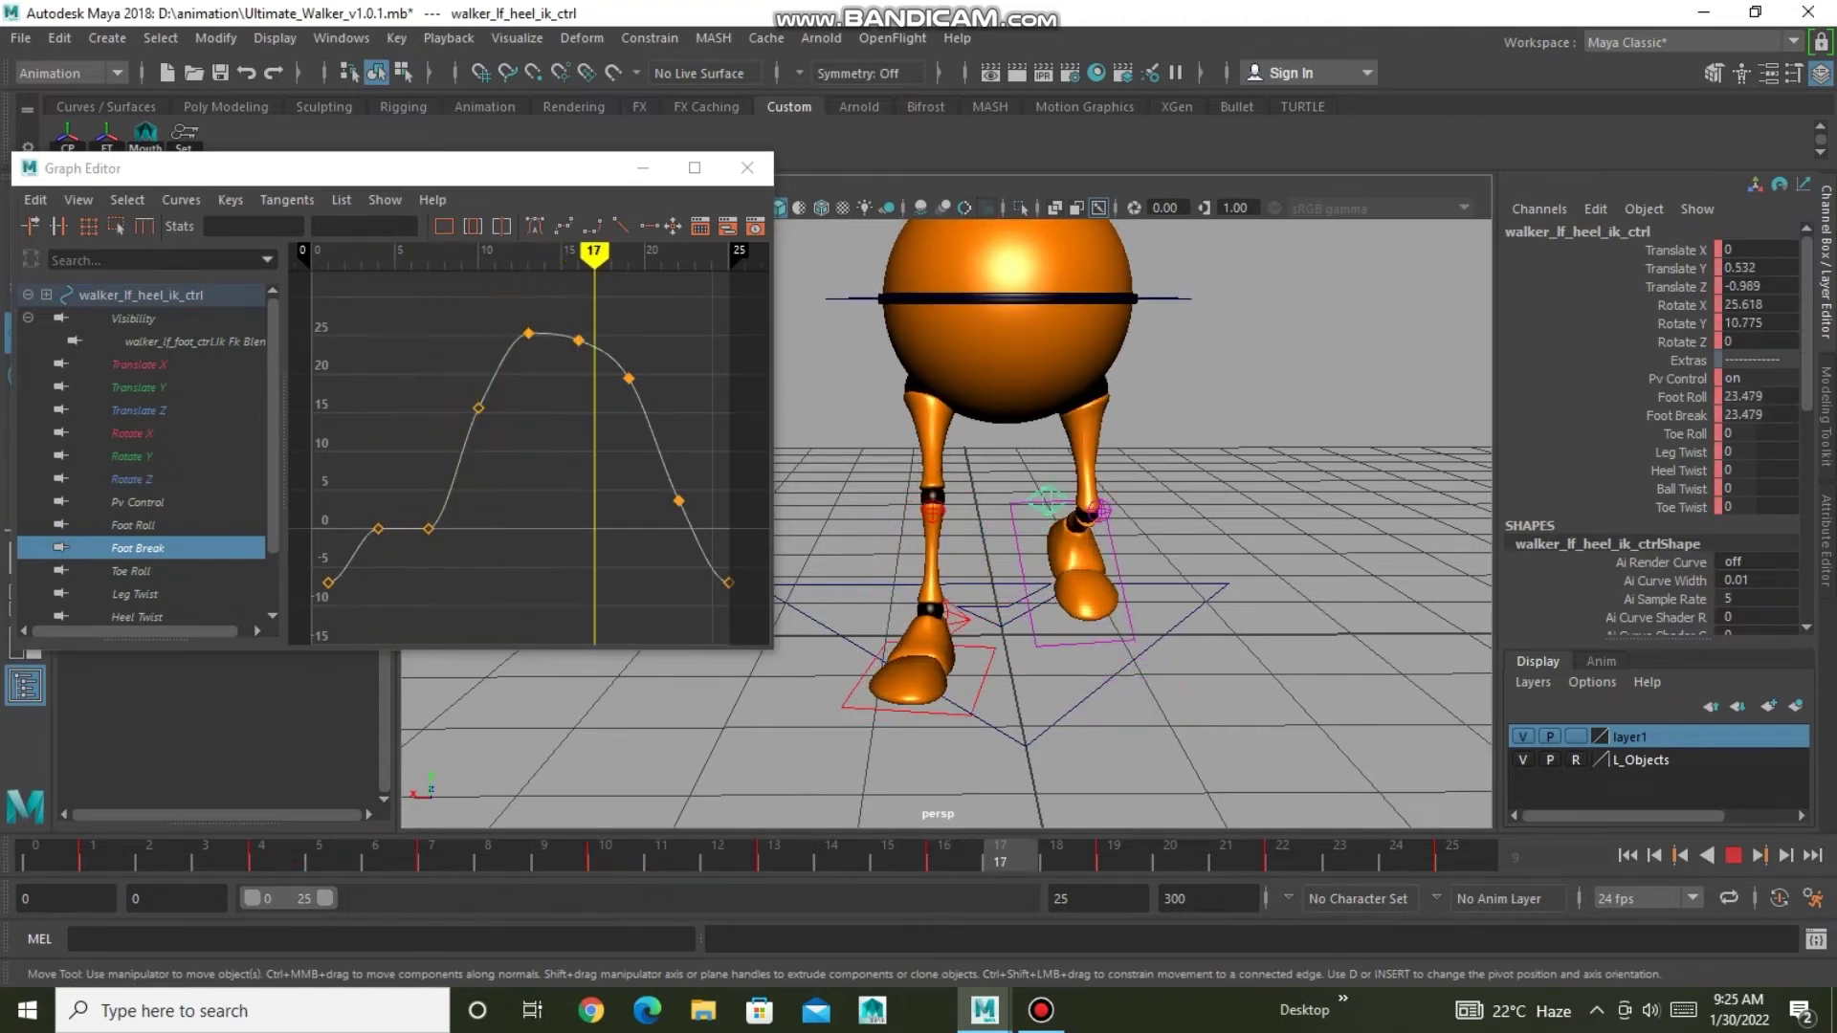
key("alt+v")
left_click(134, 524)
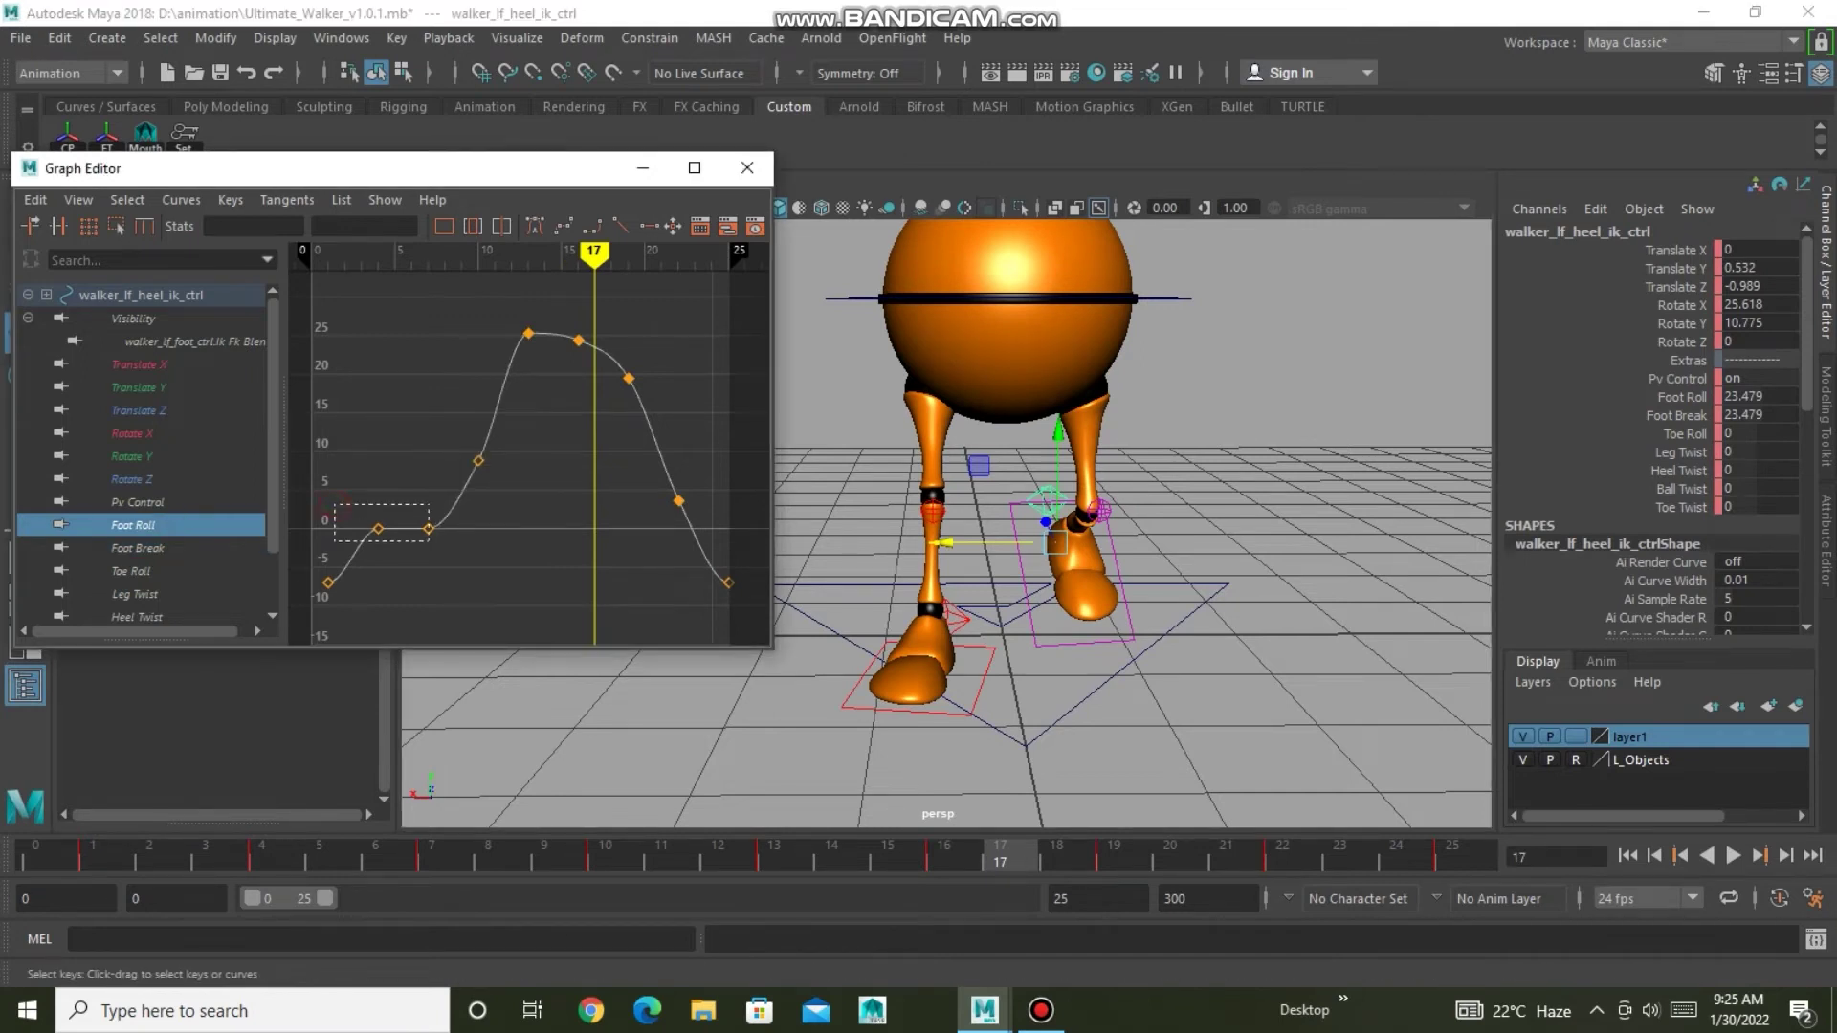
left_click_drag(334, 504, 429, 542)
left_click(564, 226)
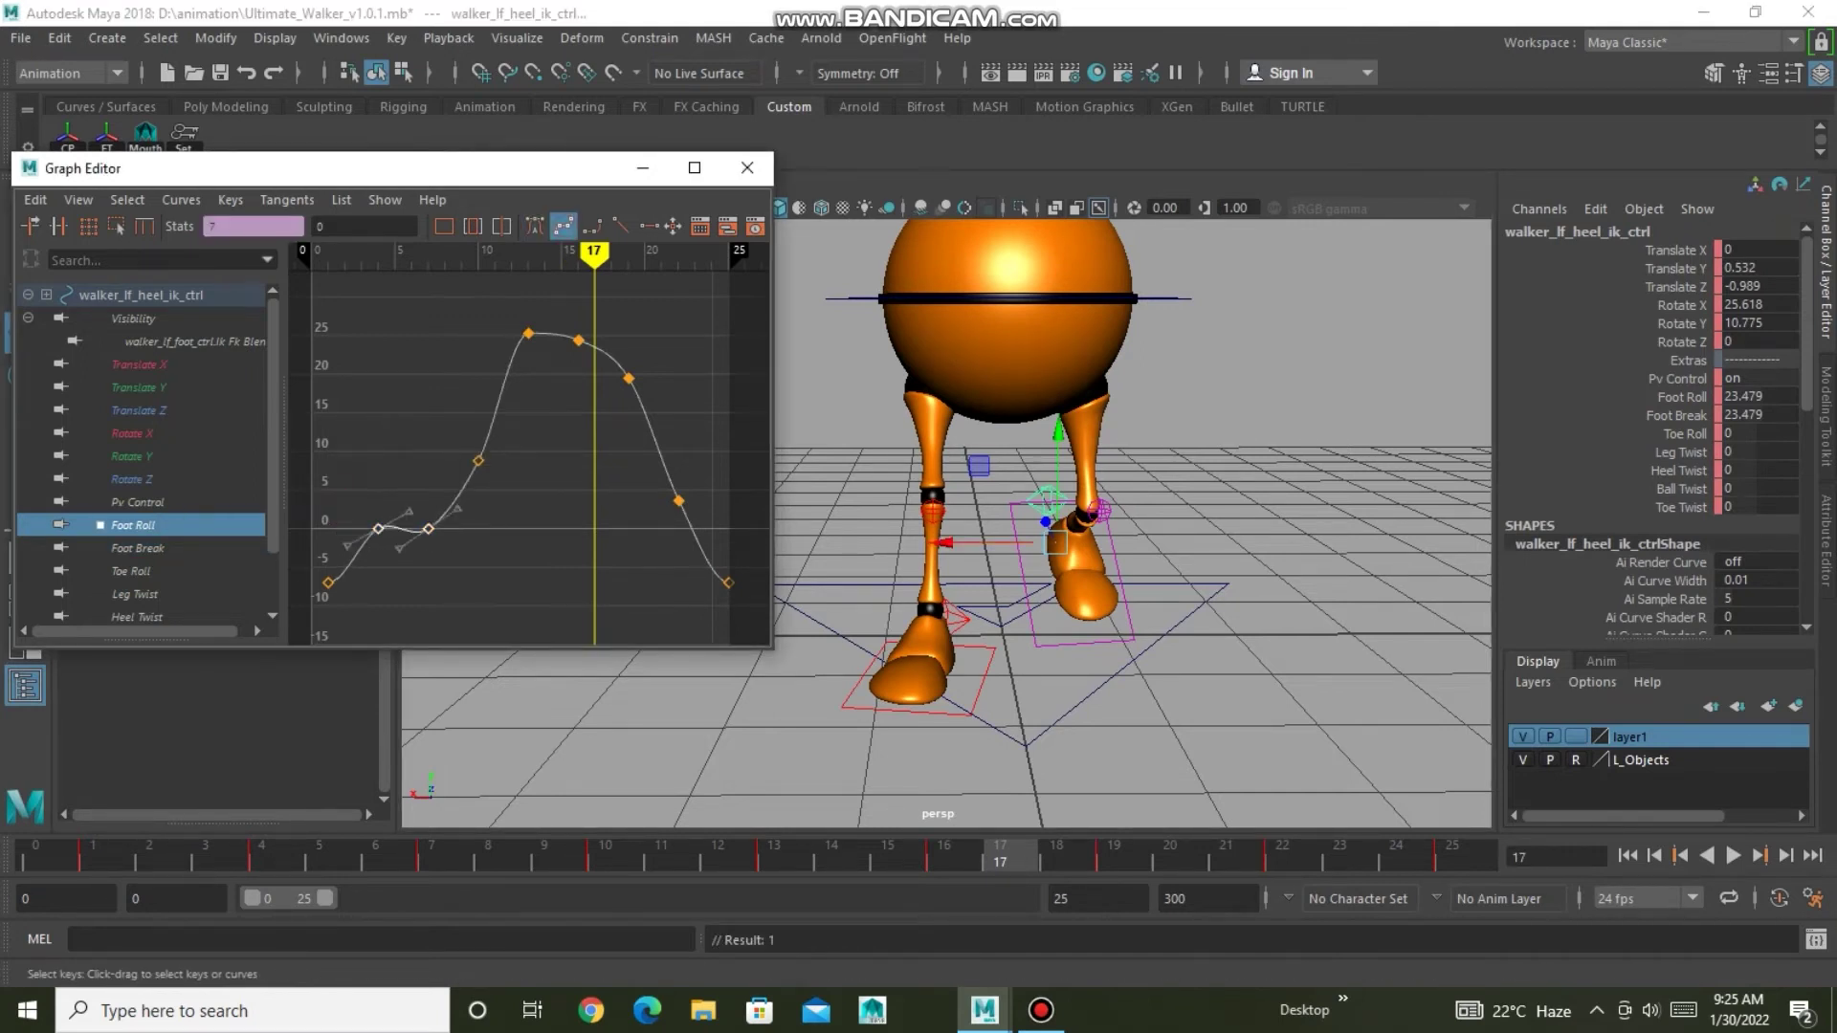
key("ctrl+z")
Browse the left heel's Rotate Y and Translate curves, then select the right heel control.
key("Up")
key("Up")
key("Up")
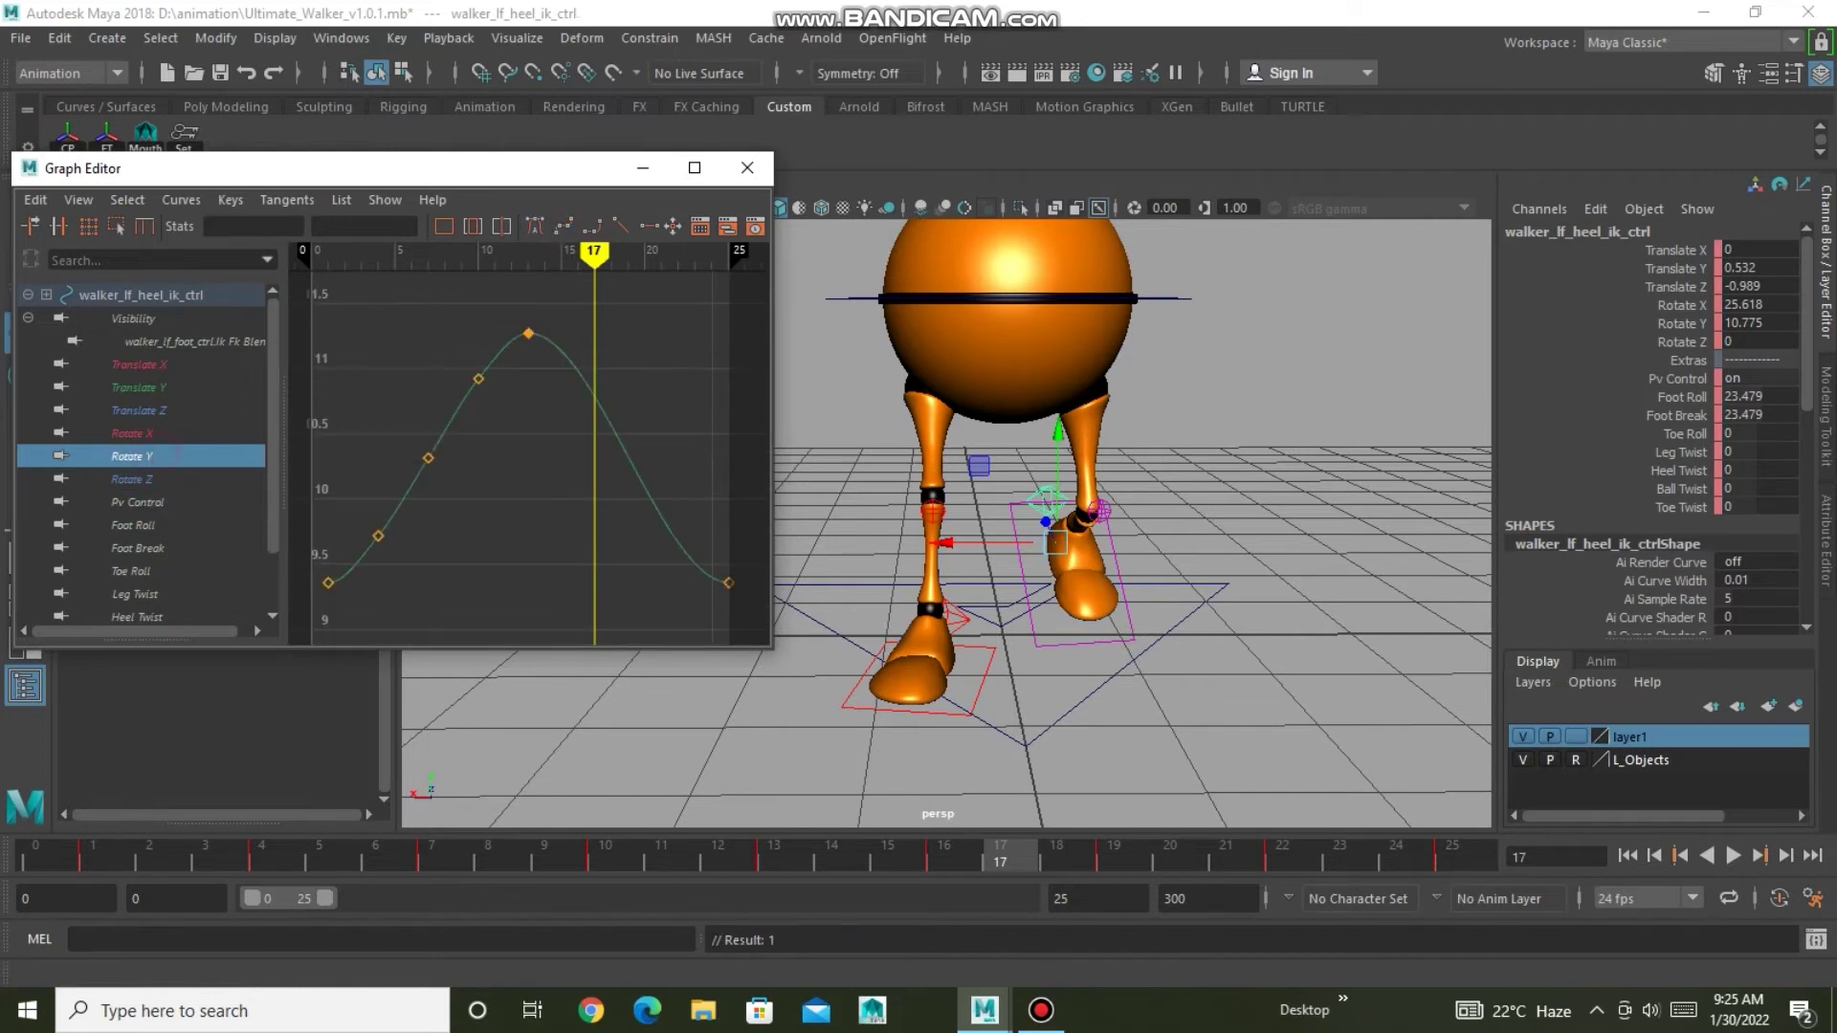
key("Up")
key("Up")
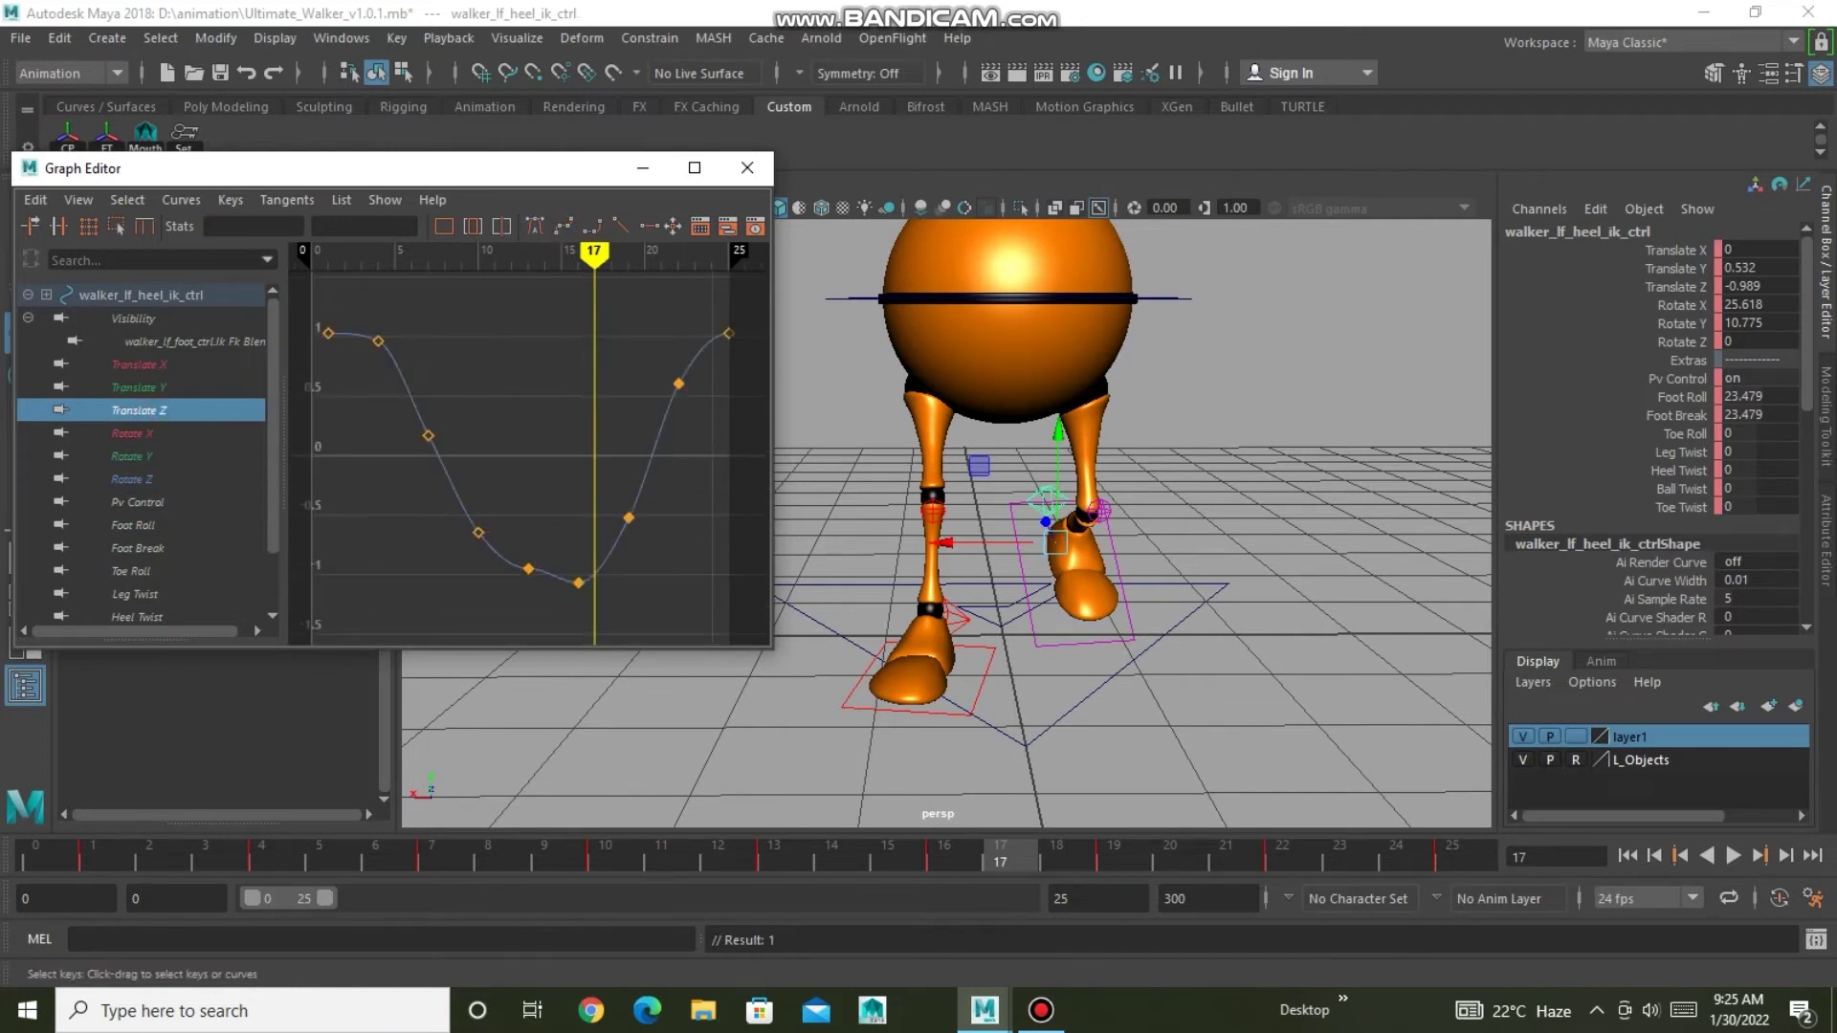
key("f")
key("f")
scroll(521, 446, "down", 3)
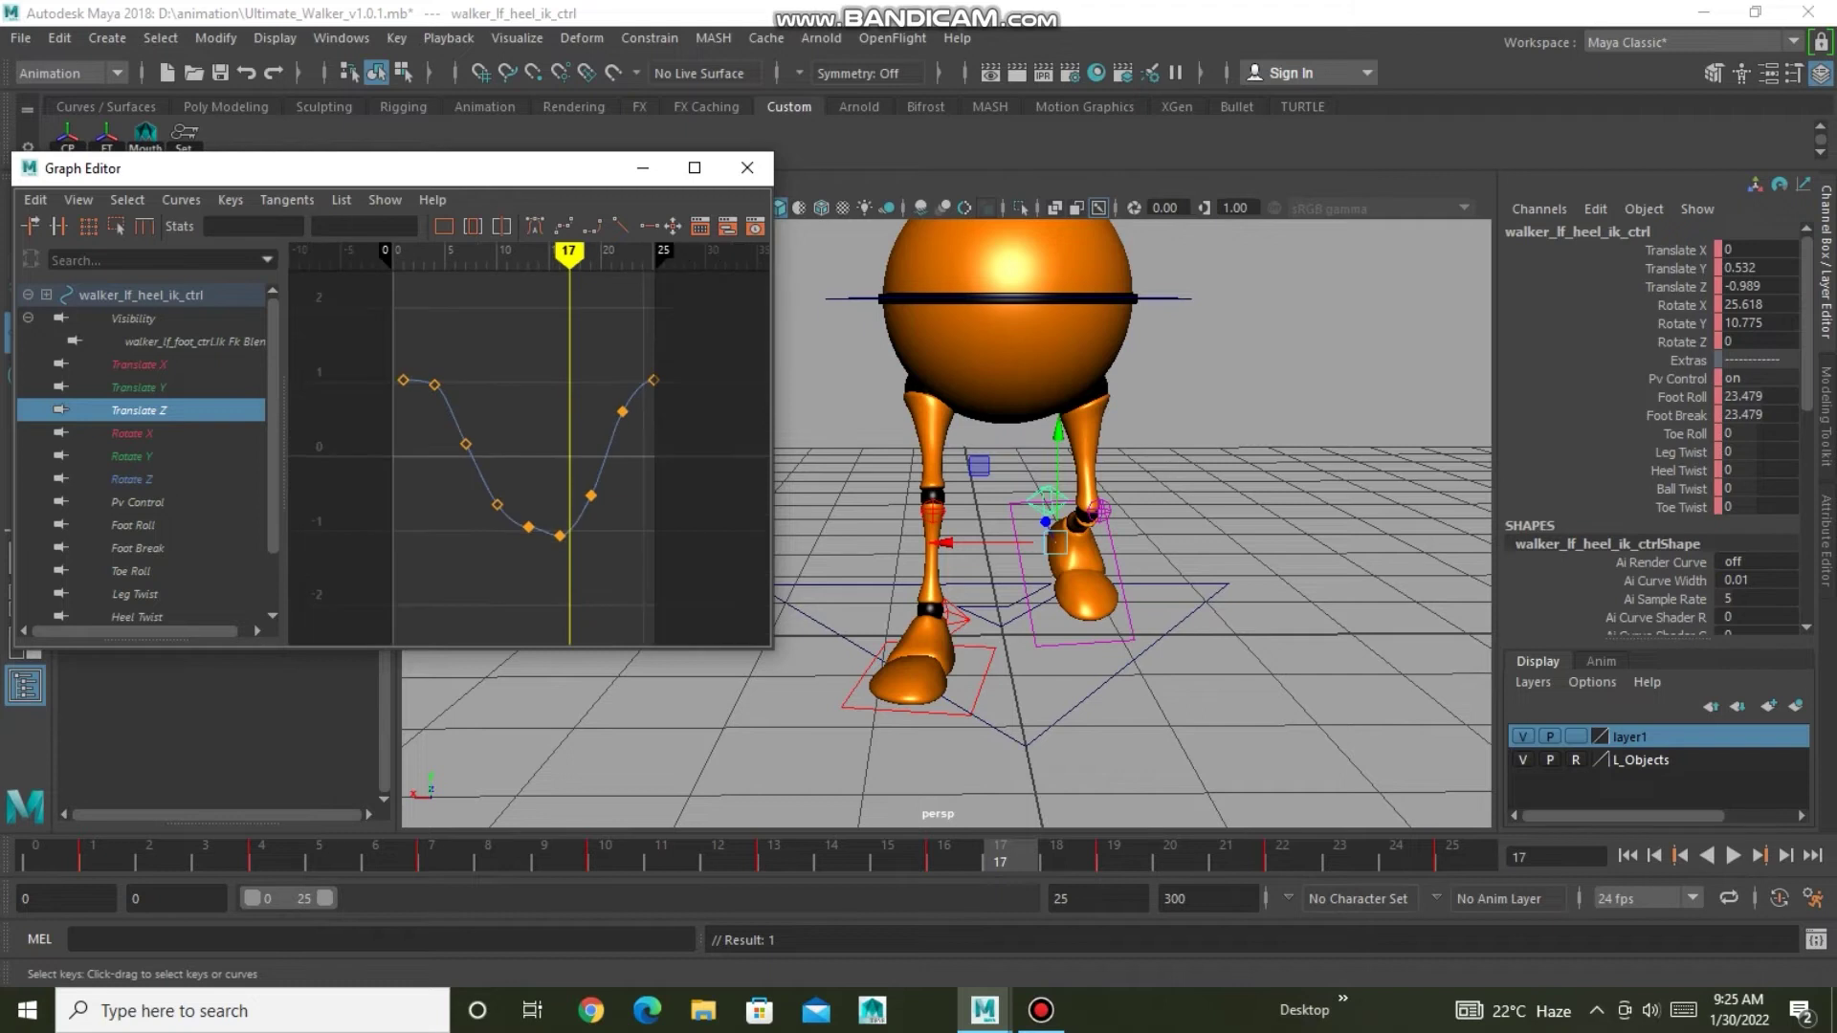
left_click(205, 390)
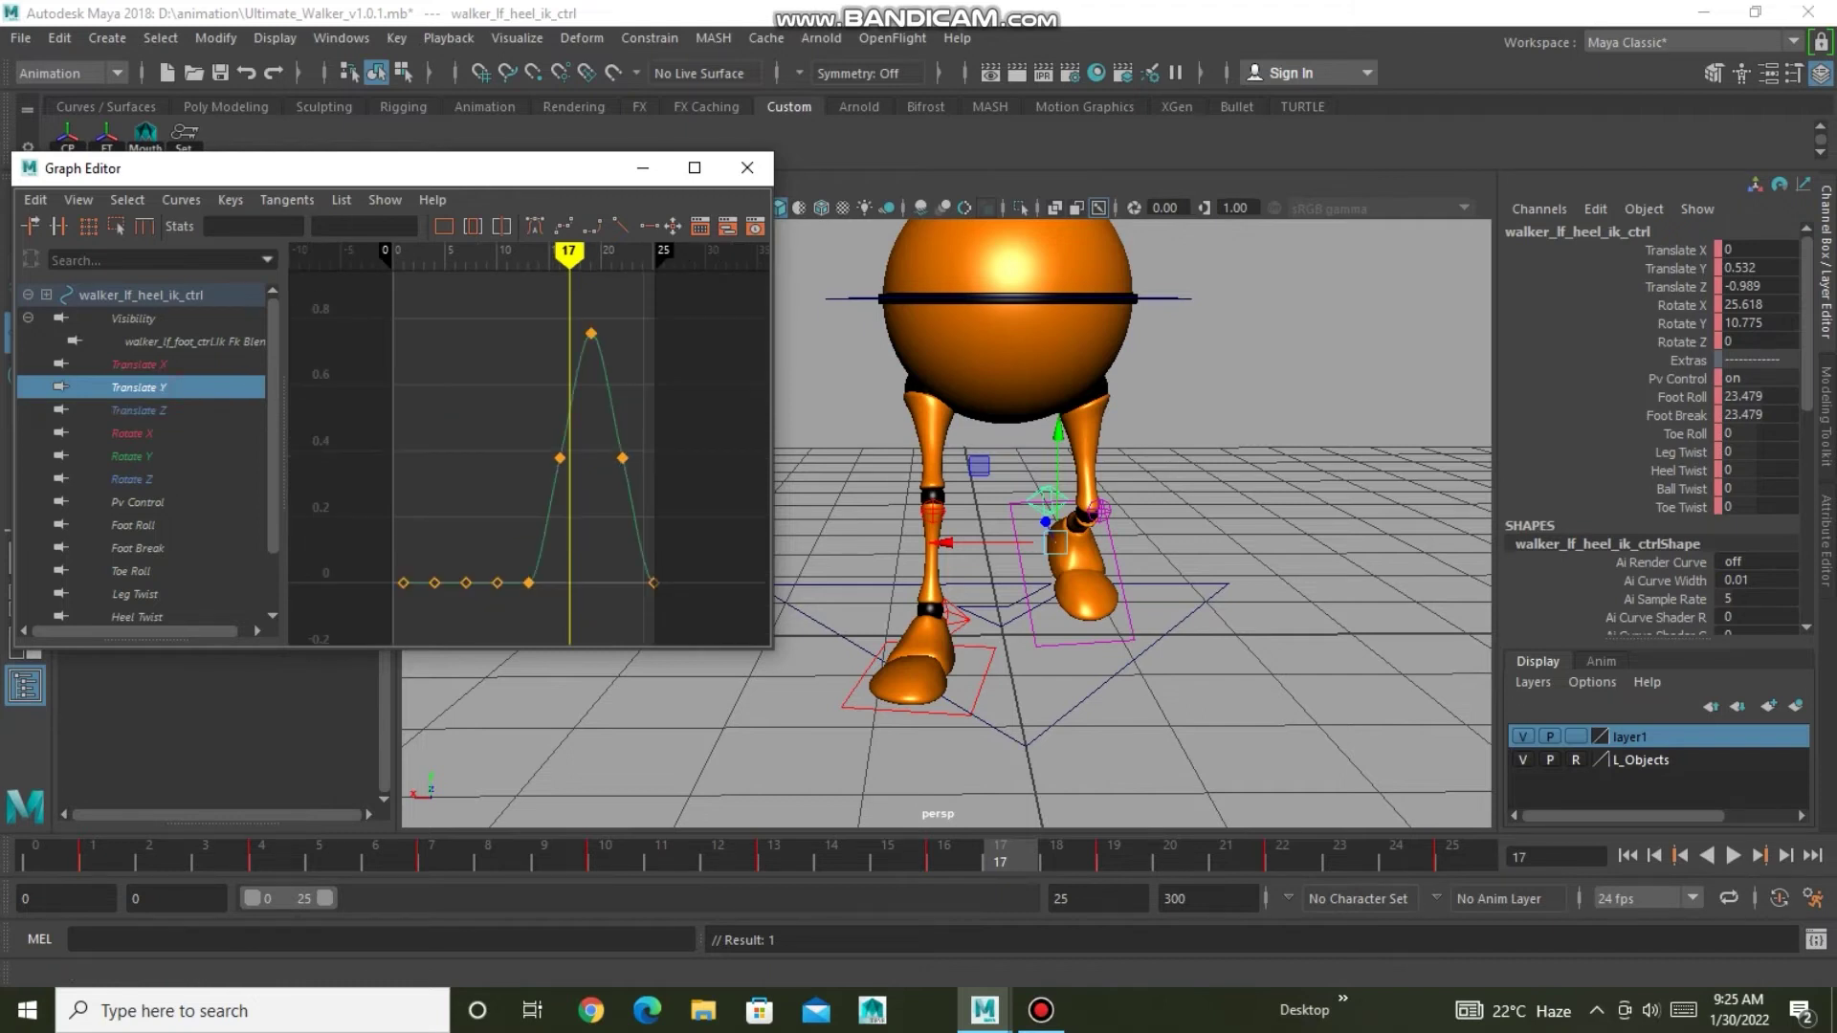
left_click(168, 364)
left_click(990, 670)
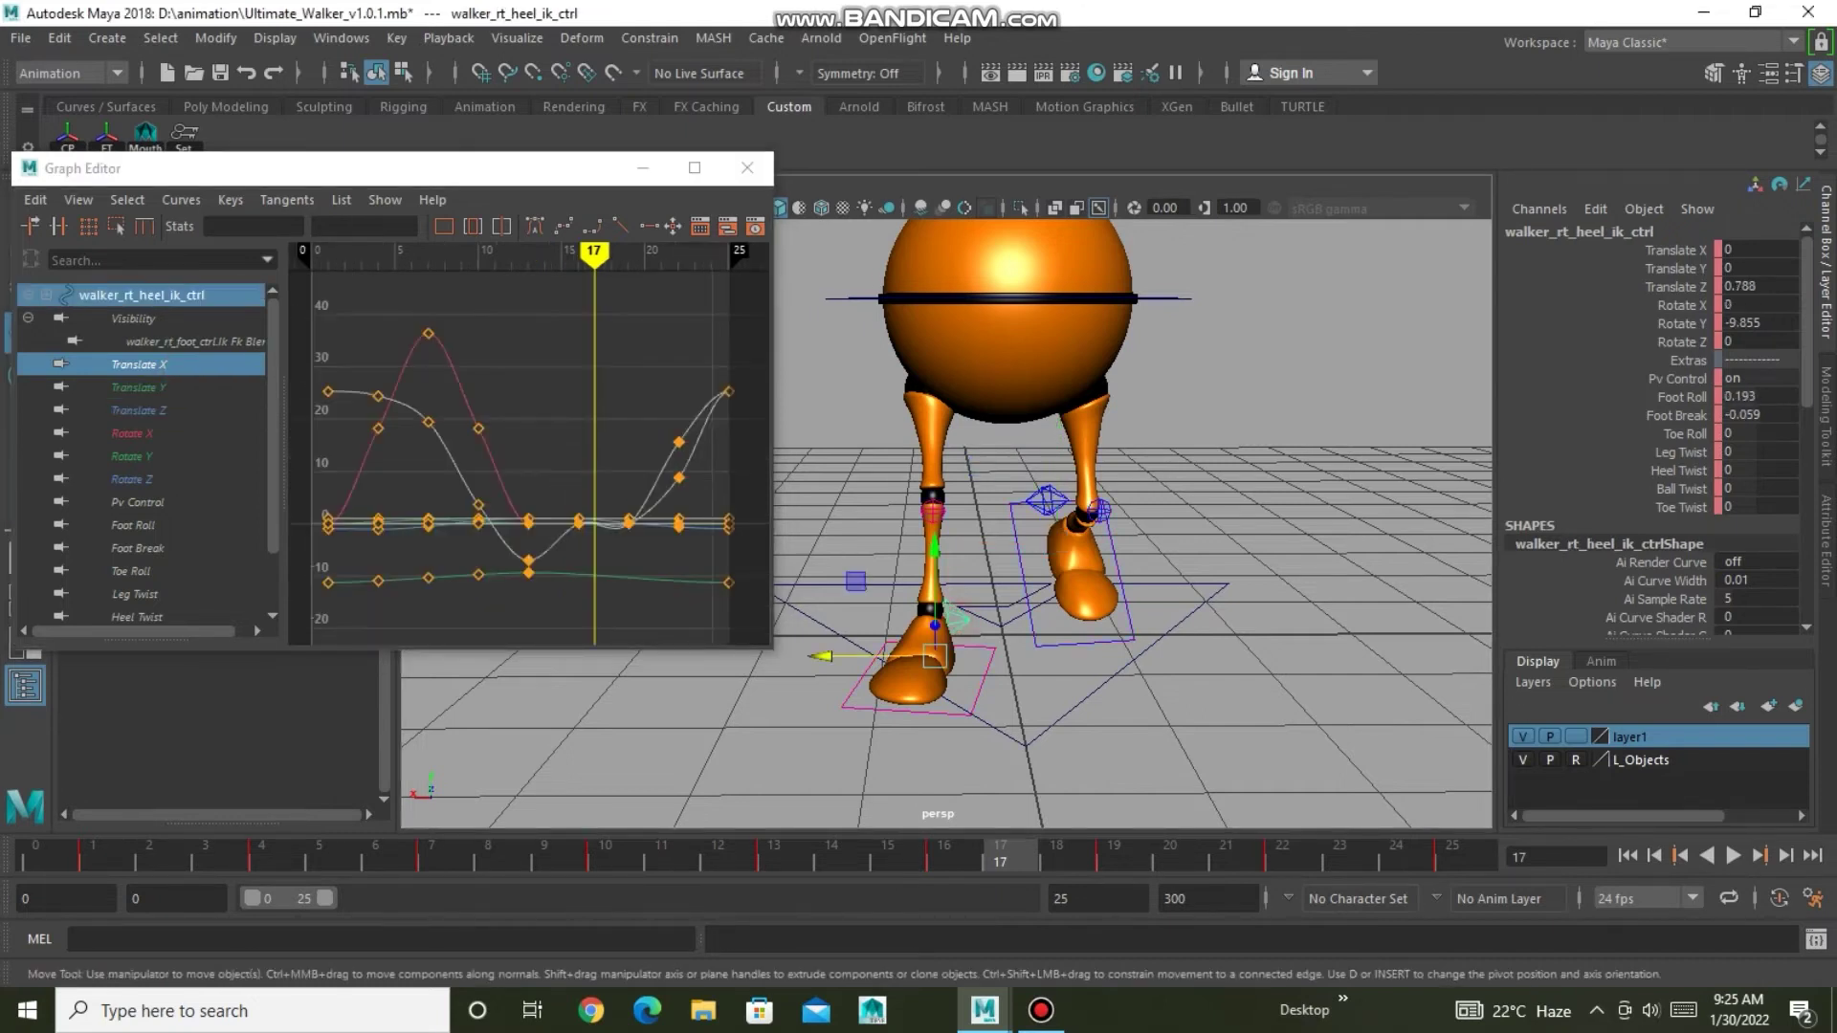
Set the right heel's frame-16 Foot Roll key to spline tangents after trying Auto.
left_click(139, 388)
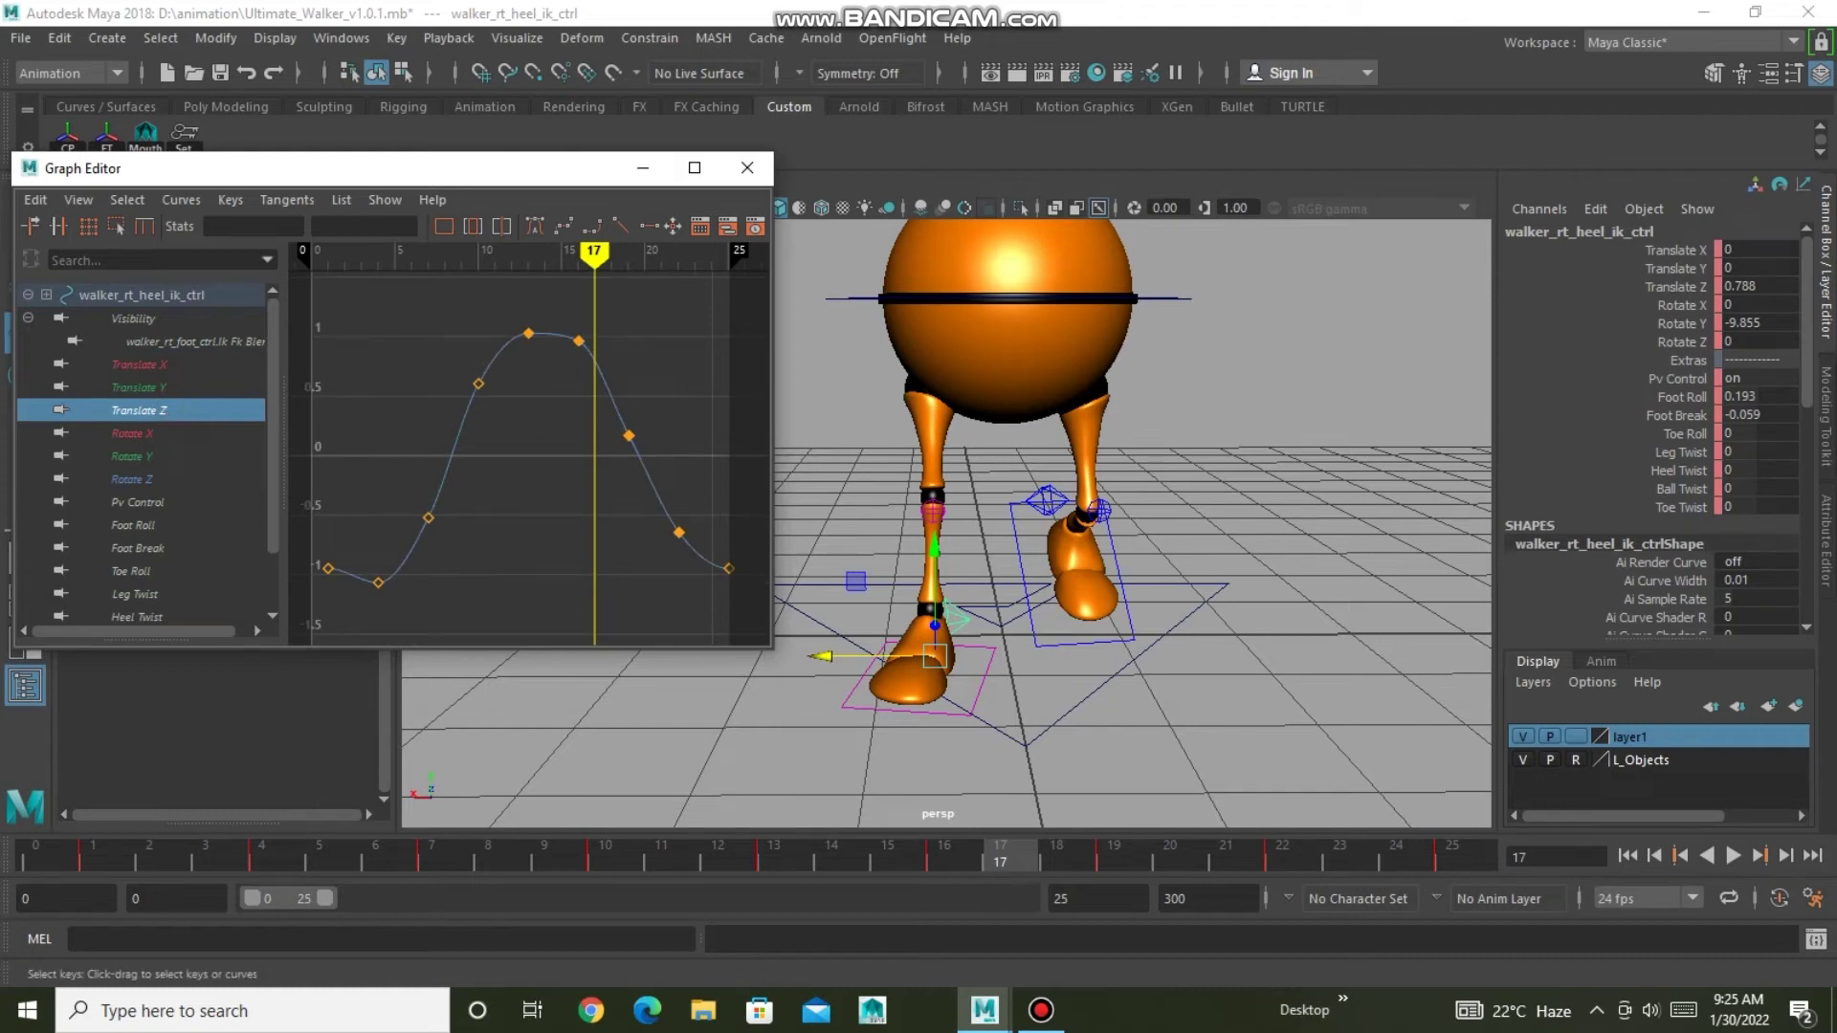
left_click(134, 433)
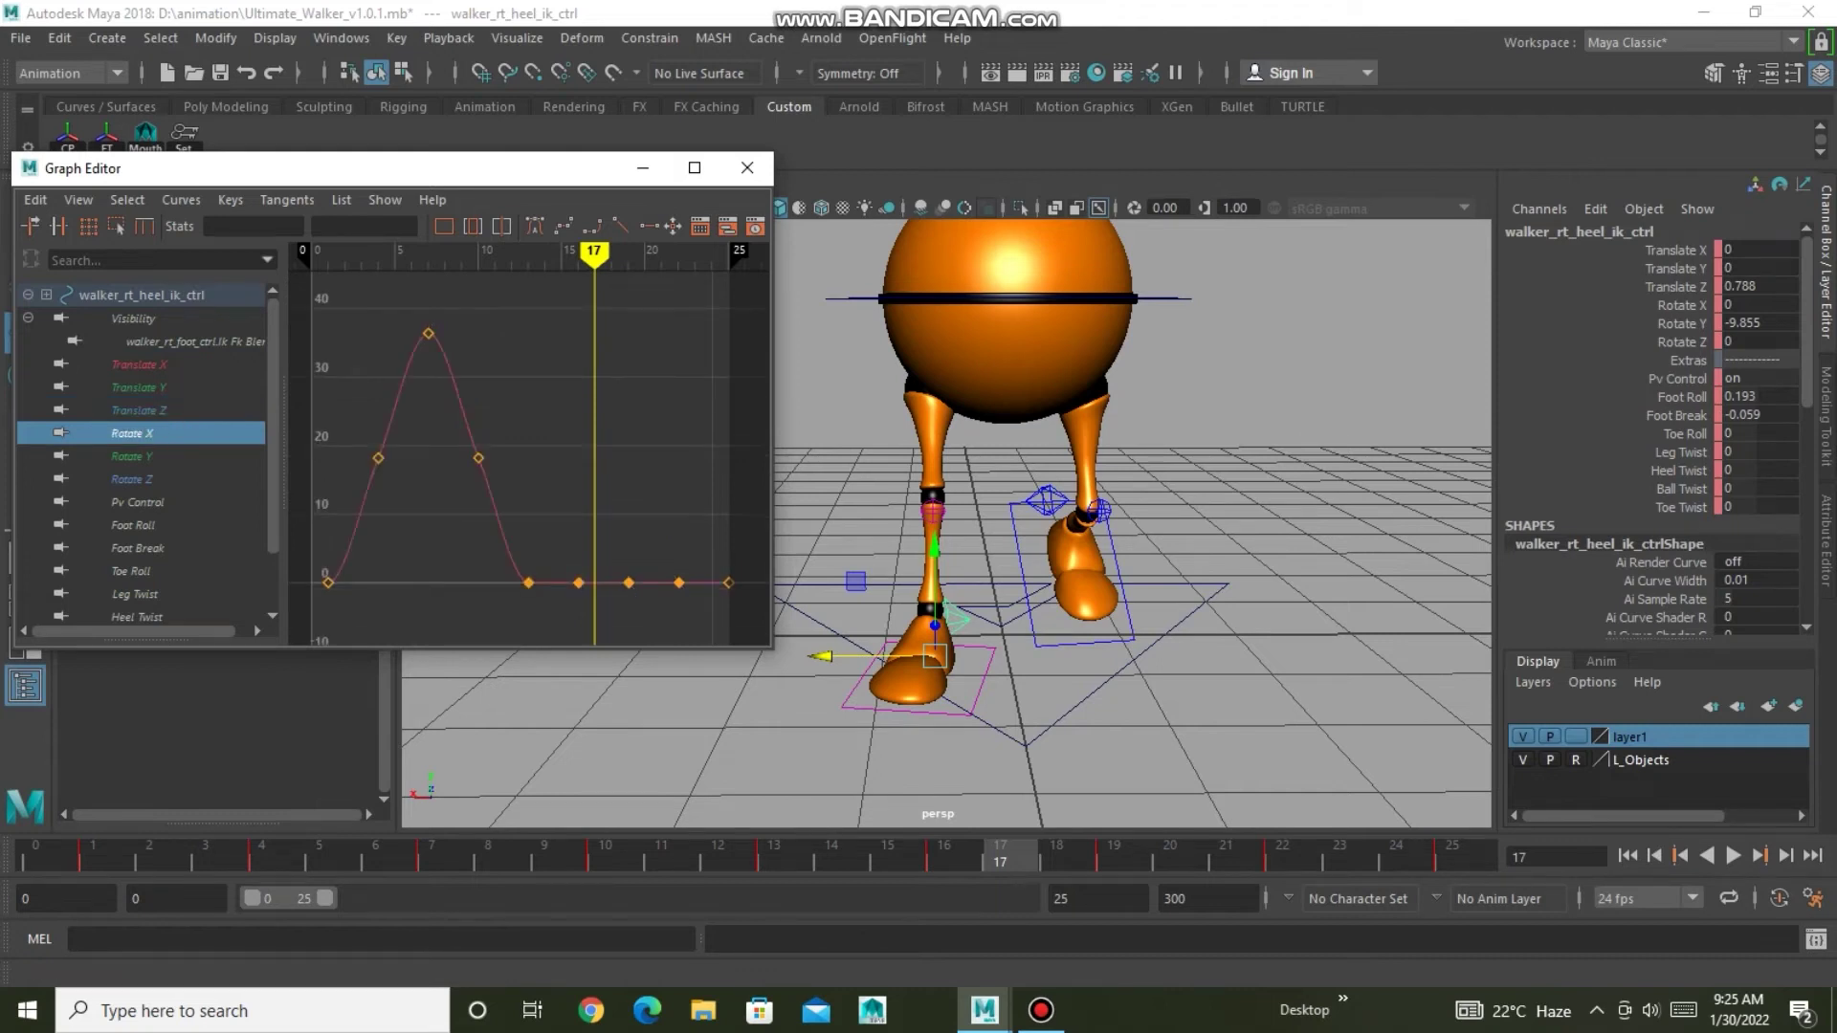
left_click(134, 456)
left_click(138, 501)
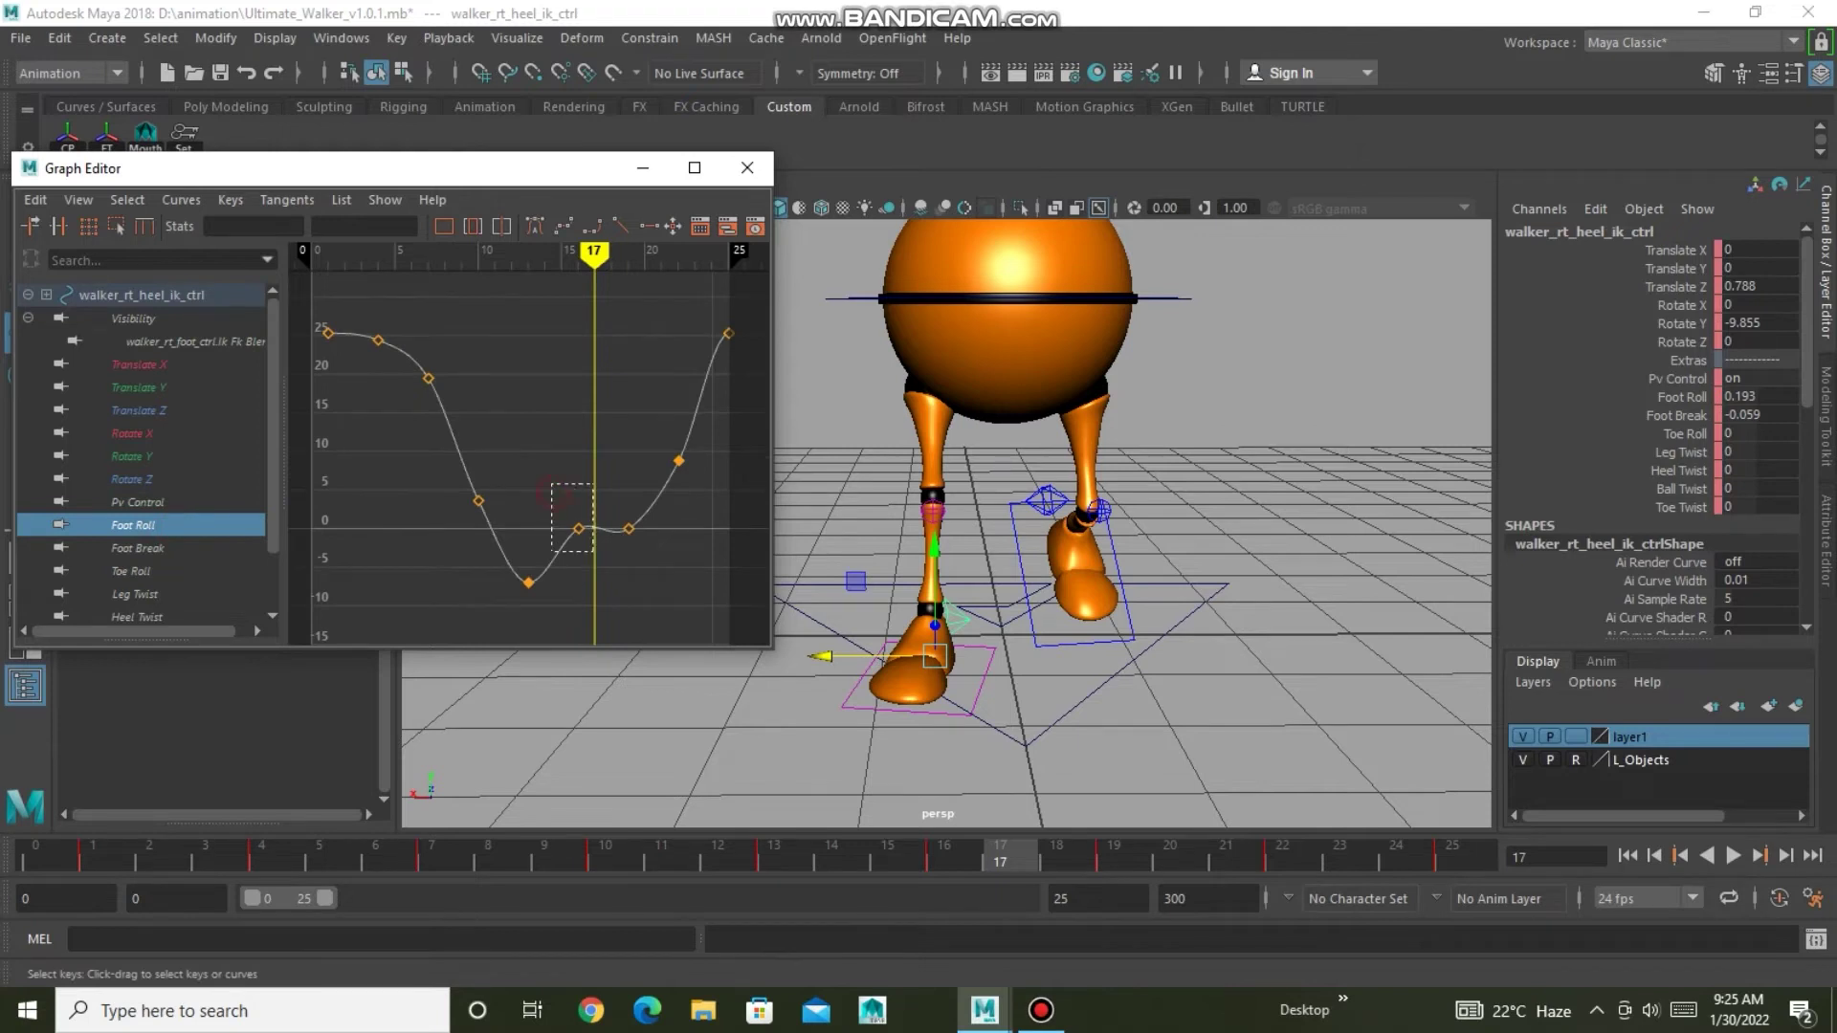
left_click_drag(552, 485, 593, 552)
left_click(564, 226)
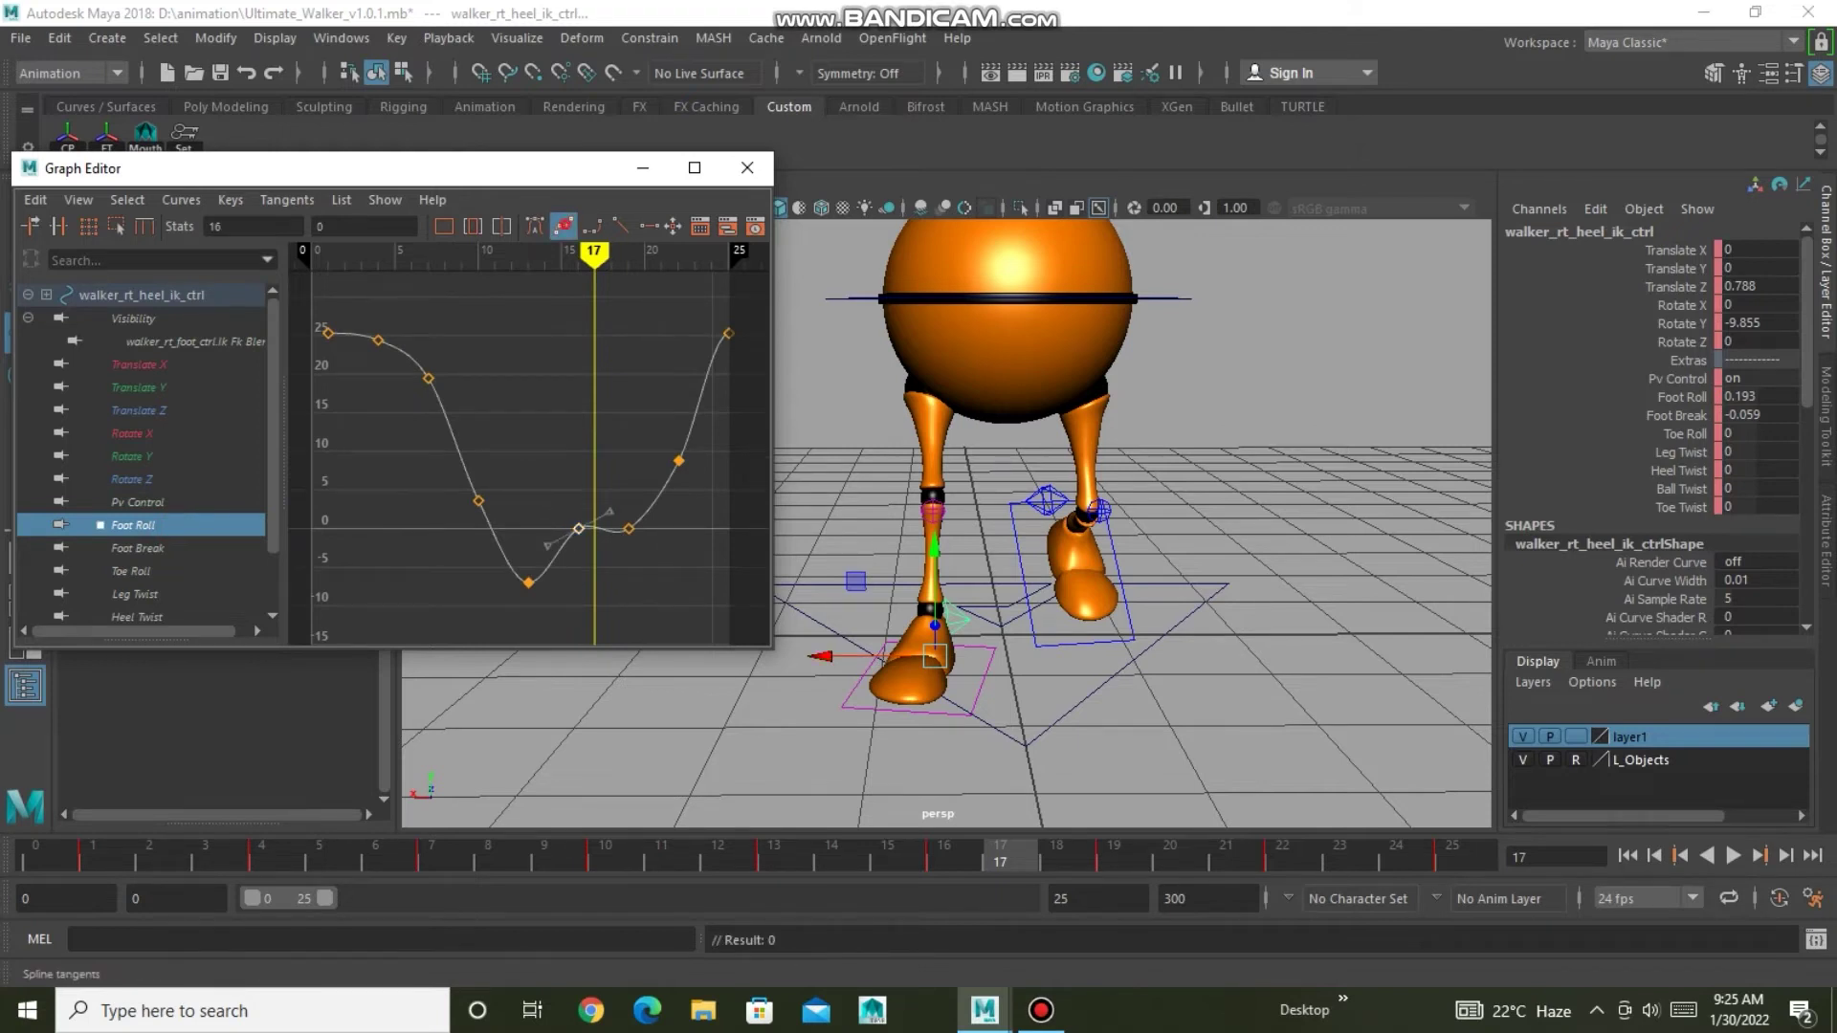
left_click(535, 225)
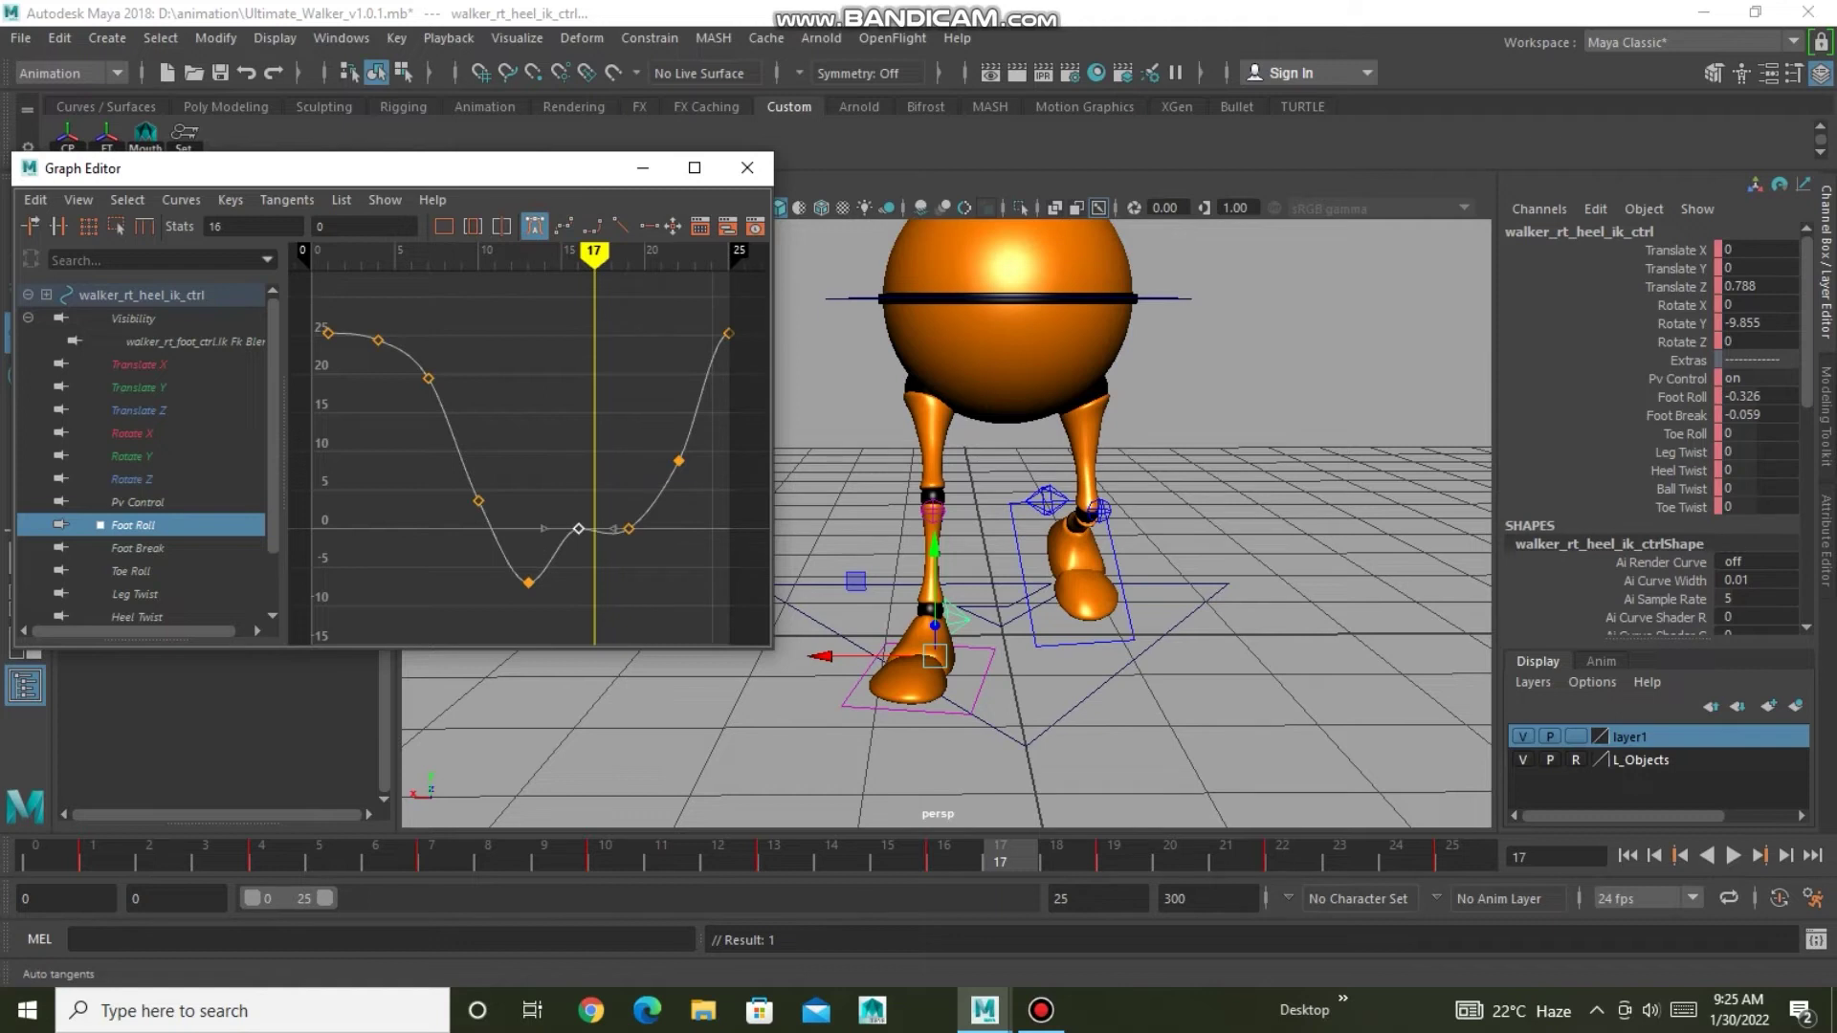
left_click(563, 226)
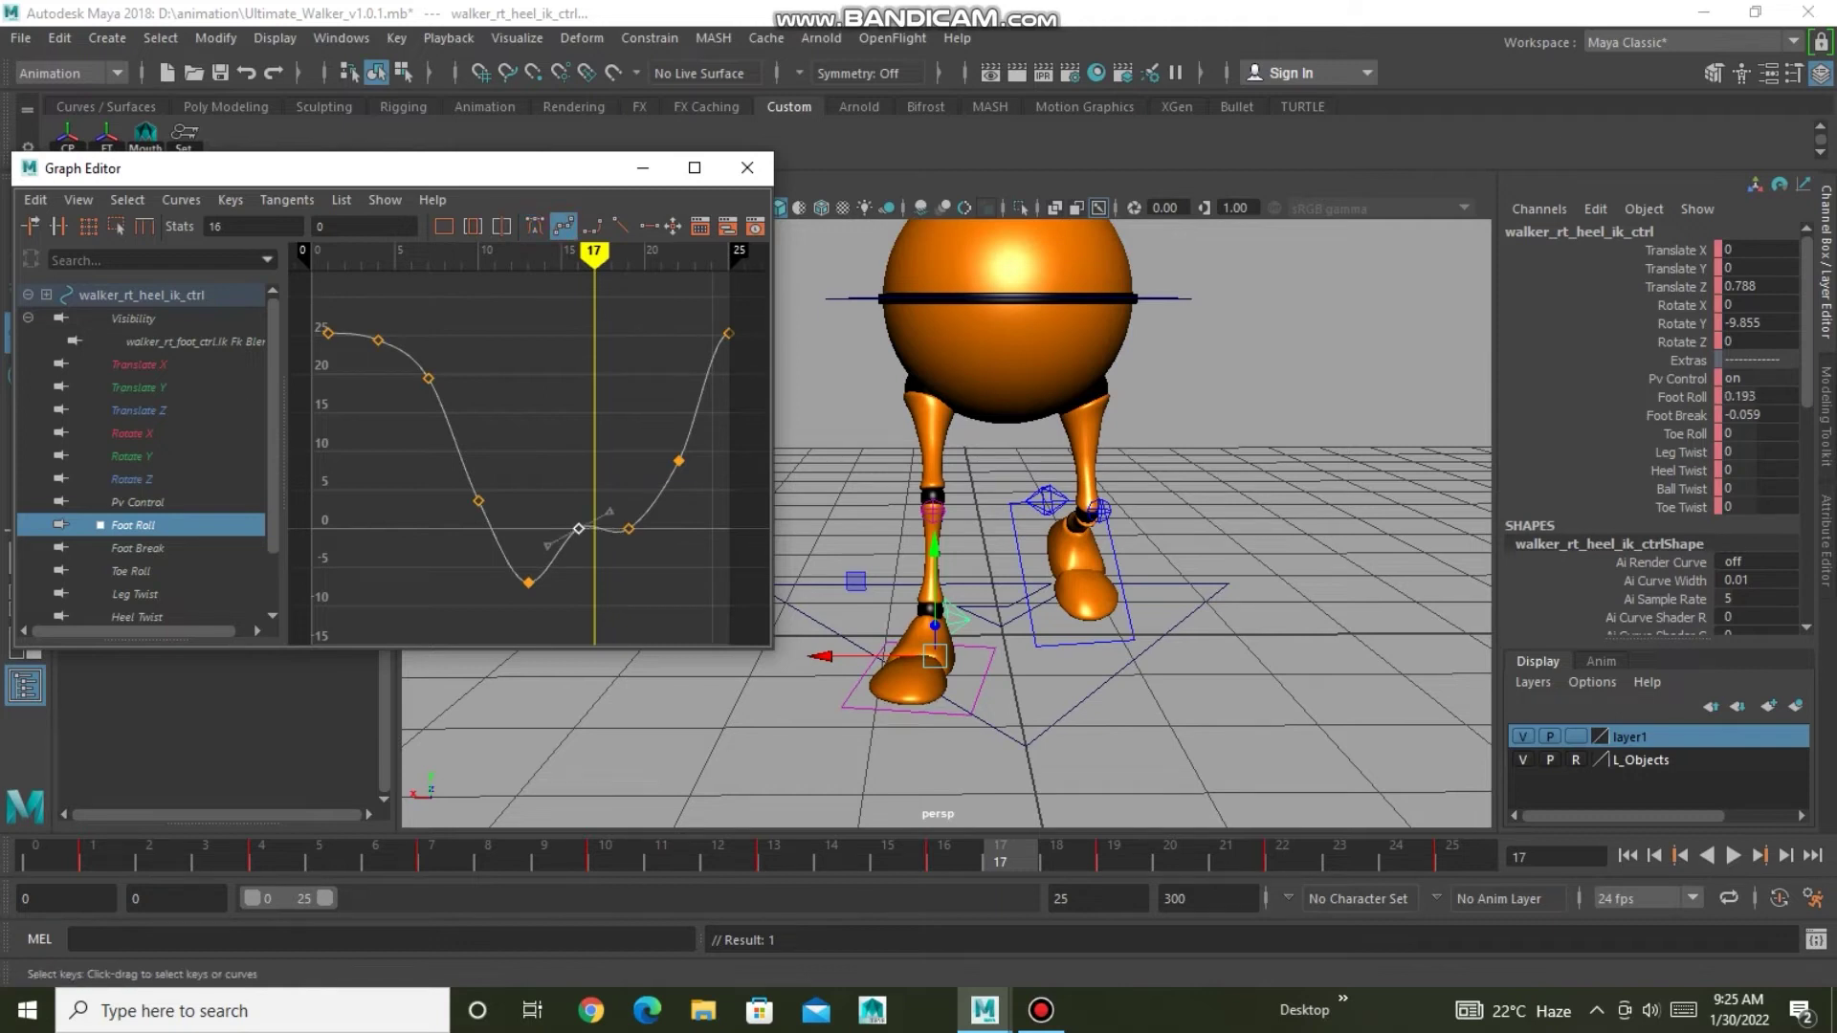
Close the Graph Editor and play the walk cycle in the side view, stopping at frame 12.
left_click(747, 168)
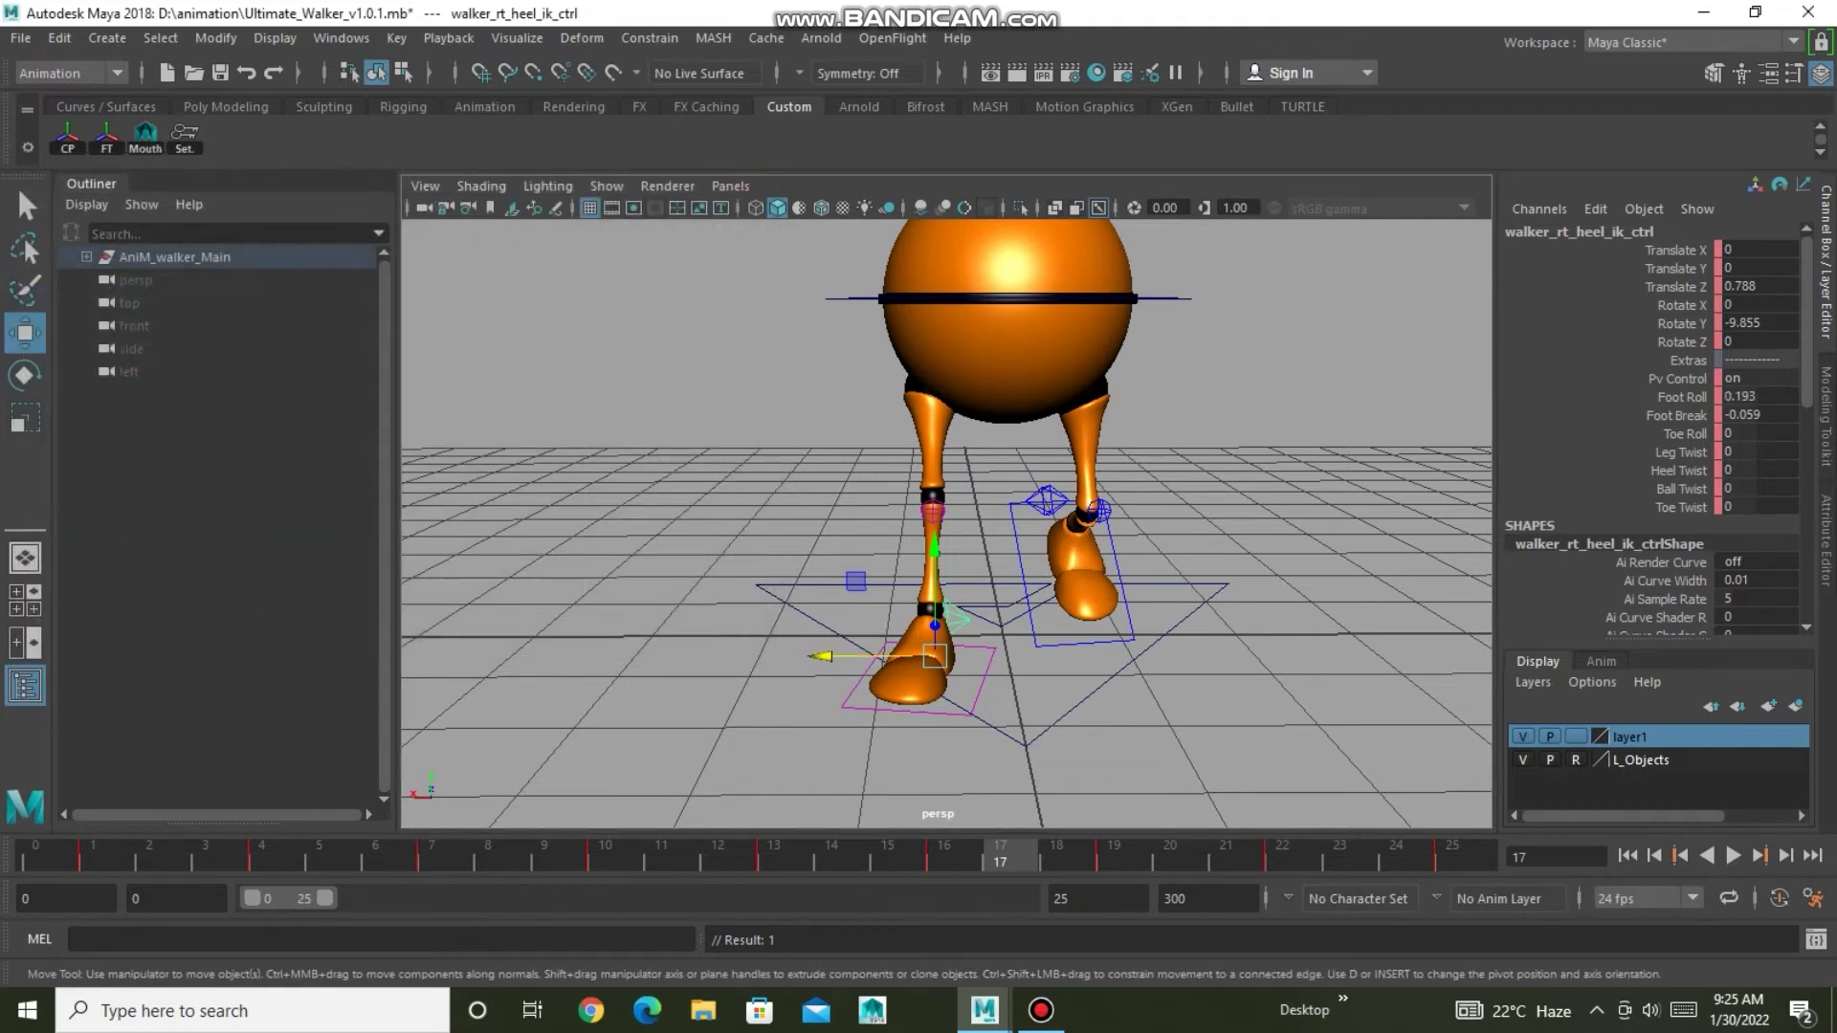
key("alt+v")
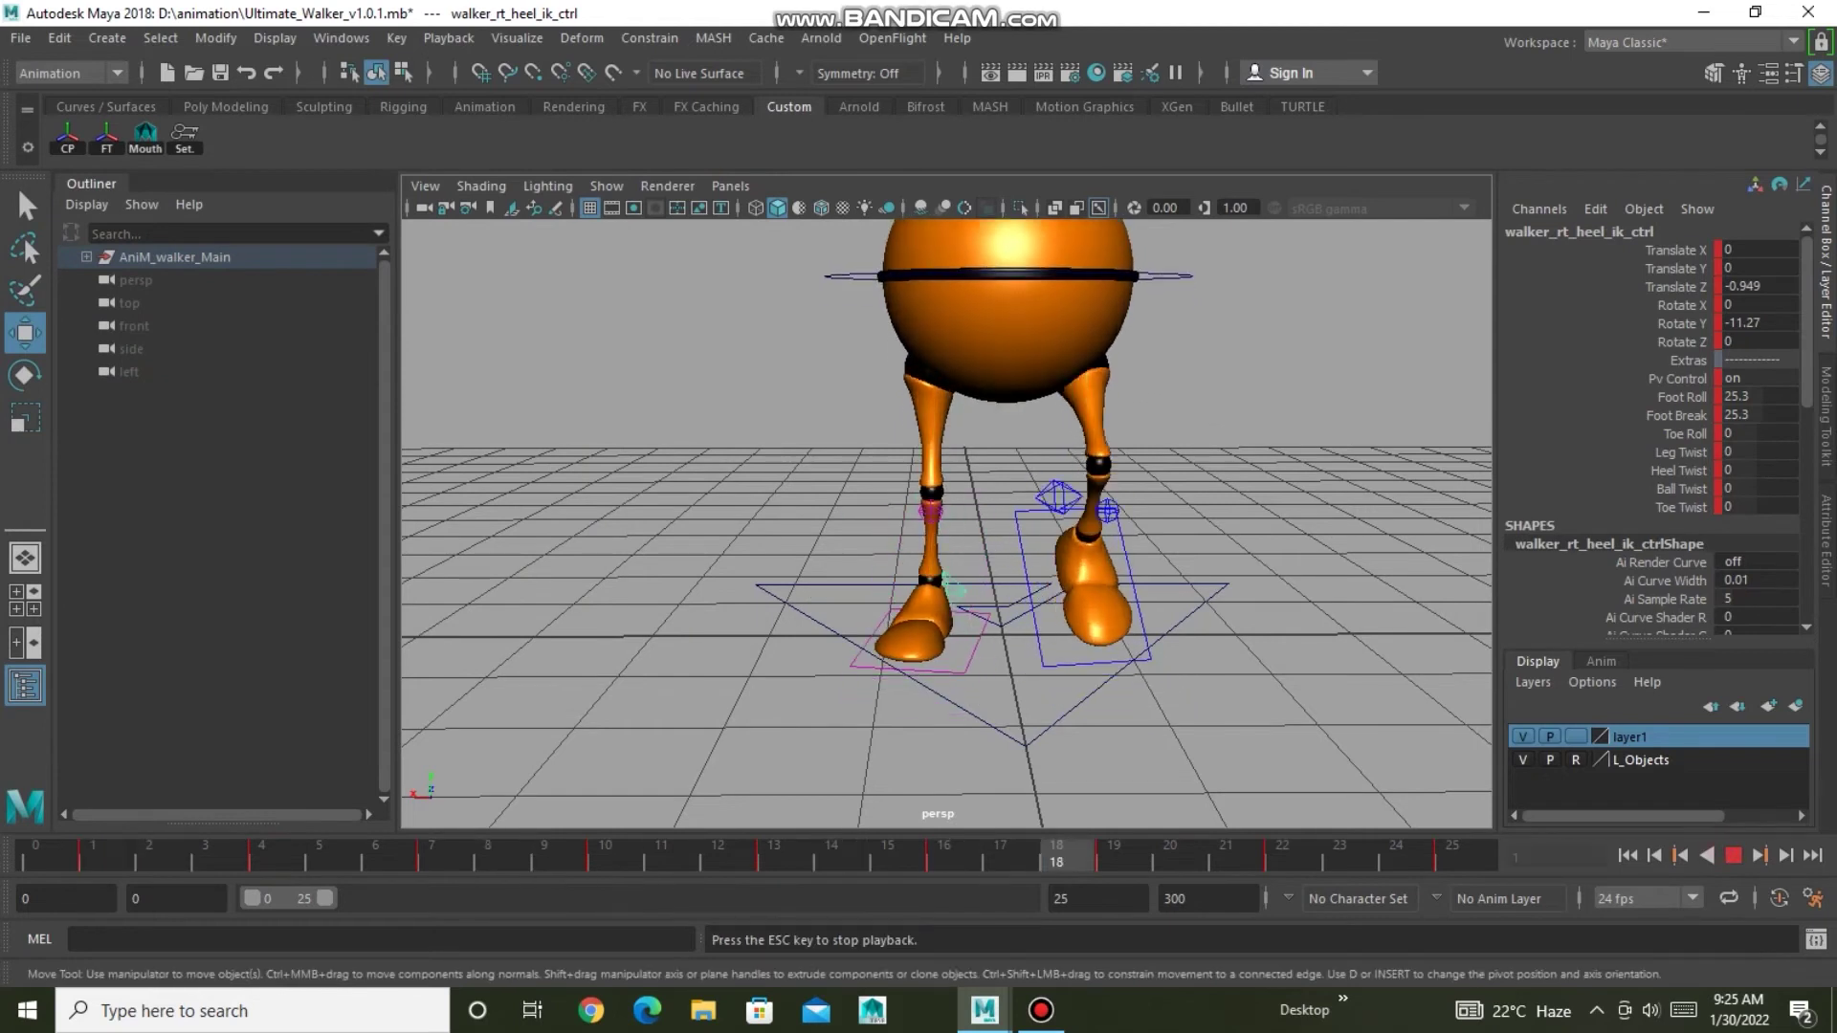
key("a")
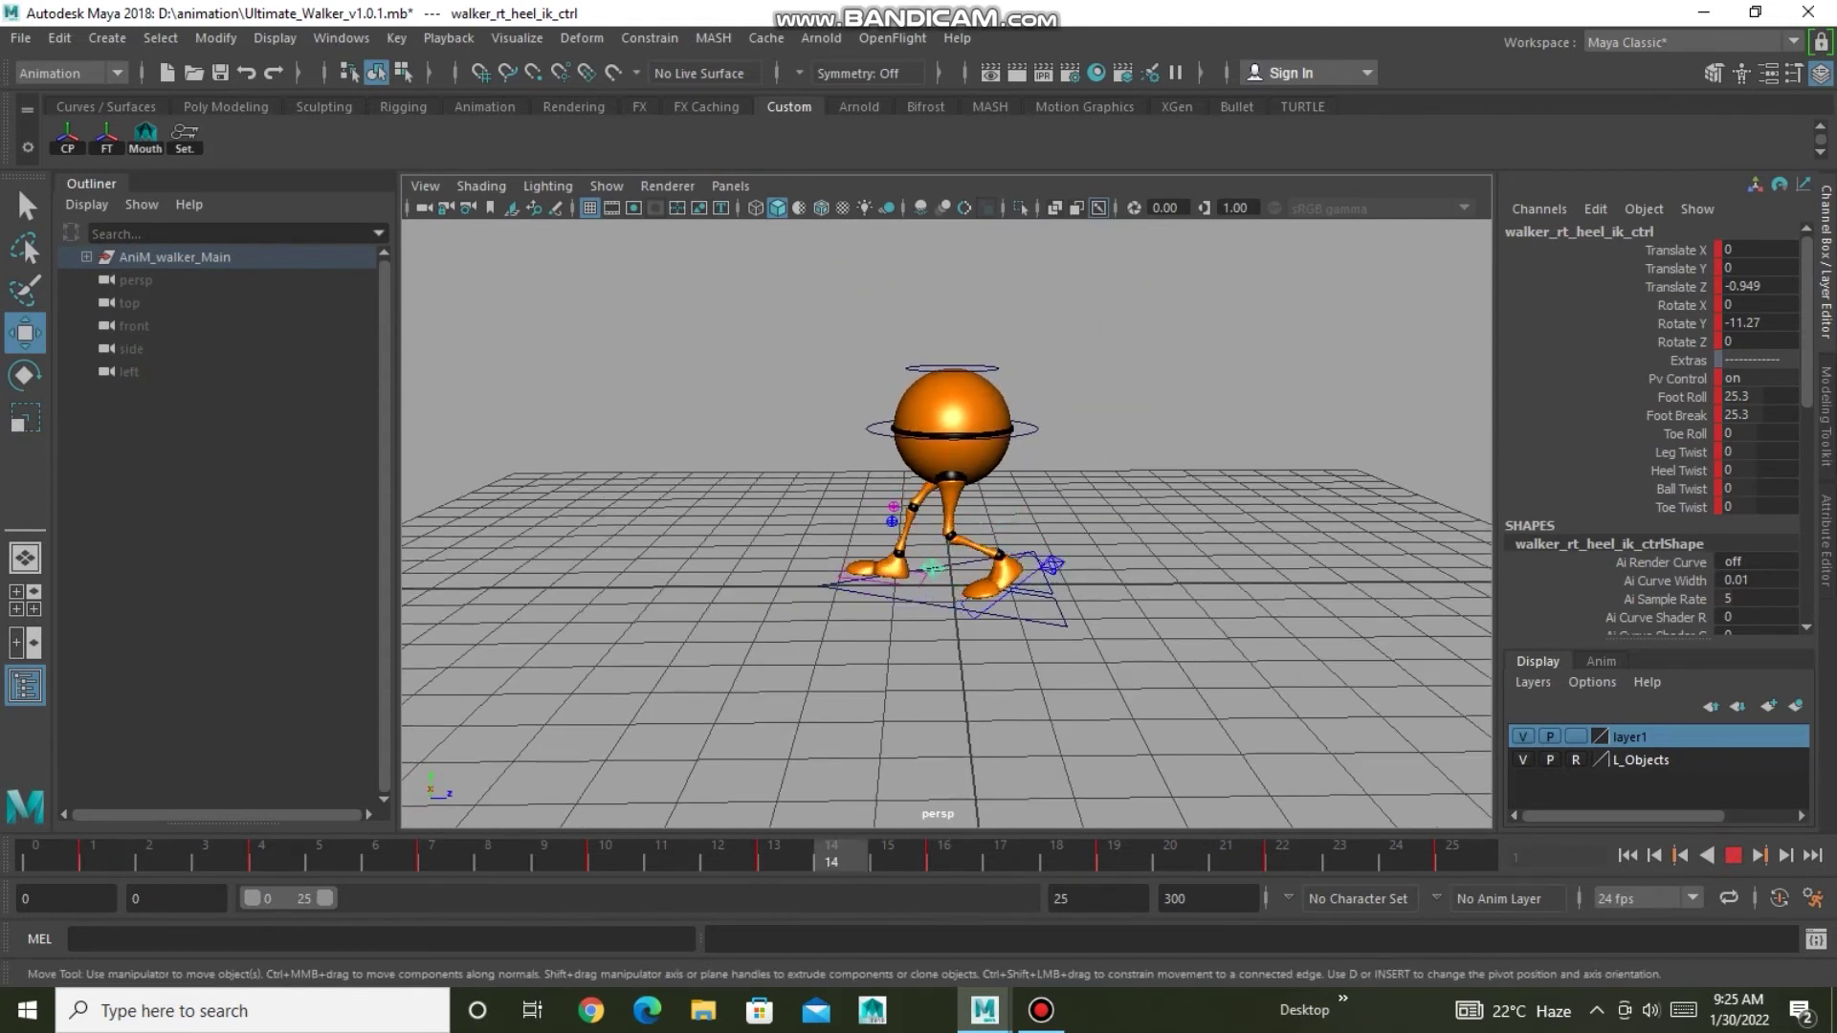
key("space")
key("space")
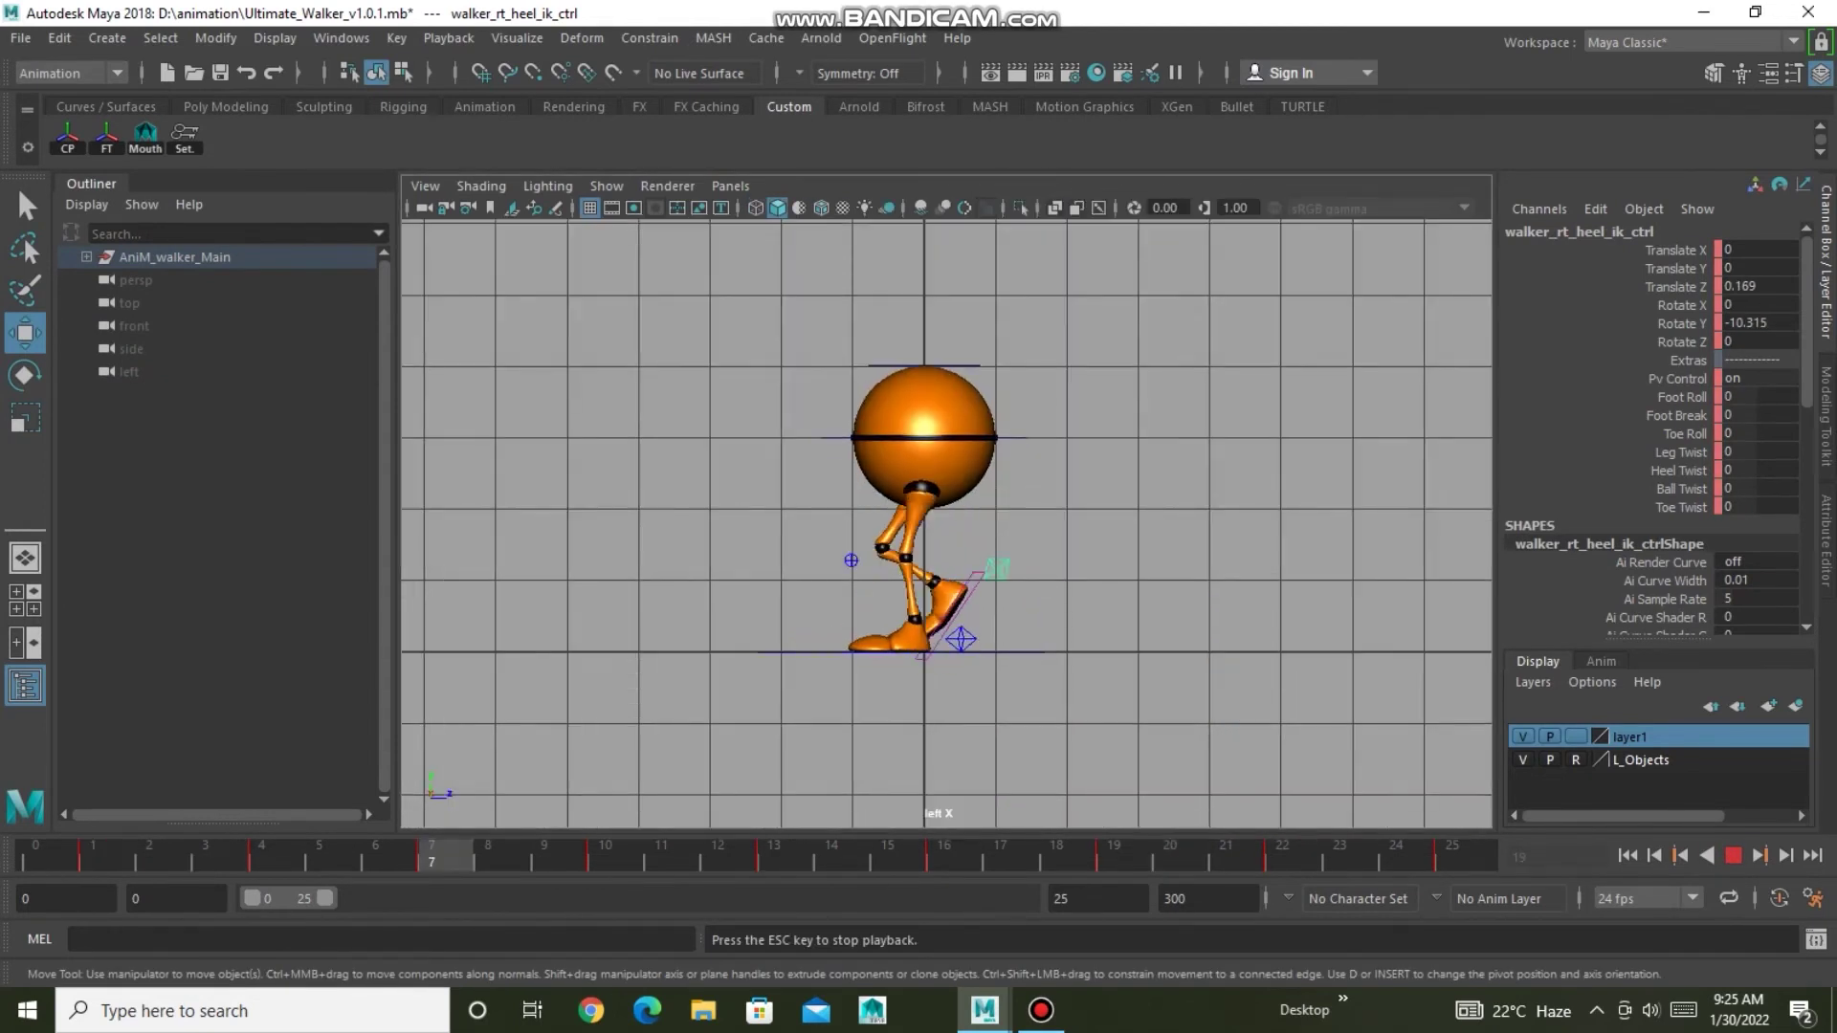
key("Escape")
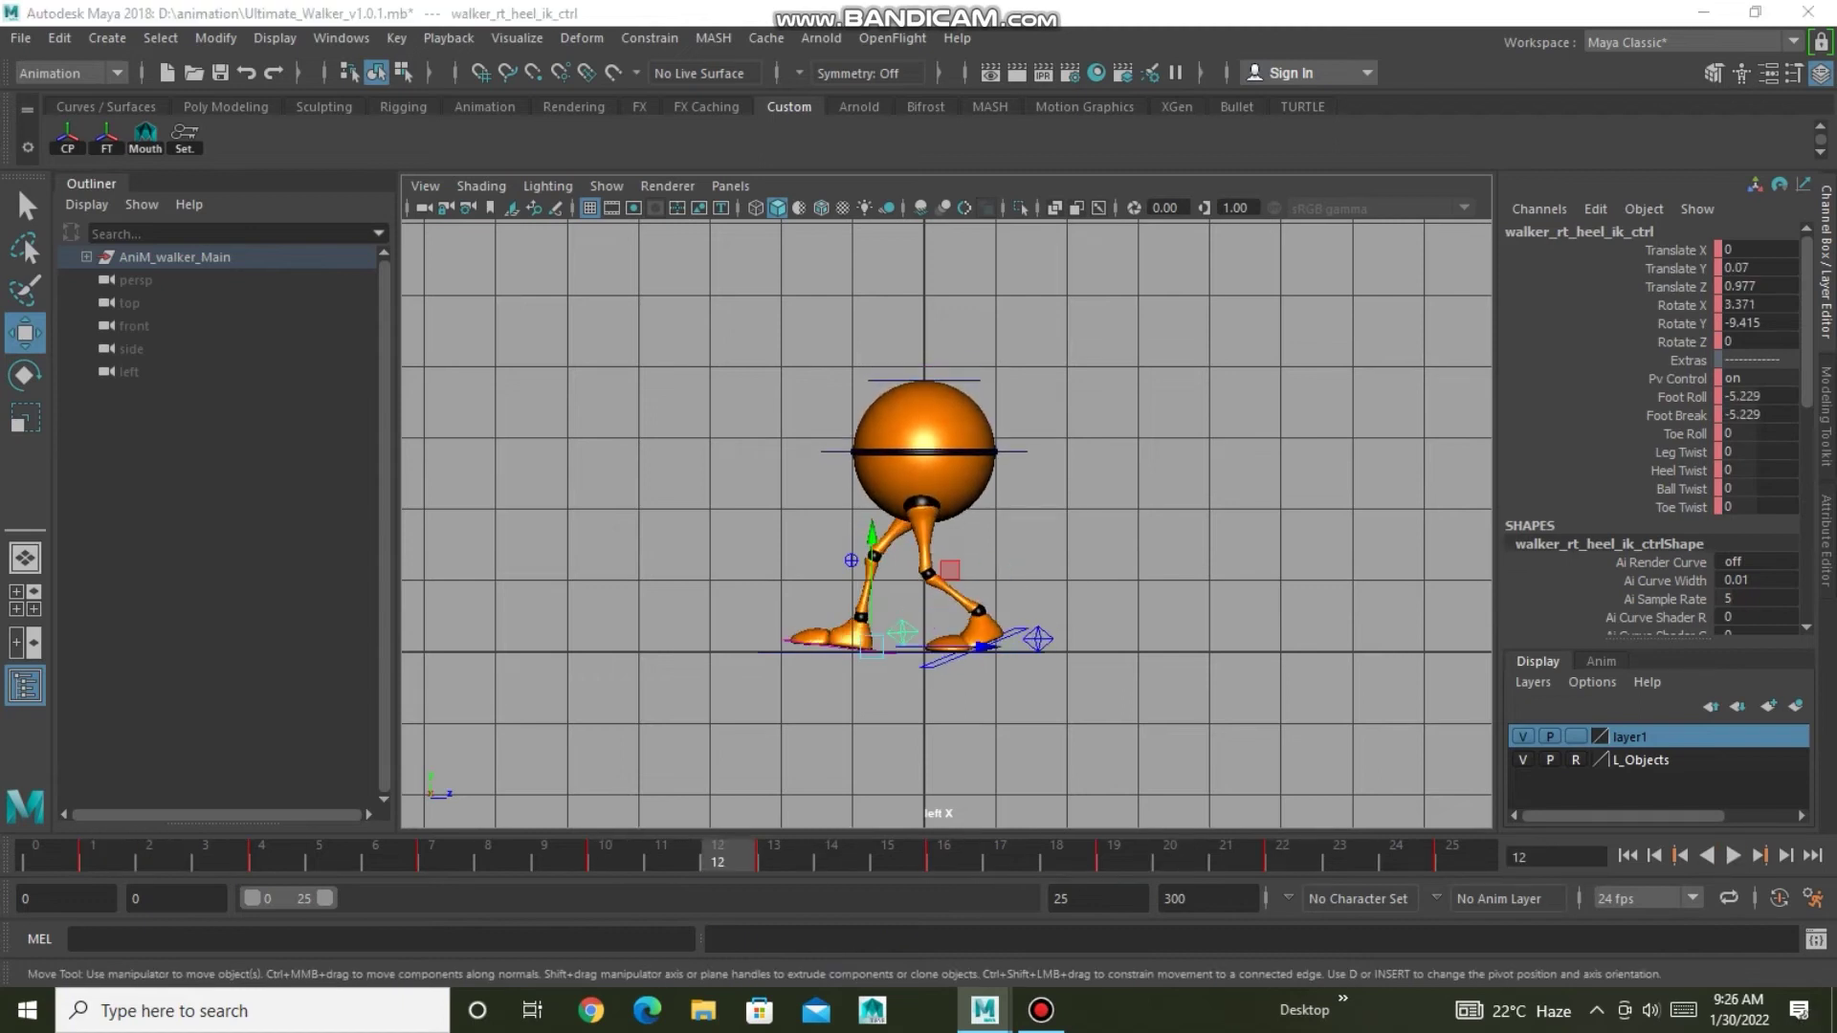
Return to the perspective view with CTRL_Main selected.
key("space")
key("space")
key("ctrl+z")
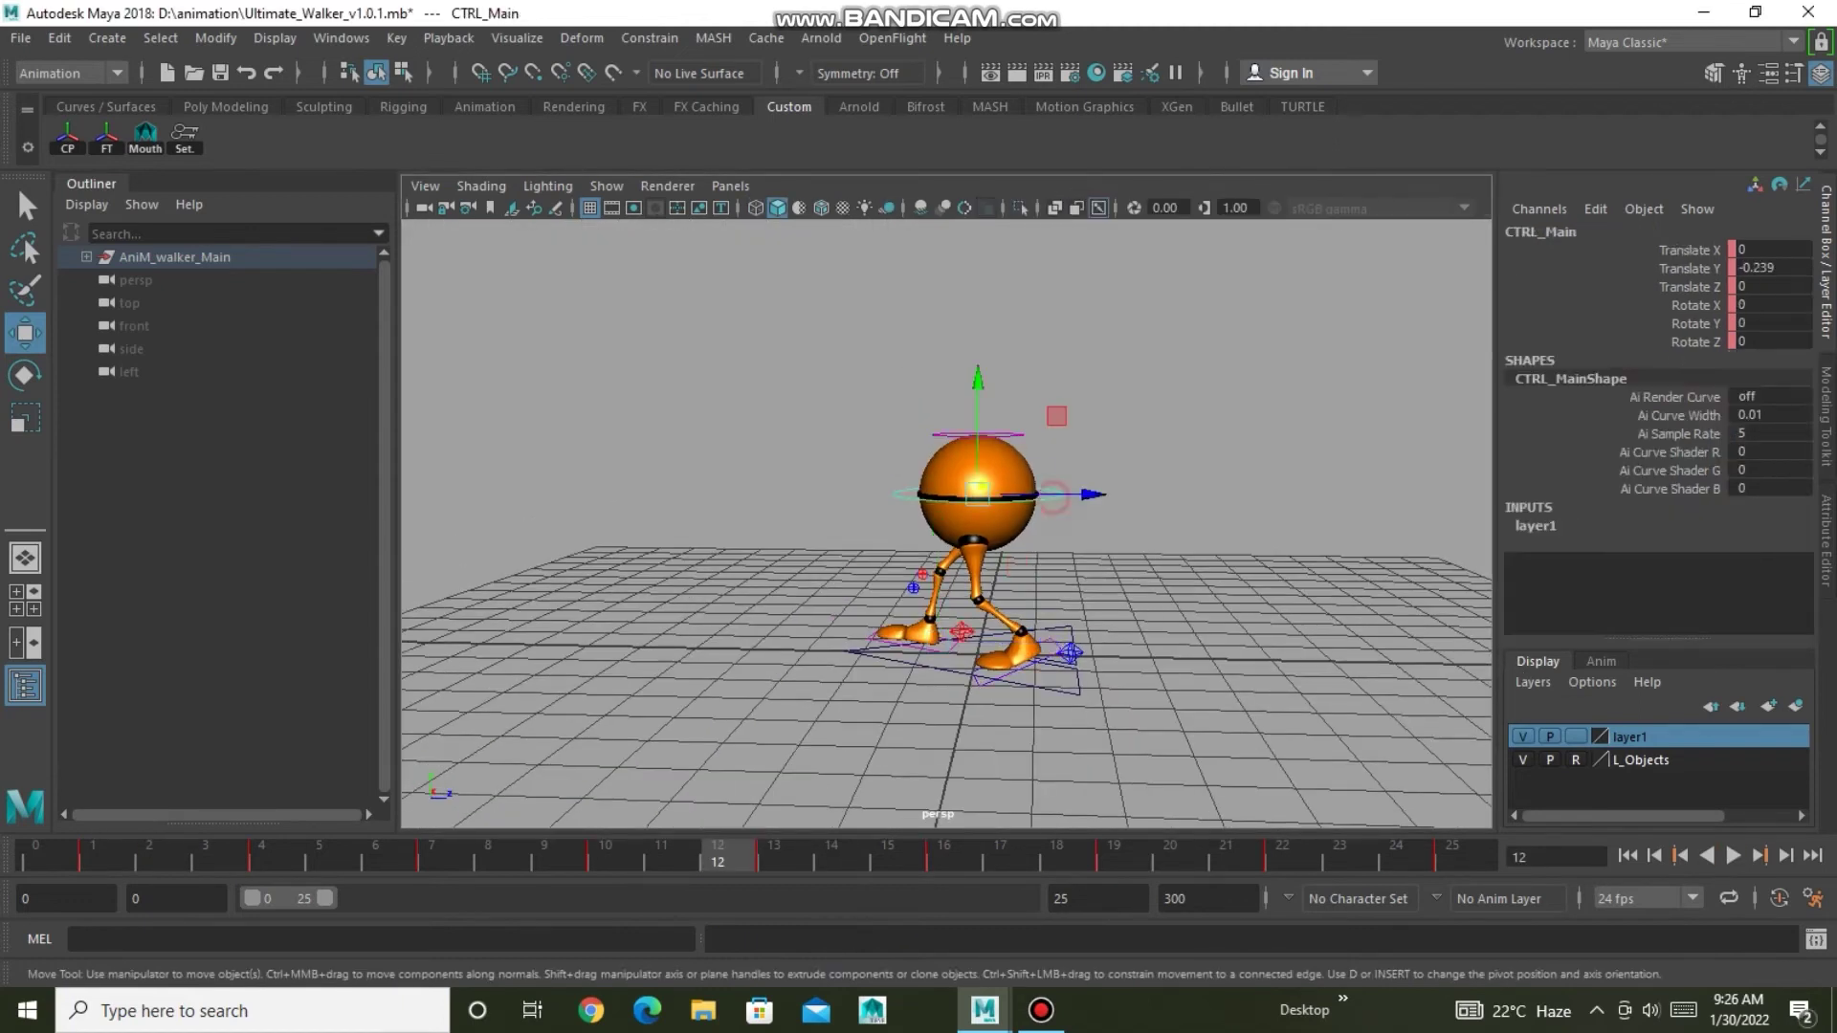
key("ctrl+z")
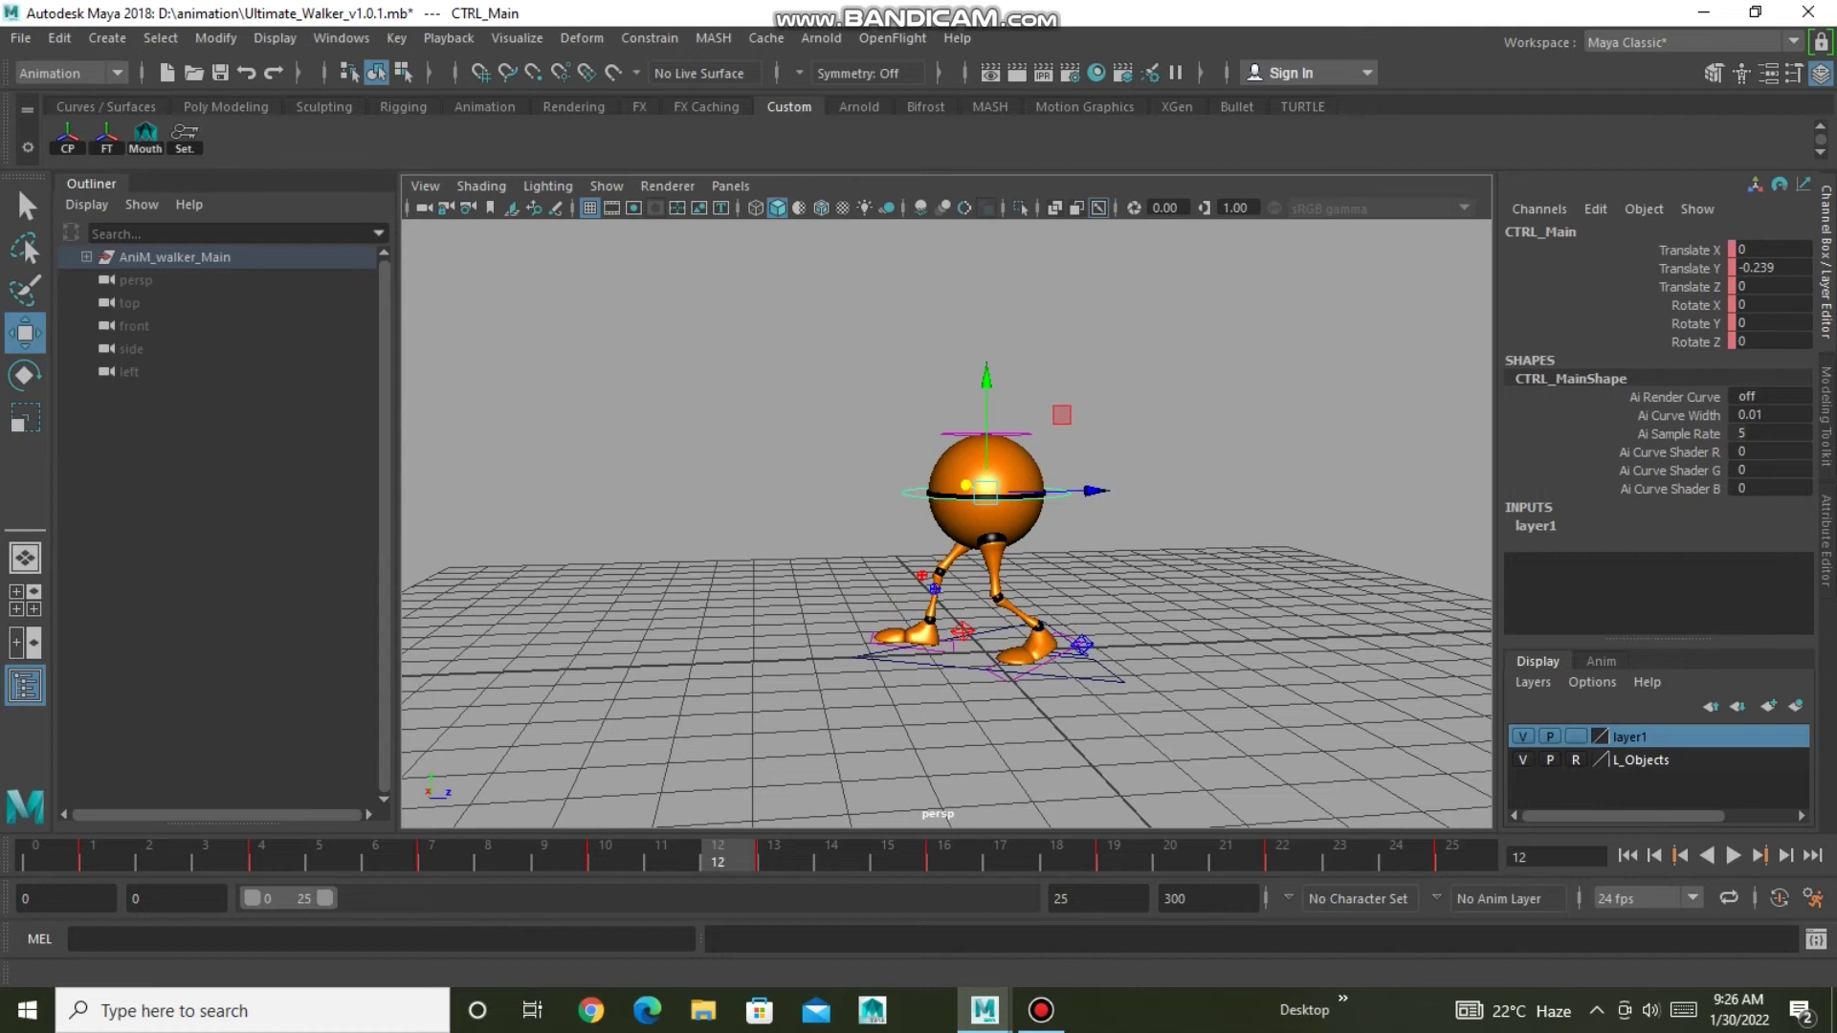
left_click(341, 38)
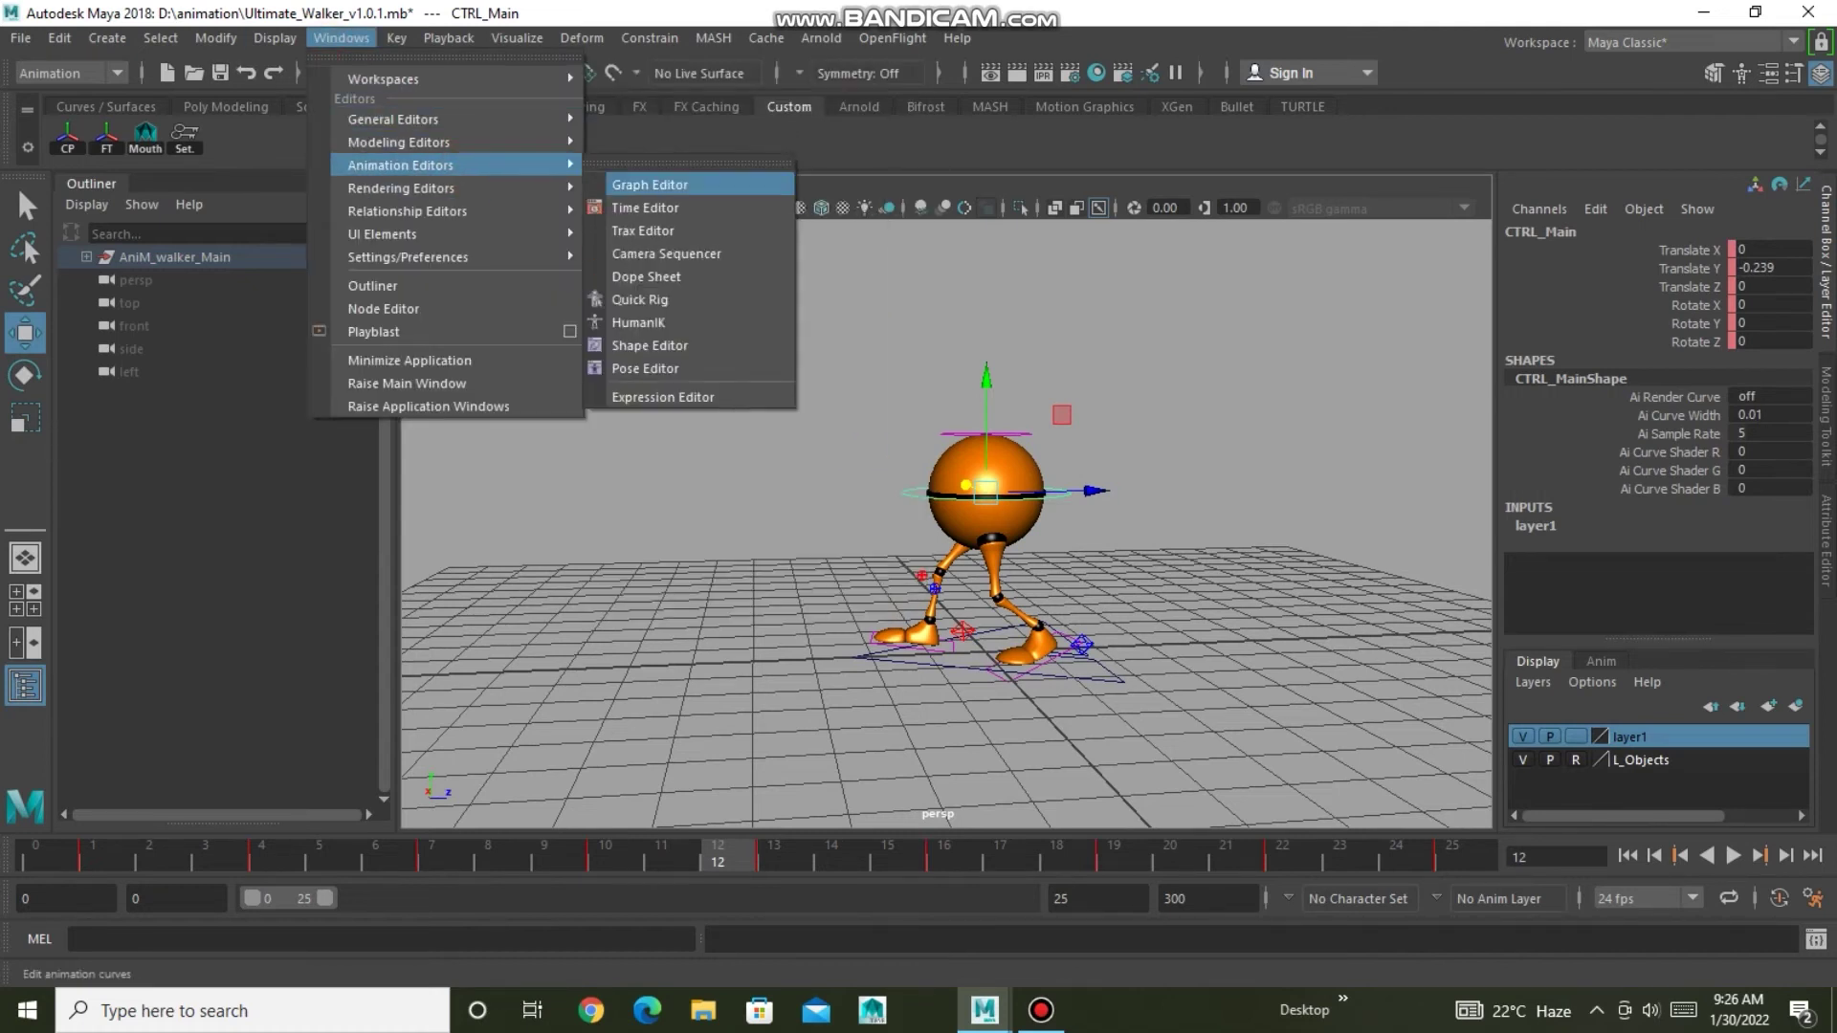
Show CTRL_Main's Translate Y curve alone in the Graph Editor and play the bounce to frame 7.
left_click(651, 184)
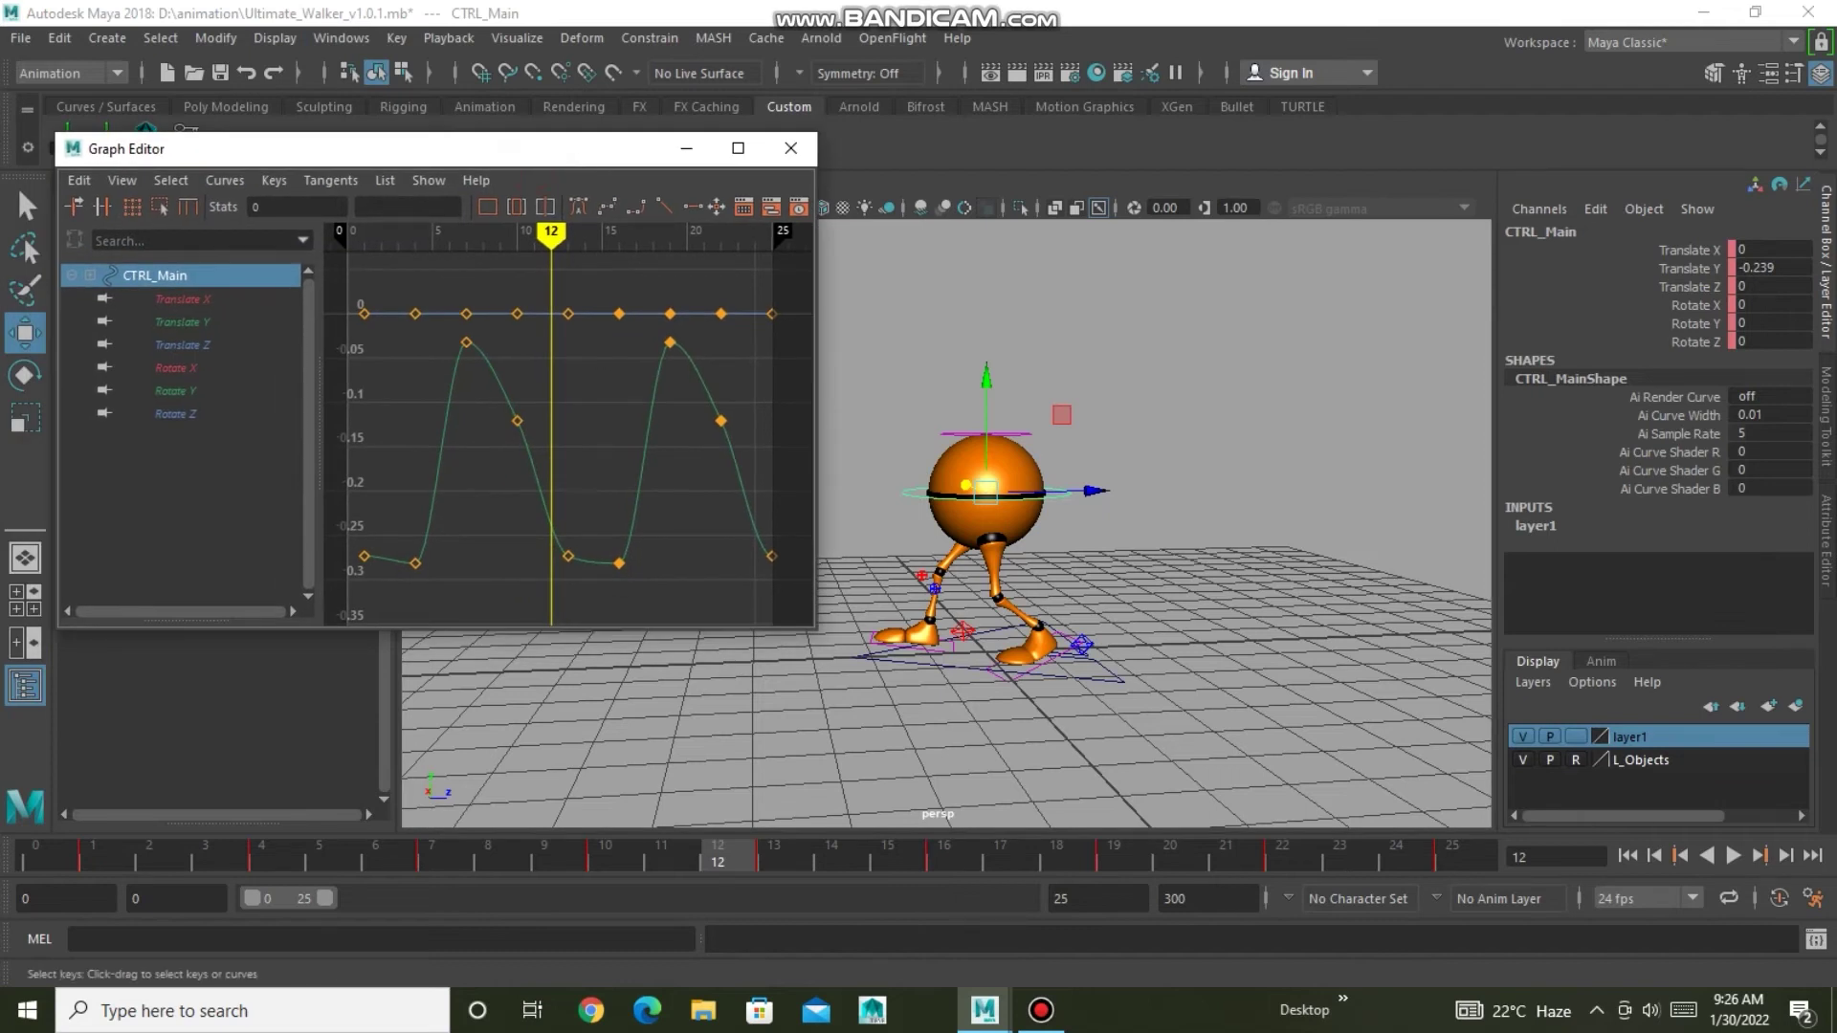
left_click(19, 188)
left_click(182, 322)
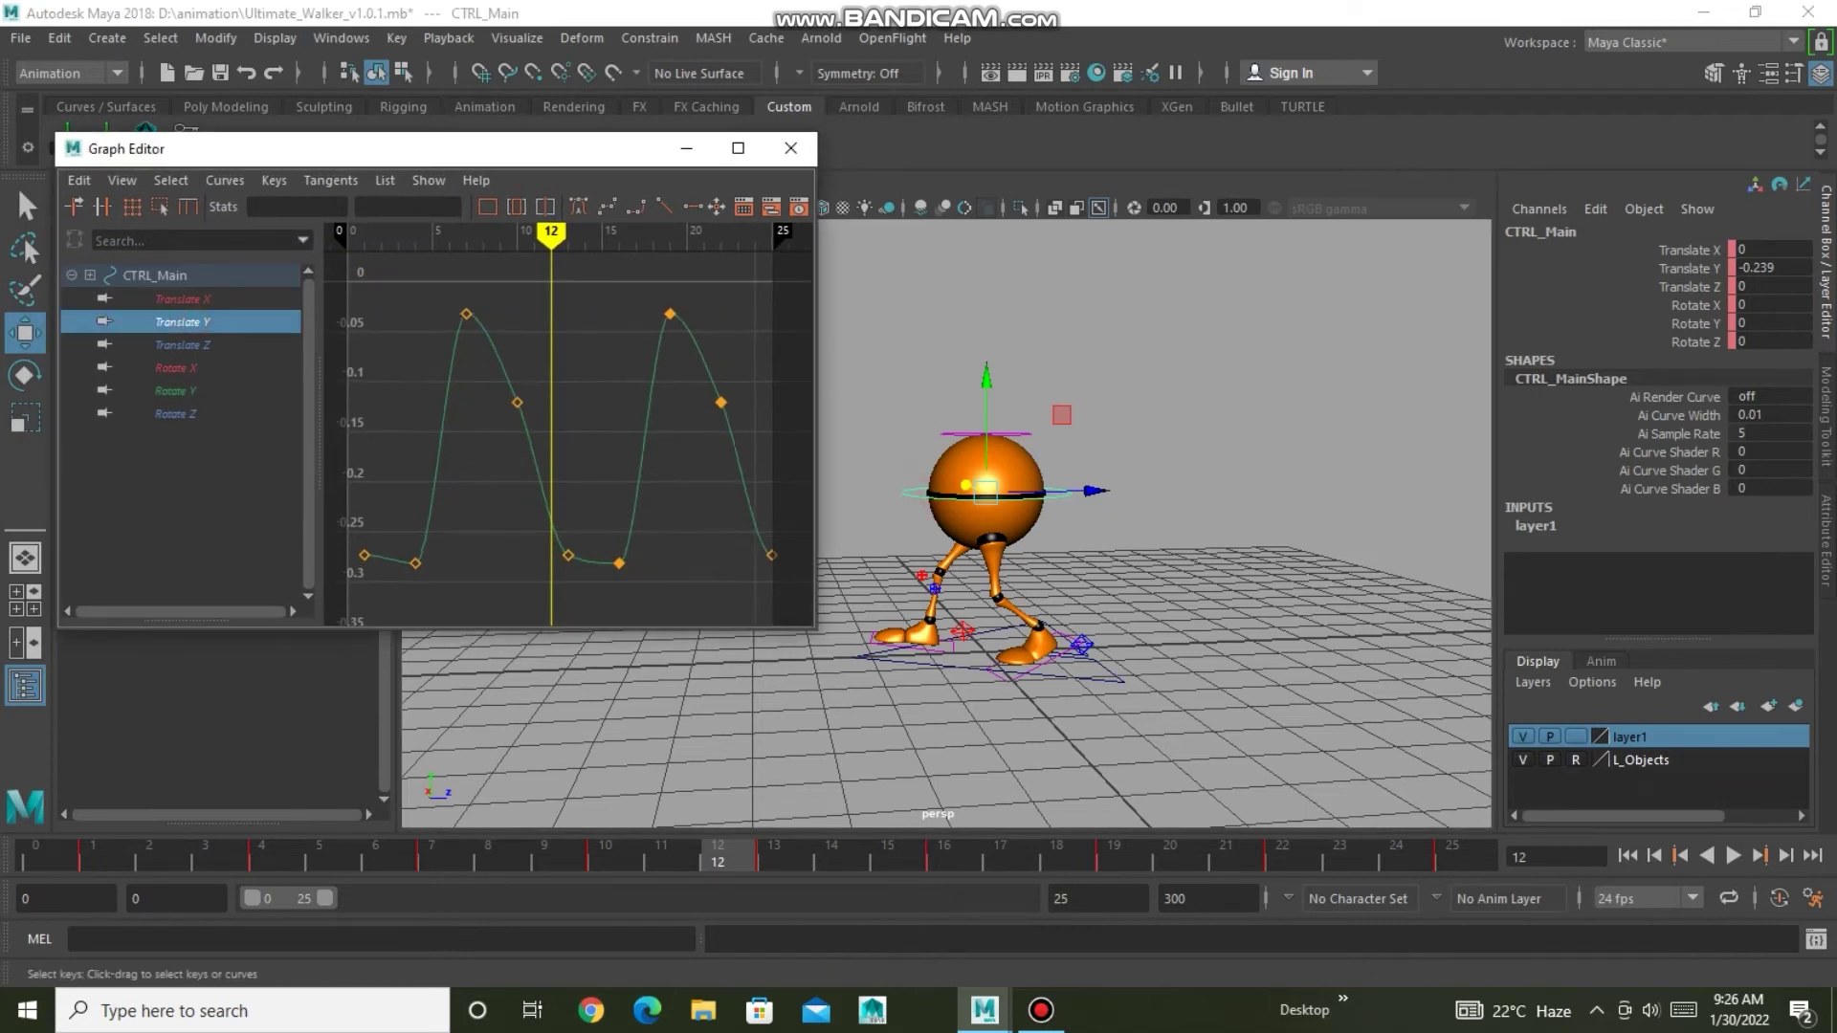
key("alt+v")
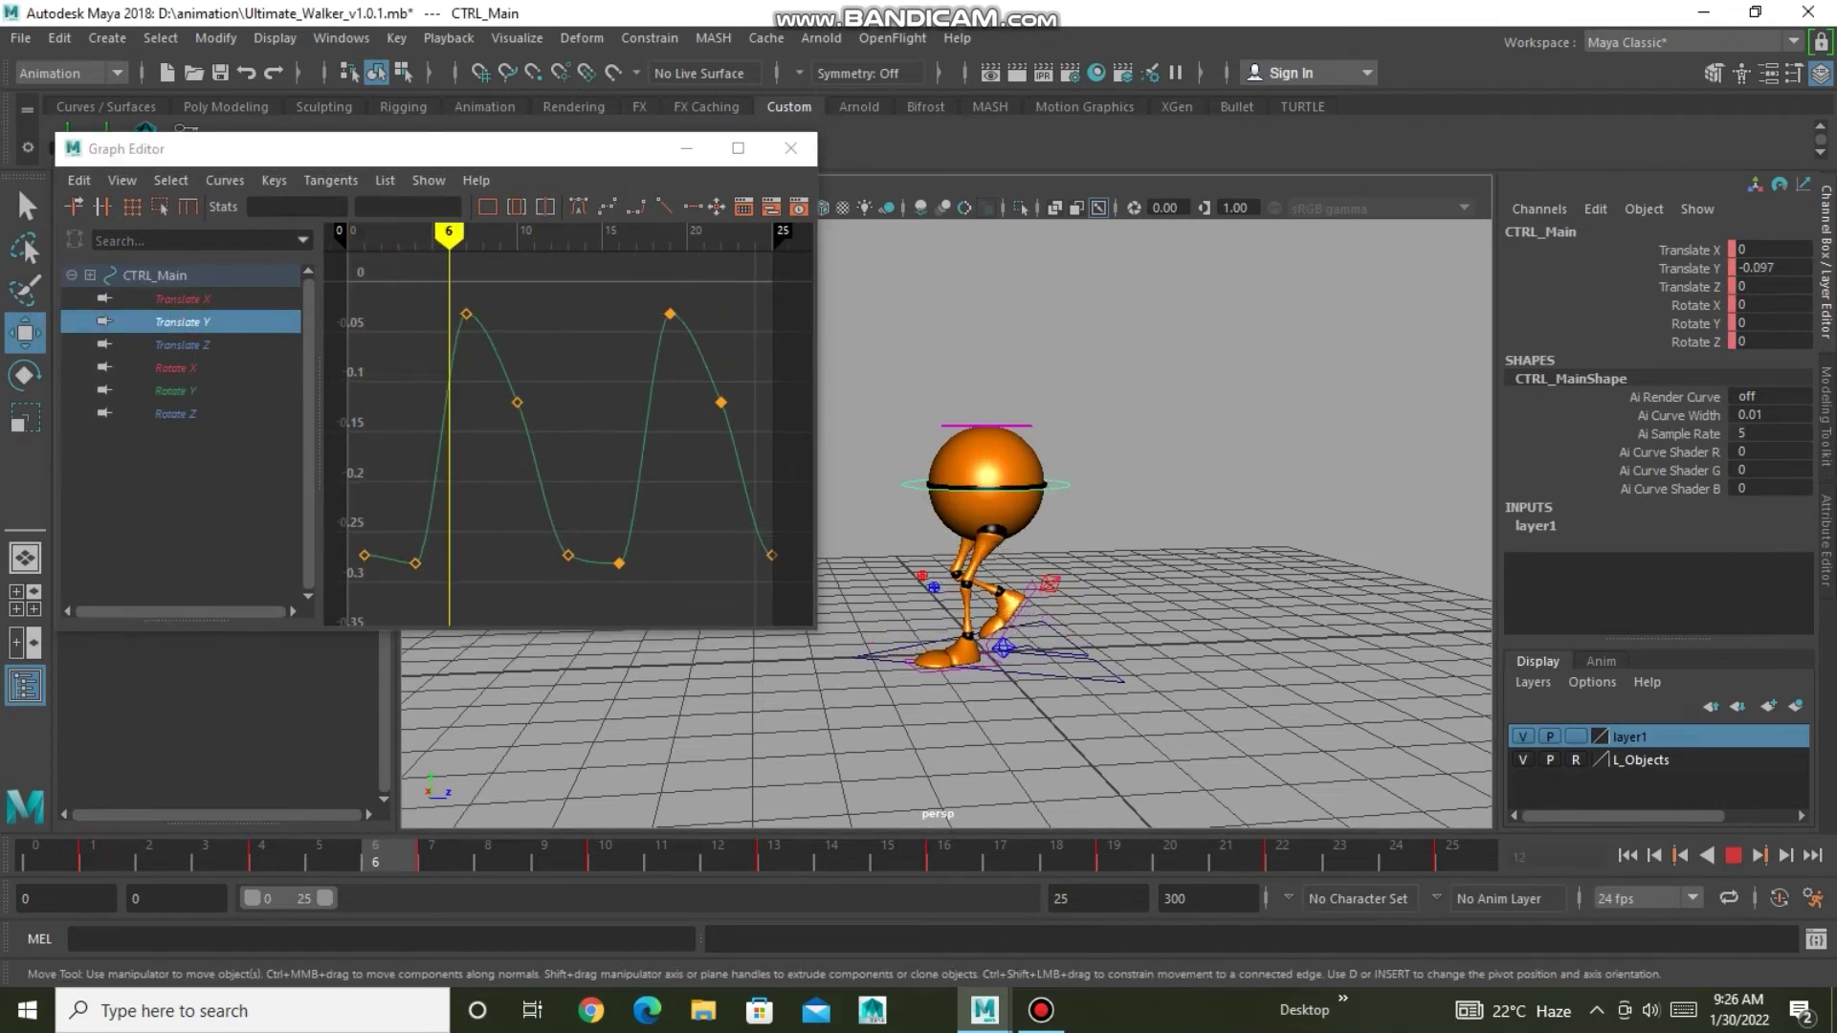
key("Escape")
Lower the Translate Y peak keys at frames 7 and 19 to about -0.13 and replay.
left_click_drag(419, 272, 683, 330)
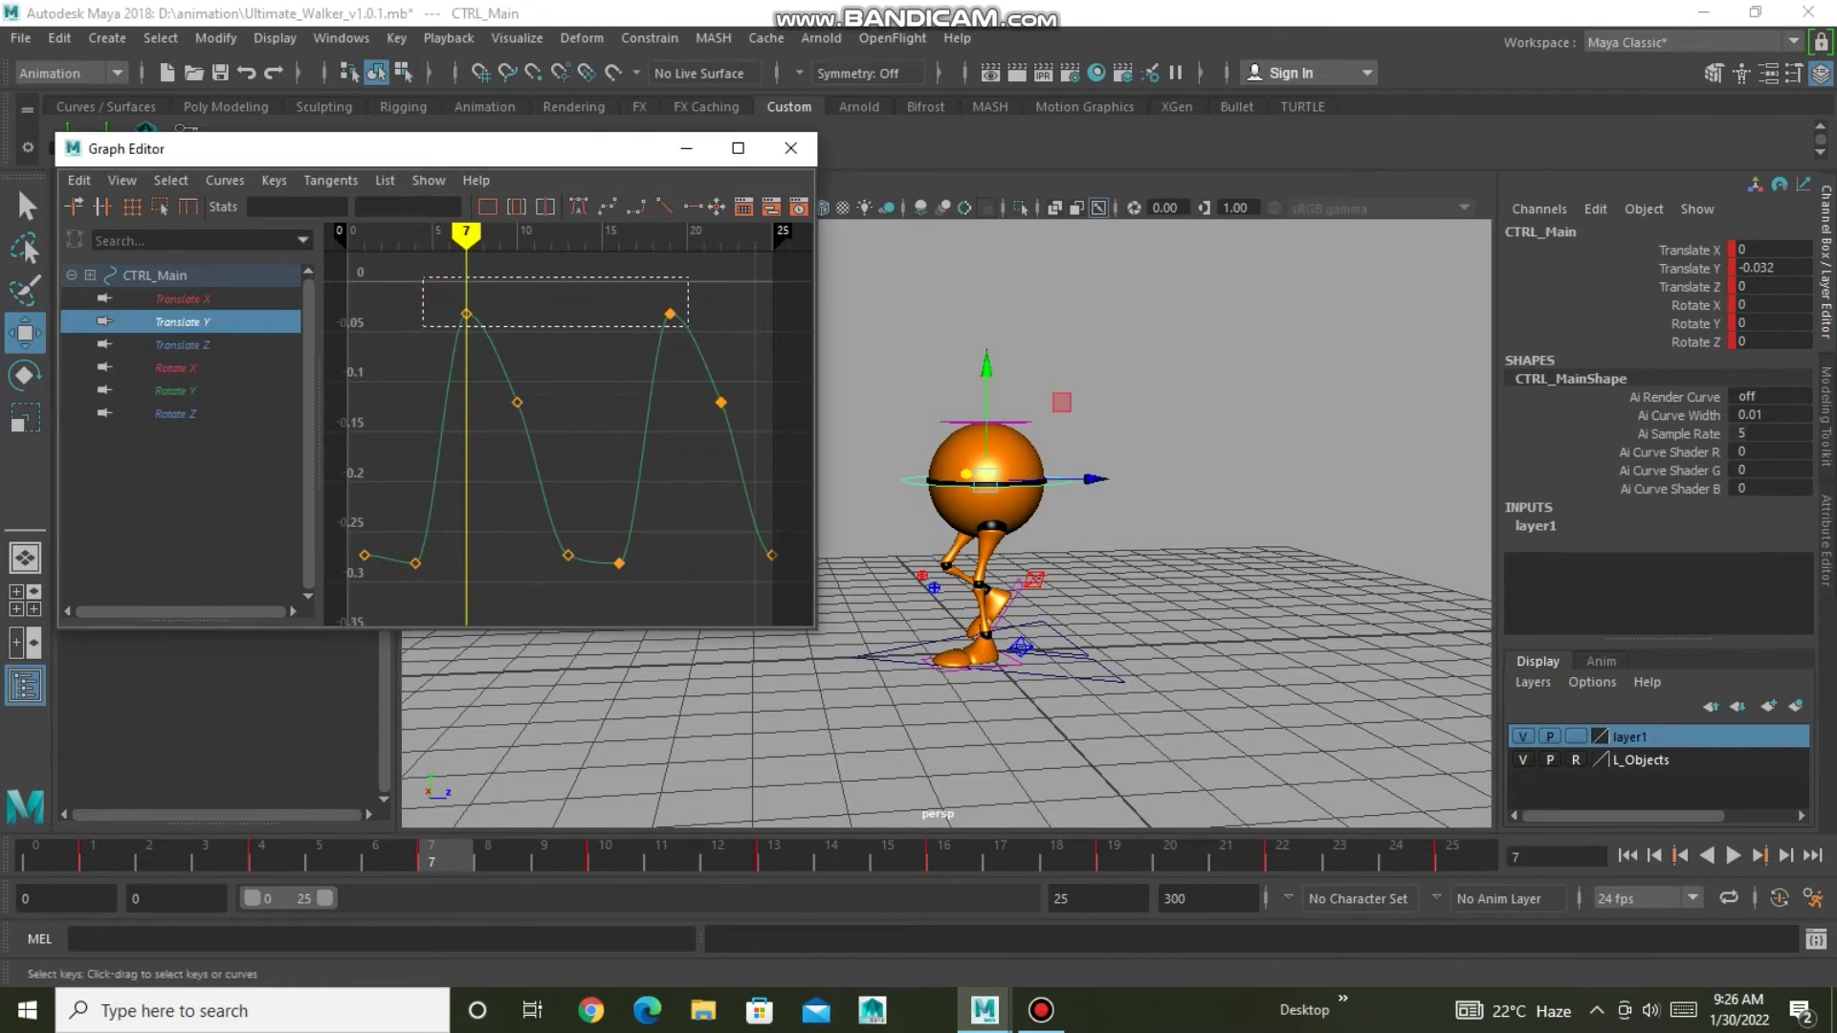
middle_click_drag(670, 314, 670, 416)
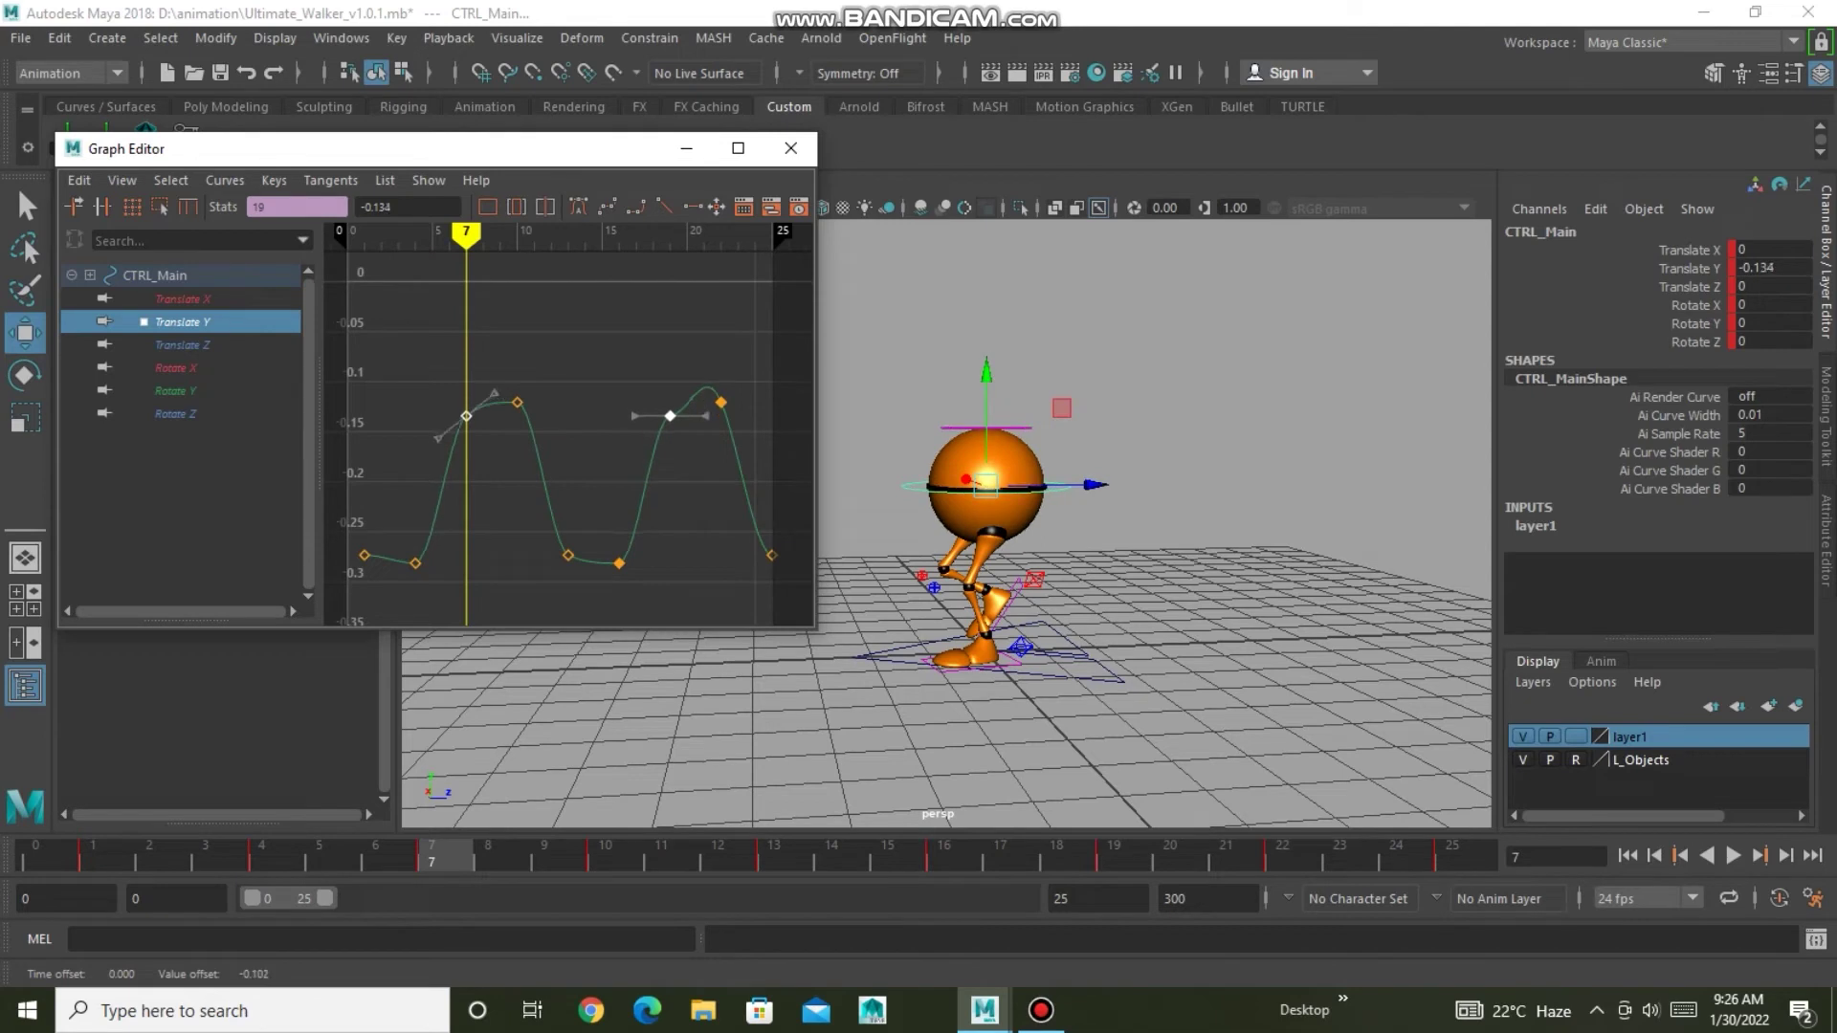
key("alt+v")
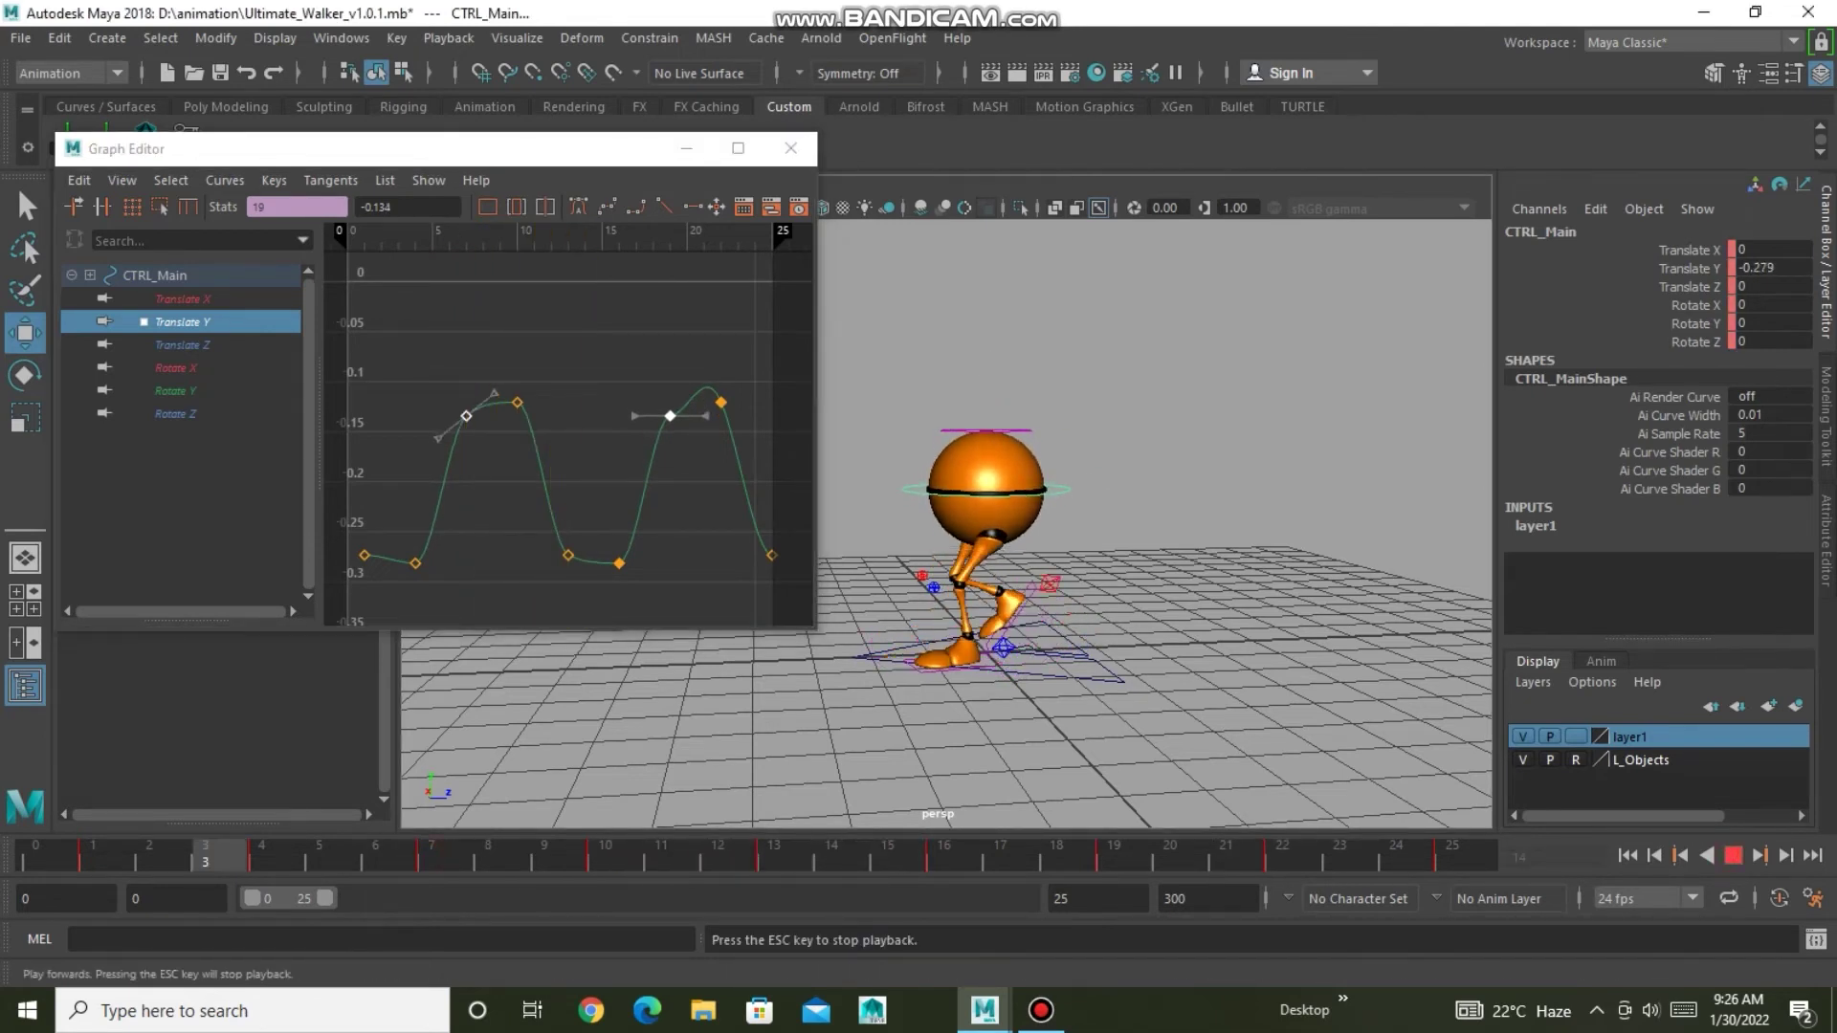
left_click(175, 413)
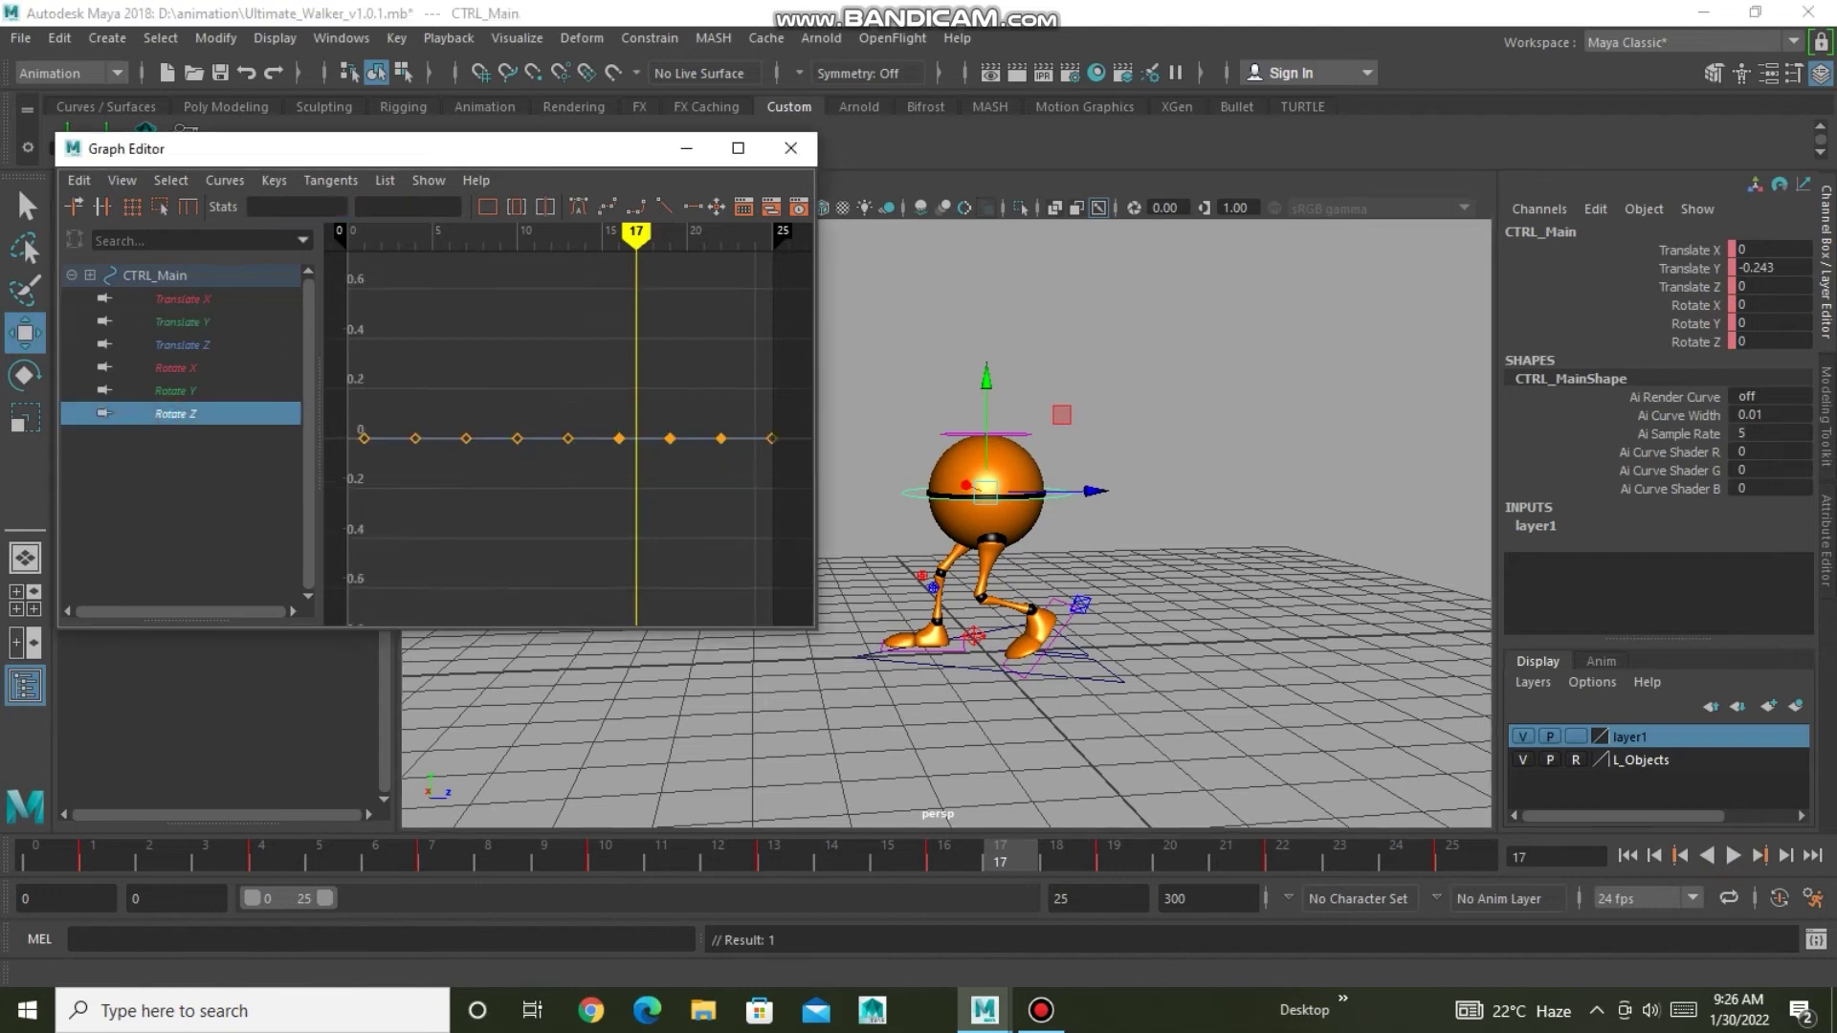
Delete the in-between Rotate Z keys before and after frame 13.
key("f")
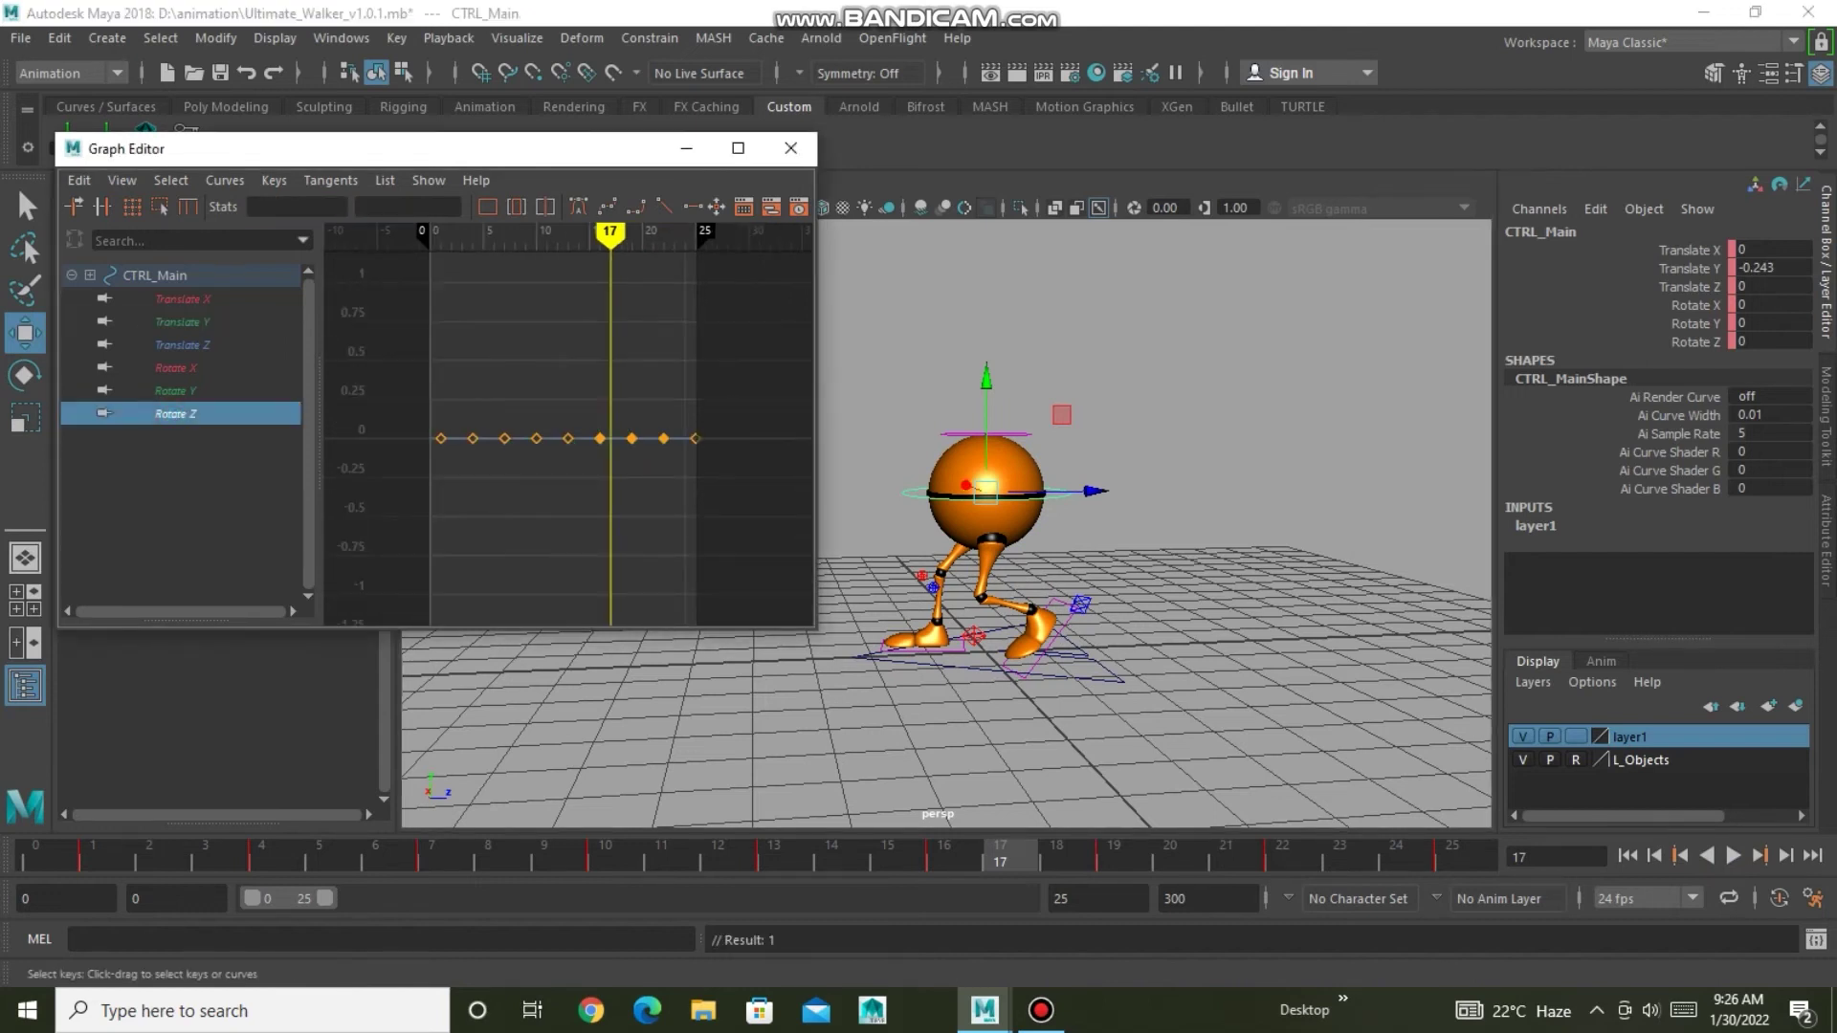
left_click_drag(403, 415, 517, 470)
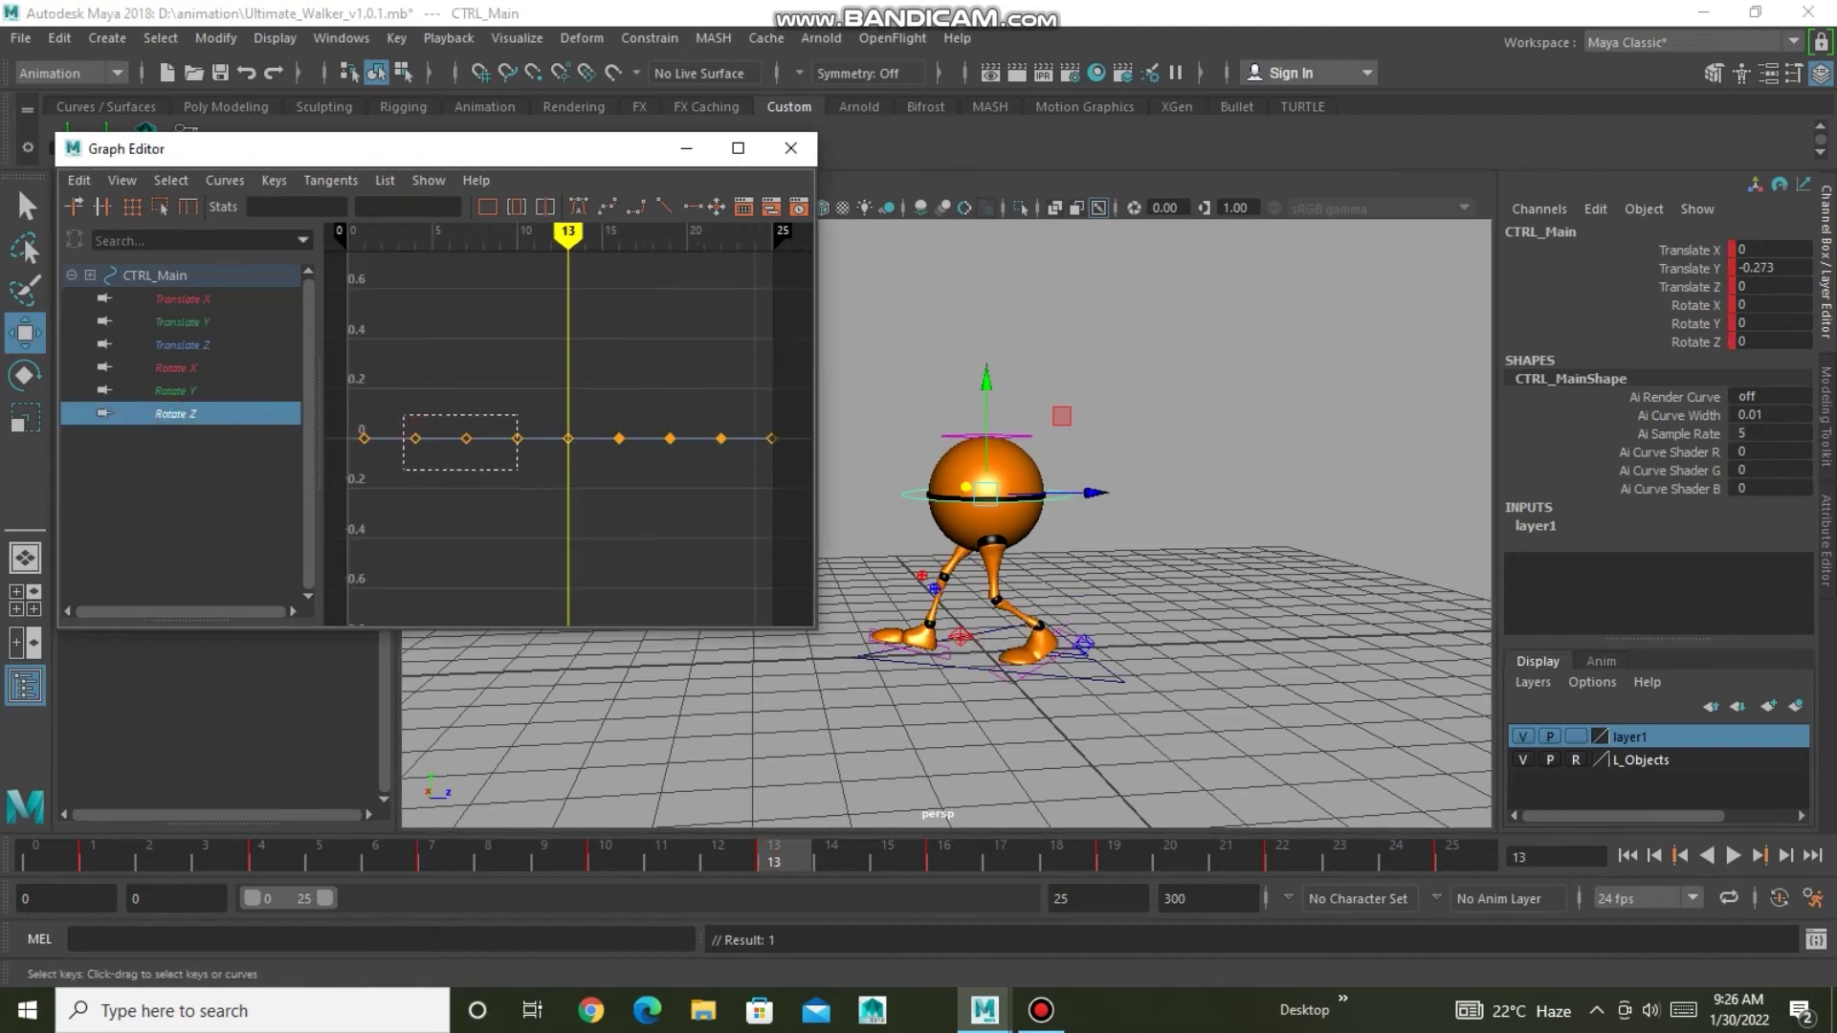
key("Delete")
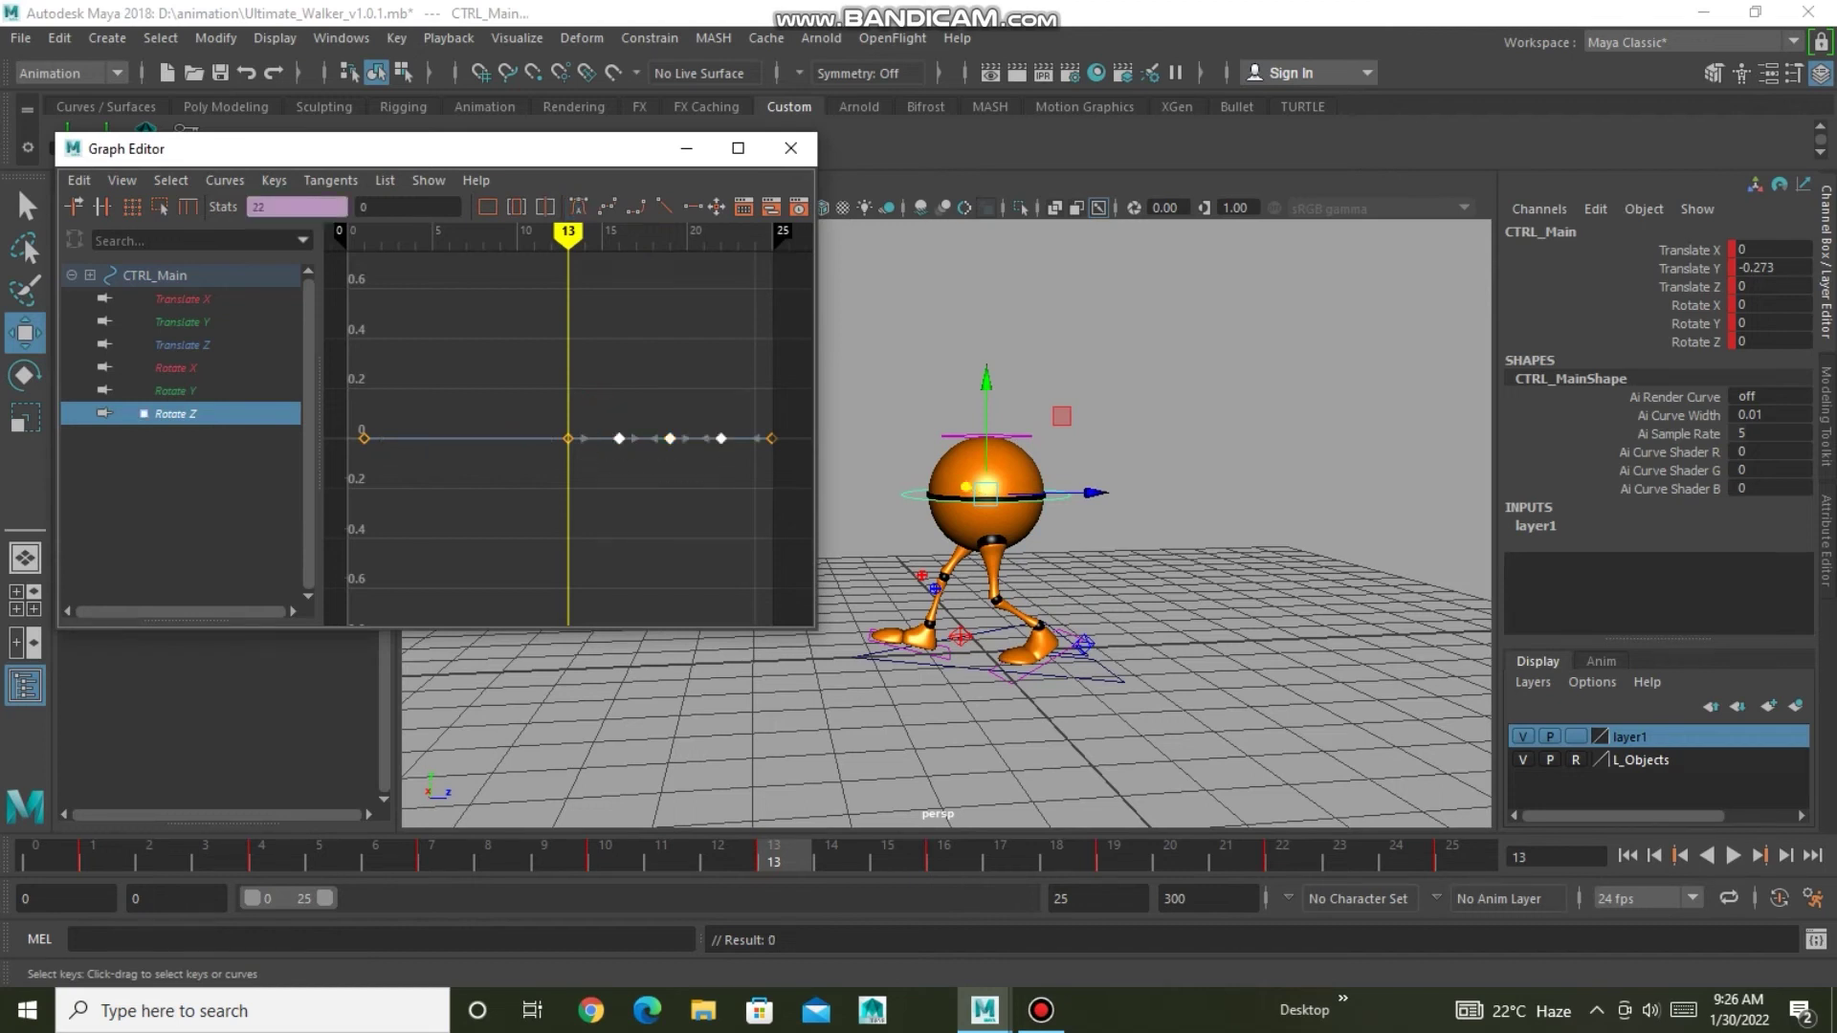
key("Delete")
Raise the frame 13 Rotate Z key to 0.607 and drop the end keys to about -0.58.
left_click_drag(507, 381, 605, 442)
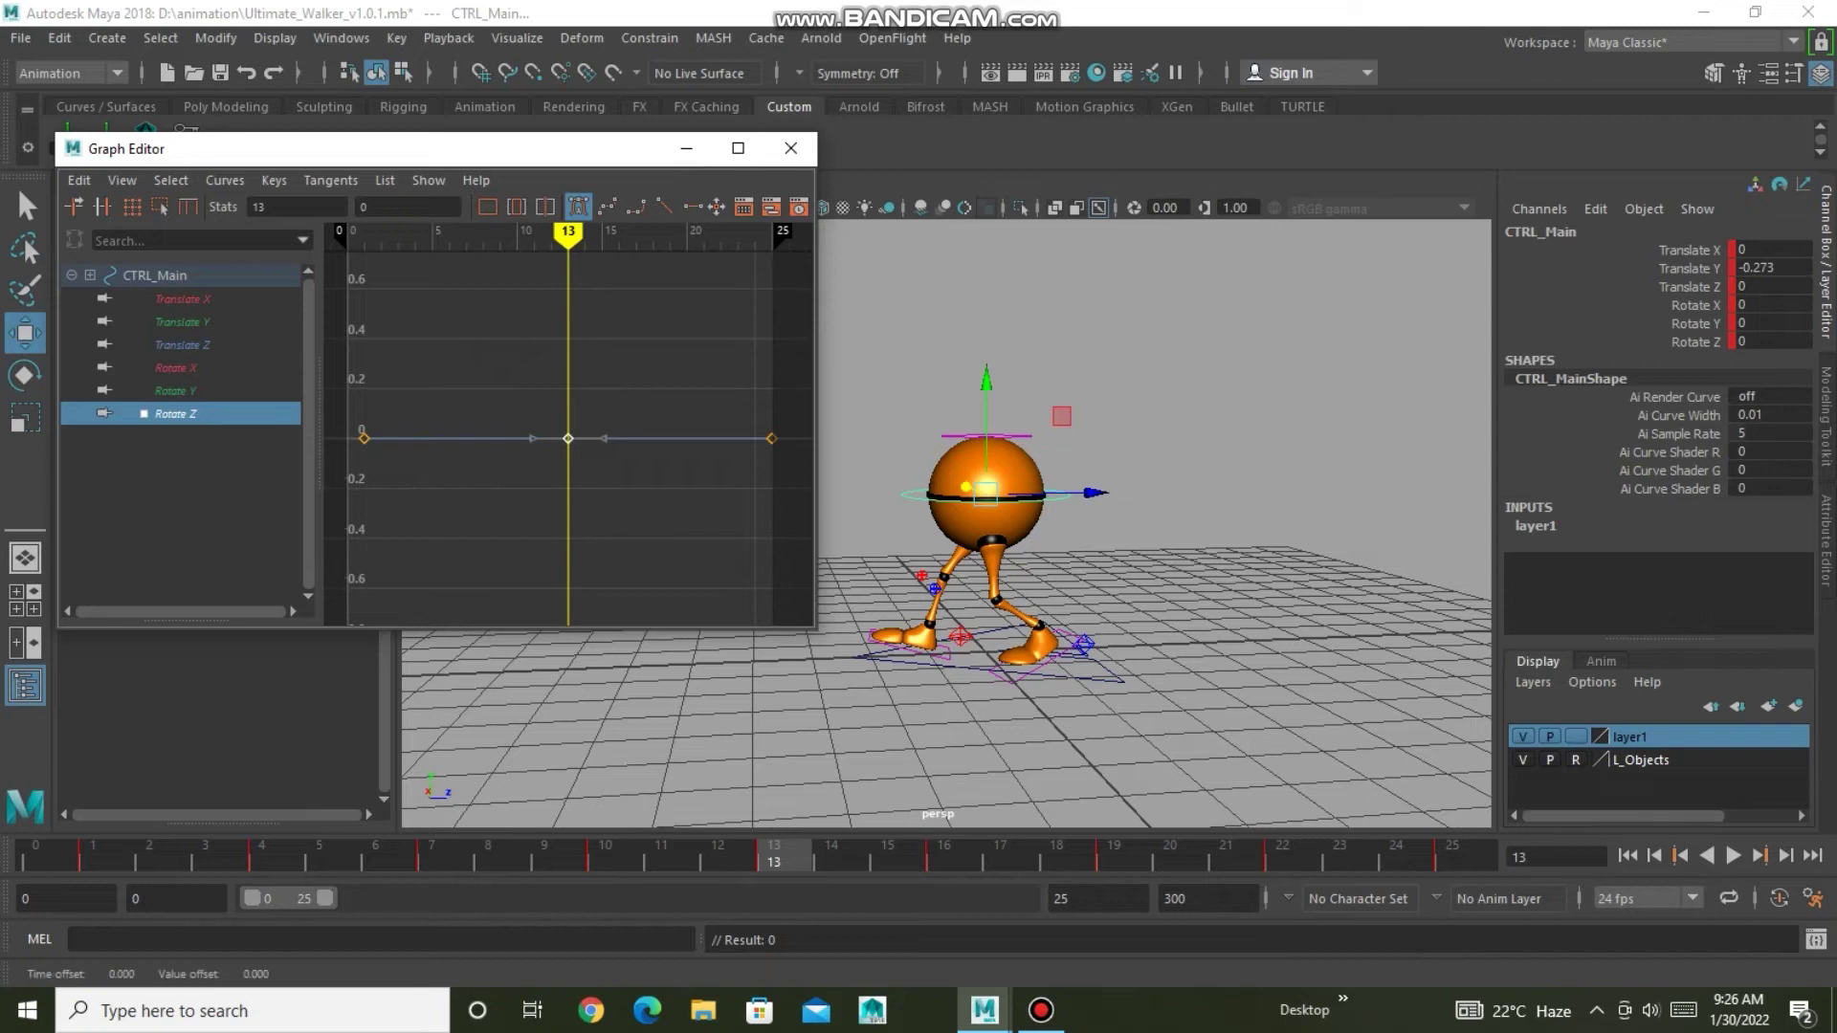
middle_click_drag(568, 438, 568, 287)
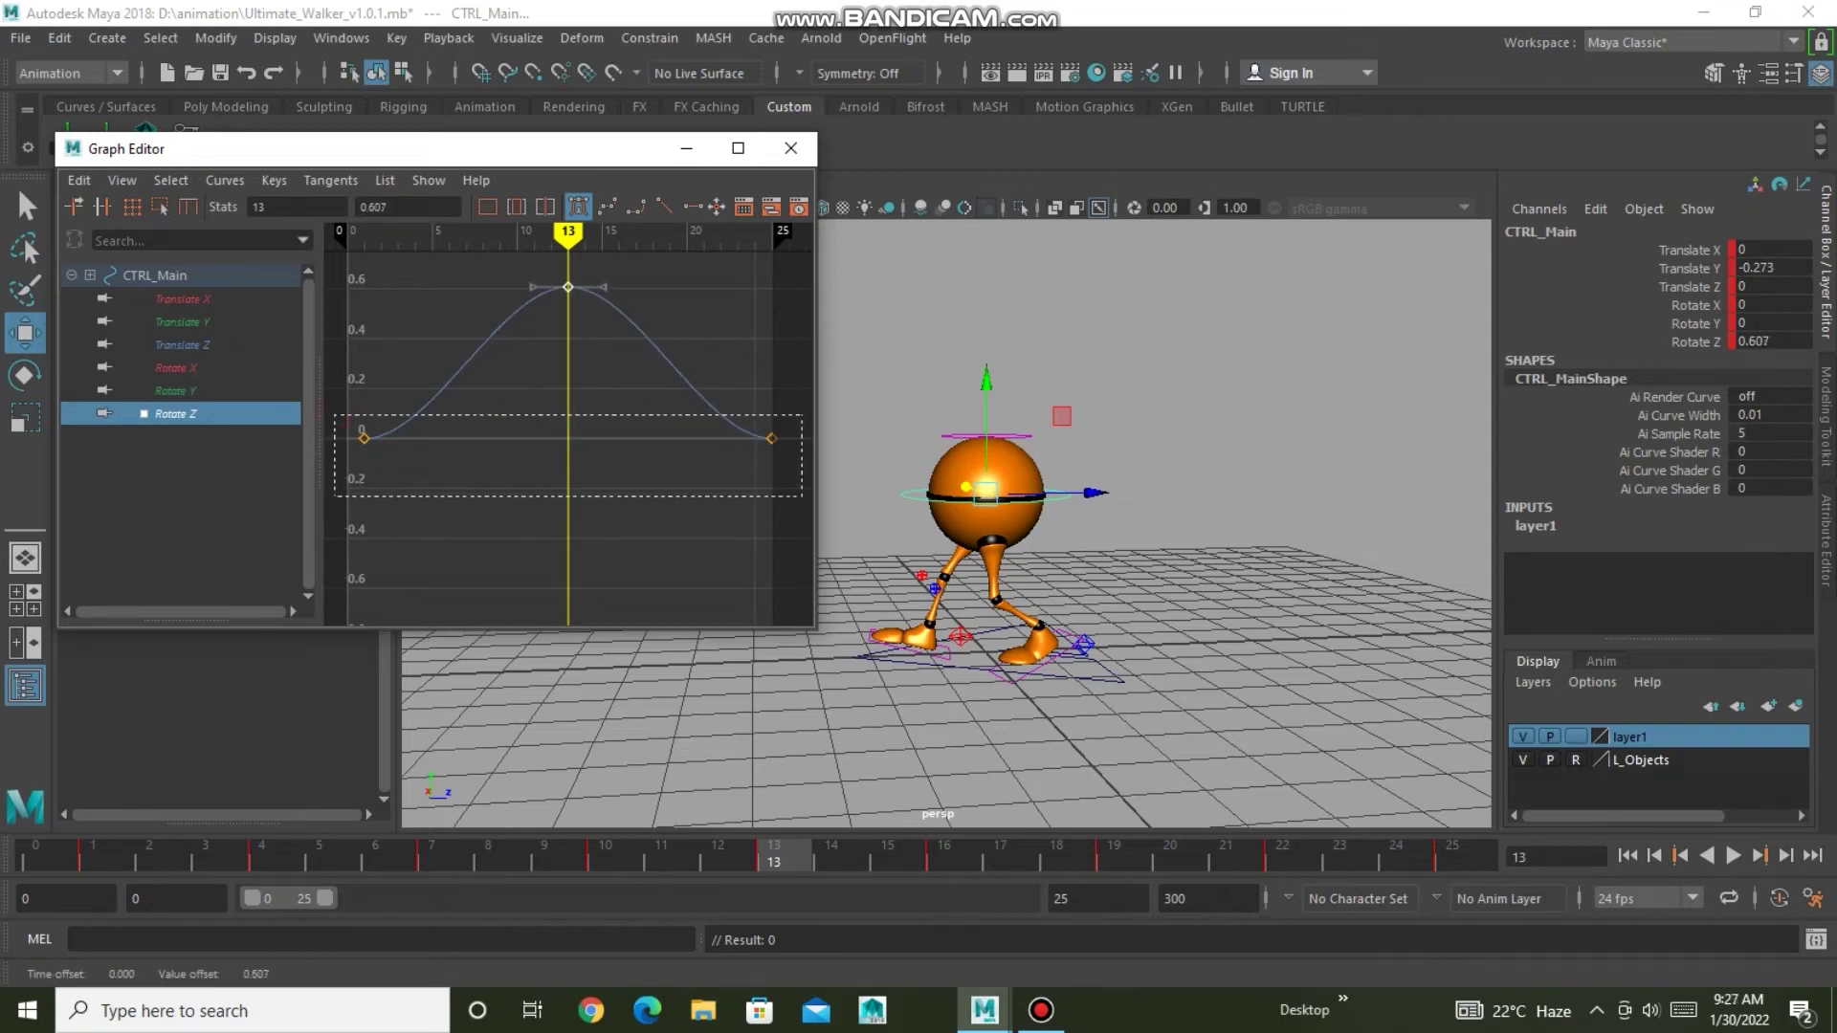
left_click_drag(335, 421, 794, 460)
middle_click_drag(771, 460, 771, 586)
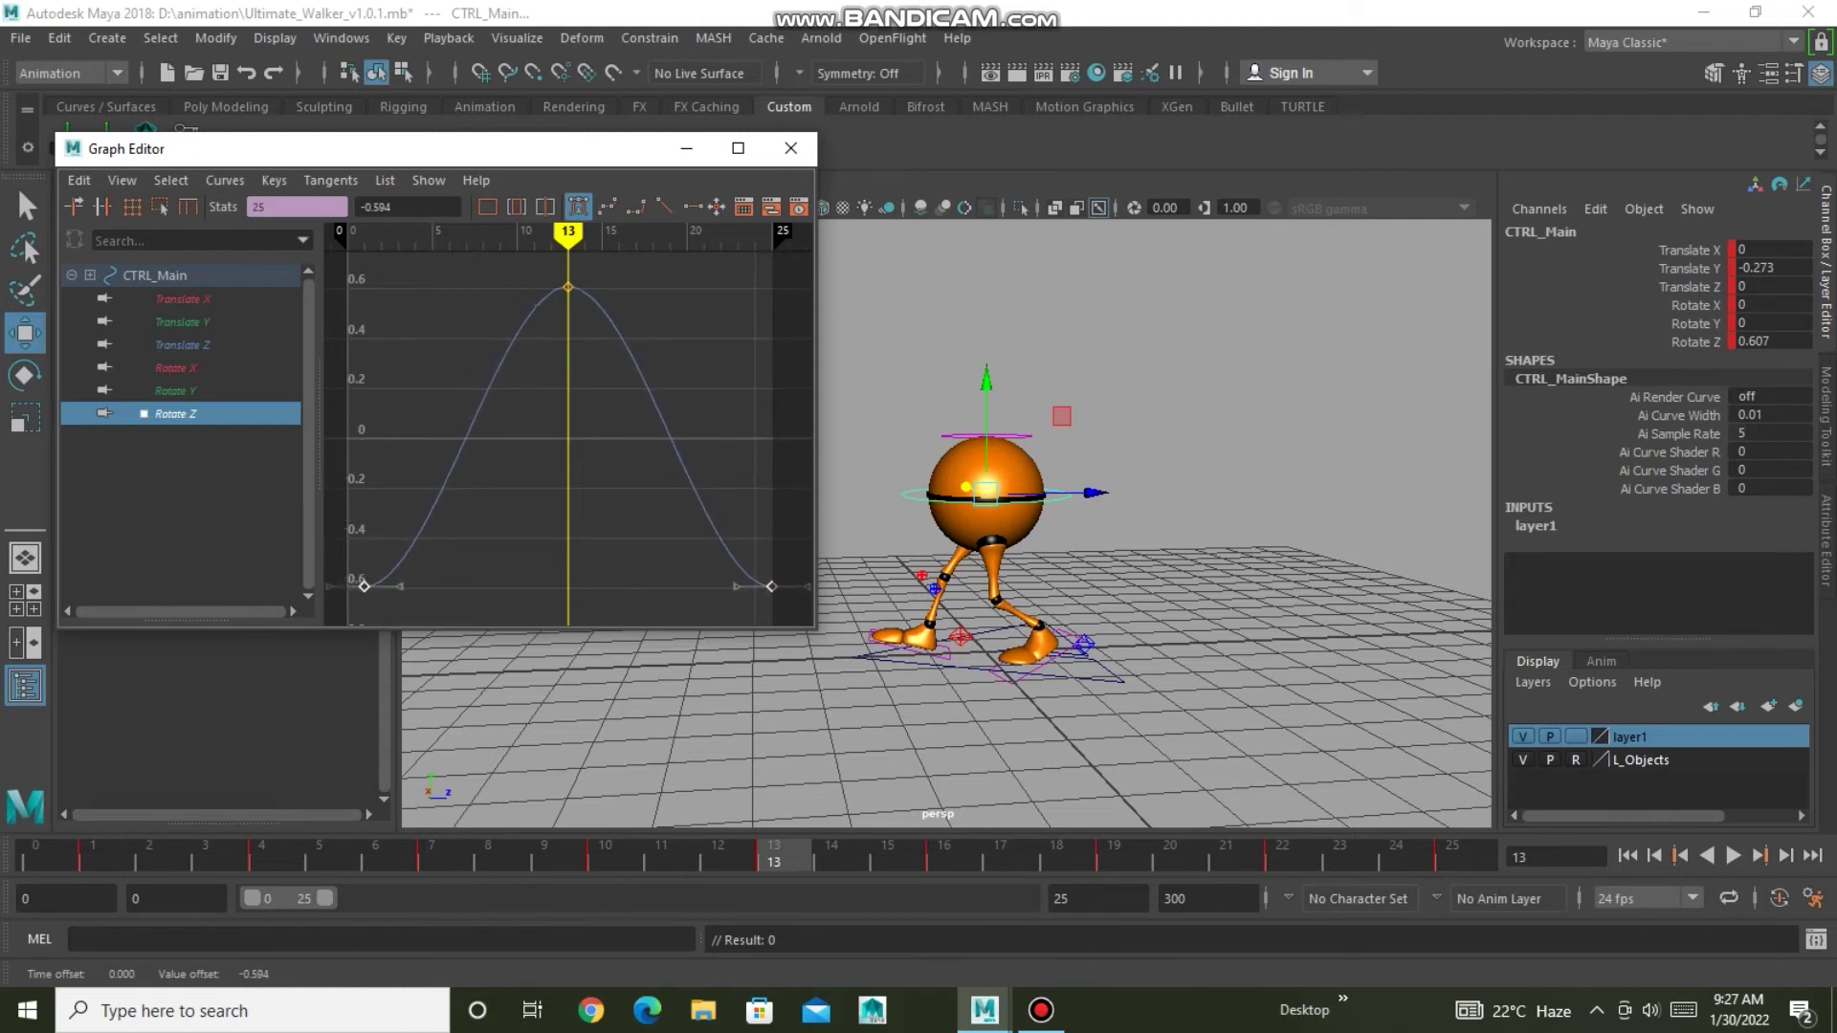
left_click(175, 390)
Delete the extra Rotate Y keys before and after frame 13.
left_click_drag(392, 414, 537, 476)
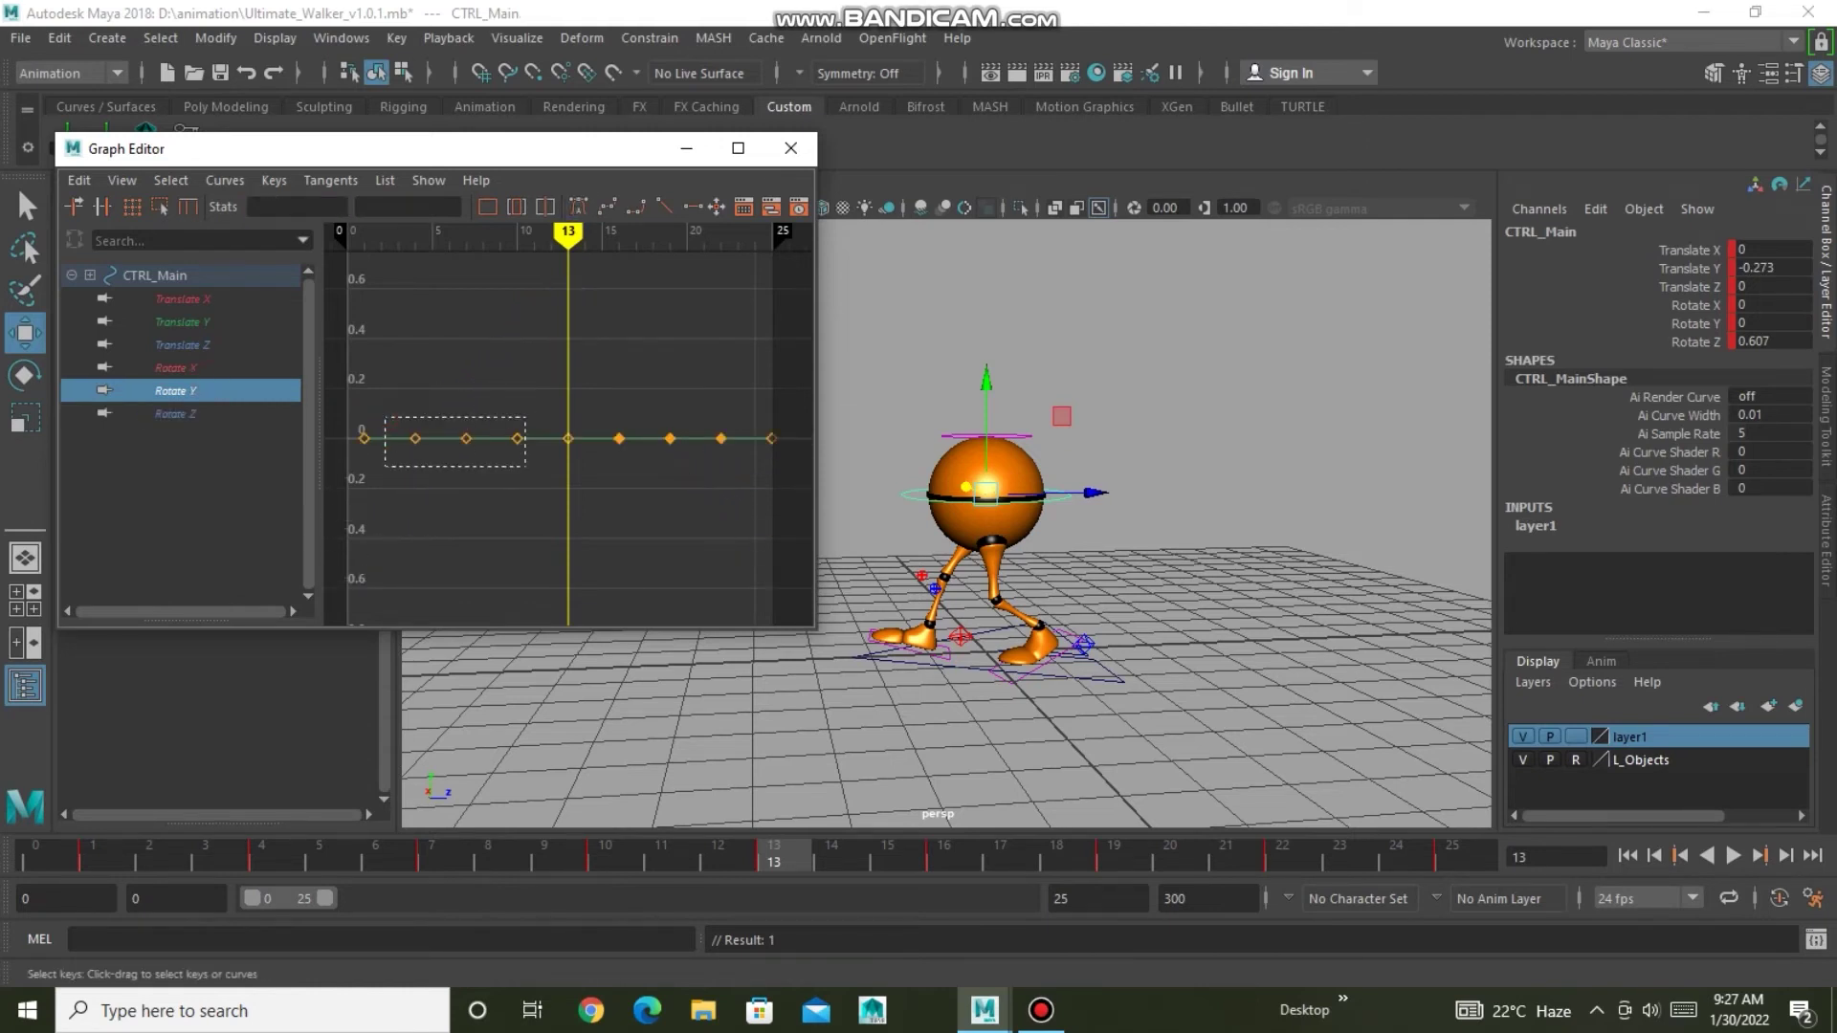
key("Delete")
left_click_drag(602, 402, 729, 447)
key("Delete")
Raise the frame 13 Rotate Y key to 0.612 and lower the end keys to about -0.575.
left_click(569, 438)
middle_click_drag(569, 438, 568, 288)
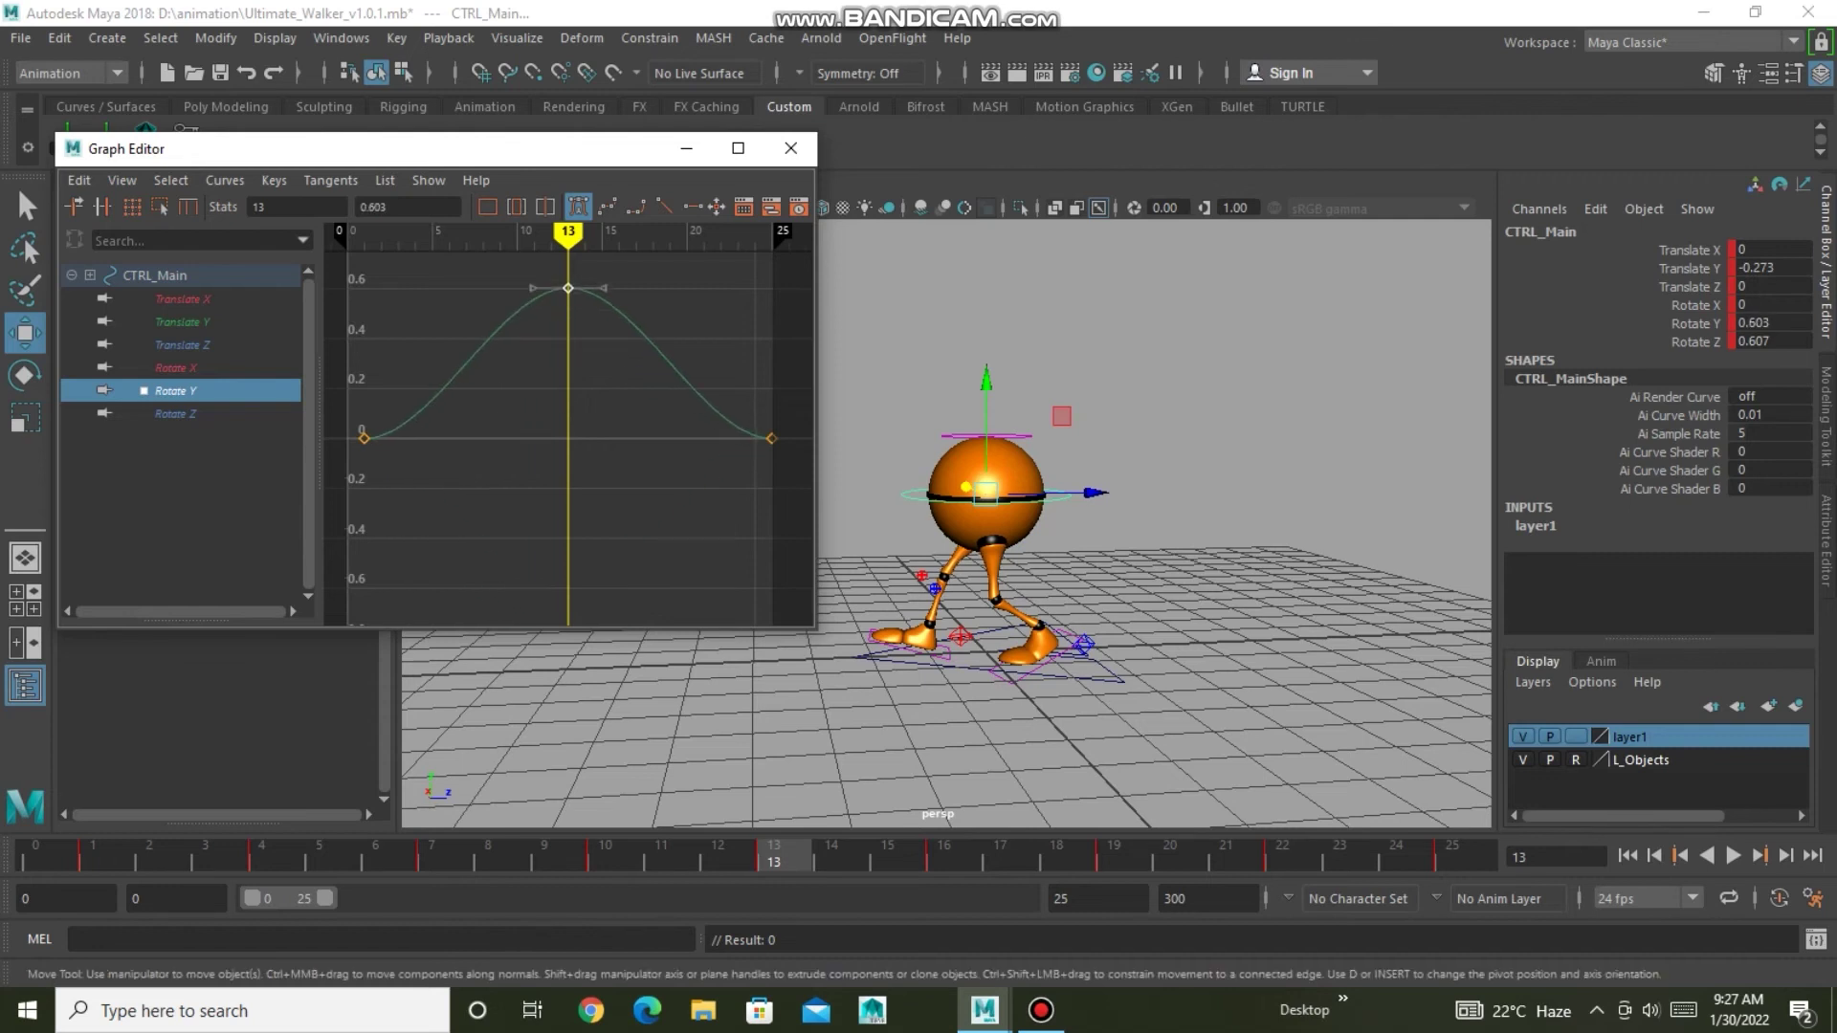
key("space")
key("space")
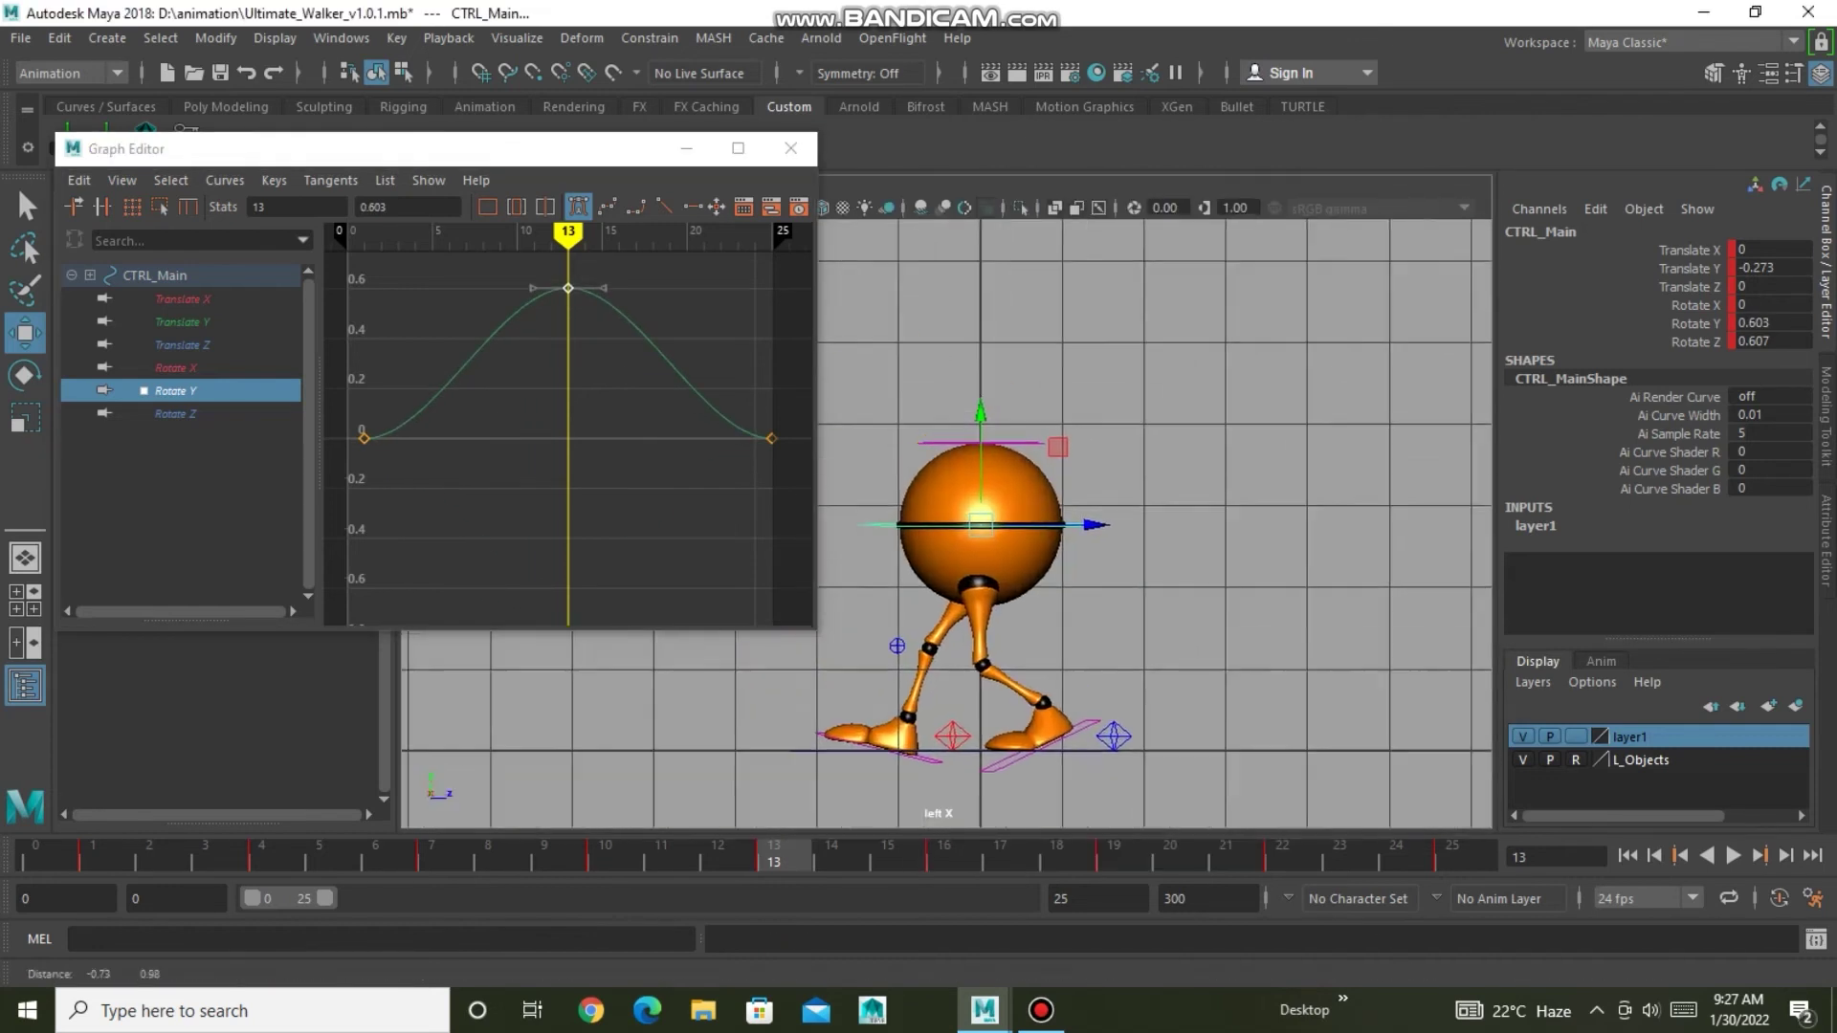
middle_click_drag(569, 288, 568, 285)
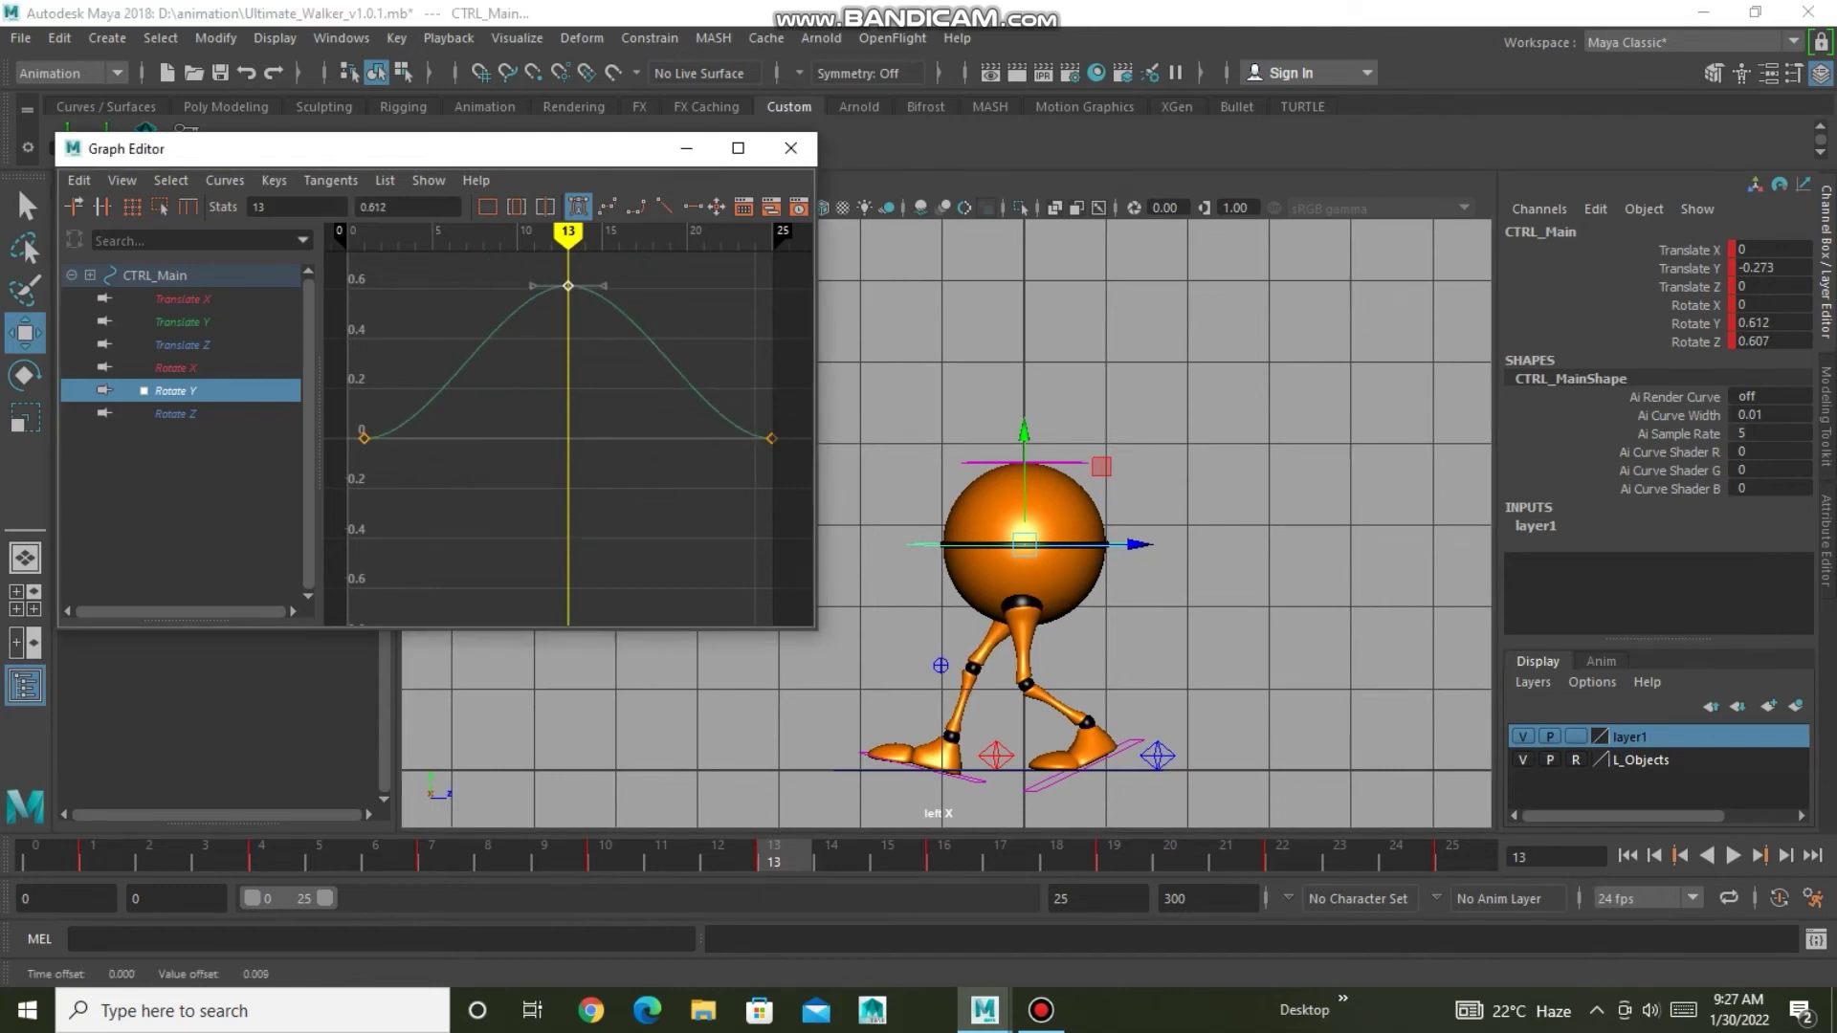
left_click_drag(344, 402, 790, 522)
middle_click_drag(771, 438, 771, 587)
key("Up")
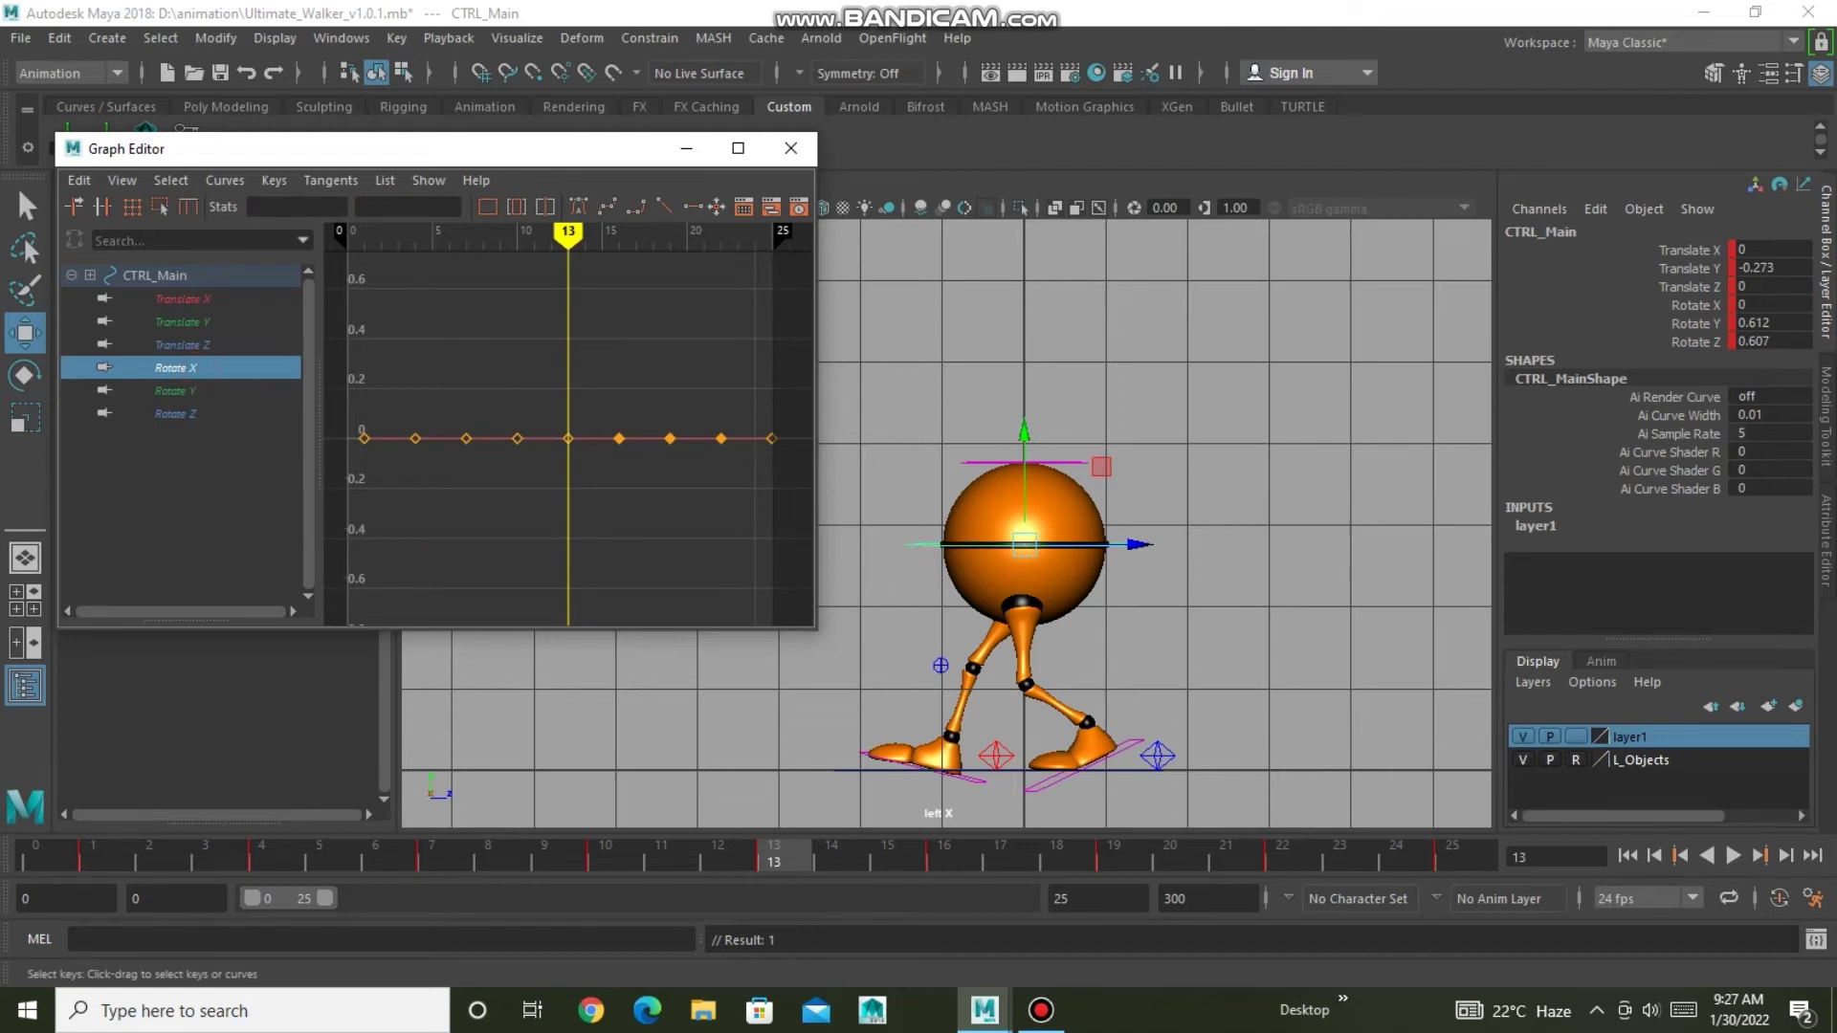
Delete the extra Rotate X keys and raise frames 7 and 19 to about 0.598.
key("Delete")
left_click_drag(508, 417, 528, 459)
key("Delete")
key("Delete")
left_click_drag(442, 404, 488, 457)
left_click_drag(623, 409, 681, 464, "shift")
middle_click_drag(669, 439, 669, 289)
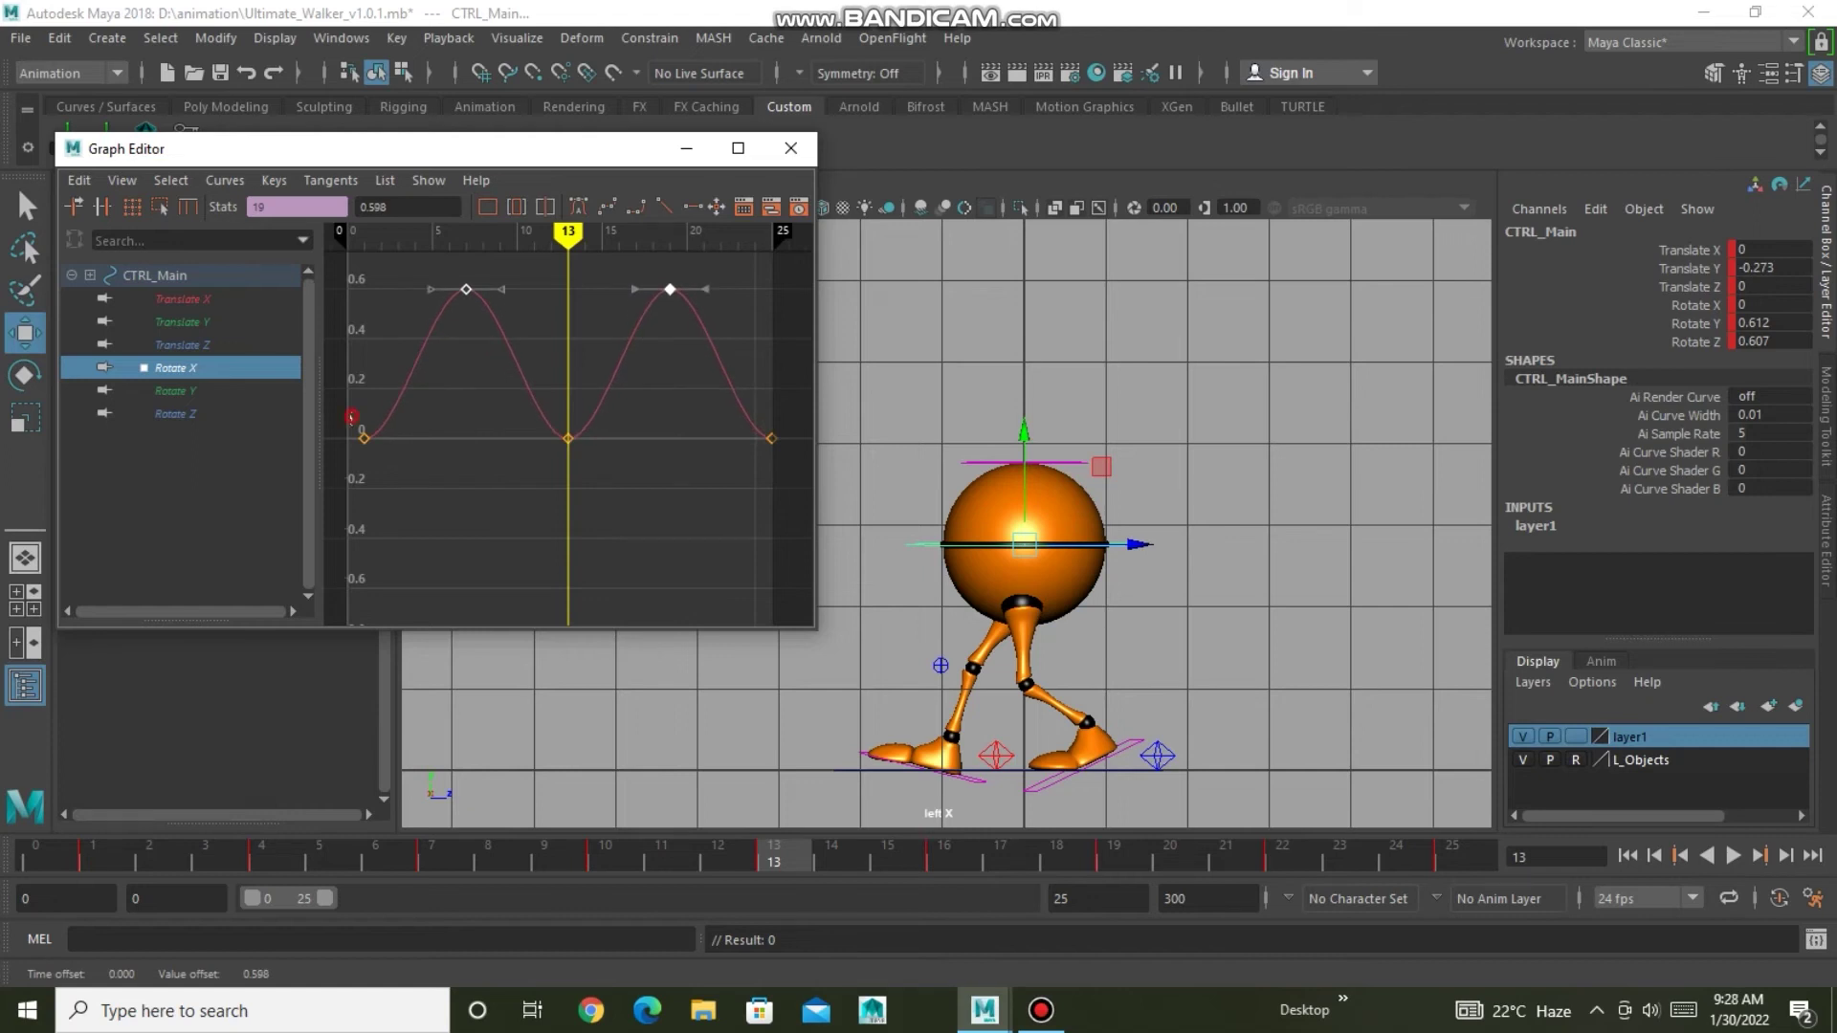
Drop the Rotate X keys at frames 0, 13 and 25 to -0.747.
left_click_drag(351, 417, 612, 502)
key("f")
middle_click_drag(568, 440, 568, 590)
key("a")
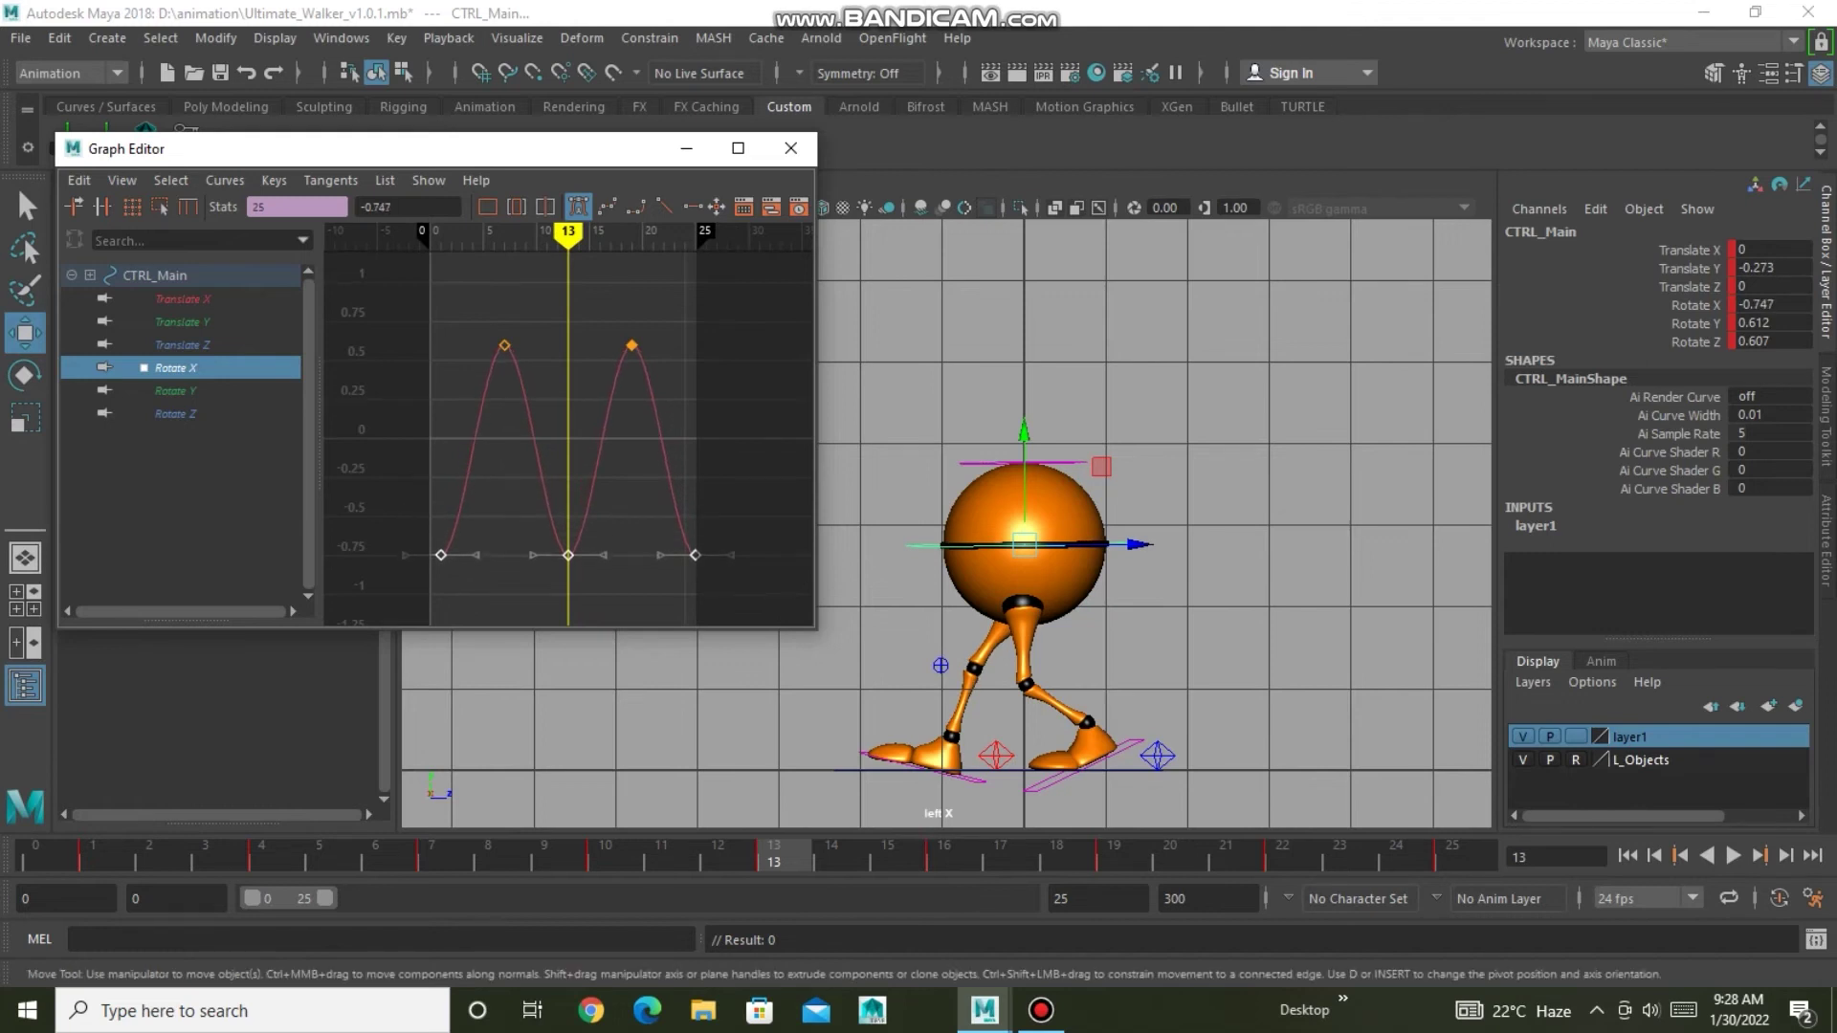
left_click(181, 299)
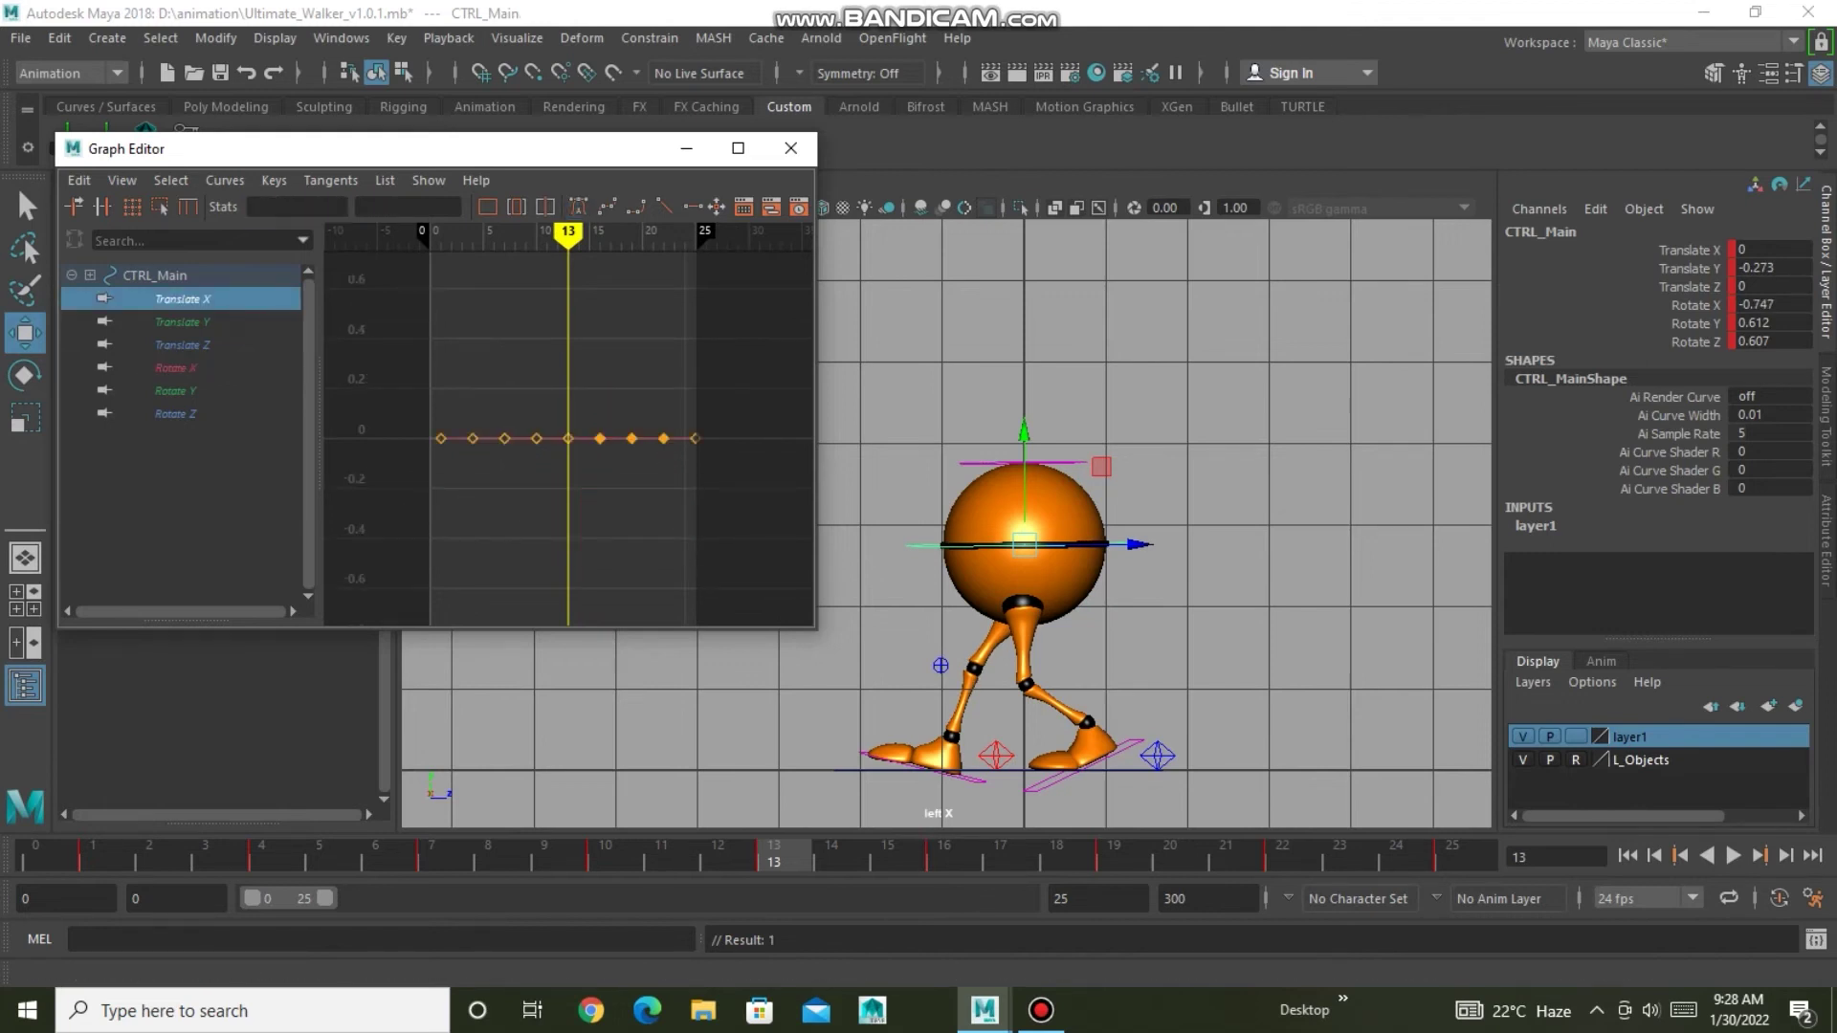
Check the Translate Z curve and perspective view, undoing an accidental body move.
left_click(181, 344)
key("space")
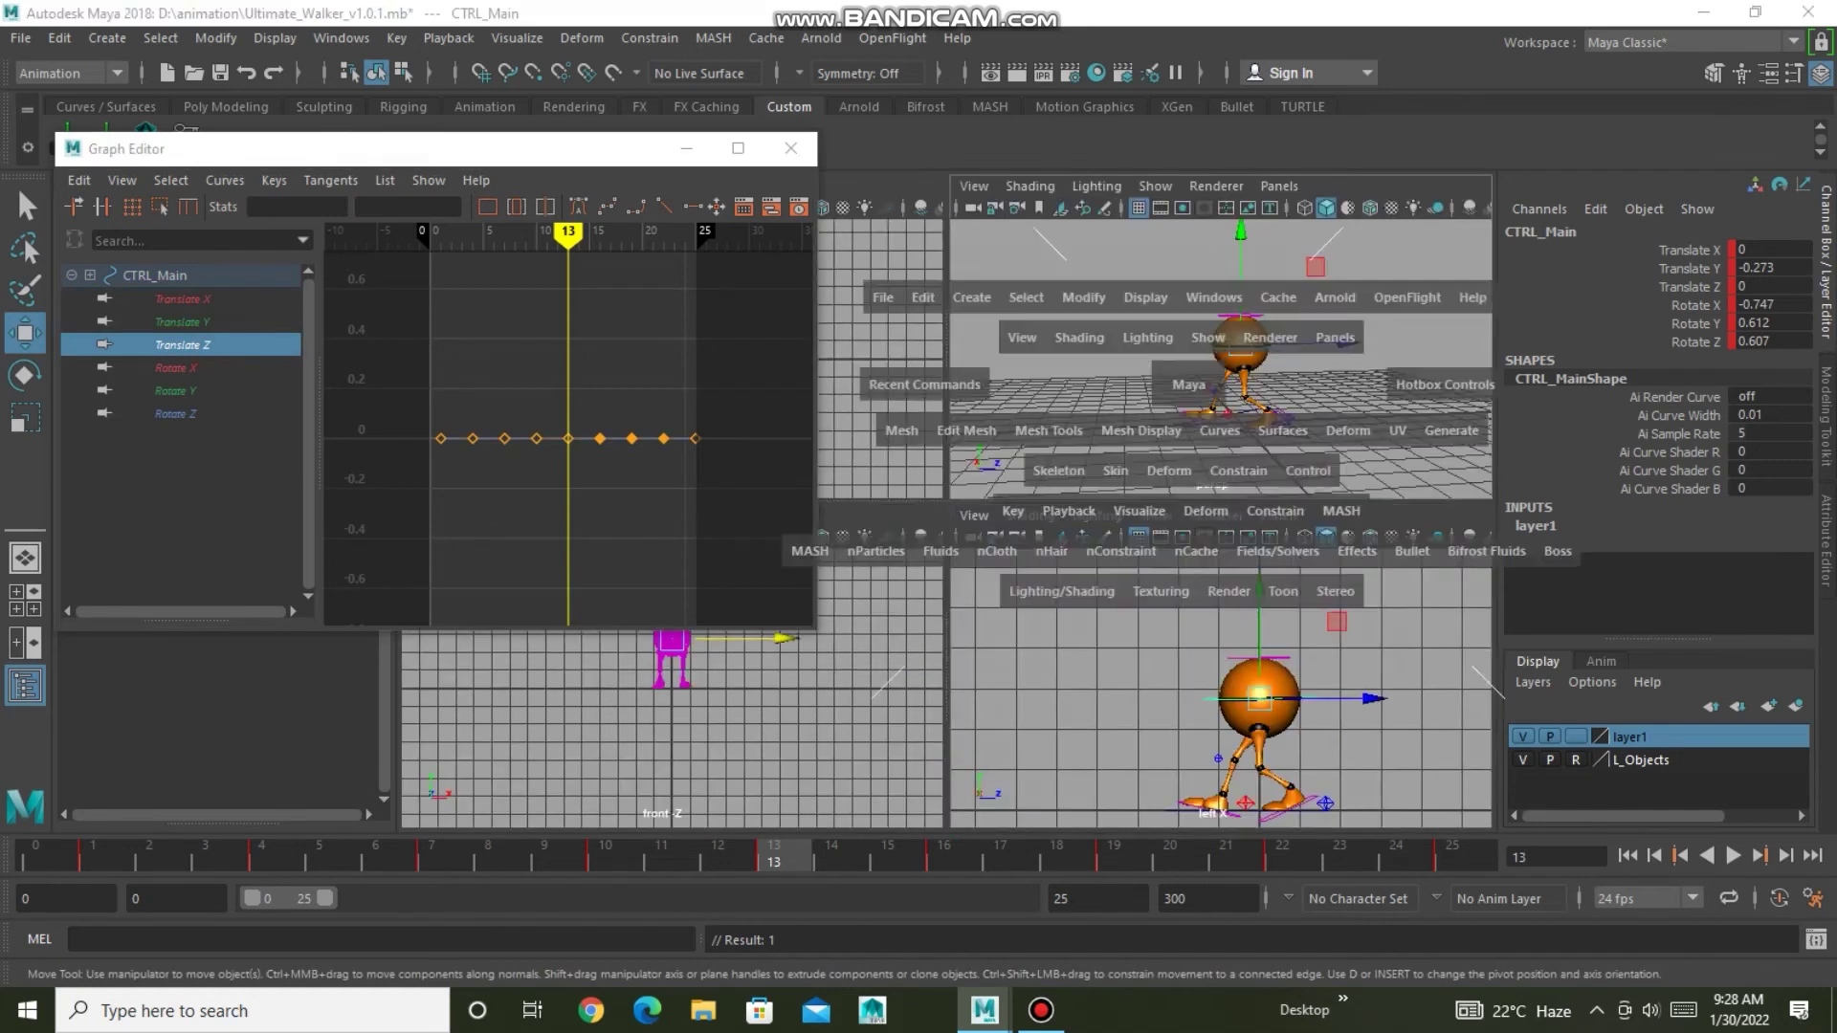
key("space")
left_click_drag(957, 497, 1014, 493, "alt")
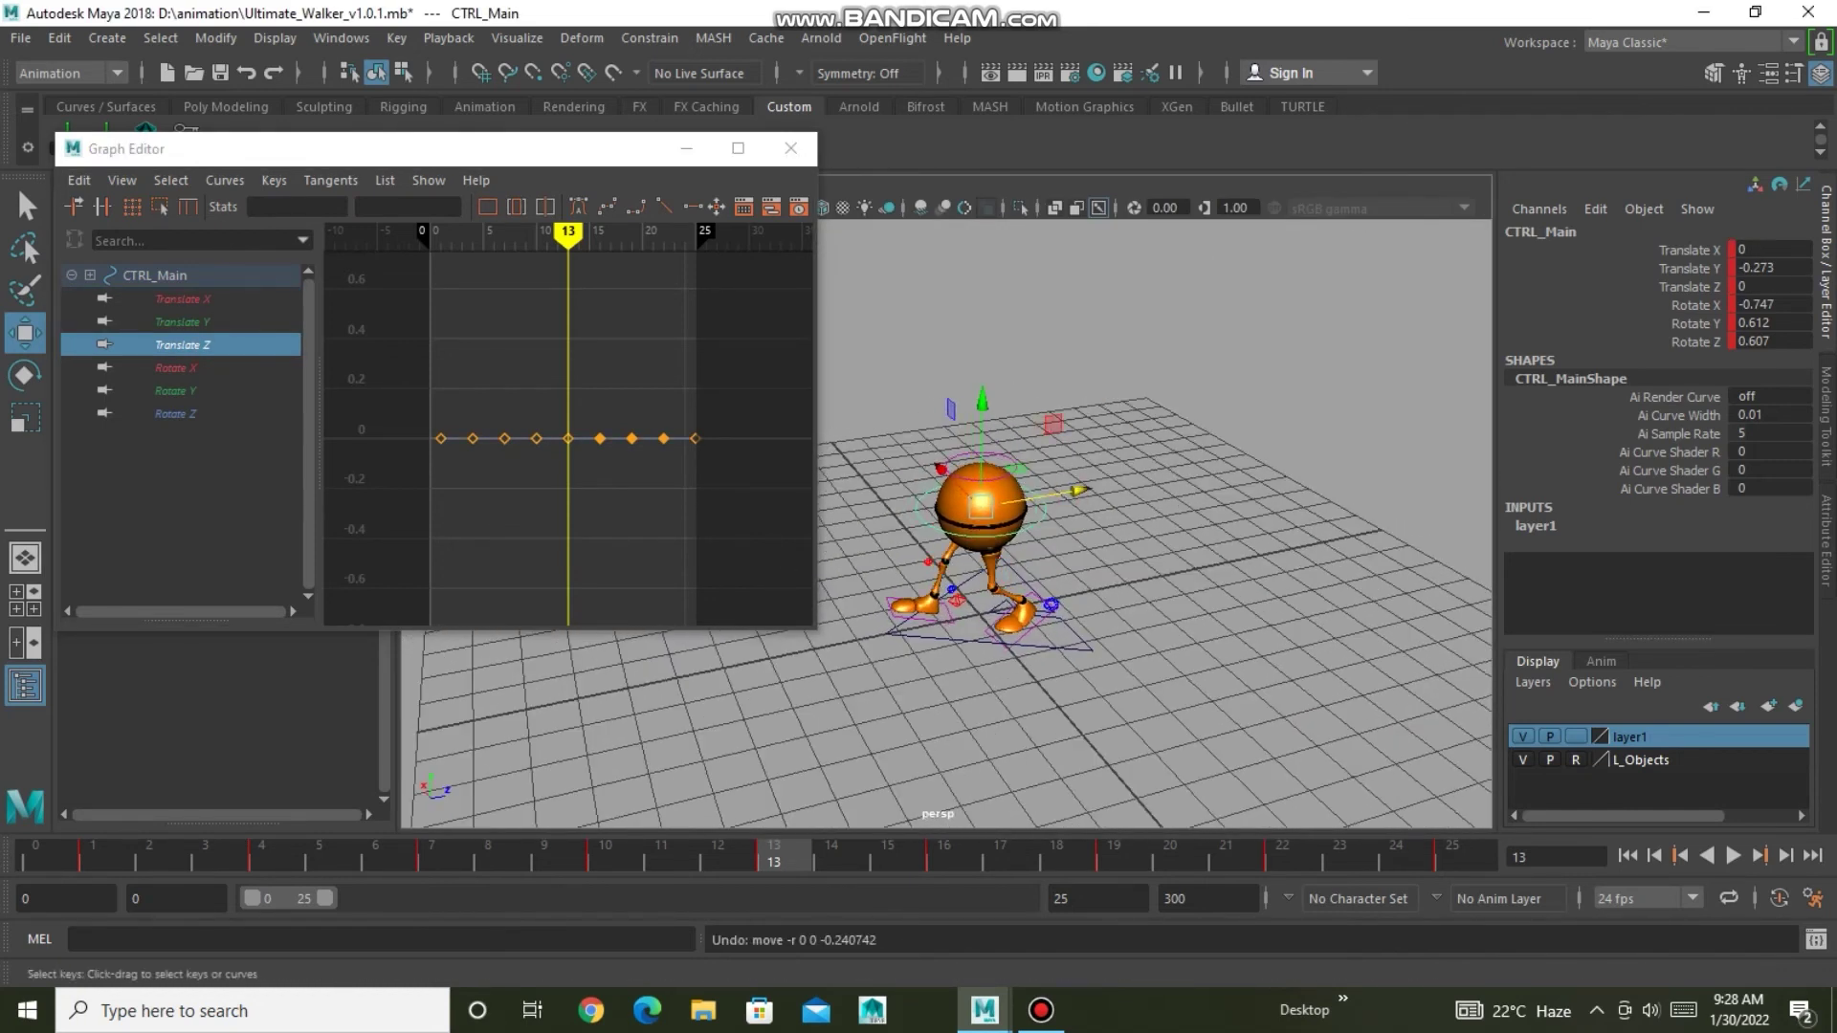
left_click(233, 351)
key("ctrl+z")
Delete the extra Translate X keys, keeping only frames 0, 13 and 25.
left_click(182, 299)
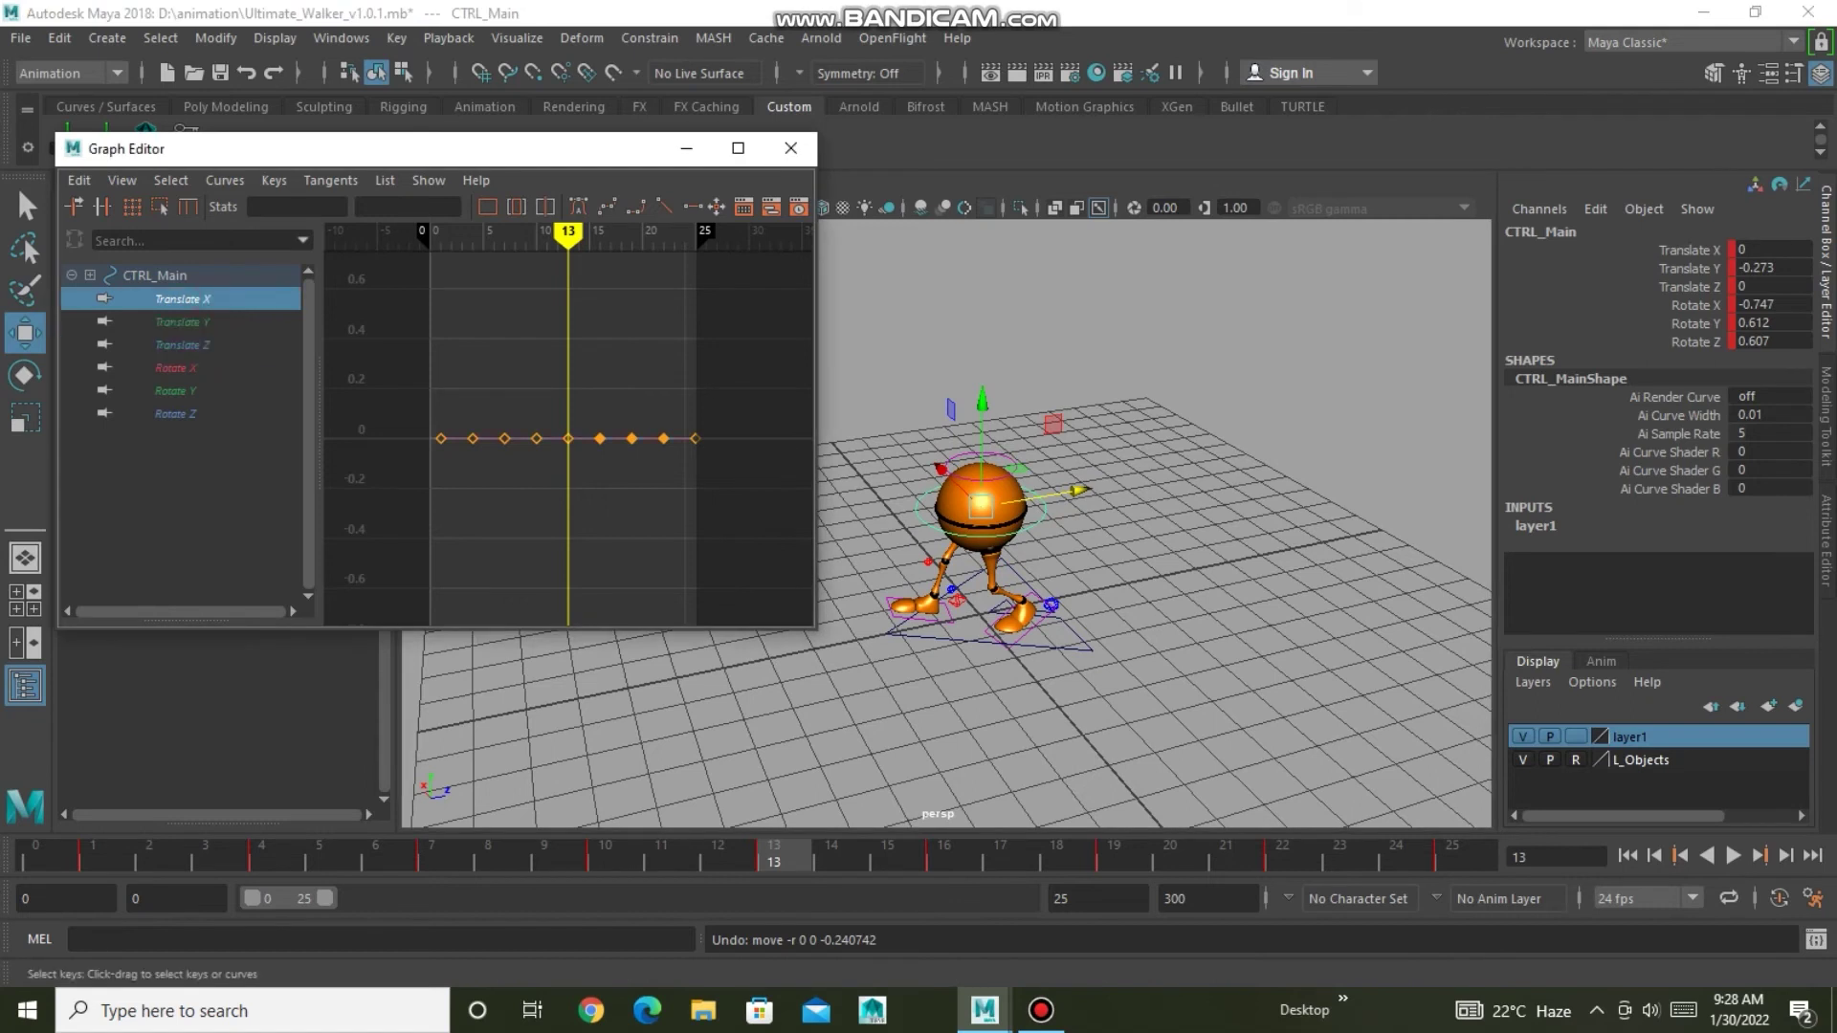
key("f")
left_click_drag(397, 416, 521, 475)
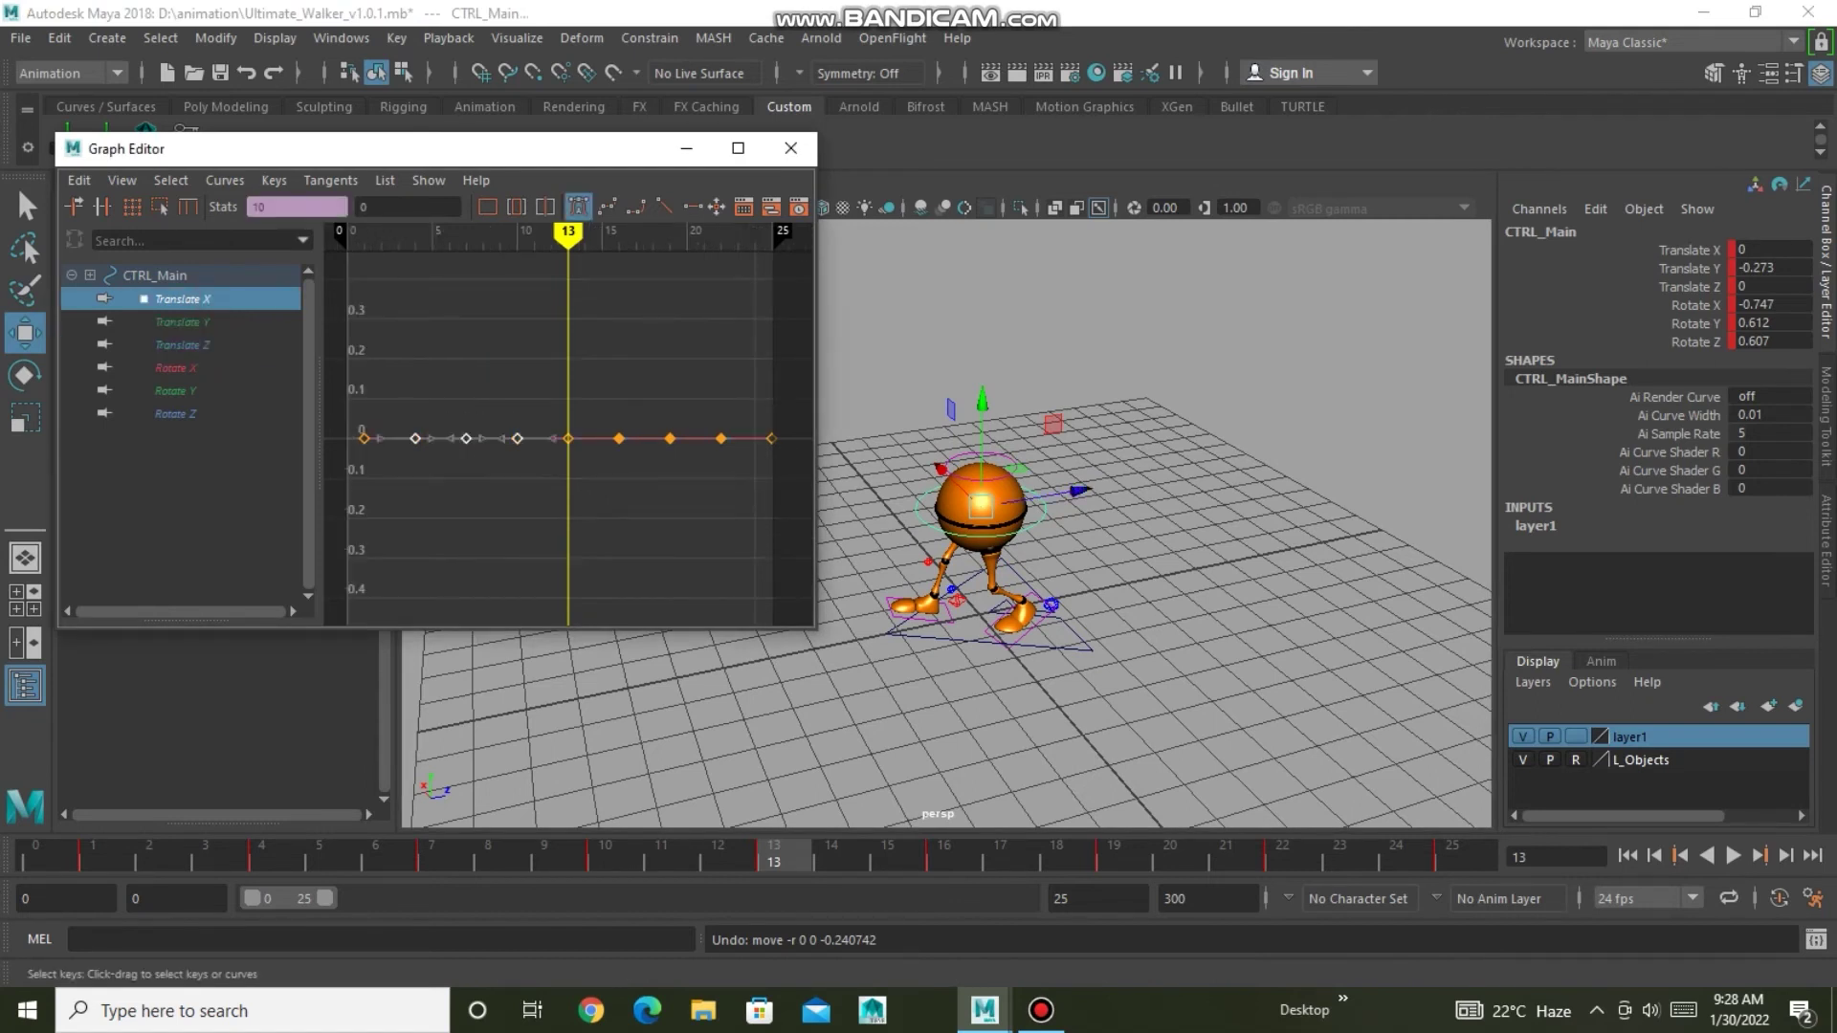
key("Delete")
left_click_drag(585, 402, 756, 479)
key("Delete")
Set the frame 13 Translate X key as a 0.069 peak.
left_click(568, 438)
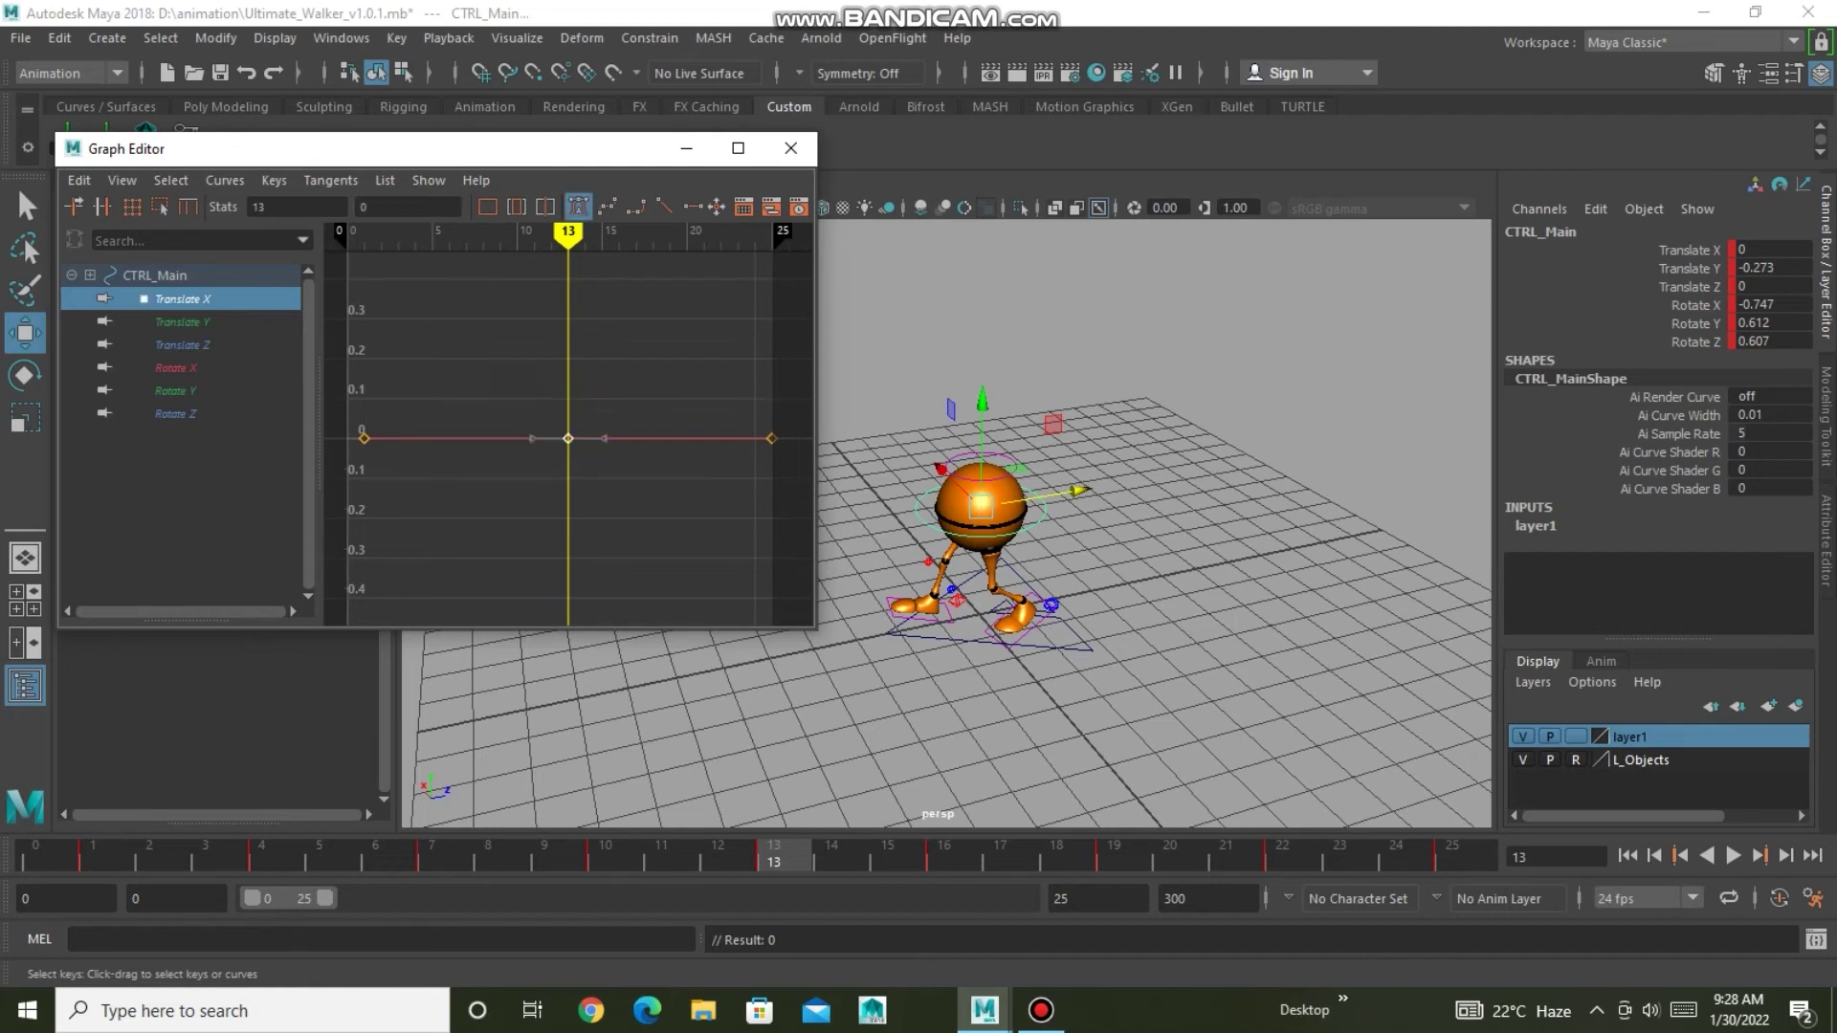
key("f")
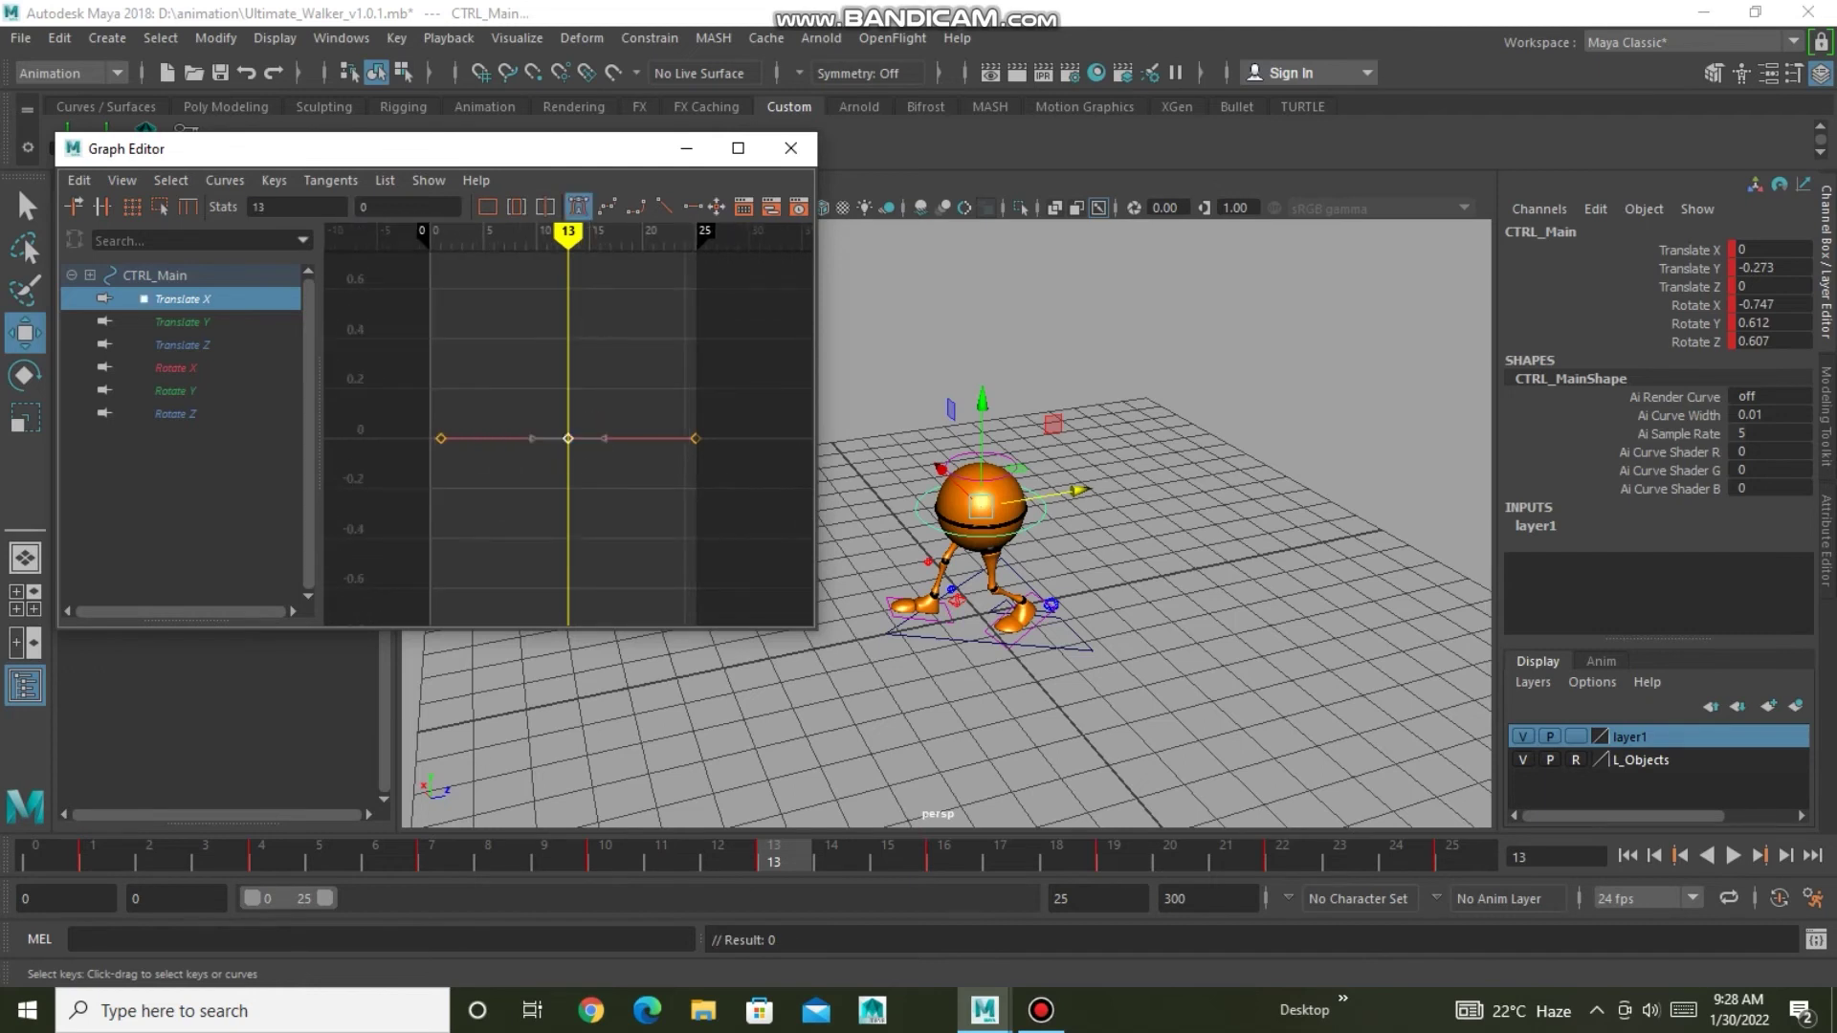
middle_click_drag(568, 438, 571, 363)
left_click_drag(957, 536, 1052, 497, "alt")
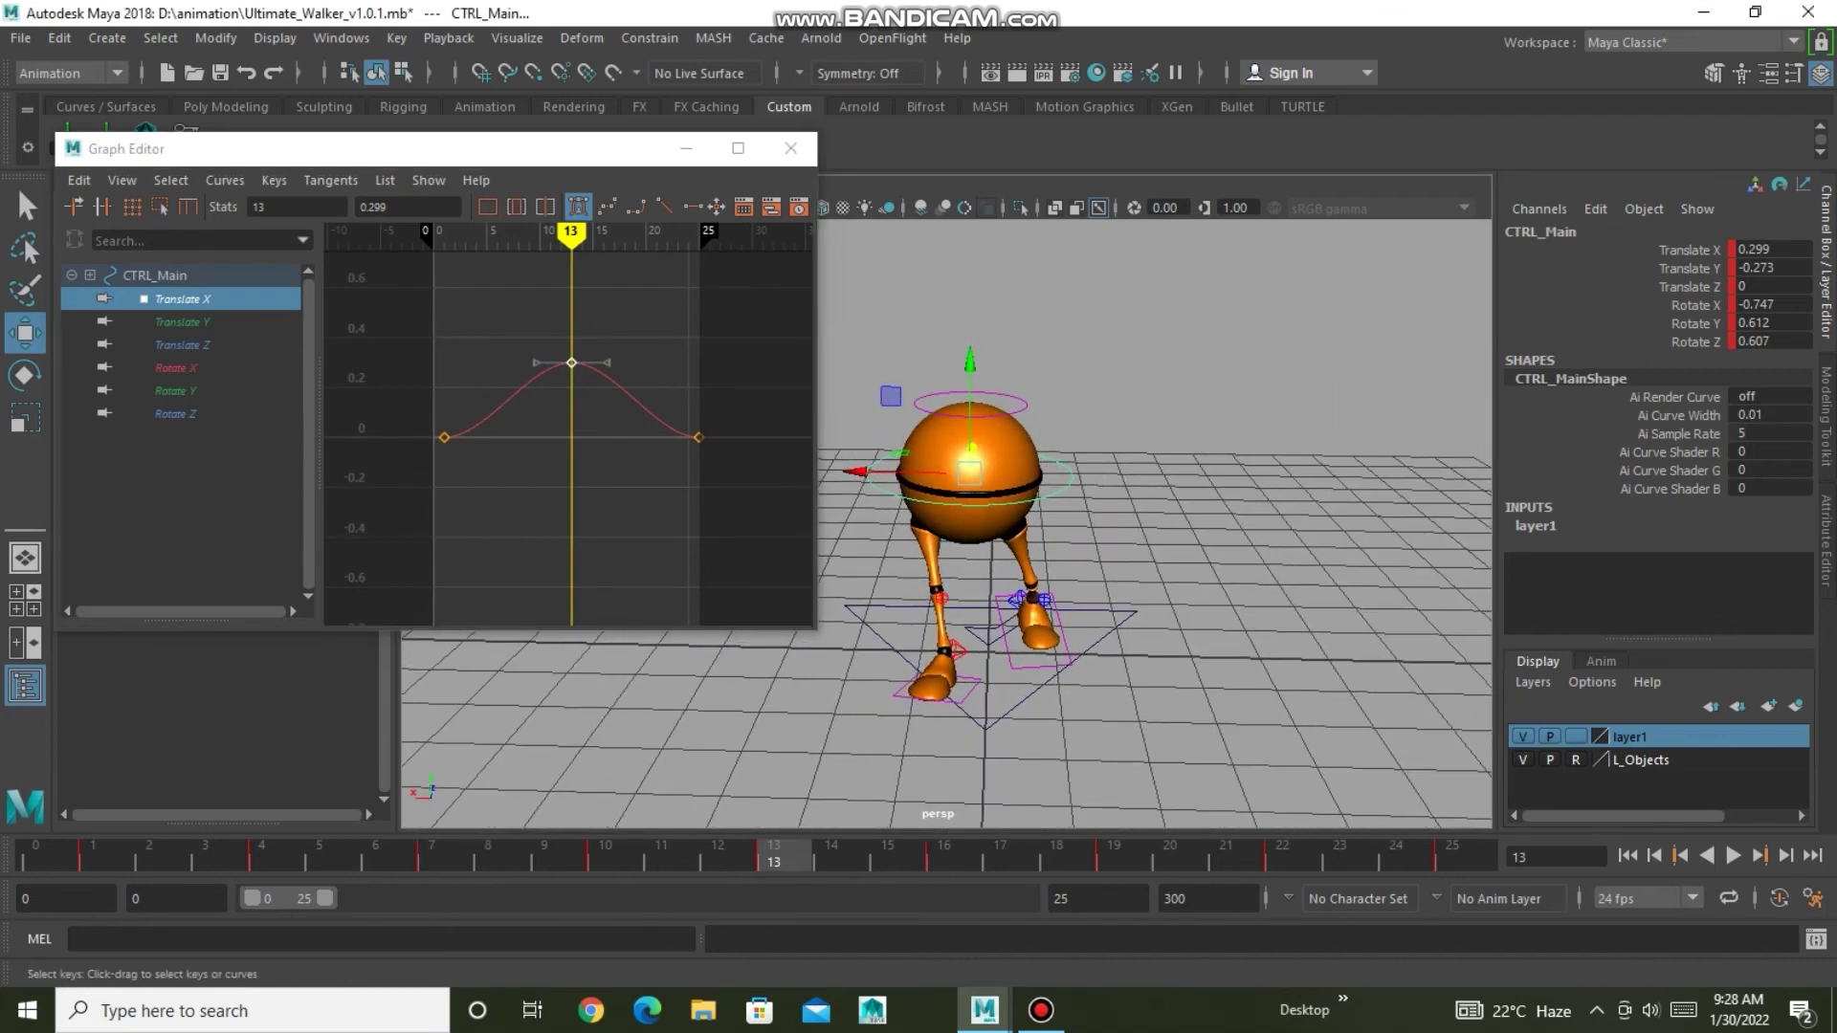
middle_click_drag(571, 363, 571, 423)
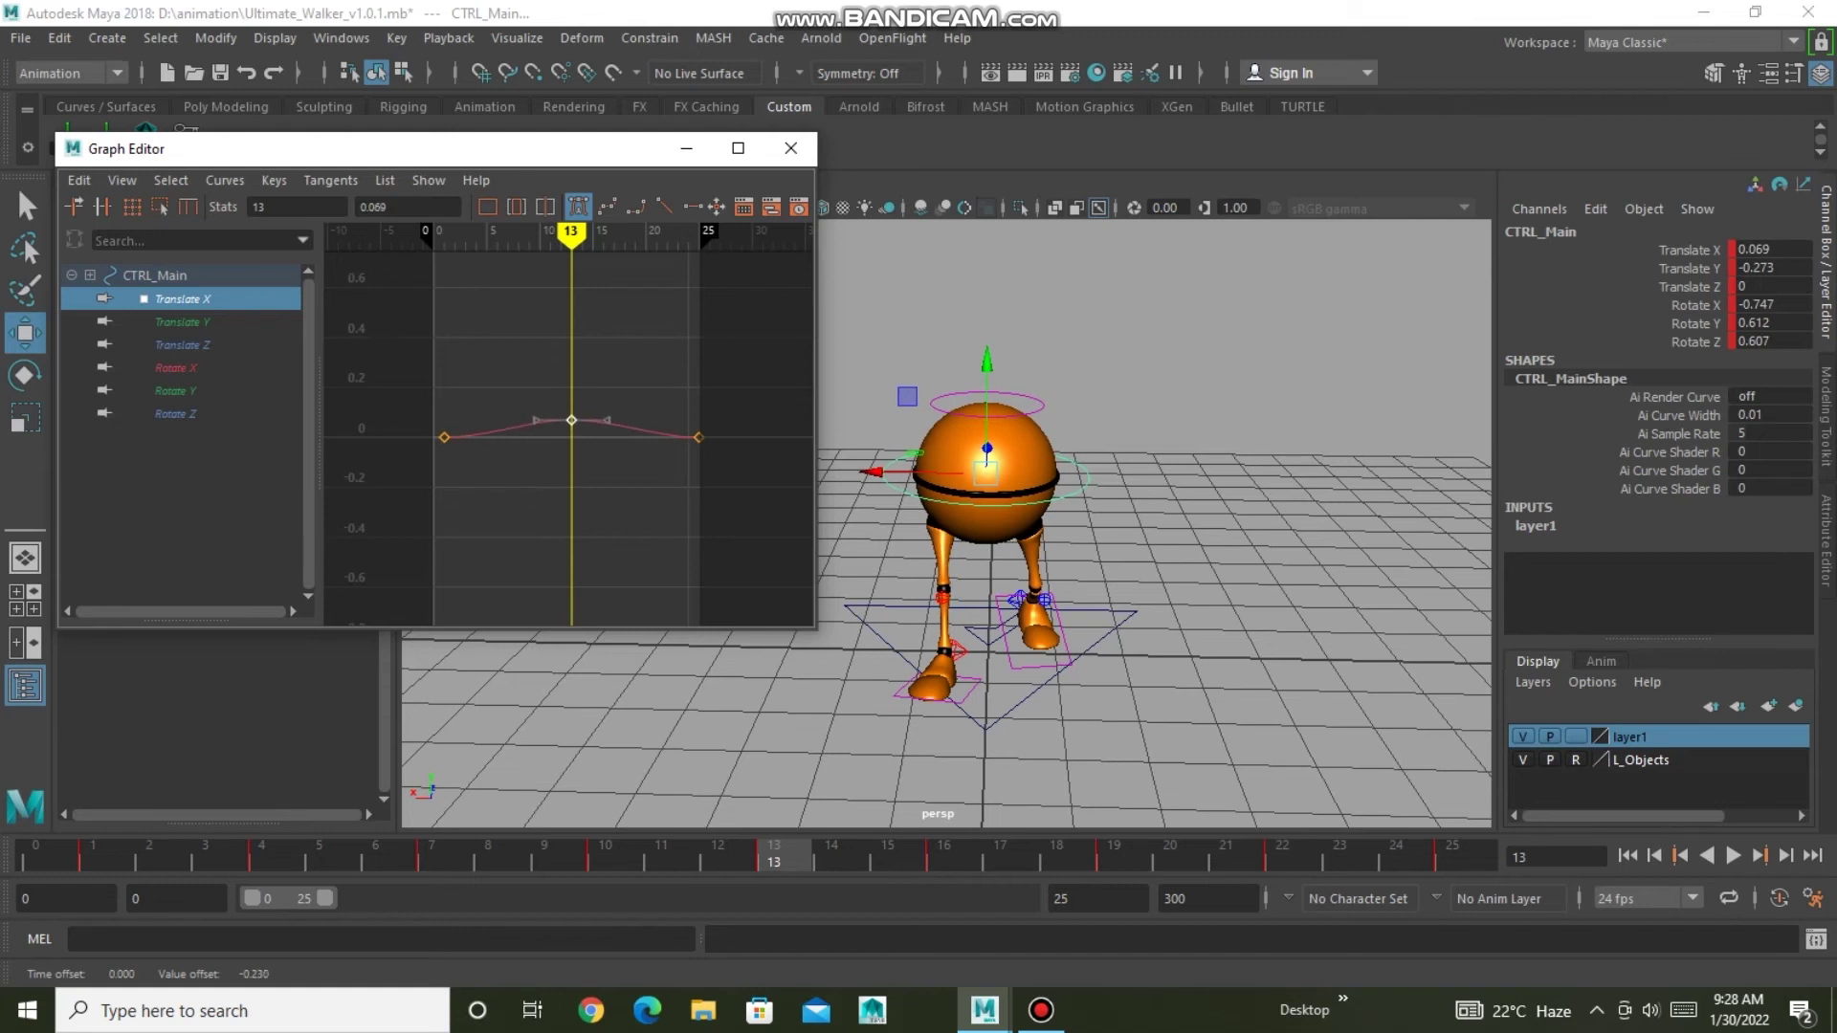
Lower the frame 0 and 25 Translate X keys to about -0.193, then deselect CTRL_Main.
left_click_drag(429, 424, 509, 478)
left_click_drag(681, 421, 717, 455, "shift")
mouse_move(698, 437)
middle_mouse_down()
mouse_move(698, 525)
mouse_move(698, 485)
middle_mouse_up()
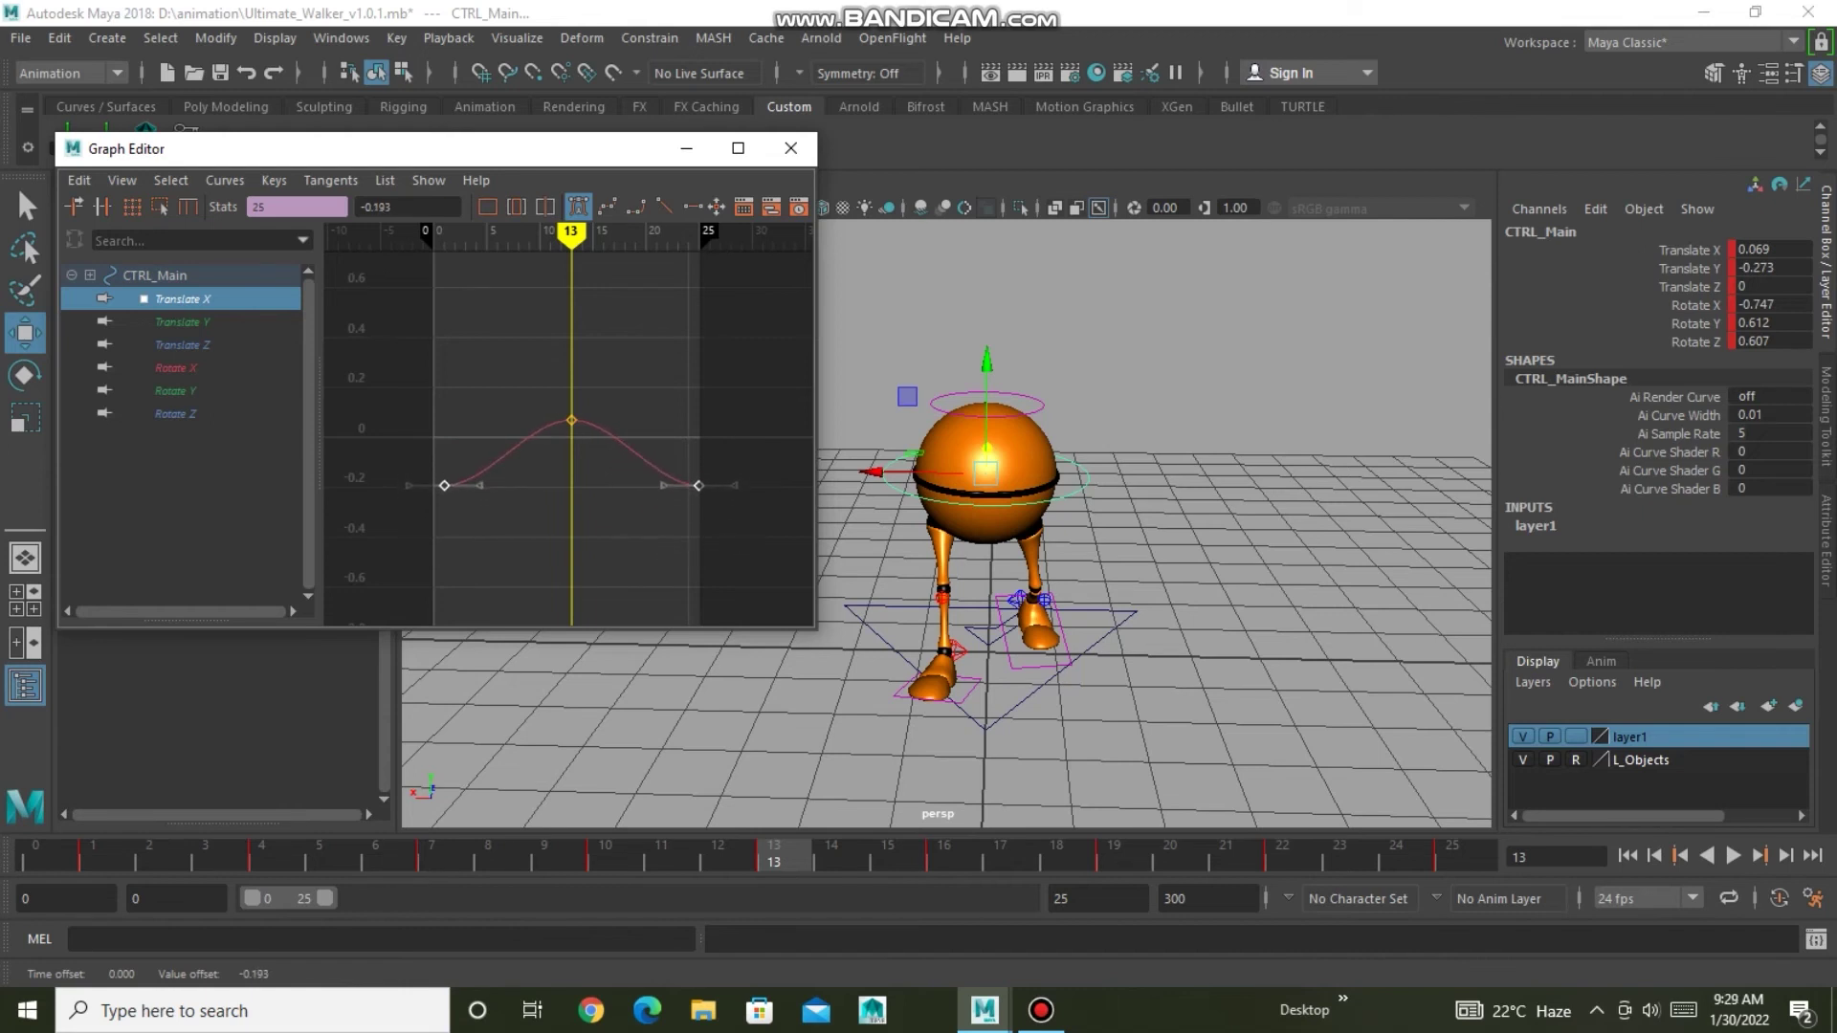
left_click(218, 322)
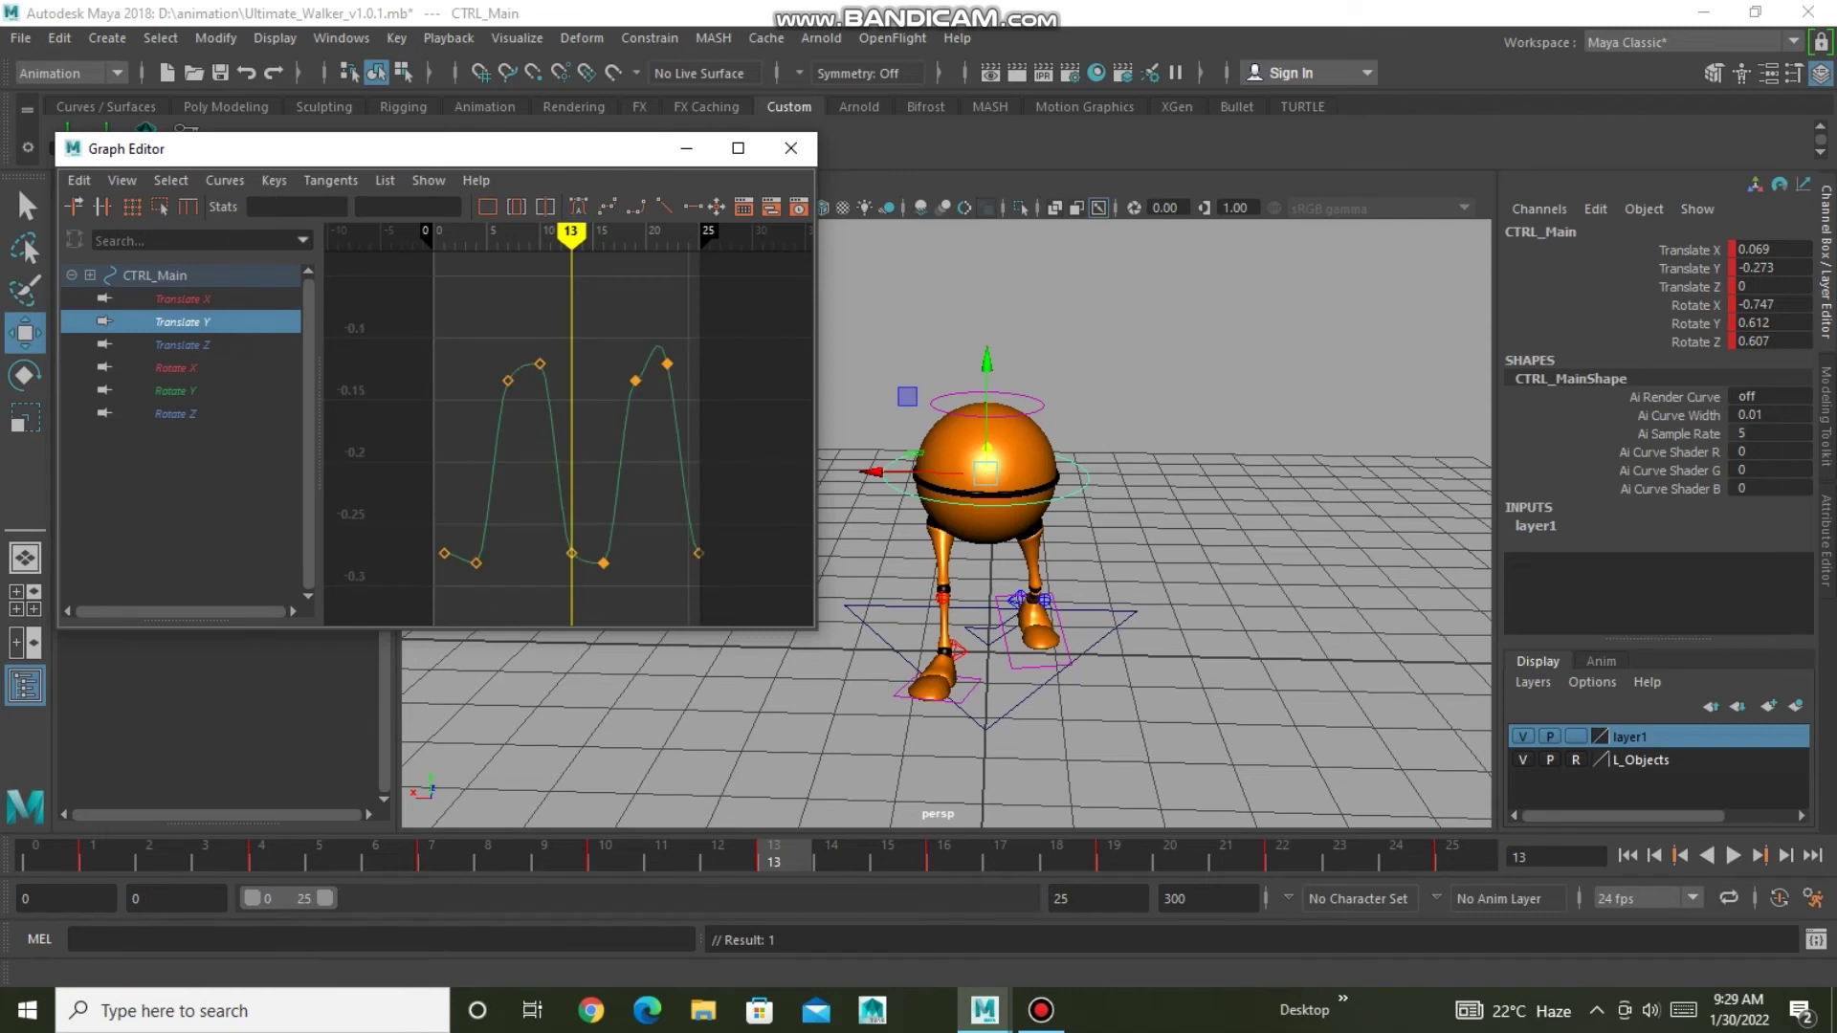
left_click(191, 345)
left_click(192, 299)
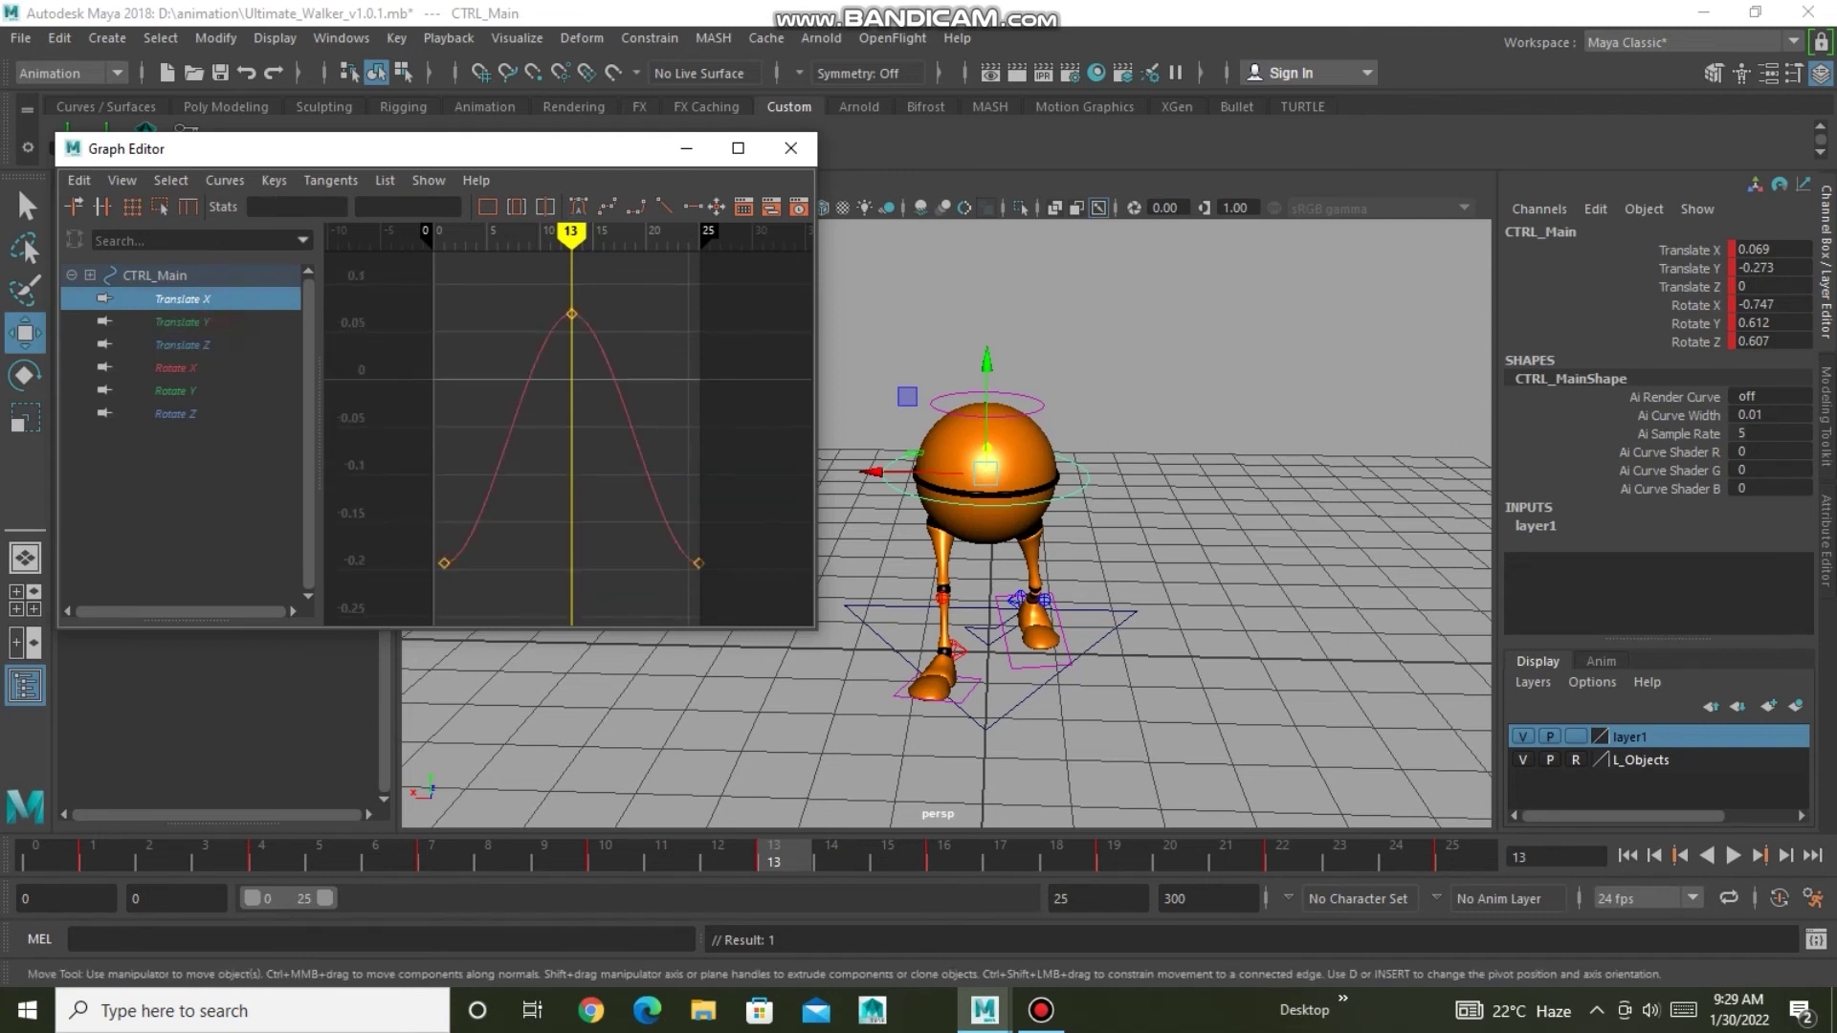
left_click(1243, 335)
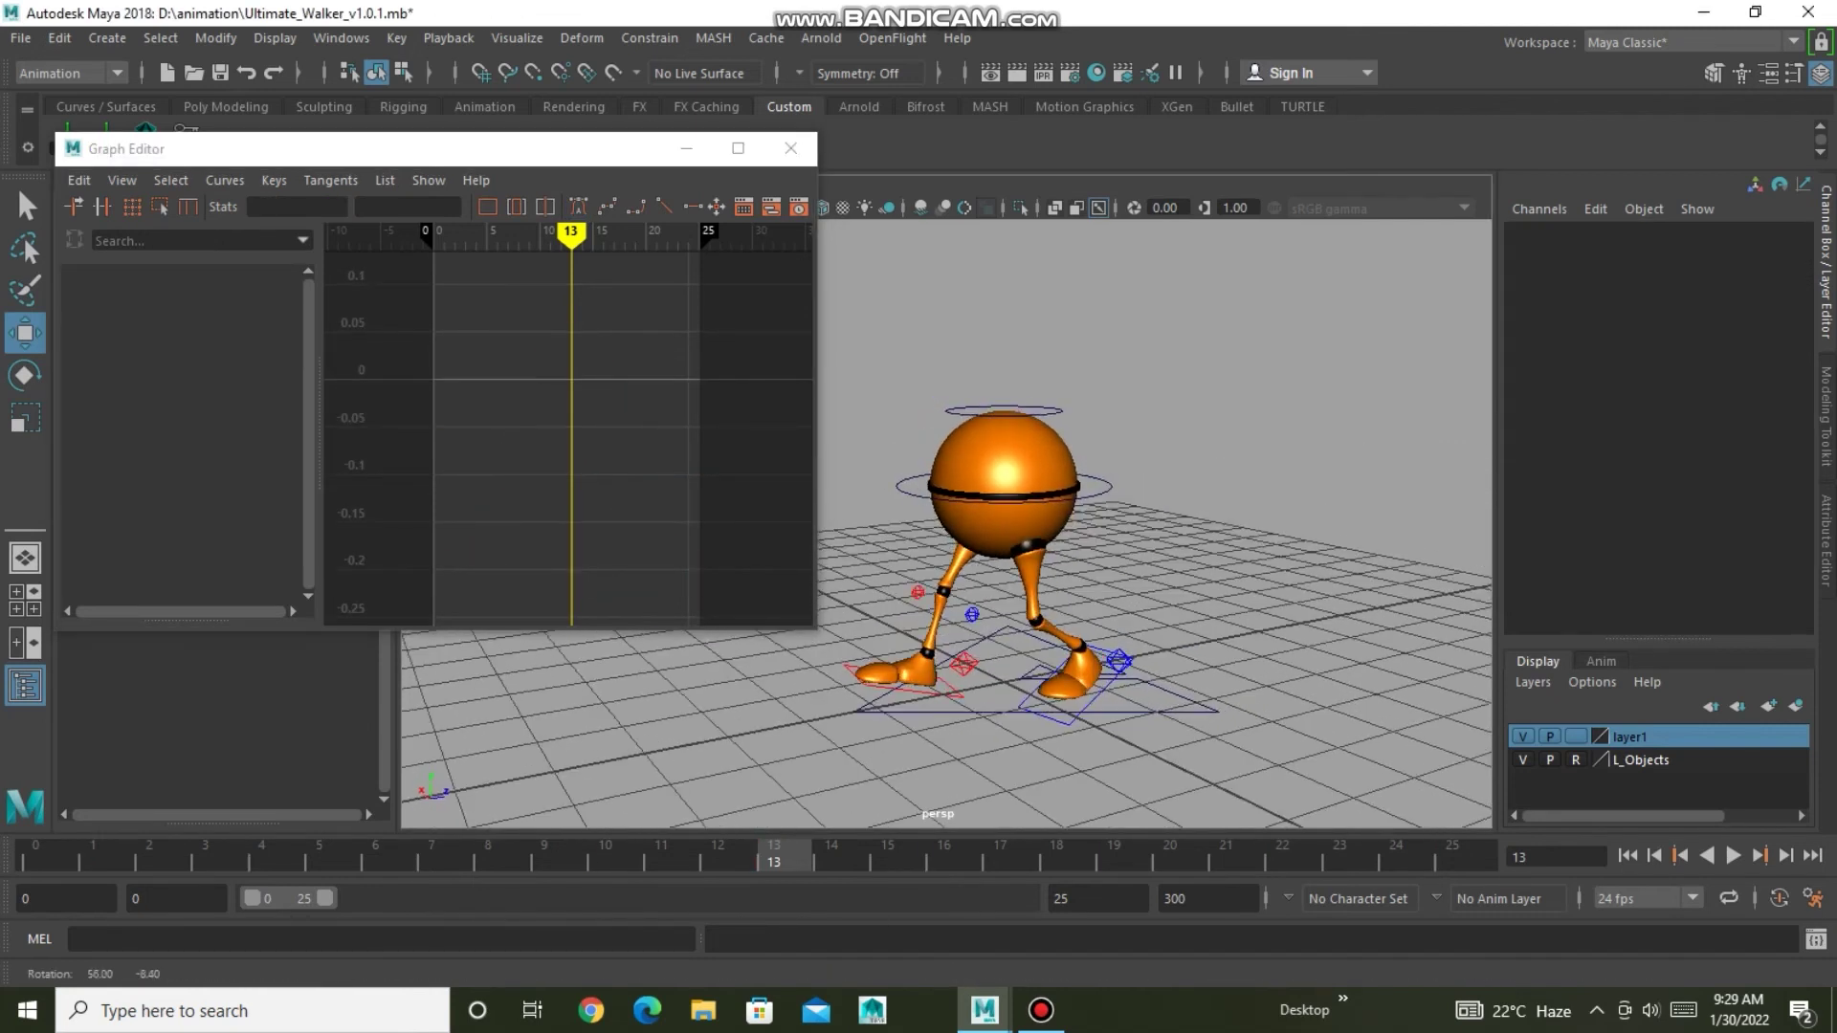
Select CTRL_Top and trial-delete its Translate Y keys at frames 4 and 13, then undo.
left_click(977, 403)
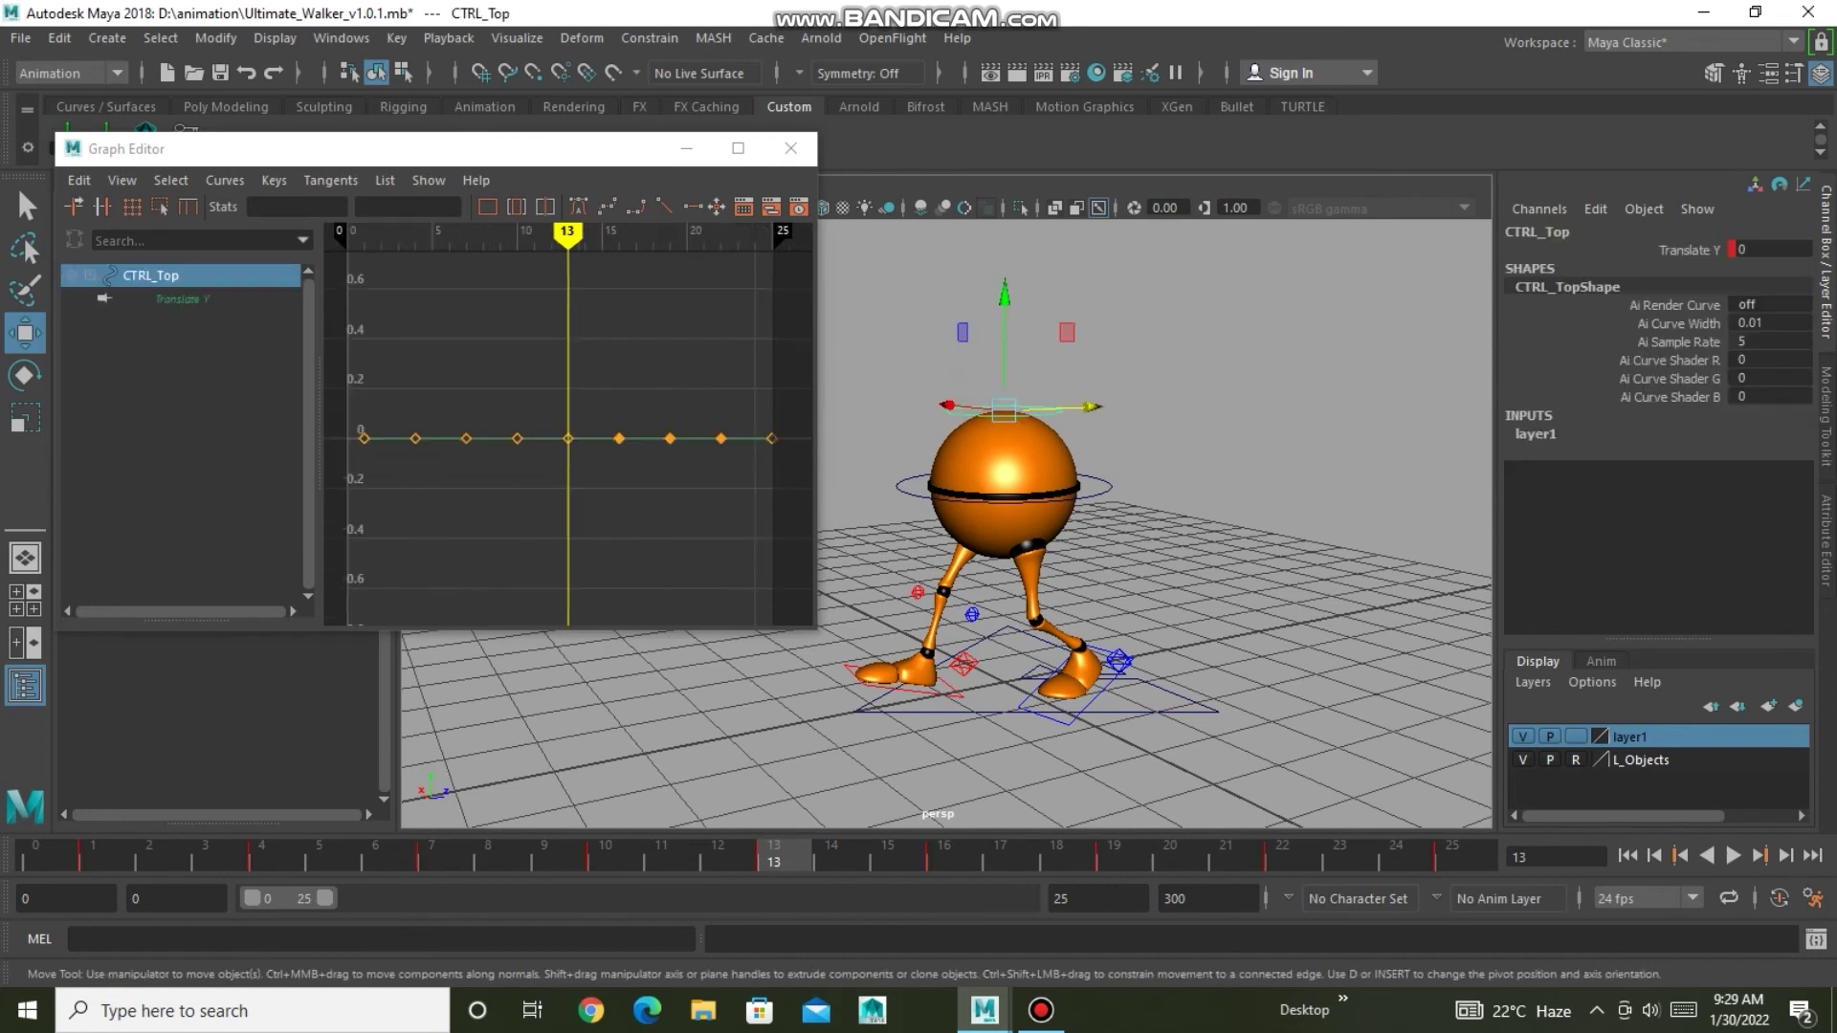
key("comma")
key("comma")
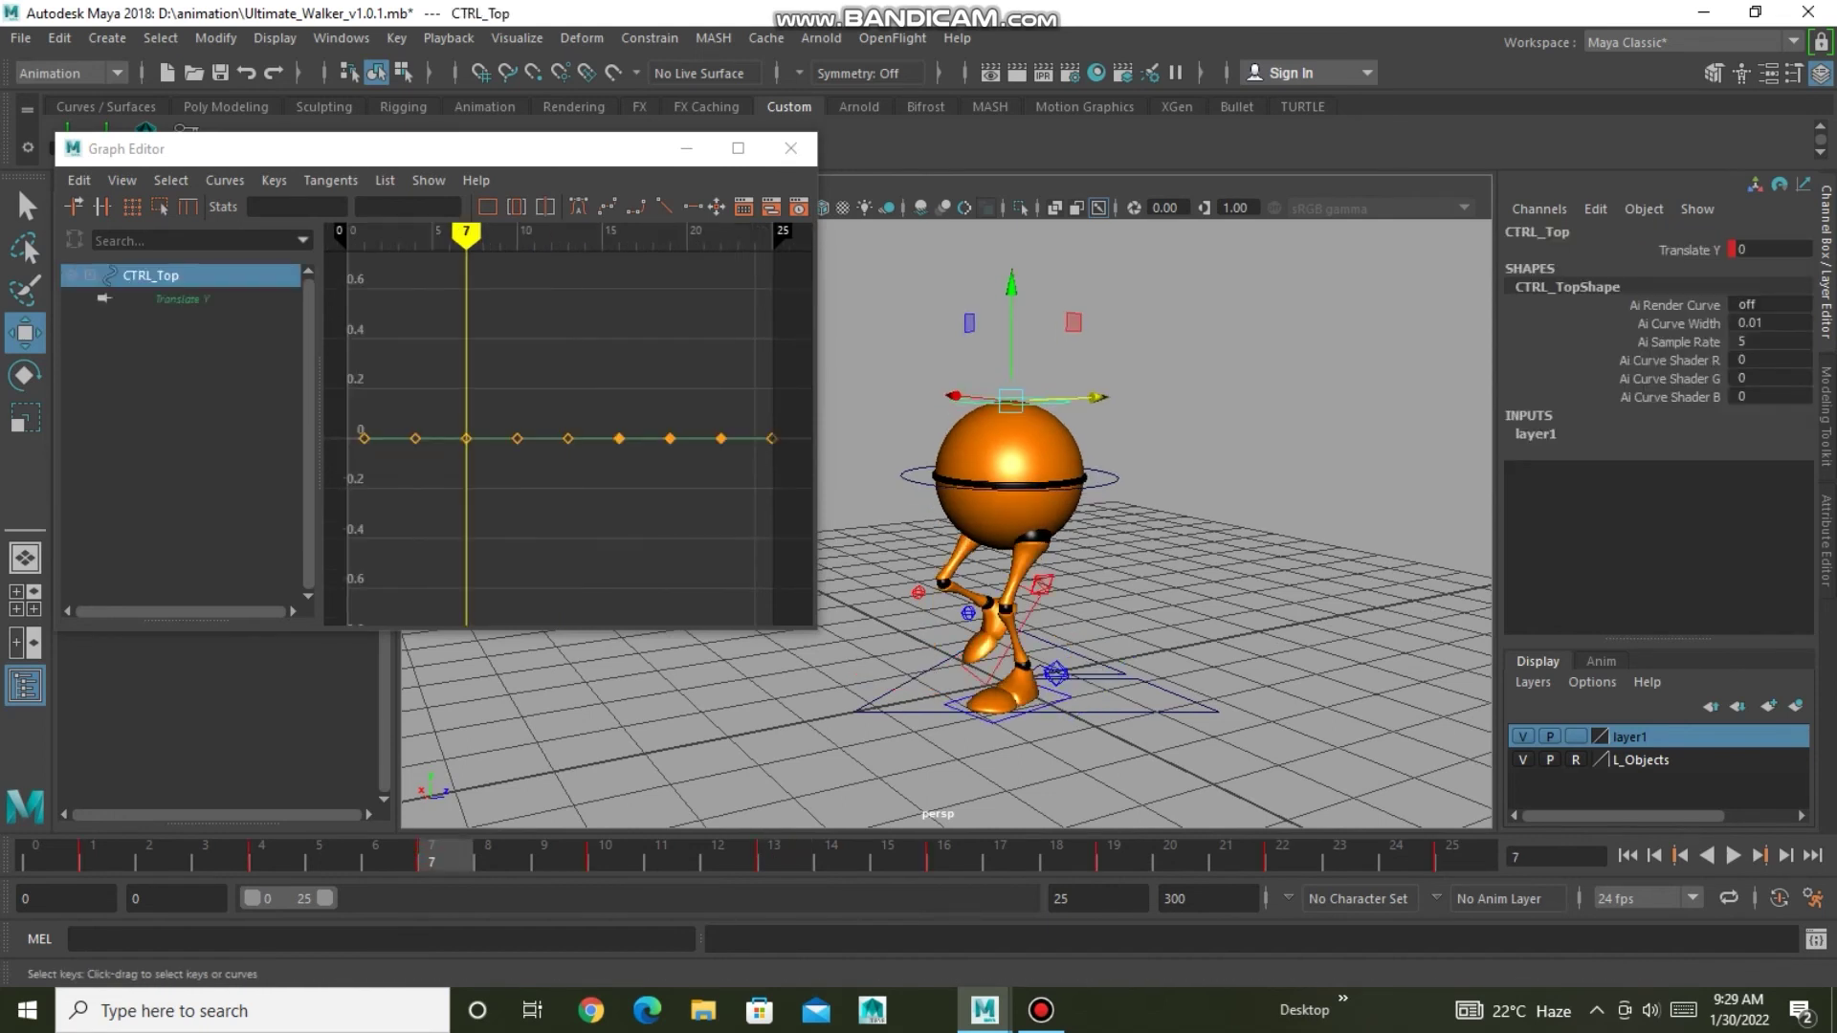
left_click_drag(385, 414, 419, 481)
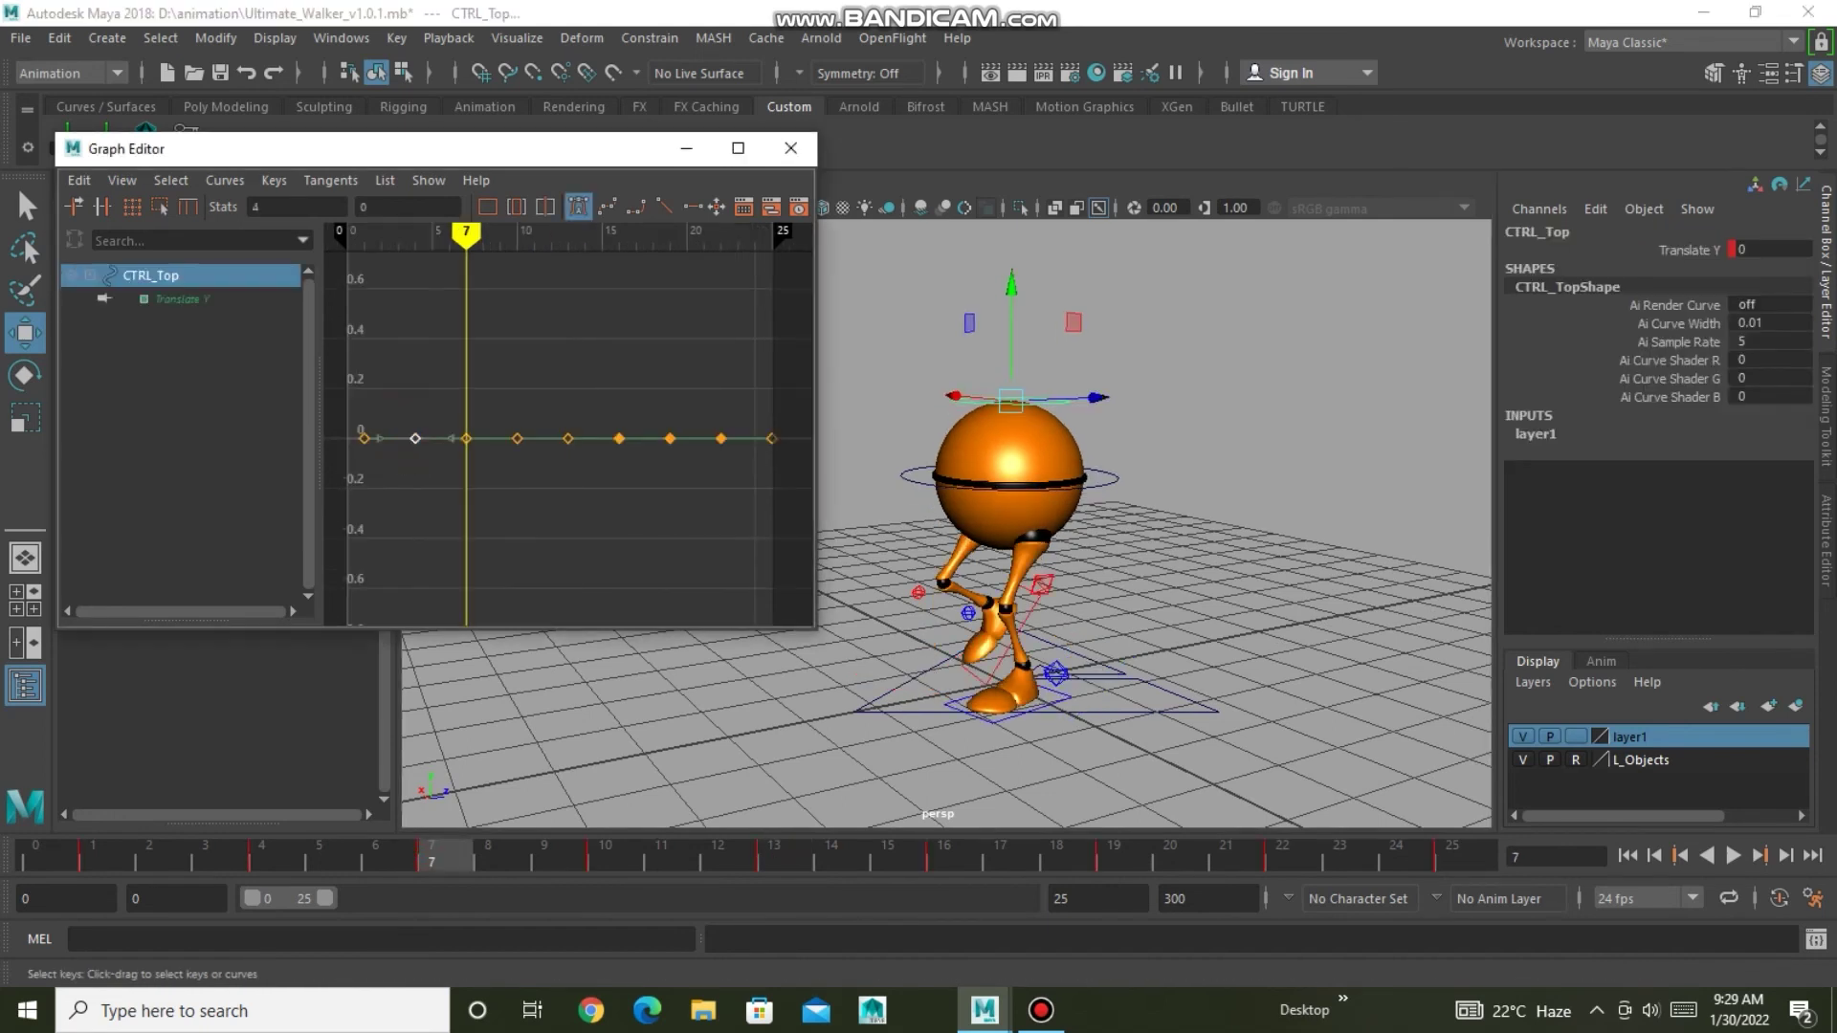
key("Delete")
left_click(568, 438)
key("Delete")
left_click(670, 438)
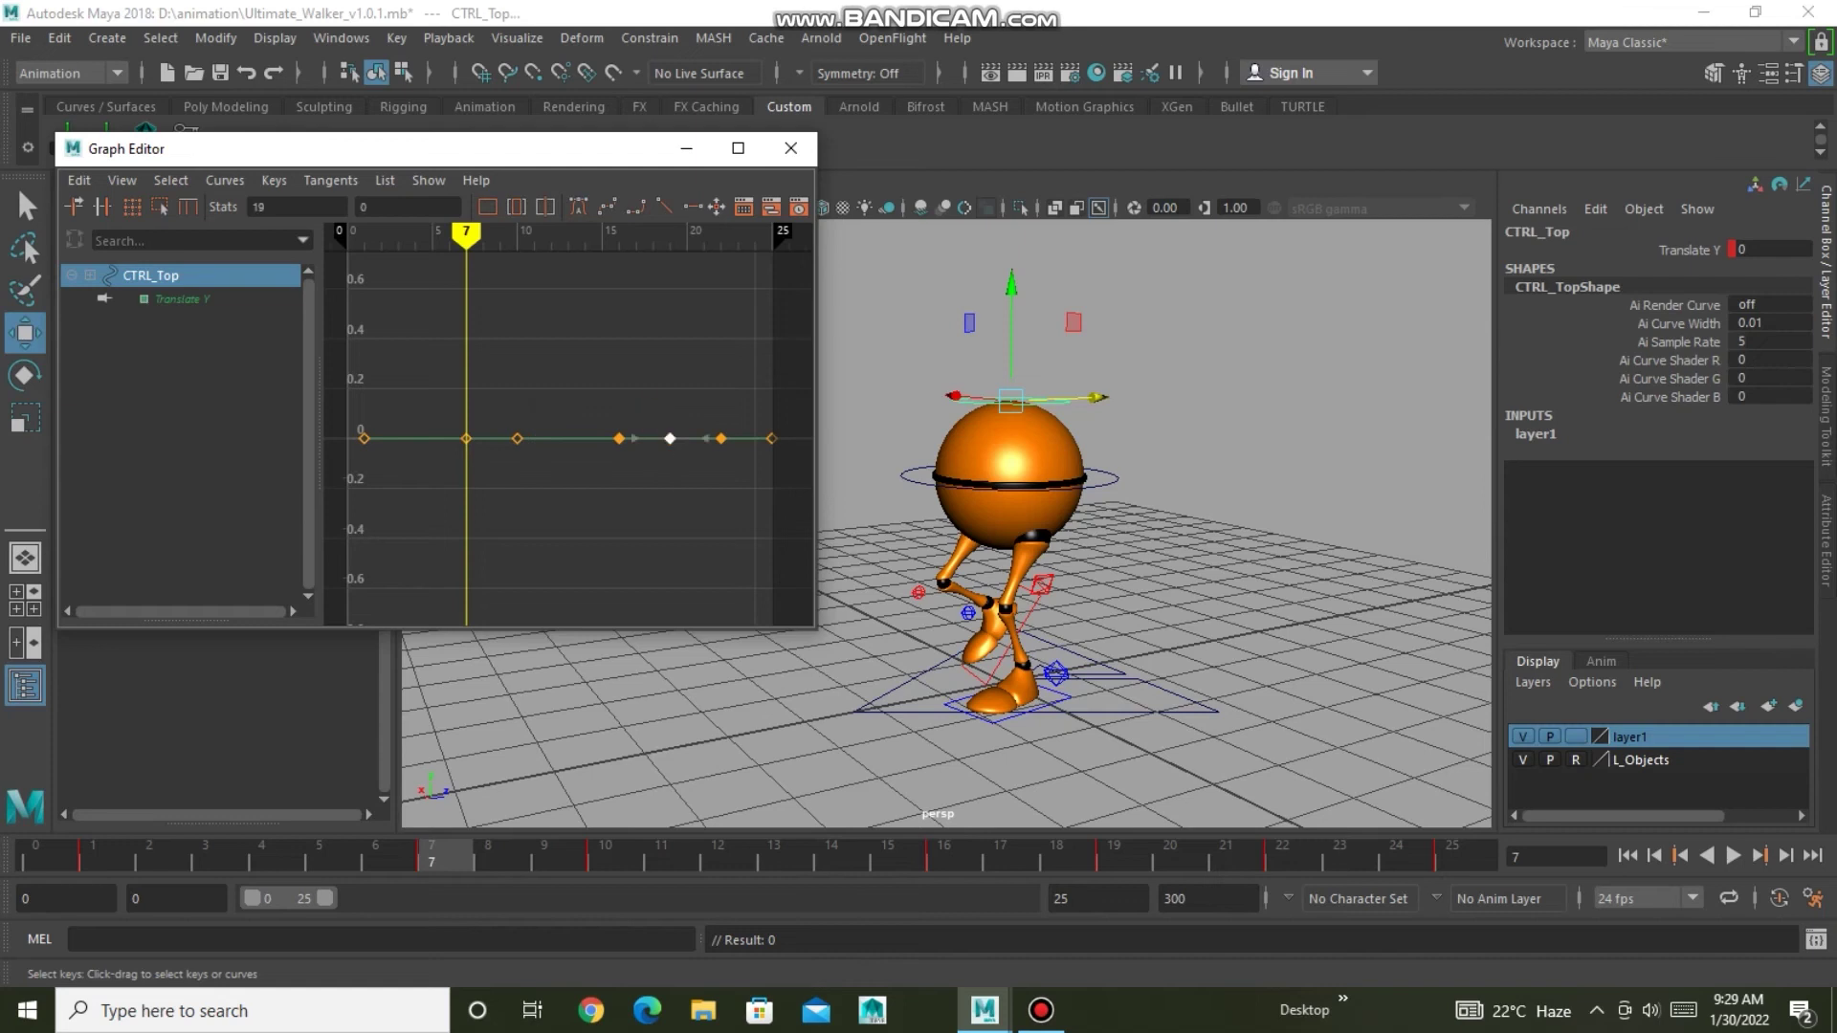
key("ctrl+z")
key("ctrl+z")
key("ctrl+z")
key("ctrl+z")
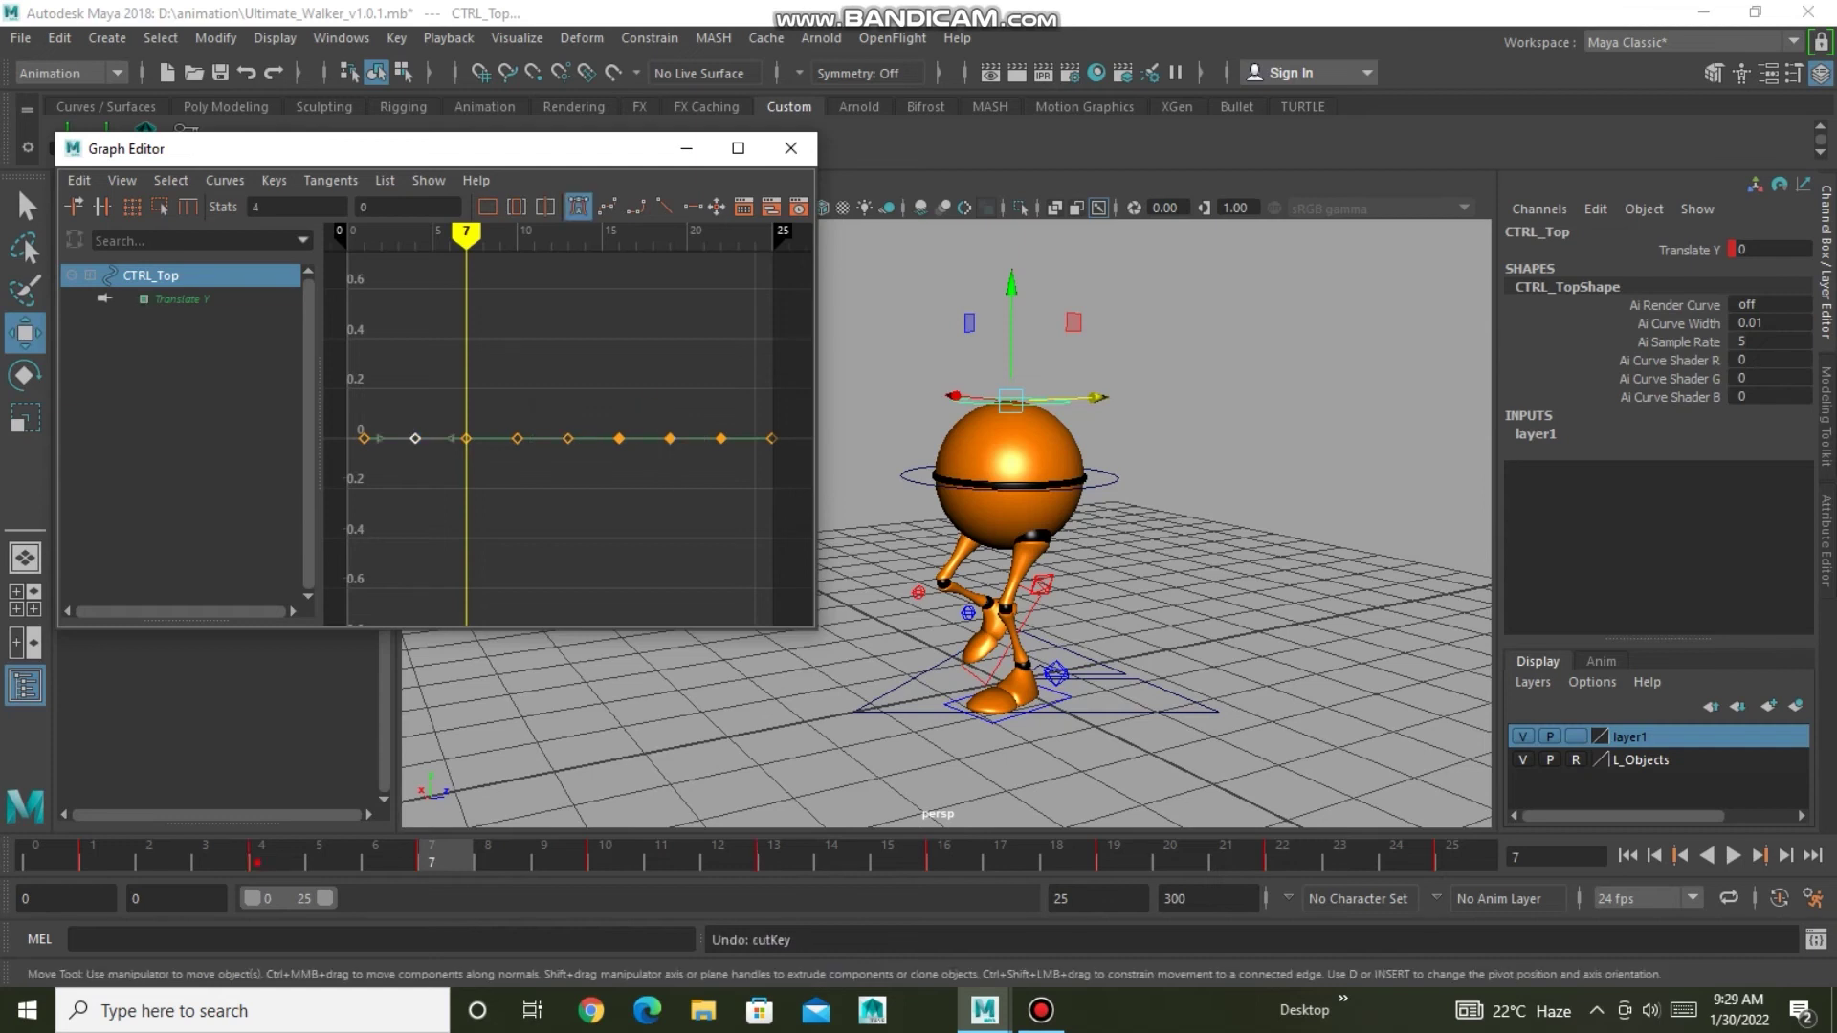
Delete CTRL_Top's Translate Y keys at frames 4, 10, 16 and 22.
key("comma")
key("Delete")
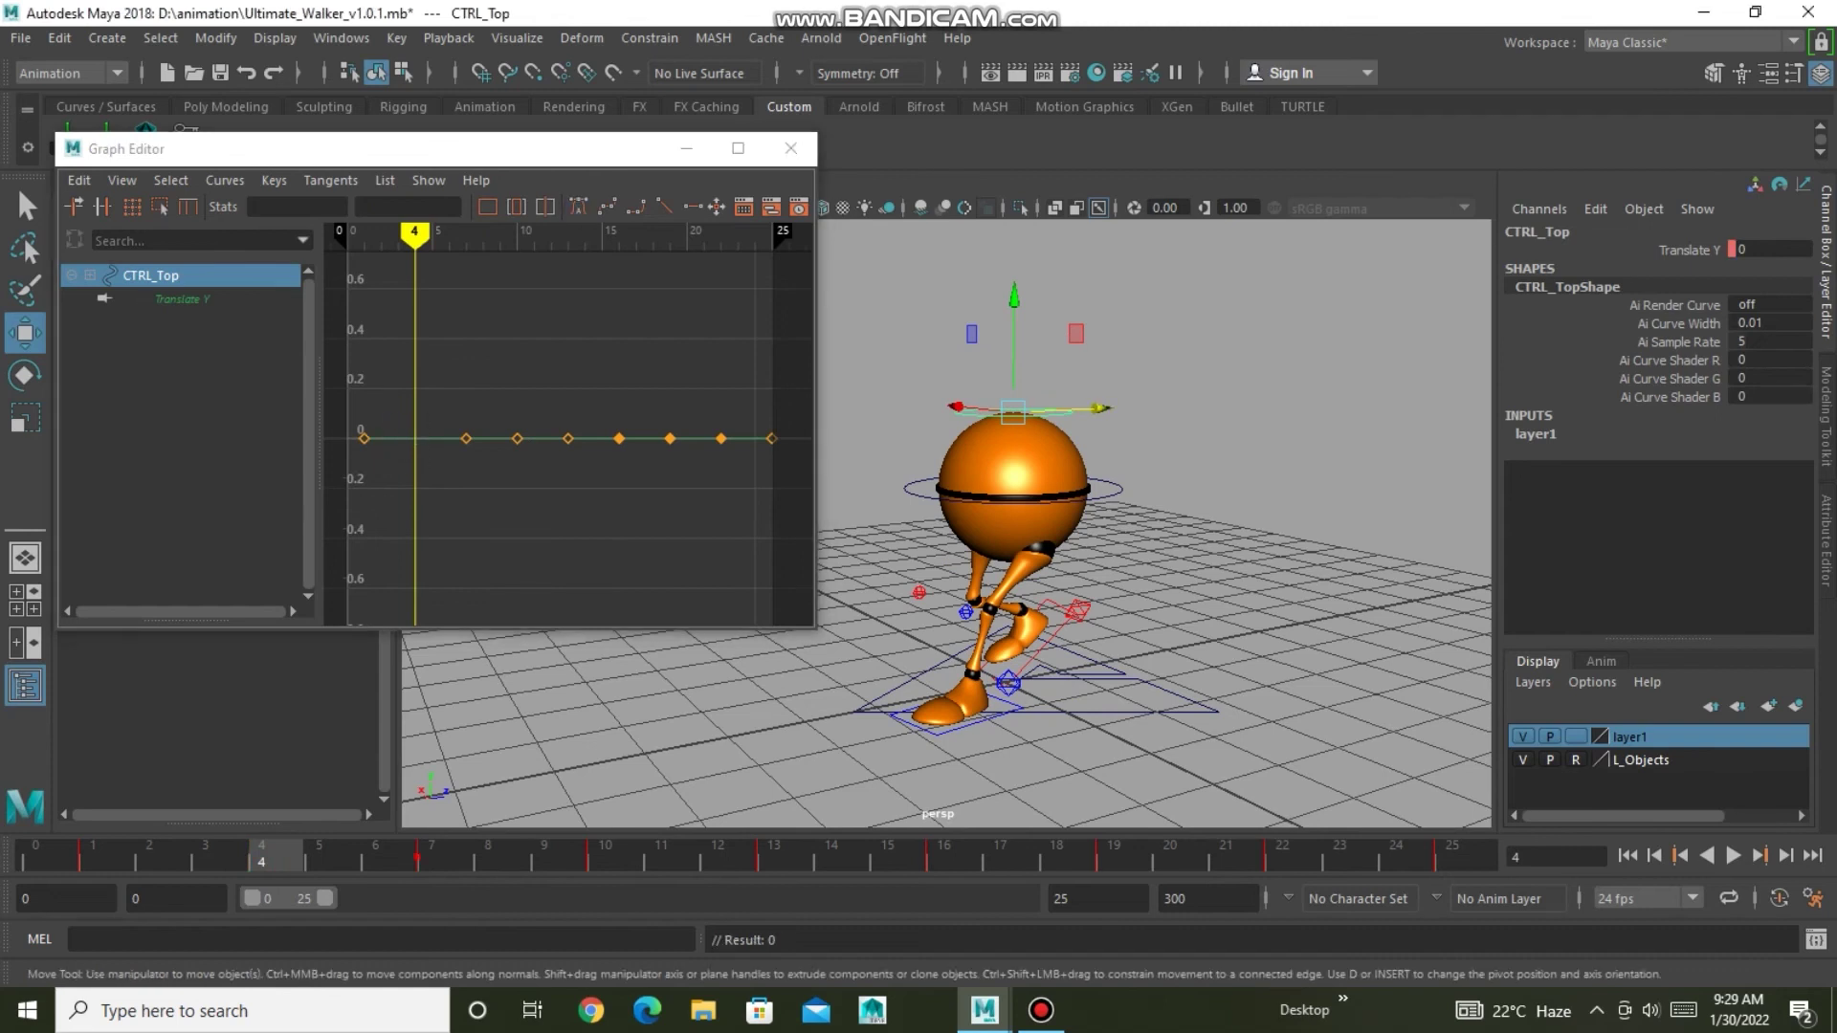
key("alt+period")
key("alt+period")
key("alt+period")
key("alt+period")
key("alt+period")
key("Delete")
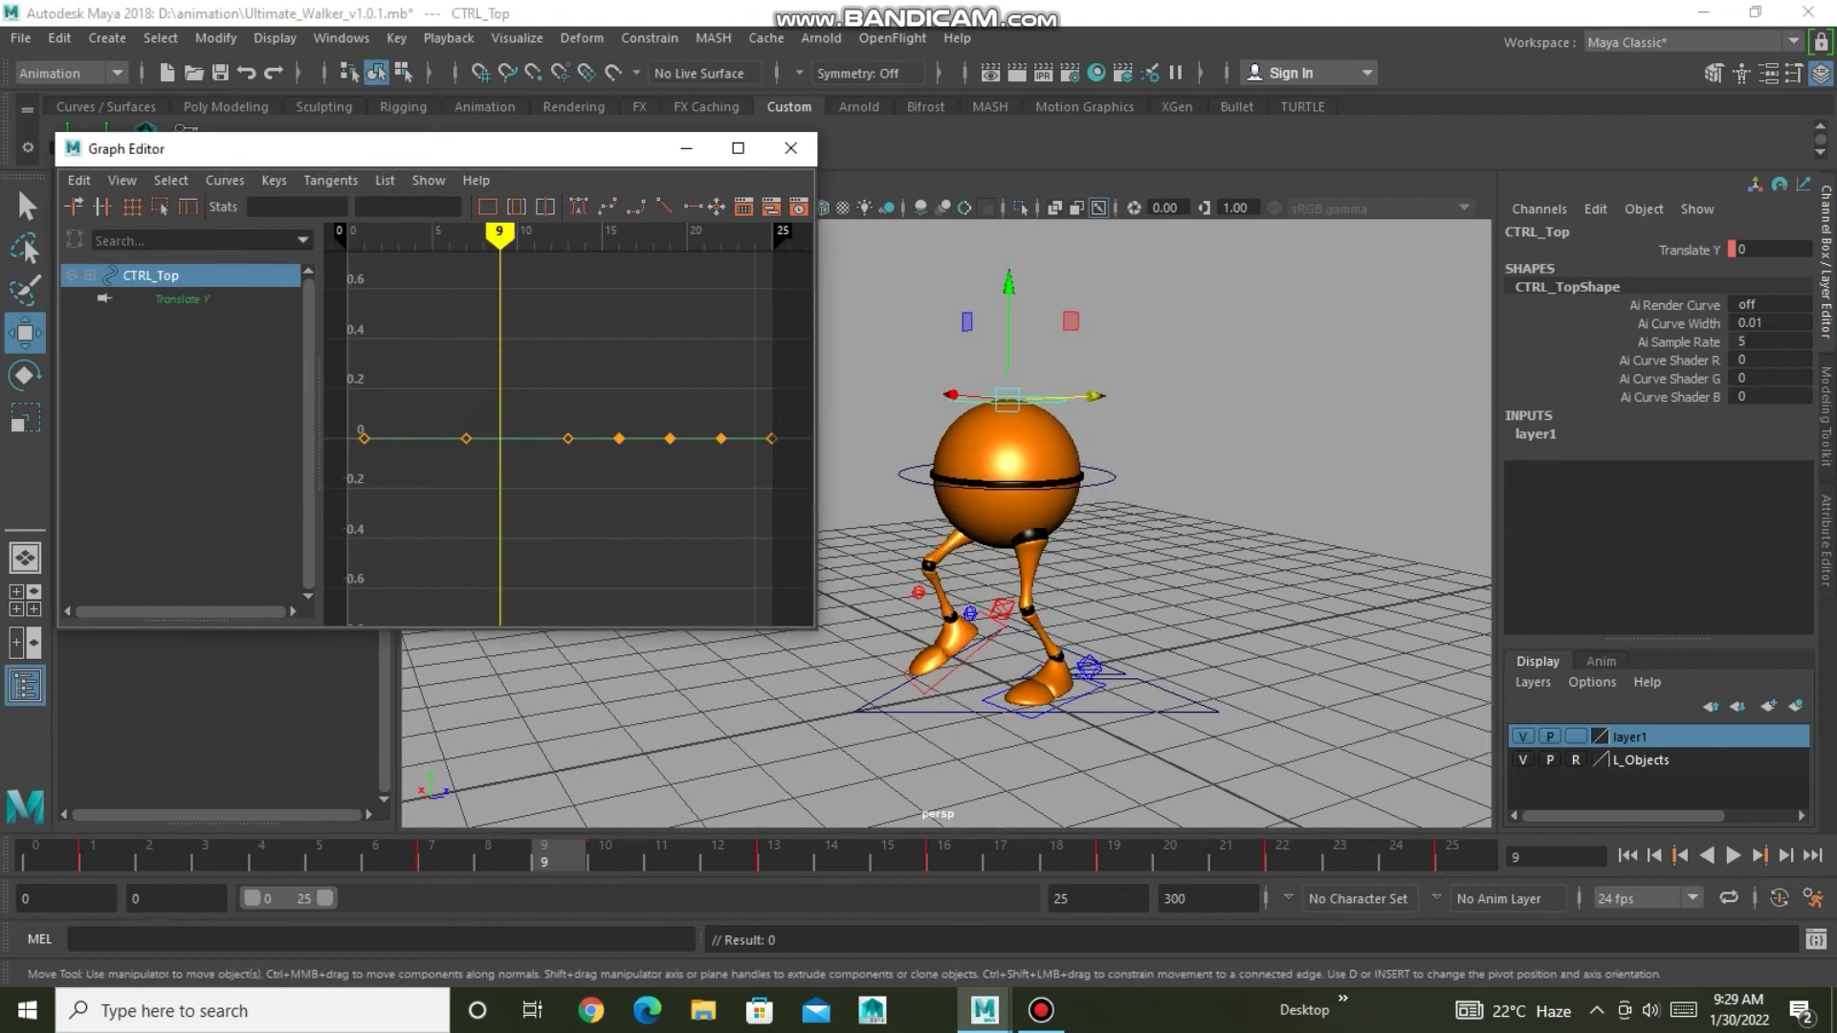
key("period")
key("period")
left_click(619, 438)
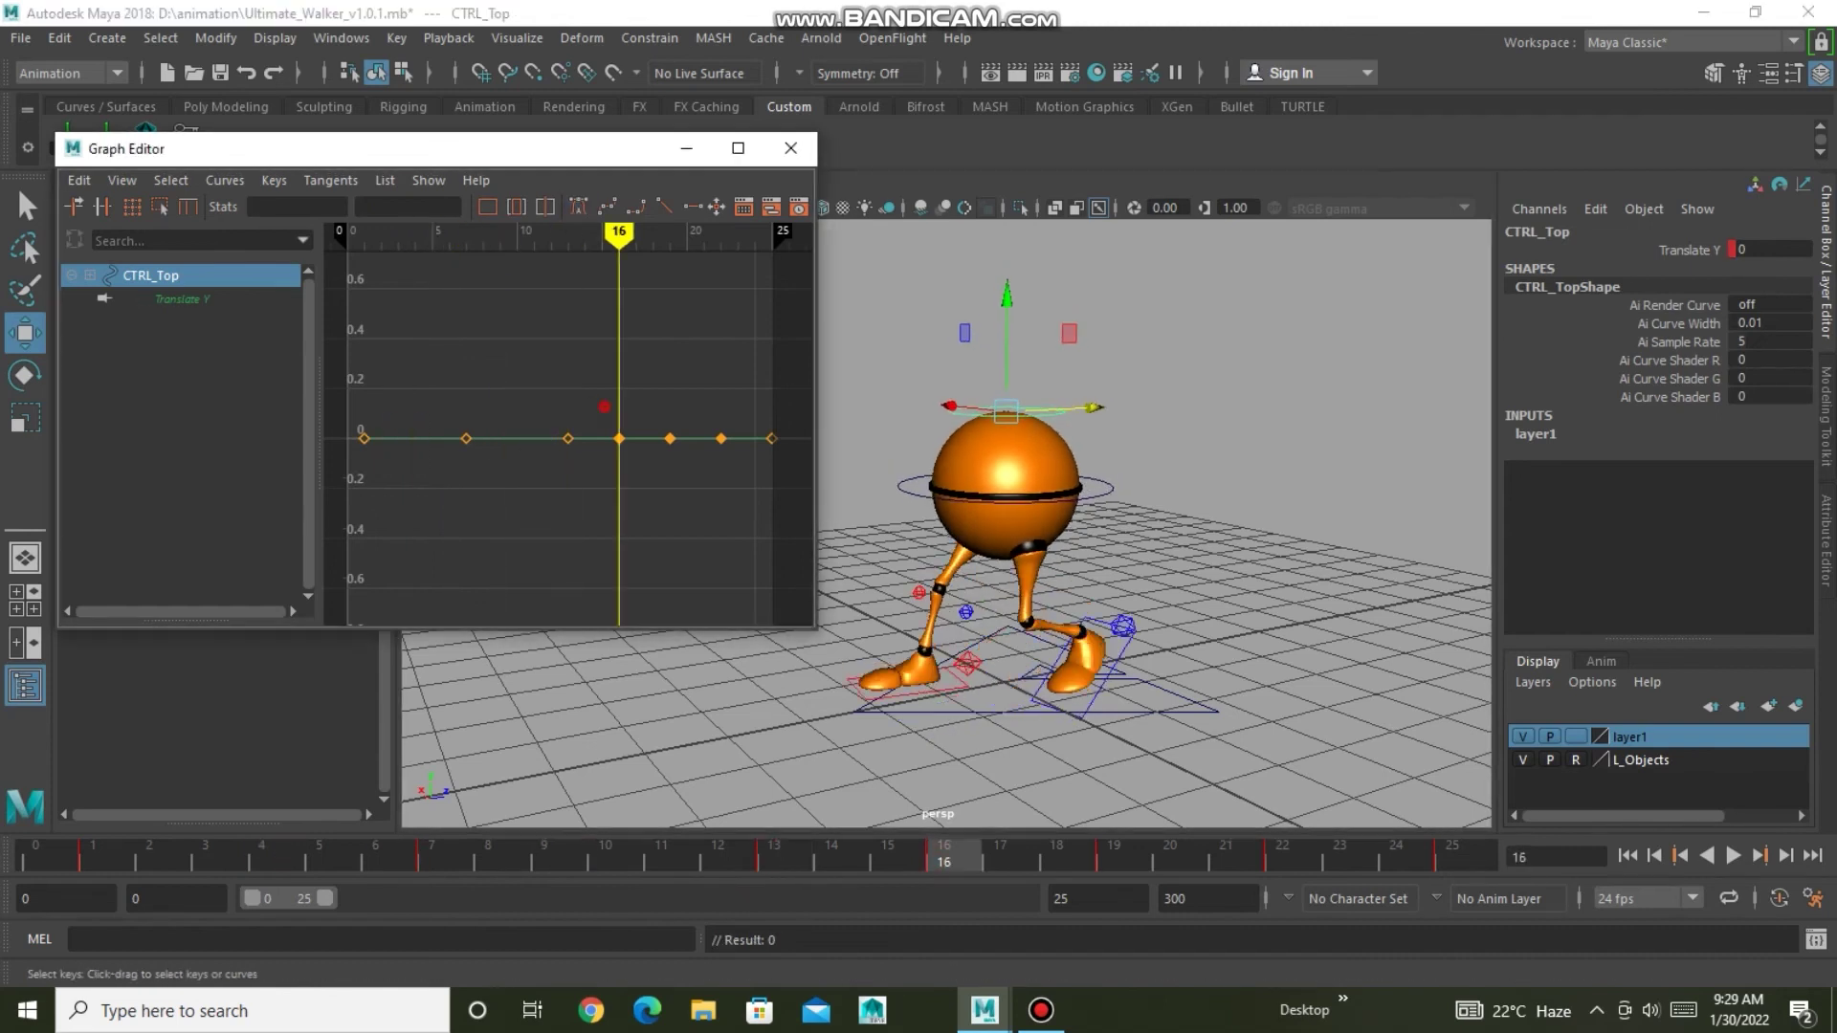
key("Delete")
left_click_drag(705, 402, 727, 466)
key("Delete")
Set CTRL_Top's frame 7 and 19 Translate Y keys to 0.115 and close the Graph Editor.
key("comma")
key("comma")
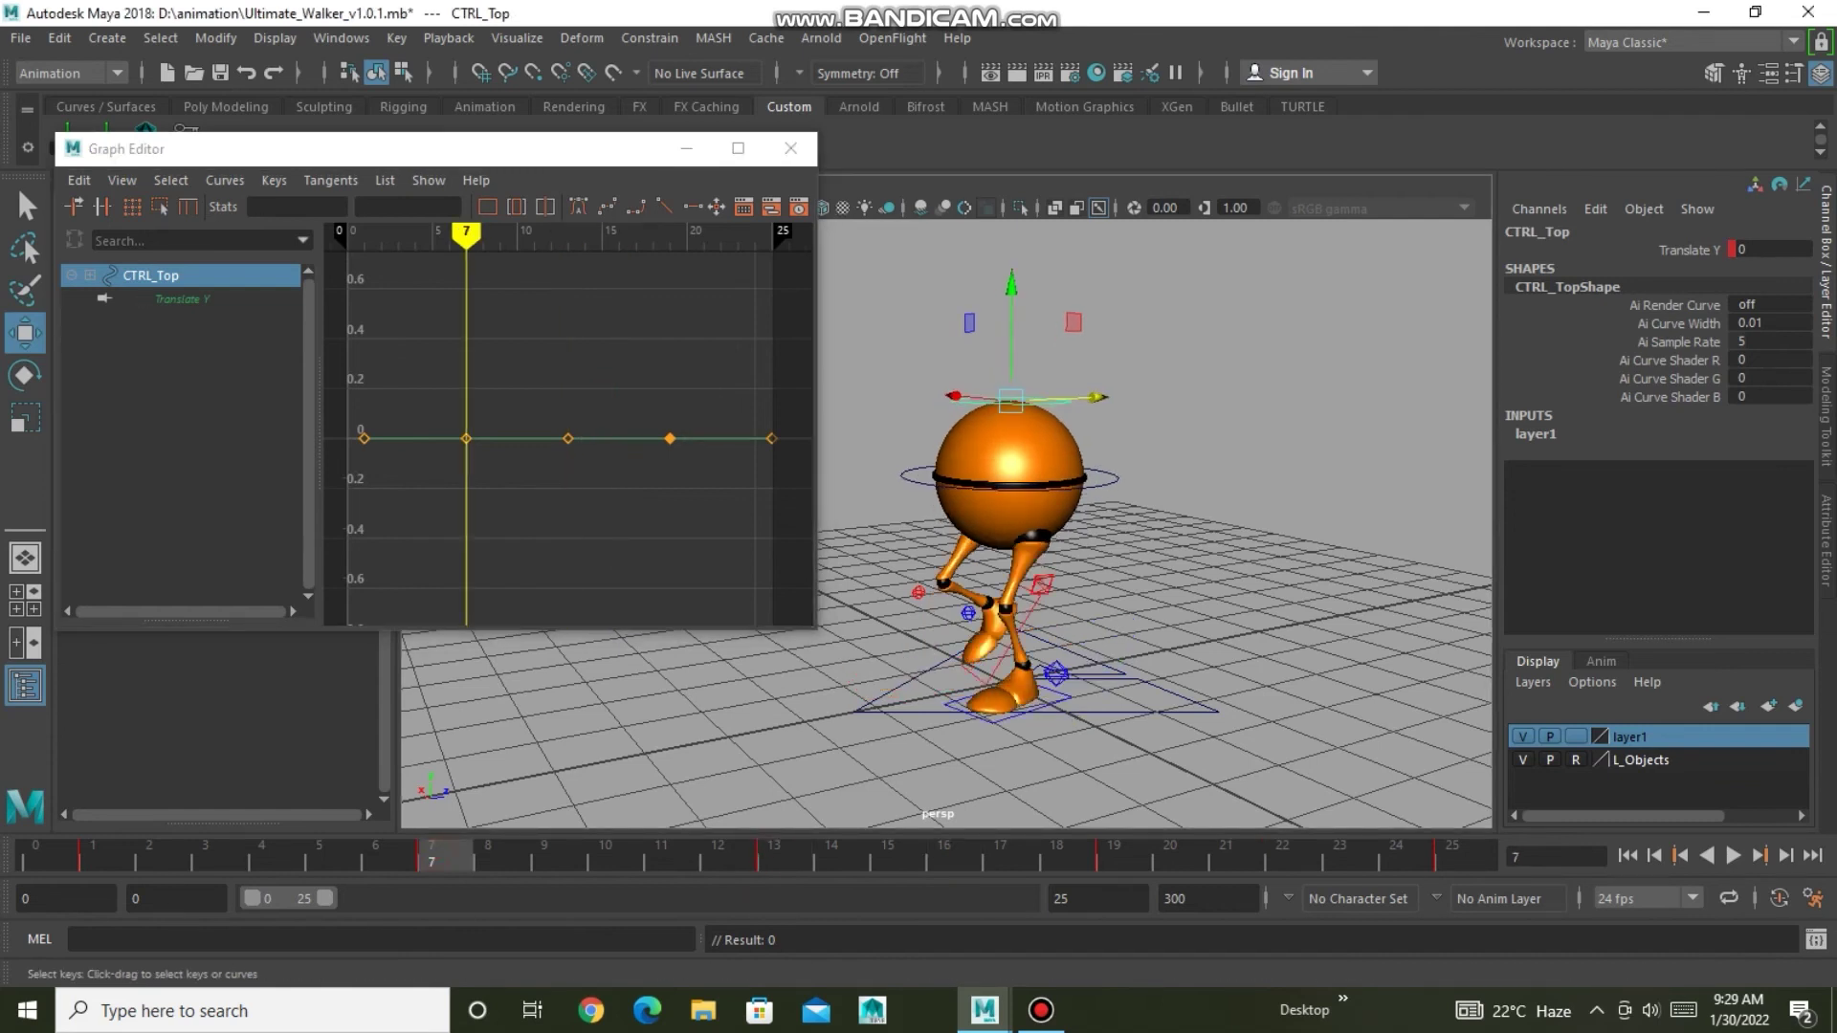
left_click(466, 438)
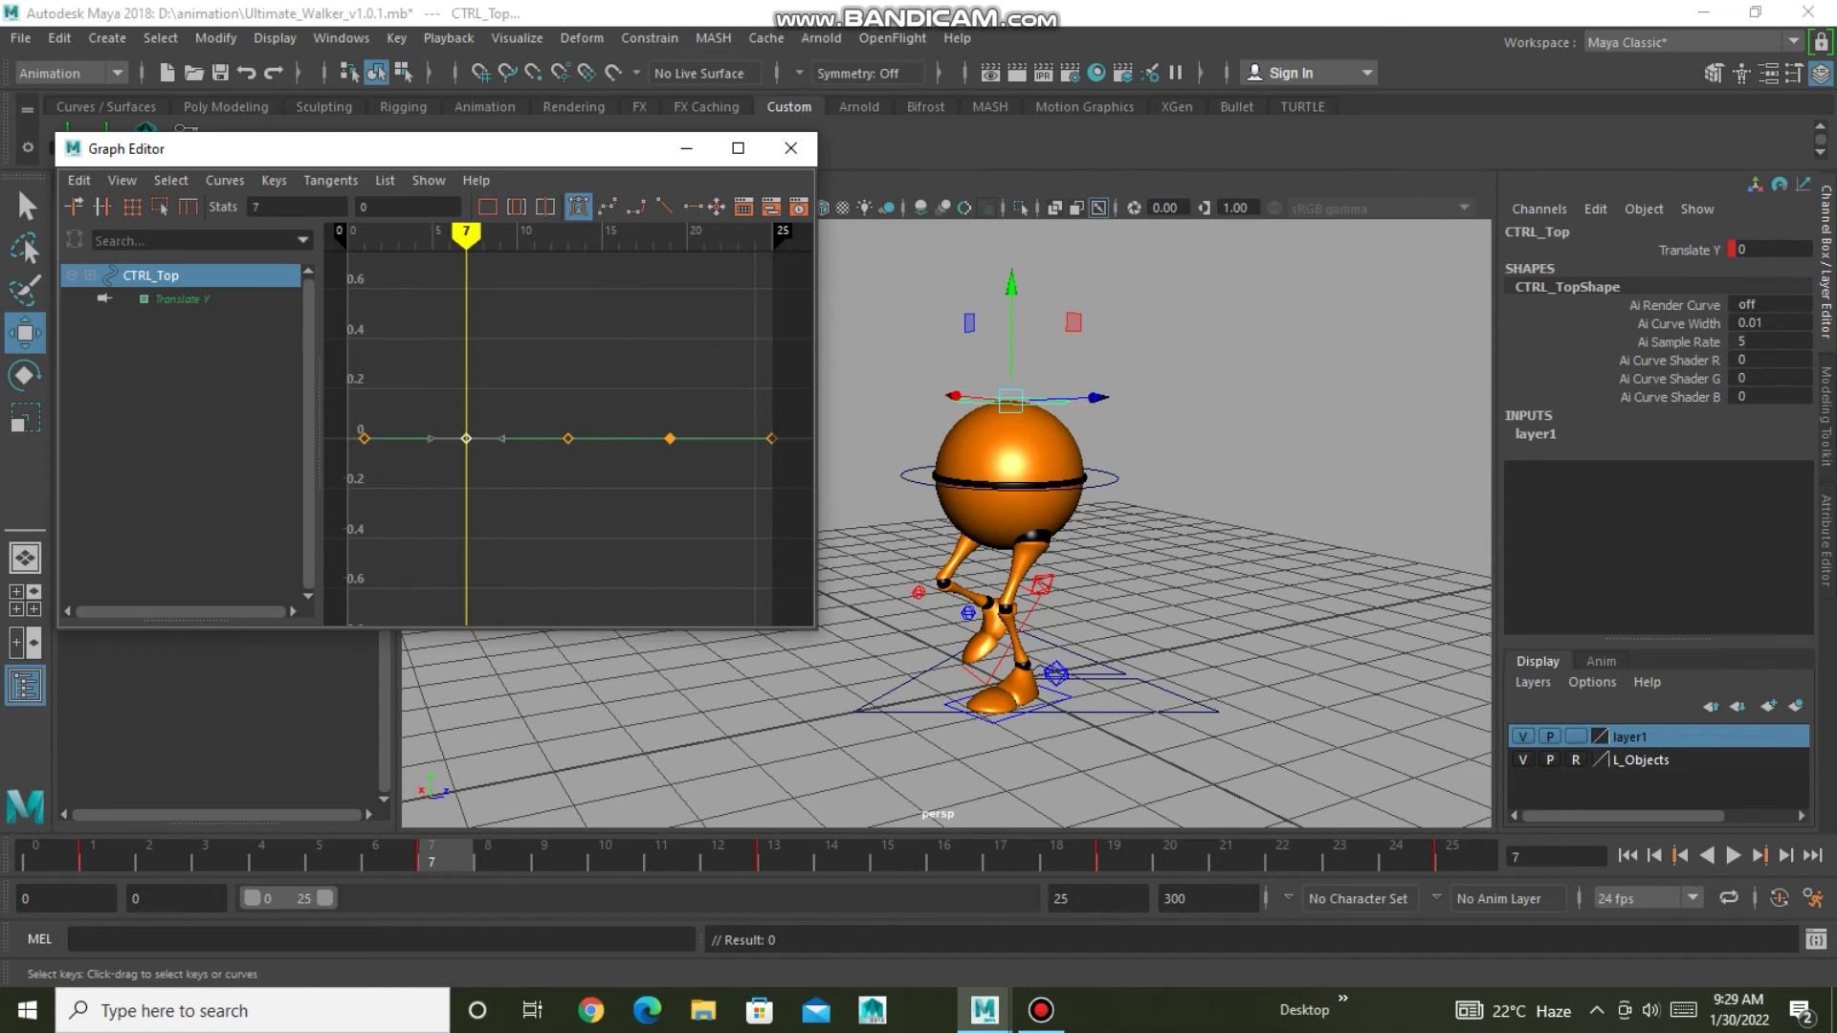
middle_click_drag(466, 438, 466, 410)
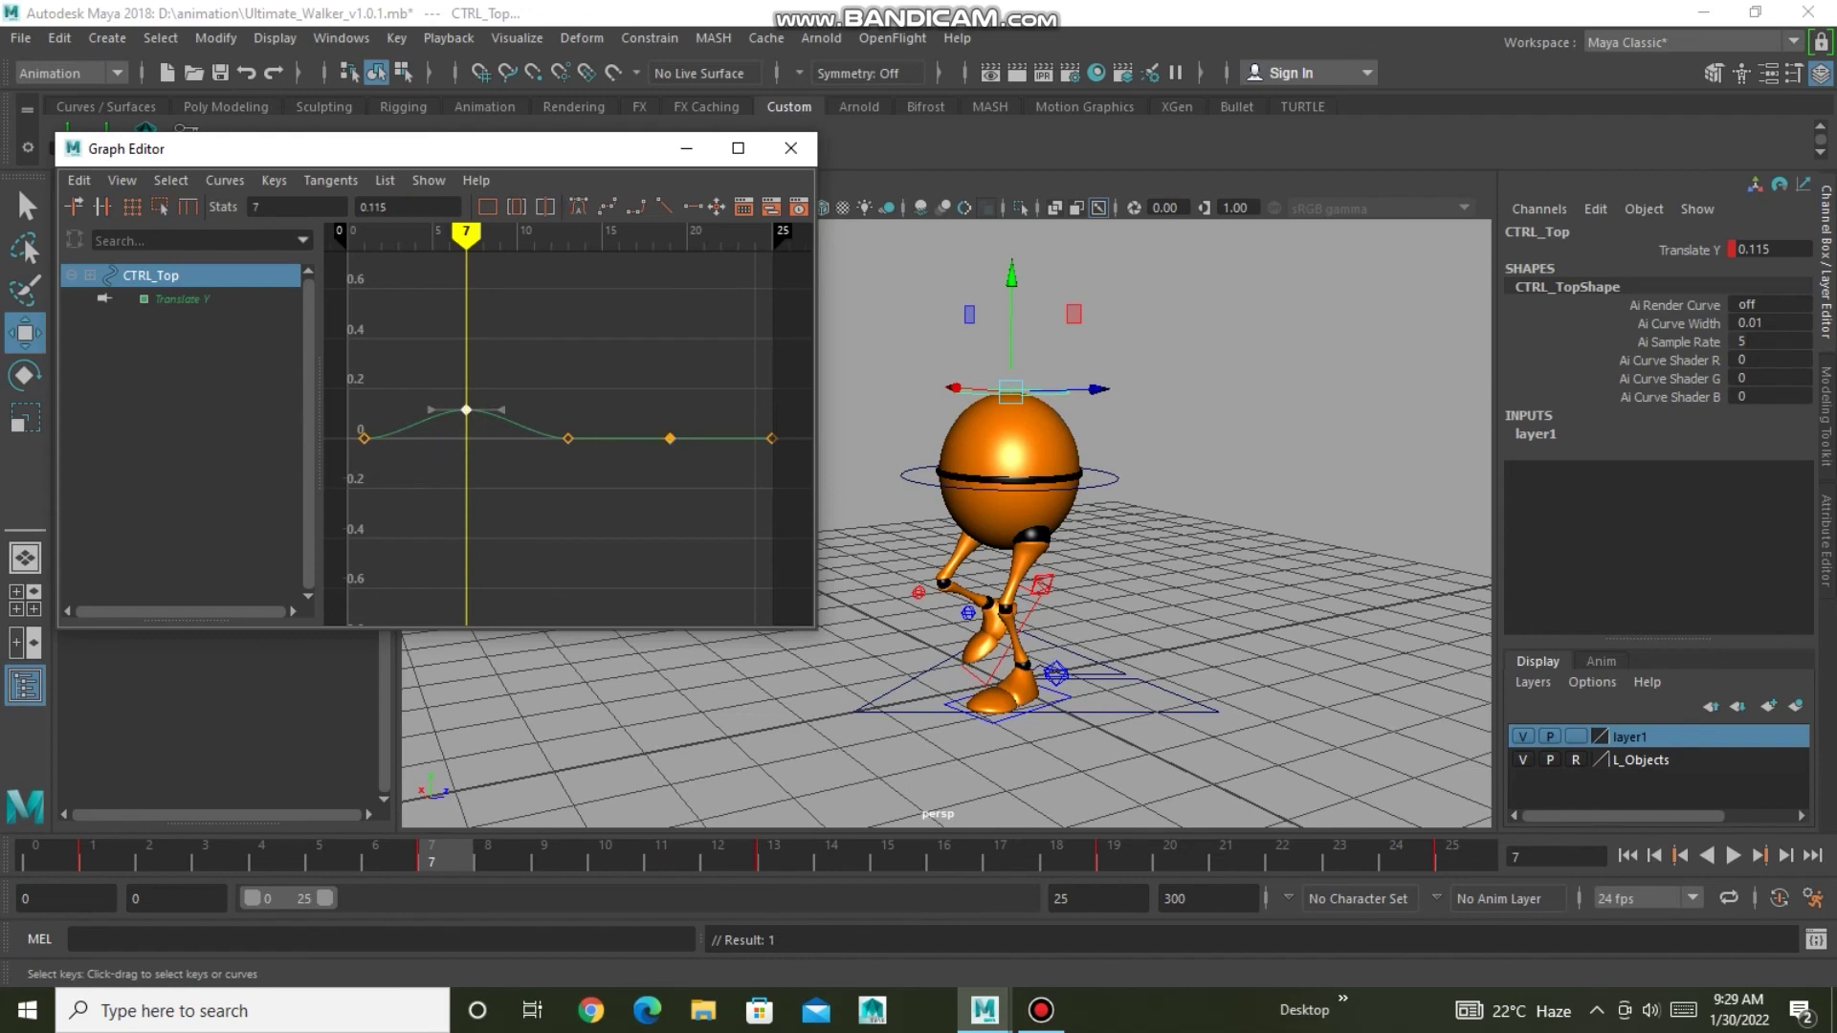
key("ctrl+z")
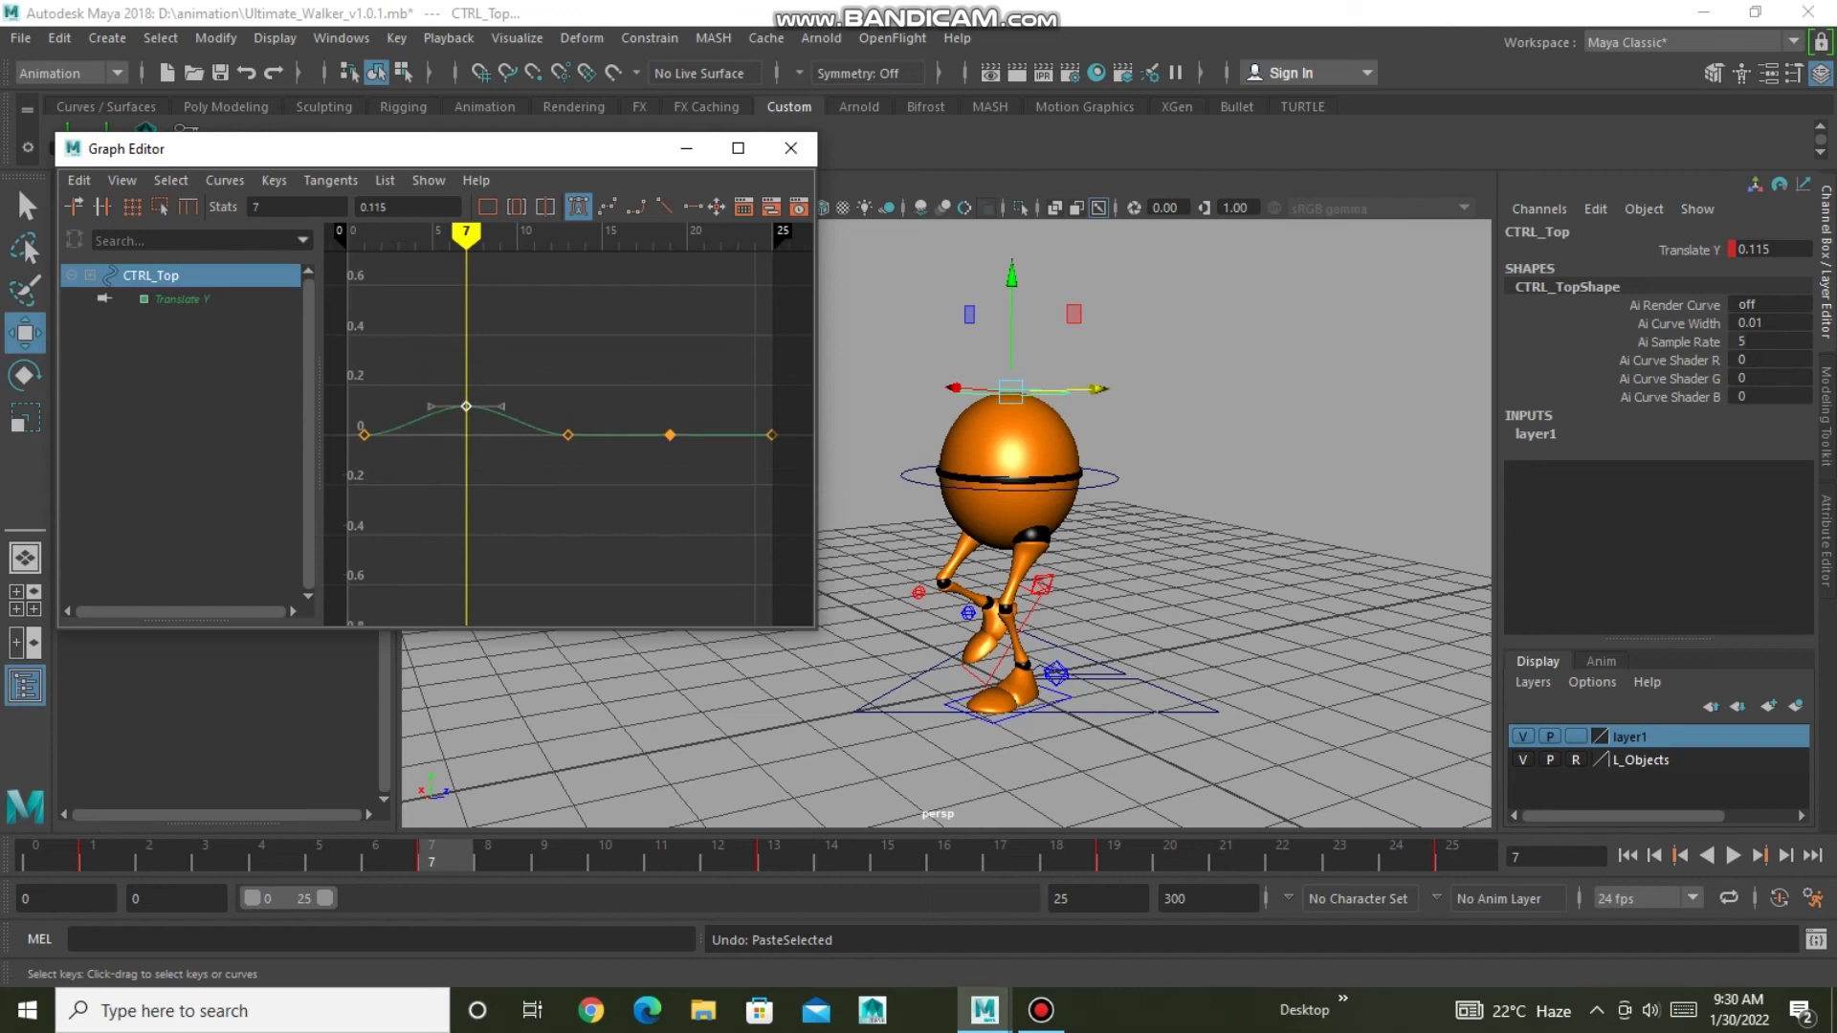
key("ctrl+v")
left_click(670, 435)
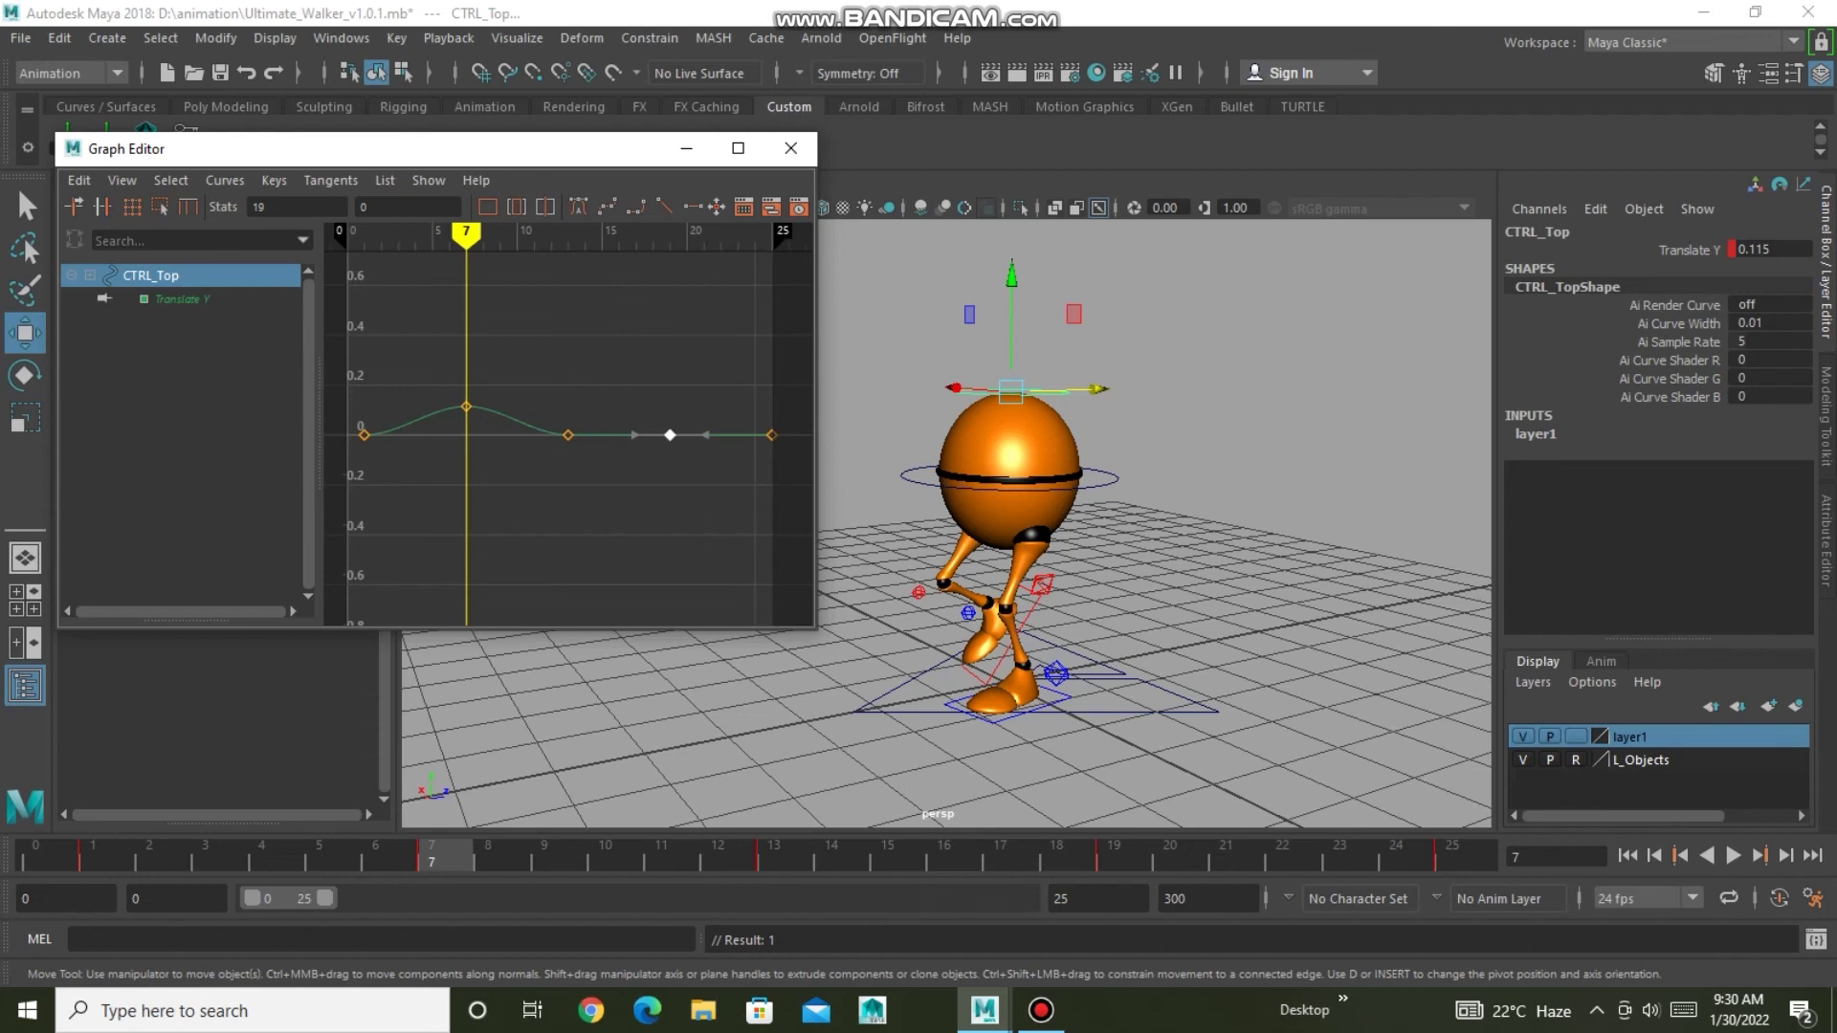
left_click(1113, 854)
key("ctrl+v")
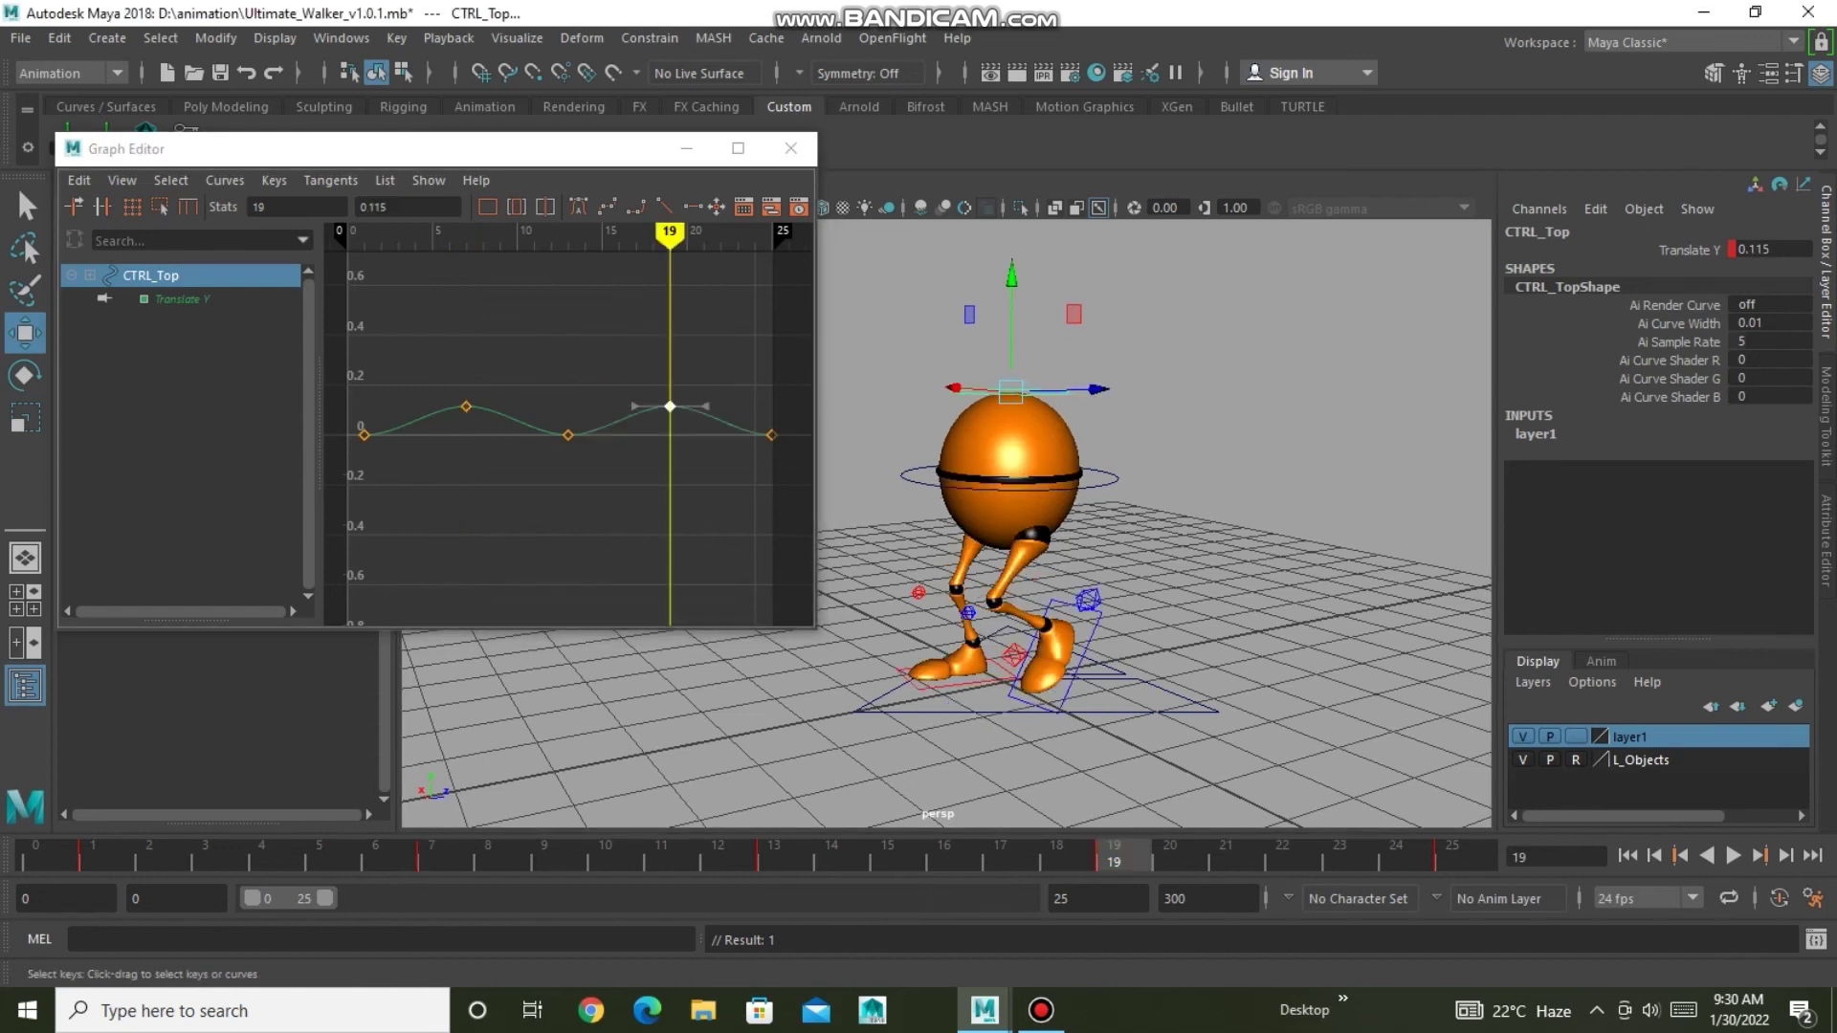
left_click(790, 149)
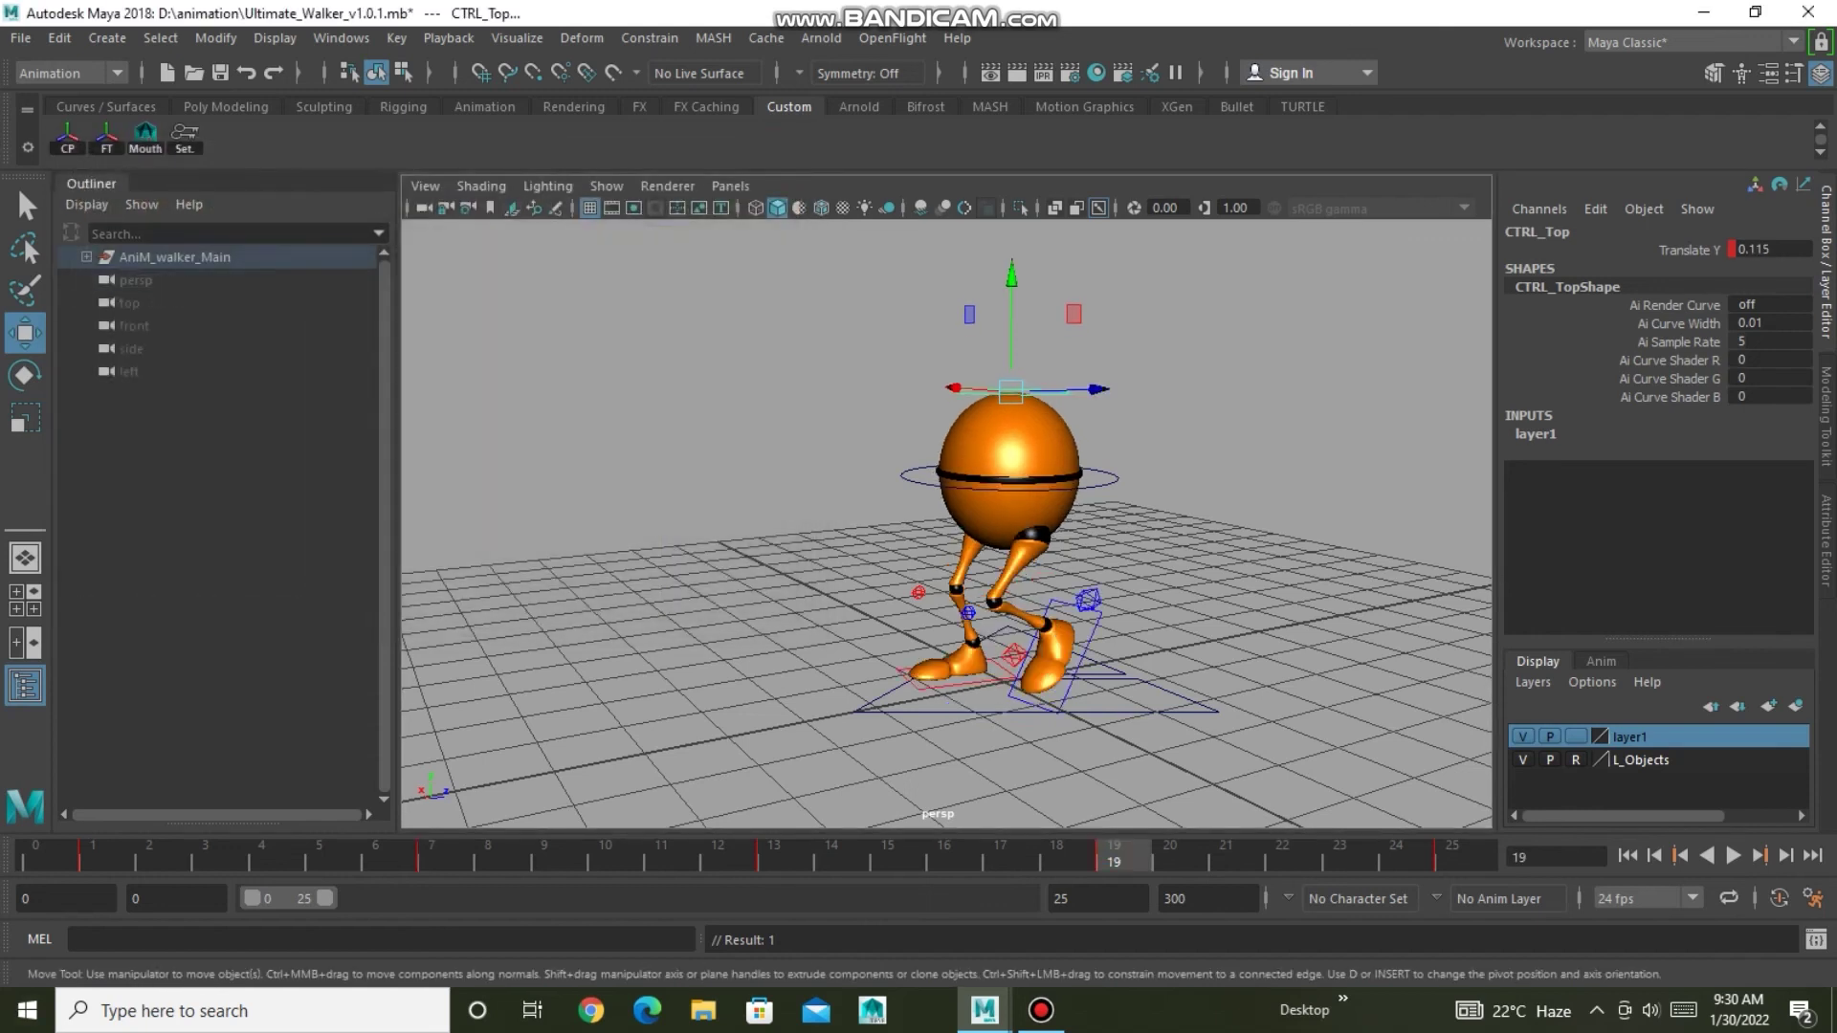
Play the walk cycle, deselect the rig, and hide NURBS Curves in the perspective view.
key("alt+v")
left_click(1360, 424)
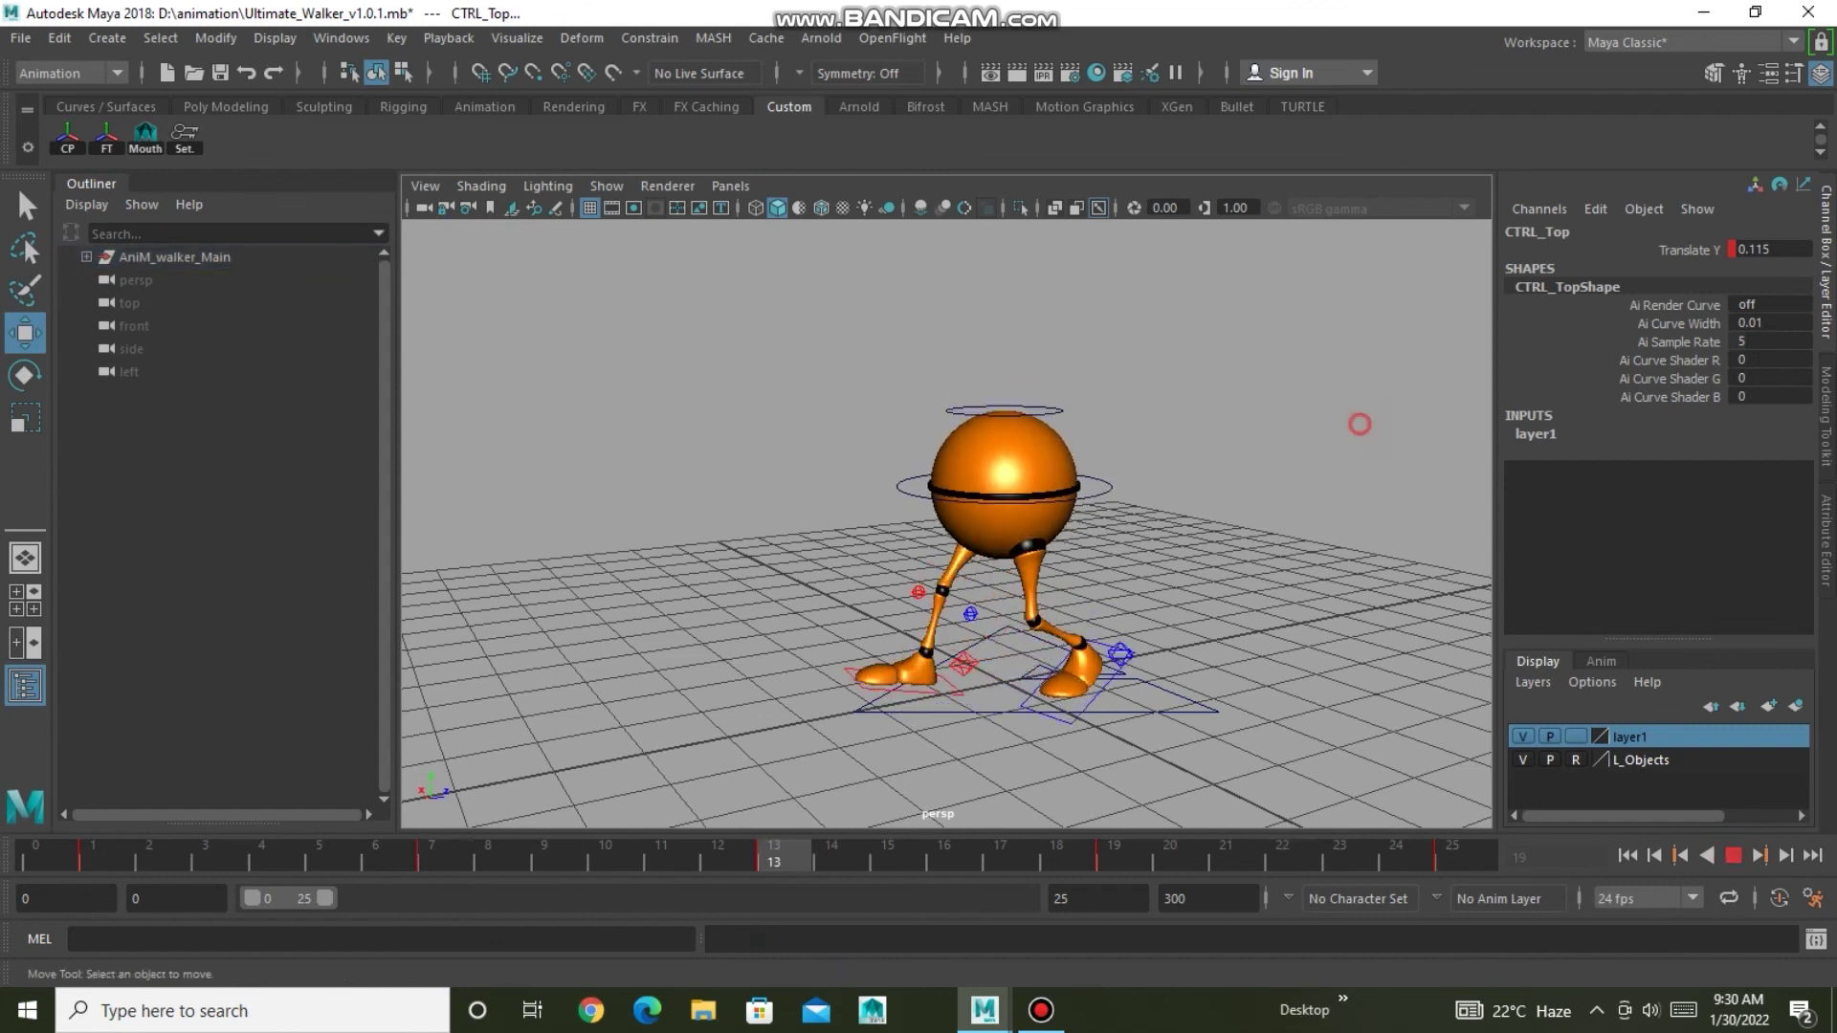
left_click(606, 185)
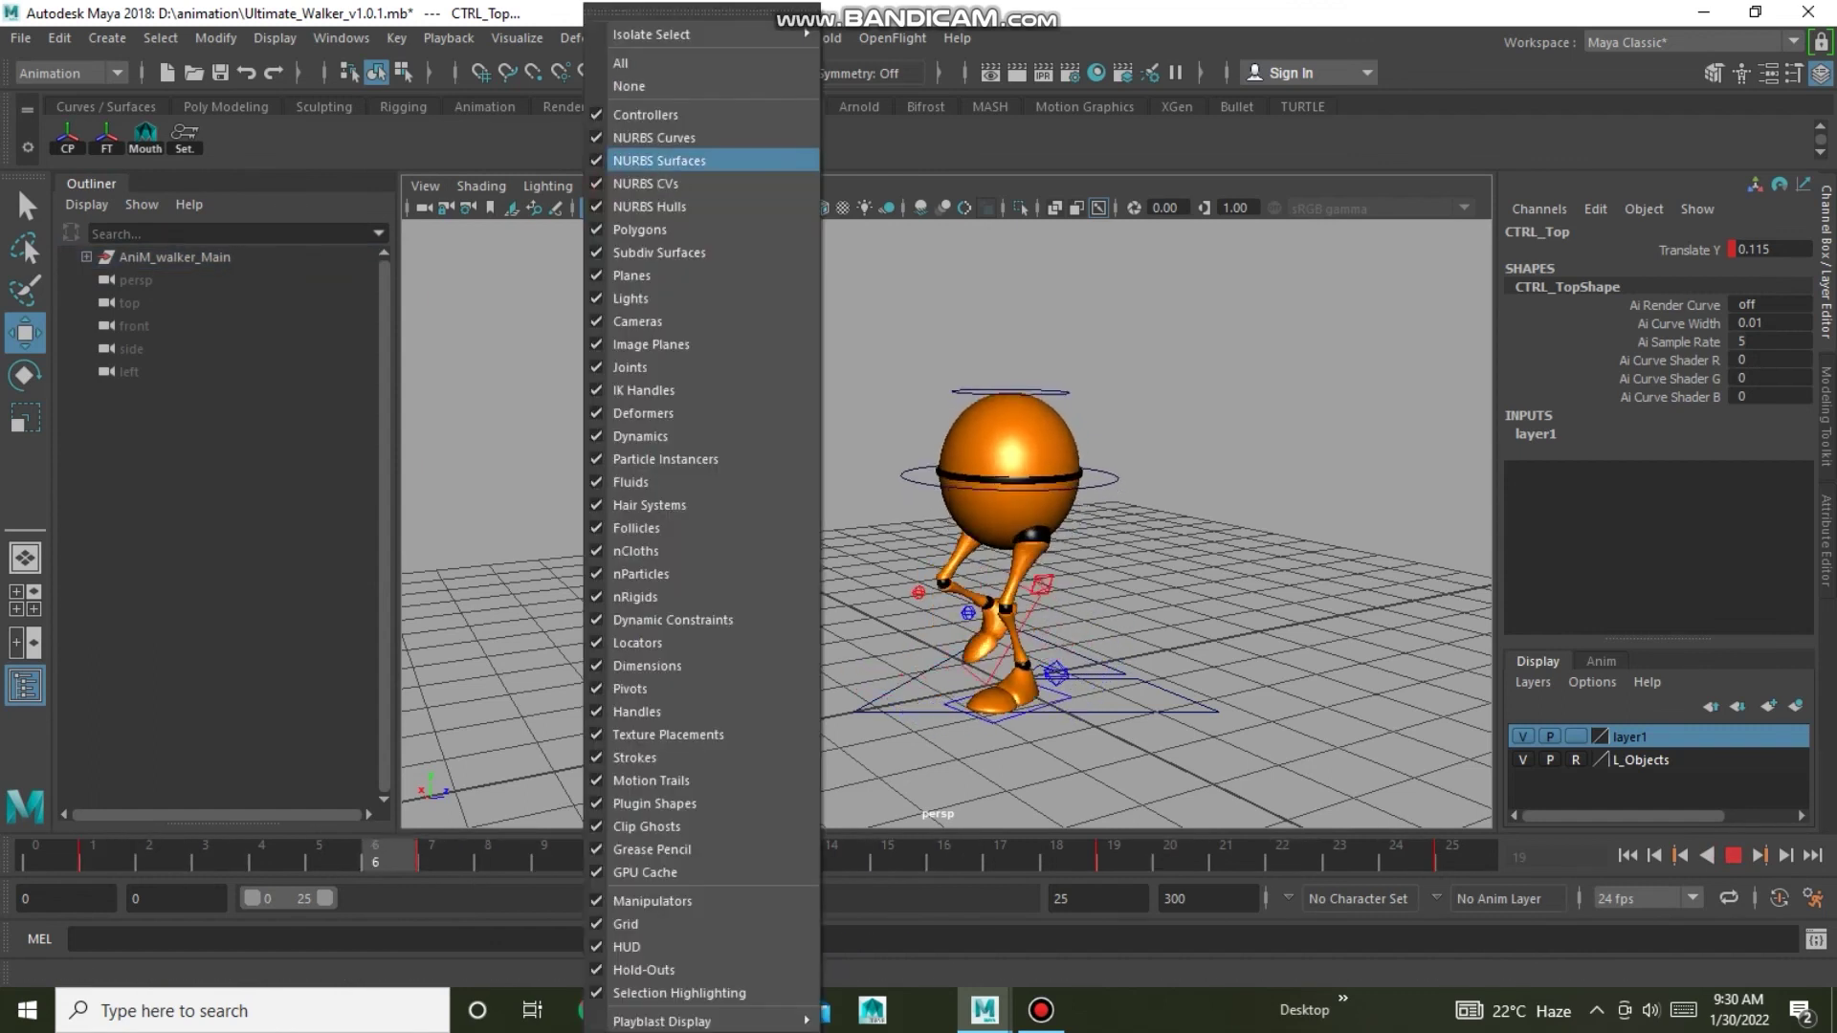
left_click(654, 138)
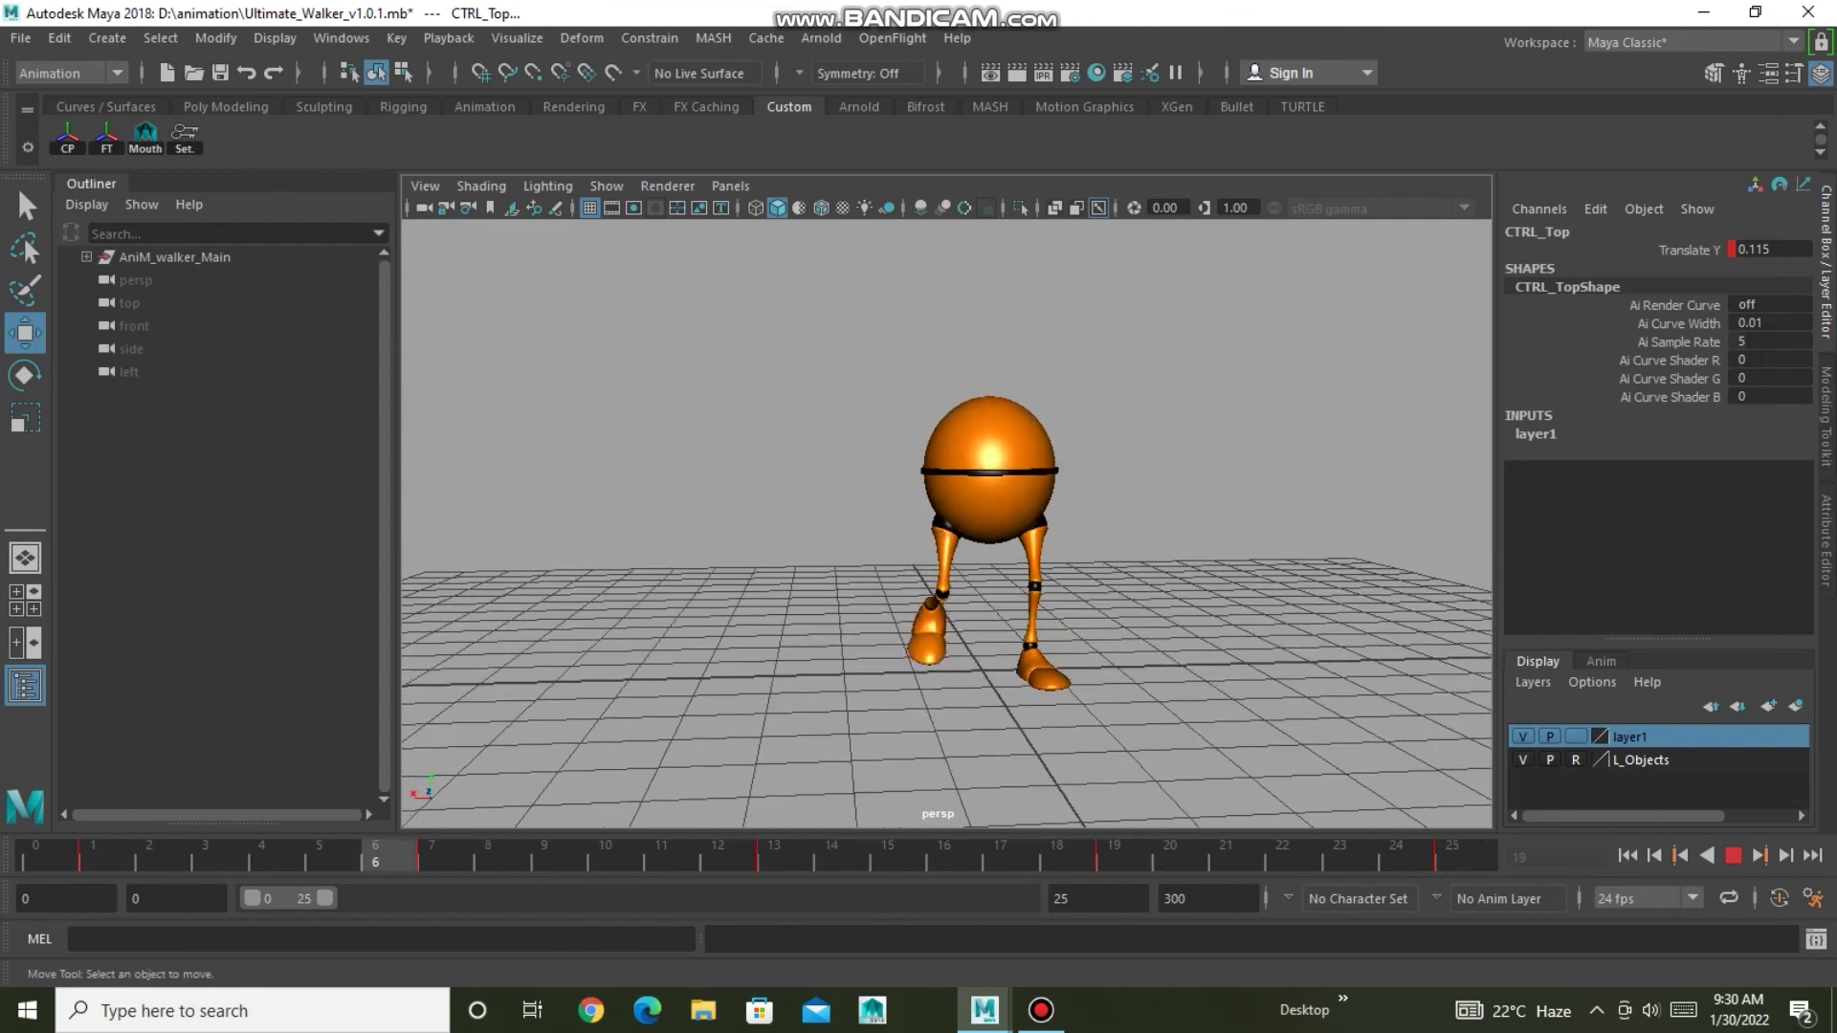
Maximize the left side view and open its Show display-filter menu.
key("space")
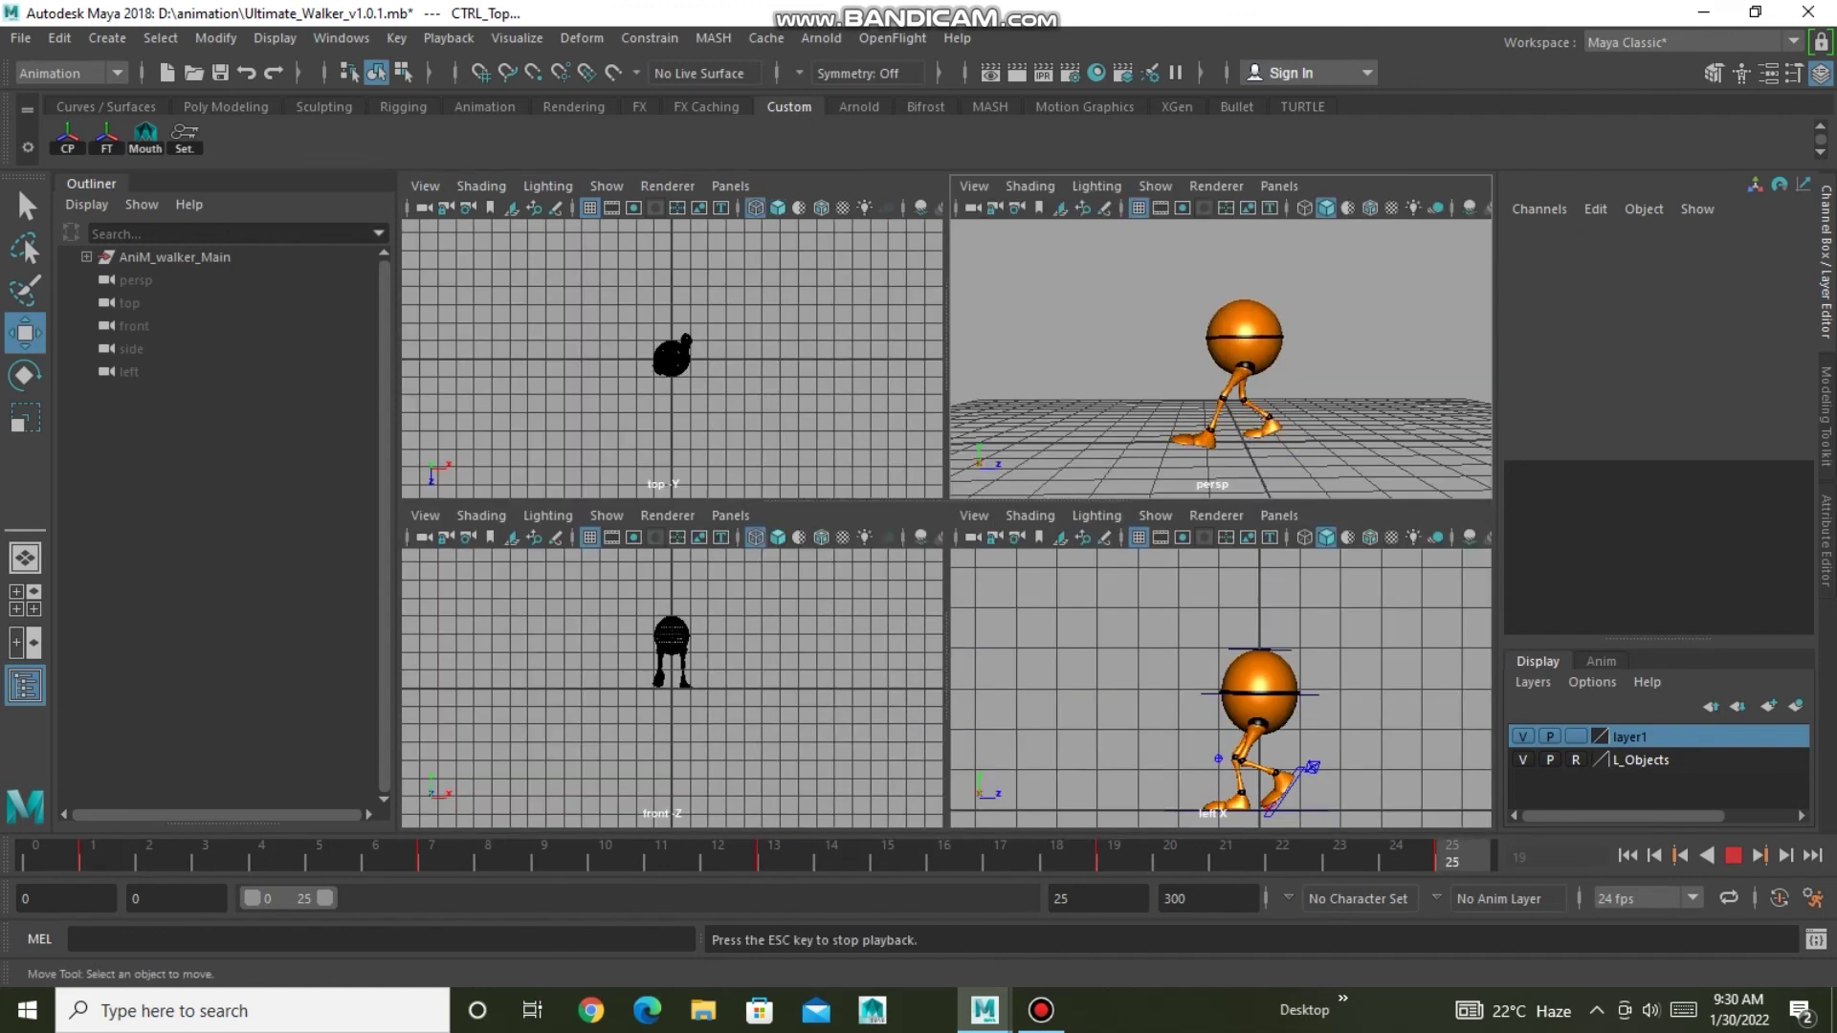
key("space")
left_click(605, 185)
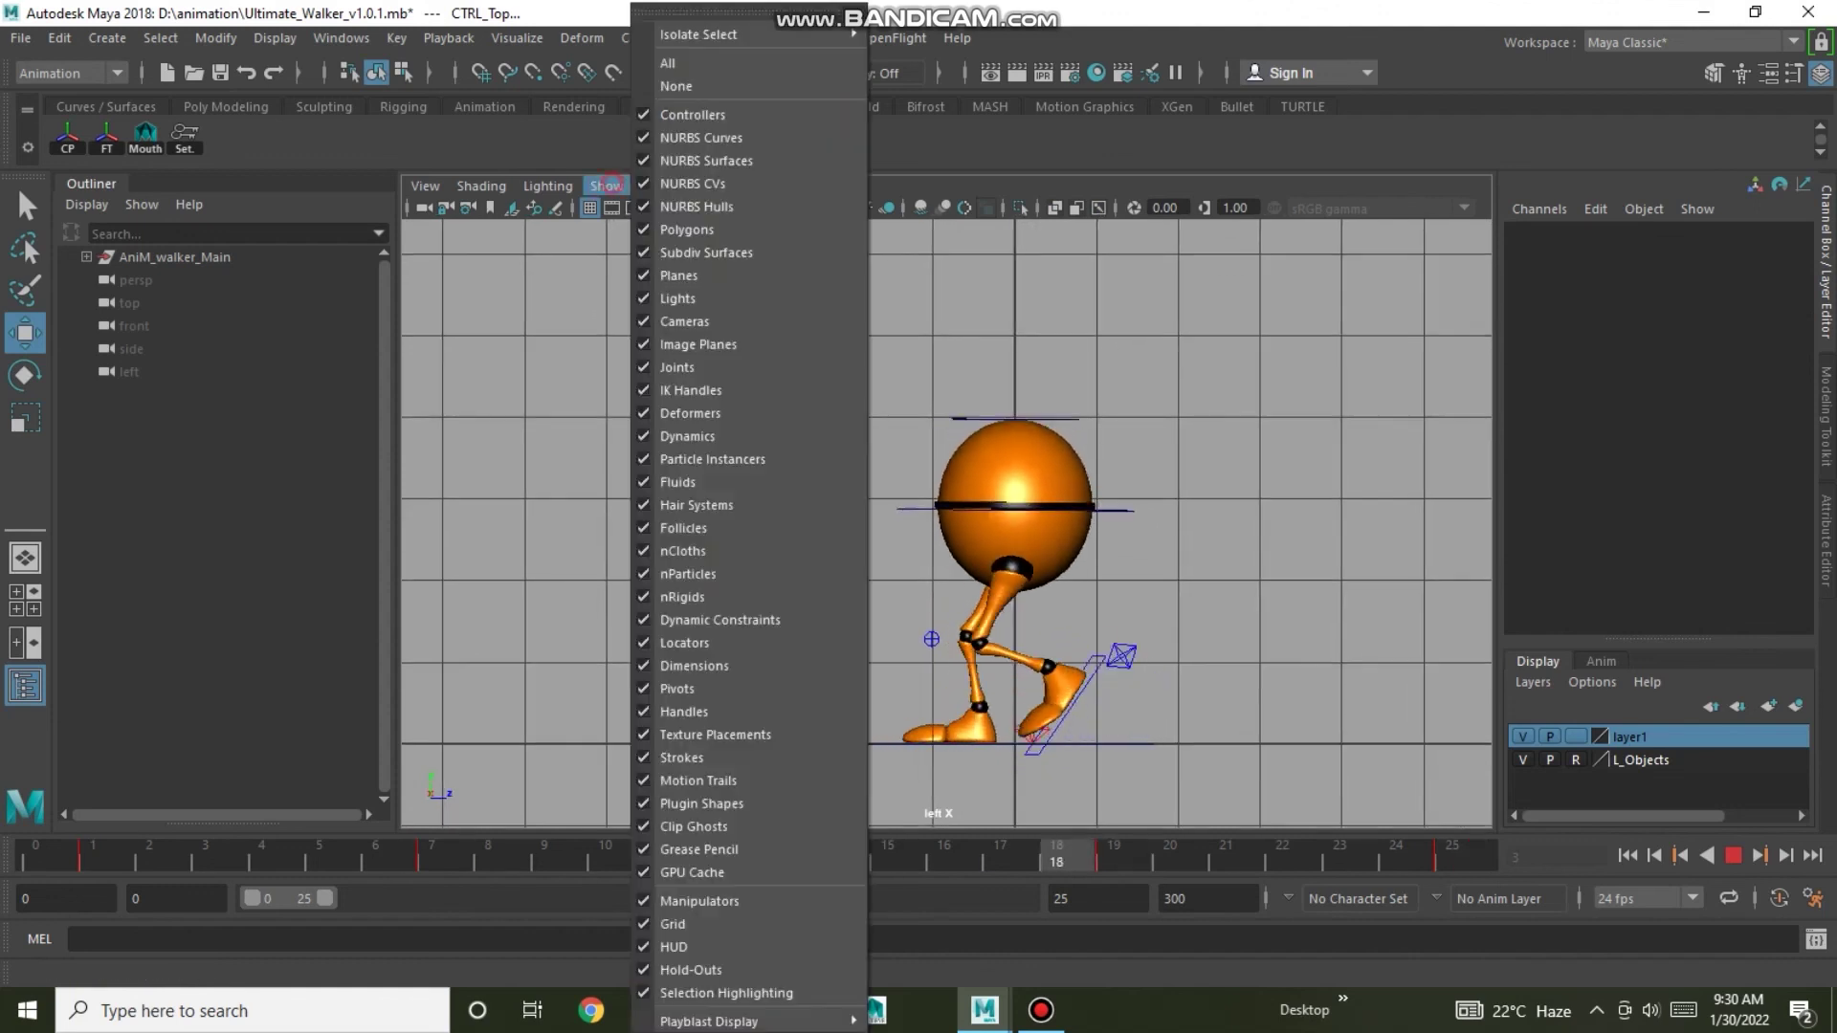